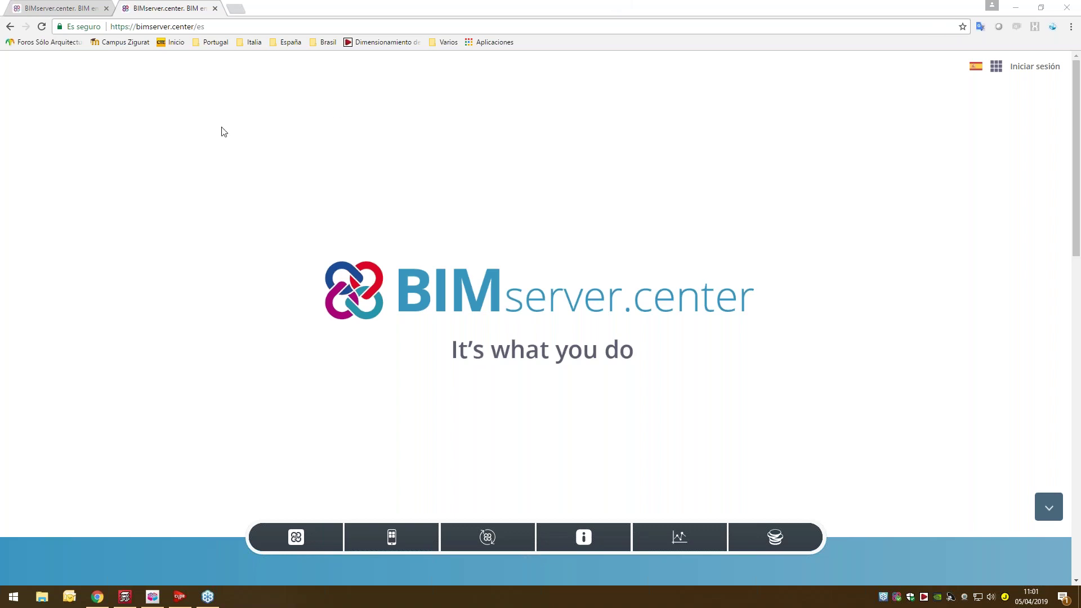
- Close the duplicate BIMserver.center tab so only the home page tab remains
{"action": "middle_click", "coordinate": [78, 7]}
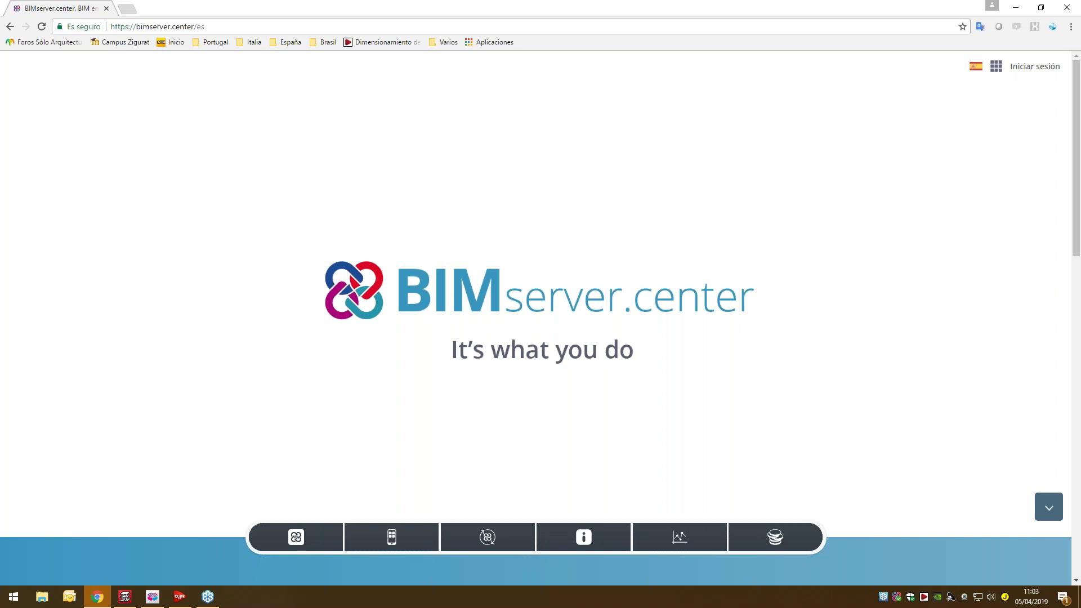
{"action": "key", "text": "XF86AudioRaiseVolume"}
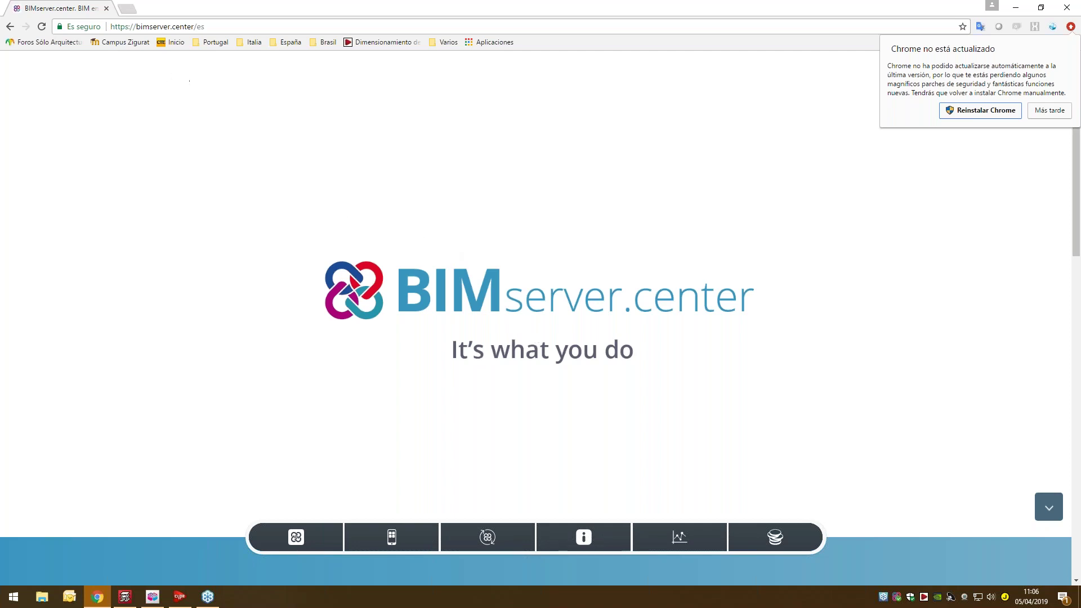
- Open the Tecnología Open BIM page in a new tab, then return to the home page tab
{"action": "left_click", "coordinate": [572, 539]}
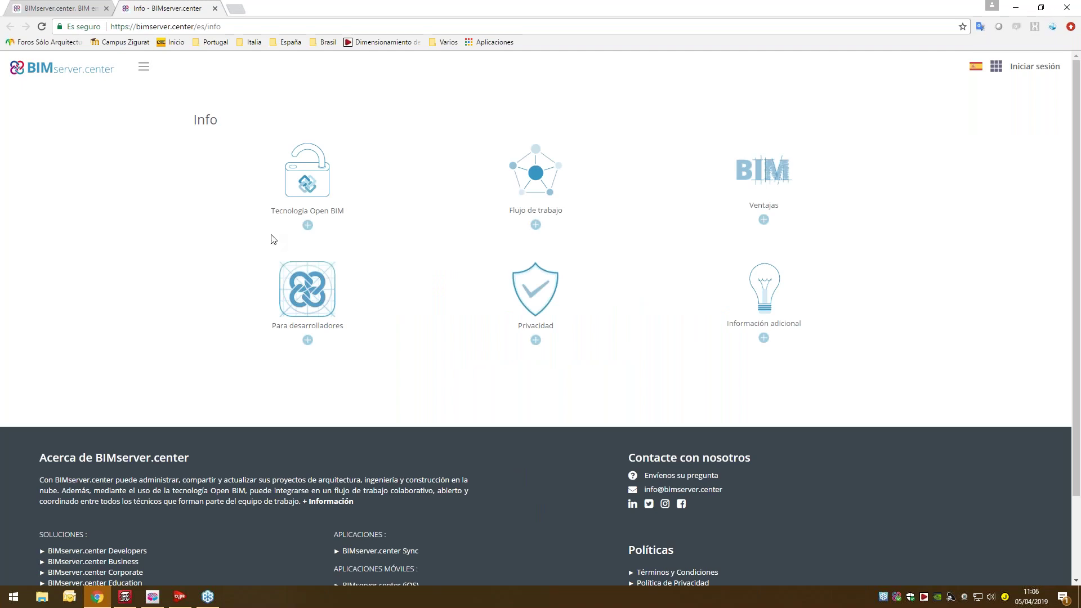
{"action": "left_click", "coordinate": [308, 225]}
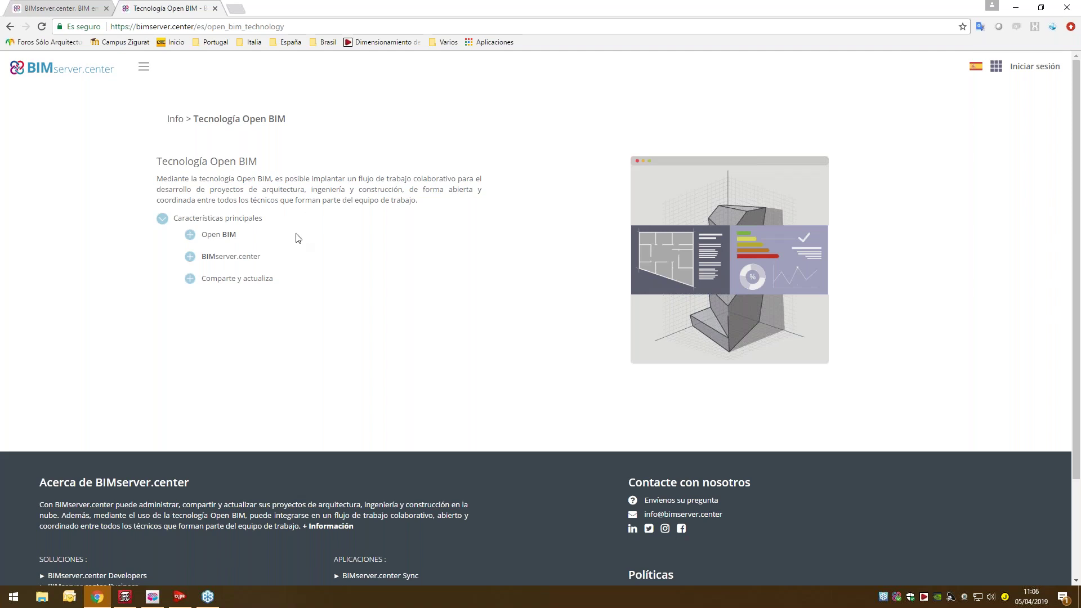
{"action": "left_click", "coordinate": [83, 8]}
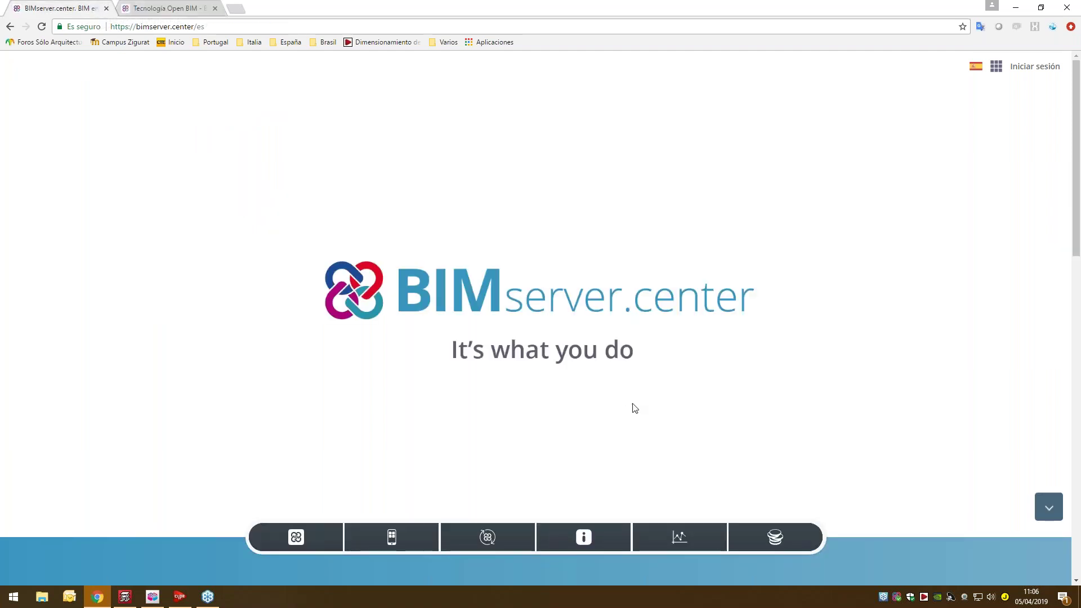
- Open Info > Flujo de trabajo and scroll through its workflow diagram and feature list
{"action": "left_click", "coordinate": [594, 532]}
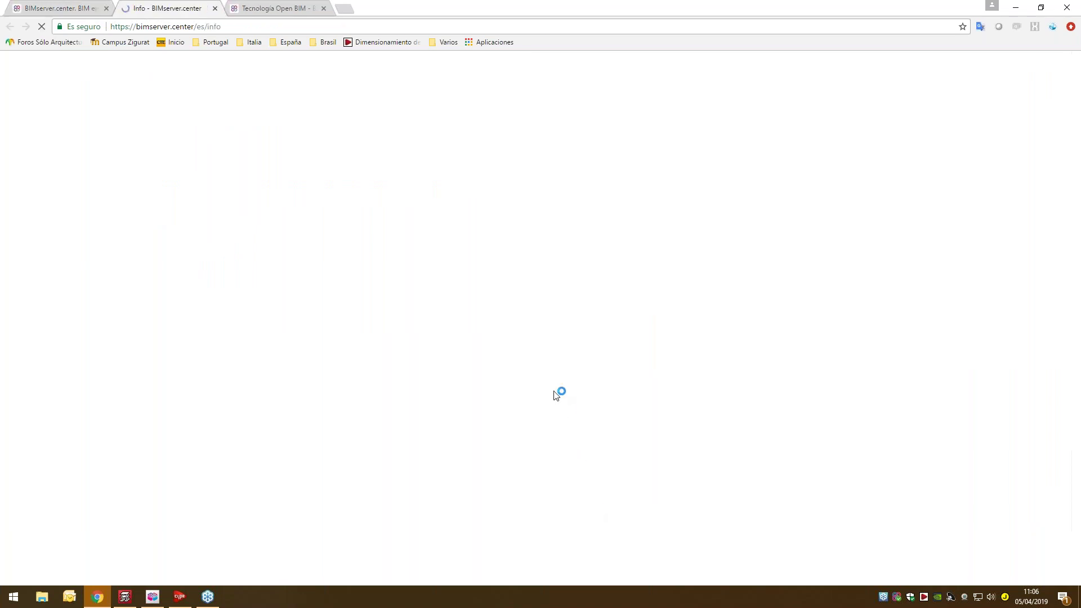
{"action": "left_click", "coordinate": [536, 172]}
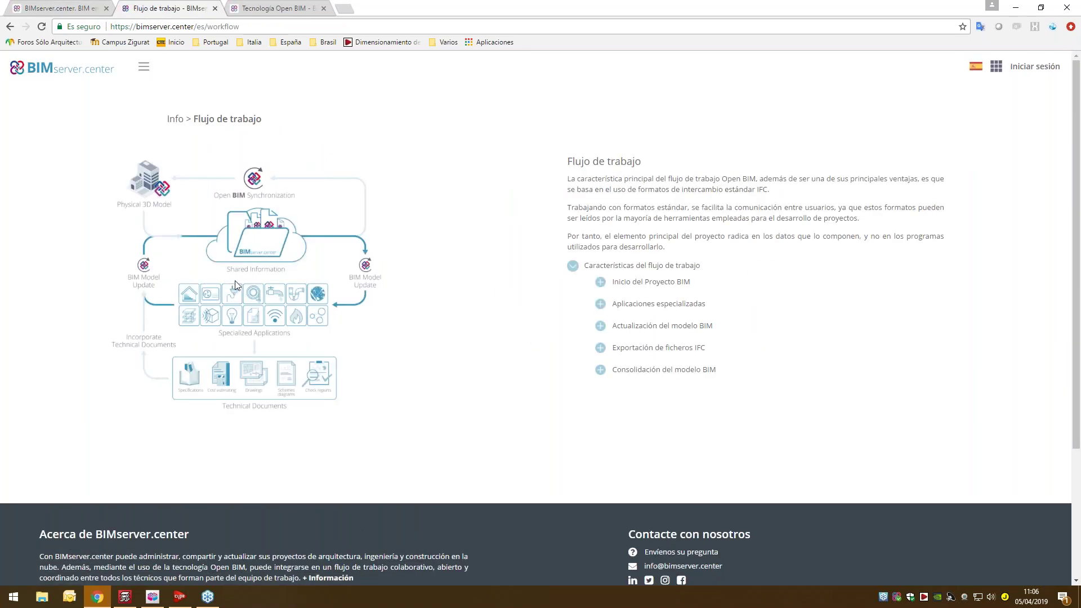
{"action": "scroll", "coordinate": [221, 279], "scroll_direction": "up", "scroll_amount": 3, "text": "ctrl"}
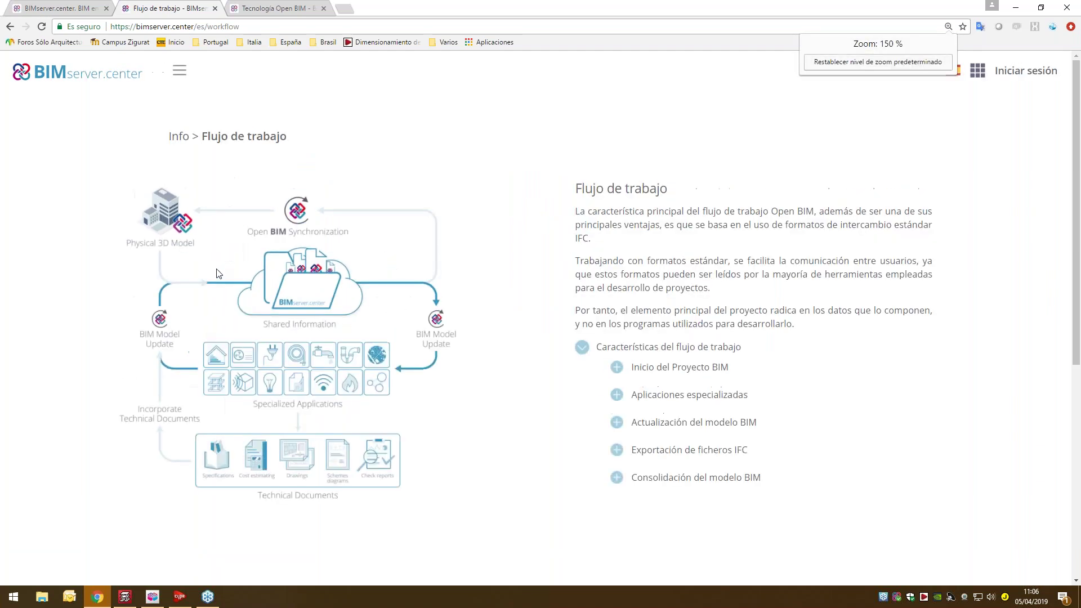
{"action": "scroll", "coordinate": [250, 284], "scroll_direction": "down", "scroll_amount": 1}
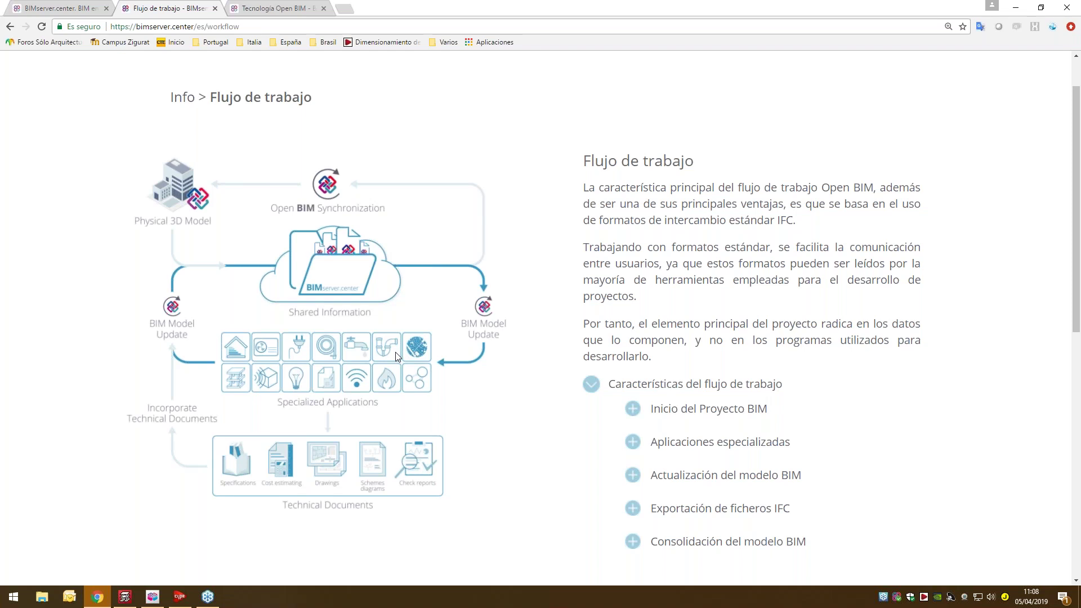
{"action": "scroll", "coordinate": [403, 356], "scroll_direction": "down", "scroll_amount": 1, "text": "ctrl"}
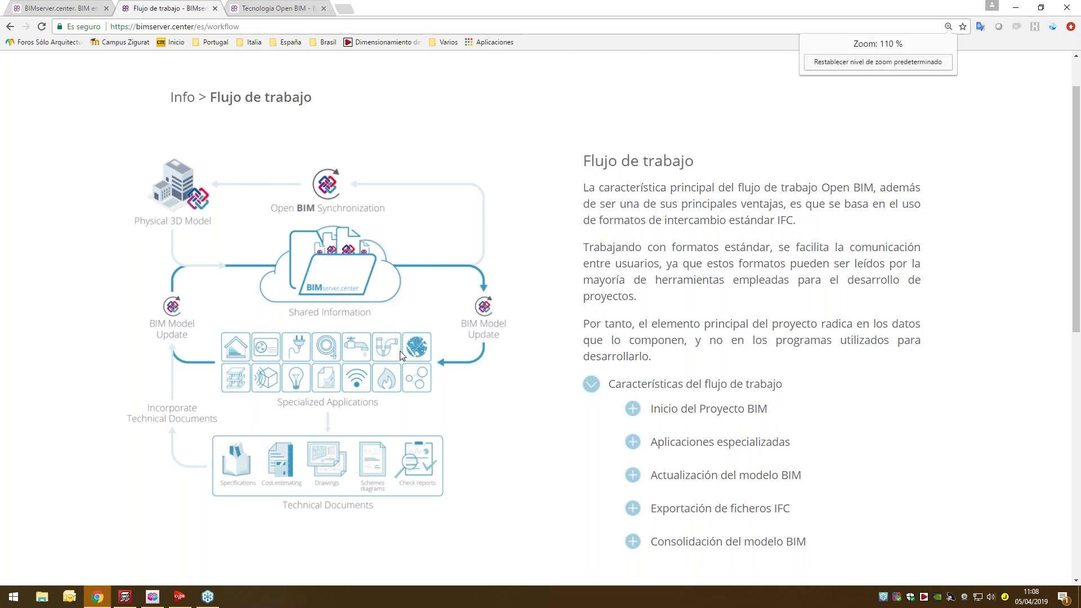
- In the Store, search application names for 'easyduct' to get the single result
{"action": "left_click", "coordinate": [94, 6]}
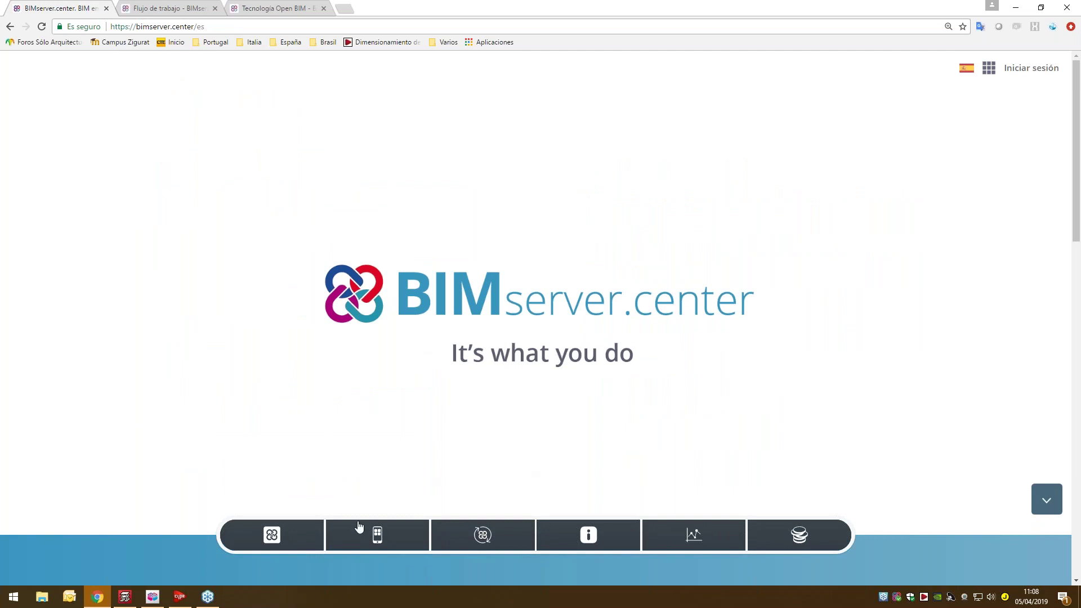
{"action": "left_click", "coordinate": [307, 537]}
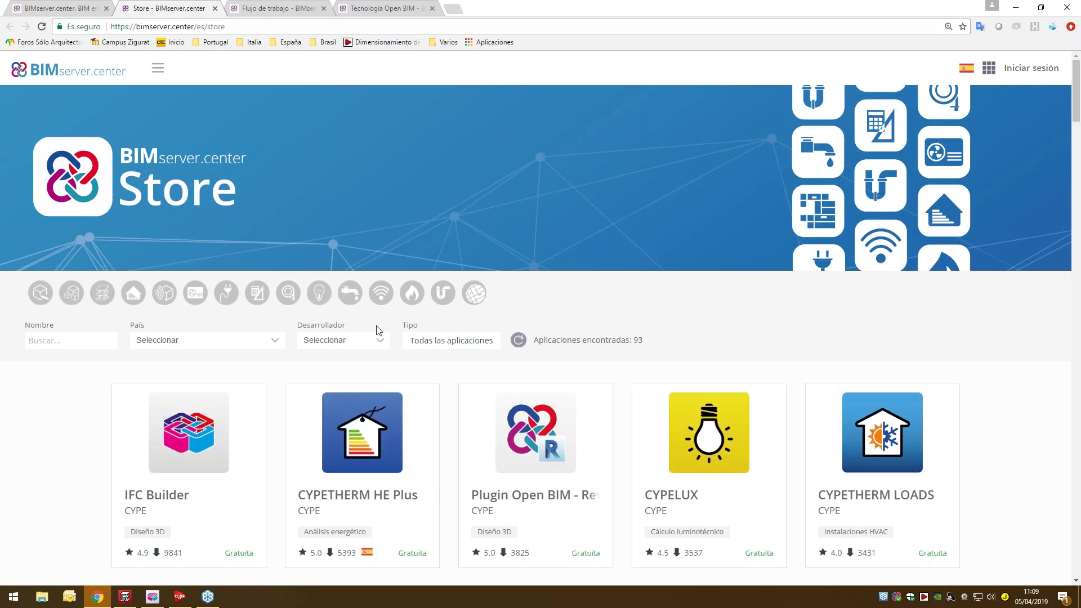
{"action": "left_click", "coordinate": [66, 342]}
{"action": "type", "text": "easyduct"}
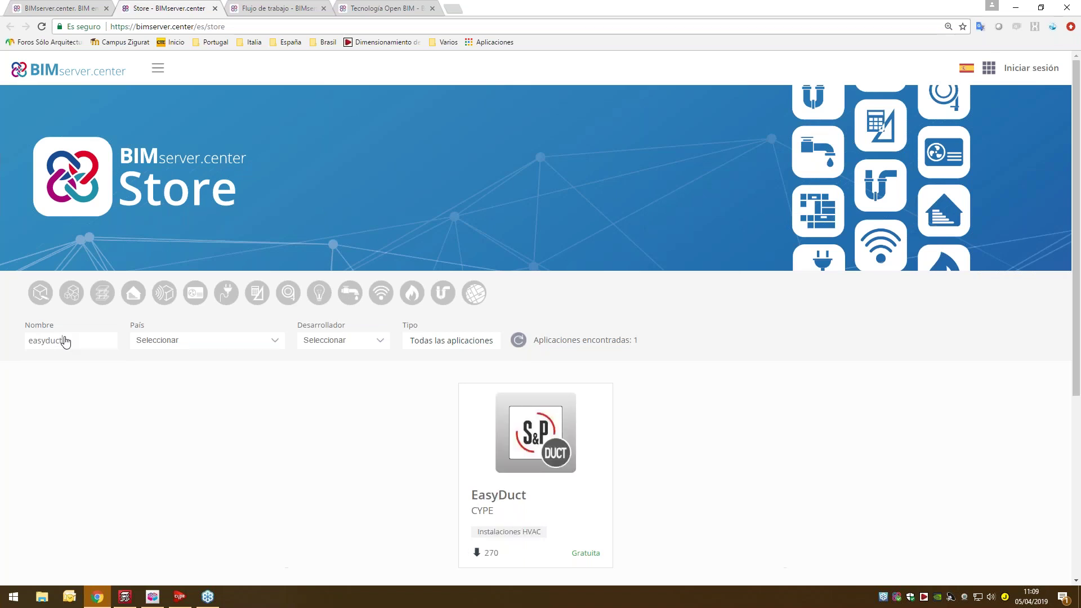
- Open the EasyDuct product page and review its description, version 2019.g and download details
{"action": "left_click", "coordinate": [551, 424]}
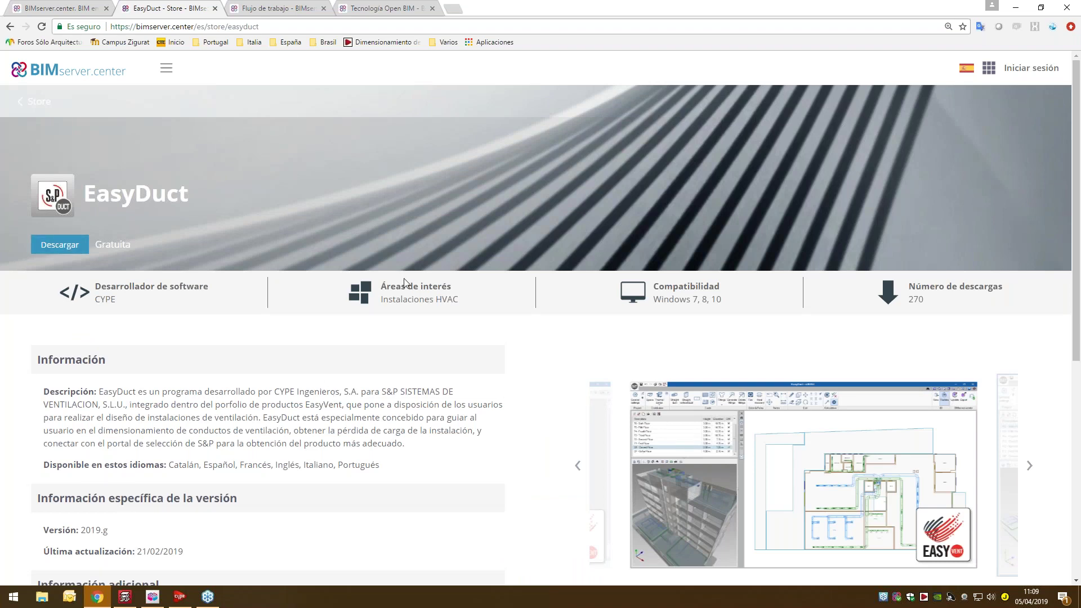
{"action": "scroll", "coordinate": [805, 432], "scroll_direction": "down", "scroll_amount": 1}
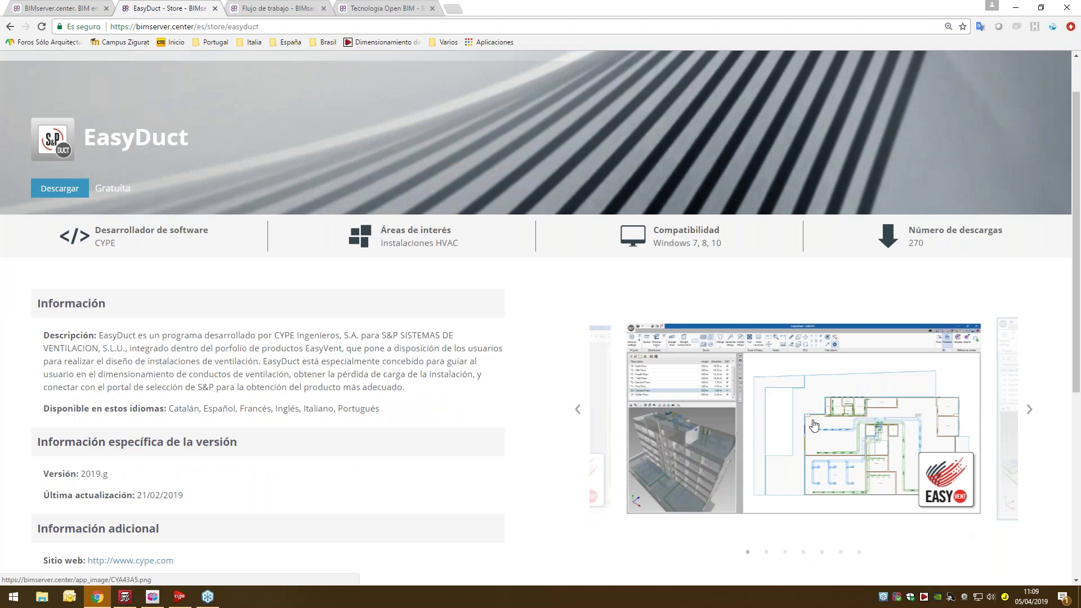
{"action": "scroll", "coordinate": [814, 425], "scroll_direction": "up", "scroll_amount": 1}
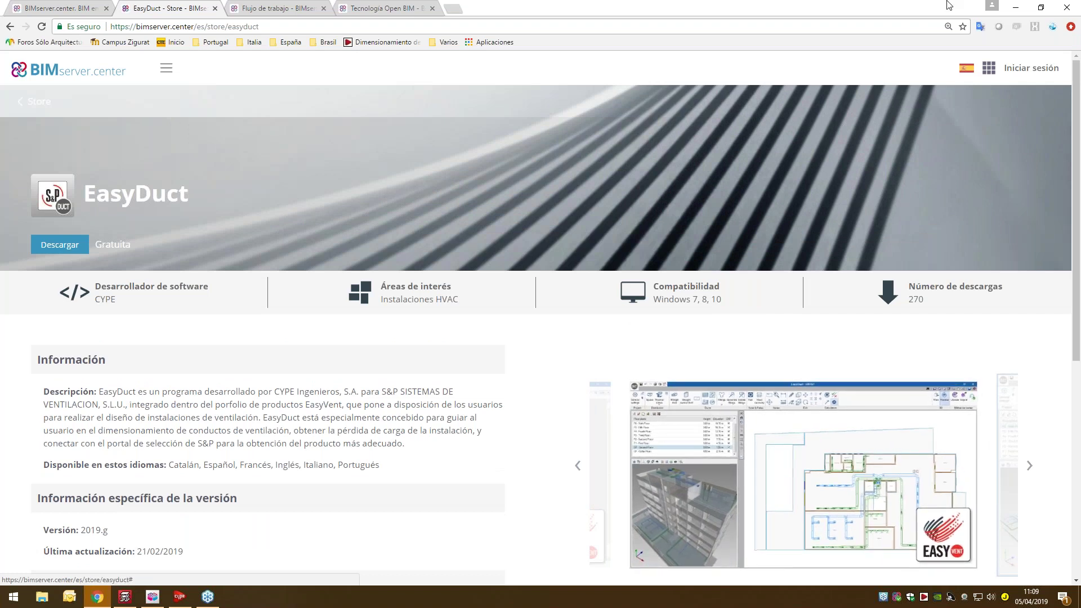
- Sign in with the saved account e-mail and the account password
{"action": "left_click", "coordinate": [1014, 68]}
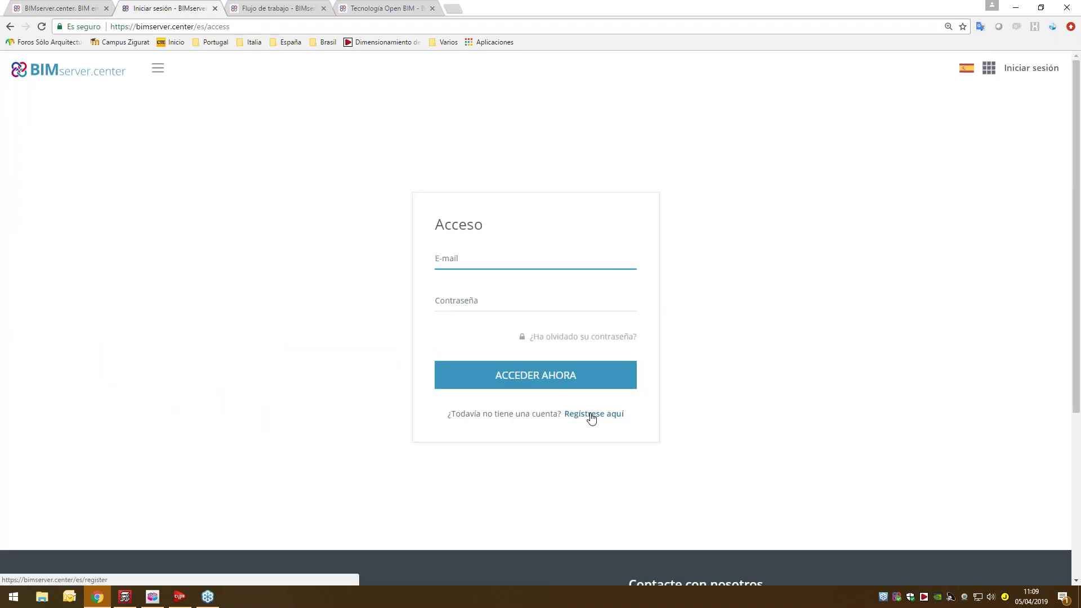
{"action": "key", "text": "BackSpace"}
{"action": "key", "text": "BackSpace"}
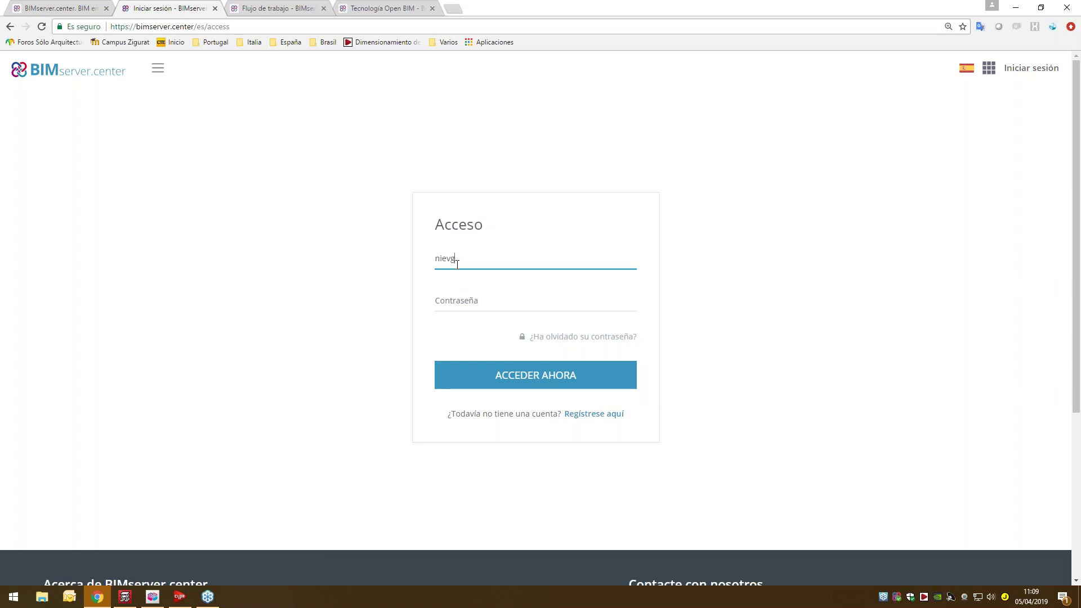
{"action": "key", "text": "BackSpace"}
{"action": "key", "text": "Down"}
{"action": "key", "text": "Tab"}
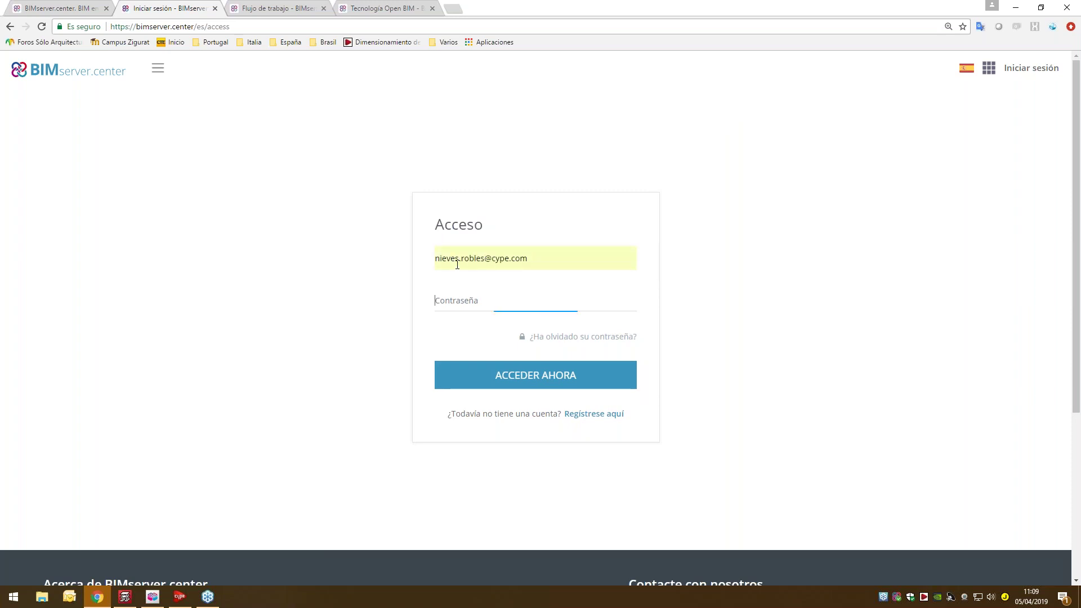
{"action": "left_click", "coordinate": [497, 376]}
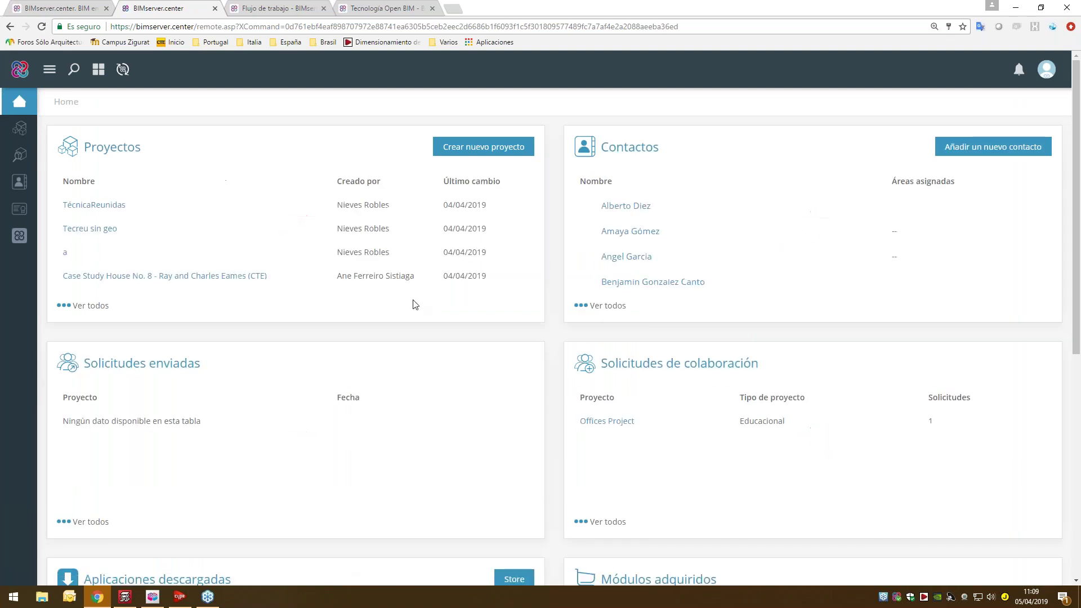
- Browse the full project list and then the recommended projects listing
{"action": "left_click", "coordinate": [33, 129]}
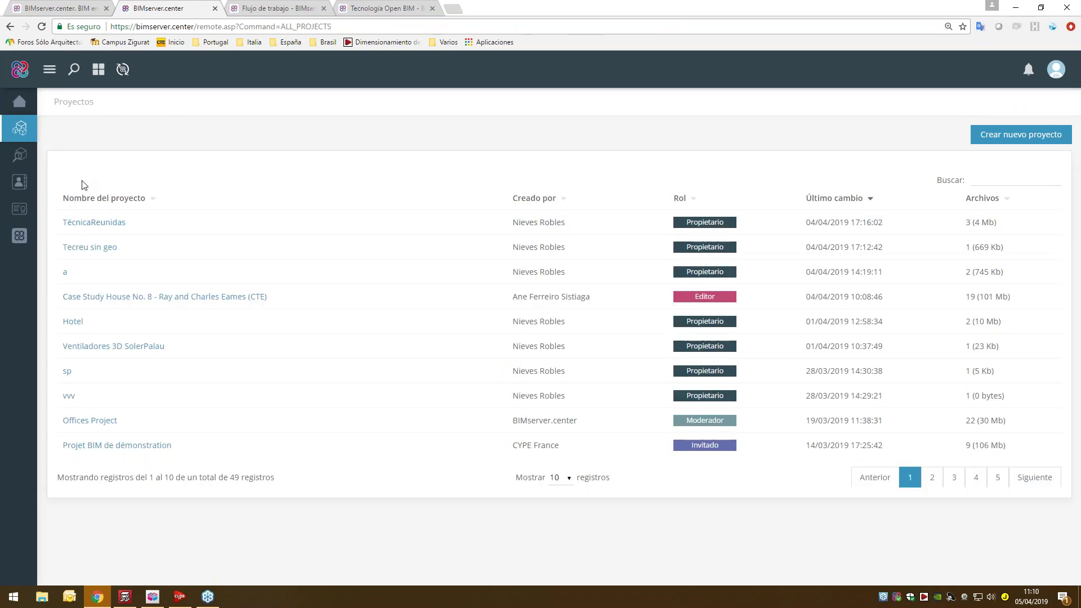
{"action": "left_click", "coordinate": [22, 157]}
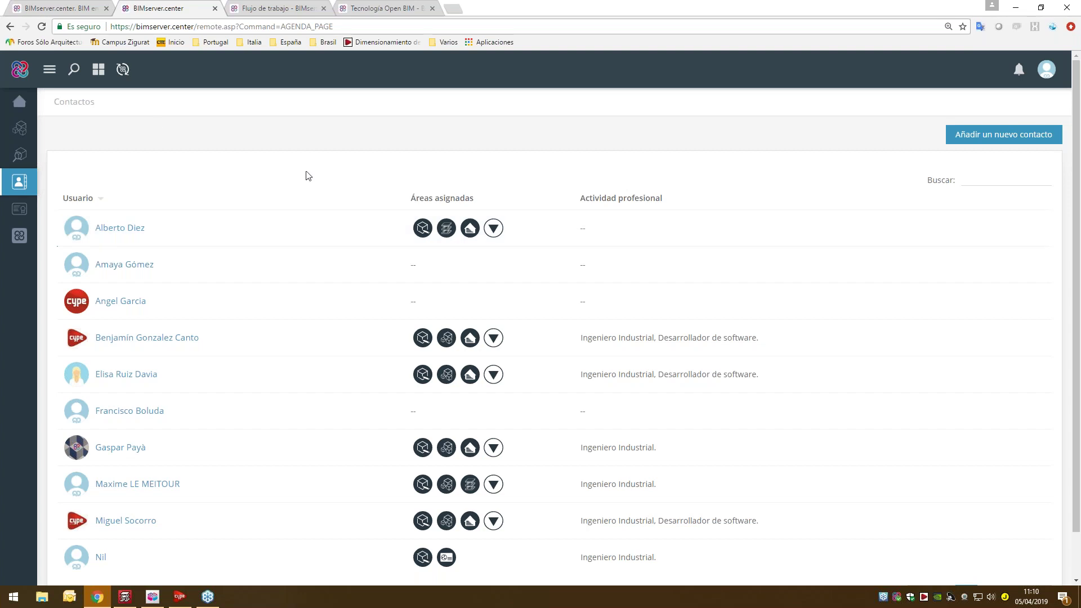
- Return to the BIMserver.center application Store
{"action": "left_click", "coordinate": [20, 235]}
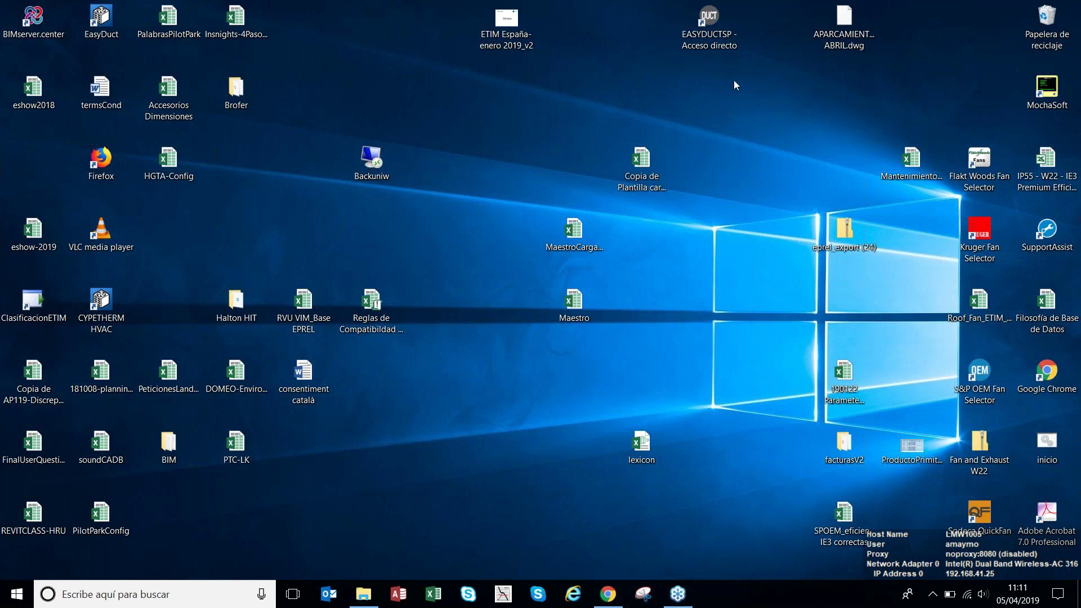
- Select the EASYDUCTSP desktop shortcut to start EasyDuct
{"action": "left_click", "coordinate": [725, 36]}
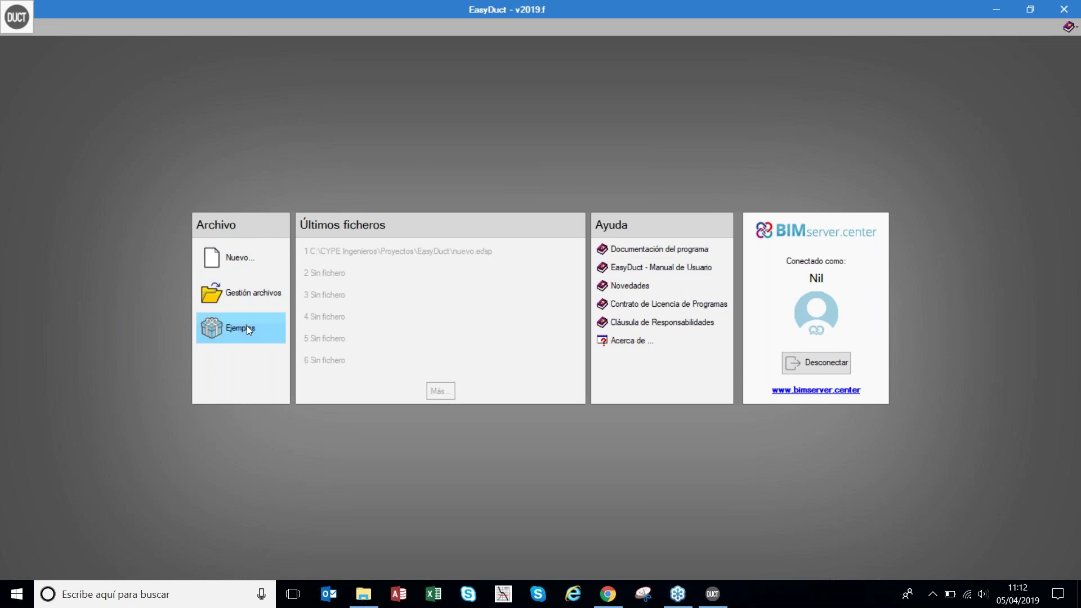
- Create a new job with file name 'WEBINAR ABRIL' and confirm it
{"action": "left_click", "coordinate": [246, 256]}
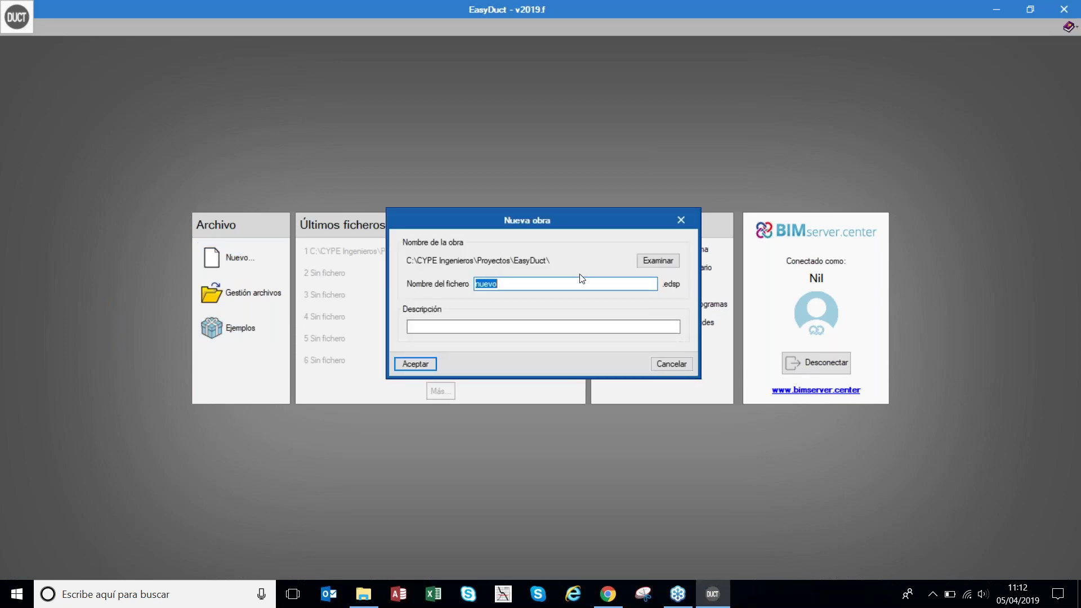
{"action": "type", "text": "WEBINAR ABRIL"}
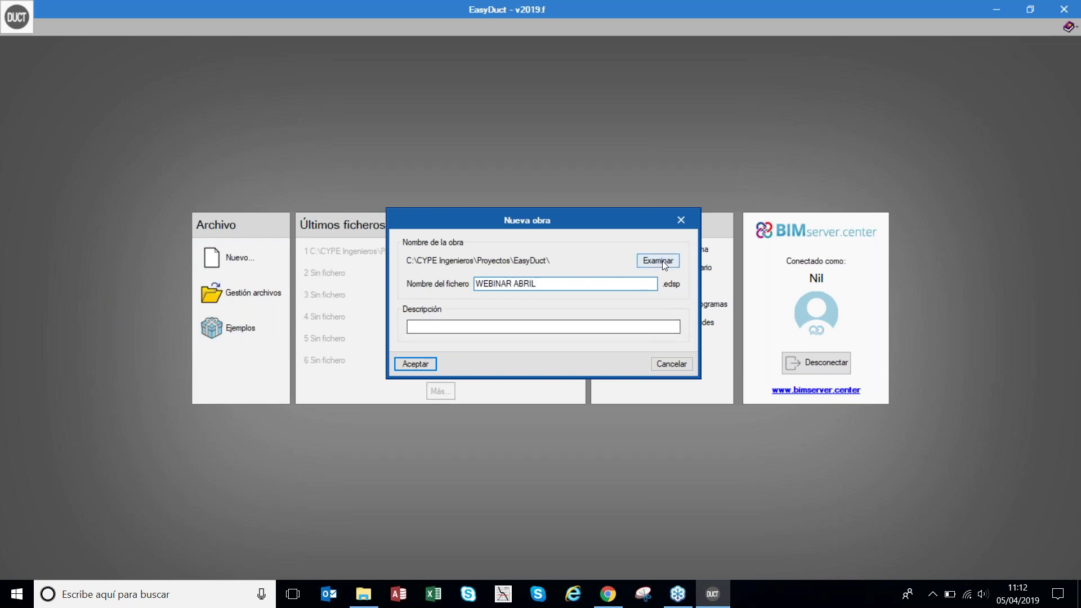
{"action": "left_click", "coordinate": [415, 364]}
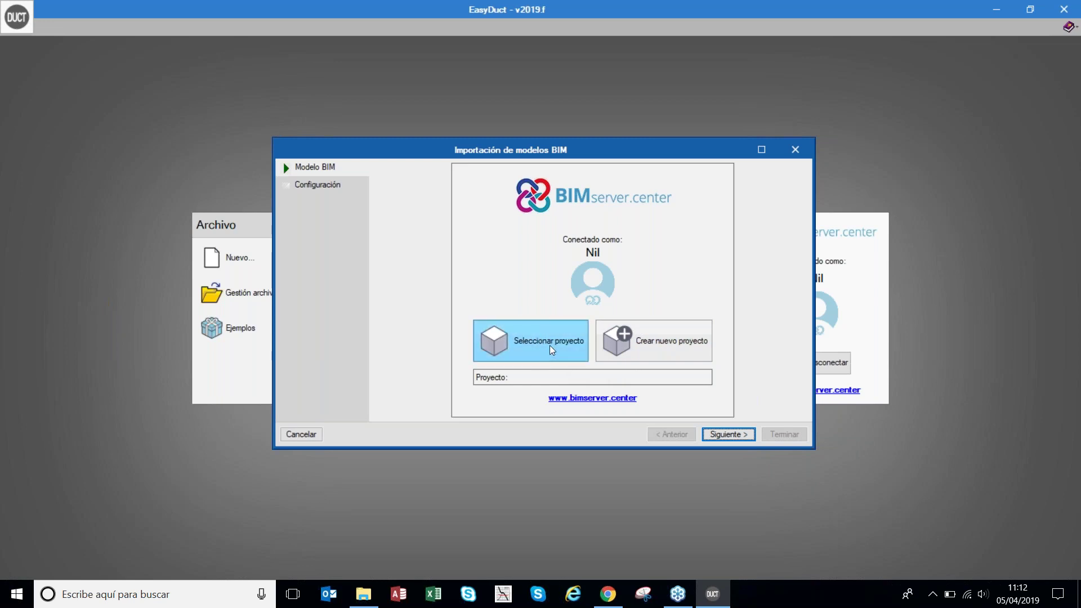
- Create BIM project WEBINAR_APARCAMIENTO as Educacional, No visible and Cerrado, then advance to Configuración
{"action": "left_click", "coordinate": [656, 338]}
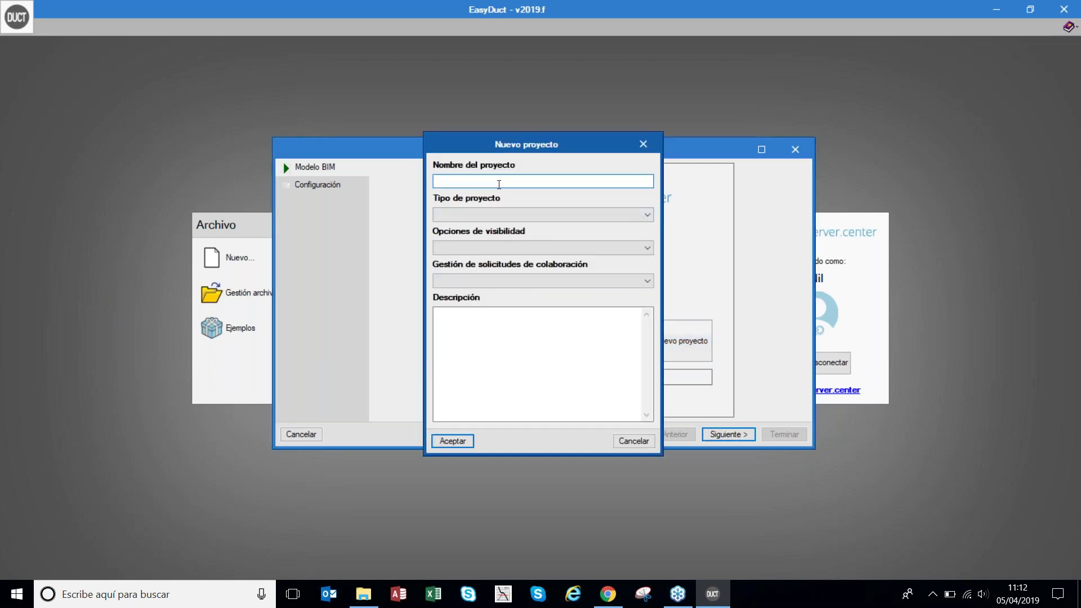
{"action": "type", "text": "WEBINAR_APARCAMIENTO"}
{"action": "left_click", "coordinate": [475, 214]}
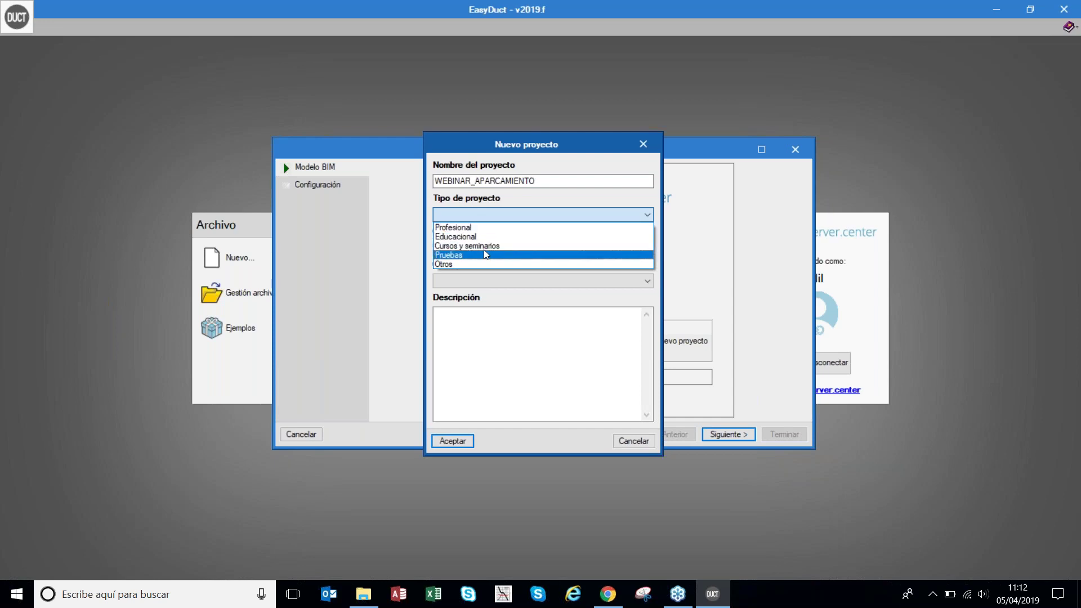
{"action": "left_click", "coordinate": [489, 236]}
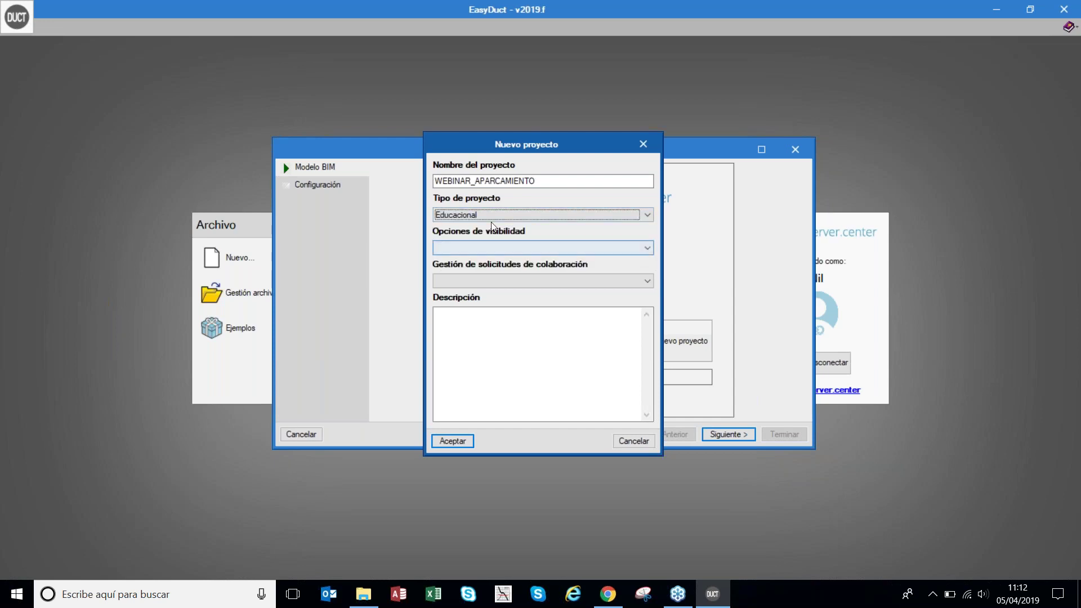
{"action": "left_click", "coordinate": [492, 248]}
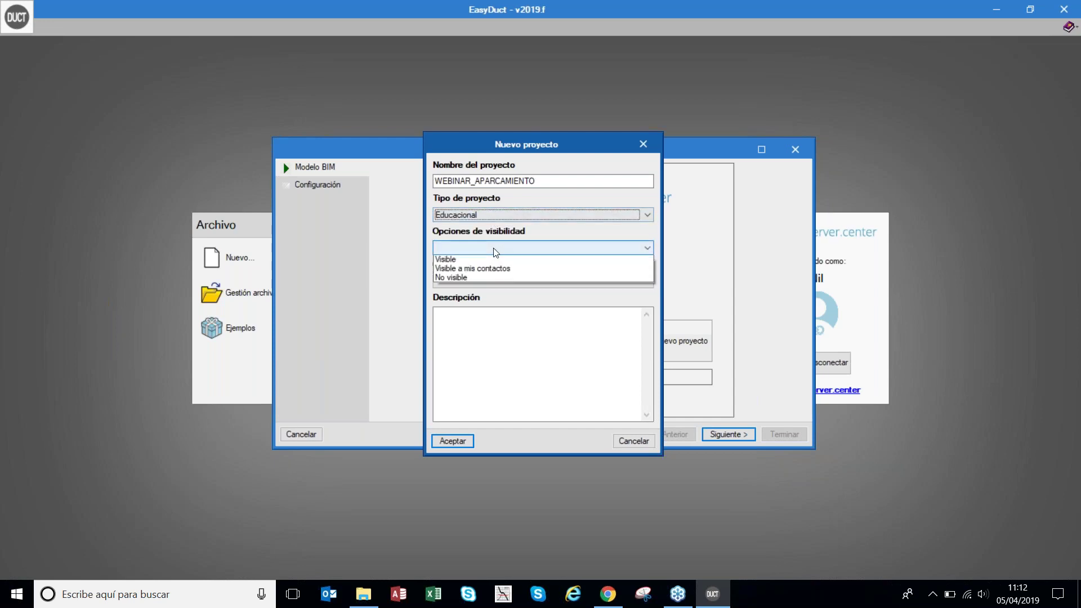
{"action": "left_click", "coordinate": [488, 282]}
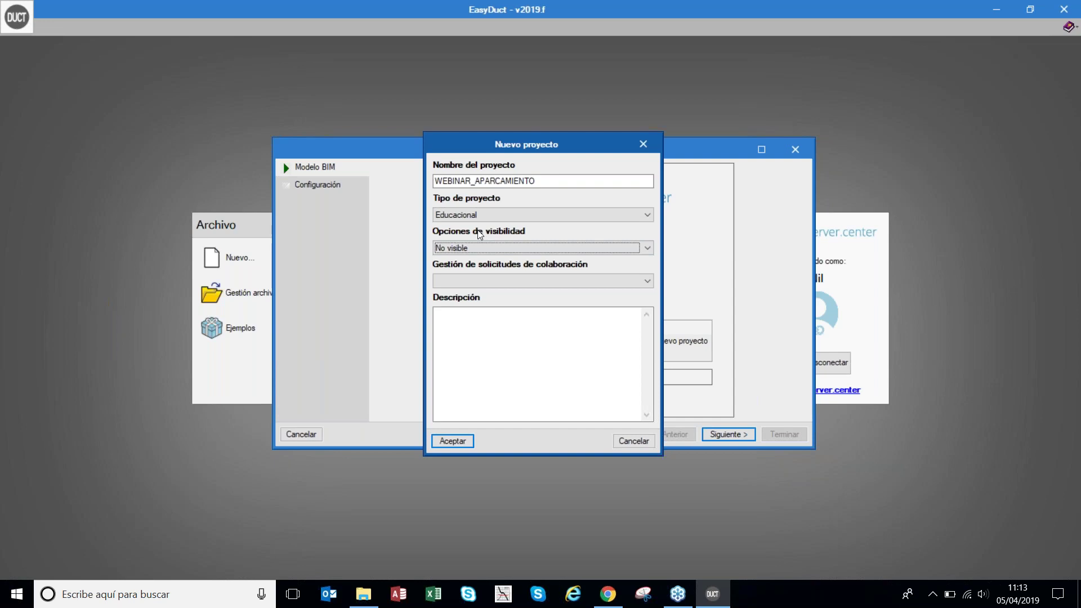
{"action": "left_click", "coordinate": [483, 283]}
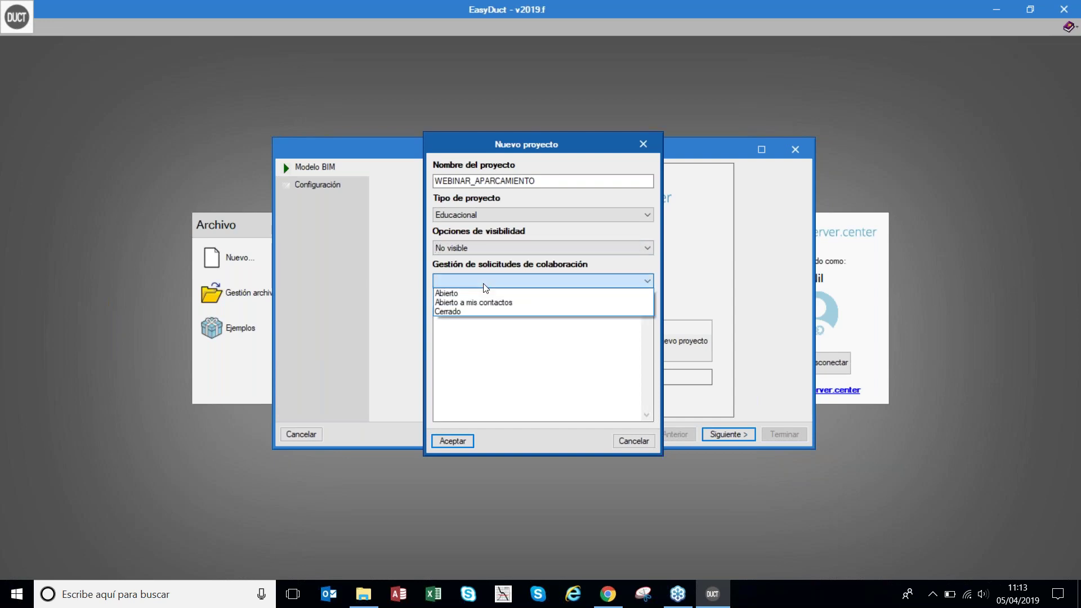
{"action": "left_click", "coordinate": [475, 311]}
{"action": "left_click", "coordinate": [452, 441]}
{"action": "left_click", "coordinate": [741, 437]}
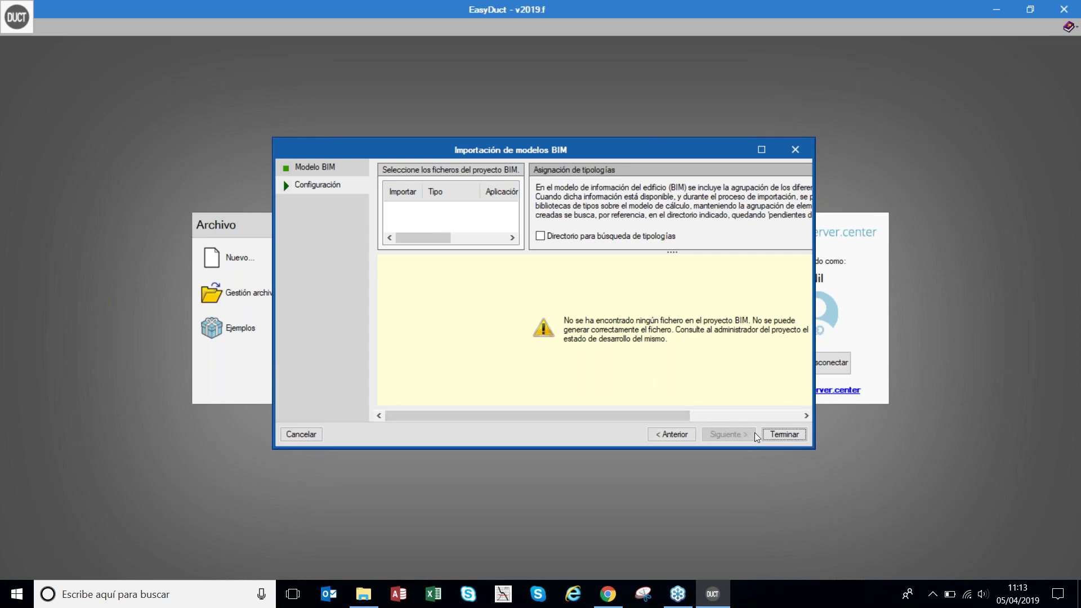
- Finish the BIM import and dismiss the import results to reach the WEBINAR ABRIL workspace
{"action": "left_click", "coordinate": [783, 435]}
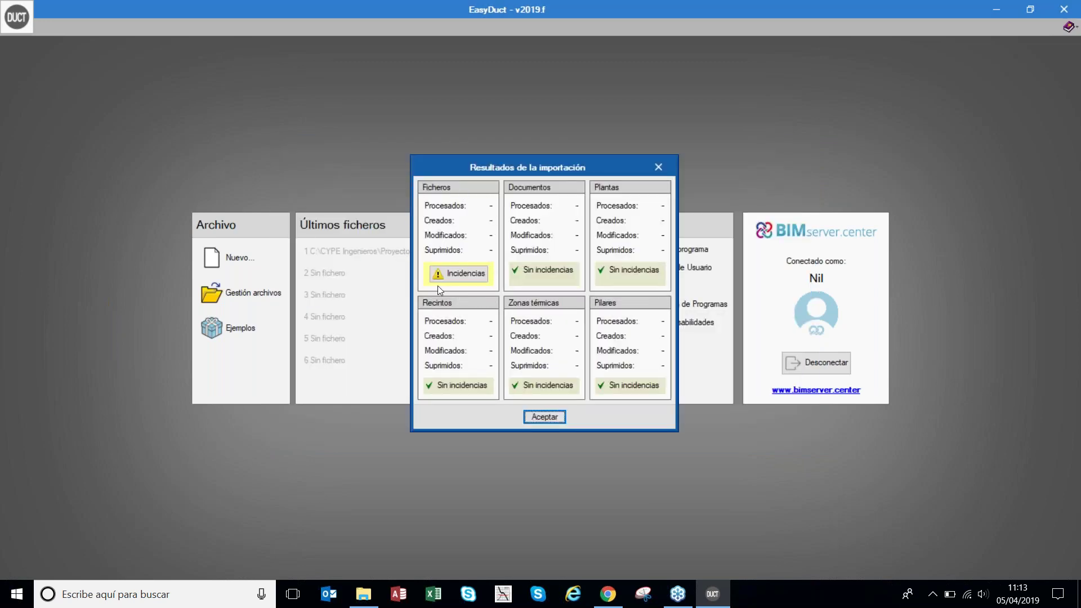
{"action": "left_click", "coordinate": [545, 418]}
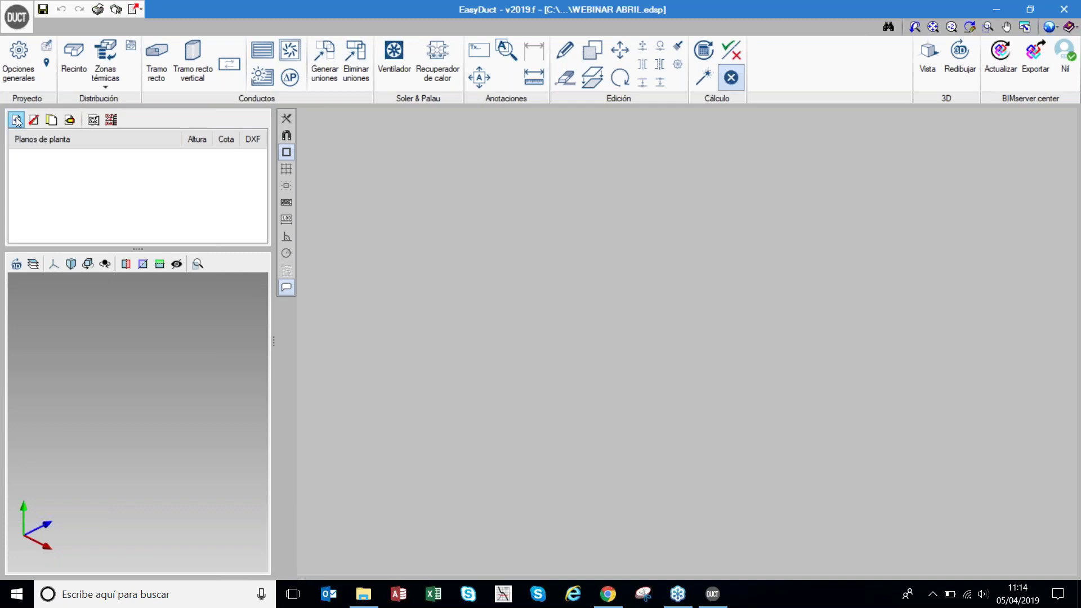
- Add floor plan PLANTA -1 at level -3.00 m, keeping installation height 2.50
{"action": "left_click", "coordinate": [16, 120]}
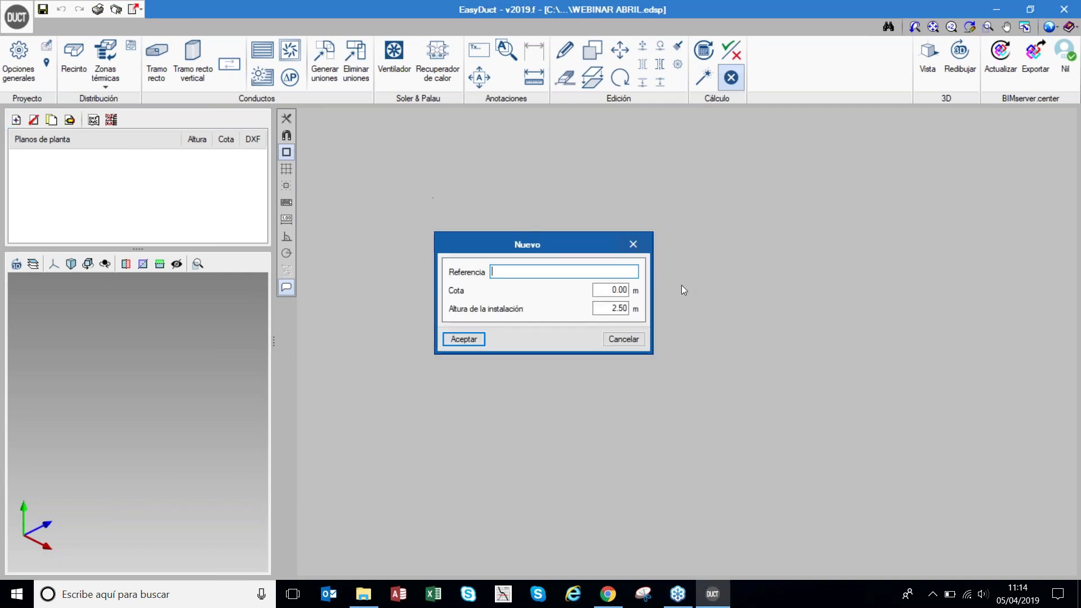
{"action": "type", "text": "PLANTA -1"}
{"action": "key", "text": "Tab"}
{"action": "key", "text": "BackSpace"}
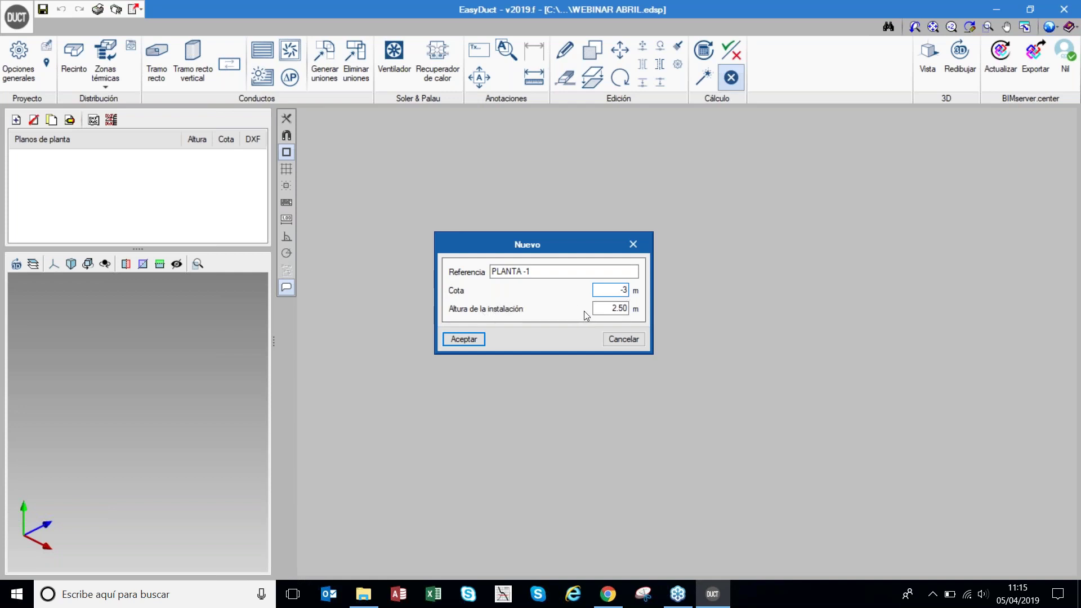
{"action": "left_click_drag", "start_coordinate": [611, 309], "coordinate": [618, 308]}
{"action": "left_click", "coordinate": [464, 340]}
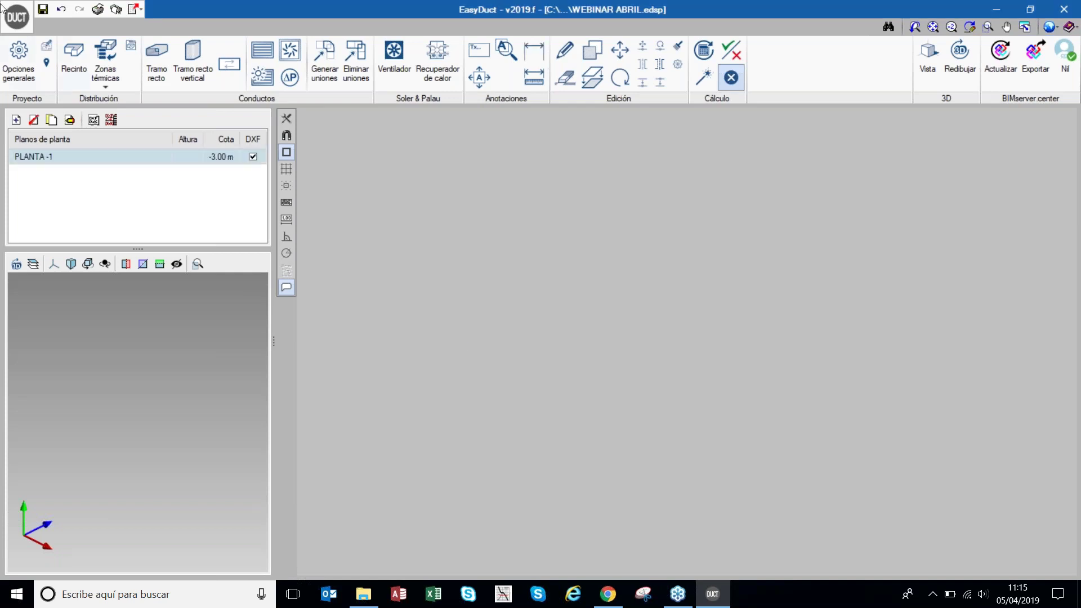
- Add floor plan PLANTA -2 at level 6.00 m
{"action": "left_click", "coordinate": [16, 120]}
{"action": "type", "text": "P"}
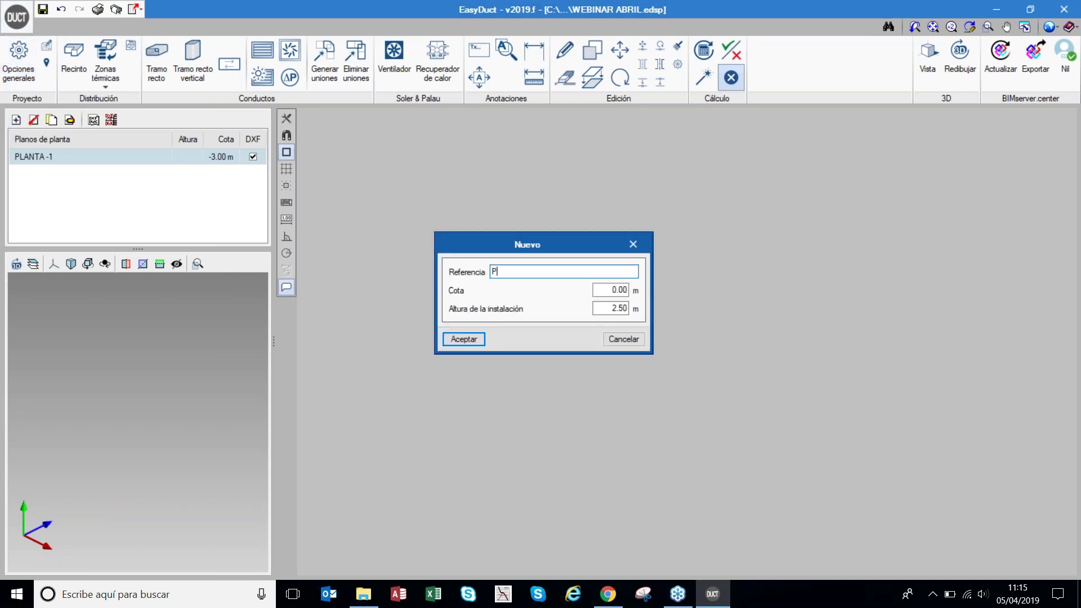
{"action": "type", "text": "LANTA -2"}
{"action": "key", "text": "Tab"}
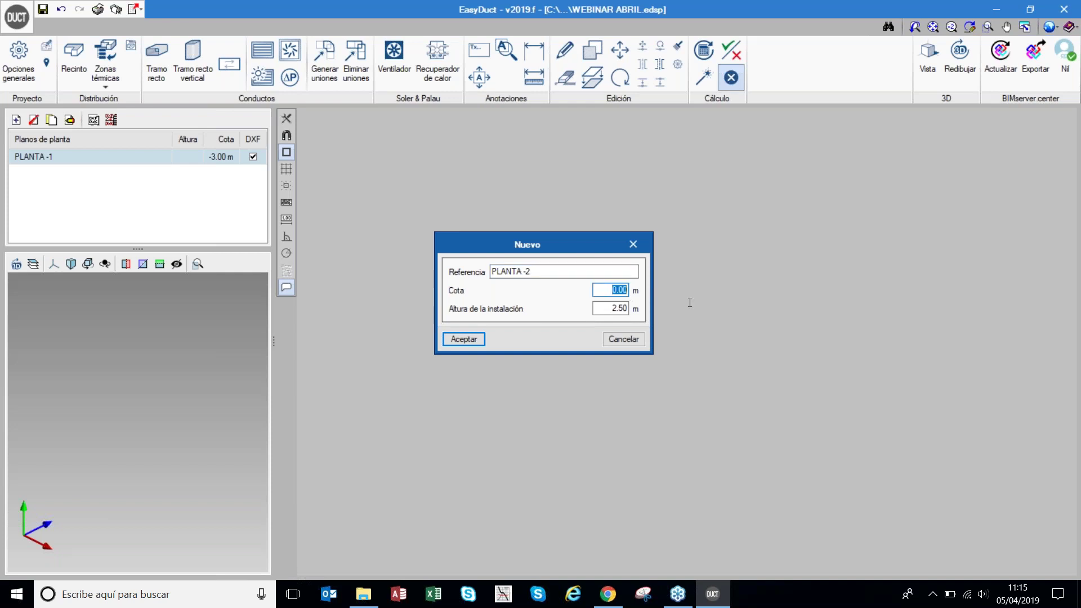
{"action": "type", "text": "6"}
{"action": "left_click", "coordinate": [464, 340]}
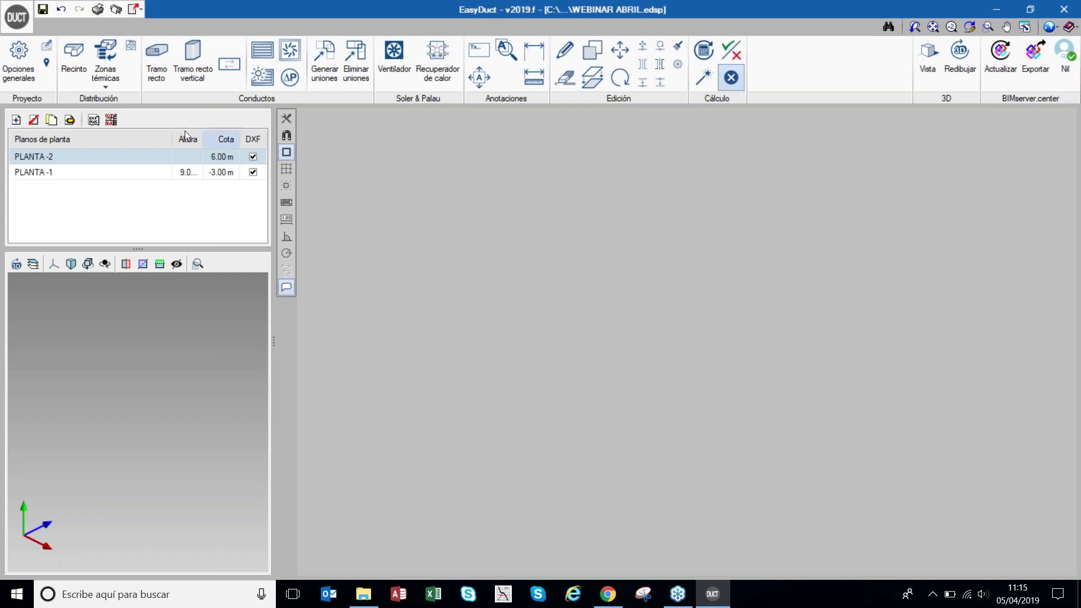
- Add floor plan PLANTA CUBIERTA at level 20 m with installation height 0
{"action": "left_click", "coordinate": [15, 120]}
{"action": "type", "text": "PL"}
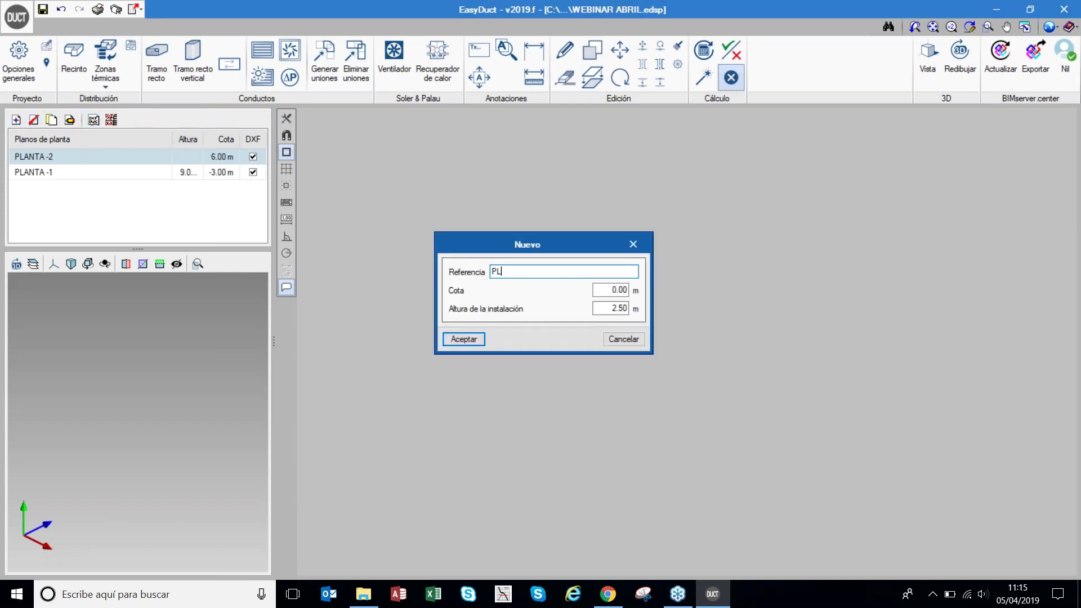
{"action": "type", "text": "ANTA CUBIERTA"}
{"action": "key", "text": "Tab"}
{"action": "type", "text": "2"}
{"action": "key", "text": "Tab"}
{"action": "type", "text": "0"}
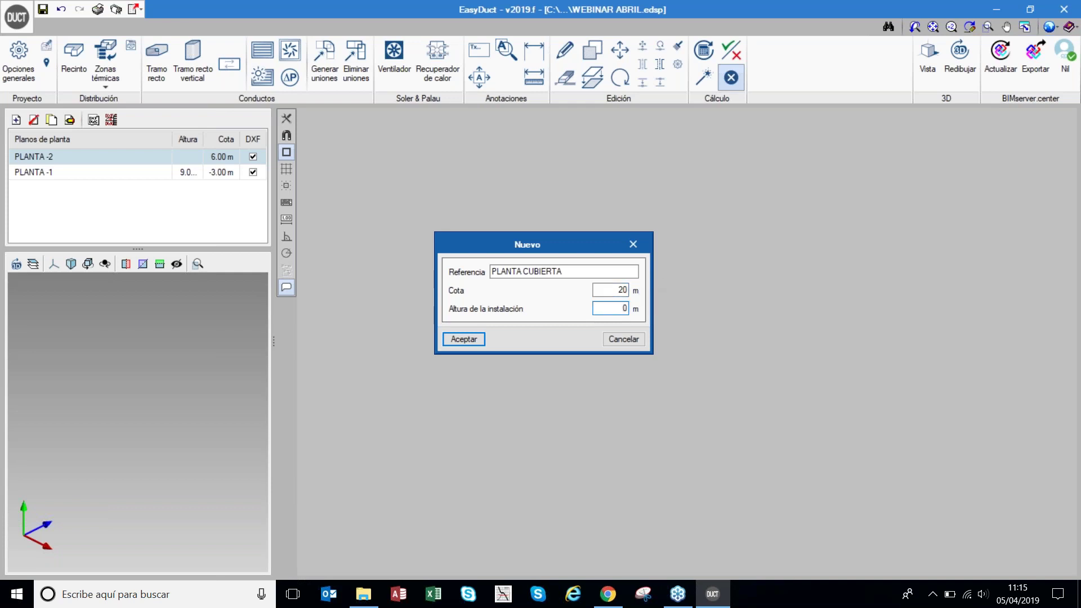
{"action": "left_click", "coordinate": [472, 339]}
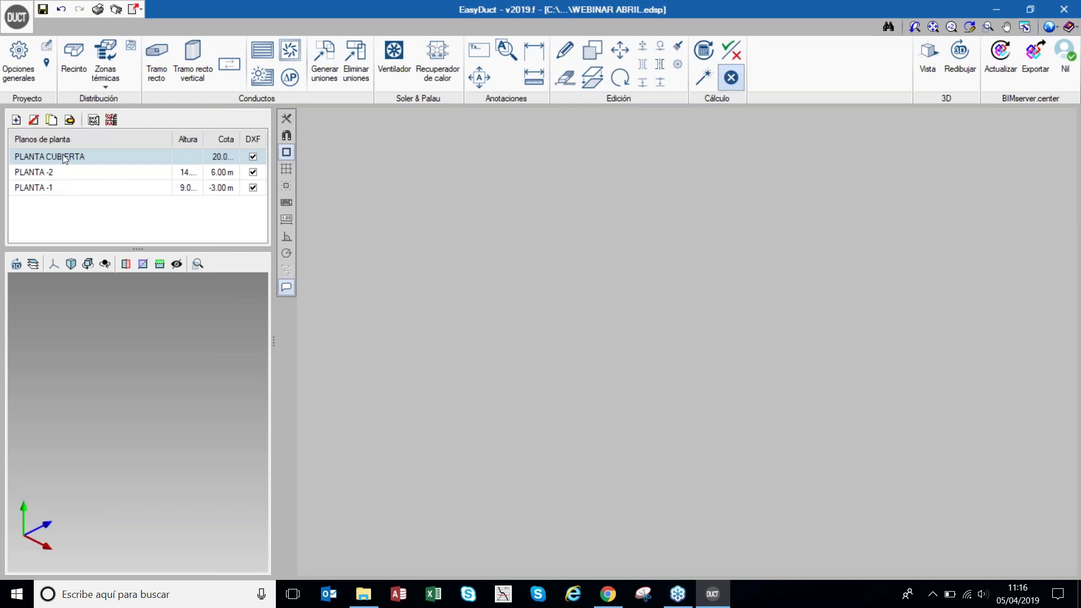
- Import APARCAMIENTO_WEBINAR_5 ABRIL.dwg from Escritorio as a drawing template
{"action": "left_click", "coordinate": [96, 120]}
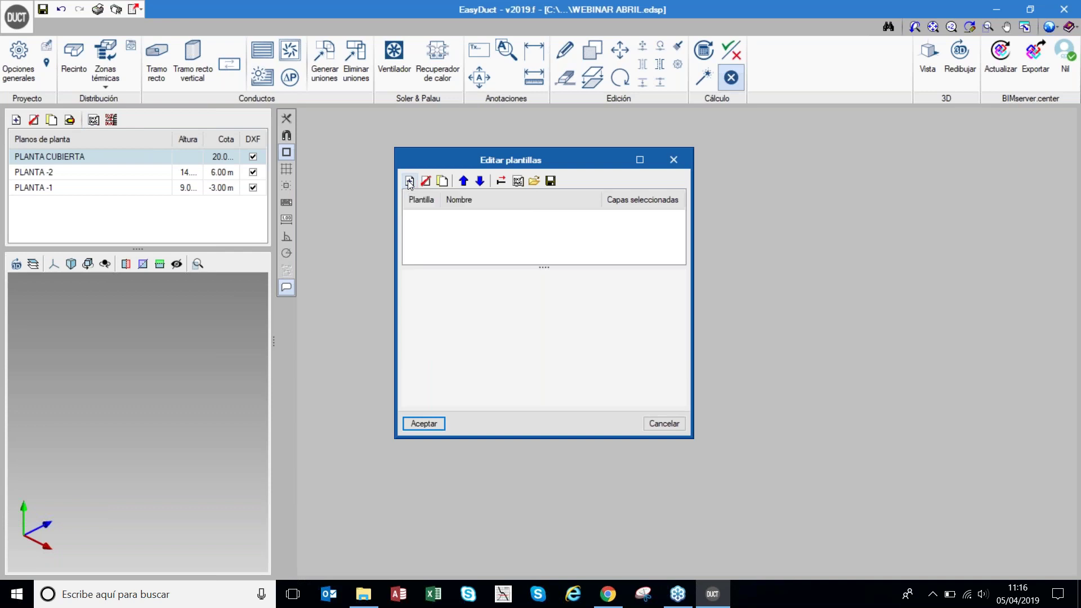
{"action": "left_click", "coordinate": [410, 181]}
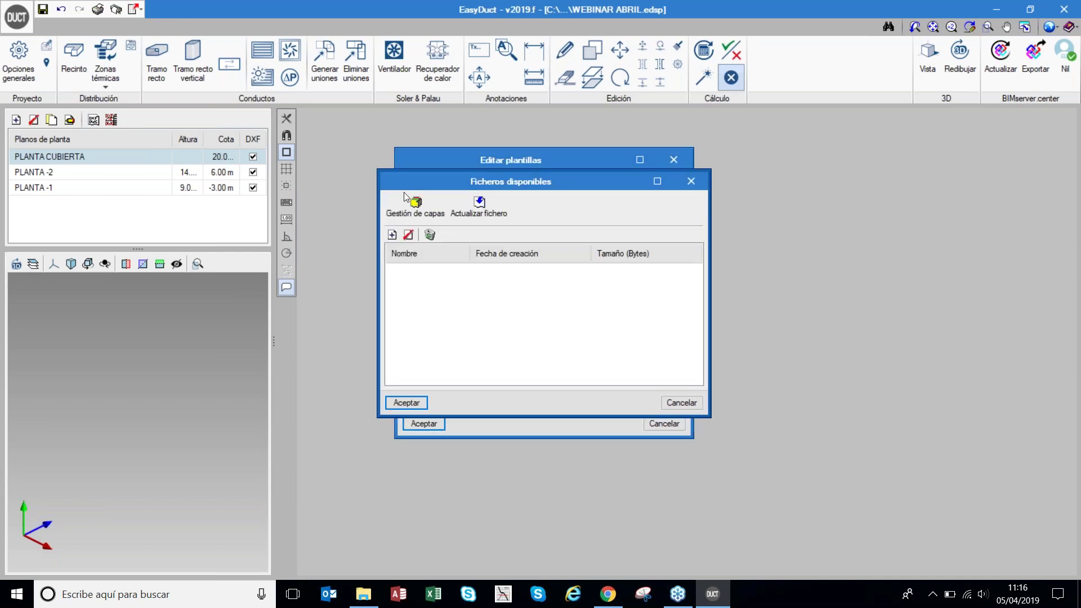
{"action": "scroll", "coordinate": [484, 338], "scroll_direction": "down", "scroll_amount": 5}
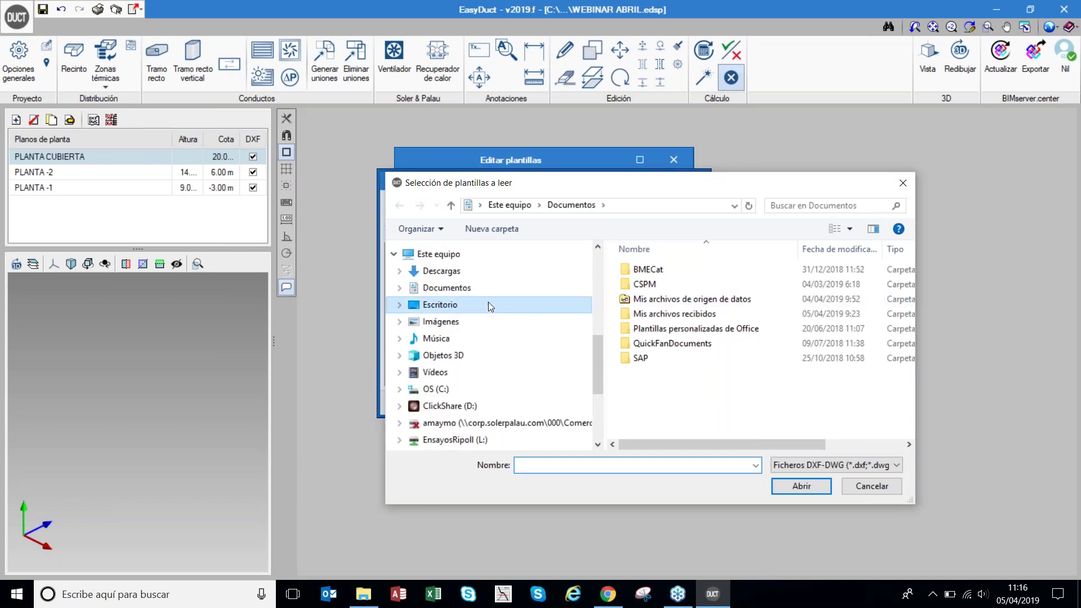
{"action": "left_click", "coordinate": [488, 302]}
{"action": "left_click", "coordinate": [703, 270]}
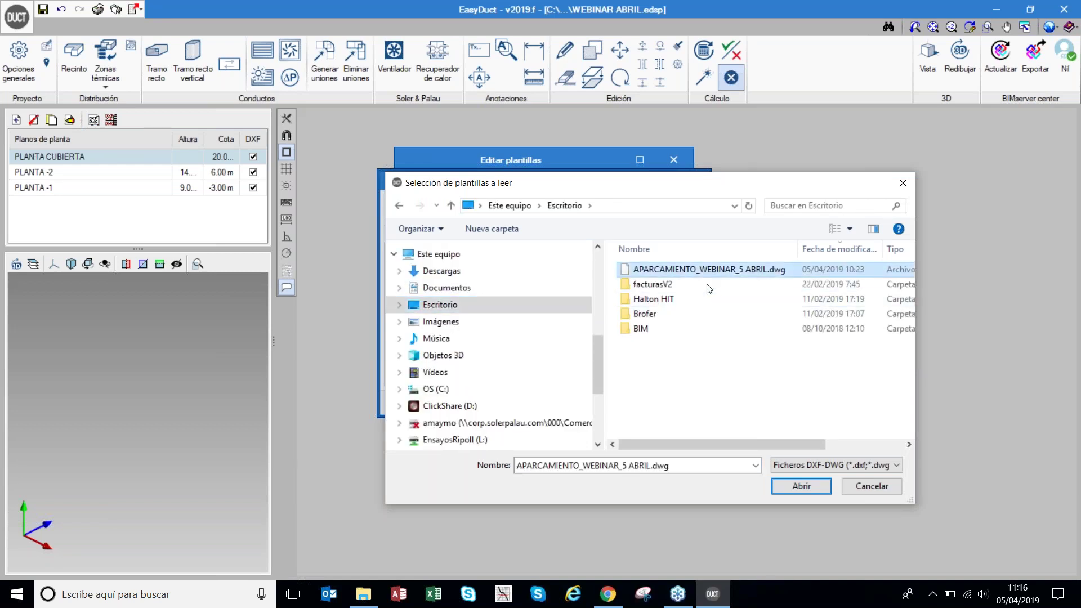
{"action": "left_click", "coordinate": [805, 492]}
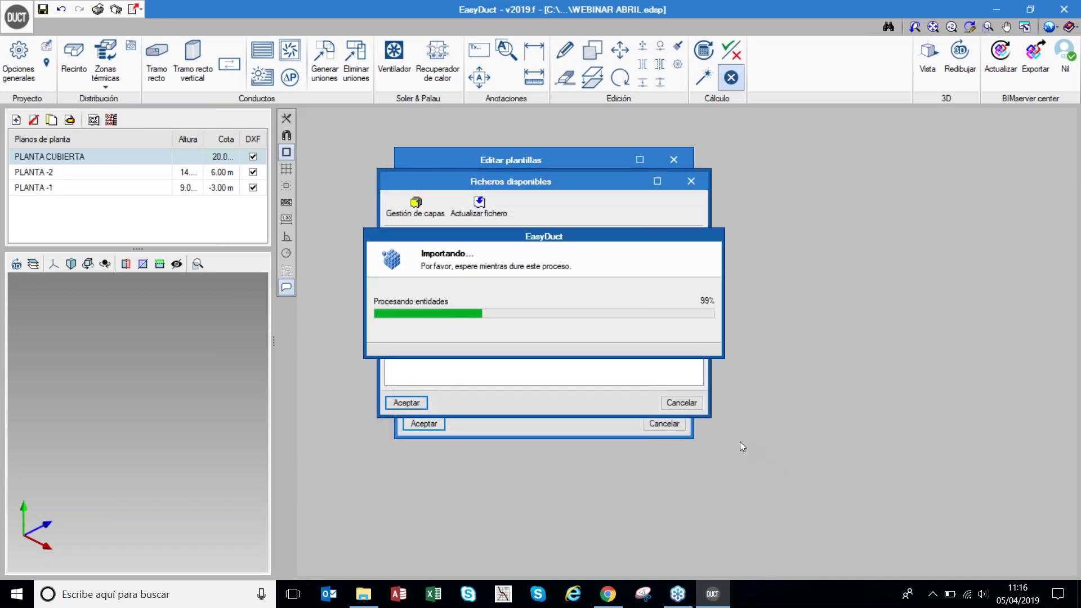
{"action": "left_click", "coordinate": [407, 402]}
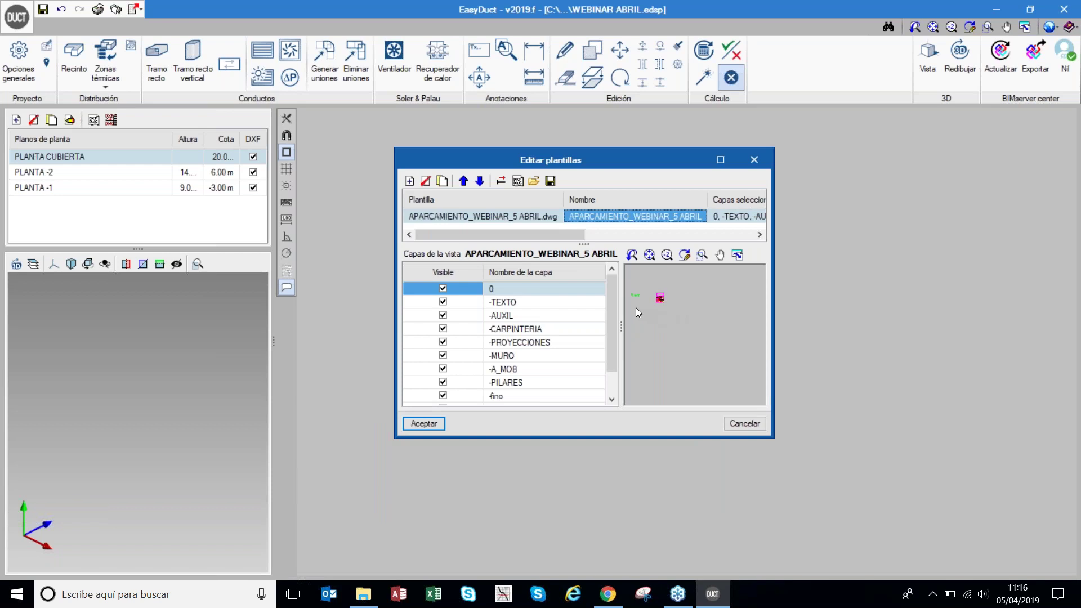
- Maximize the template editor and duplicate the drawing template into three copies
{"action": "left_click", "coordinate": [718, 162]}
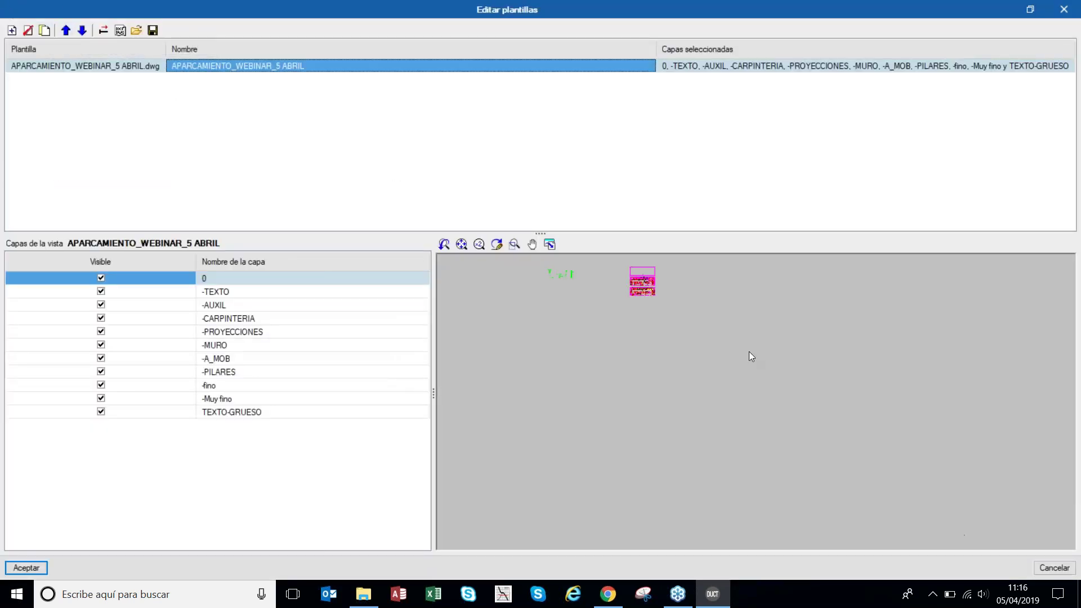
{"action": "left_click", "coordinate": [46, 31]}
{"action": "left_click", "coordinate": [46, 31]}
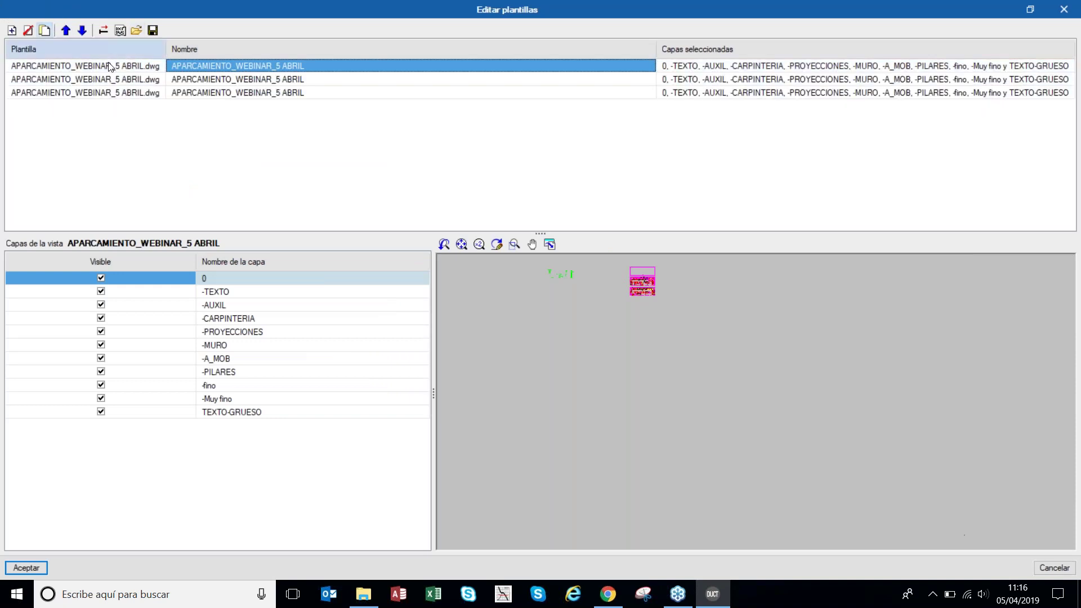
- Rename the three templates P-1, P-2 and PC
{"action": "left_click", "coordinate": [327, 69]}
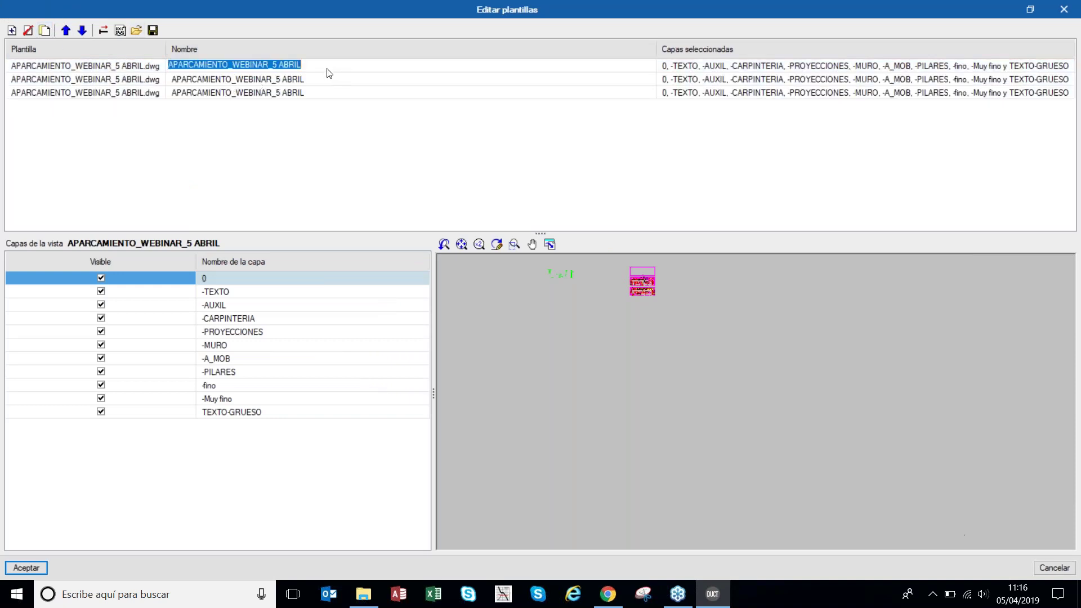
{"action": "type", "text": "P-1"}
{"action": "key", "text": "Return"}
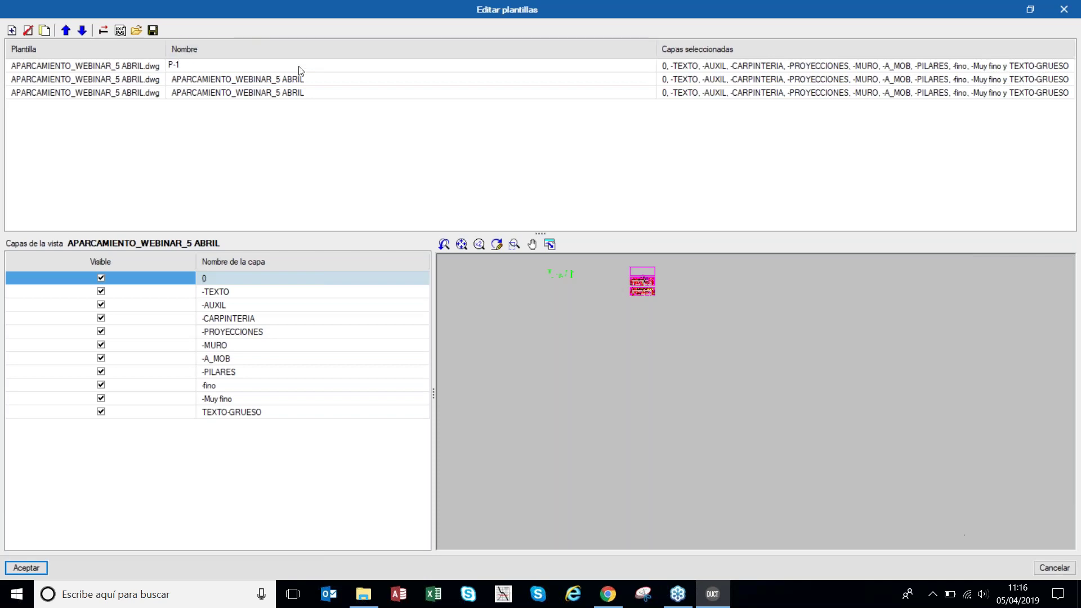
{"action": "left_click", "coordinate": [307, 79]}
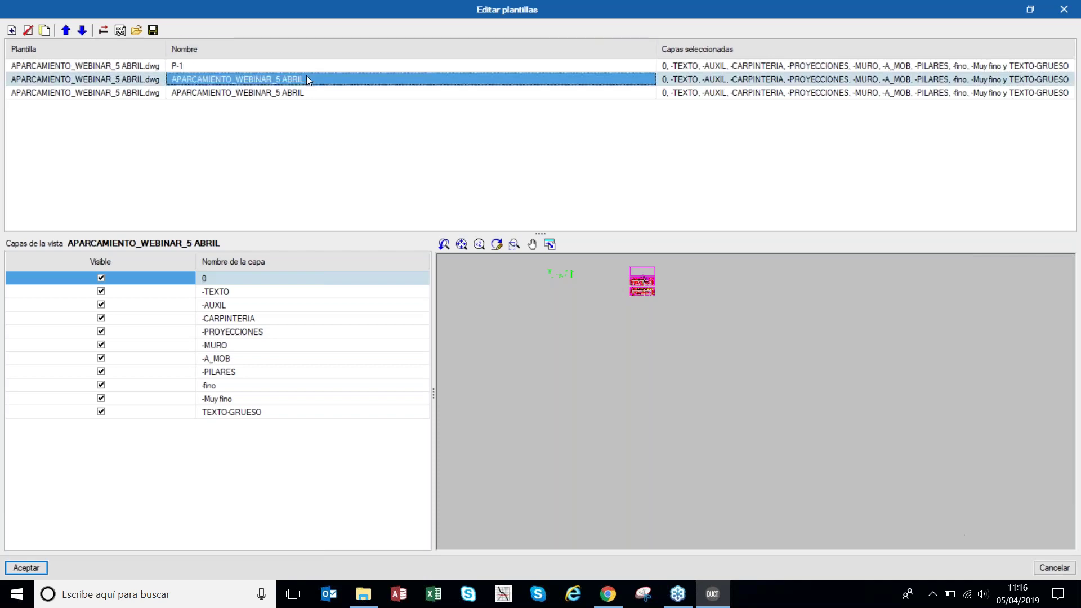
{"action": "type", "text": "P-2"}
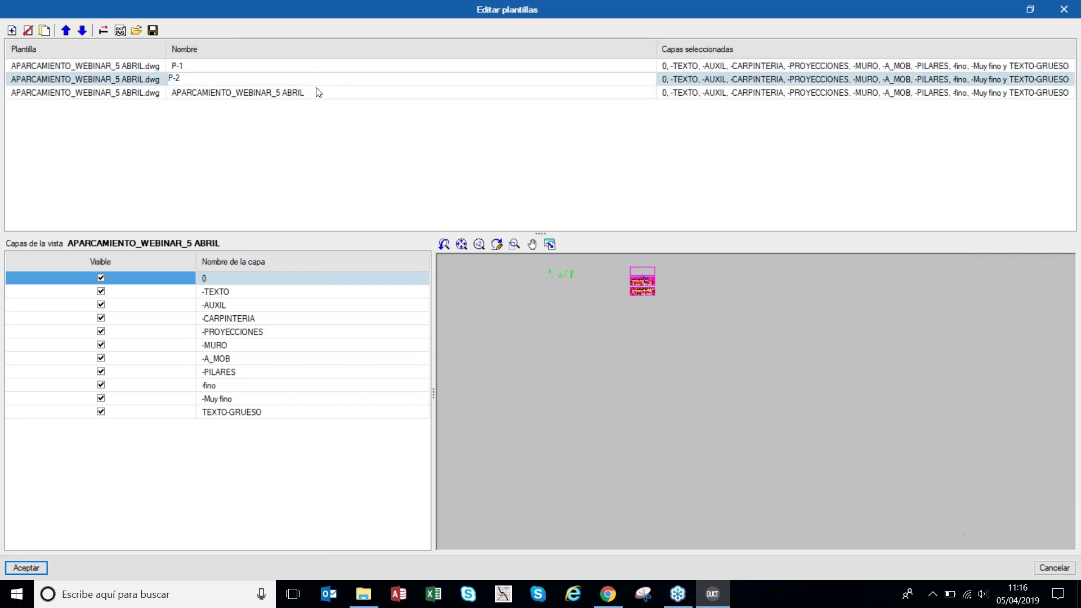
{"action": "left_click", "coordinate": [323, 92]}
{"action": "type", "text": "PC"}
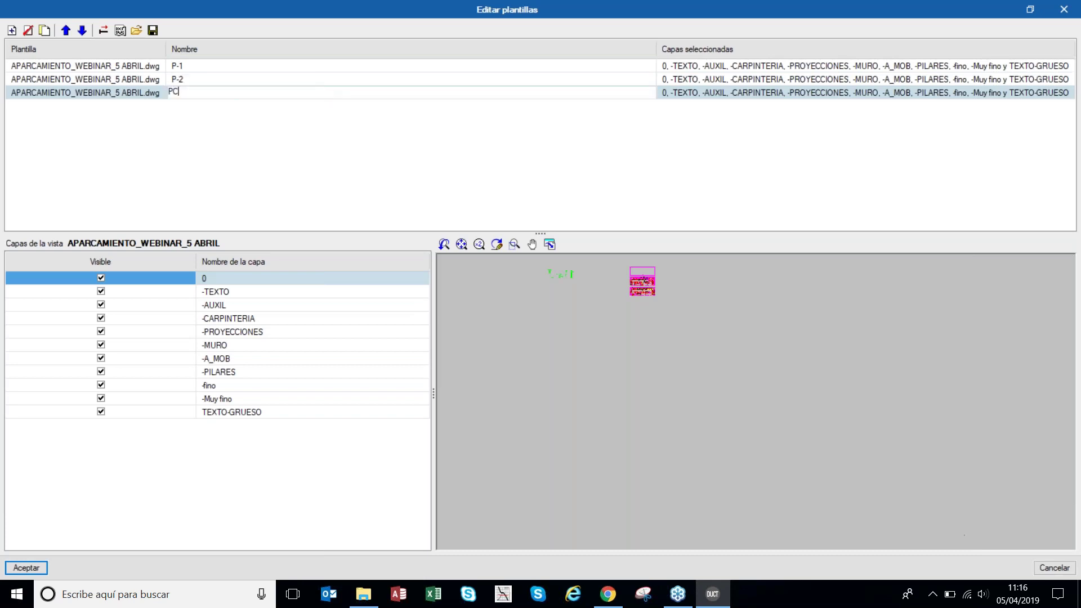
{"action": "key", "text": "Return"}
{"action": "left_click", "coordinate": [158, 67]}
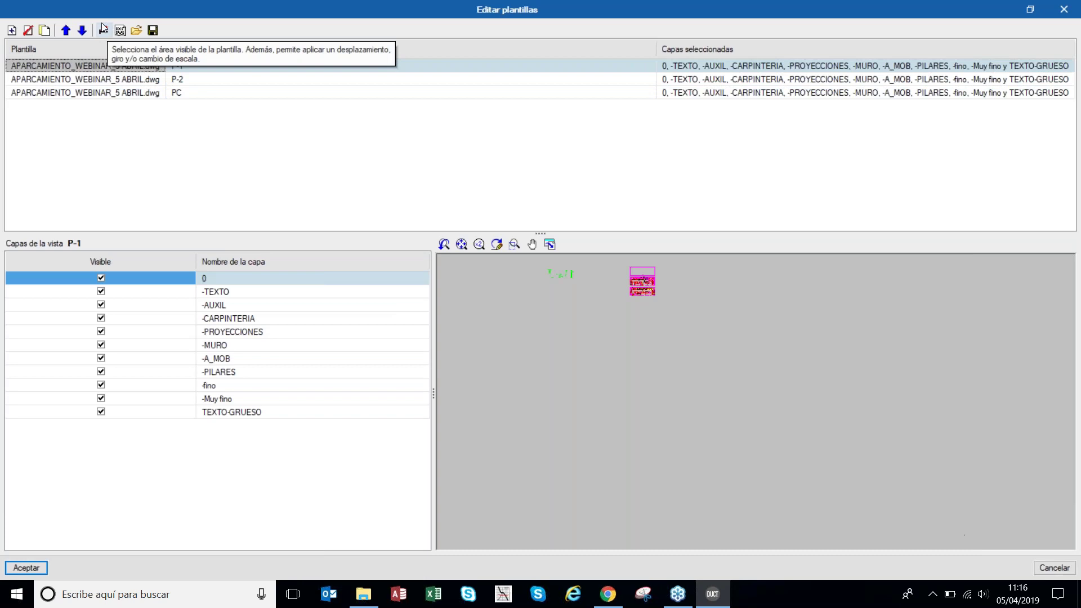
- Crop template P-1's visible area to the upper floor plan, PLANTA SOTANO -1
{"action": "left_click", "coordinate": [104, 31]}
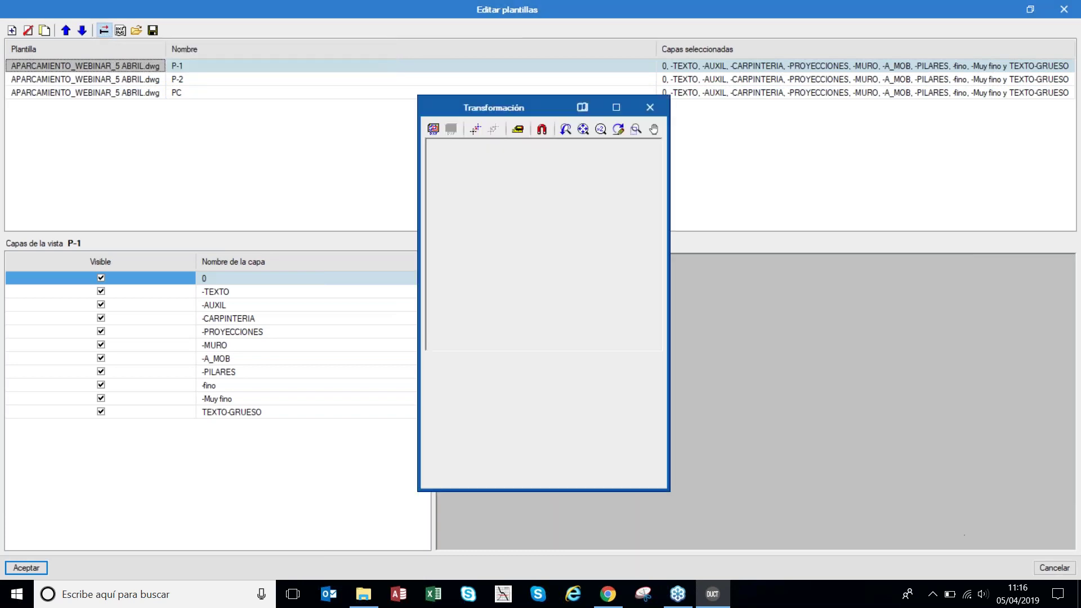
{"action": "left_click", "coordinate": [617, 107]}
{"action": "scroll", "coordinate": [536, 266], "scroll_direction": "up", "scroll_amount": 4}
{"action": "scroll", "coordinate": [536, 266], "scroll_direction": "up", "scroll_amount": 3}
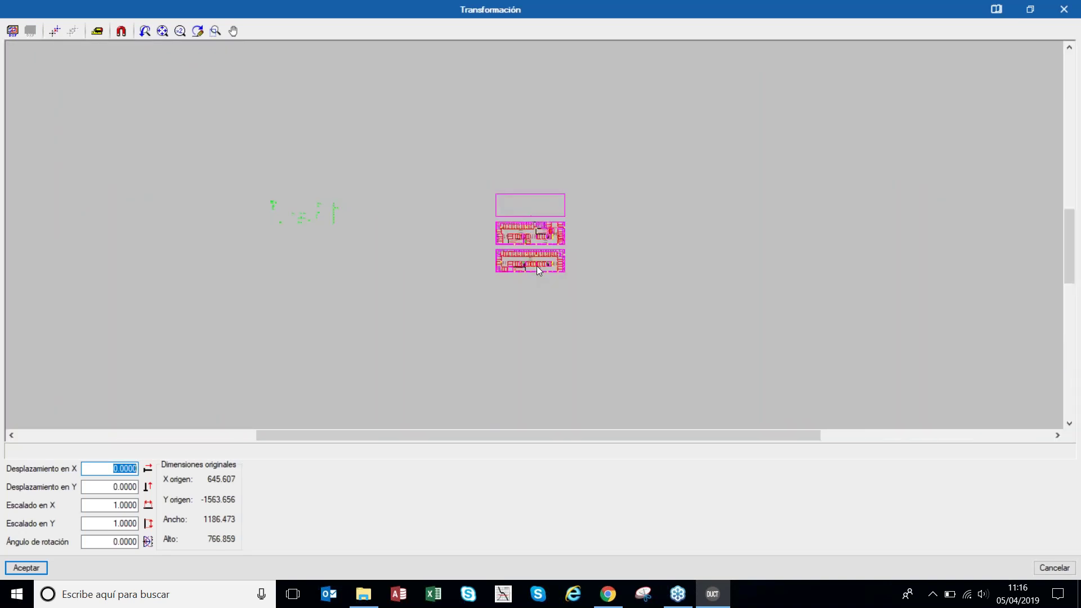
{"action": "scroll", "coordinate": [512, 208], "scroll_direction": "up", "scroll_amount": 1}
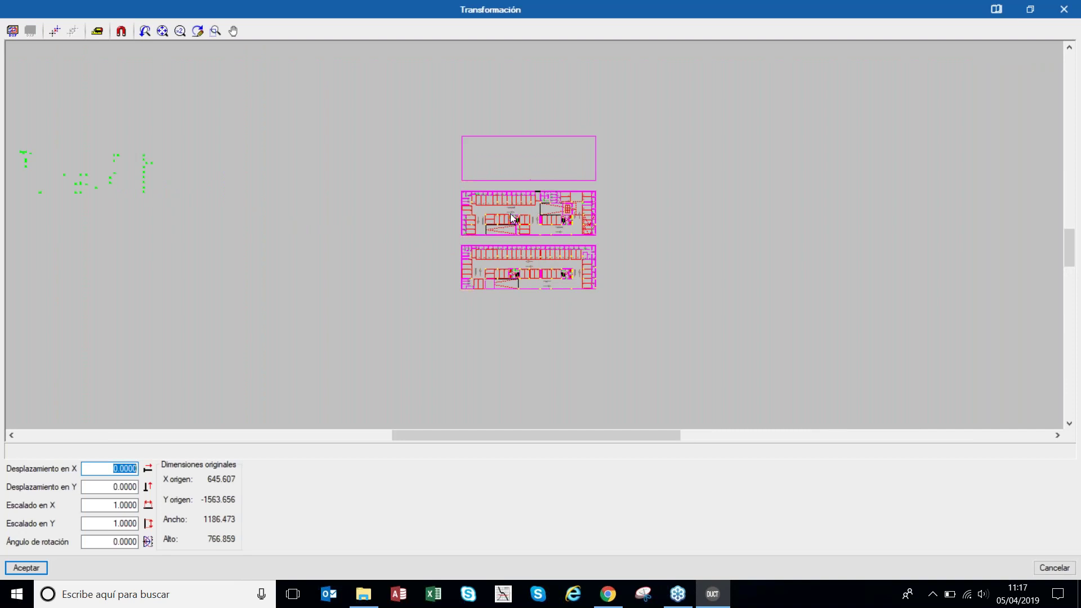
{"action": "scroll", "coordinate": [510, 205], "scroll_direction": "up", "scroll_amount": 2}
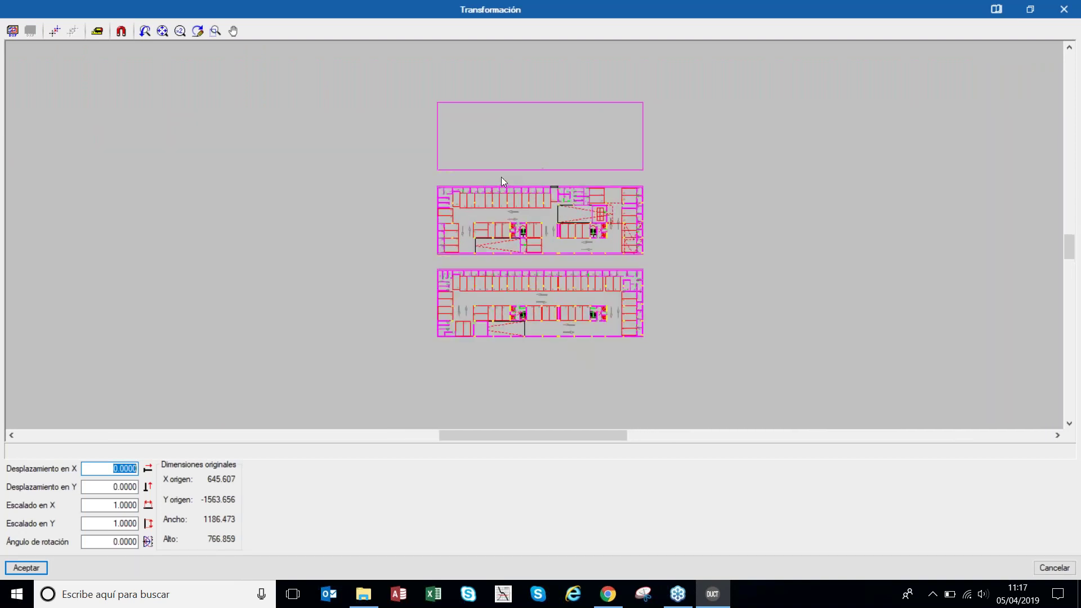
{"action": "left_click", "coordinate": [14, 31]}
{"action": "scroll", "coordinate": [684, 350], "scroll_direction": "up", "scroll_amount": 2}
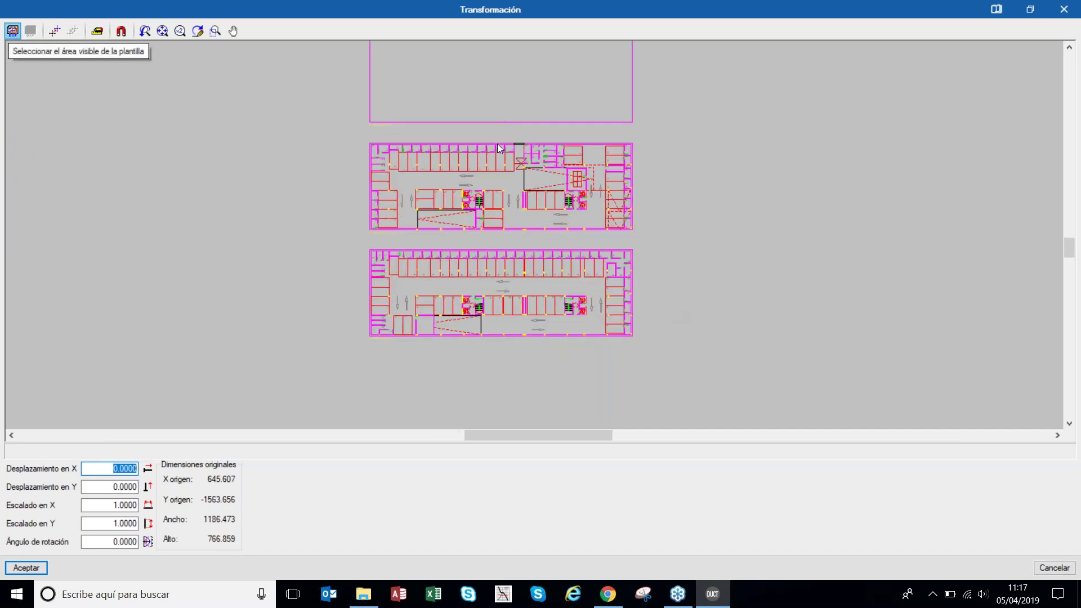
{"action": "left_click_drag", "start_coordinate": [337, 137], "coordinate": [666, 256]}
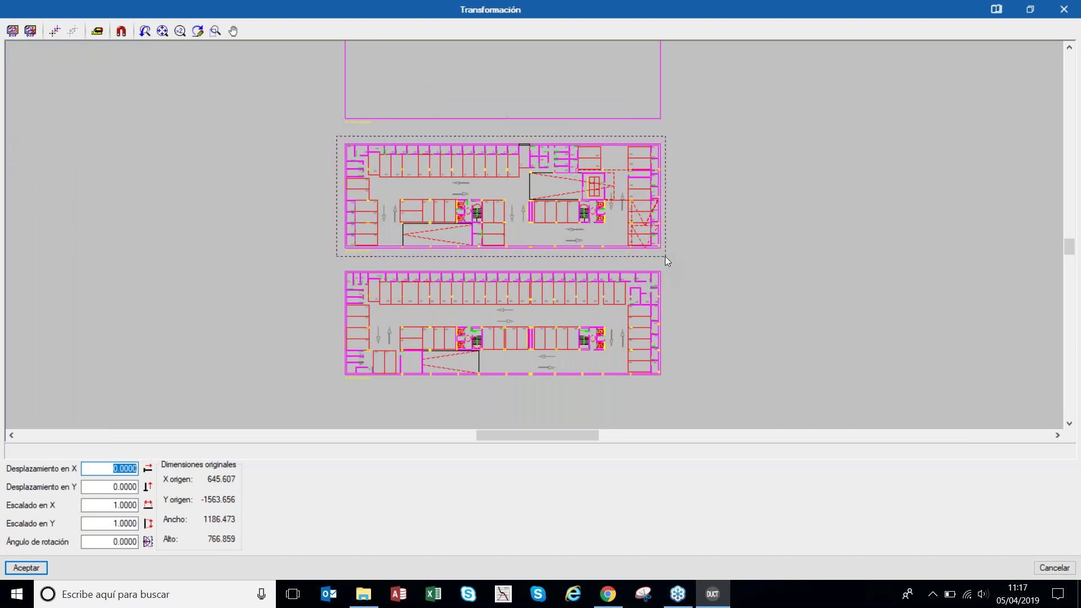
- Set P-1's origin at the plan's lower-left corner (X 877.803, Y -848.944) and accept
{"action": "left_click", "coordinate": [61, 35]}
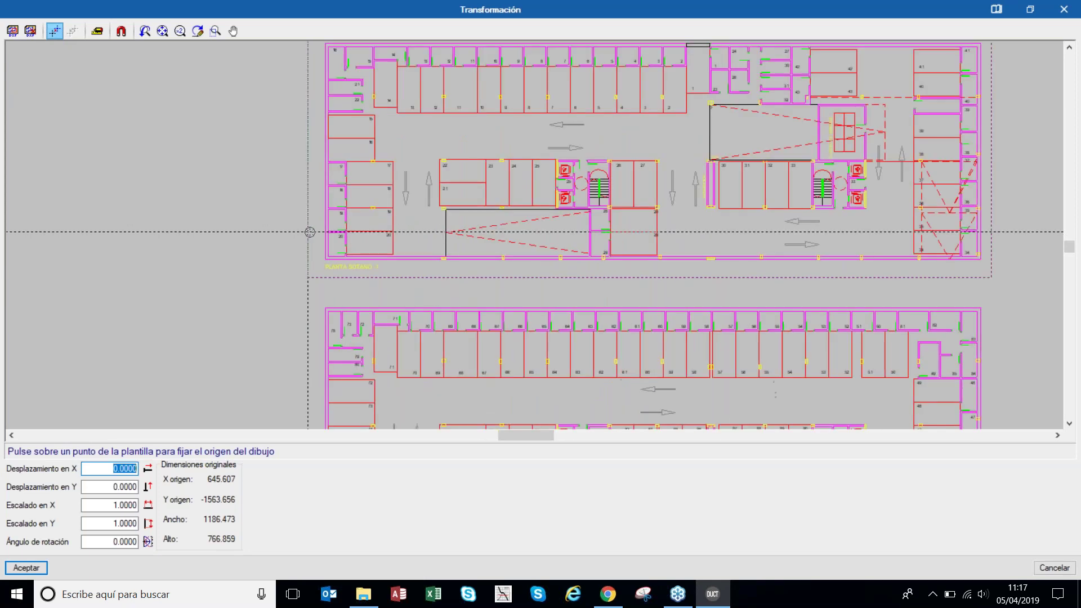
{"action": "scroll", "coordinate": [310, 232], "scroll_direction": "up", "scroll_amount": 2}
{"action": "left_click", "coordinate": [330, 274]}
{"action": "left_click", "coordinate": [29, 568]}
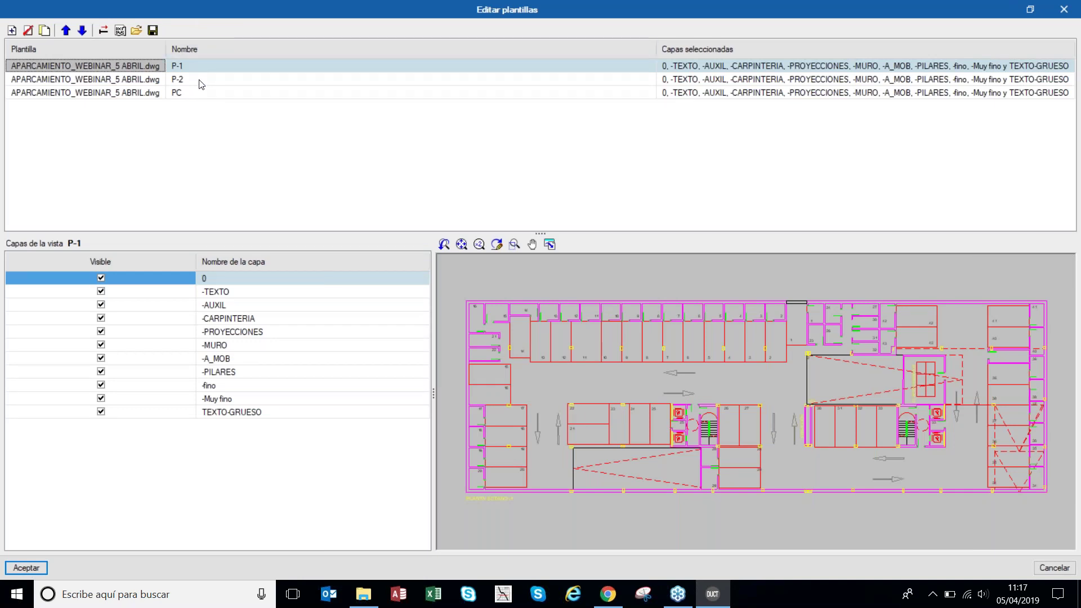
- Crop template P-2's visible area to the lower floor plan, PLANTA SOTANO -2
{"action": "left_click", "coordinate": [200, 80]}
{"action": "left_click", "coordinate": [103, 29]}
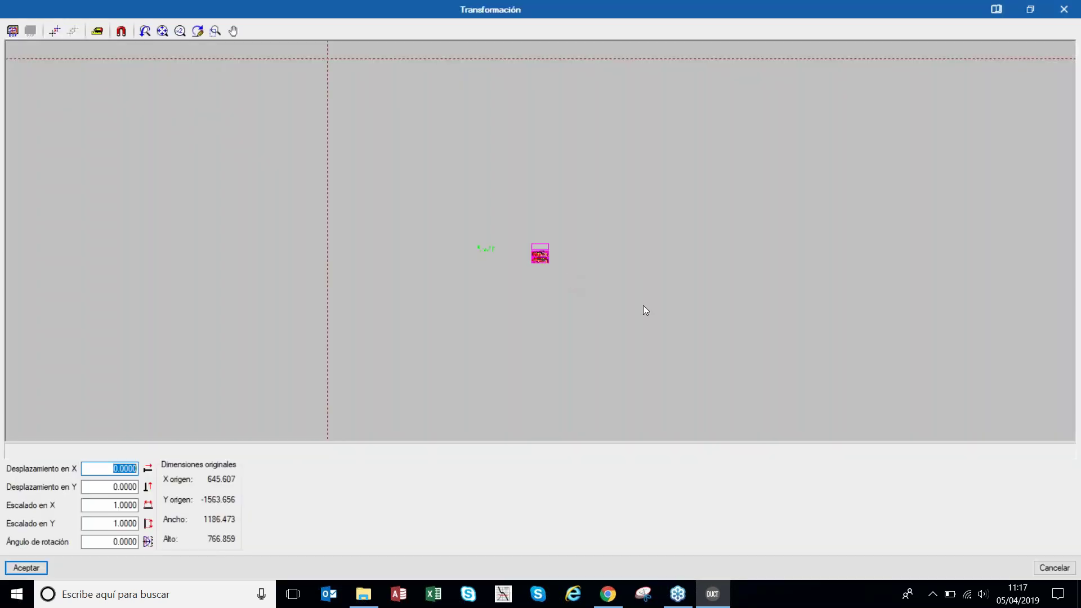
{"action": "scroll", "coordinate": [517, 247], "scroll_direction": "up", "scroll_amount": 5}
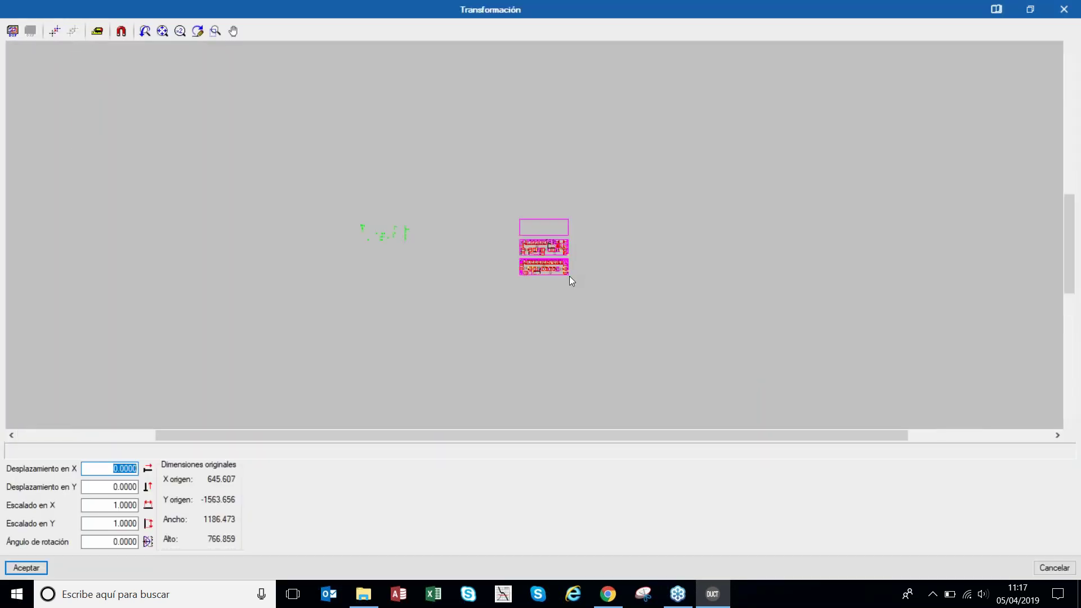
{"action": "scroll", "coordinate": [558, 268], "scroll_direction": "up", "scroll_amount": 6}
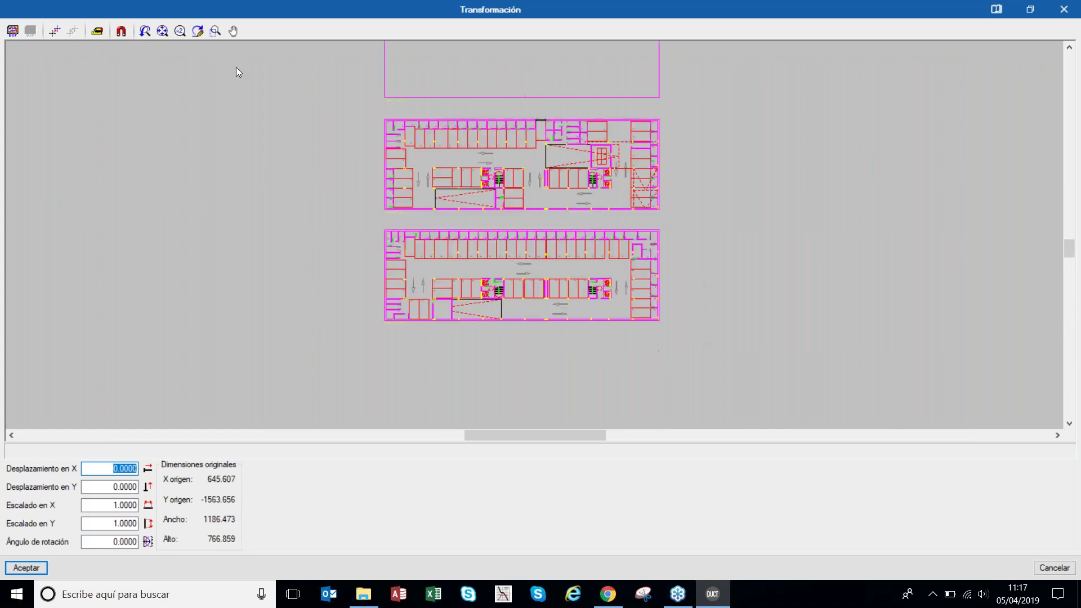
{"action": "left_click", "coordinate": [13, 31]}
{"action": "left_click_drag", "start_coordinate": [378, 222], "coordinate": [684, 338]}
- Set P-2's origin at the lower plan's lower-left corner (X 877.803, Y -877.394) and accept
{"action": "left_click", "coordinate": [54, 30]}
{"action": "scroll", "coordinate": [338, 287], "scroll_direction": "up", "scroll_amount": 3}
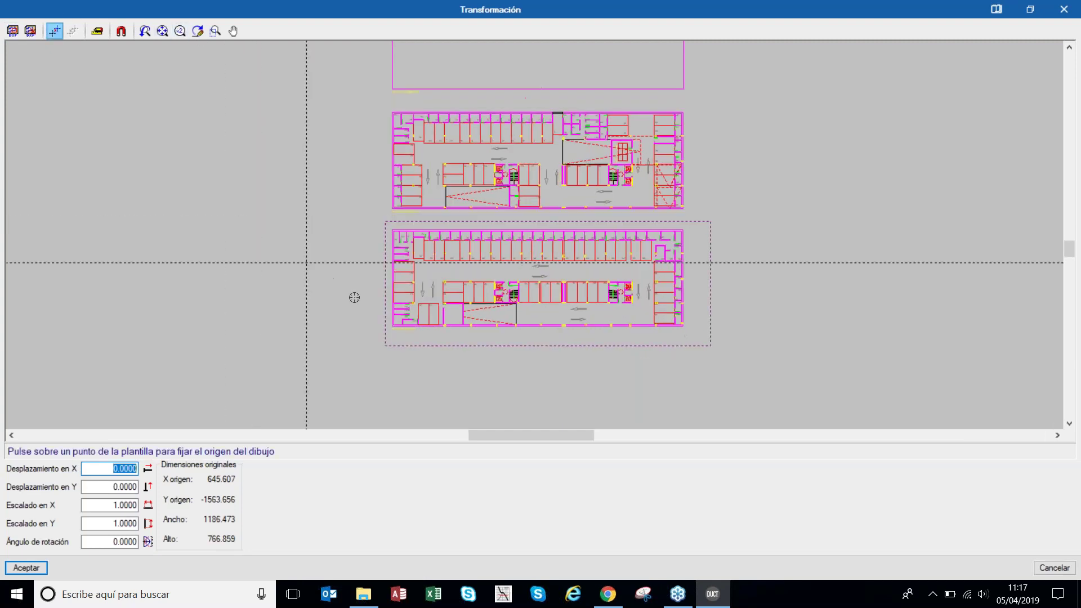
{"action": "scroll", "coordinate": [441, 334], "scroll_direction": "up", "scroll_amount": 5}
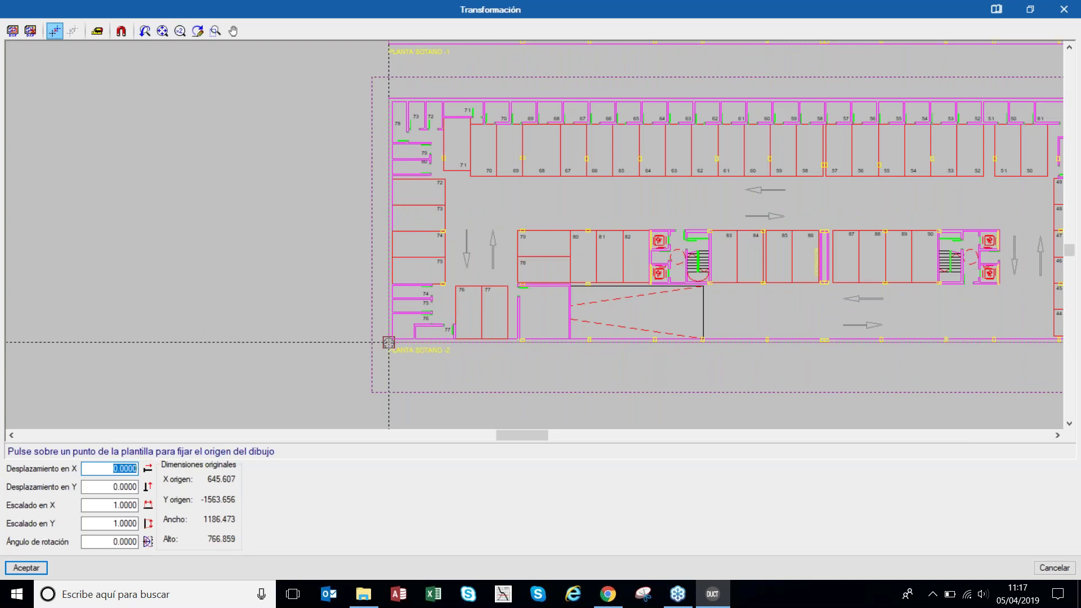
{"action": "left_click", "coordinate": [389, 343]}
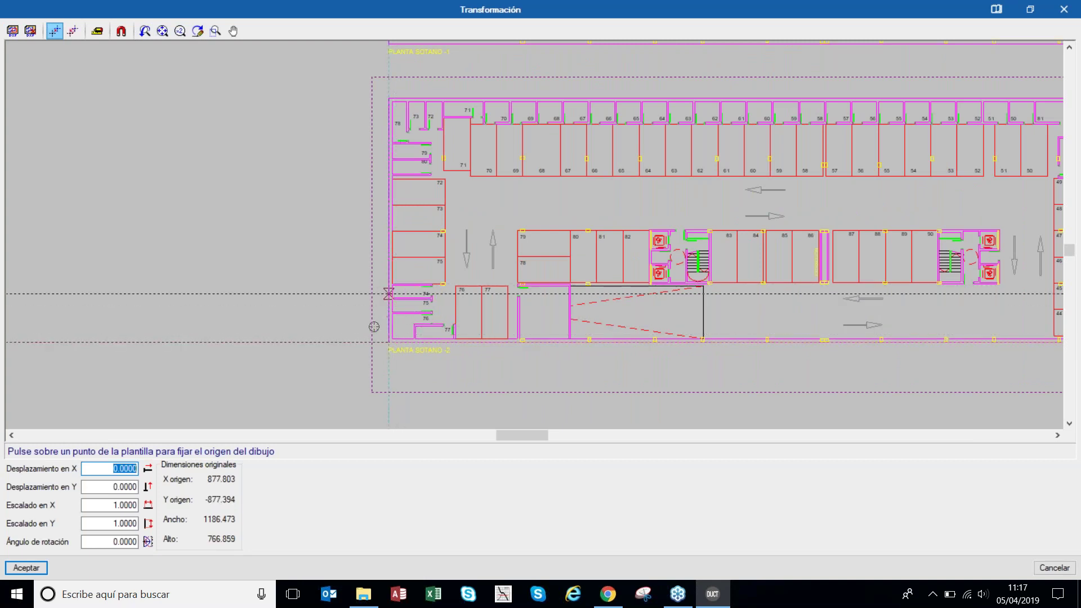
{"action": "left_click", "coordinate": [17, 570]}
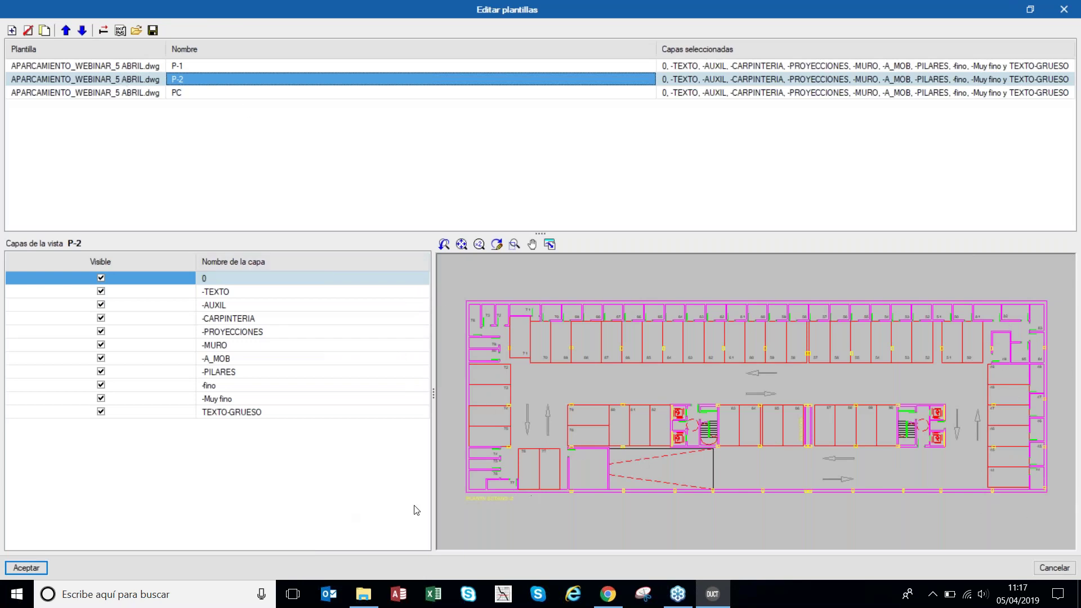
{"action": "left_click", "coordinate": [205, 94]}
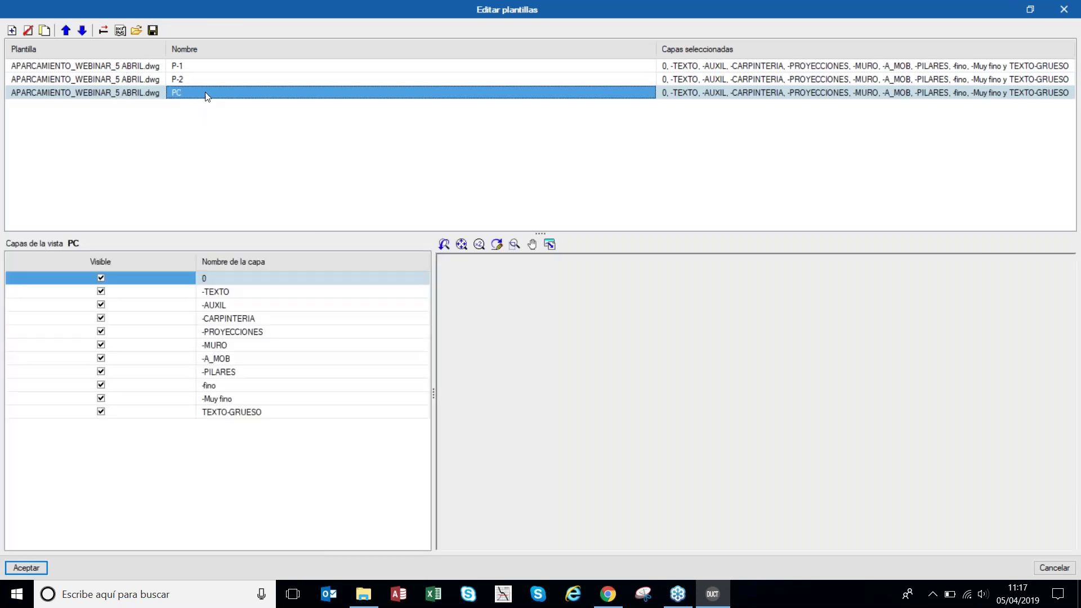
- Crop template PC's visible area to the PLANTA CUBIERTA roof outline
{"action": "left_click", "coordinate": [104, 30]}
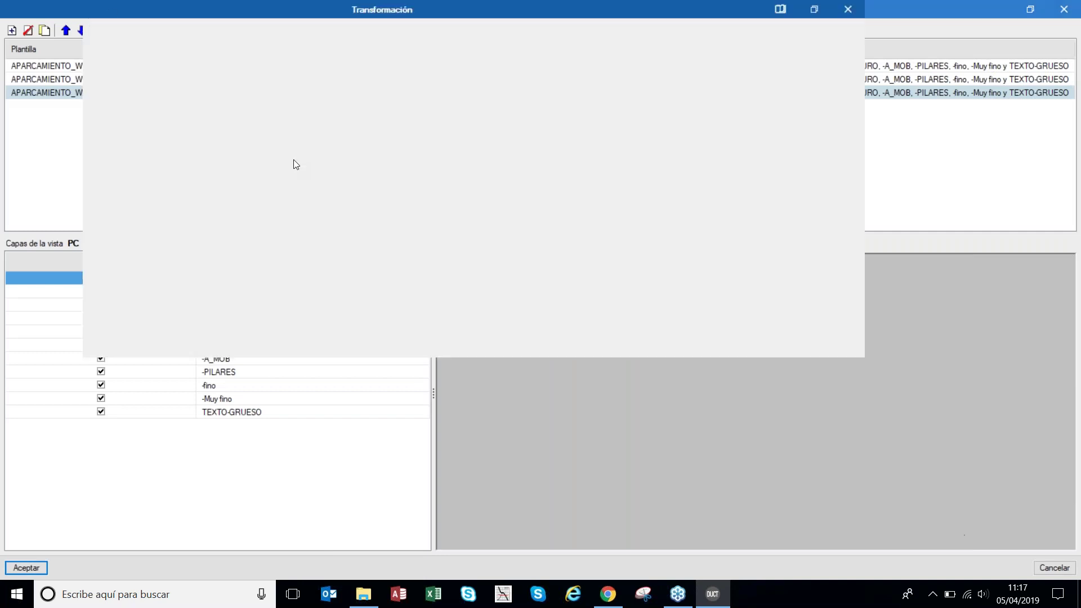
{"action": "scroll", "coordinate": [536, 249], "scroll_direction": "up", "scroll_amount": 5}
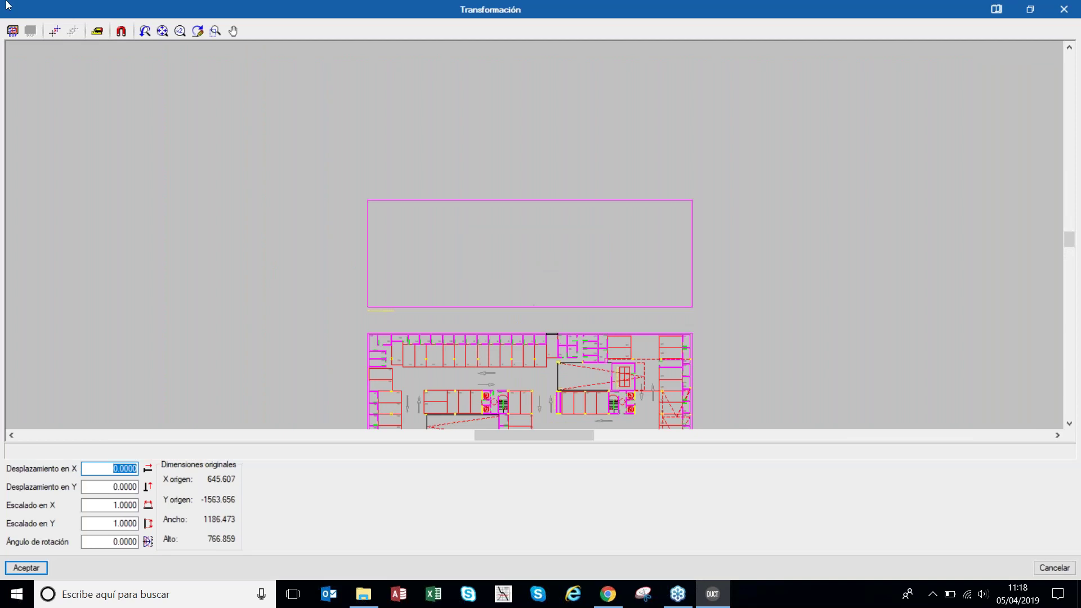
{"action": "left_click", "coordinate": [12, 30]}
{"action": "mouse_move", "coordinate": [337, 172]}
{"action": "left_mouse_down"}
{"action": "mouse_move", "coordinate": [749, 330]}
{"action": "mouse_move", "coordinate": [728, 313]}
{"action": "left_mouse_up"}
- Set PC's origin at the roof outline's lower-left corner (X 877.900, Y -820.047) and close the editor
{"action": "scroll", "coordinate": [383, 225], "scroll_direction": "up", "scroll_amount": 1}
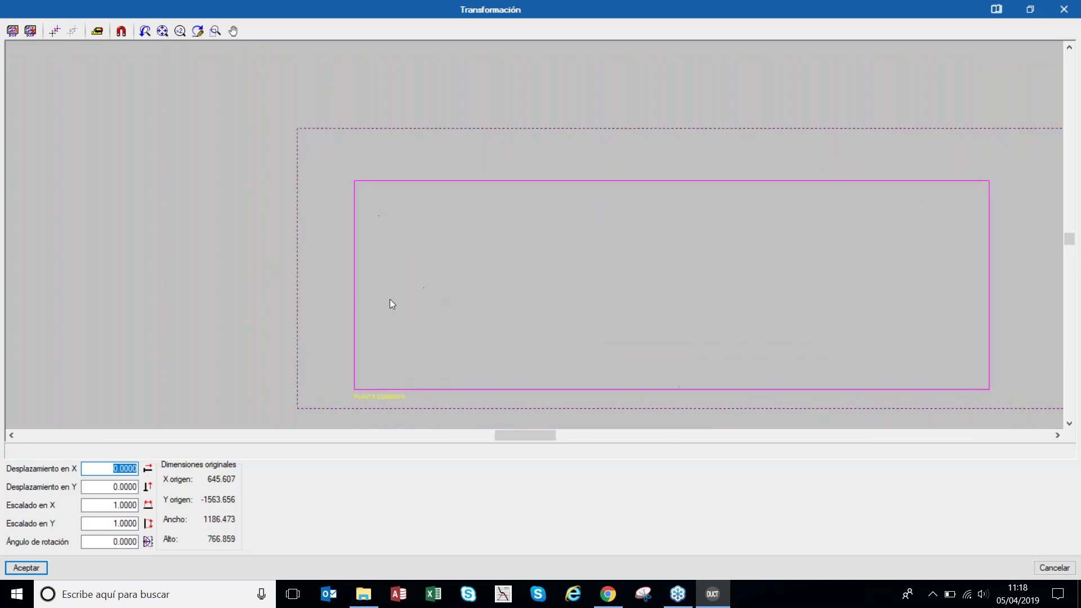
{"action": "left_click", "coordinate": [54, 31]}
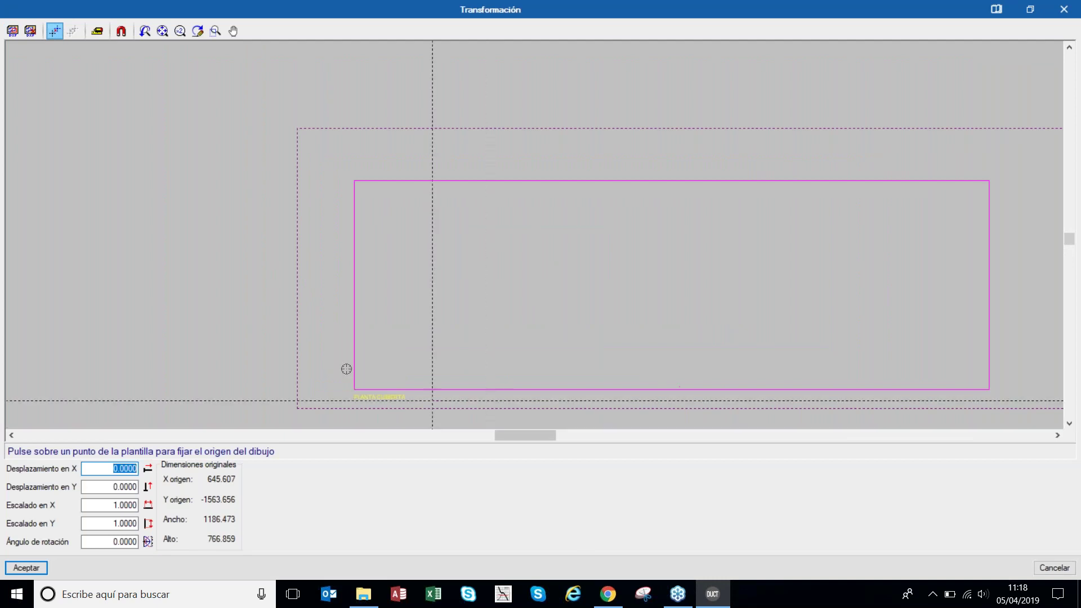
{"action": "scroll", "coordinate": [355, 379], "scroll_direction": "up", "scroll_amount": 1}
{"action": "left_click", "coordinate": [339, 399]}
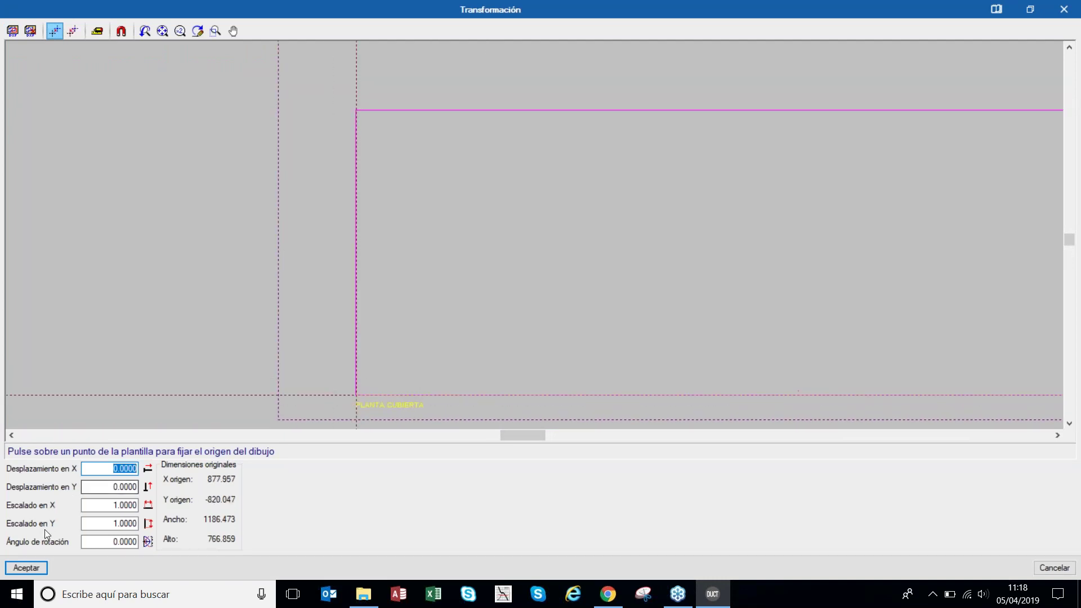
{"action": "left_click", "coordinate": [356, 397]}
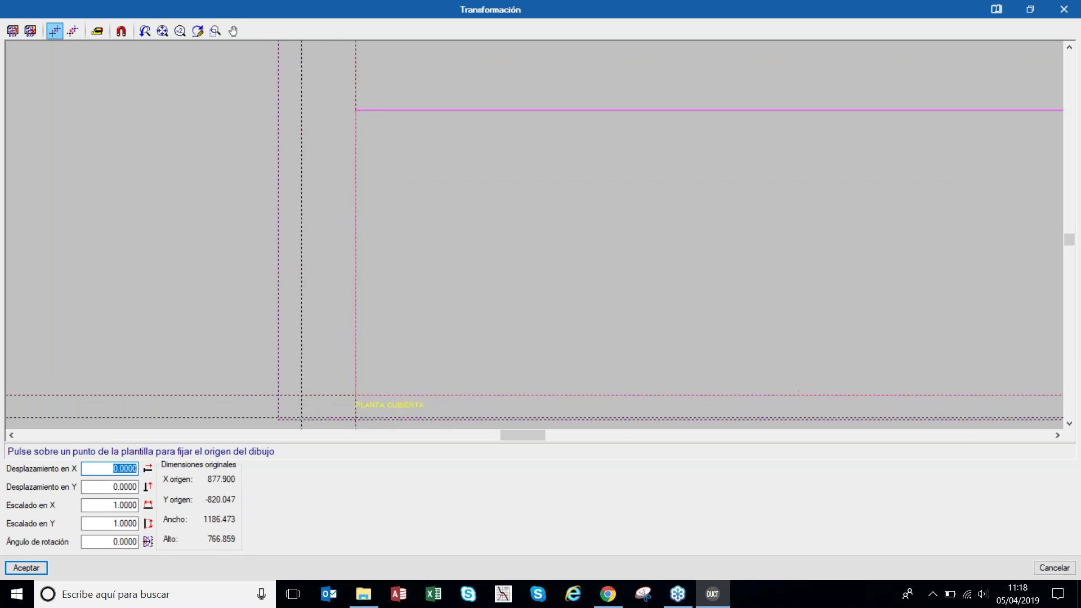
{"action": "left_click", "coordinate": [40, 569]}
{"action": "left_click", "coordinate": [41, 570]}
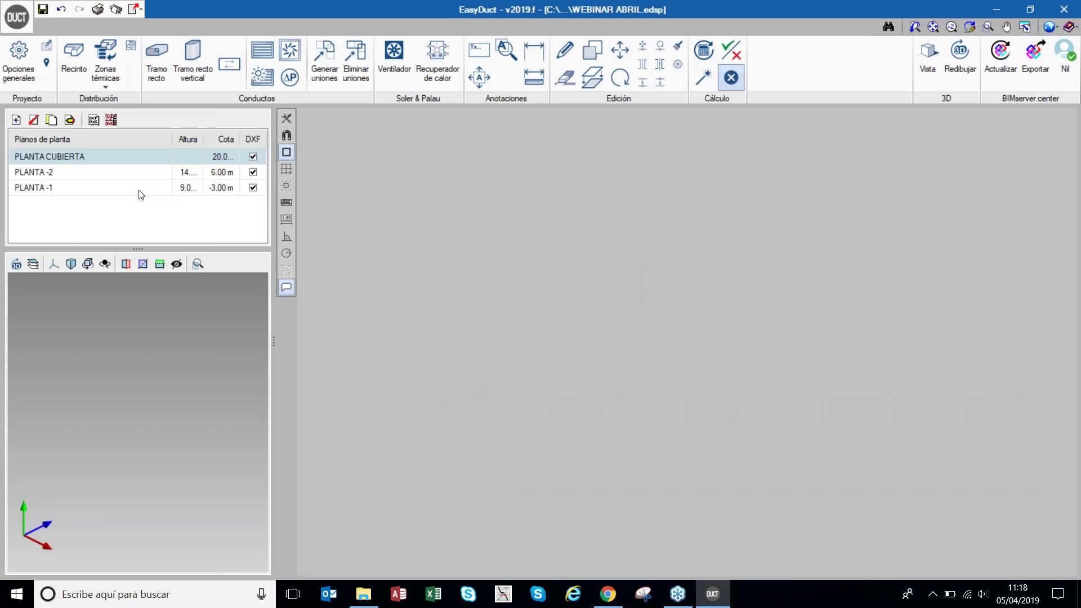
- Show template P-1 on PLANTA -1 and template P-2 on PLANTA -2
{"action": "left_click", "coordinate": [141, 193]}
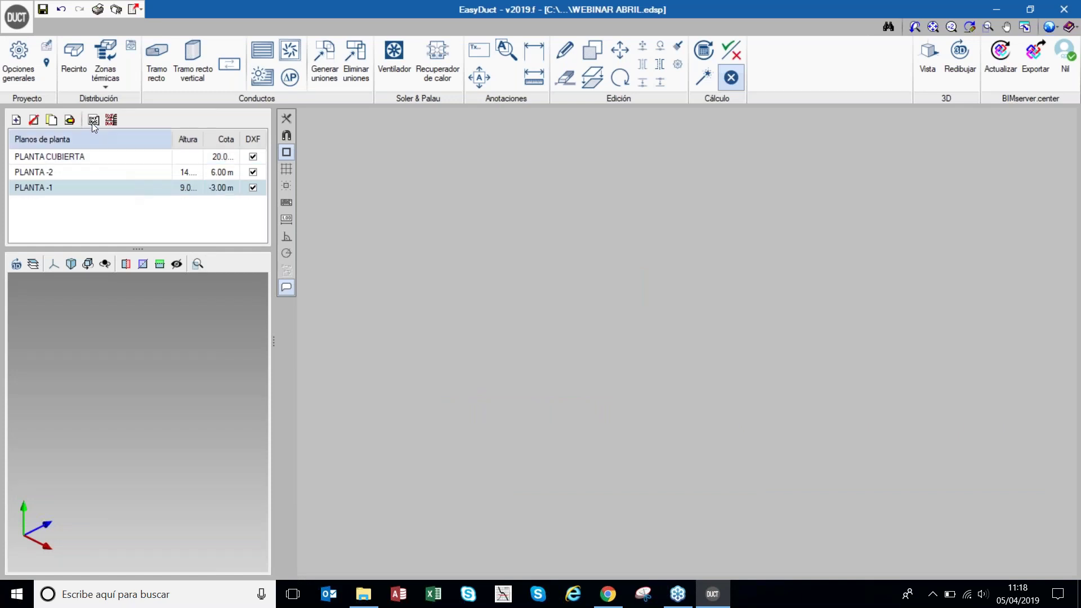
{"action": "left_click", "coordinate": [111, 119]}
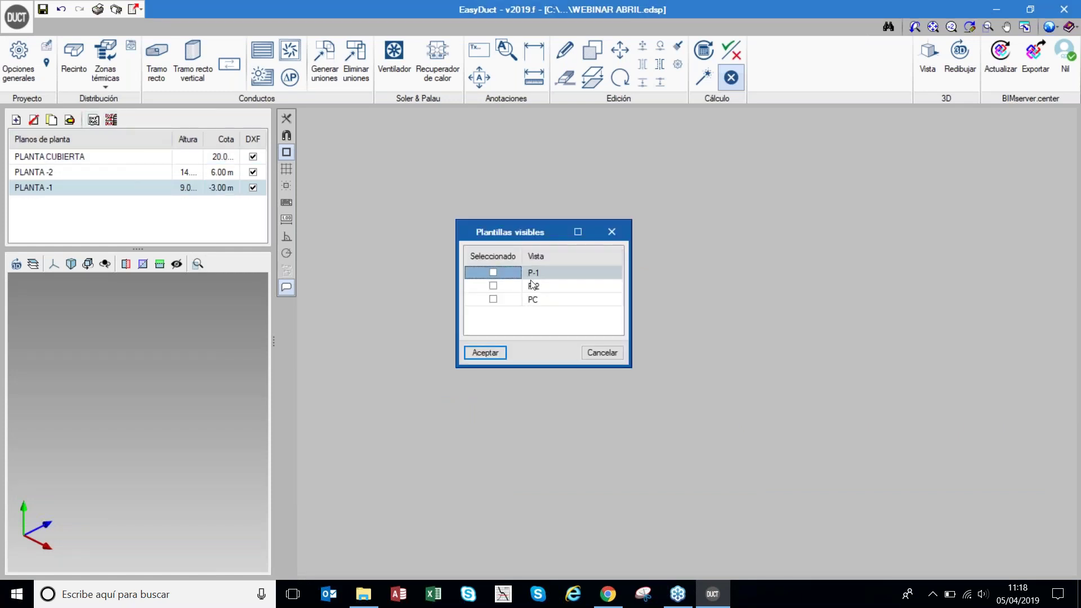
{"action": "left_click", "coordinate": [494, 273]}
{"action": "left_click", "coordinate": [486, 352]}
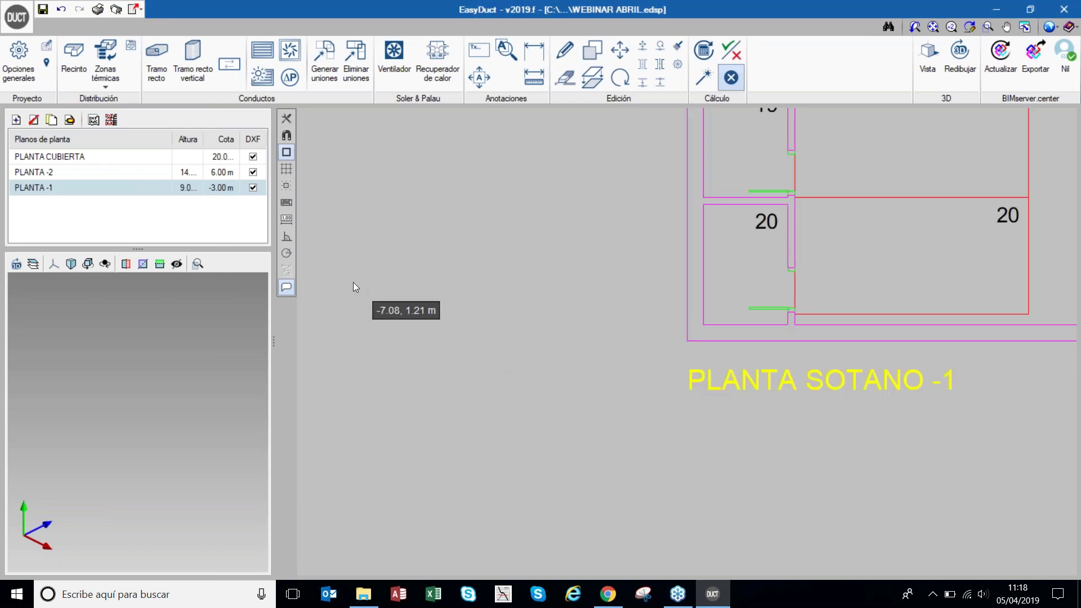
{"action": "left_click", "coordinate": [97, 171]}
{"action": "left_click", "coordinate": [111, 119]}
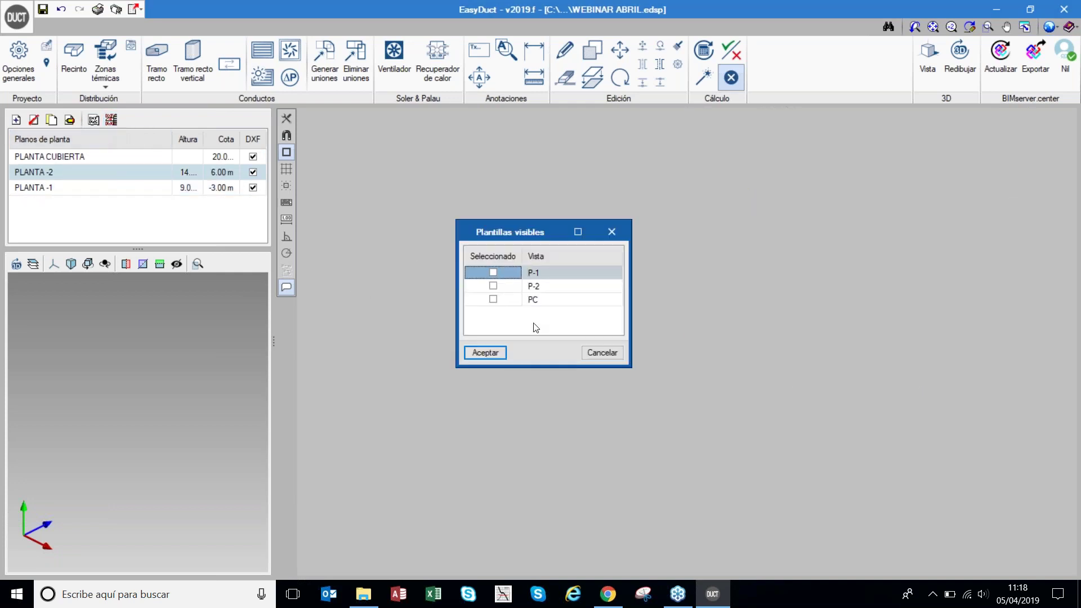
{"action": "left_click", "coordinate": [494, 287]}
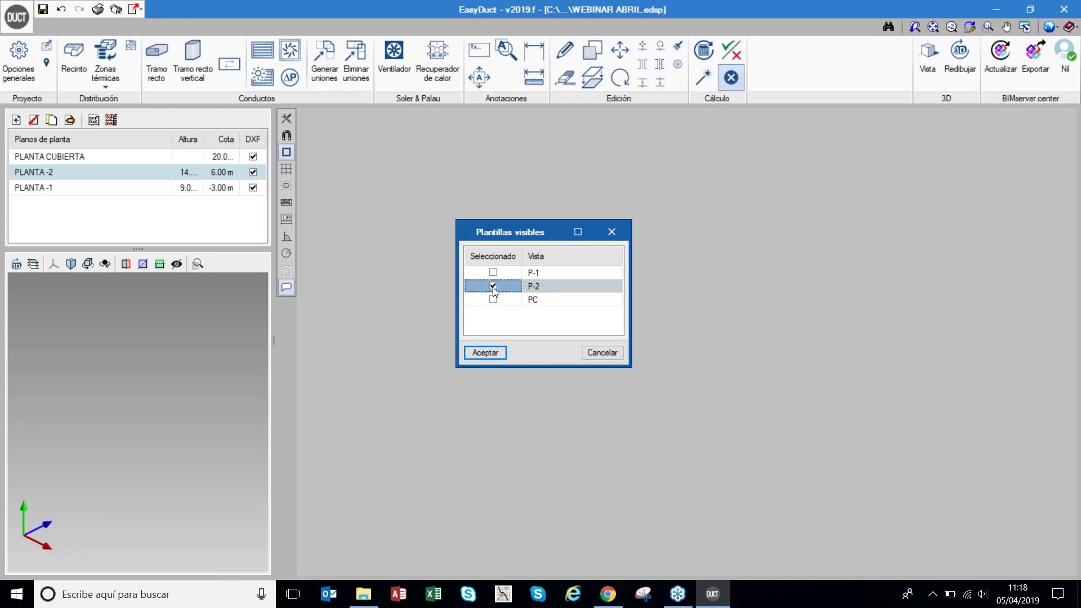
{"action": "left_click", "coordinate": [491, 353]}
- Show template PC on PLANTA CUBIERTA and zoom out to see the roof outline
{"action": "left_click", "coordinate": [107, 162]}
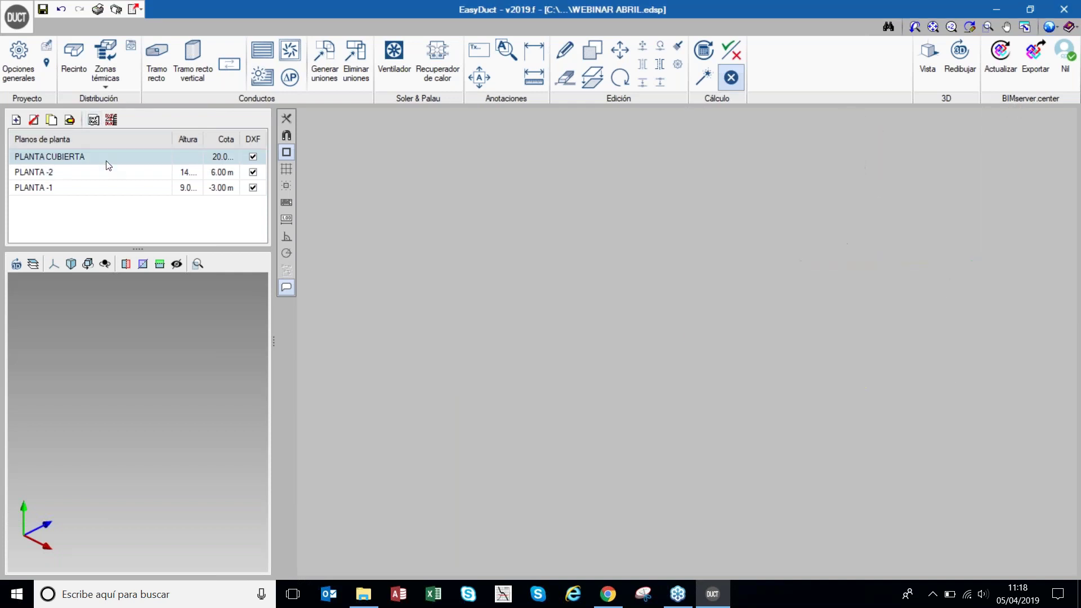
{"action": "left_click", "coordinate": [111, 120]}
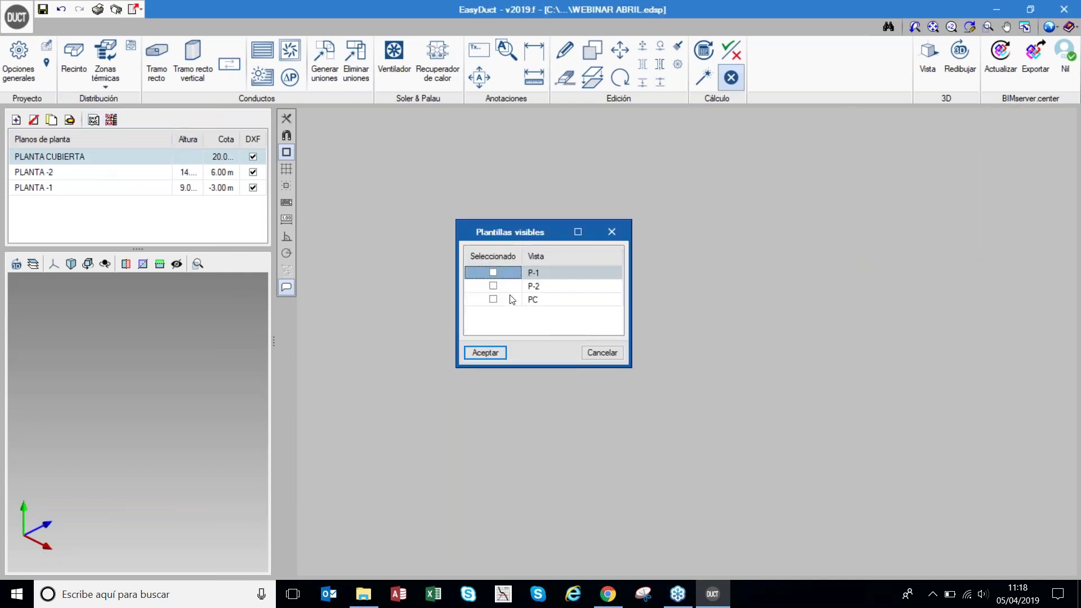
{"action": "left_click", "coordinate": [494, 299]}
{"action": "left_click", "coordinate": [483, 351]}
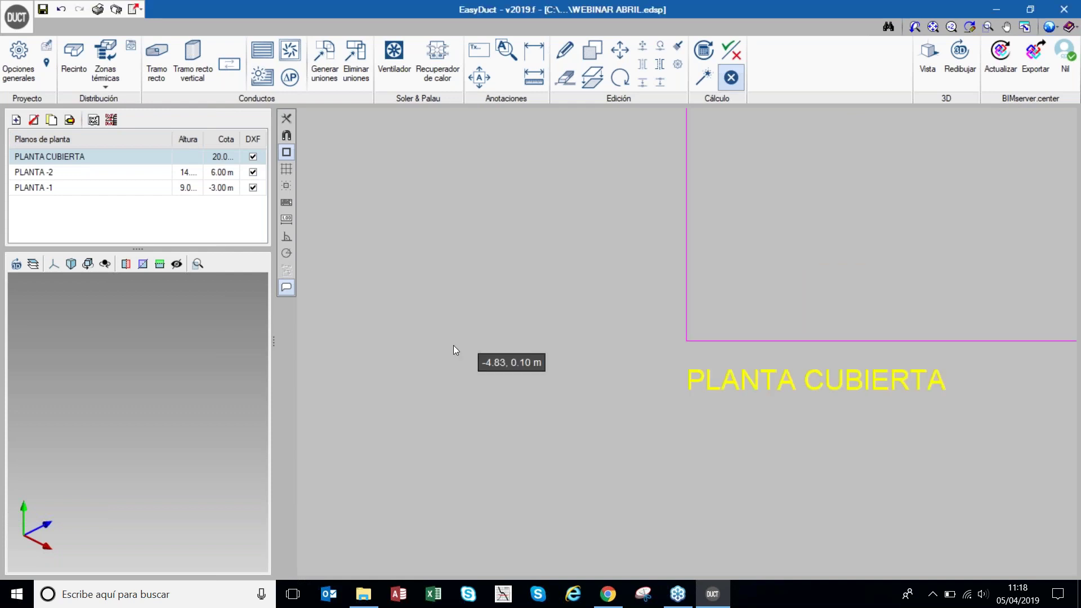
{"action": "scroll", "coordinate": [508, 338], "scroll_direction": "down", "scroll_amount": 1}
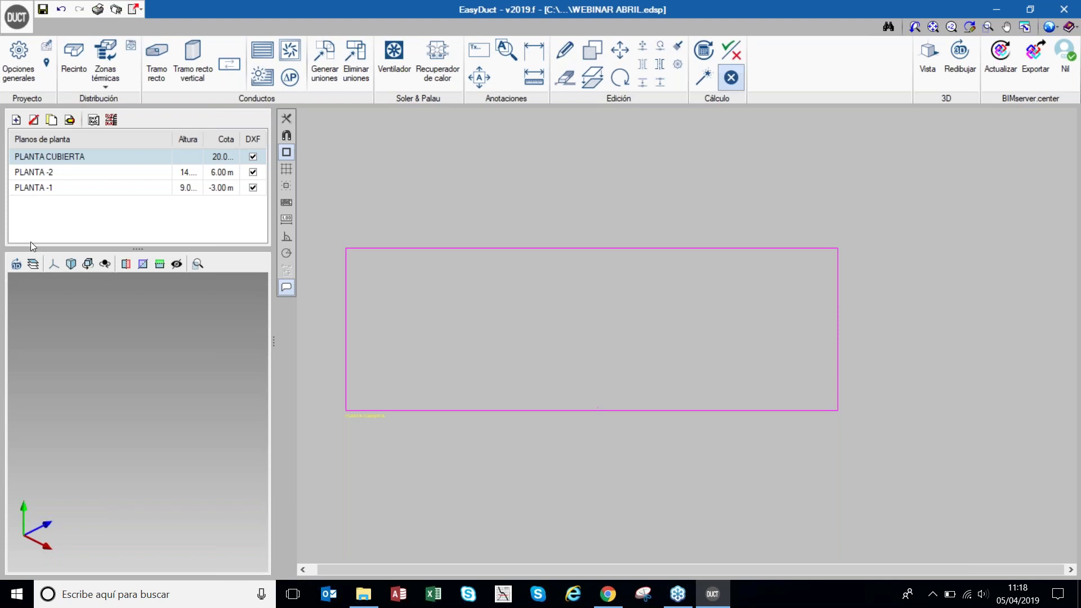
- Change the PLANTA -2 floor's Cota from 6.00 to -6.00 m
{"action": "left_click", "coordinate": [56, 173]}
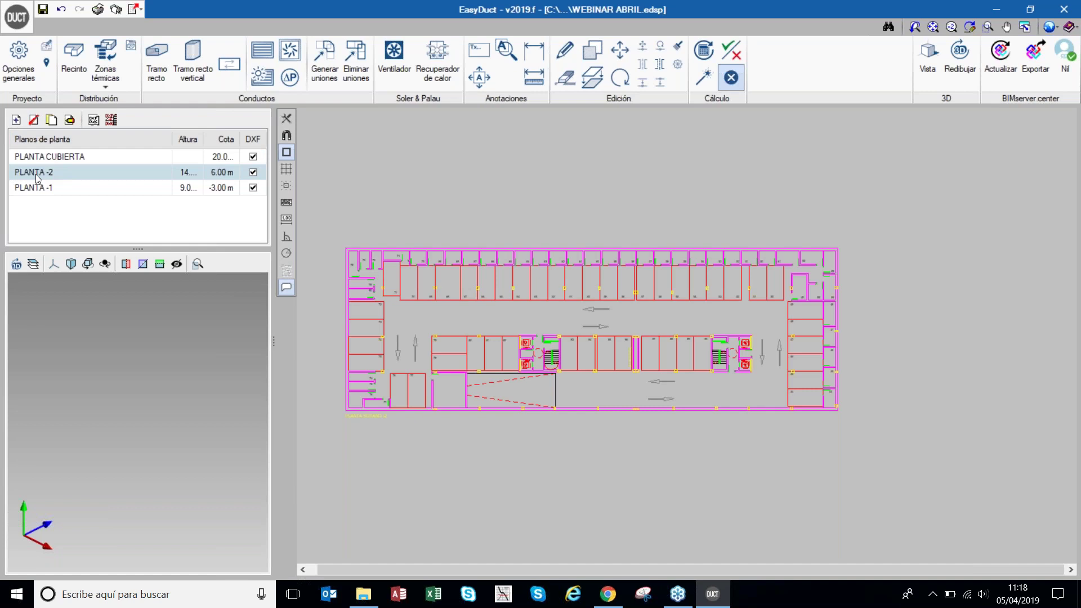
{"action": "left_click", "coordinate": [69, 119]}
{"action": "left_click", "coordinate": [610, 290]}
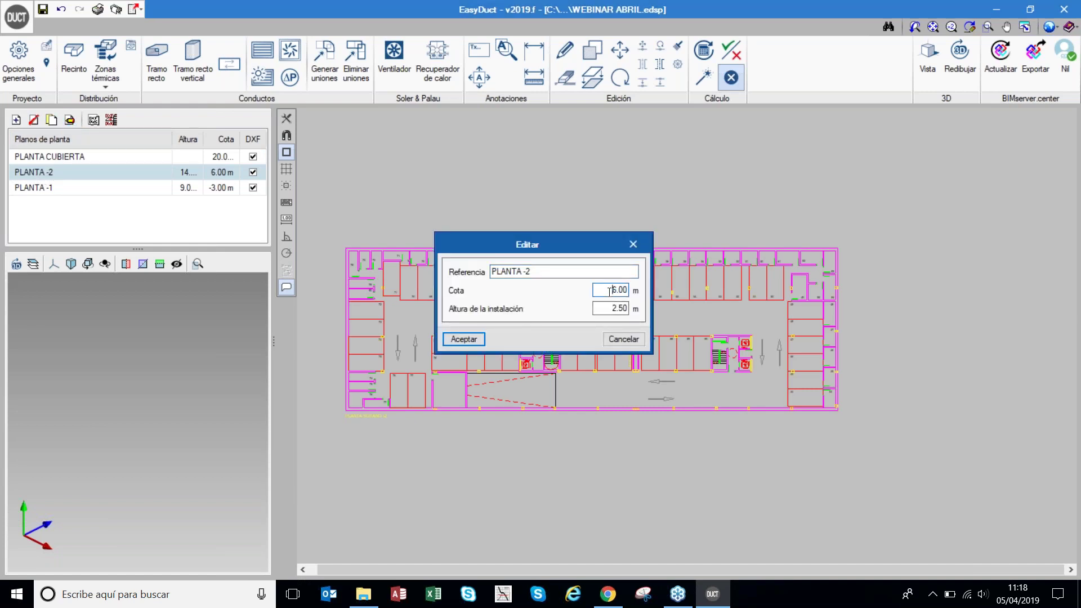
{"action": "type", "text": "-"}
{"action": "left_click", "coordinate": [464, 340]}
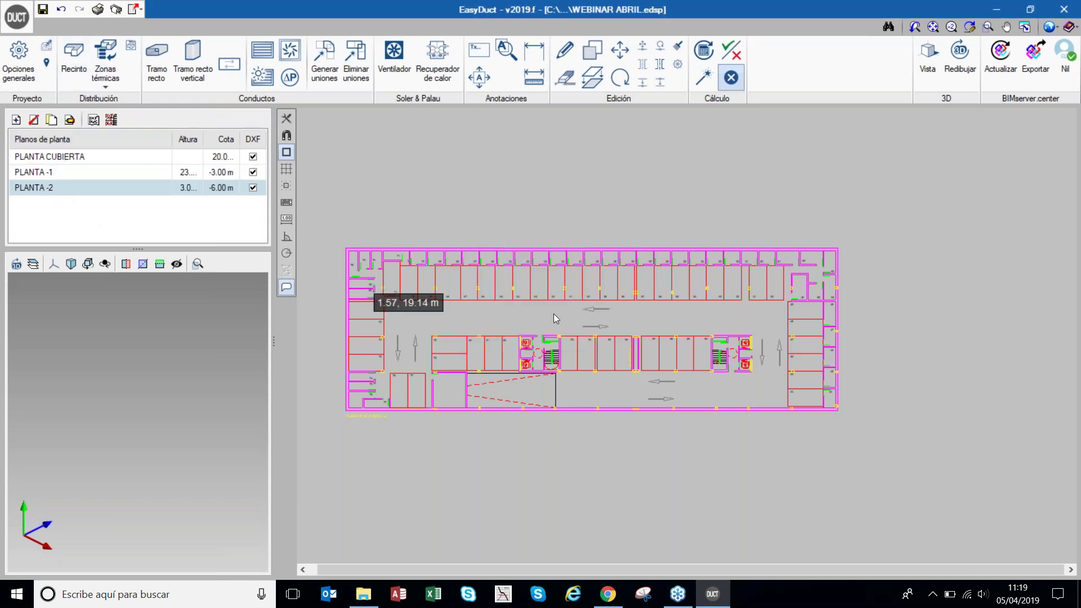
{"action": "scroll", "coordinate": [611, 313], "scroll_direction": "down", "scroll_amount": 1}
{"action": "scroll", "coordinate": [505, 288], "scroll_direction": "up", "scroll_amount": 1}
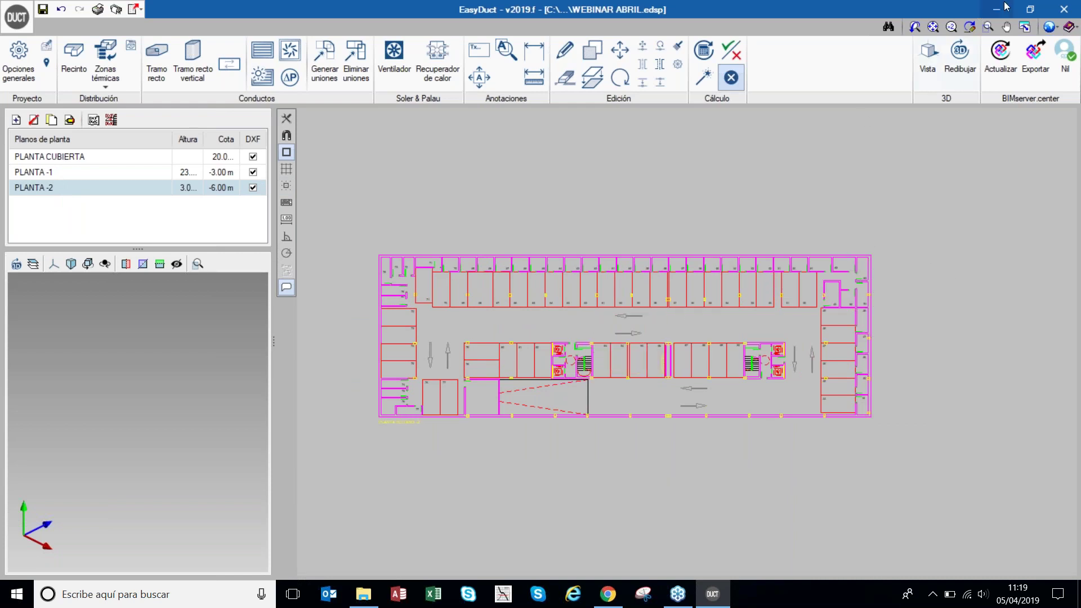
- Set Caudal de aire to m³/h under Magnitudes generales and save it as the default
{"action": "left_click", "coordinate": [1053, 29]}
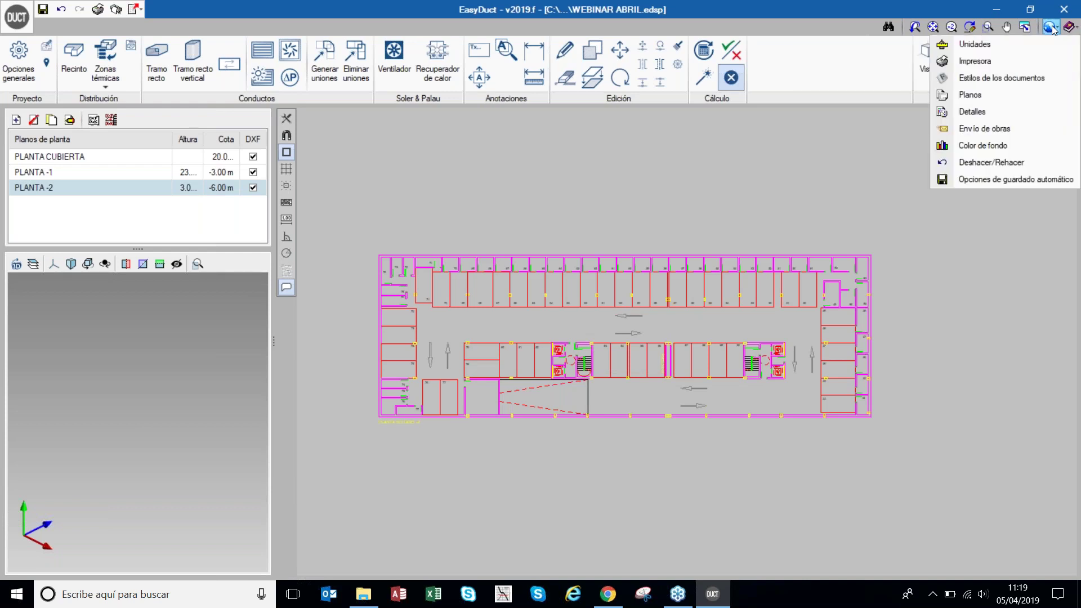
{"action": "left_click", "coordinate": [991, 45]}
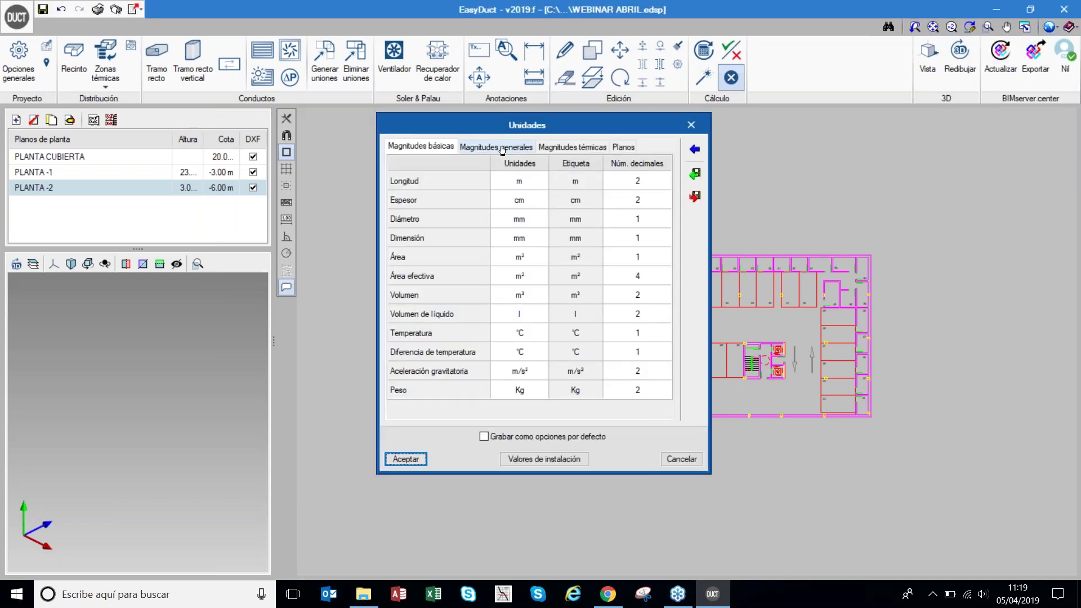
{"action": "left_click", "coordinate": [502, 148]}
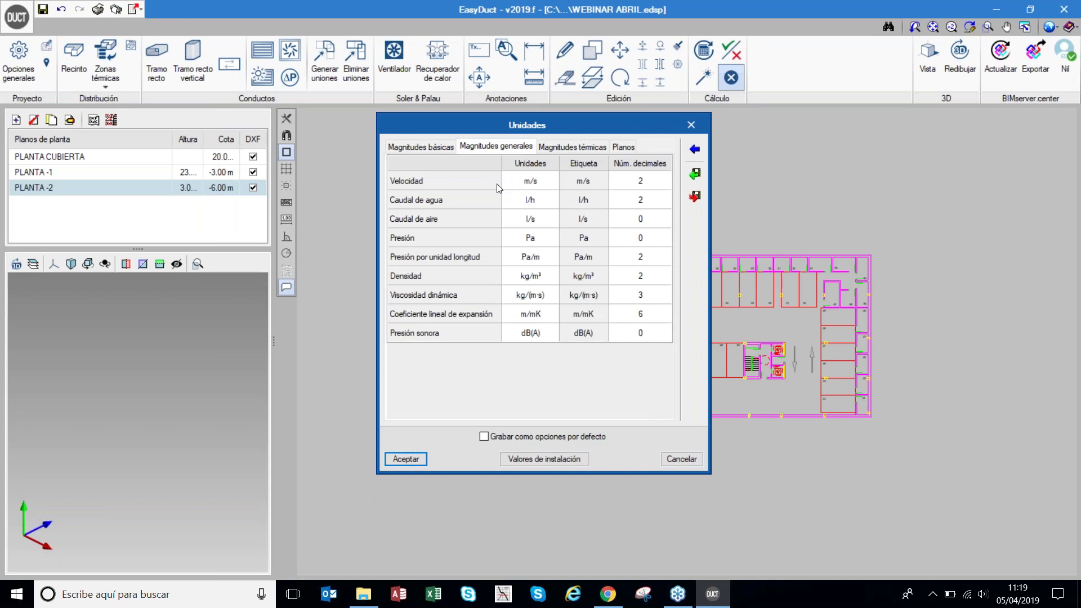
{"action": "left_click", "coordinate": [547, 224]}
{"action": "left_click", "coordinate": [551, 220]}
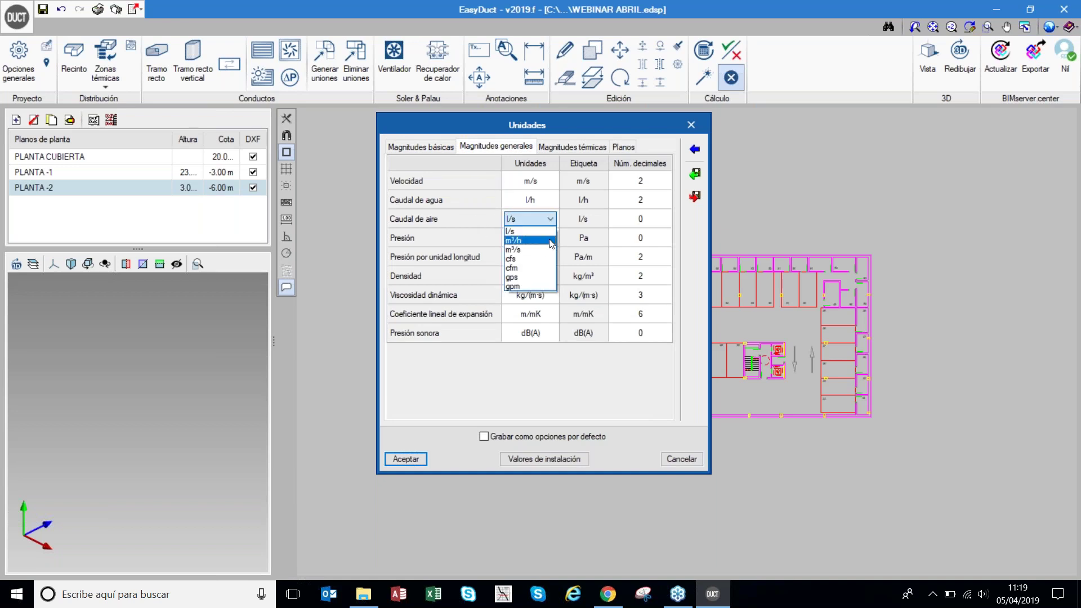
{"action": "left_click", "coordinate": [551, 242]}
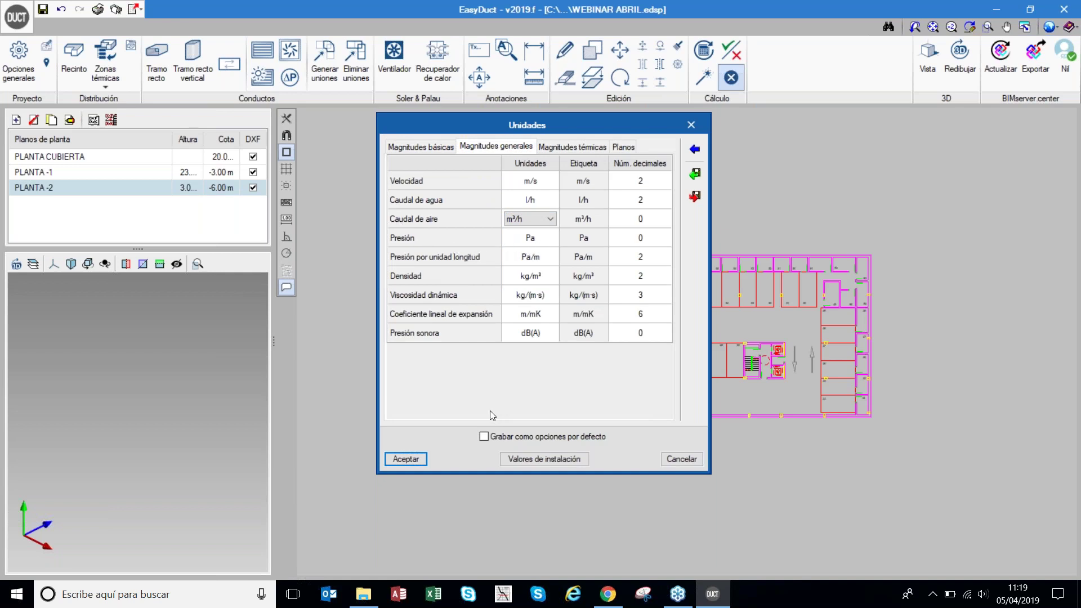
{"action": "left_click", "coordinate": [484, 437]}
{"action": "left_click", "coordinate": [388, 458]}
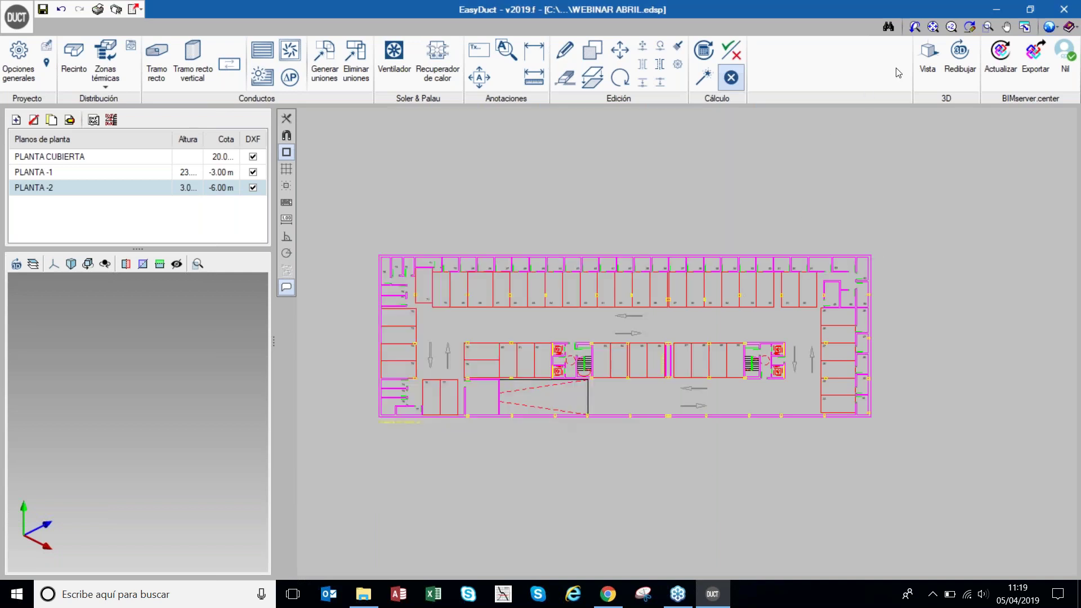
- Set the Color de fondo of the drawing area to black
{"action": "left_click", "coordinate": [1050, 28]}
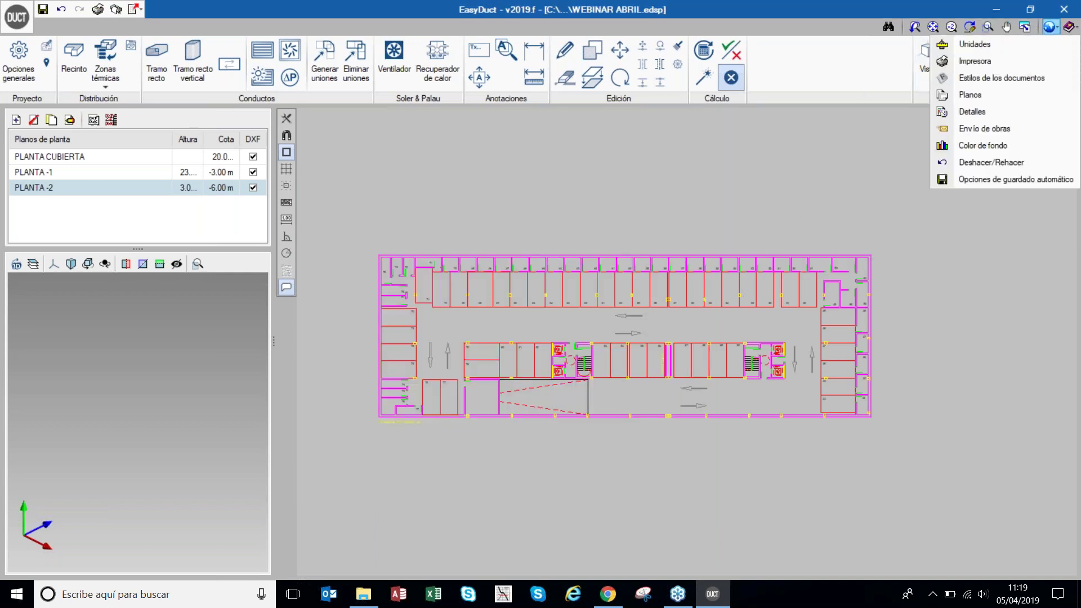
{"action": "left_click", "coordinate": [982, 146]}
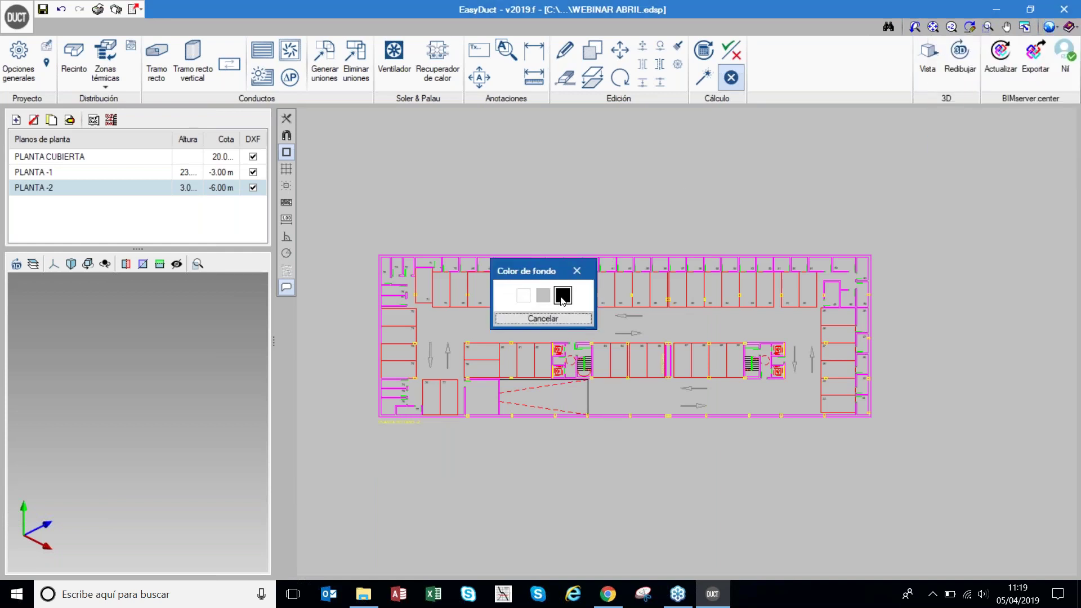
{"action": "left_click", "coordinate": [562, 295]}
{"action": "scroll", "coordinate": [425, 339], "scroll_direction": "up", "scroll_amount": 2}
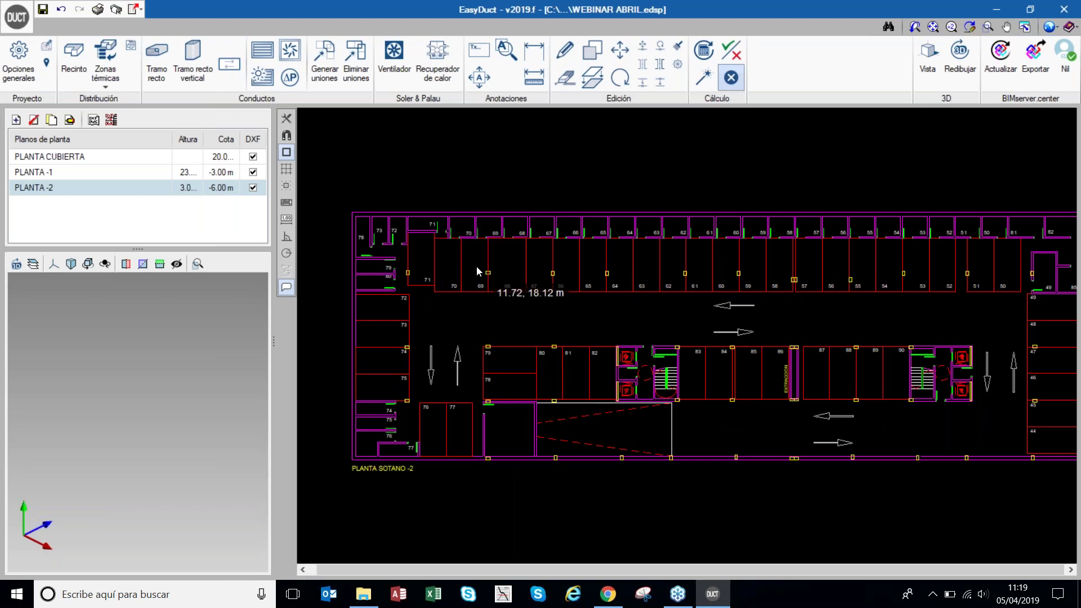
{"action": "scroll", "coordinate": [476, 266], "scroll_direction": "down", "scroll_amount": 1}
{"action": "scroll", "coordinate": [862, 281], "scroll_direction": "up", "scroll_amount": 1}
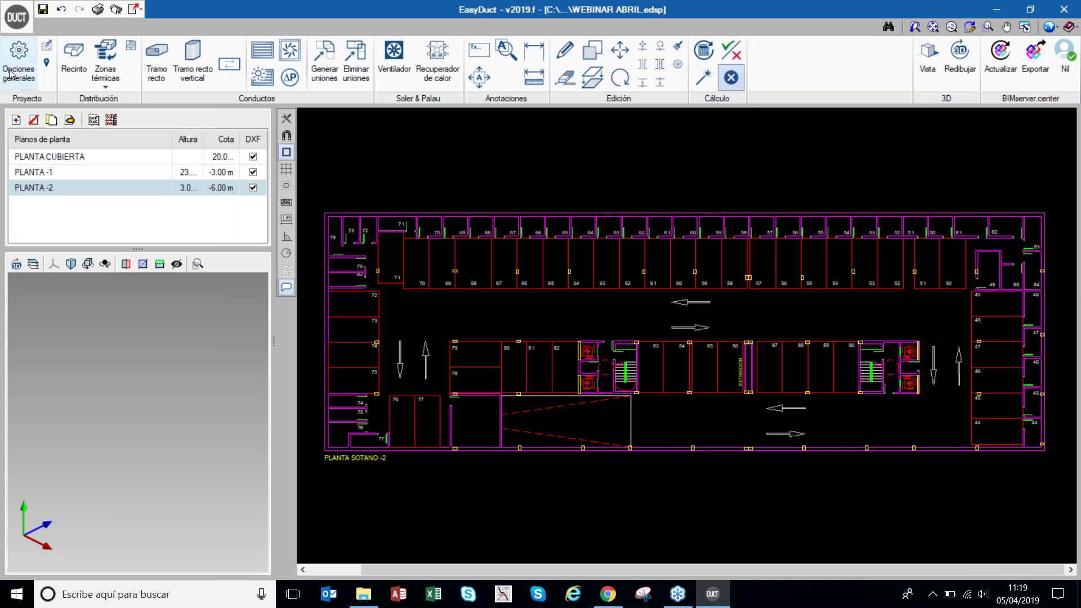
{"action": "left_click", "coordinate": [156, 59]}
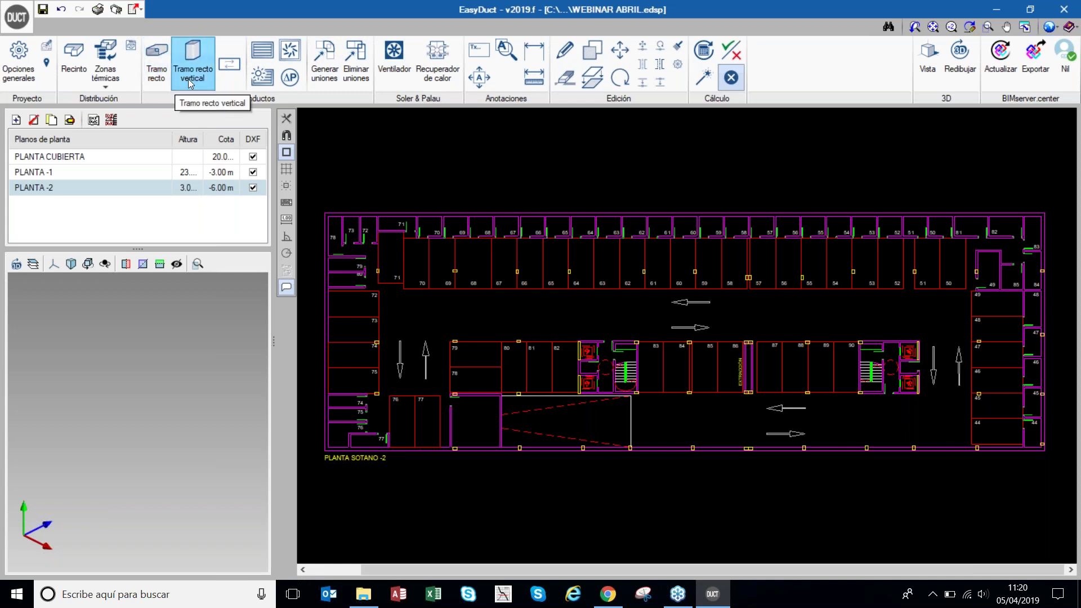
{"action": "left_click", "coordinate": [261, 52]}
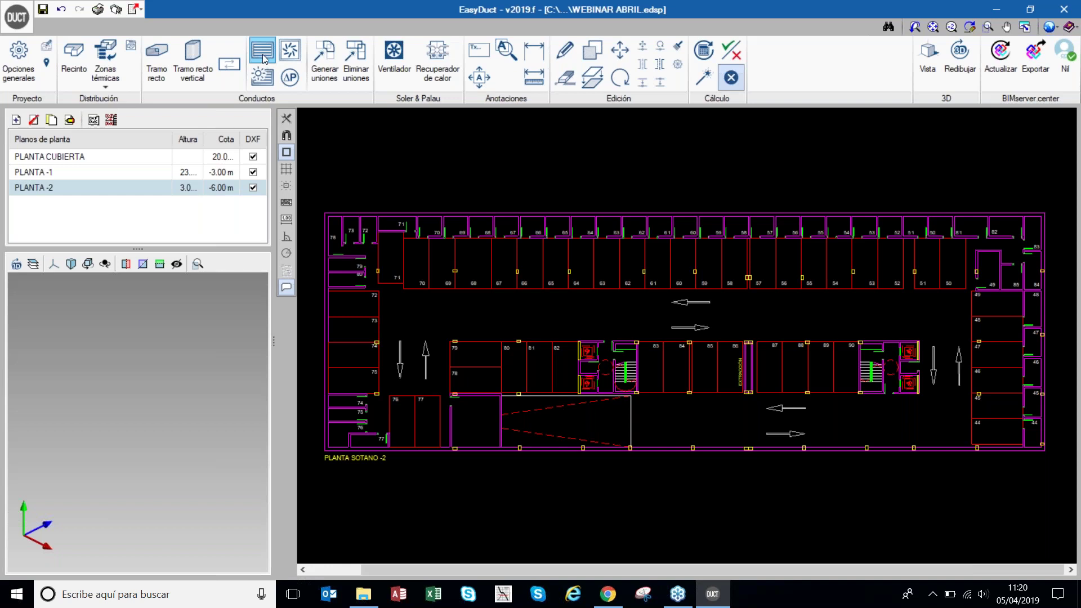
{"action": "left_click", "coordinate": [290, 50]}
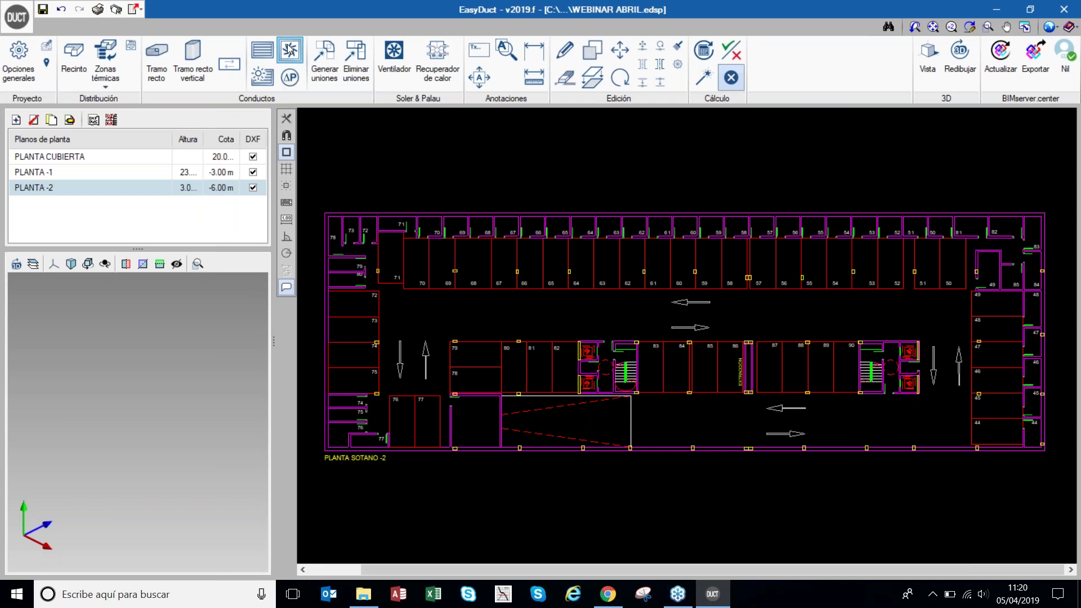
{"action": "left_click", "coordinate": [263, 75]}
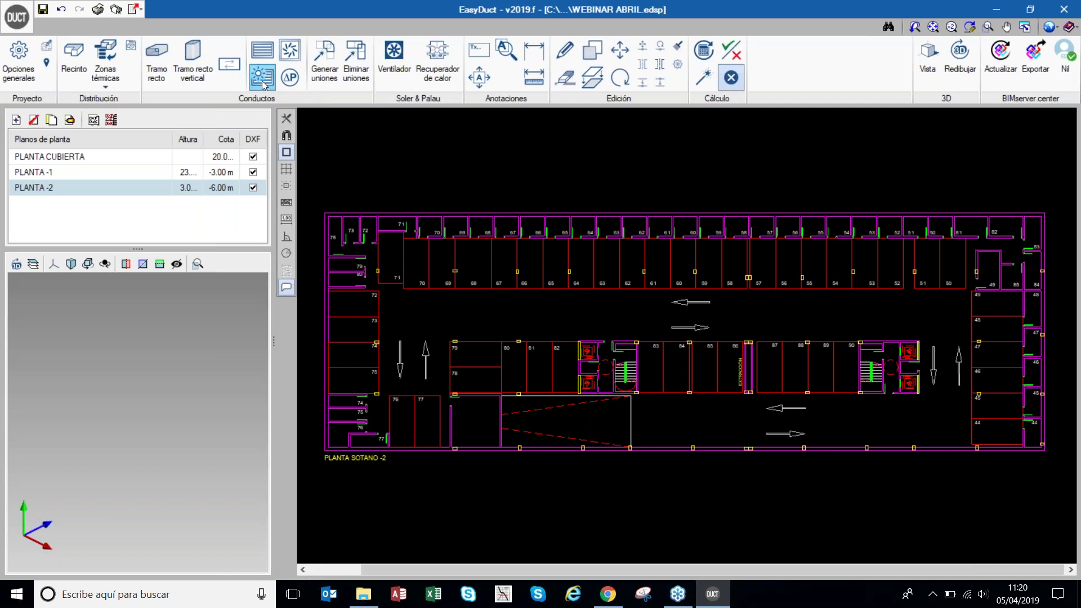
{"action": "left_click", "coordinate": [296, 86]}
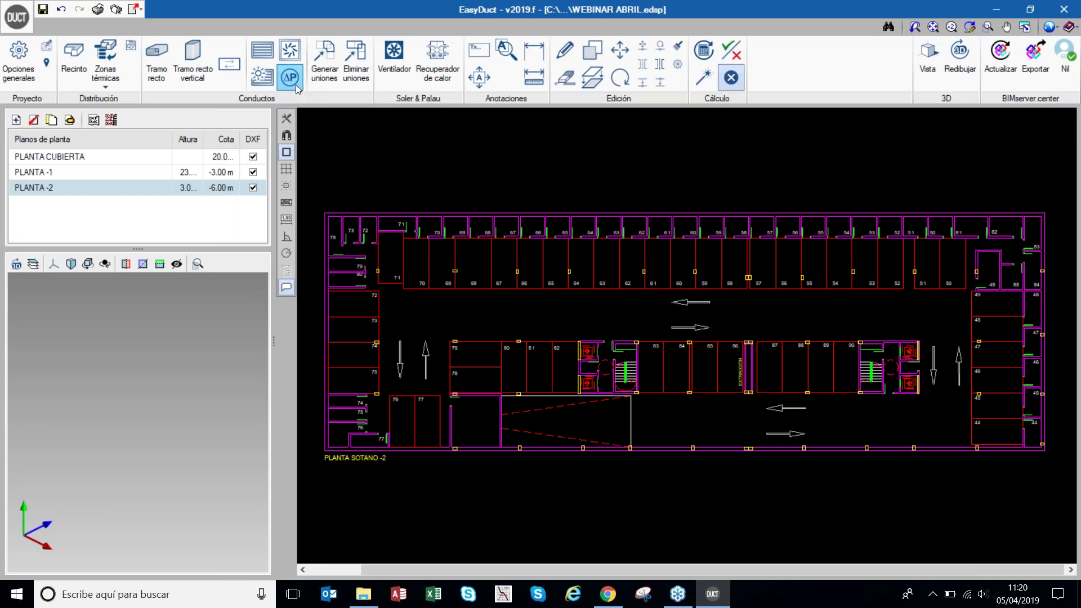
{"action": "left_click", "coordinate": [295, 84]}
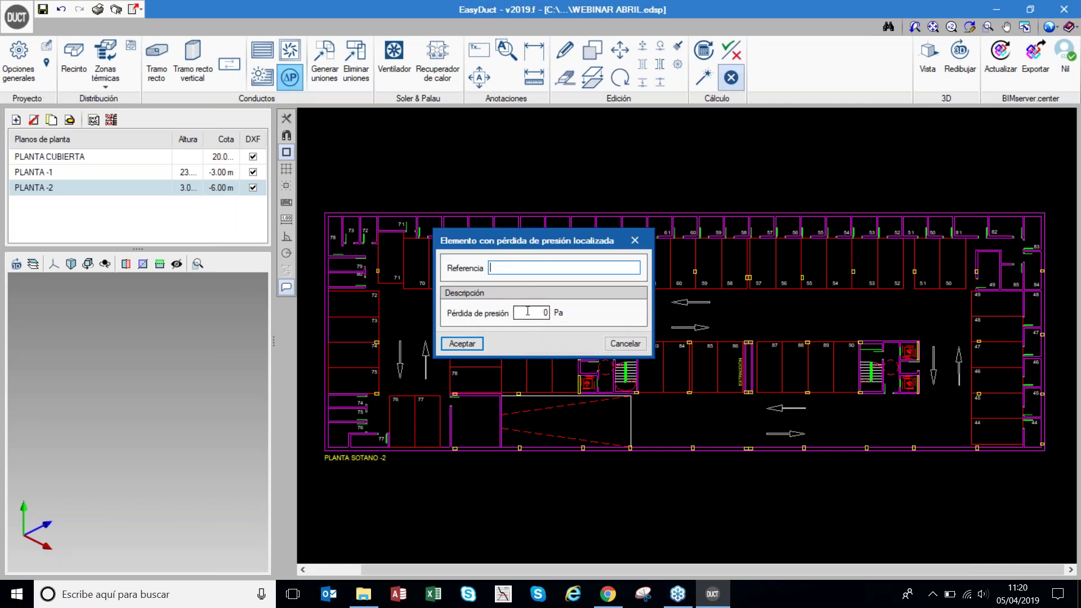
{"action": "left_click", "coordinate": [639, 244]}
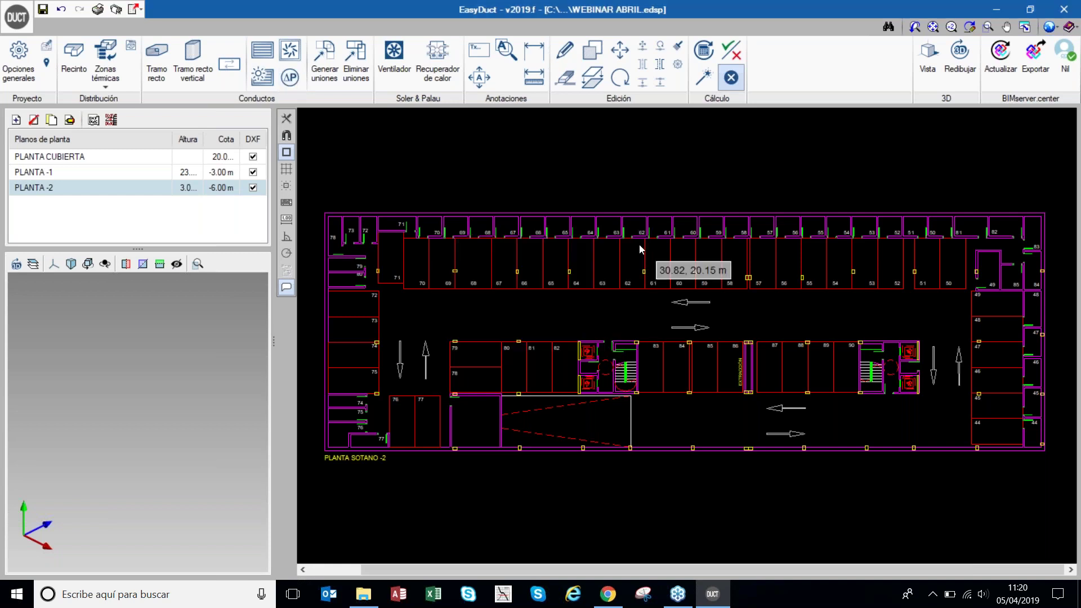
- Start a straight duct section at 2.50 m height with a rectangular cross-section
{"action": "left_click", "coordinate": [163, 62]}
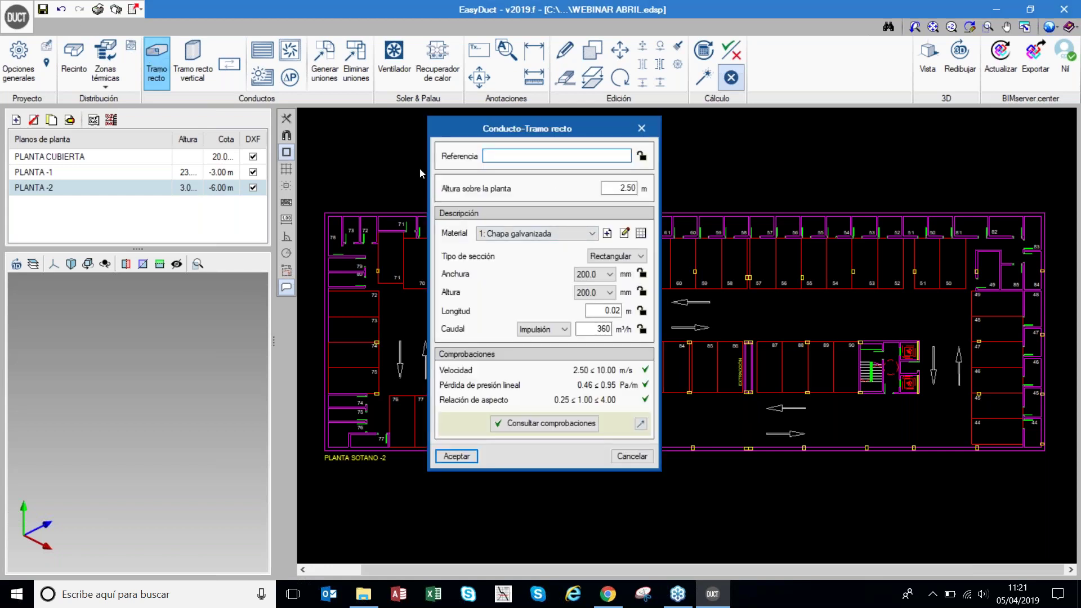
{"action": "left_click_drag", "start_coordinate": [619, 188], "coordinate": [643, 191]}
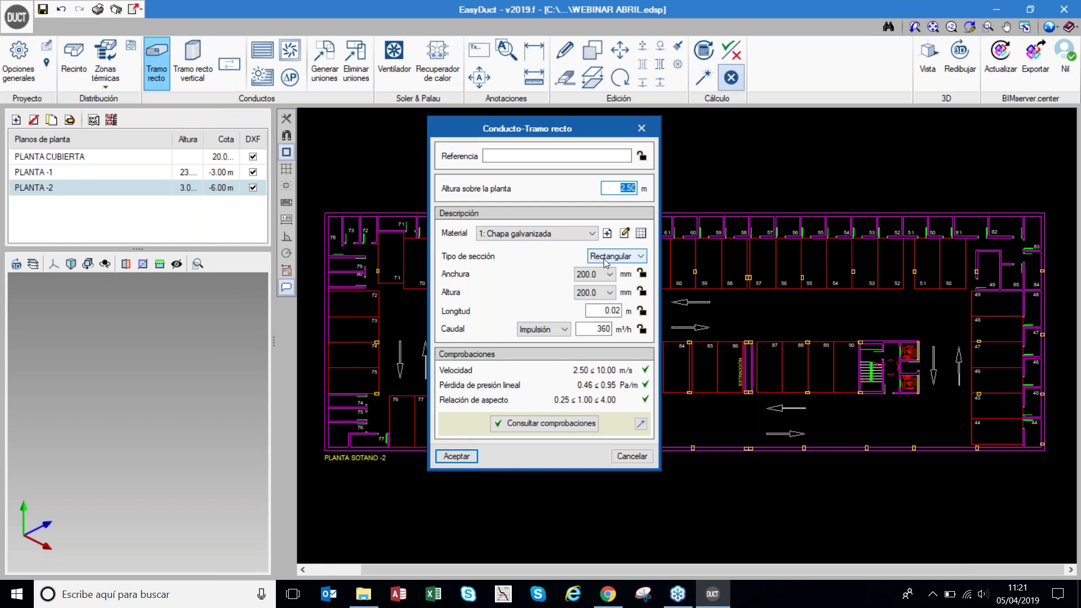
{"action": "left_click", "coordinate": [603, 258]}
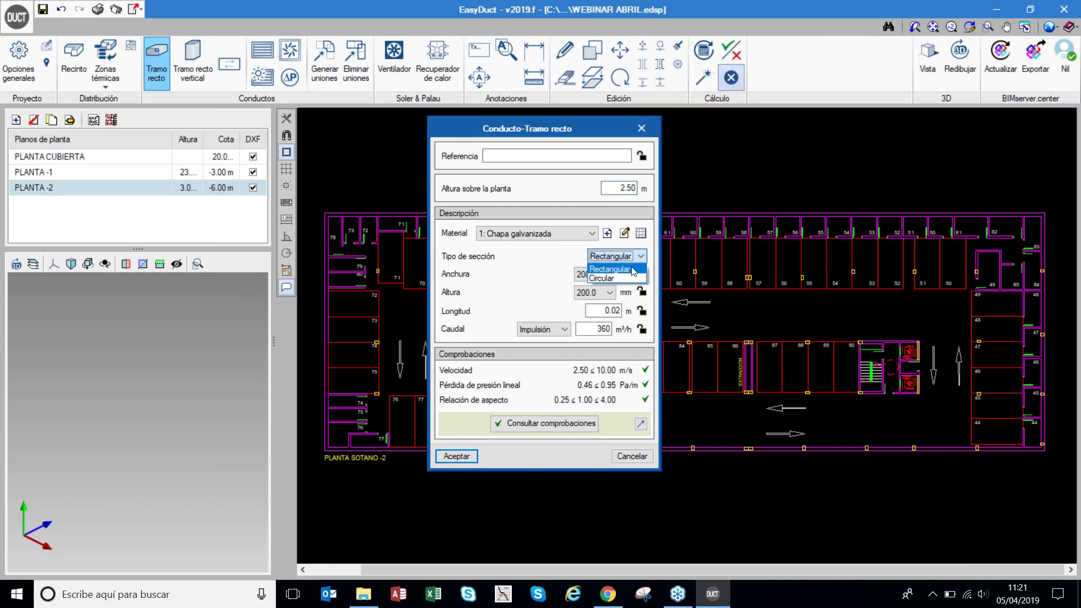
{"action": "left_click", "coordinate": [626, 269]}
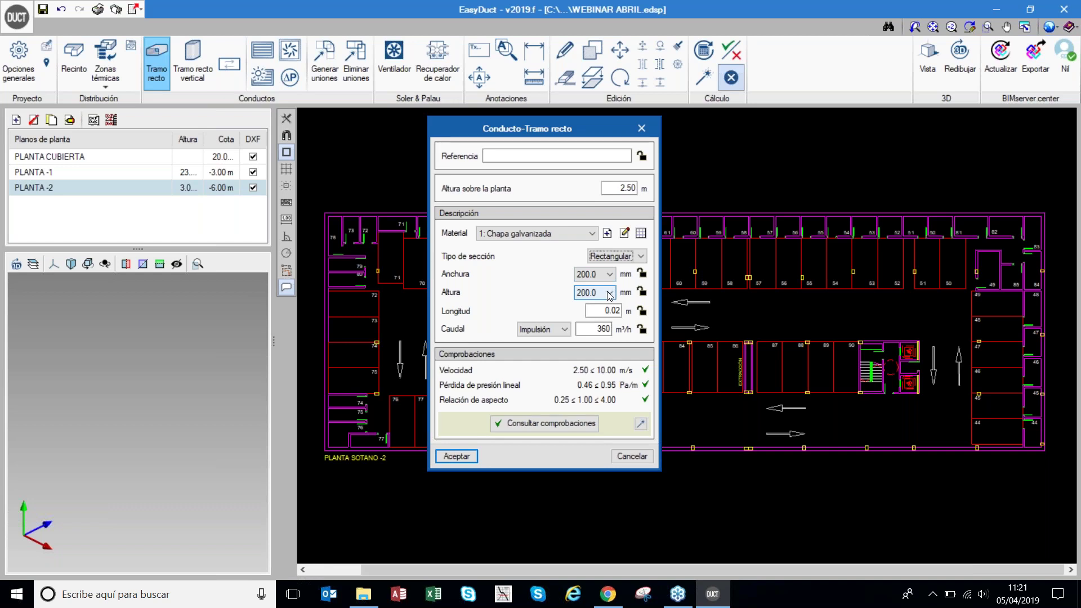
- Set and lock a 300 mm duct height, and make the duct carry Extracción airflow
{"action": "left_click", "coordinate": [609, 294]}
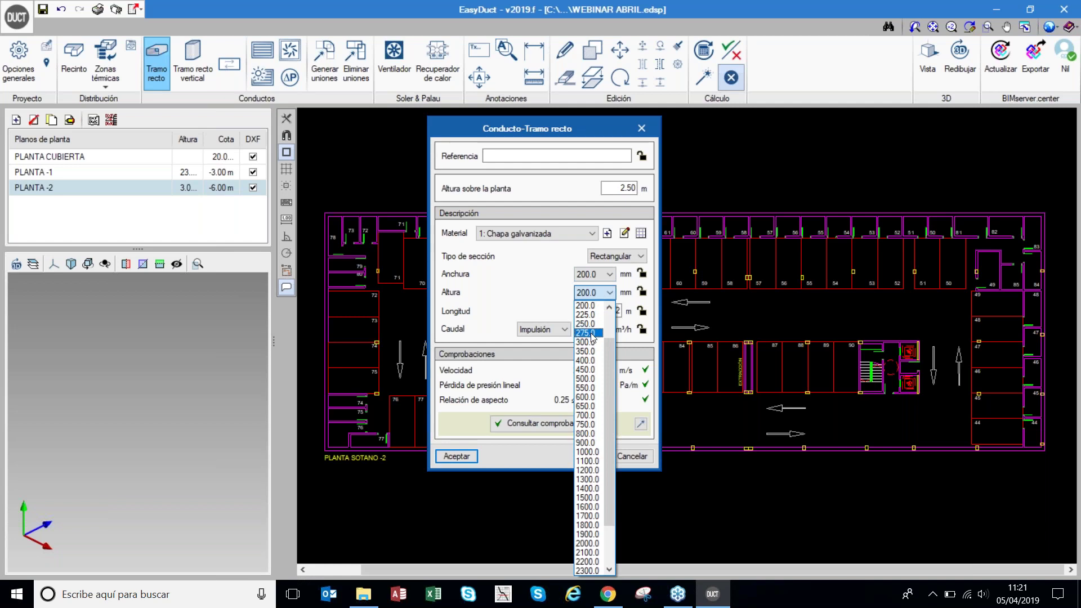
{"action": "left_click", "coordinate": [589, 342]}
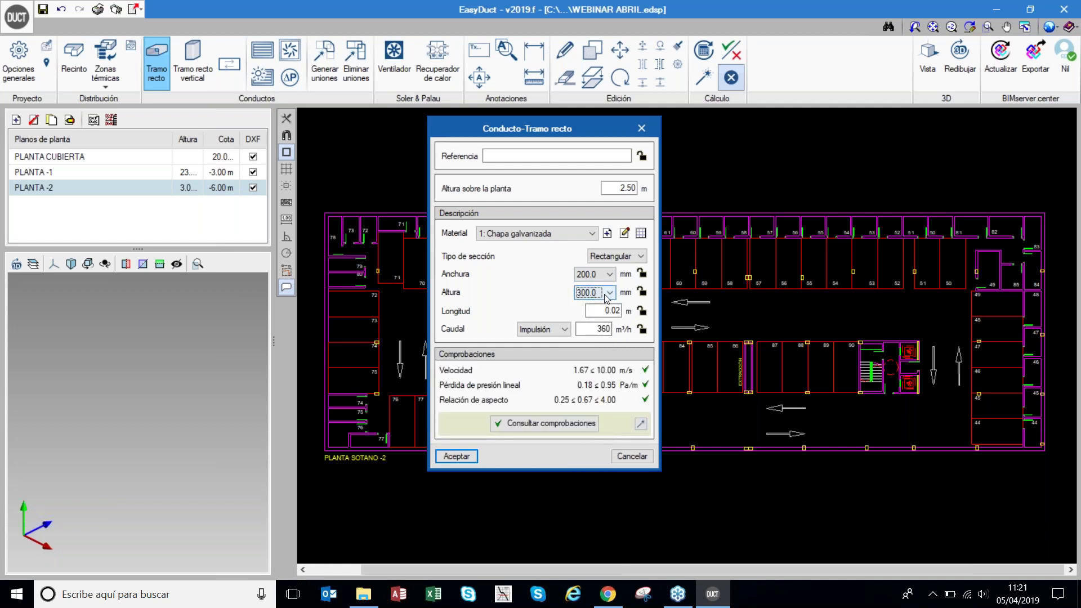
{"action": "left_click", "coordinate": [642, 292]}
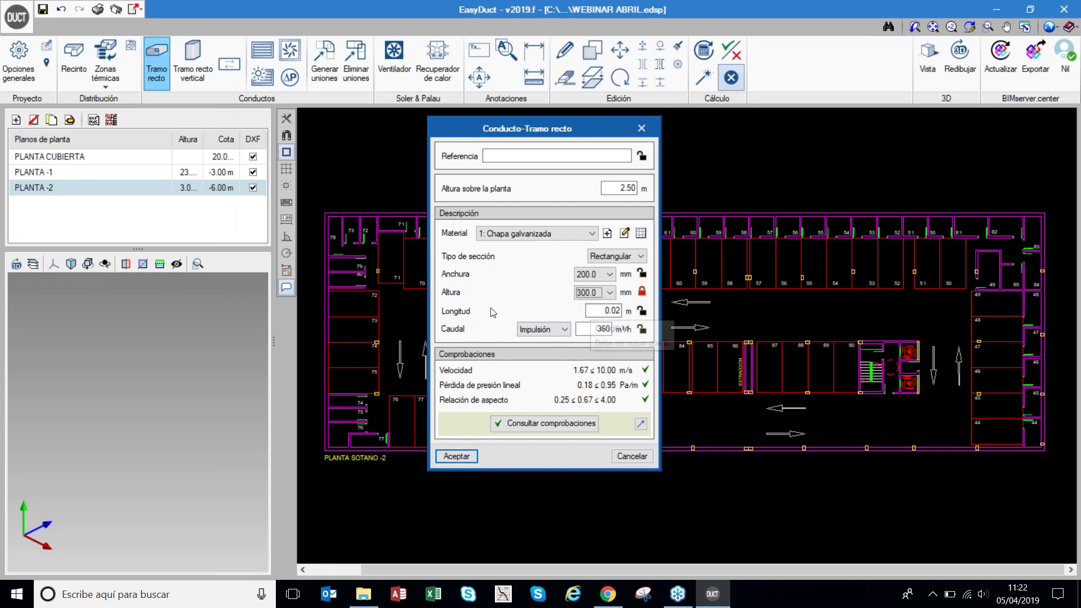
{"action": "left_click", "coordinate": [546, 333]}
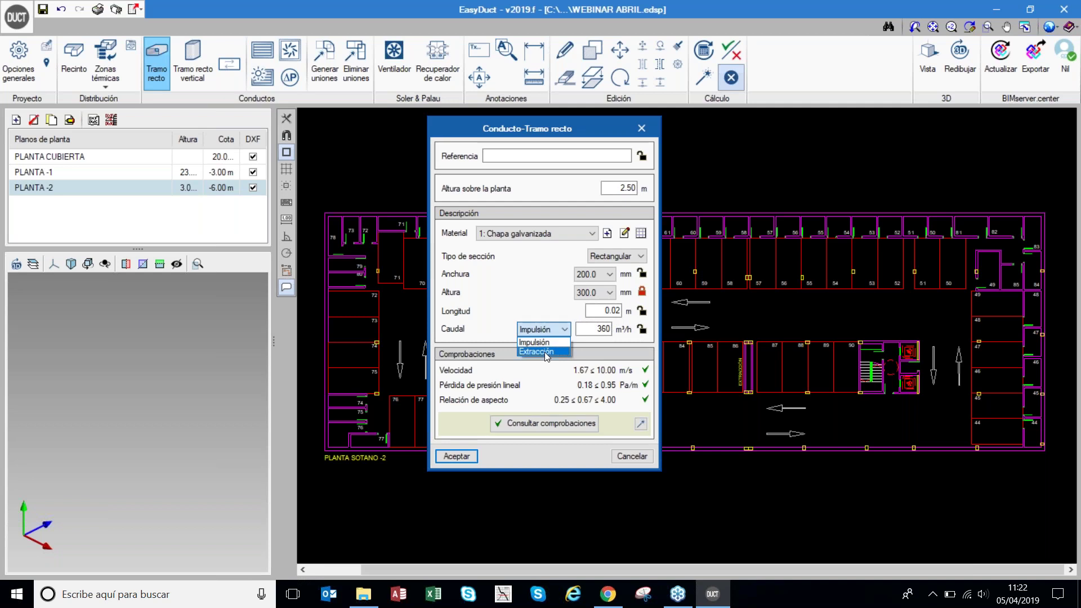
{"action": "left_click", "coordinate": [545, 352]}
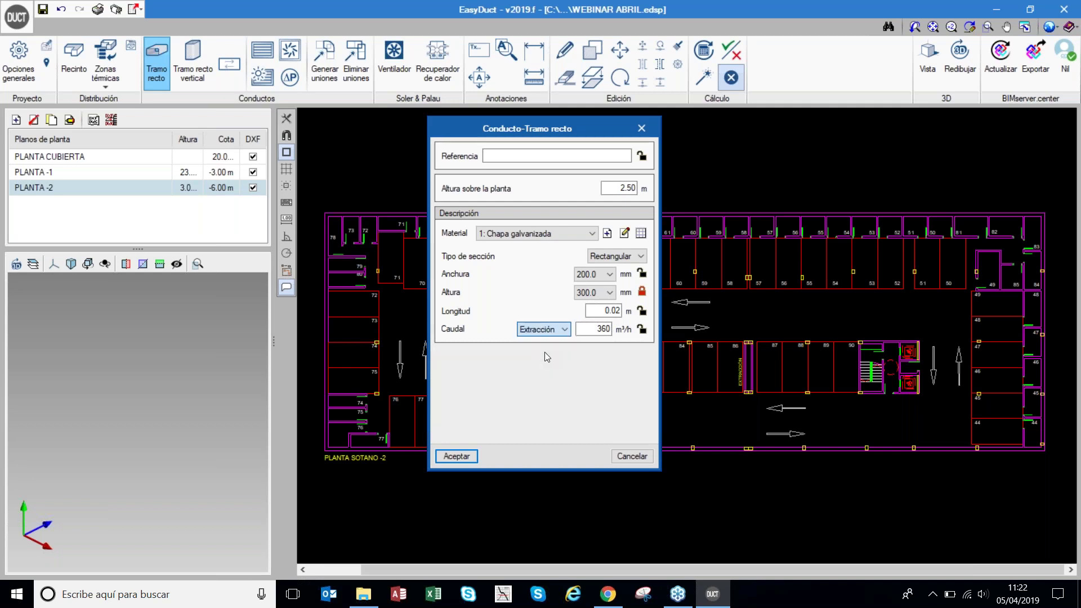
{"action": "left_click", "coordinate": [470, 456]}
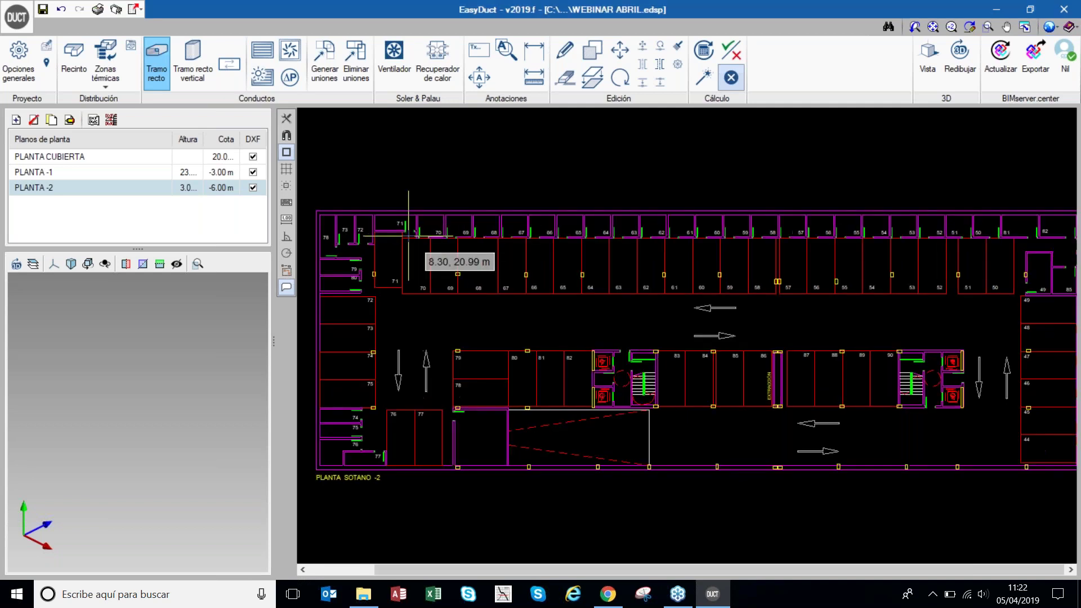
- Route the duct from room 71 right along the rooms, down, to the EXTRACCIÓN shaft
{"action": "scroll", "coordinate": [422, 257], "scroll_direction": "up", "scroll_amount": 2}
{"action": "scroll", "coordinate": [828, 383], "scroll_direction": "up", "scroll_amount": 1}
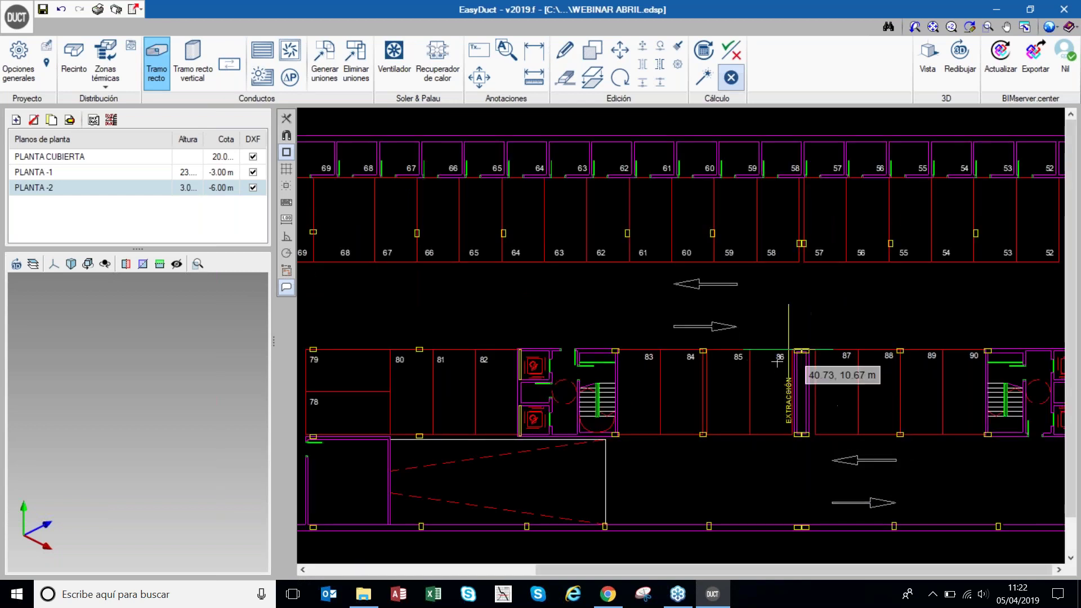
{"action": "scroll", "coordinate": [814, 352], "scroll_direction": "down", "scroll_amount": 2}
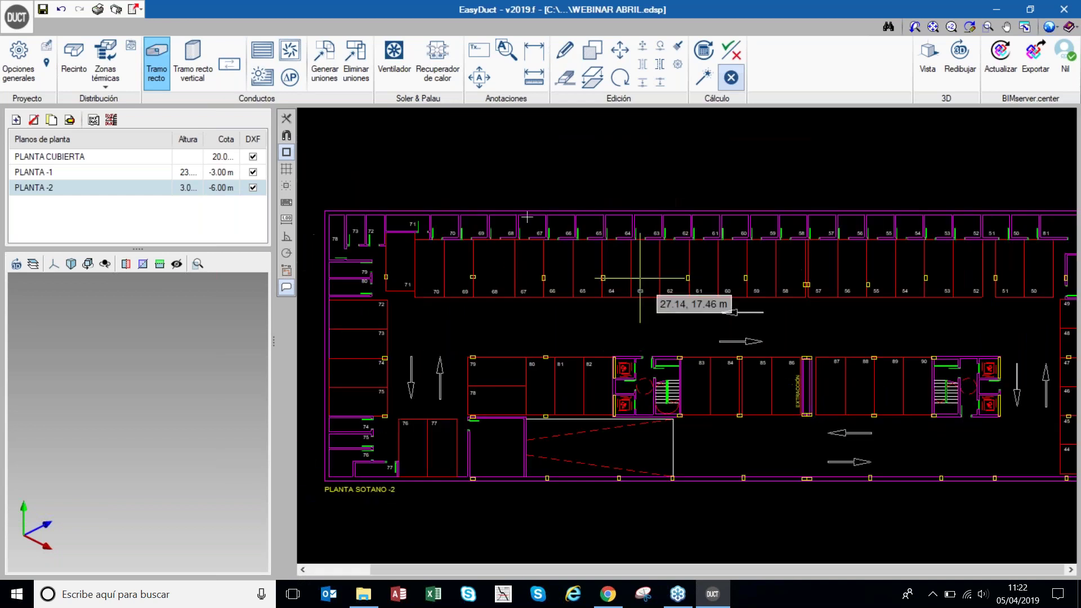
{"action": "left_click", "coordinate": [390, 249]}
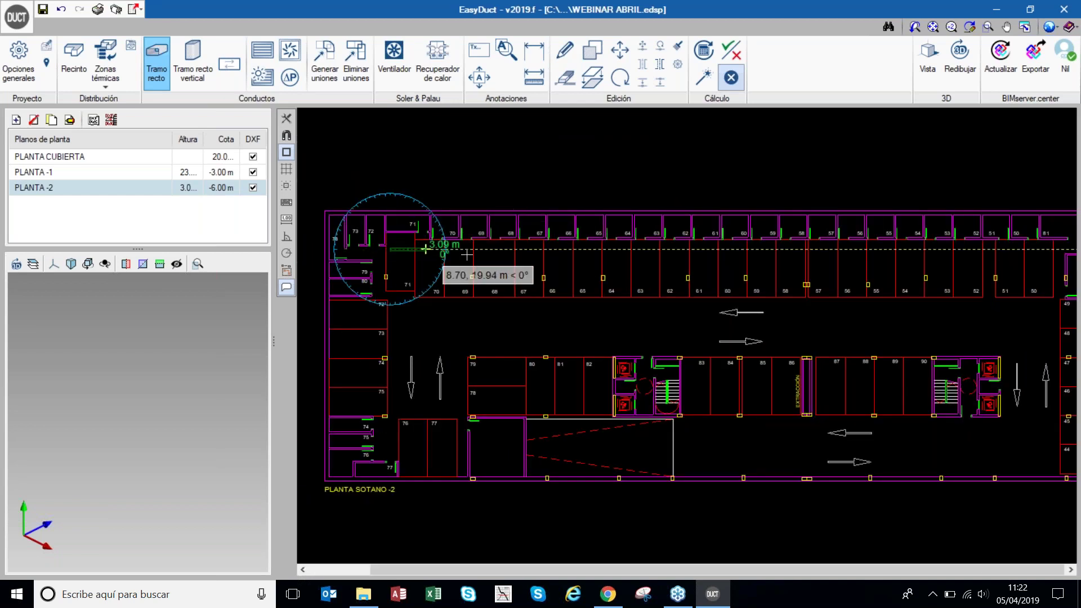
{"action": "left_click", "coordinate": [773, 250]}
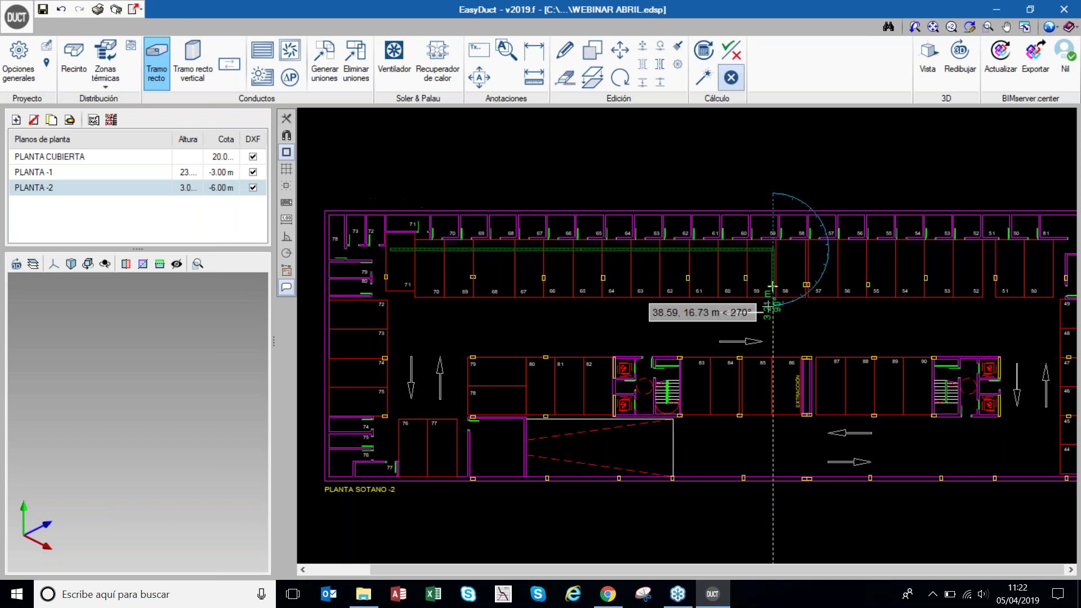
{"action": "left_click", "coordinate": [773, 369]}
{"action": "scroll", "coordinate": [808, 370], "scroll_direction": "up", "scroll_amount": 3}
{"action": "scroll", "coordinate": [809, 370], "scroll_direction": "up", "scroll_amount": 4}
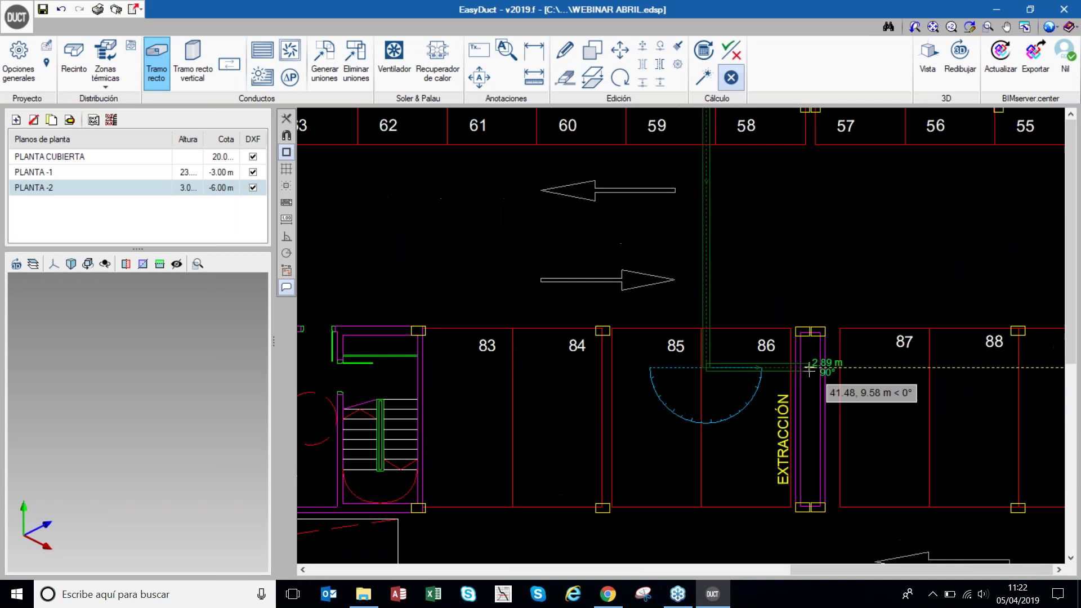
{"action": "left_click", "coordinate": [809, 367]}
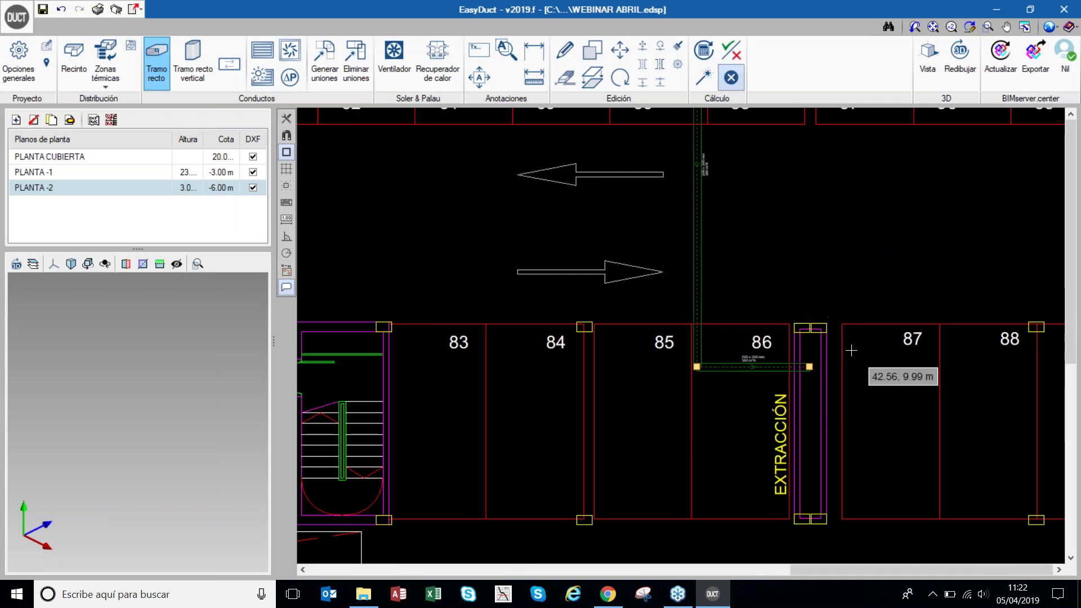
{"action": "scroll", "coordinate": [828, 423], "scroll_direction": "down", "scroll_amount": 4}
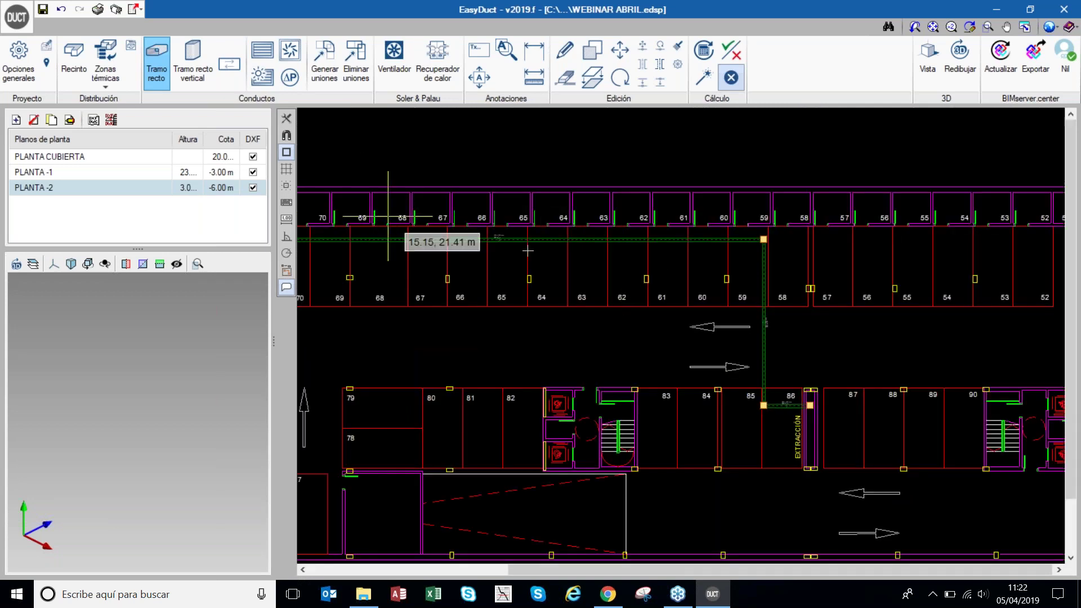
{"action": "scroll", "coordinate": [519, 250], "scroll_direction": "down", "scroll_amount": 1}
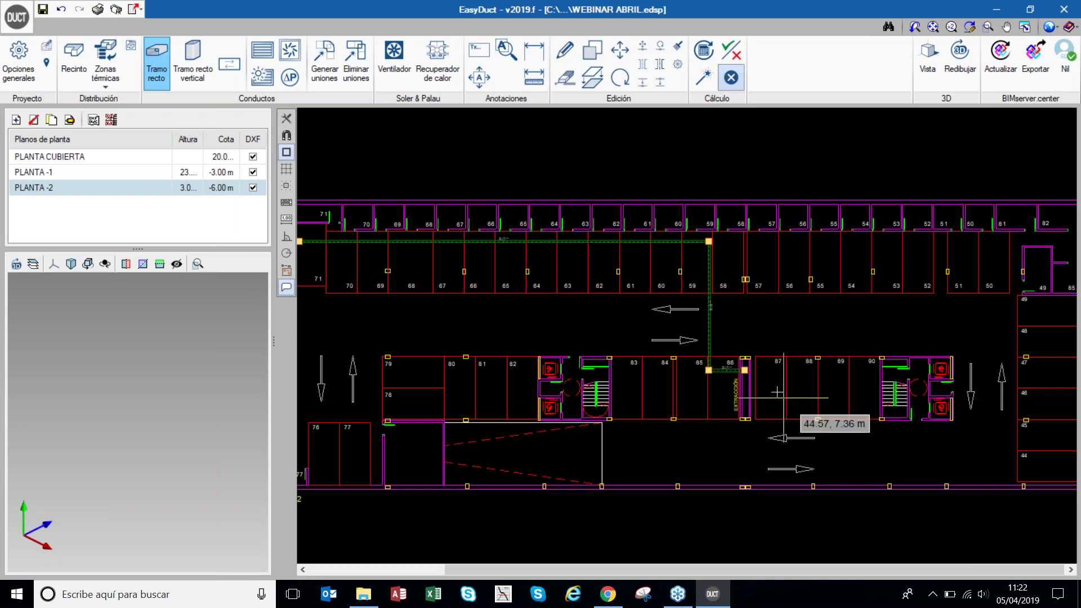
{"action": "scroll", "coordinate": [794, 353], "scroll_direction": "down", "scroll_amount": 1}
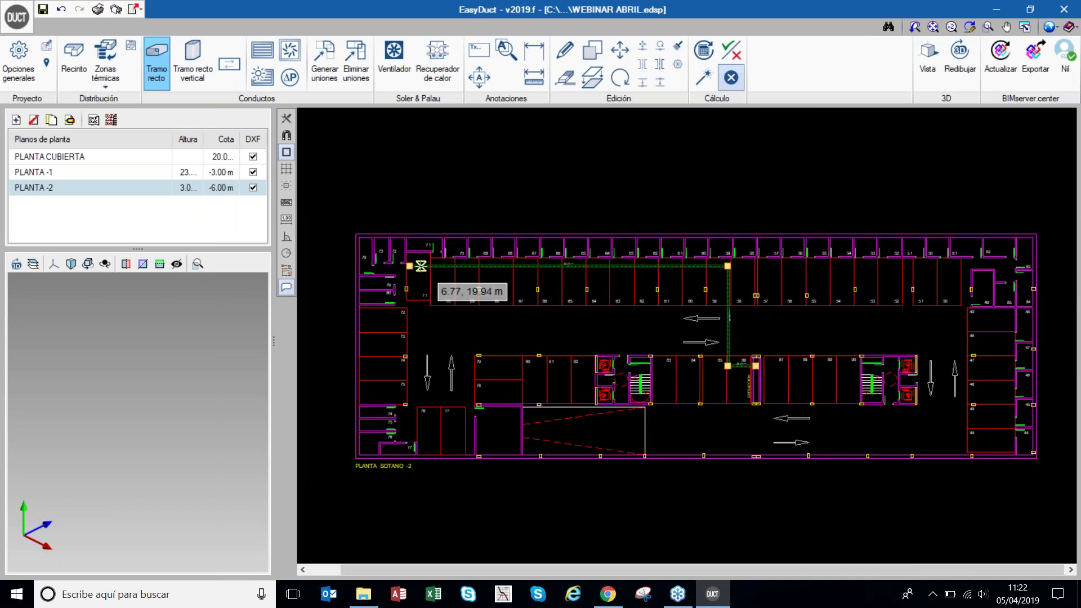
{"action": "scroll", "coordinate": [420, 266], "scroll_direction": "up", "scroll_amount": 3}
{"action": "scroll", "coordinate": [420, 266], "scroll_direction": "down", "scroll_amount": 1}
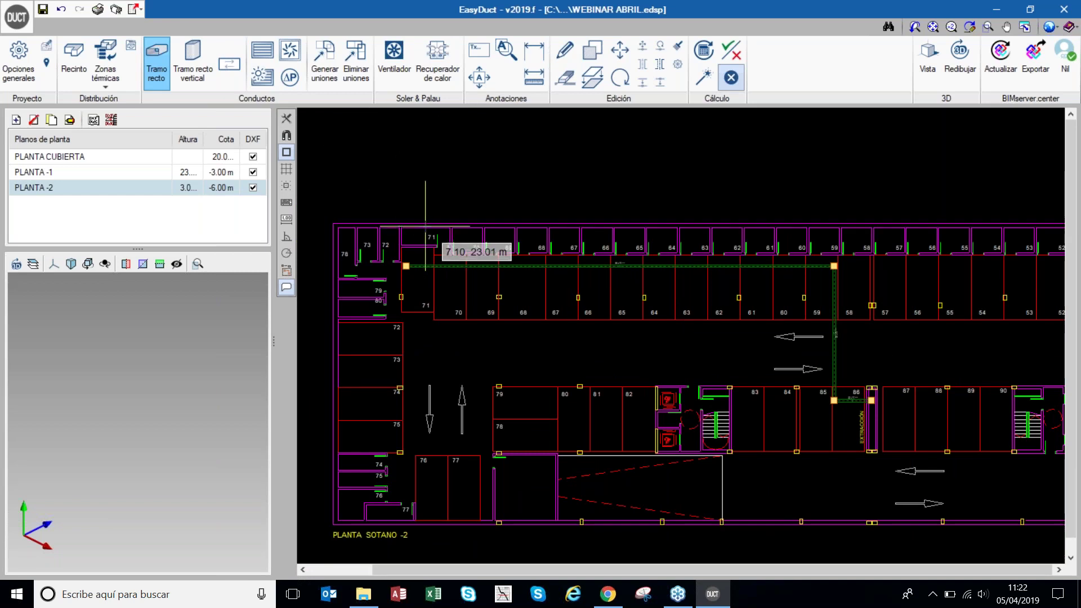
- Start a Rejilla of type Extracción and open the form for a new extraction grille type
{"action": "left_click", "coordinate": [261, 50]}
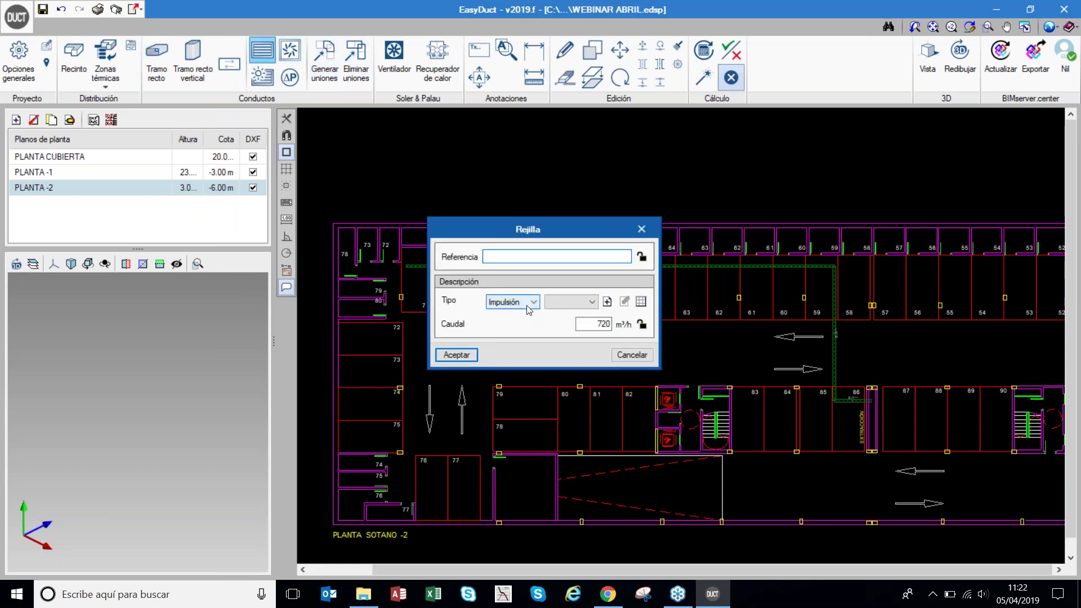
{"action": "left_click", "coordinate": [527, 303]}
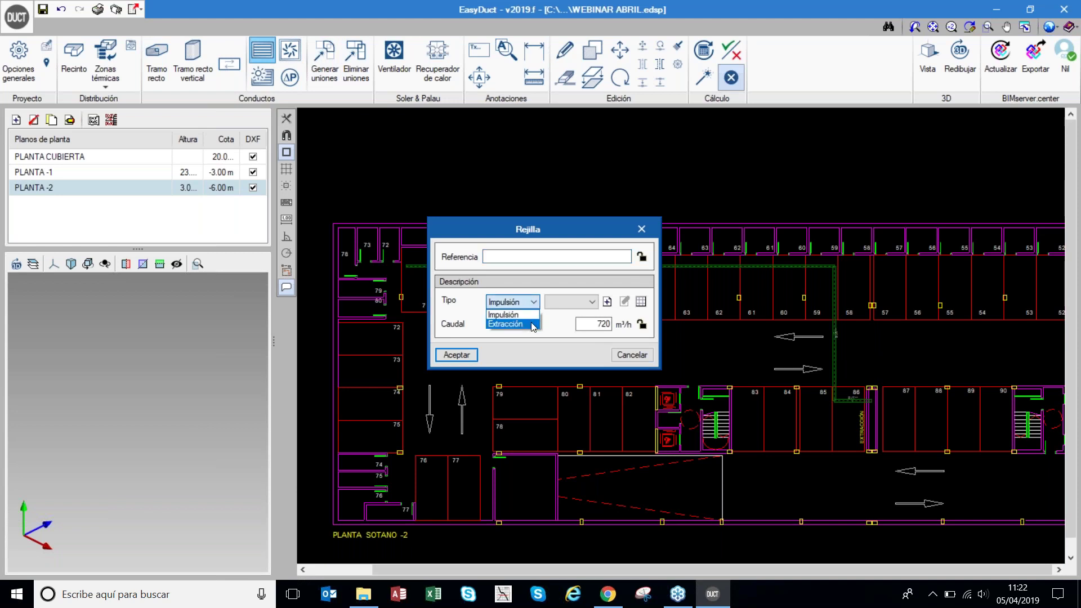
{"action": "left_click", "coordinate": [533, 325]}
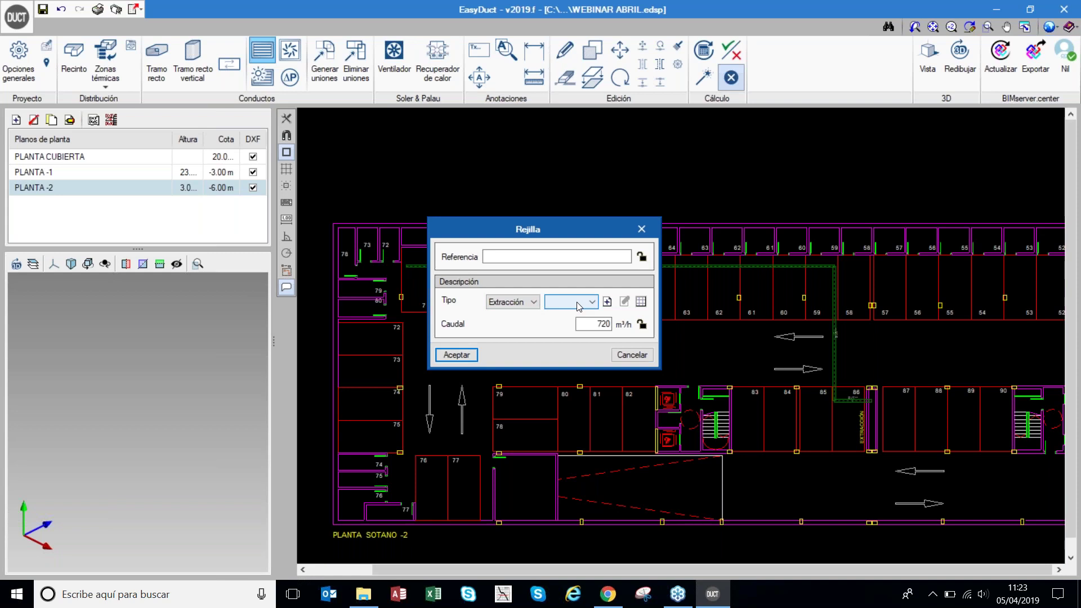
{"action": "left_click", "coordinate": [578, 304]}
{"action": "left_click", "coordinate": [601, 305]}
{"action": "left_click", "coordinate": [575, 303]}
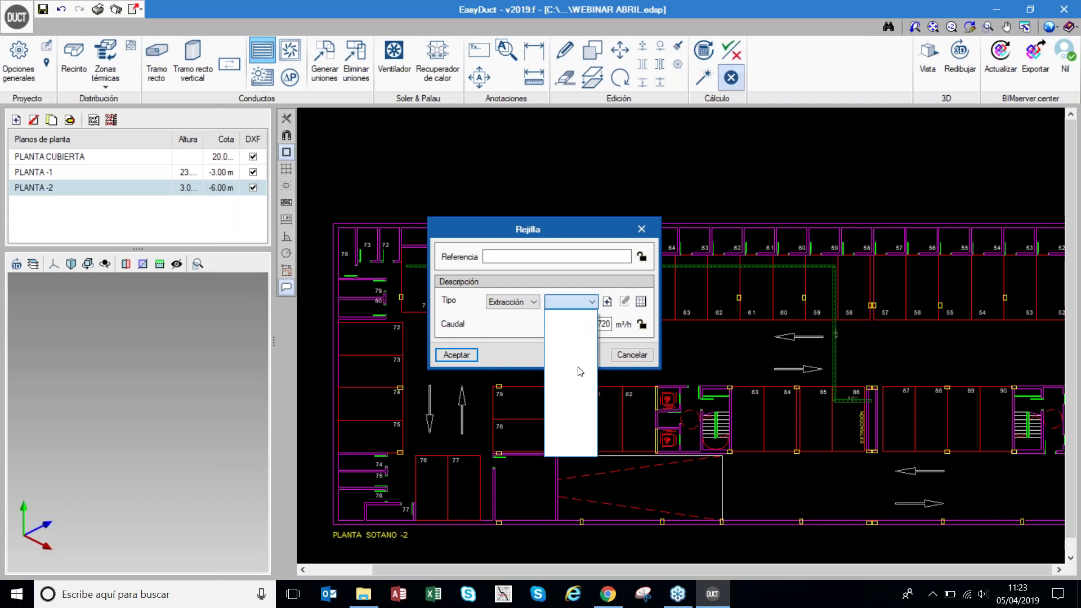
{"action": "left_click", "coordinate": [607, 308]}
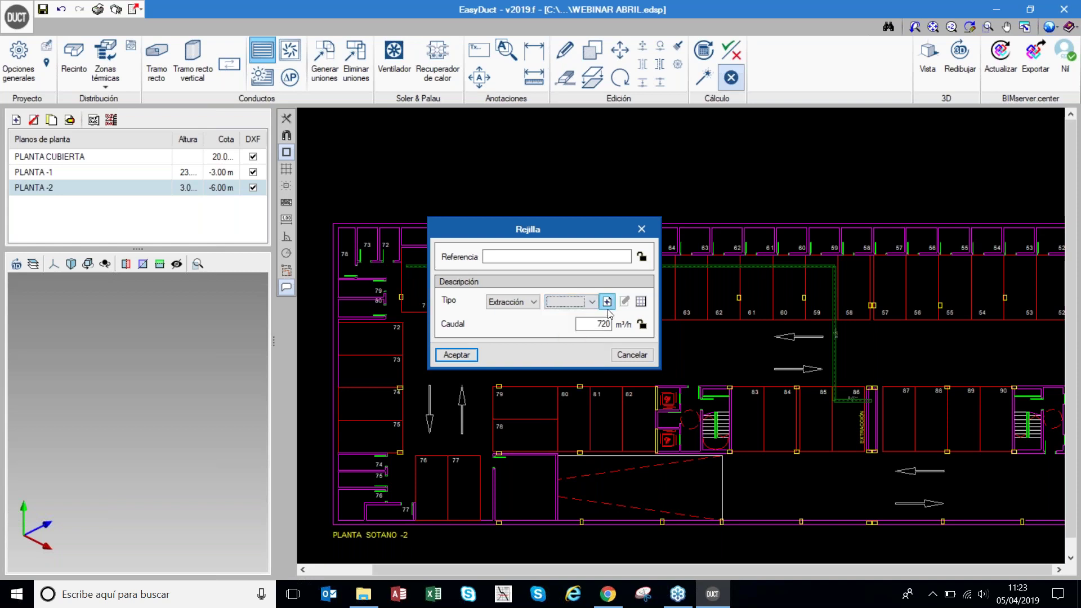
{"action": "left_click", "coordinate": [607, 302]}
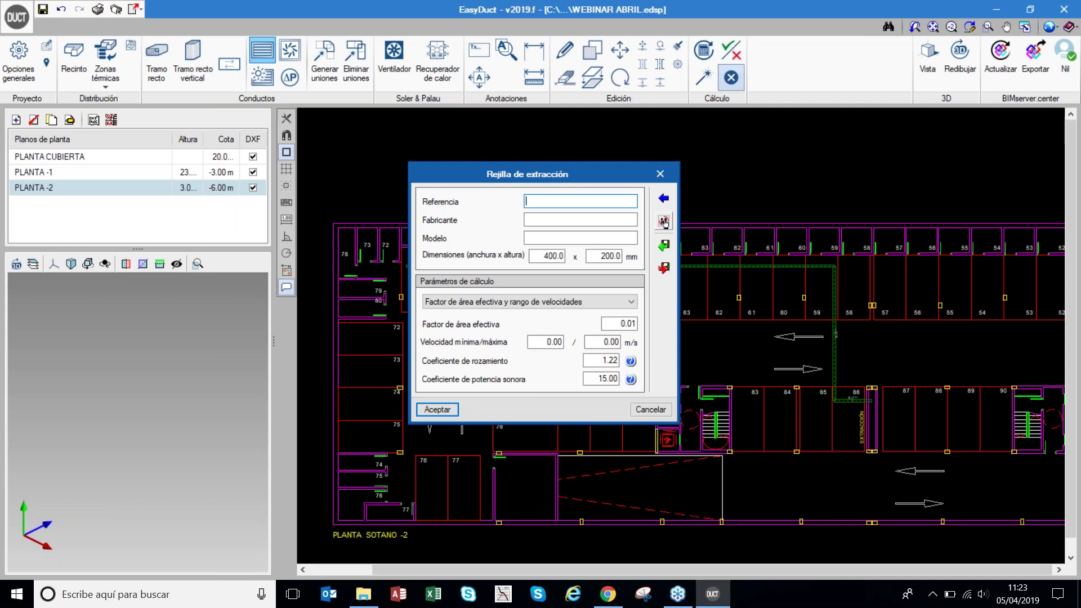
- Import the 1250 m³/h grille from Tipos de rejilla as the new type, with a 1100 m³/h flow
{"action": "left_click", "coordinate": [665, 223]}
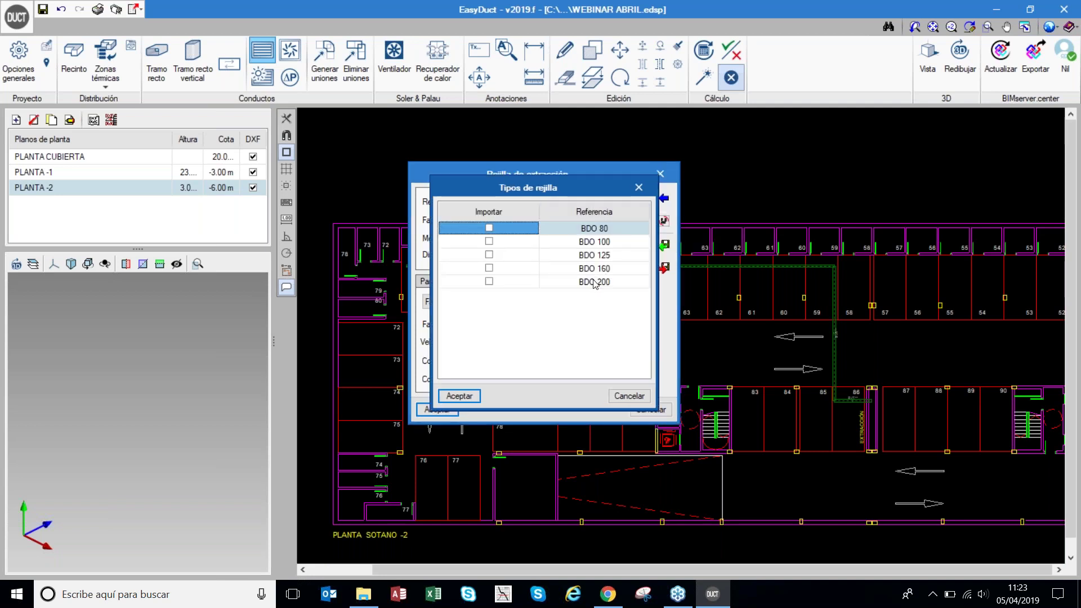
{"action": "left_click", "coordinate": [639, 188]}
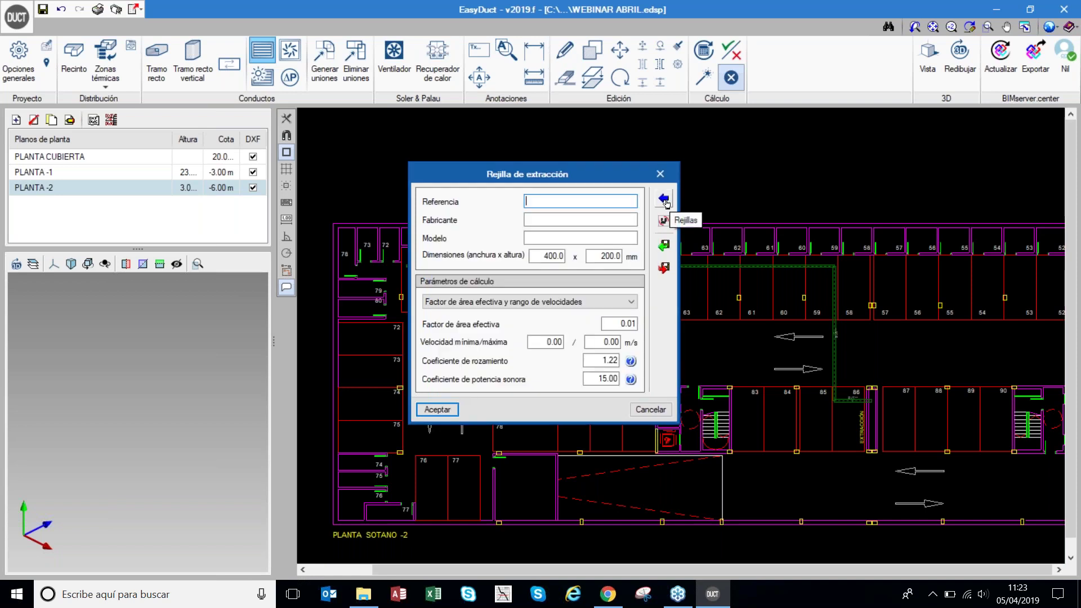
{"action": "left_click", "coordinate": [664, 199]}
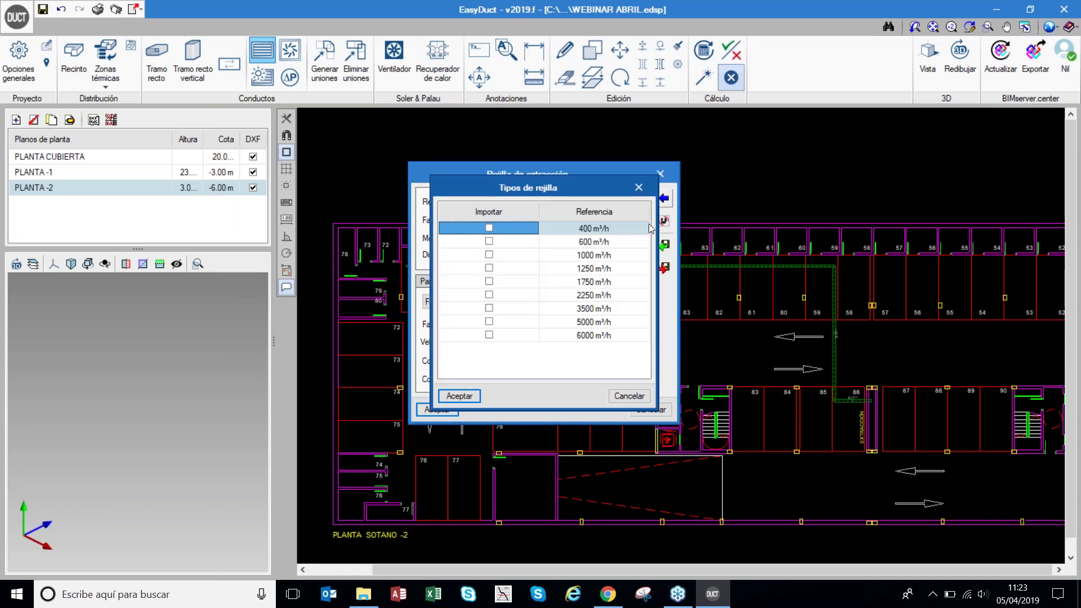
{"action": "left_click", "coordinate": [490, 268]}
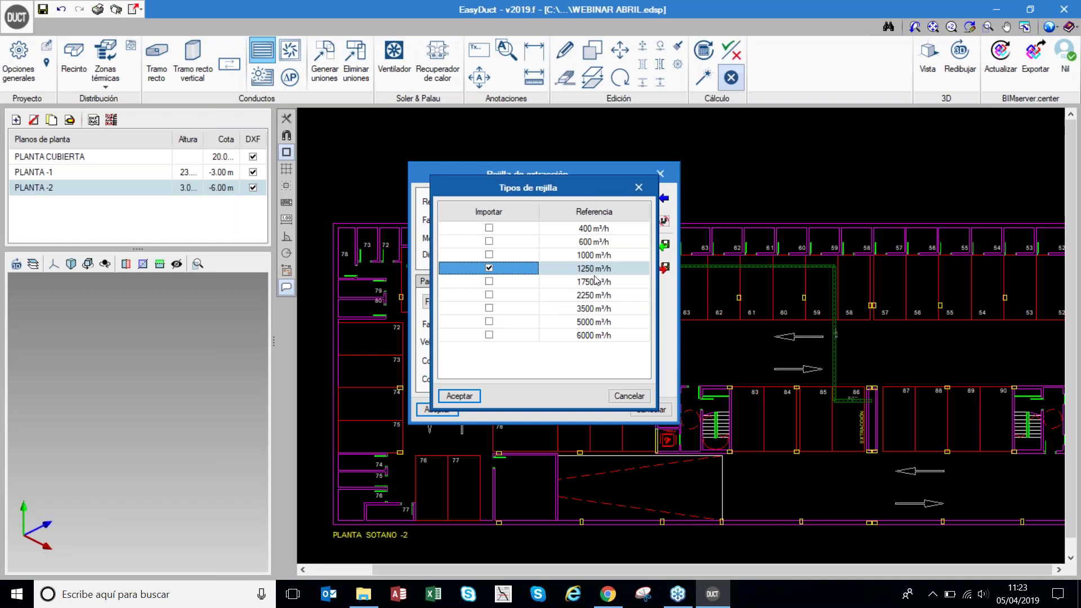
{"action": "left_click", "coordinate": [460, 396]}
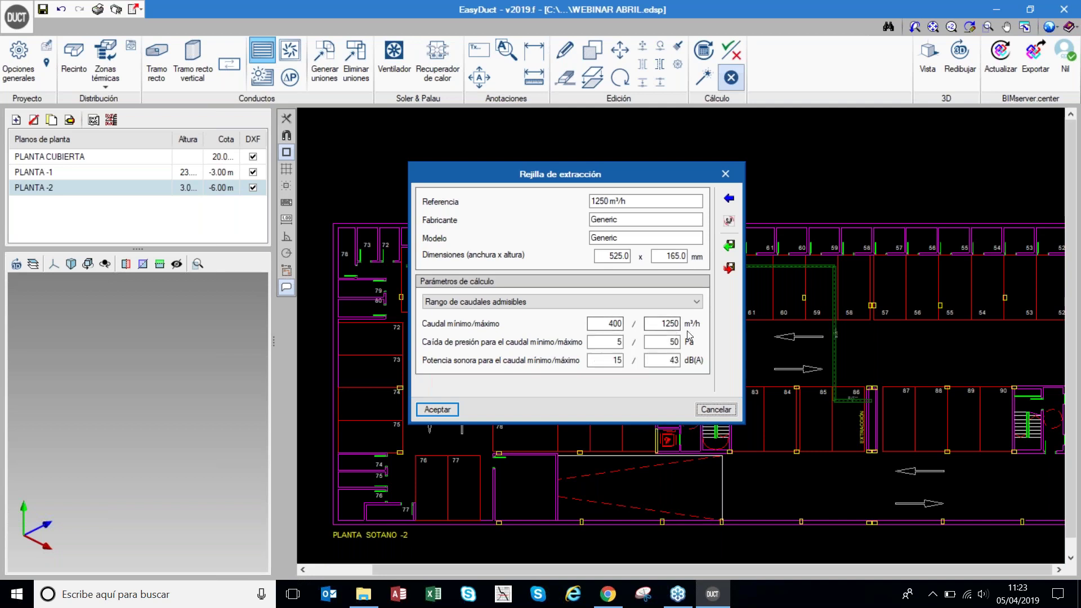
{"action": "left_click", "coordinate": [430, 411]}
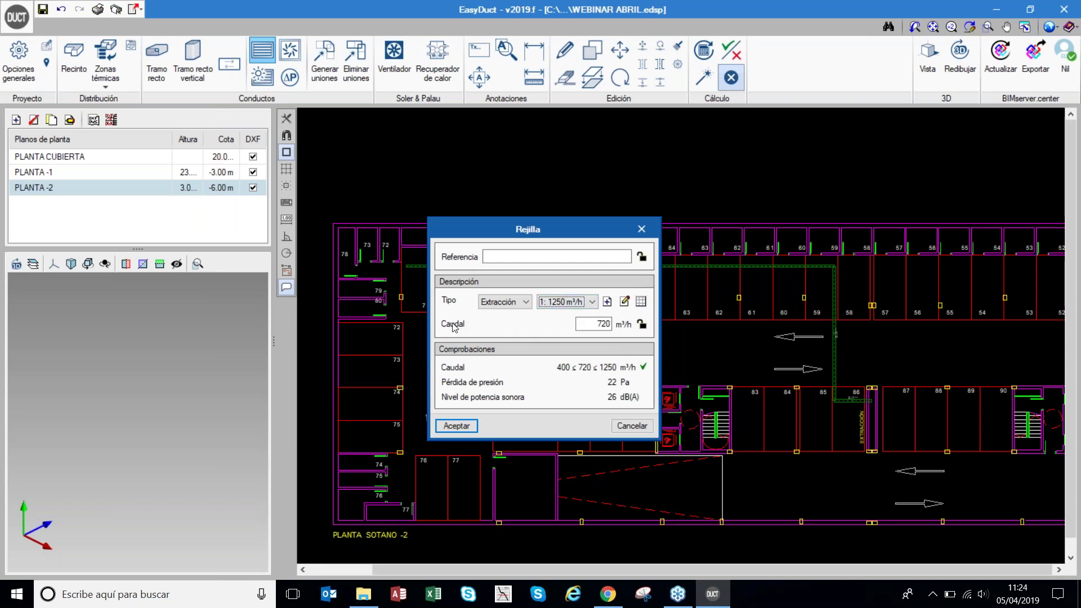
{"action": "left_click_drag", "start_coordinate": [580, 325], "coordinate": [623, 326]}
{"action": "type", "text": "1100"}
- Accept the grille settings and place two extraction grilles on the duct near room 70
{"action": "left_click", "coordinate": [456, 426]}
{"action": "scroll", "coordinate": [411, 270], "scroll_direction": "up", "scroll_amount": 5}
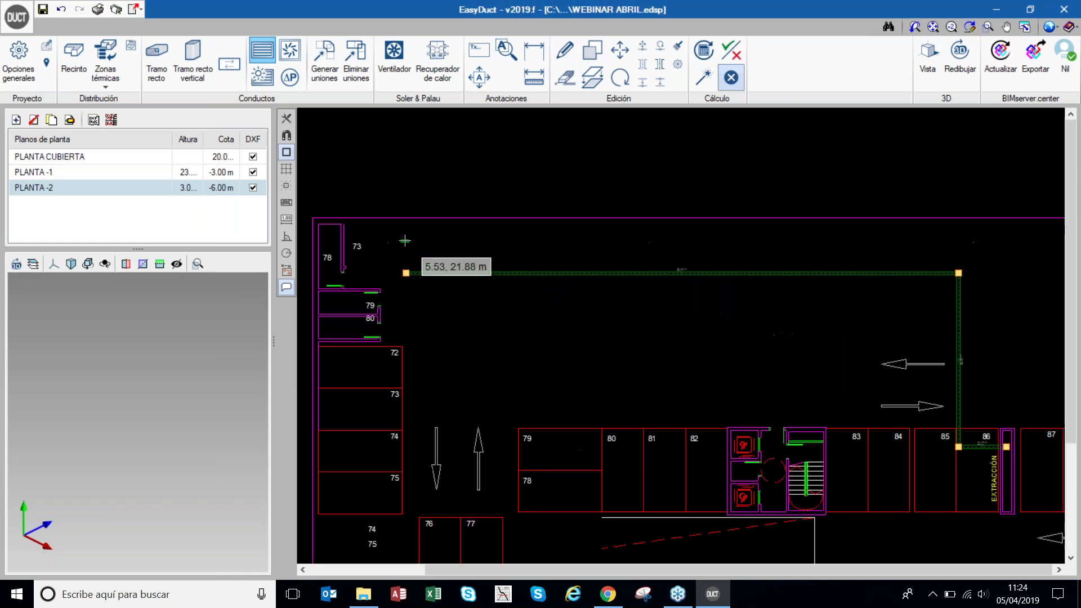
{"action": "scroll", "coordinate": [406, 271], "scroll_direction": "up", "scroll_amount": 1}
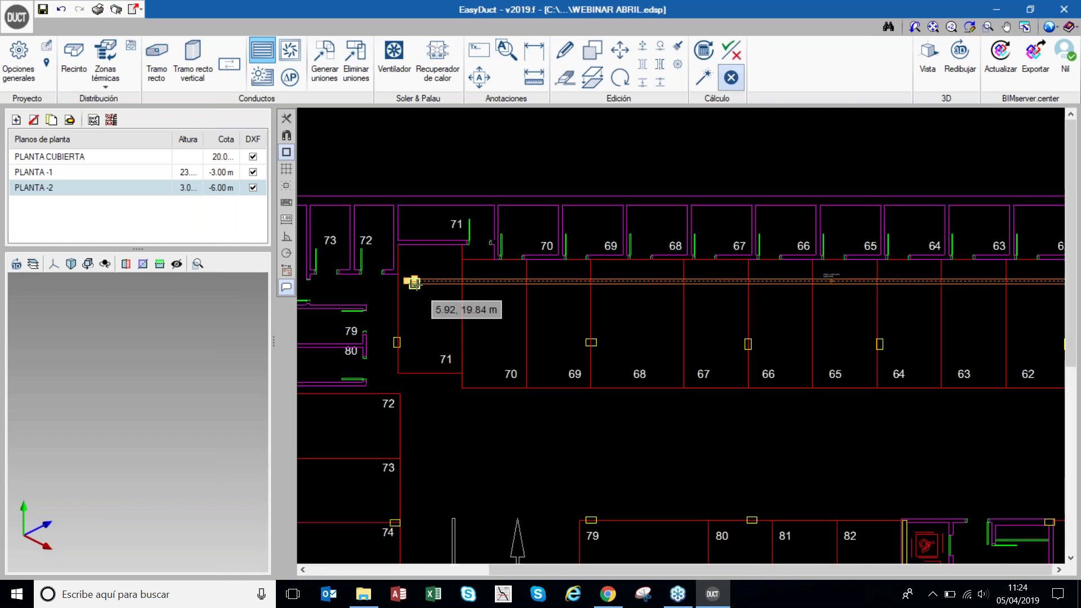
{"action": "scroll", "coordinate": [454, 282], "scroll_direction": "up", "scroll_amount": 2}
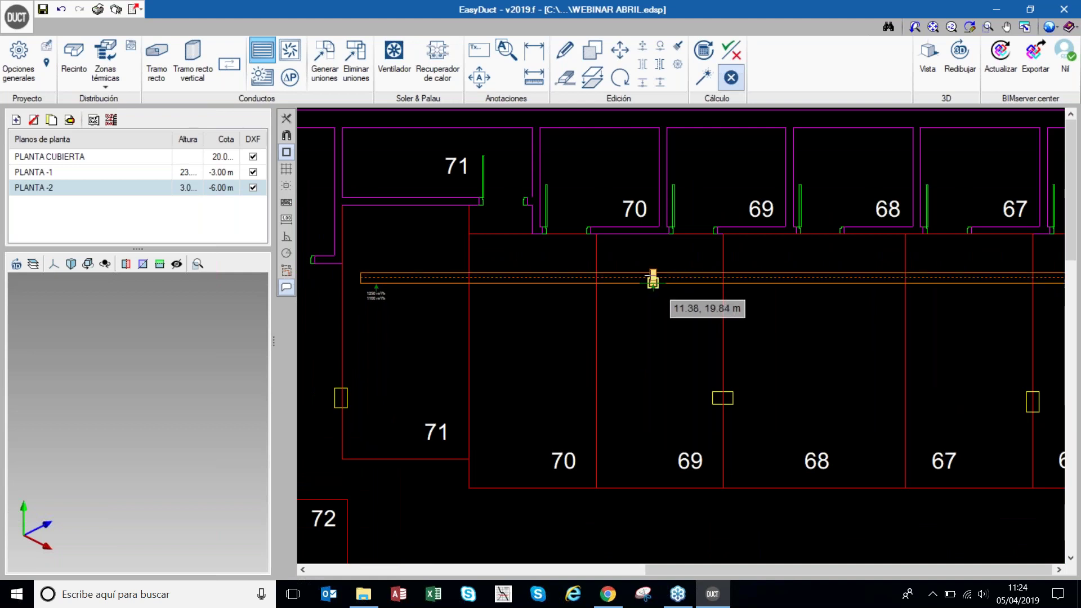
{"action": "left_click", "coordinate": [653, 279]}
{"action": "scroll", "coordinate": [653, 280], "scroll_direction": "up", "scroll_amount": 1}
{"action": "scroll", "coordinate": [653, 279], "scroll_direction": "up", "scroll_amount": 2}
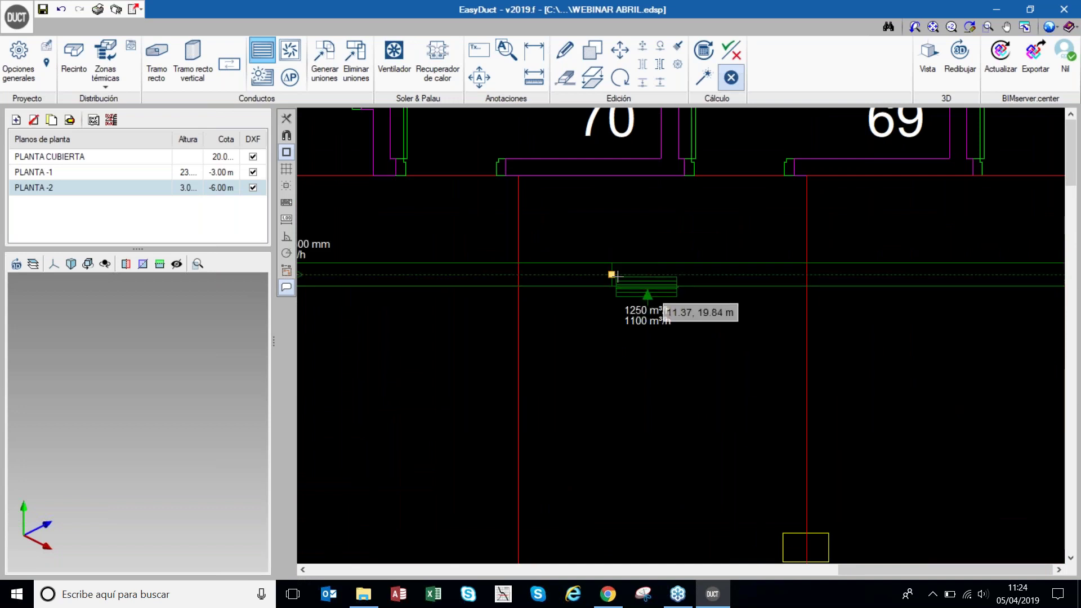
{"action": "scroll", "coordinate": [620, 282], "scroll_direction": "down", "scroll_amount": 3}
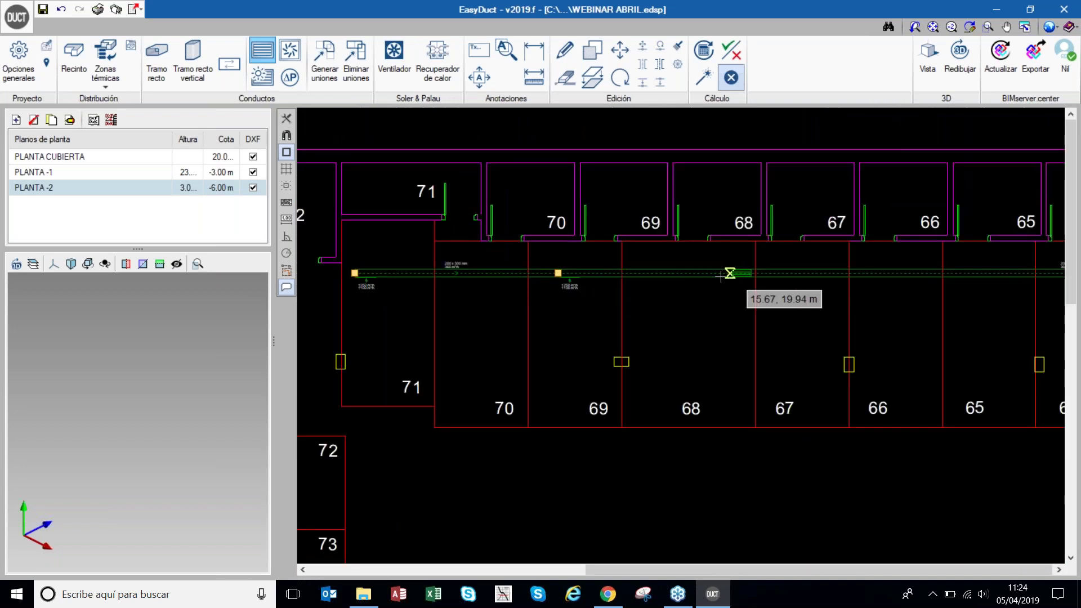
{"action": "left_click", "coordinate": [566, 279]}
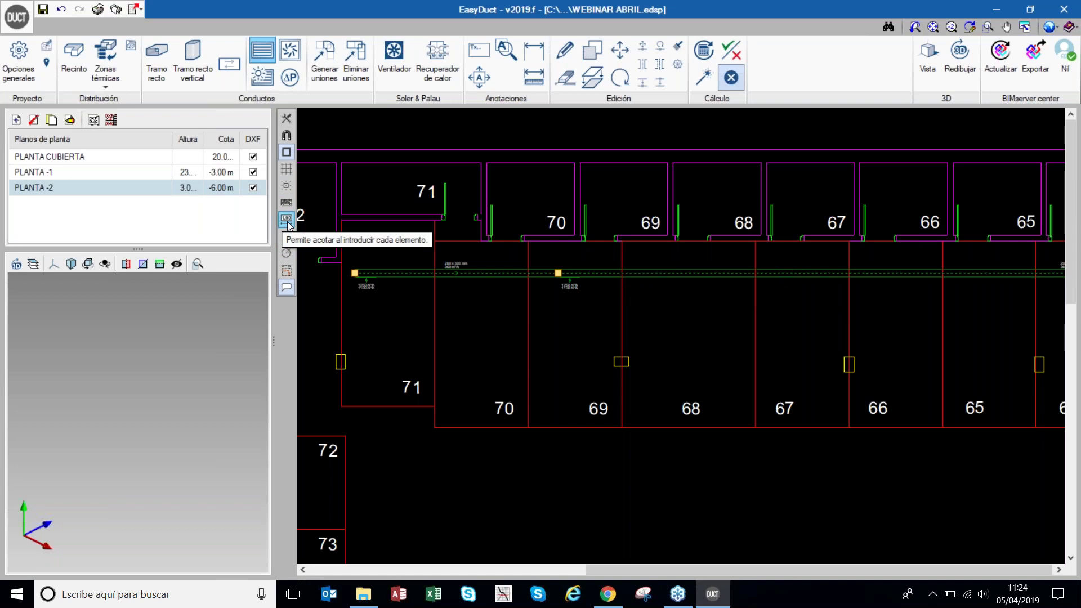
- With dimensioning on, place the next grilles along the duct at 5 m spacing
{"action": "left_click", "coordinate": [287, 220]}
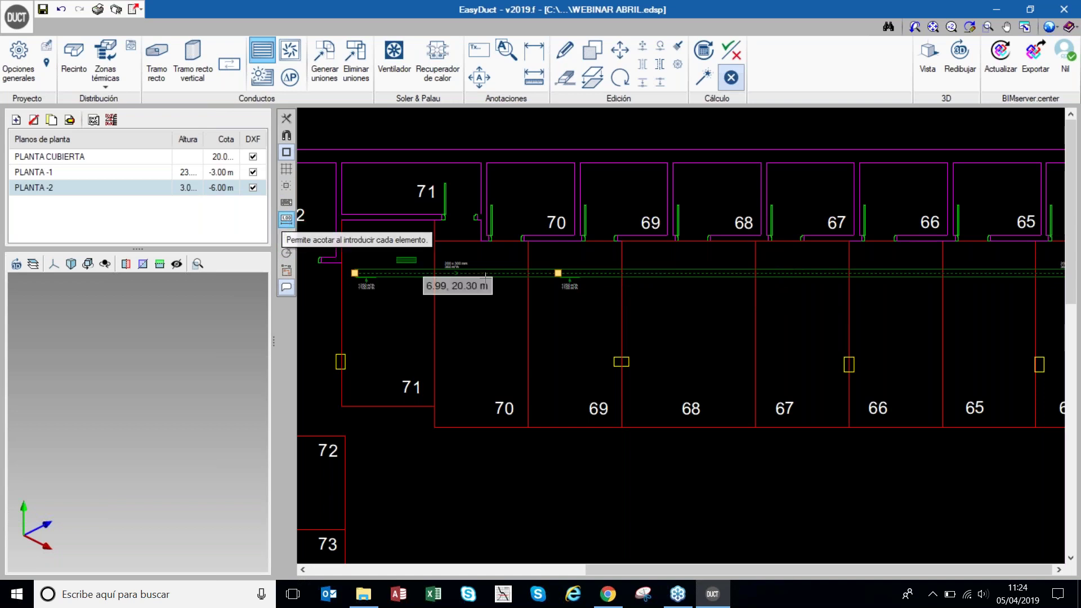
{"action": "left_click", "coordinate": [558, 274]}
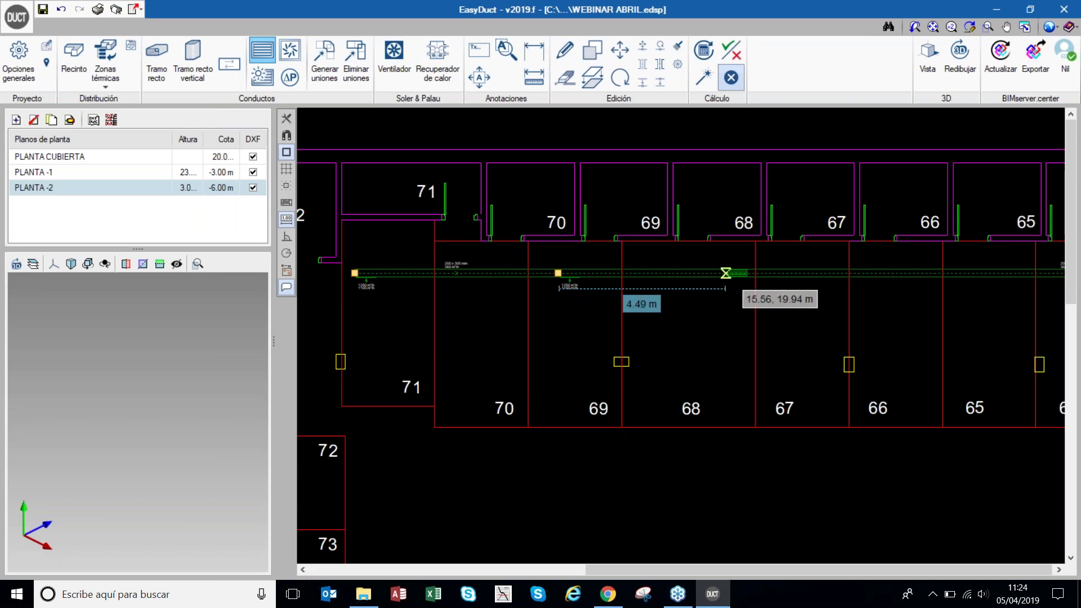
{"action": "left_click", "coordinate": [725, 274]}
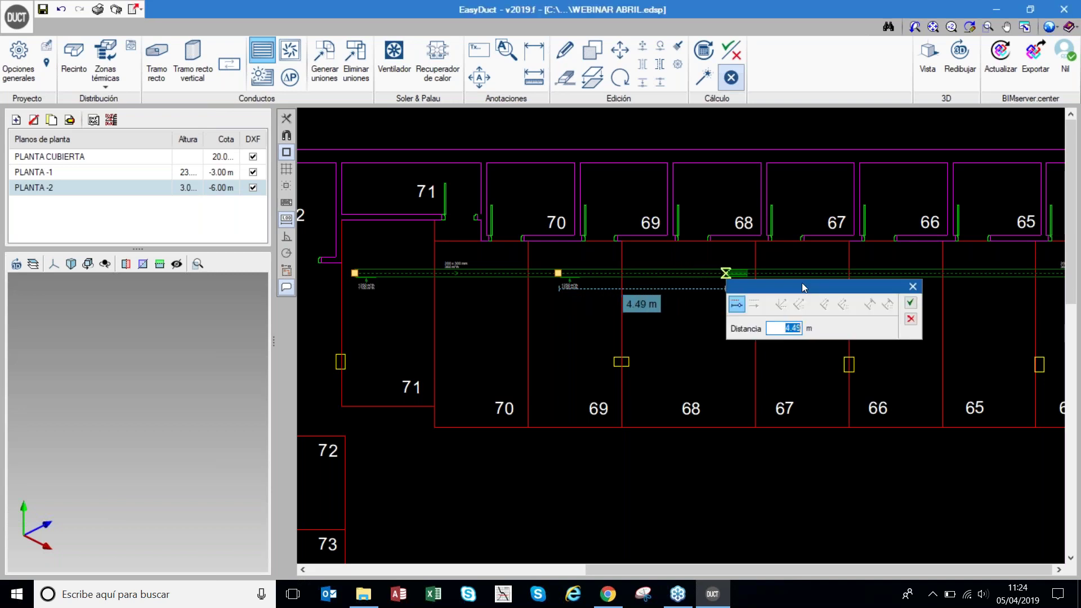
{"action": "type", "text": "5"}
{"action": "key", "text": "Tab"}
{"action": "key", "text": "Return"}
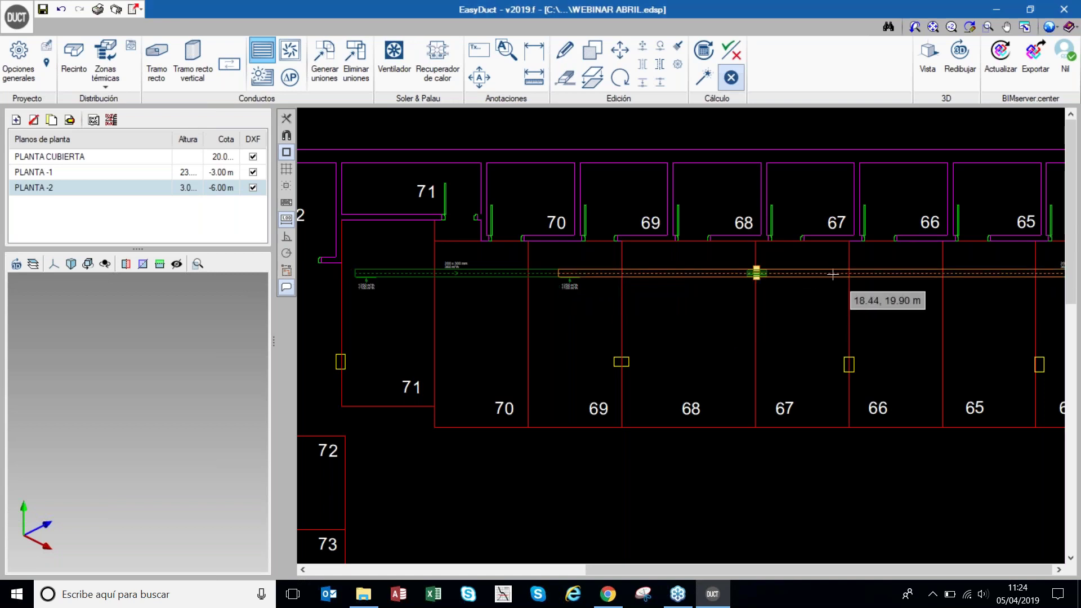
{"action": "scroll", "coordinate": [811, 277], "scroll_direction": "up", "scroll_amount": 2}
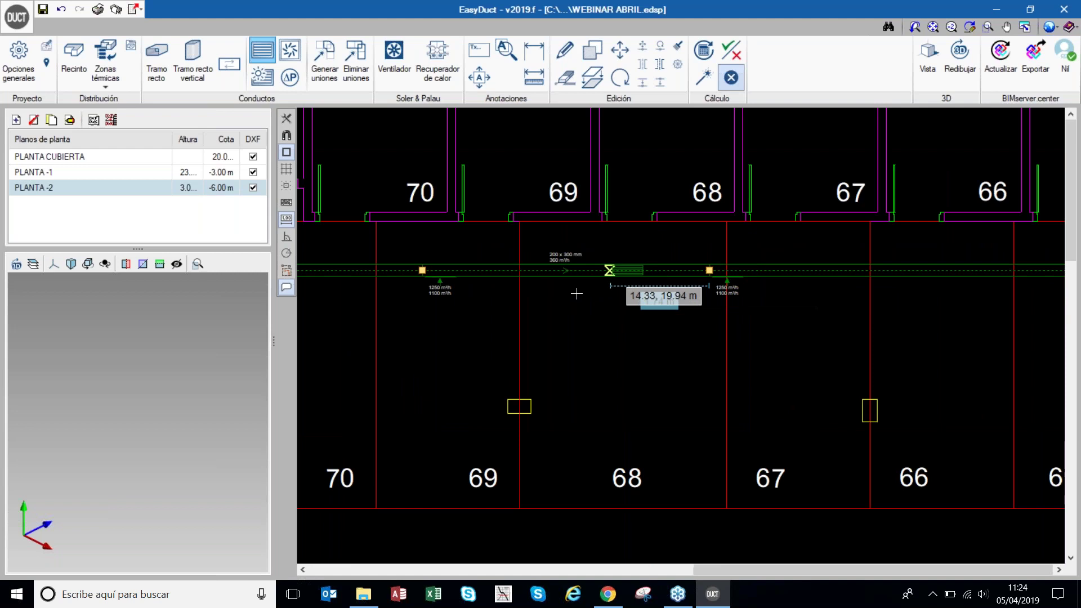
{"action": "scroll", "coordinate": [575, 287], "scroll_direction": "down", "scroll_amount": 2}
{"action": "scroll", "coordinate": [649, 275], "scroll_direction": "up", "scroll_amount": 1}
{"action": "left_click", "coordinate": [650, 275]}
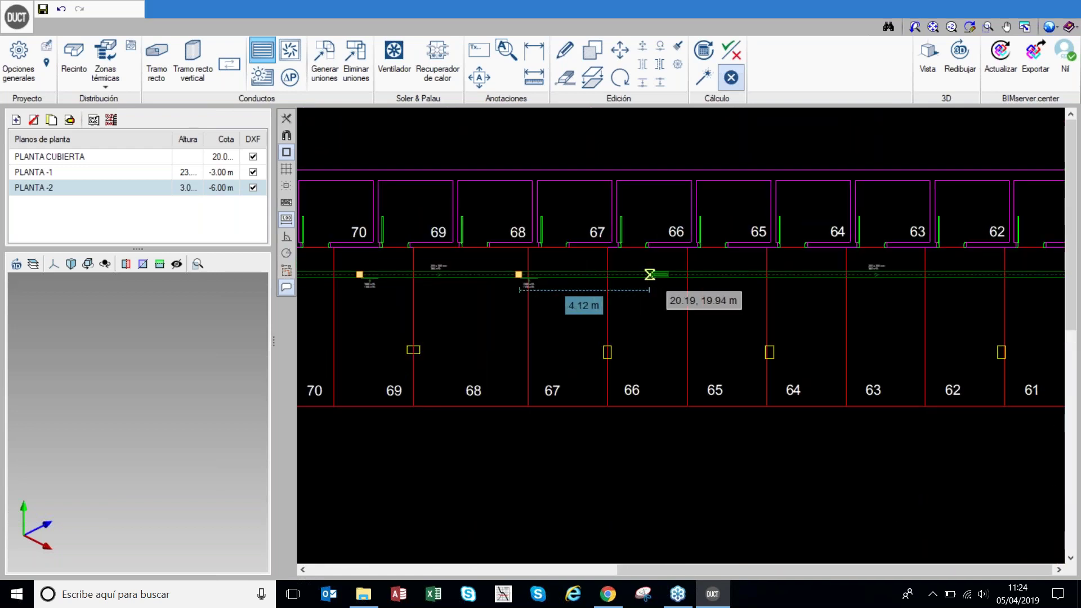
{"action": "key", "text": "Return"}
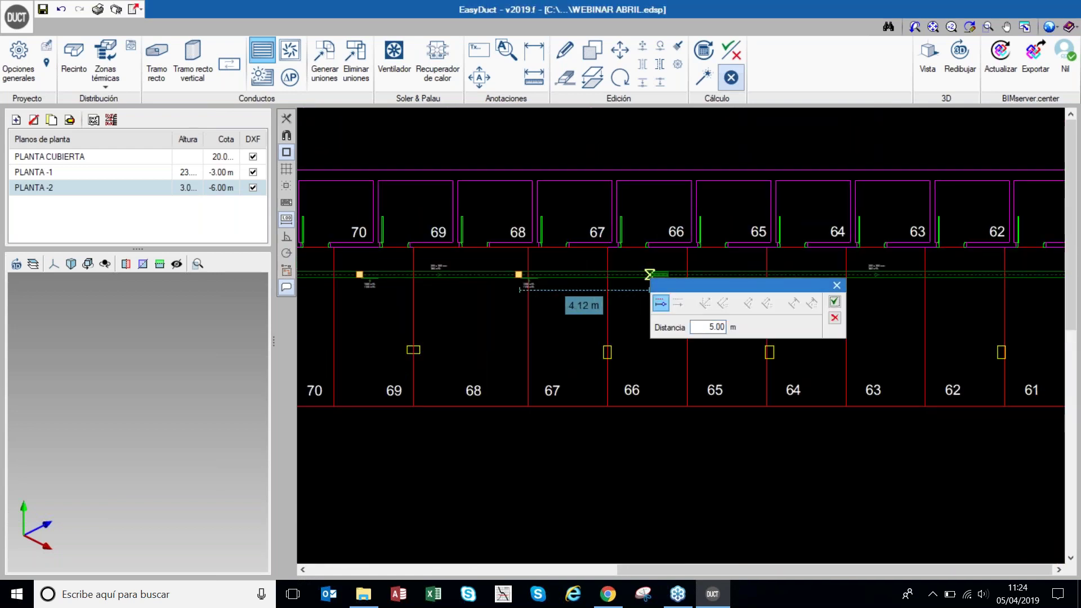
- Place grilles at 3.5 m spacing, near rooms 64–63, and another at 5 m
{"action": "scroll", "coordinate": [683, 279], "scroll_direction": "up", "scroll_amount": 1}
{"action": "scroll", "coordinate": [703, 261], "scroll_direction": "up", "scroll_amount": 2}
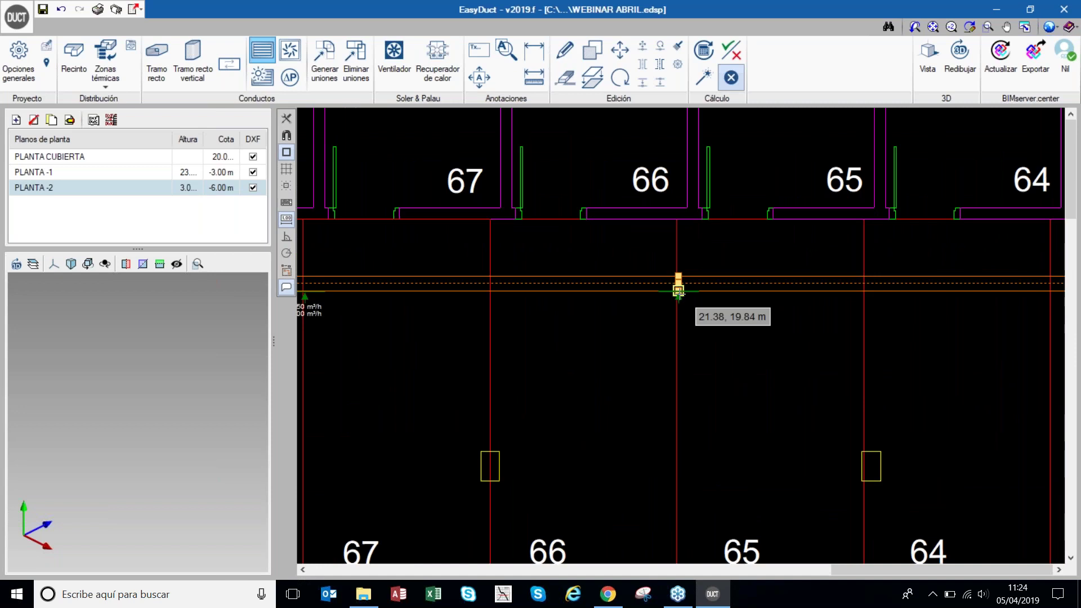
{"action": "scroll", "coordinate": [549, 284], "scroll_direction": "down", "scroll_amount": 3}
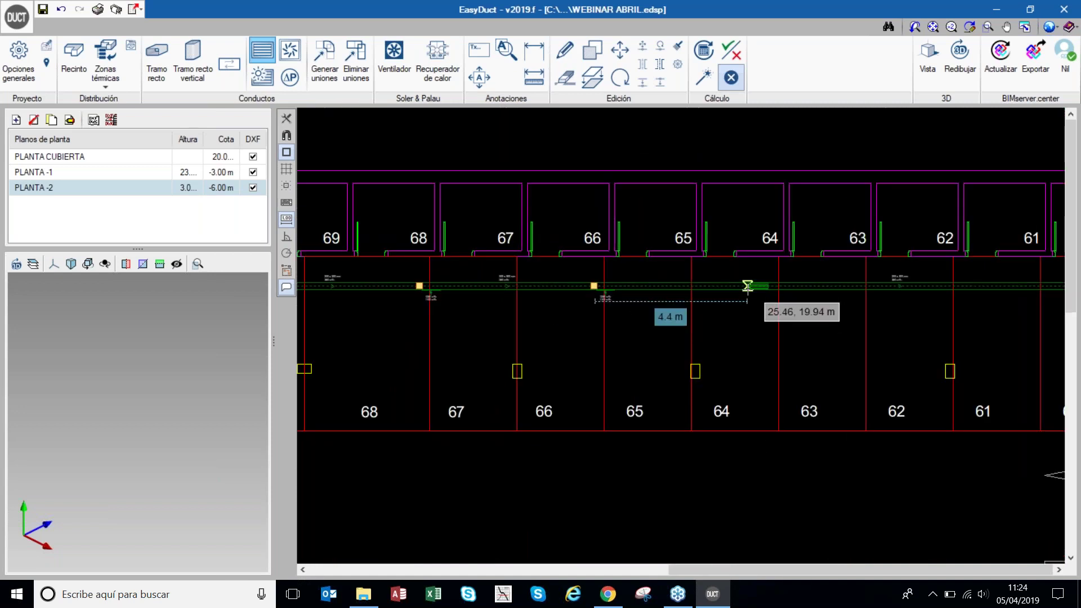
{"action": "left_click", "coordinate": [747, 286]}
{"action": "type", "text": "3.5"}
{"action": "key", "text": "Return"}
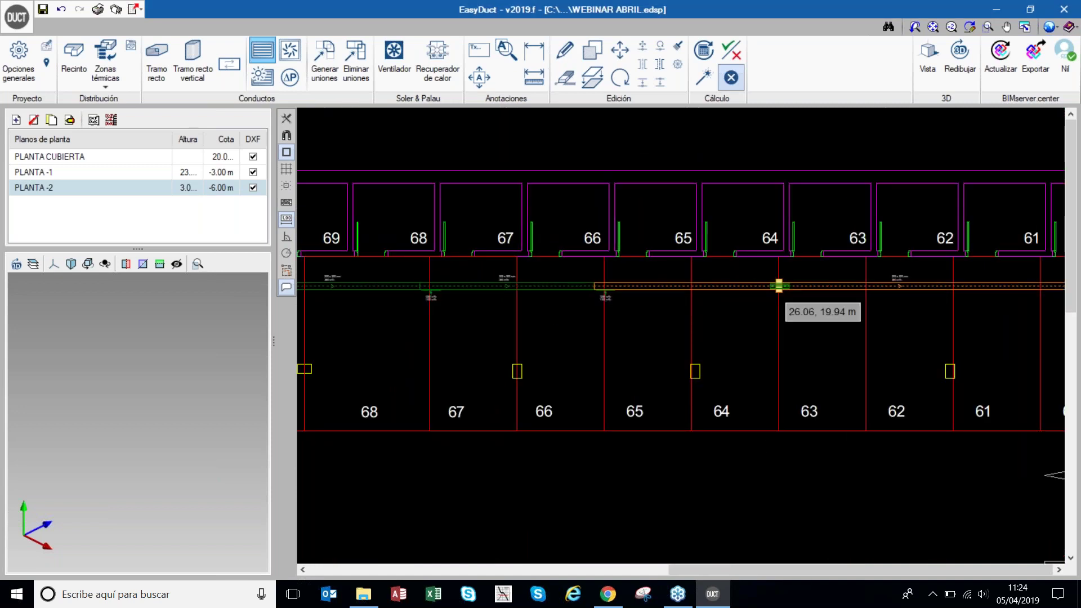
{"action": "left_click", "coordinate": [779, 289]}
{"action": "scroll", "coordinate": [591, 279], "scroll_direction": "down", "scroll_amount": 2}
{"action": "scroll", "coordinate": [485, 292], "scroll_direction": "down", "scroll_amount": 2}
{"action": "scroll", "coordinate": [741, 293], "scroll_direction": "up", "scroll_amount": 2}
{"action": "left_click", "coordinate": [726, 303]}
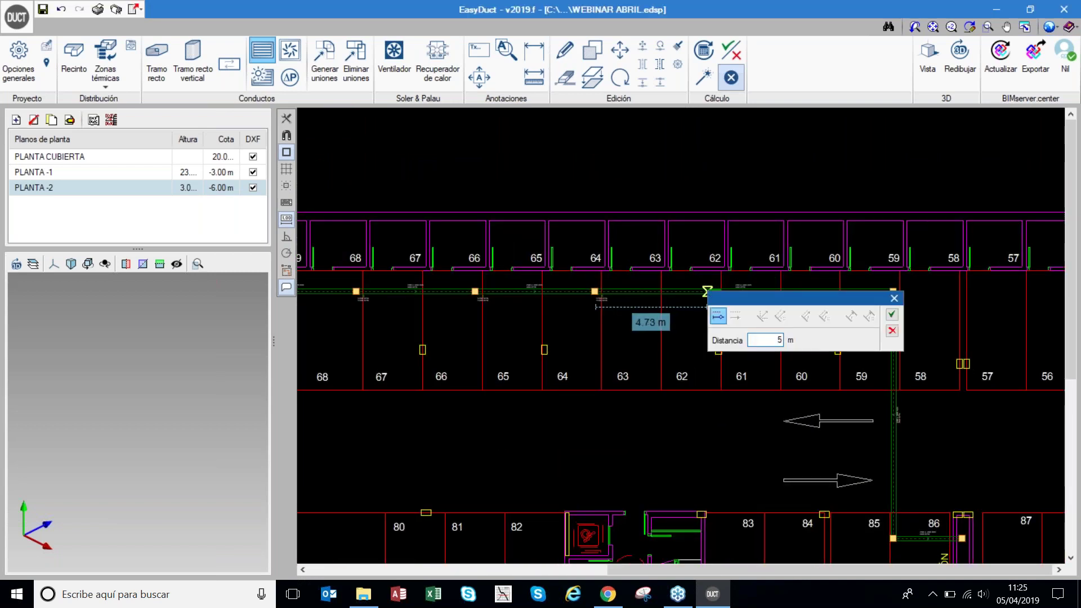
{"action": "key", "text": "Return"}
- Place a grille on the vertical duct leg 1 m from the previous one
{"action": "scroll", "coordinate": [710, 299], "scroll_direction": "up", "scroll_amount": 3}
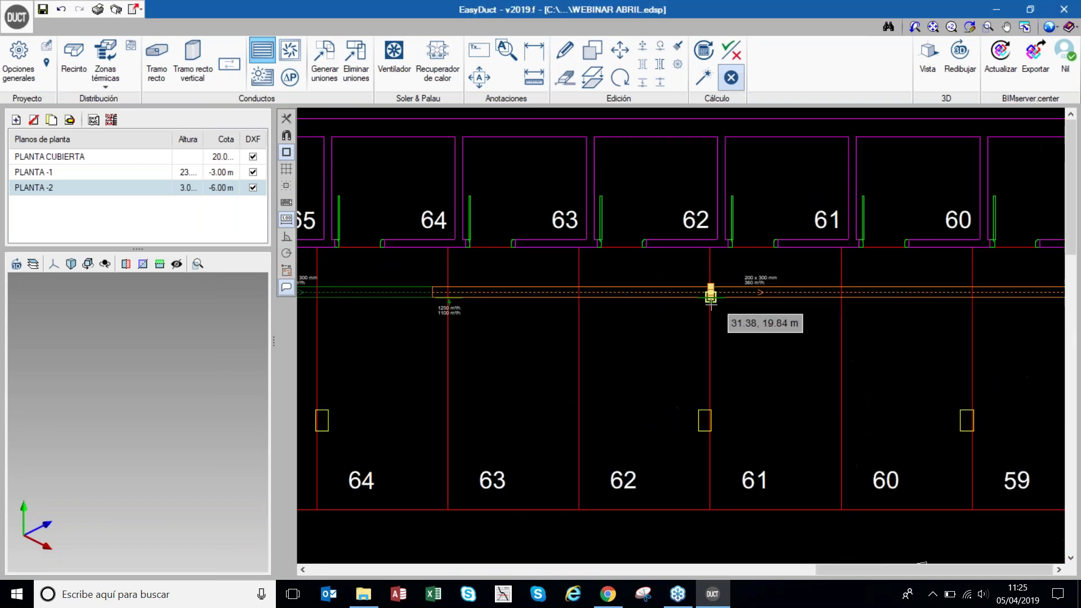
{"action": "scroll", "coordinate": [619, 302], "scroll_direction": "down", "scroll_amount": 3}
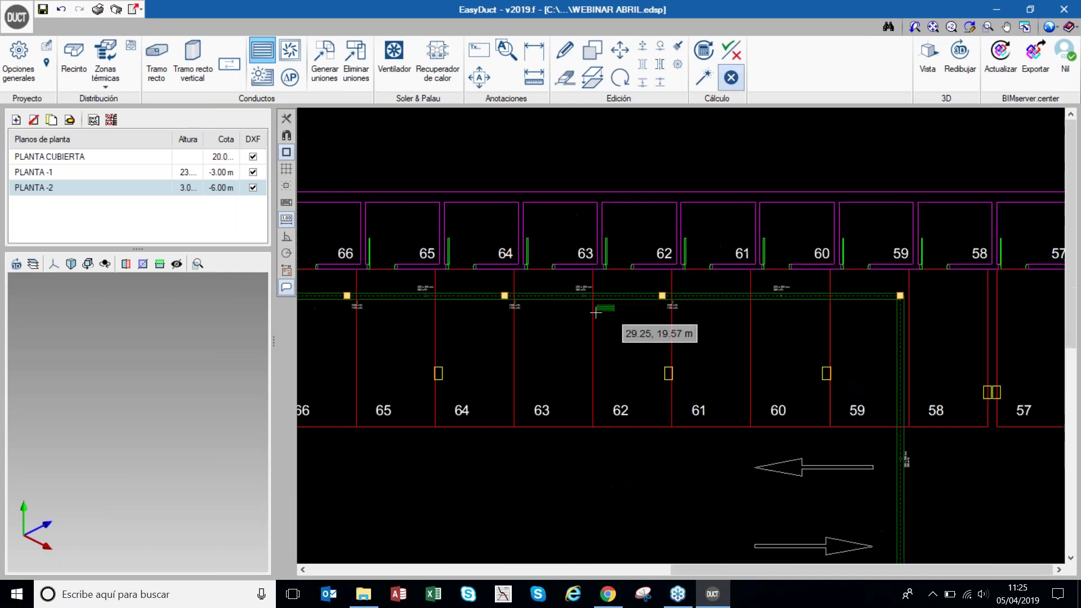
{"action": "left_click", "coordinate": [833, 361]}
{"action": "type", "text": "1"}
{"action": "key", "text": "Return"}
{"action": "scroll", "coordinate": [830, 422], "scroll_direction": "up", "scroll_amount": 3}
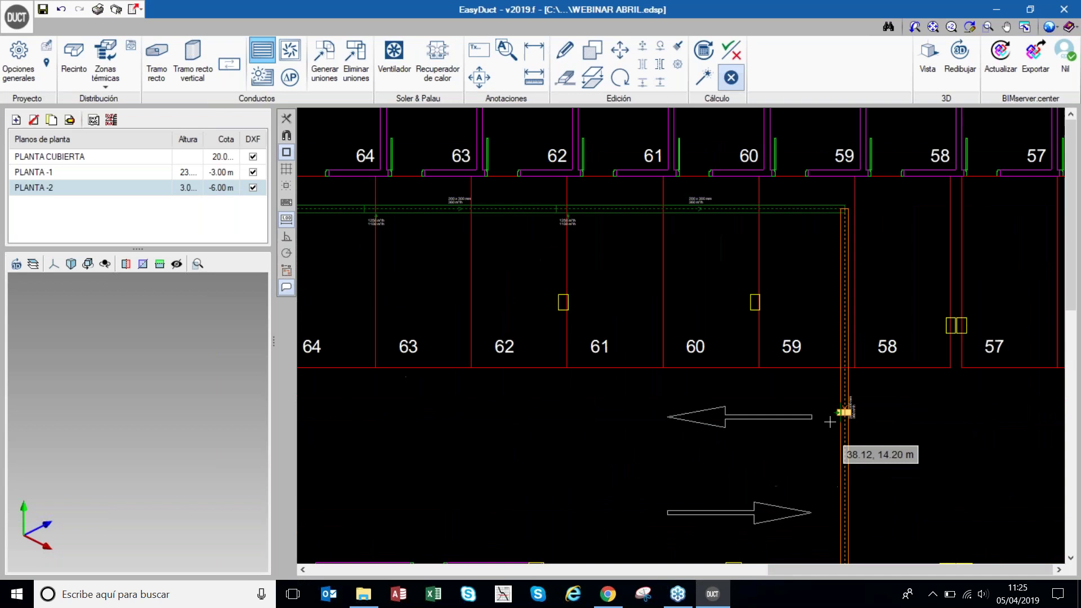
{"action": "scroll", "coordinate": [844, 240], "scroll_direction": "down", "scroll_amount": 4}
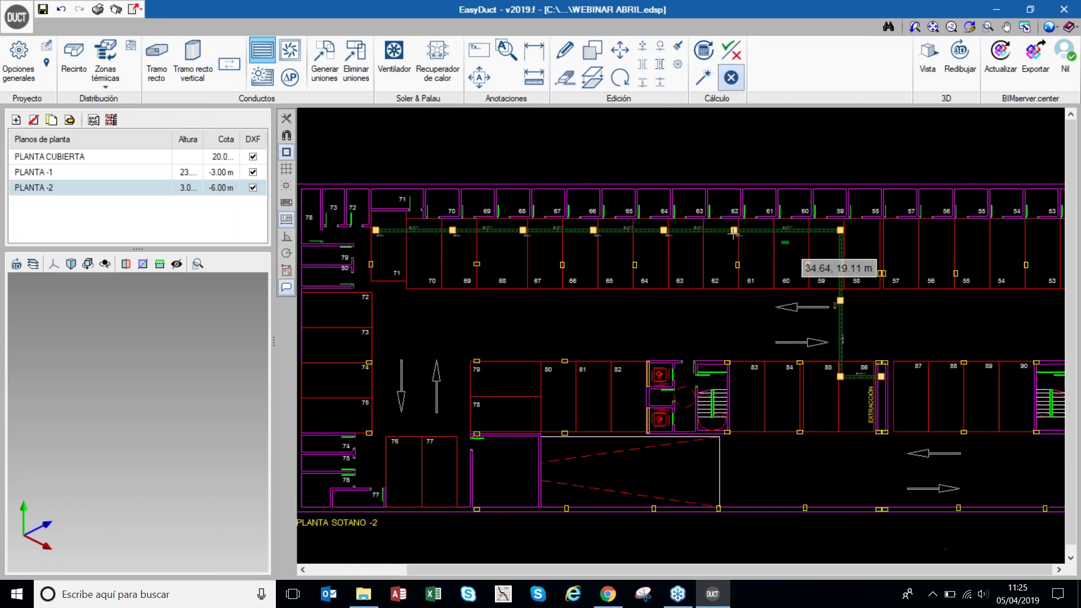
{"action": "scroll", "coordinate": [734, 234], "scroll_direction": "up", "scroll_amount": 2}
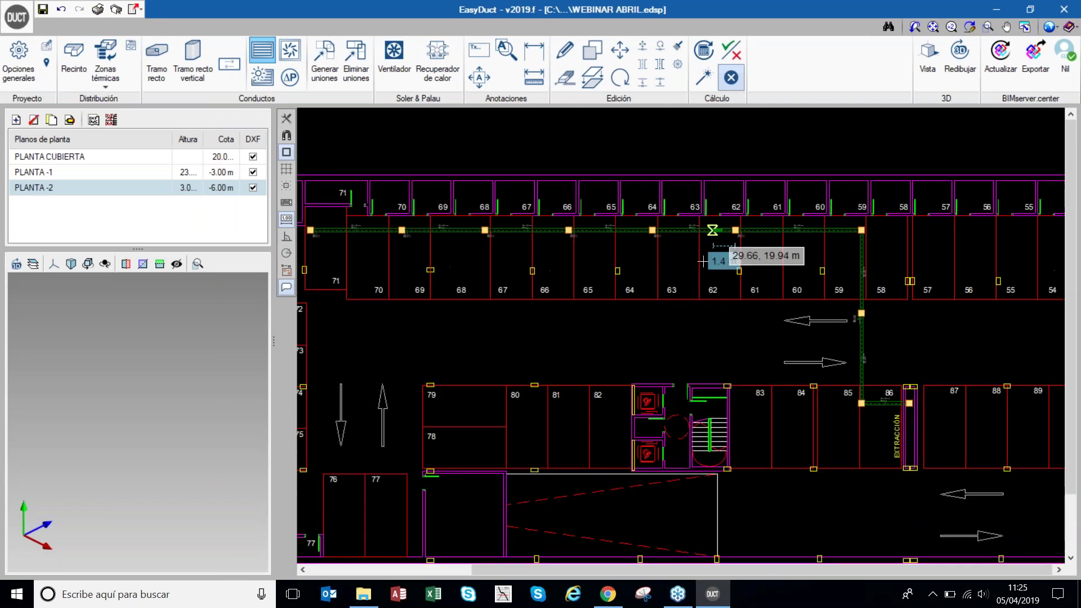
- Inspect a grille's Rejilla dialog without changes, then run Dimensionar on the PLANTA -2 ducts
{"action": "left_click", "coordinate": [652, 277]}
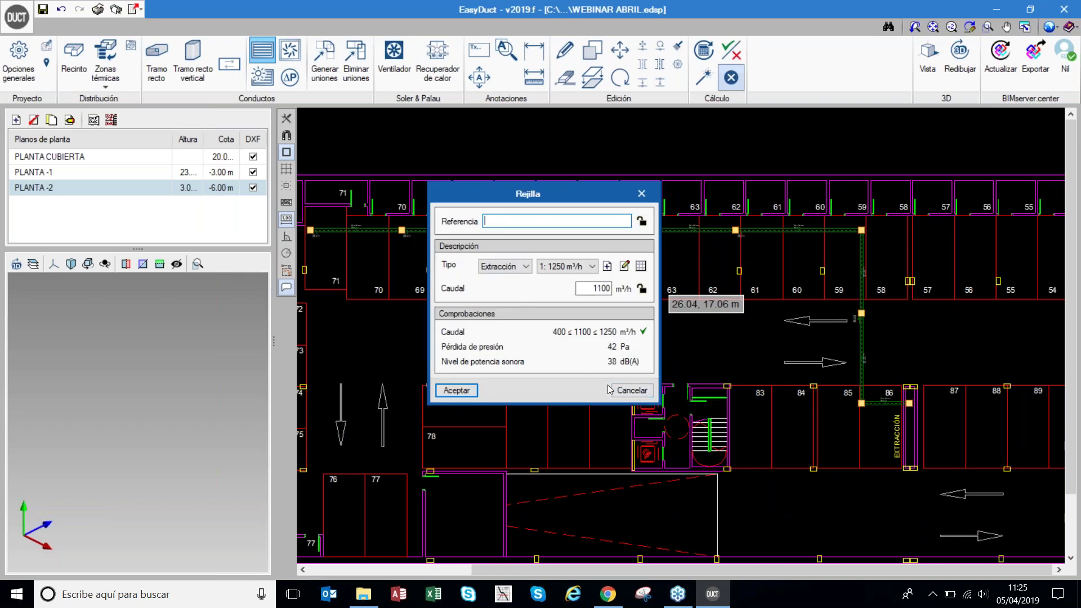
{"action": "left_click", "coordinate": [632, 392]}
{"action": "scroll", "coordinate": [369, 221], "scroll_direction": "up", "scroll_amount": 2}
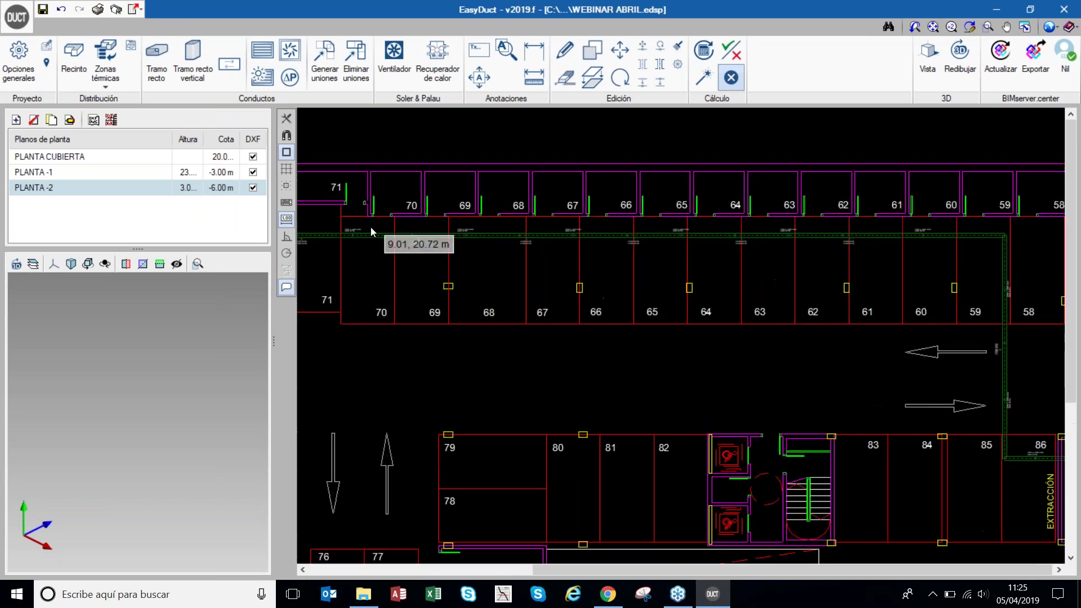
{"action": "scroll", "coordinate": [422, 251], "scroll_direction": "up", "scroll_amount": 3}
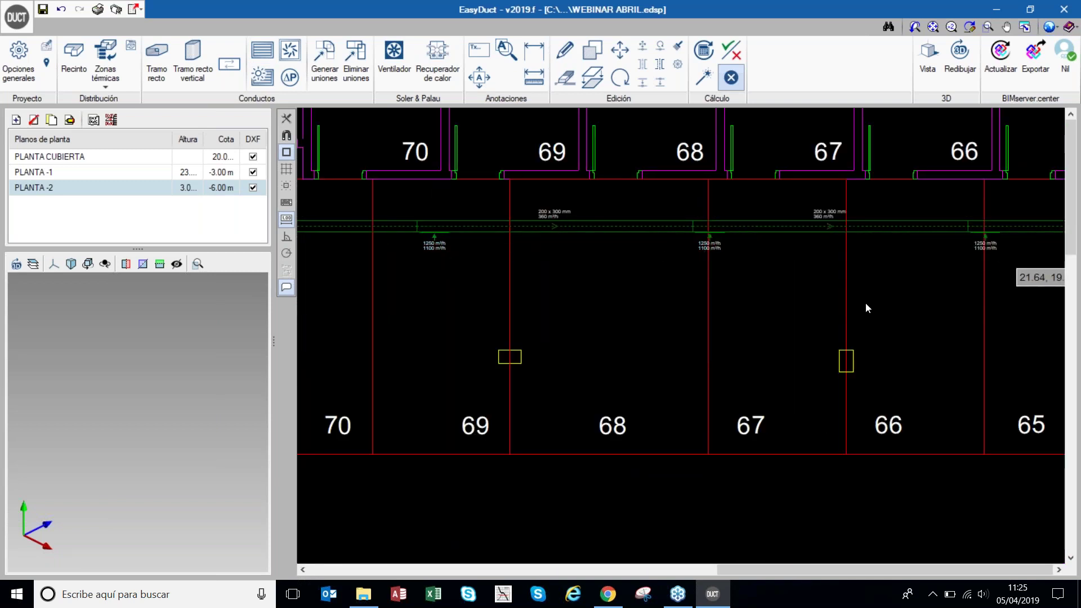
{"action": "scroll", "coordinate": [631, 286], "scroll_direction": "down", "scroll_amount": 5}
{"action": "scroll", "coordinate": [484, 264], "scroll_direction": "down", "scroll_amount": 1}
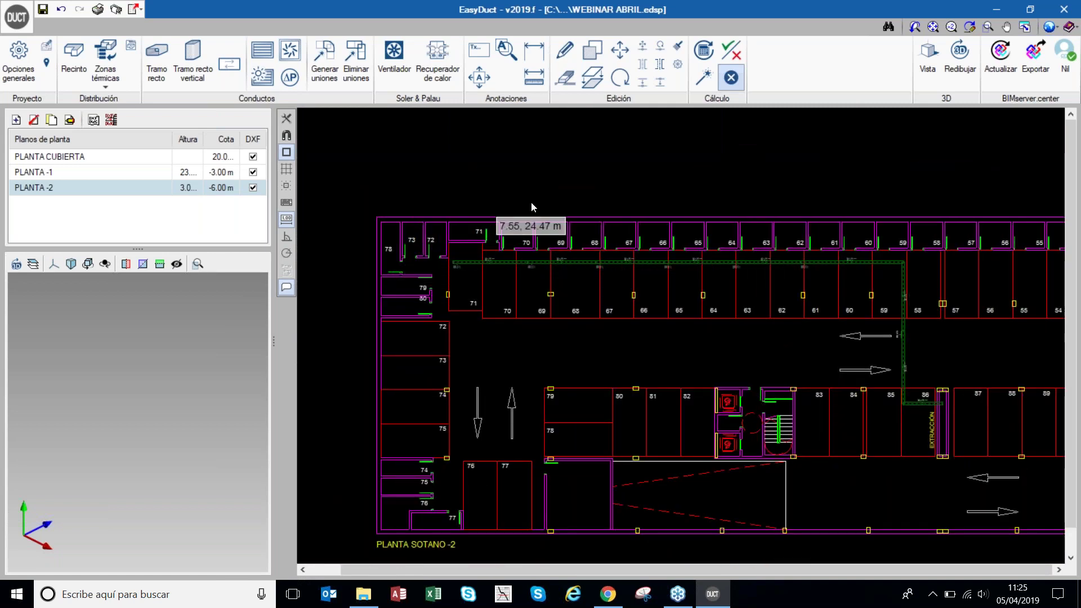
{"action": "left_click", "coordinate": [707, 82]}
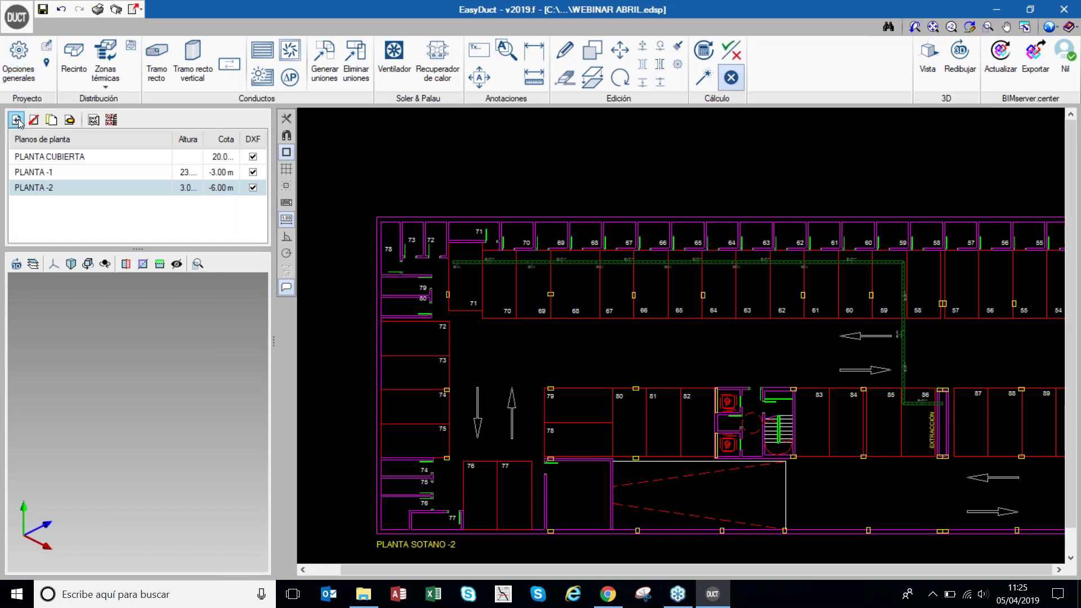
- Set Caída de presión máxima admisible to 3 Pa/m in the duct calculation options
{"action": "left_click", "coordinate": [20, 67]}
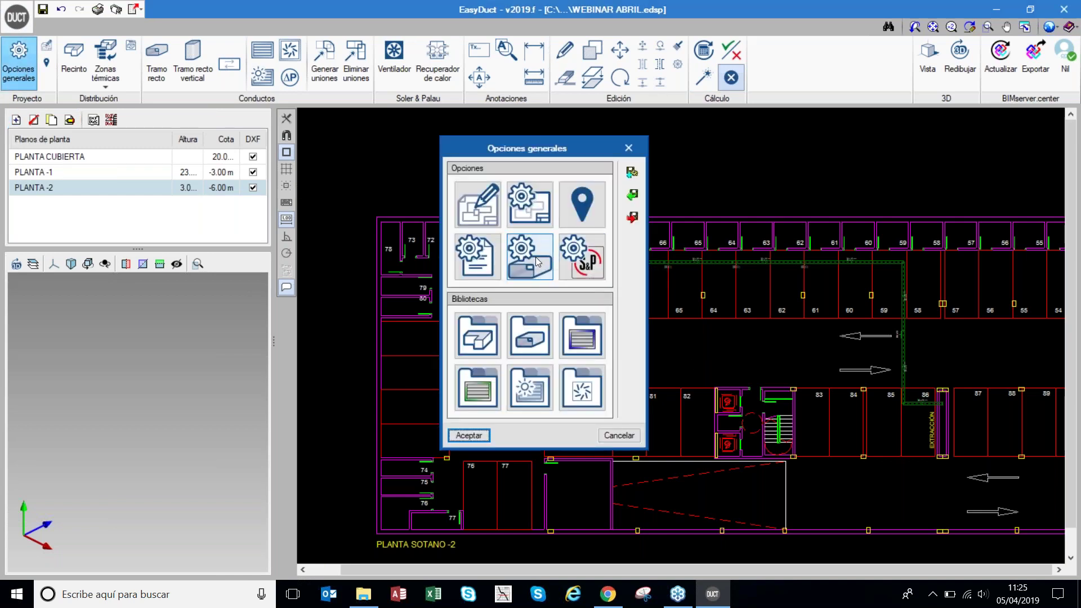
{"action": "left_click", "coordinate": [536, 256]}
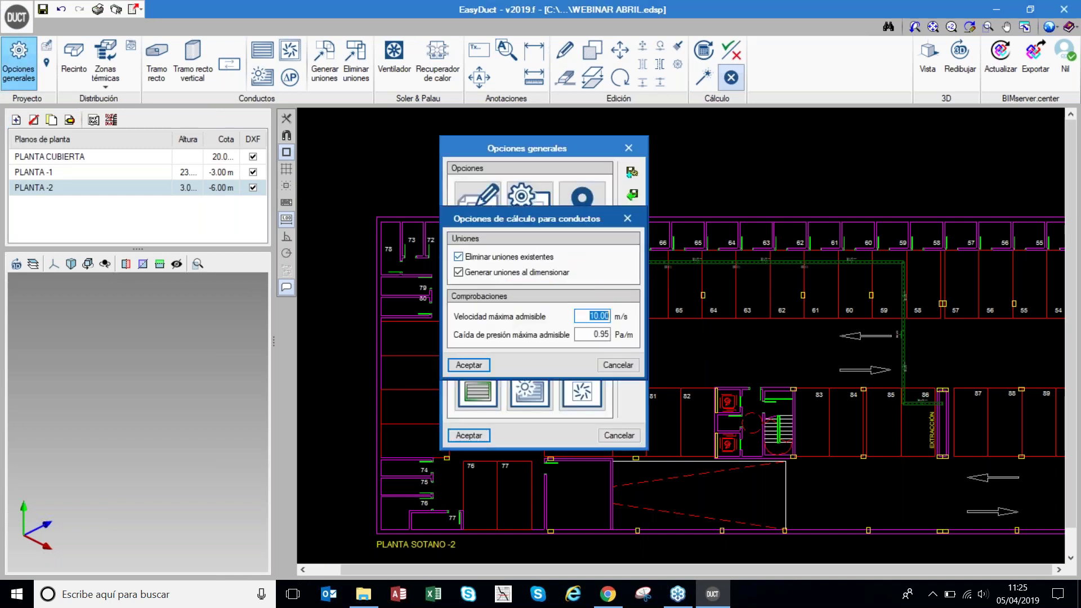
{"action": "left_click", "coordinate": [639, 219]}
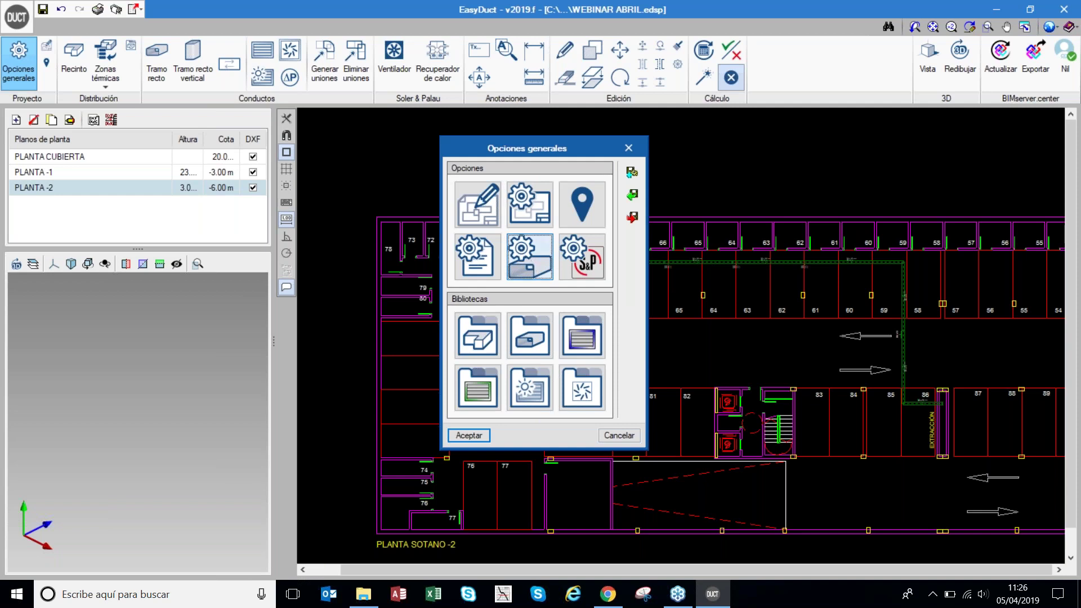
{"action": "left_click", "coordinate": [532, 260]}
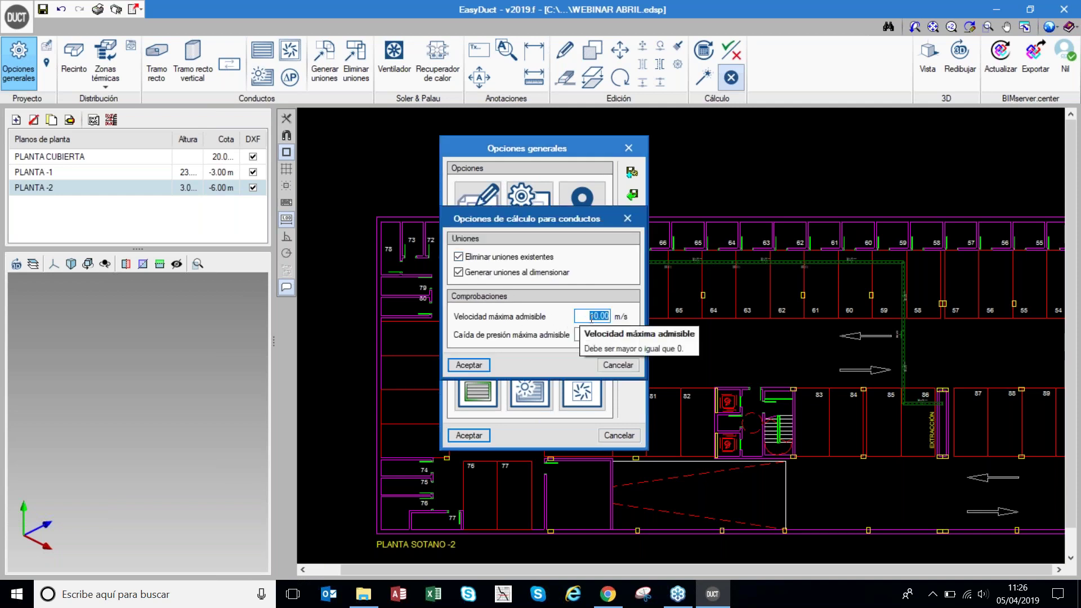
{"action": "key", "text": "Tab"}
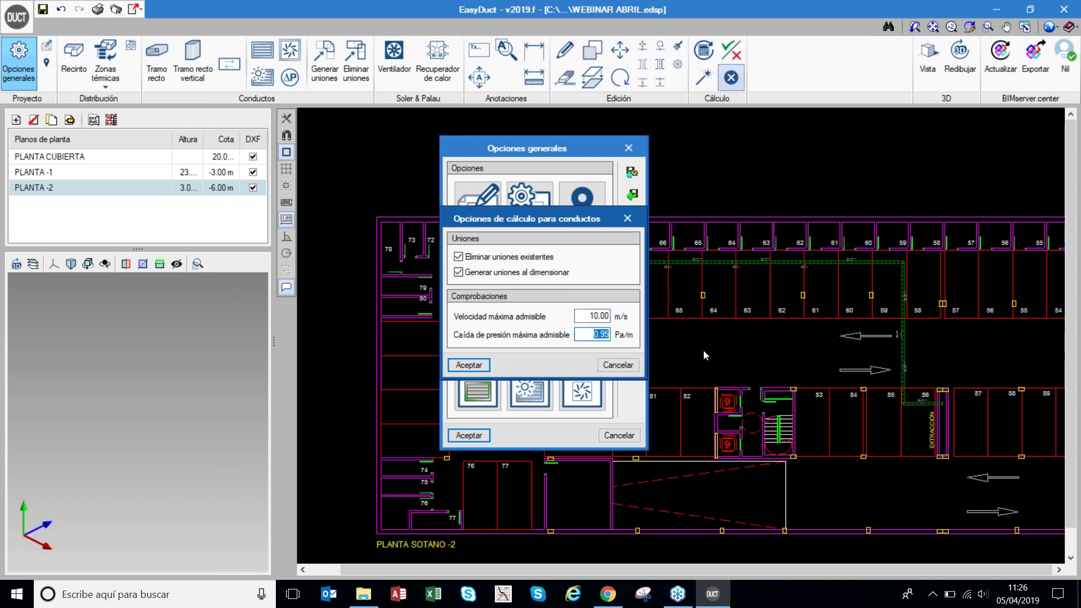
{"action": "type", "text": "3"}
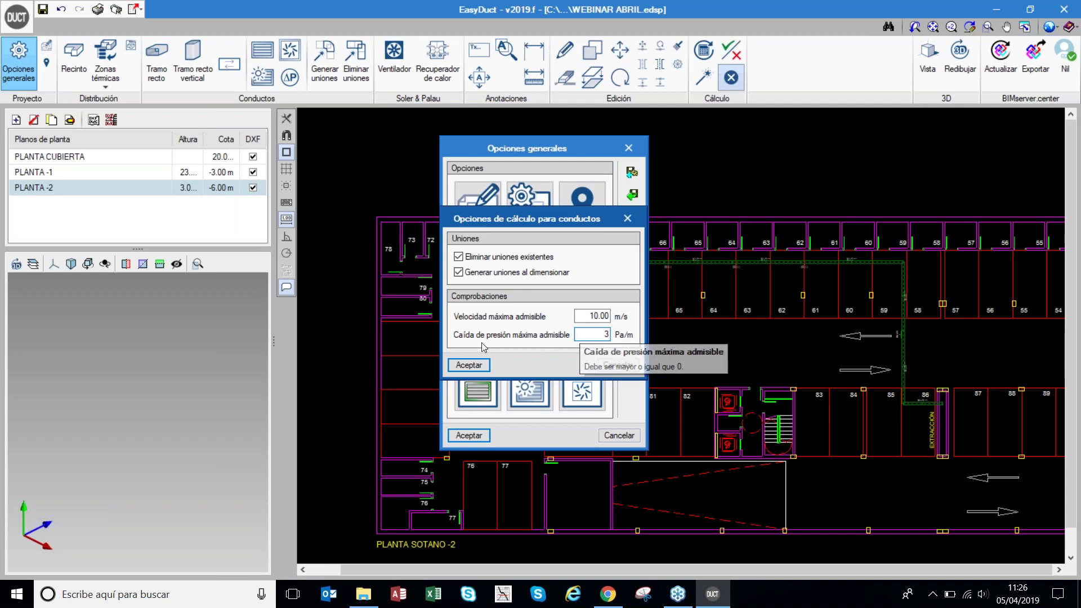
{"action": "left_click", "coordinate": [469, 365]}
{"action": "left_click", "coordinate": [481, 438]}
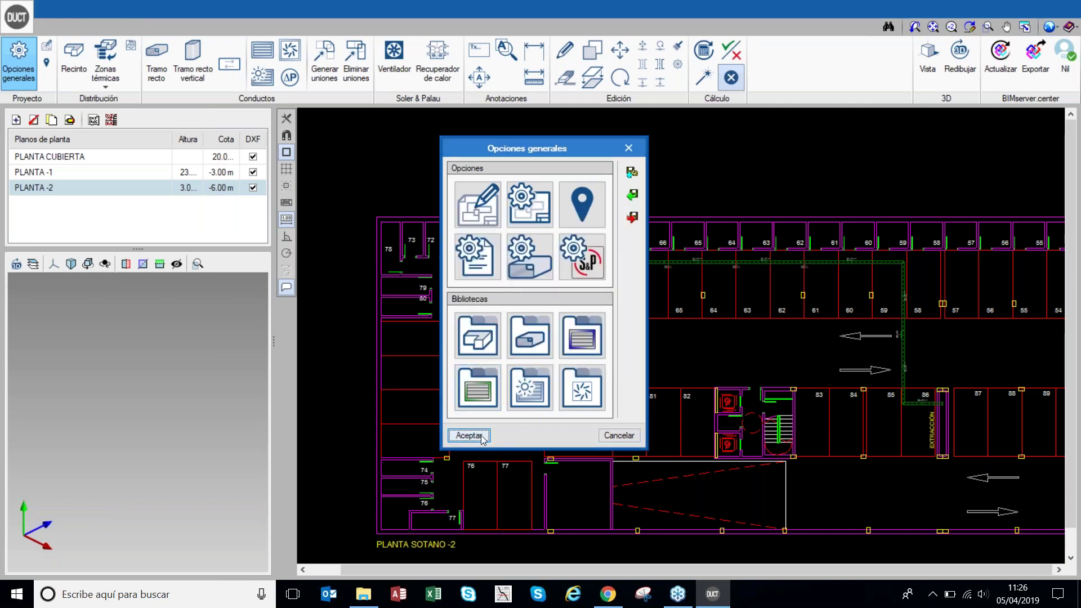
- Size all PLANTA -2 extraction ducts with Dimensionar and check the results on ducts 13 and 11
{"action": "left_click", "coordinate": [705, 79]}
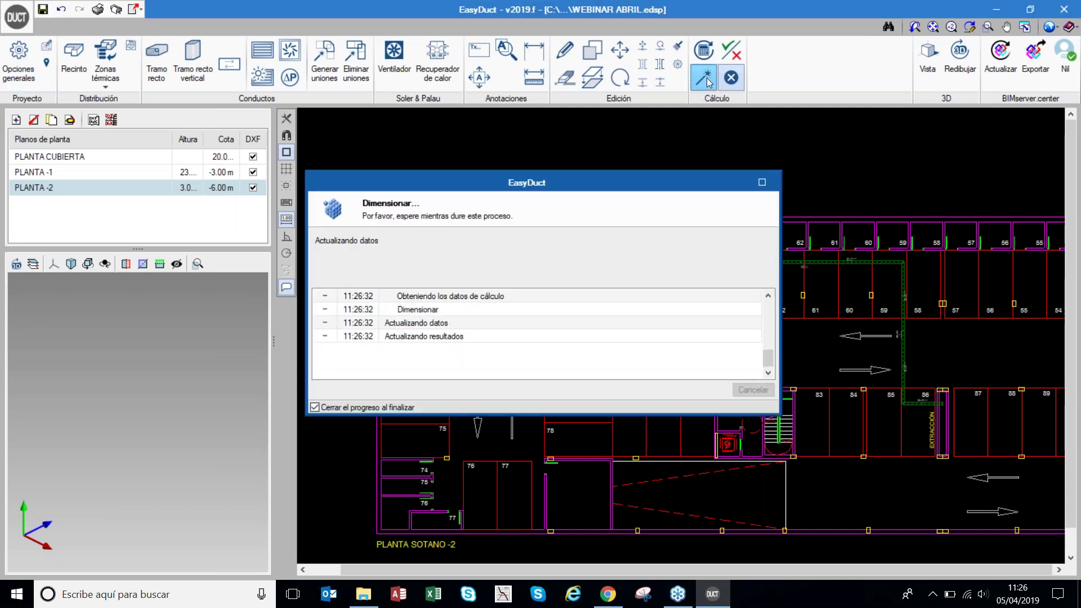
{"action": "scroll", "coordinate": [529, 254], "scroll_direction": "up", "scroll_amount": 3}
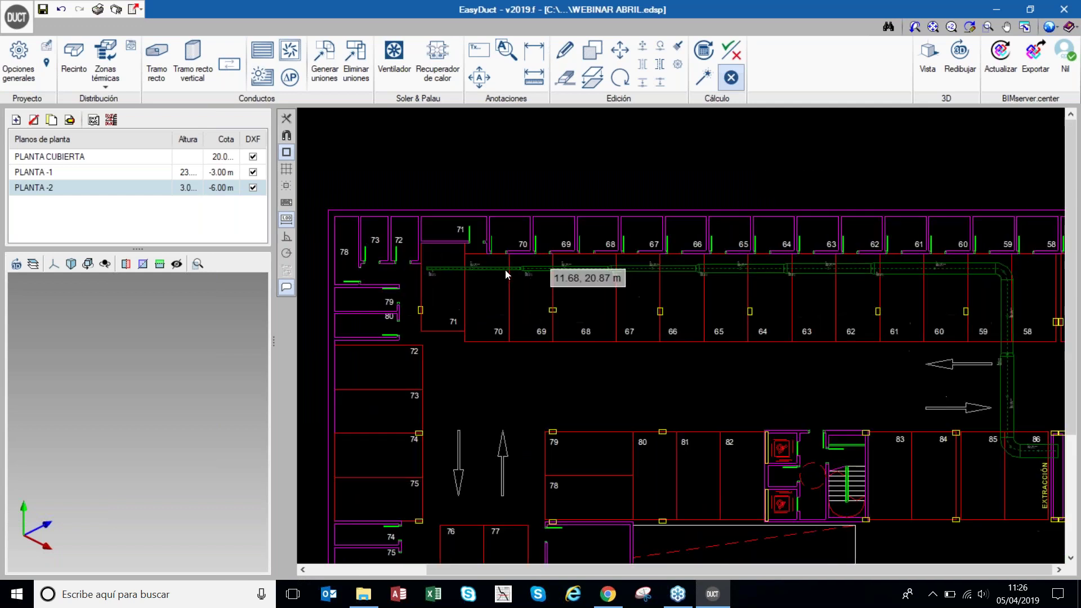
{"action": "scroll", "coordinate": [873, 302], "scroll_direction": "up", "scroll_amount": 8}
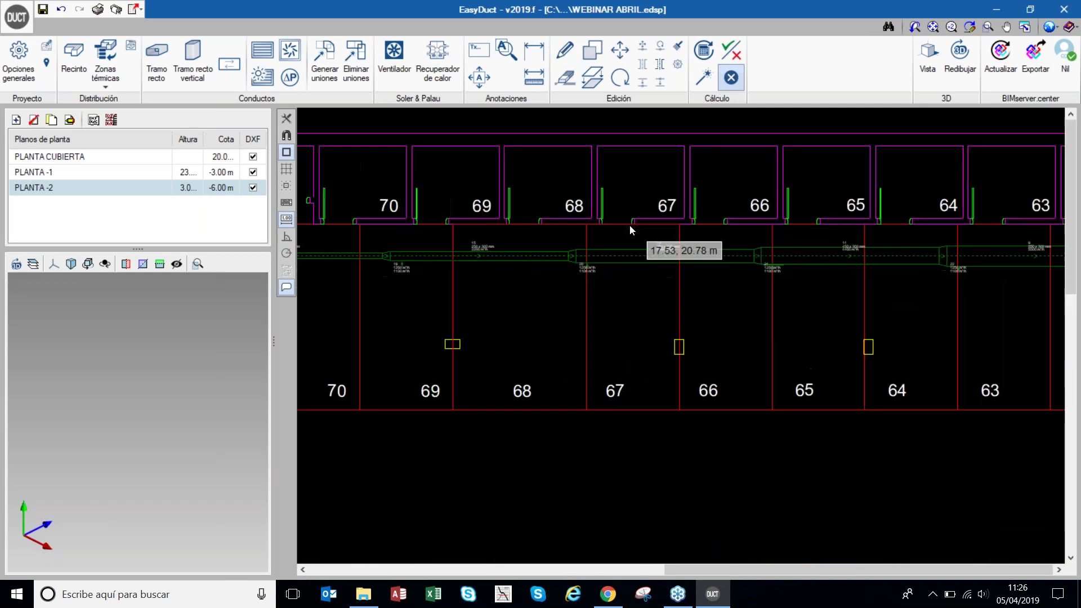
{"action": "mouse_move", "coordinate": [688, 271]}
{"action": "scroll", "coordinate": [689, 272], "scroll_direction": "up", "scroll_amount": 1}
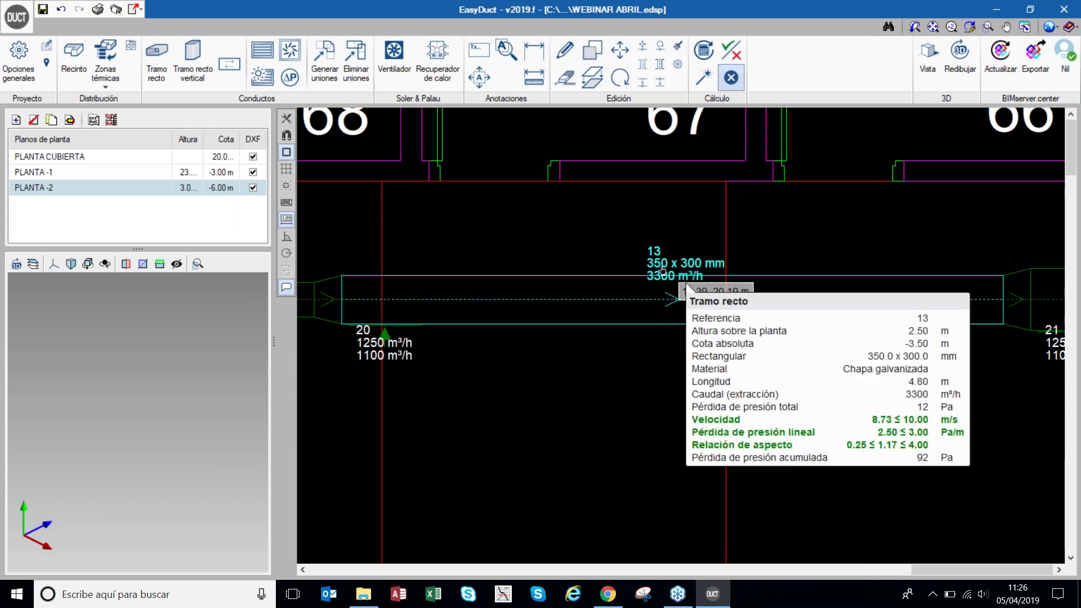
{"action": "scroll", "coordinate": [584, 276], "scroll_direction": "down", "scroll_amount": 3}
{"action": "scroll", "coordinate": [583, 275], "scroll_direction": "down", "scroll_amount": 1}
{"action": "scroll", "coordinate": [941, 275], "scroll_direction": "up", "scroll_amount": 5}
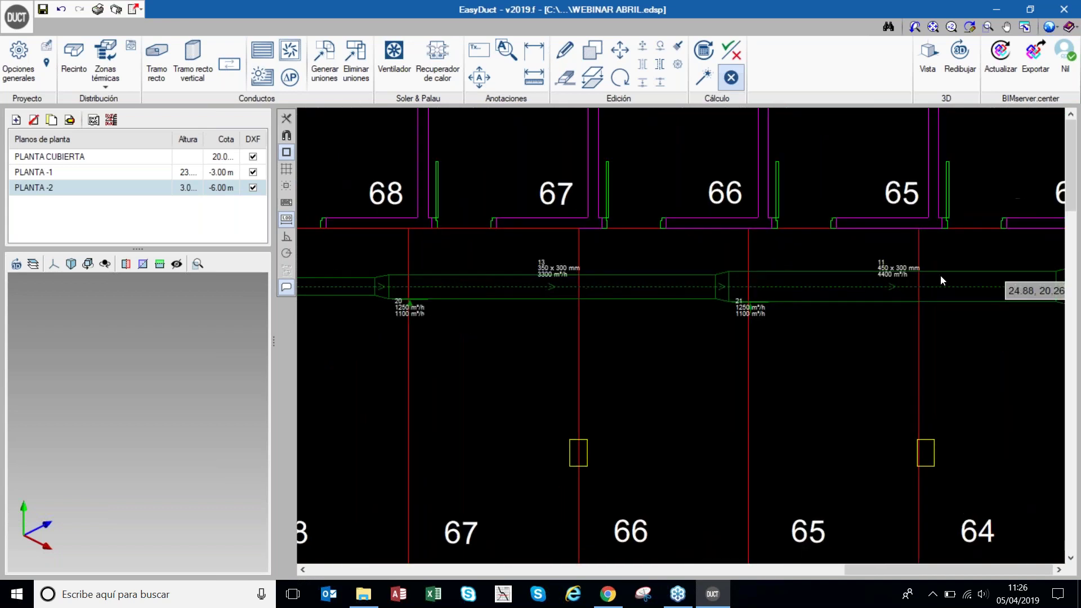
{"action": "mouse_move", "coordinate": [914, 282]}
{"action": "scroll", "coordinate": [854, 272], "scroll_direction": "down", "scroll_amount": 3}
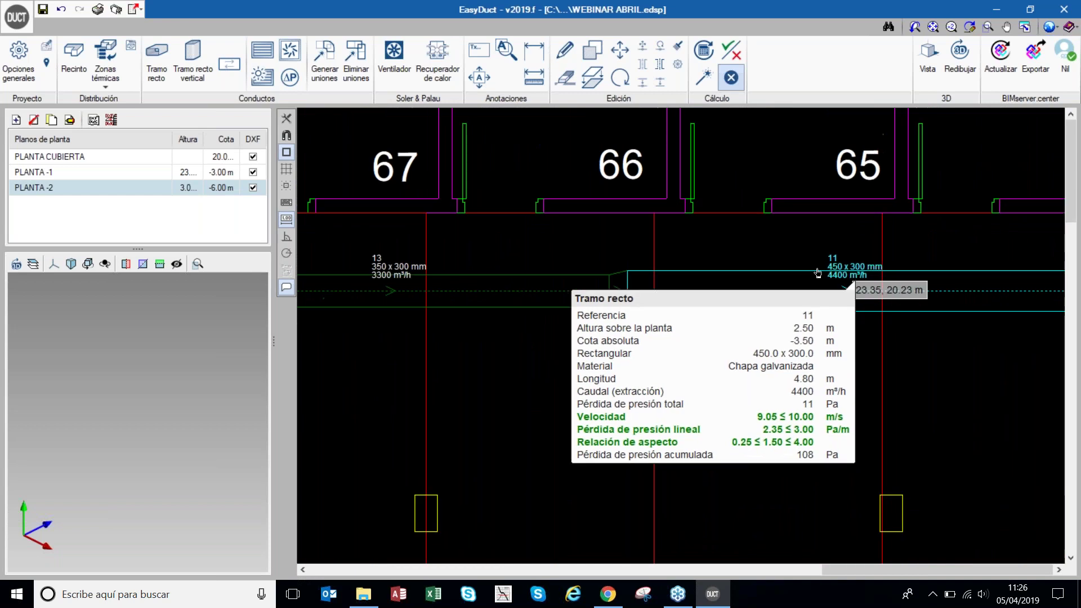
{"action": "scroll", "coordinate": [598, 276], "scroll_direction": "up", "scroll_amount": 3}
- Confirm duct 9 passes at 550 × 300 mm, 9.26 m/s and 2.24 Pa/m, then bring up the 3D view
{"action": "mouse_move", "coordinate": [600, 281]}
{"action": "scroll", "coordinate": [599, 281], "scroll_direction": "down", "scroll_amount": 5}
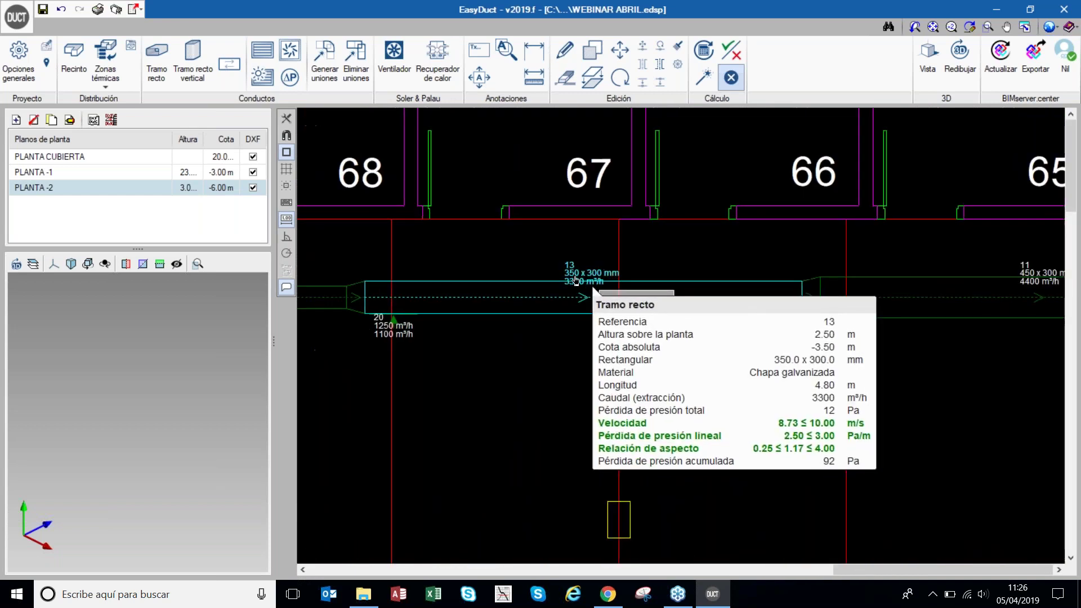
{"action": "scroll", "coordinate": [935, 282], "scroll_direction": "up", "scroll_amount": 2}
{"action": "scroll", "coordinate": [892, 283], "scroll_direction": "up", "scroll_amount": 4}
{"action": "mouse_move", "coordinate": [765, 299]}
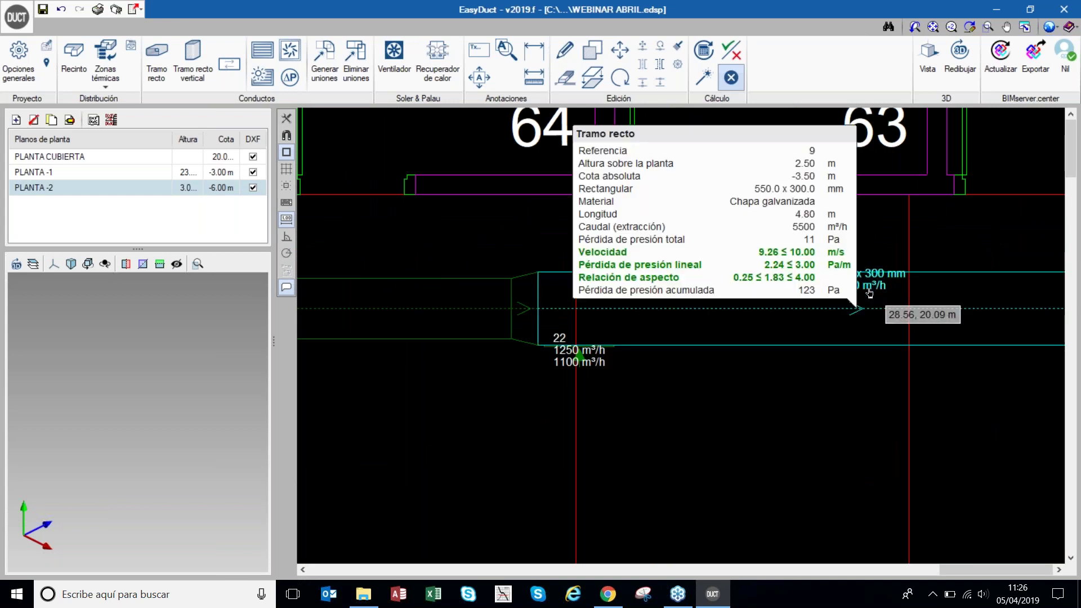
{"action": "scroll", "coordinate": [704, 304], "scroll_direction": "down", "scroll_amount": 3}
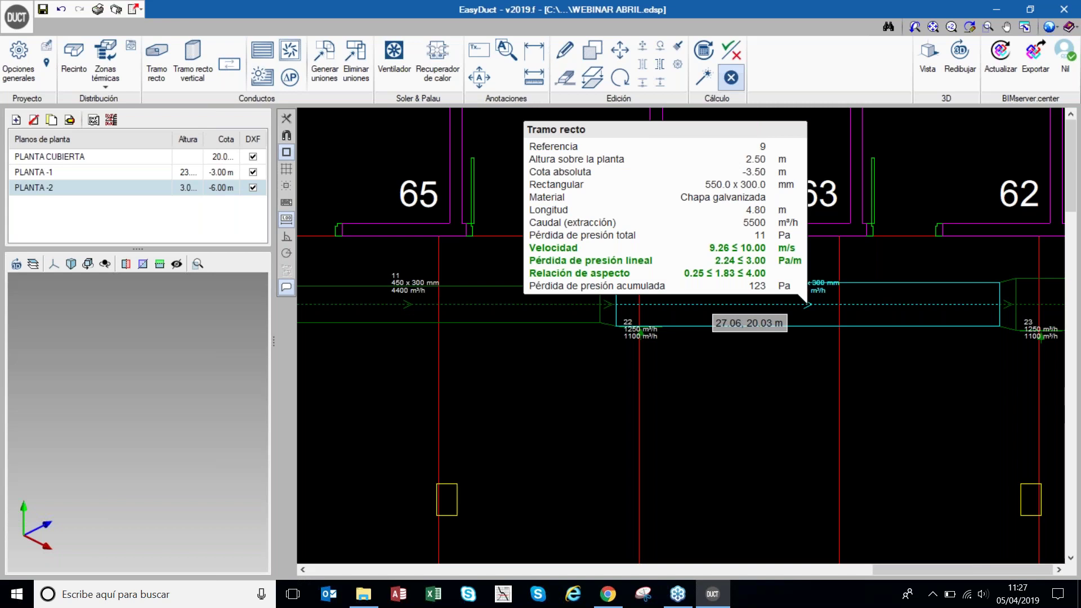
{"action": "scroll", "coordinate": [597, 265], "scroll_direction": "down", "scroll_amount": 5}
{"action": "scroll", "coordinate": [637, 216], "scroll_direction": "down", "scroll_amount": 1}
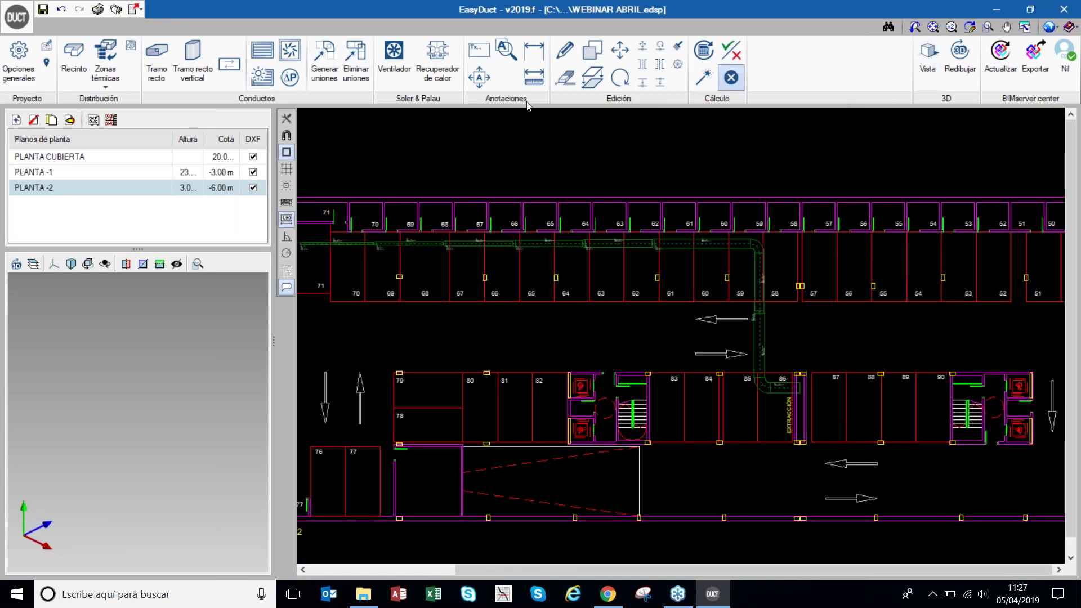
{"action": "left_click", "coordinate": [16, 264]}
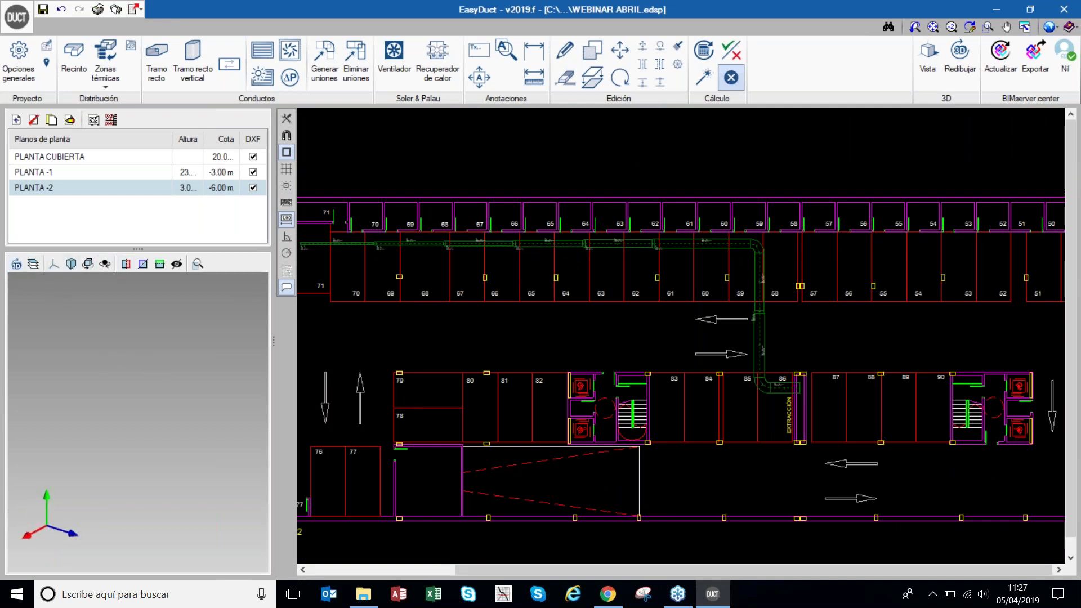
{"action": "left_click", "coordinate": [931, 67]}
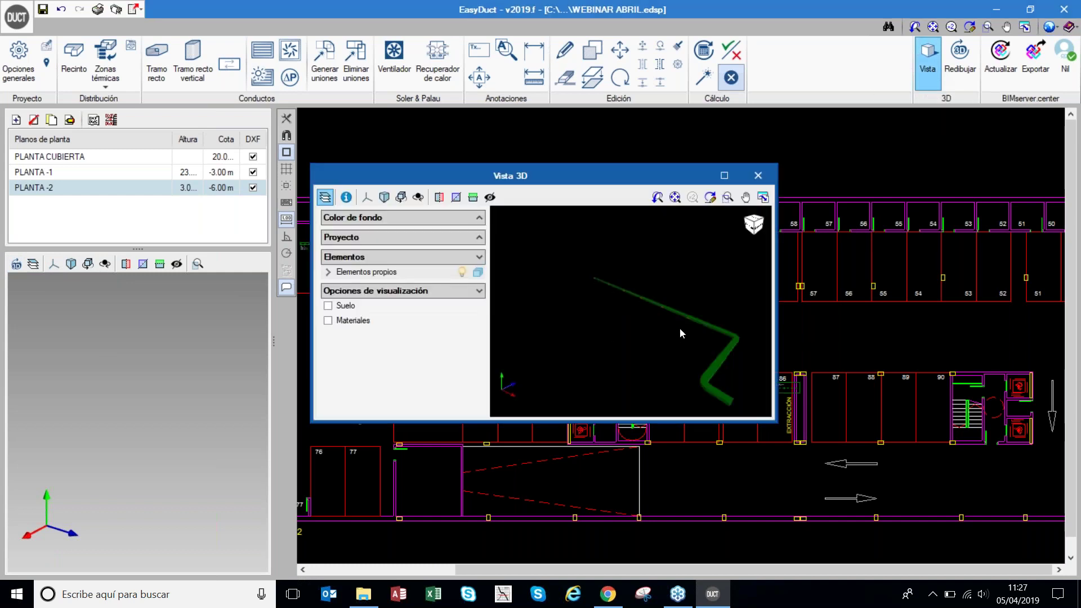
- Zoom and orbit the 3D duct view to inspect the run, then close it
{"action": "scroll", "coordinate": [627, 303], "scroll_direction": "up", "scroll_amount": 8}
{"action": "scroll", "coordinate": [580, 282], "scroll_direction": "up", "scroll_amount": 1}
{"action": "scroll", "coordinate": [580, 281], "scroll_direction": "down", "scroll_amount": 6}
{"action": "mouse_move", "coordinate": [639, 324]}
{"action": "middle_mouse_down"}
{"action": "mouse_move", "coordinate": [687, 324]}
{"action": "mouse_move", "coordinate": [640, 348]}
{"action": "middle_mouse_up"}
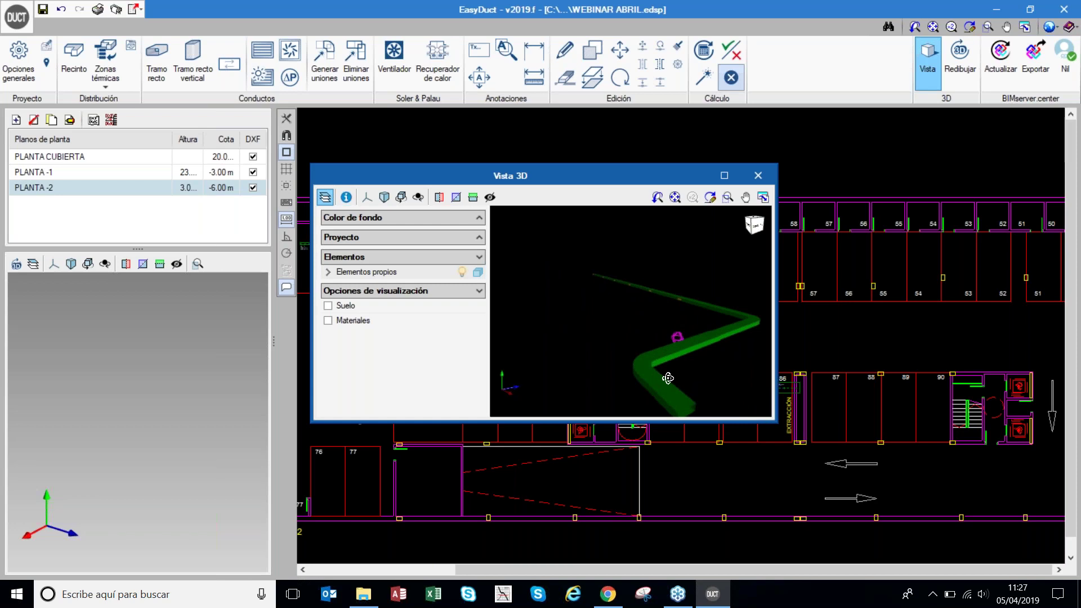
{"action": "scroll", "coordinate": [671, 388], "scroll_direction": "up", "scroll_amount": 3}
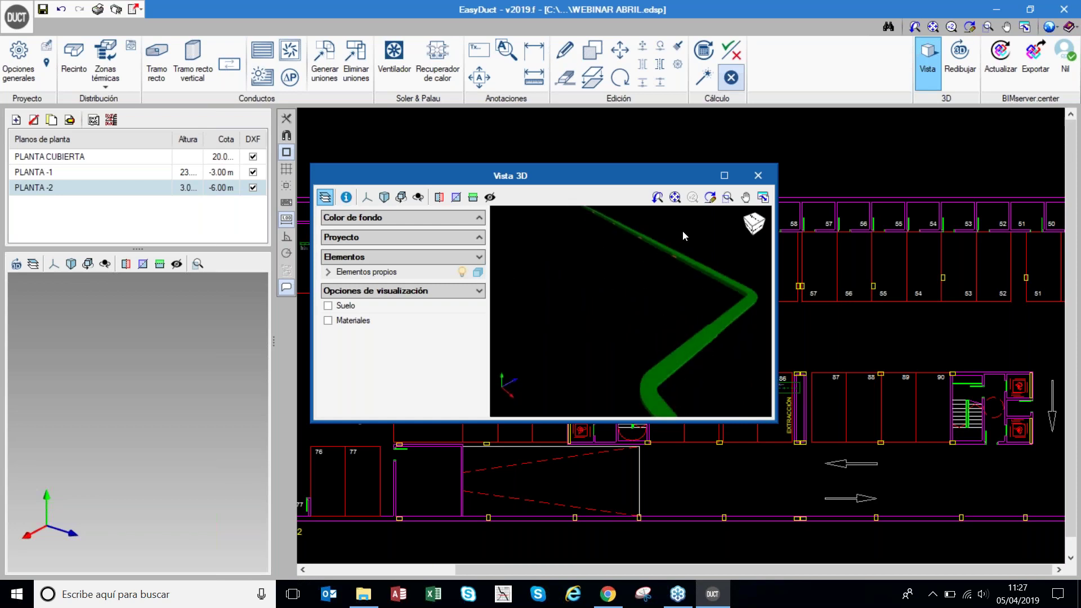
{"action": "left_click", "coordinate": [758, 176]}
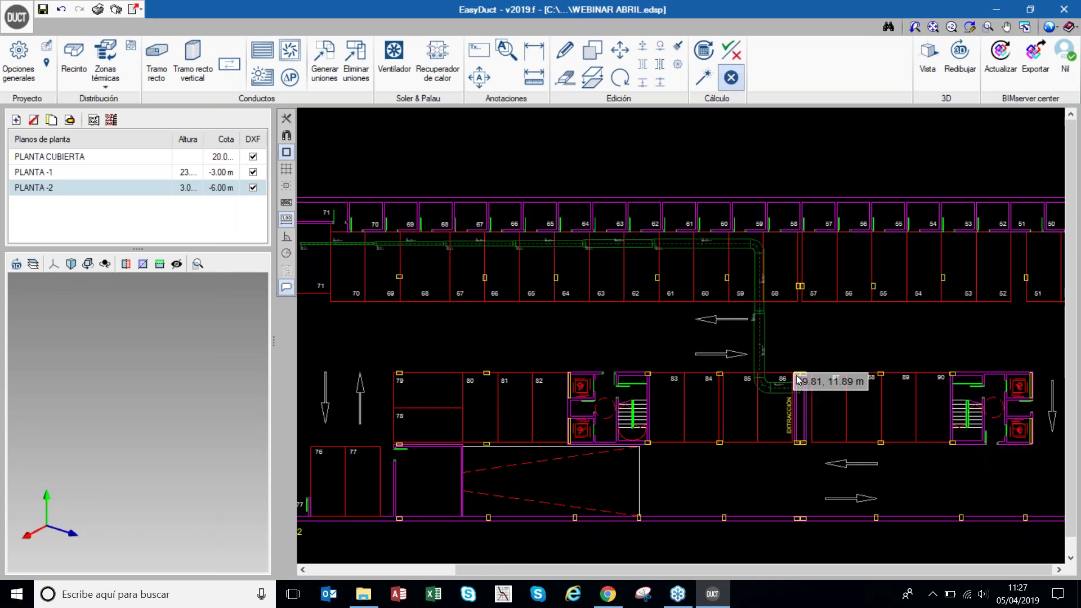
- Look over the sized PLANTA -2 run from room 71 to the EXTRACCIÓN shaft
{"action": "scroll", "coordinate": [853, 399], "scroll_direction": "down", "scroll_amount": 2}
{"action": "mouse_move", "coordinate": [502, 279]}
{"action": "scroll", "coordinate": [502, 280], "scroll_direction": "up", "scroll_amount": 4}
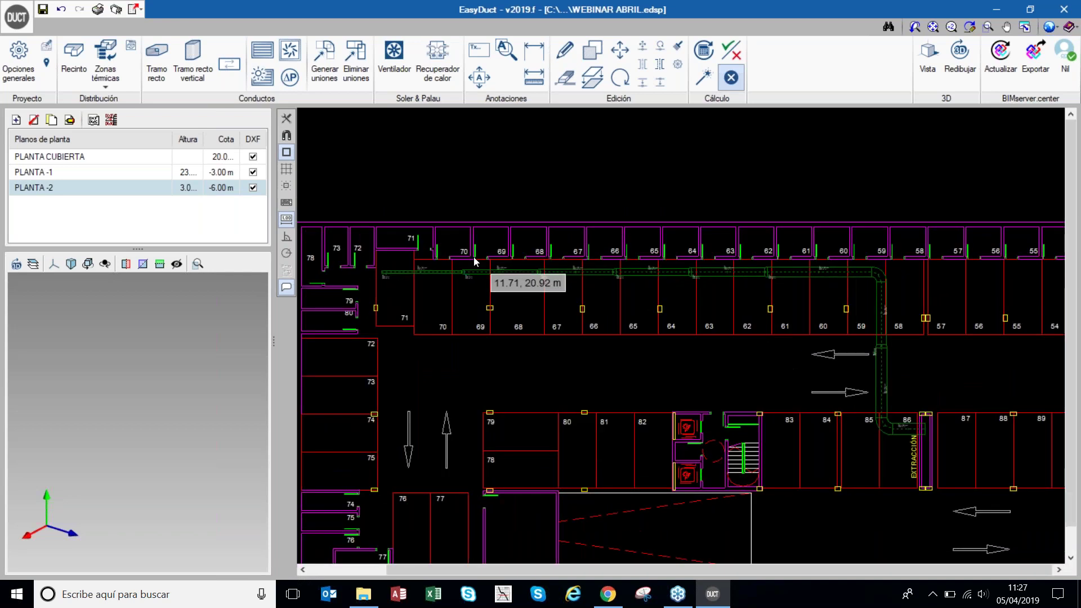
{"action": "scroll", "coordinate": [477, 259], "scroll_direction": "down", "scroll_amount": 3}
{"action": "mouse_move", "coordinate": [806, 387]}
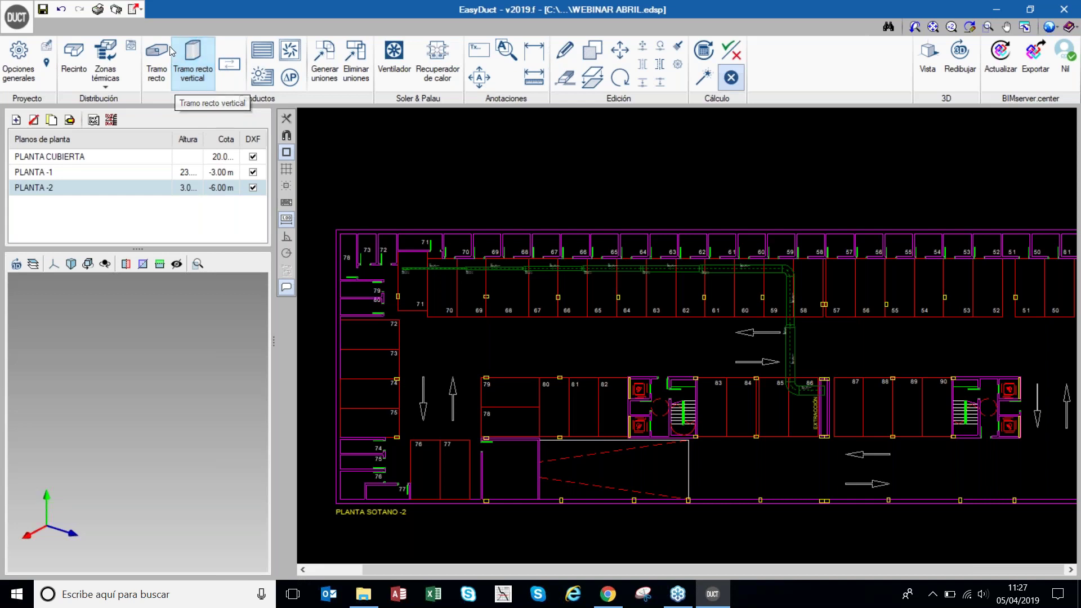
- Set a vertical duct from 2.5 m on PLANTA -2 to 0 on PLANTA CUBIERTA, carrying extraction airflow
{"action": "left_click", "coordinate": [195, 62]}
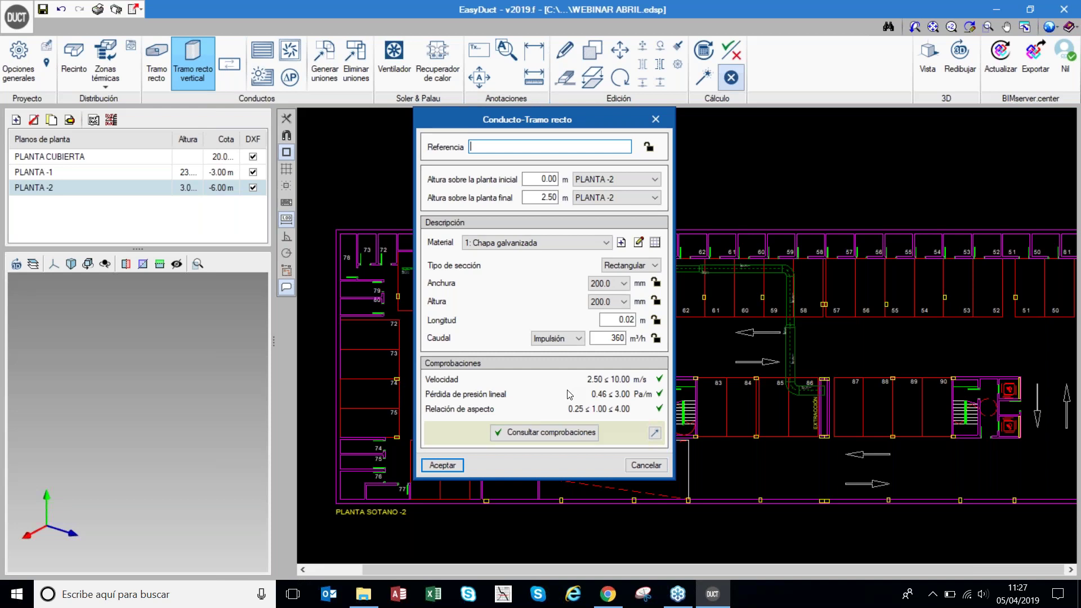
{"action": "left_click", "coordinate": [557, 180]}
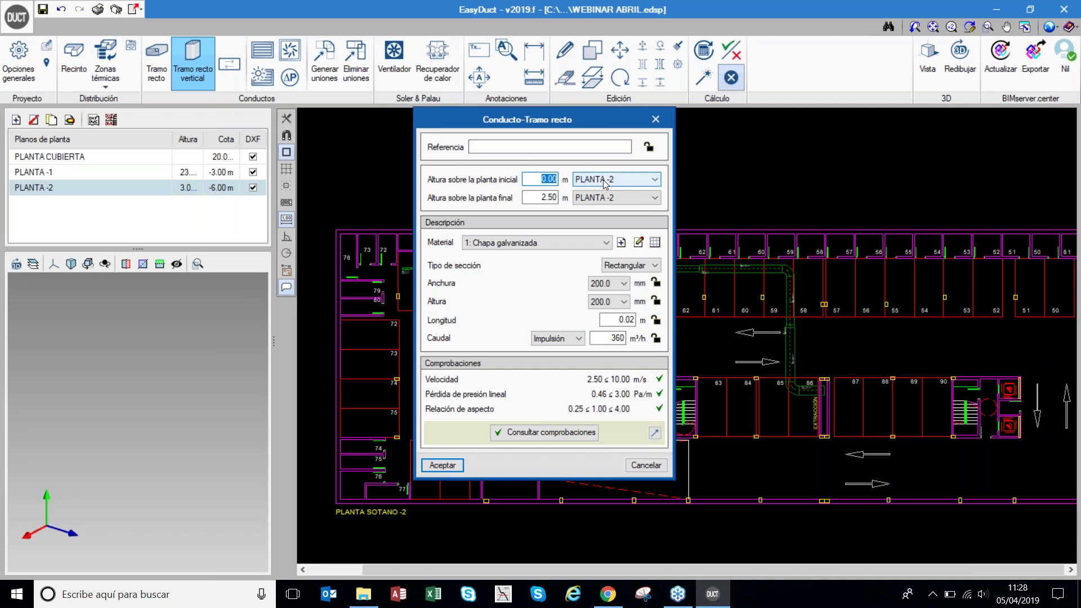
{"action": "type", "text": "2.5"}
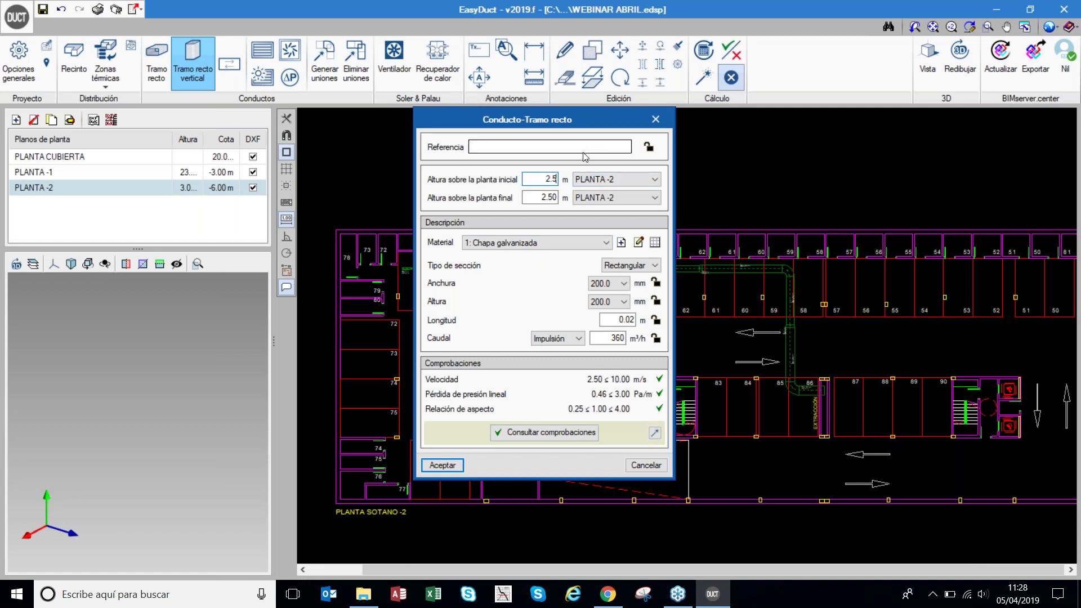
{"action": "left_click", "coordinate": [541, 197]}
{"action": "type", "text": "0"}
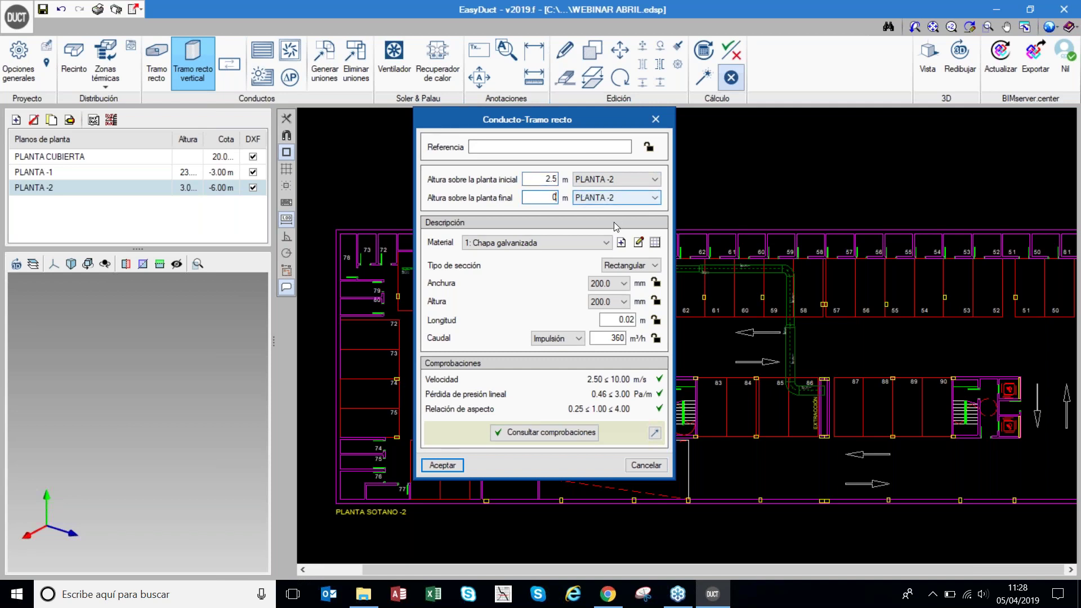
{"action": "left_click", "coordinate": [631, 197]}
{"action": "left_click", "coordinate": [620, 209]}
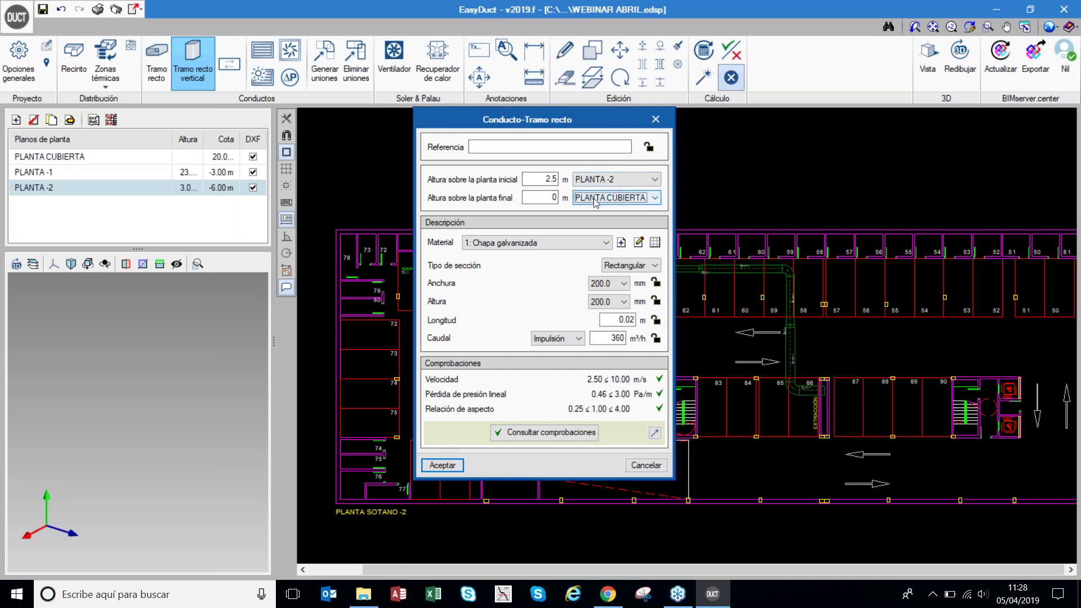
{"action": "left_click", "coordinate": [576, 340]}
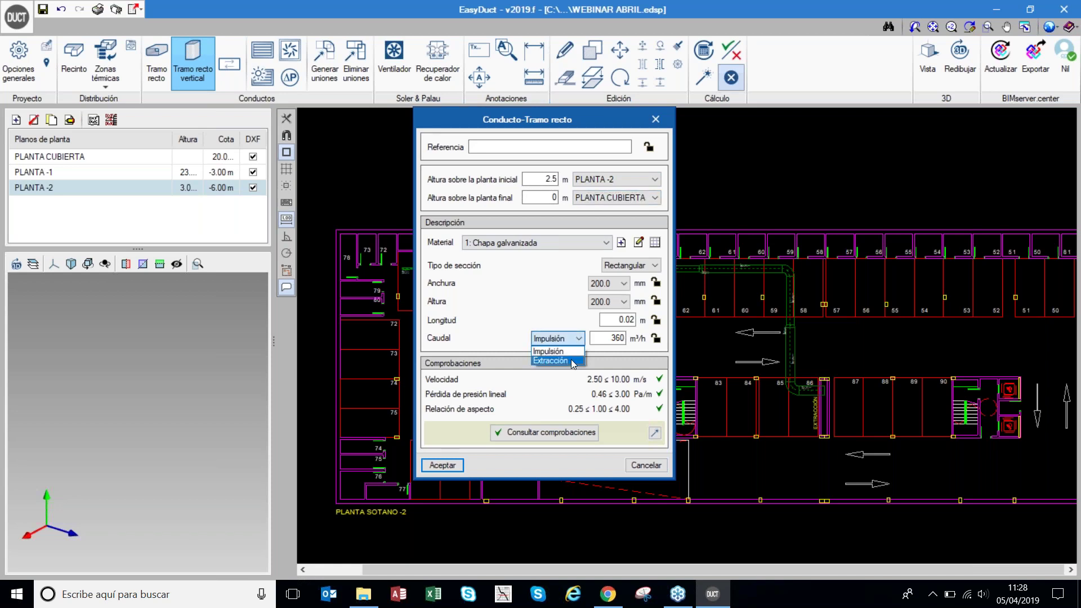
{"action": "left_click", "coordinate": [573, 361]}
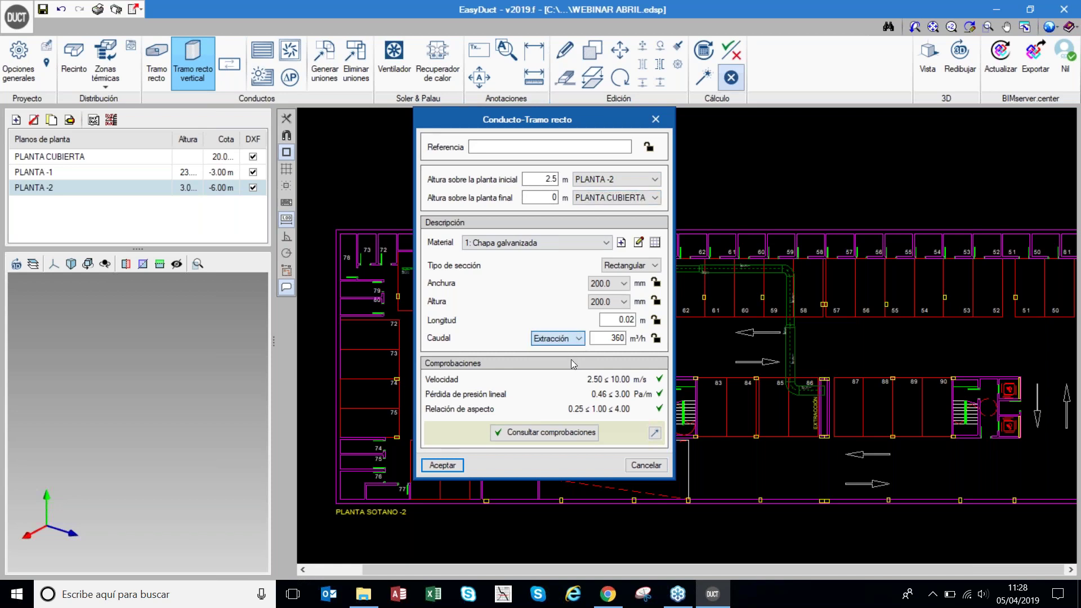
{"action": "left_click", "coordinate": [442, 465]}
{"action": "scroll", "coordinate": [811, 394], "scroll_direction": "up", "scroll_amount": 5}
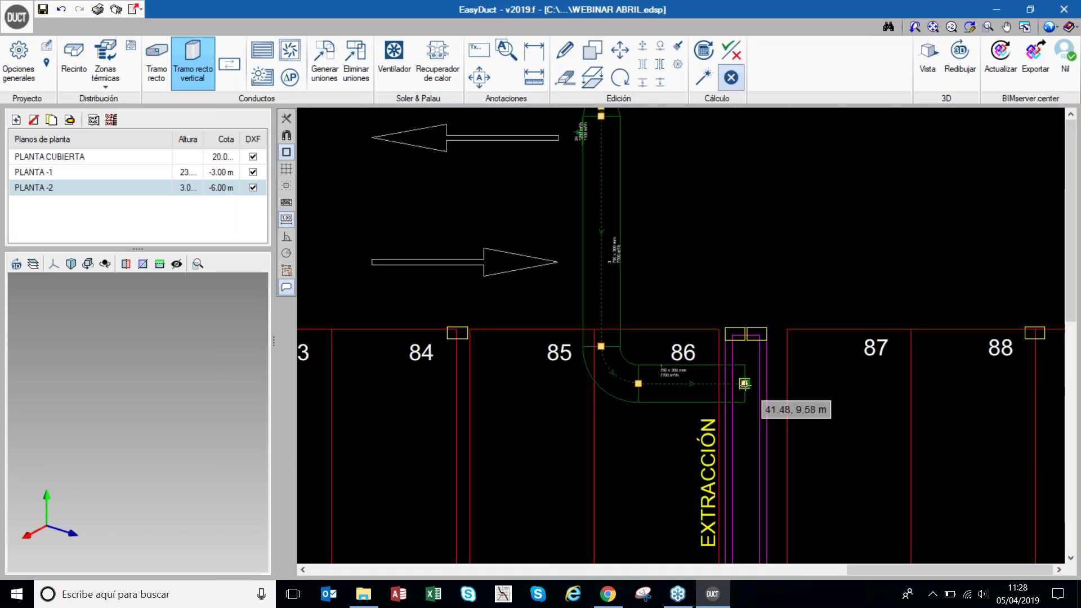
- Place the vertical riser at the duct end by room 86 and bring up its properties
{"action": "left_click", "coordinate": [744, 384]}
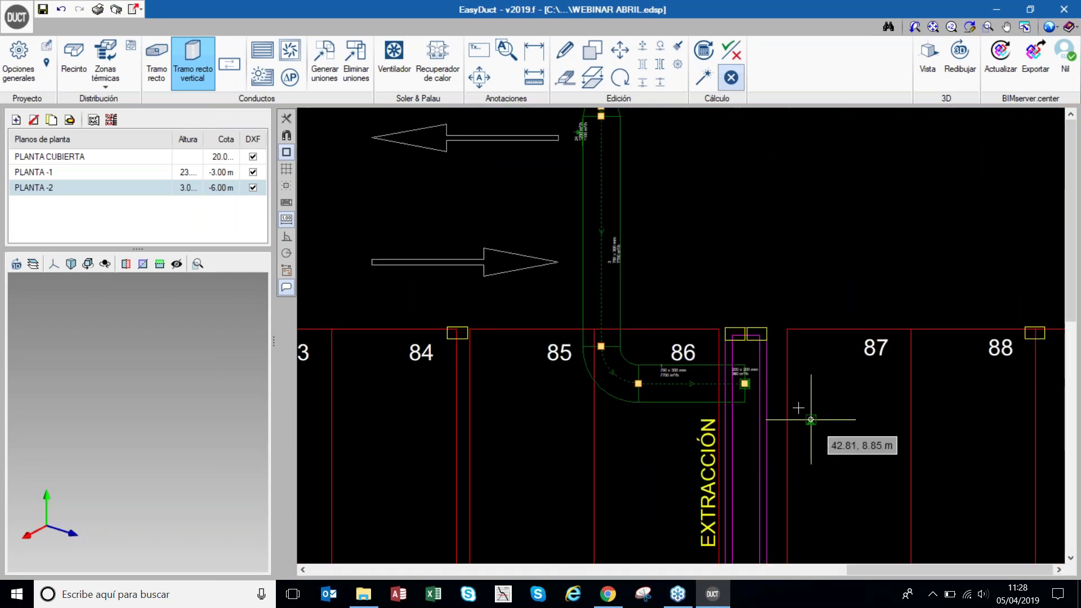
{"action": "left_click", "coordinate": [780, 326]}
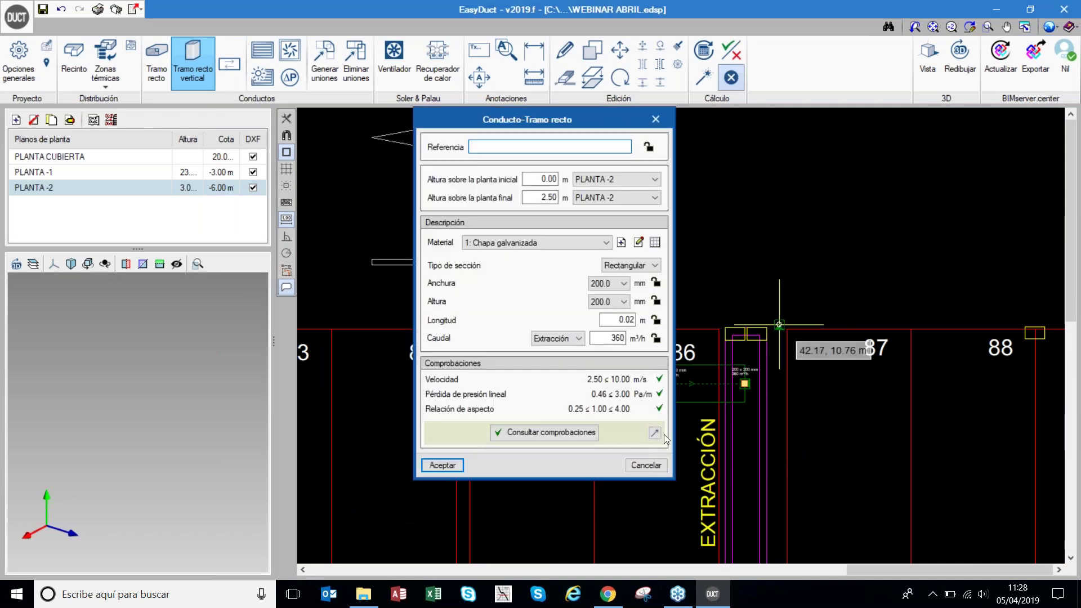
{"action": "left_click", "coordinate": [646, 466]}
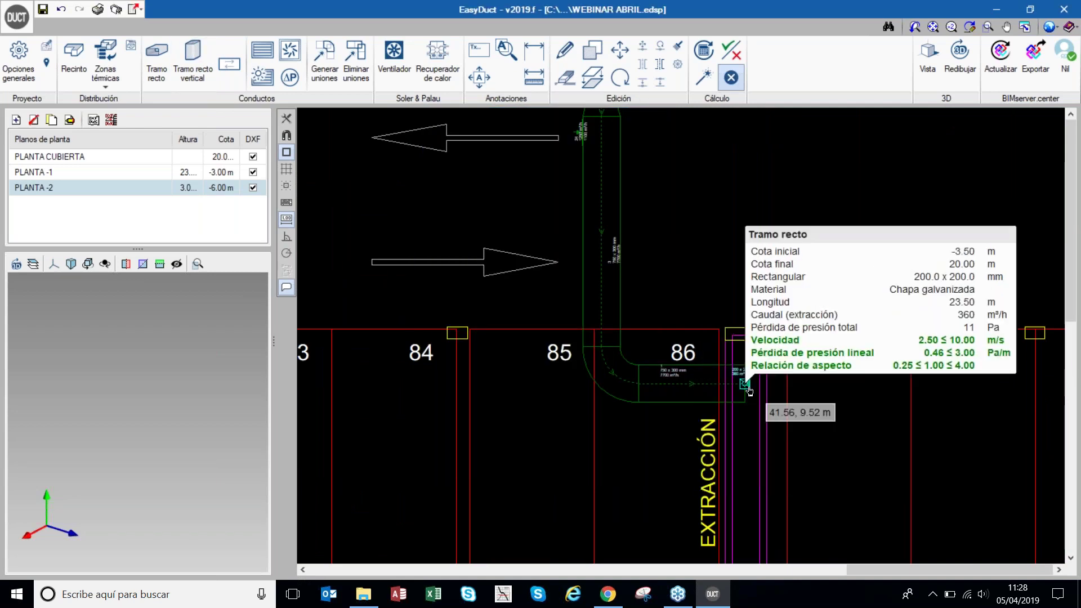
{"action": "left_click", "coordinate": [745, 384]}
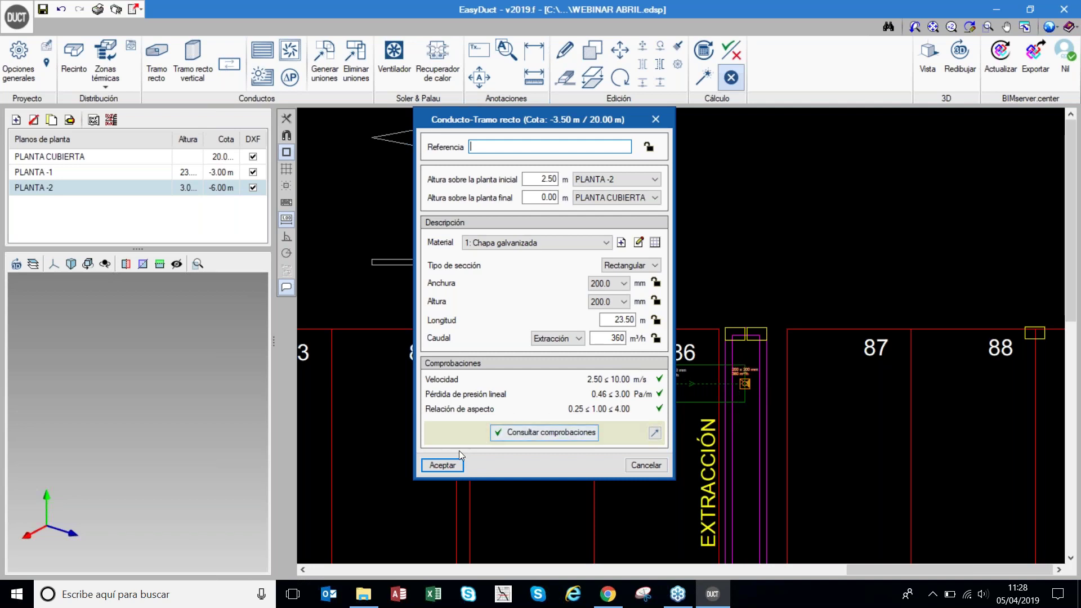
- Confirm the riser's floor-to-roof heights and re-run the Dimensionar sizing
{"action": "left_click", "coordinate": [442, 465]}
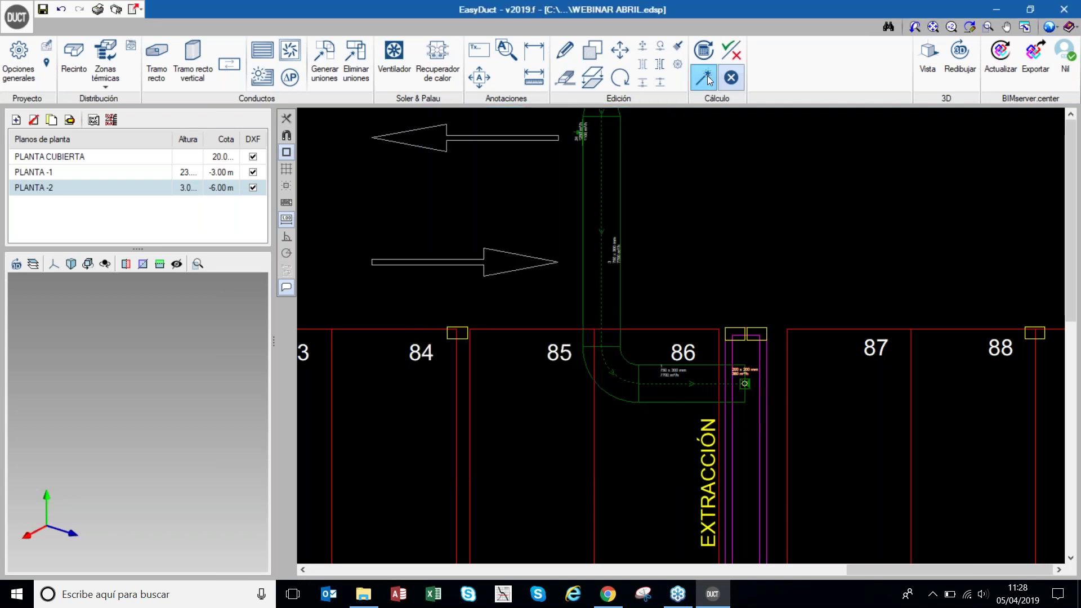
{"action": "left_click", "coordinate": [707, 79]}
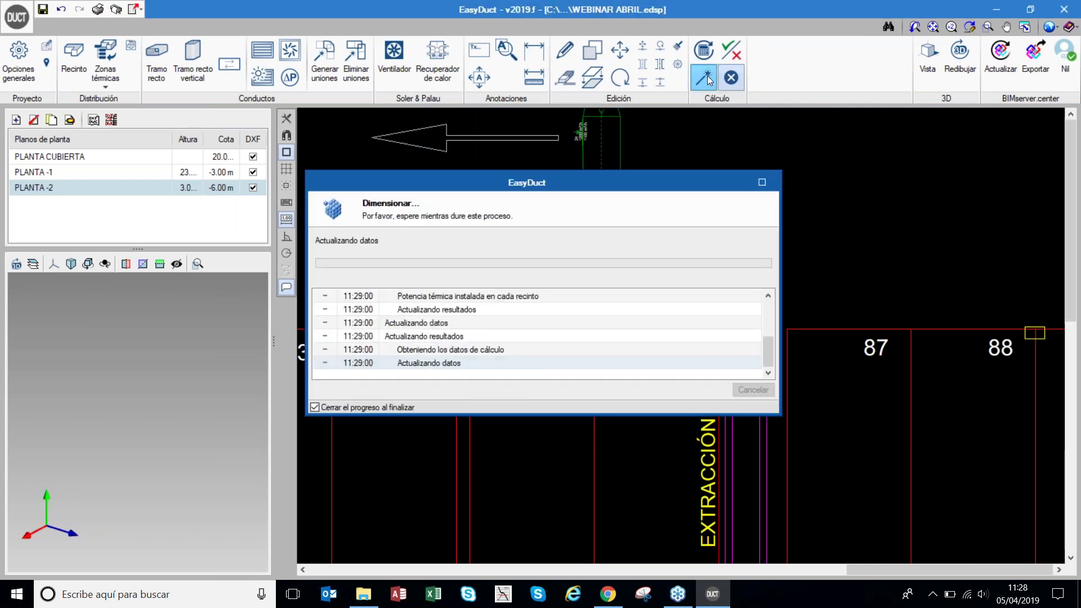
{"action": "mouse_move", "coordinate": [737, 402]}
{"action": "scroll", "coordinate": [749, 390], "scroll_direction": "up", "scroll_amount": 3}
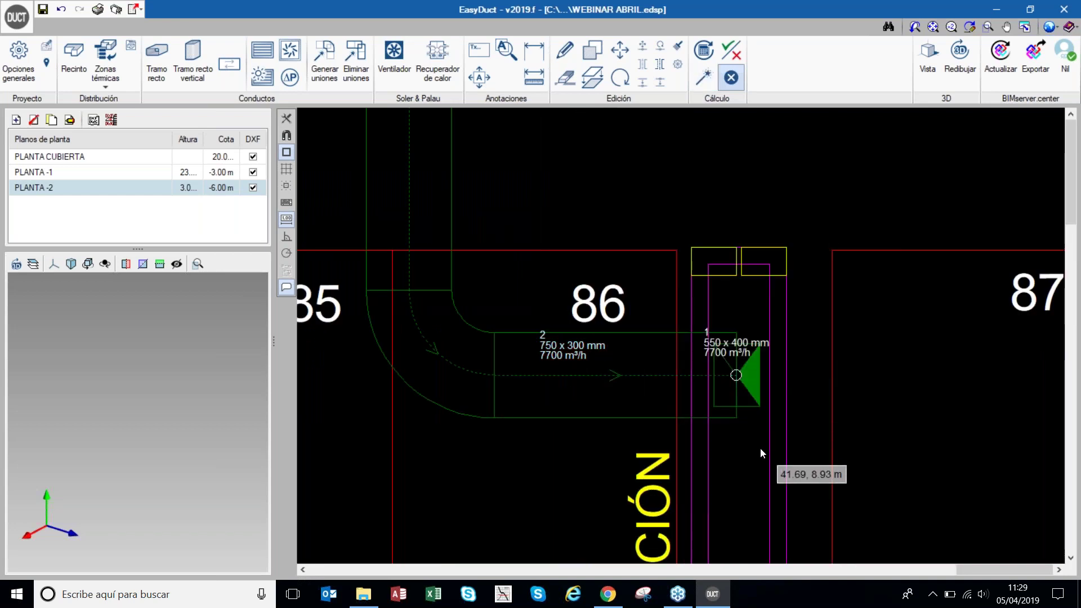
- Verify the riser's width is 550.0 in its properties, leaving it unchanged
{"action": "left_click", "coordinate": [752, 391]}
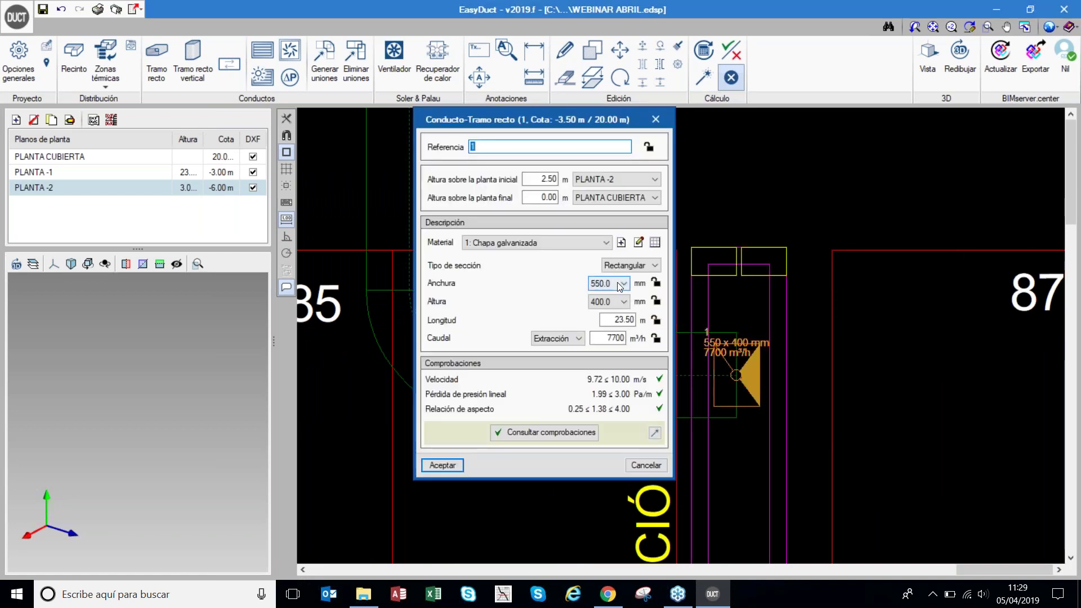
{"action": "left_click", "coordinate": [622, 283]}
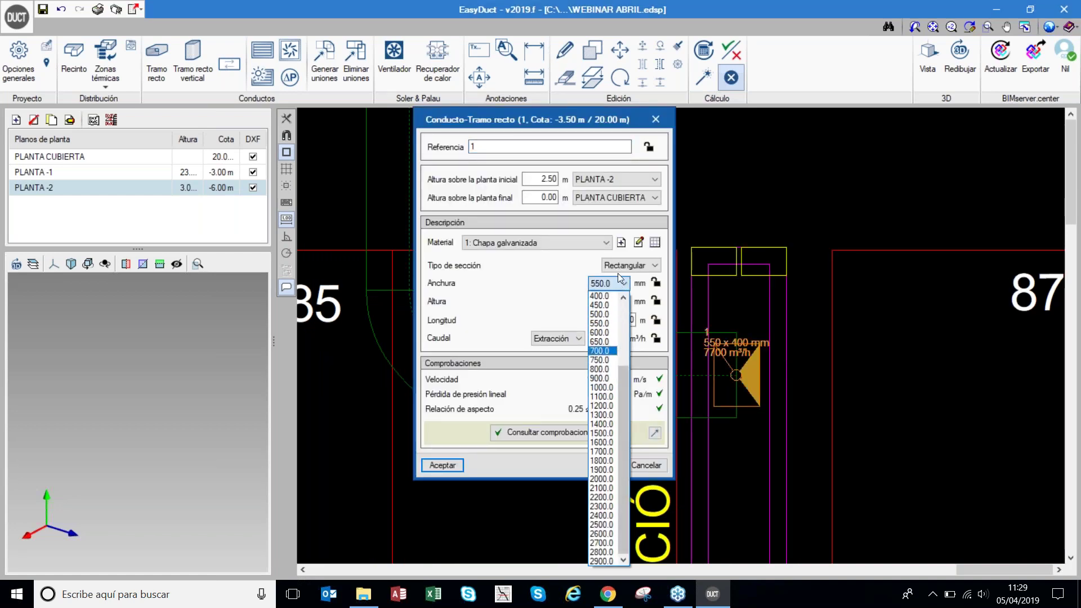
{"action": "left_click", "coordinate": [656, 118]}
{"action": "left_click", "coordinate": [656, 117]}
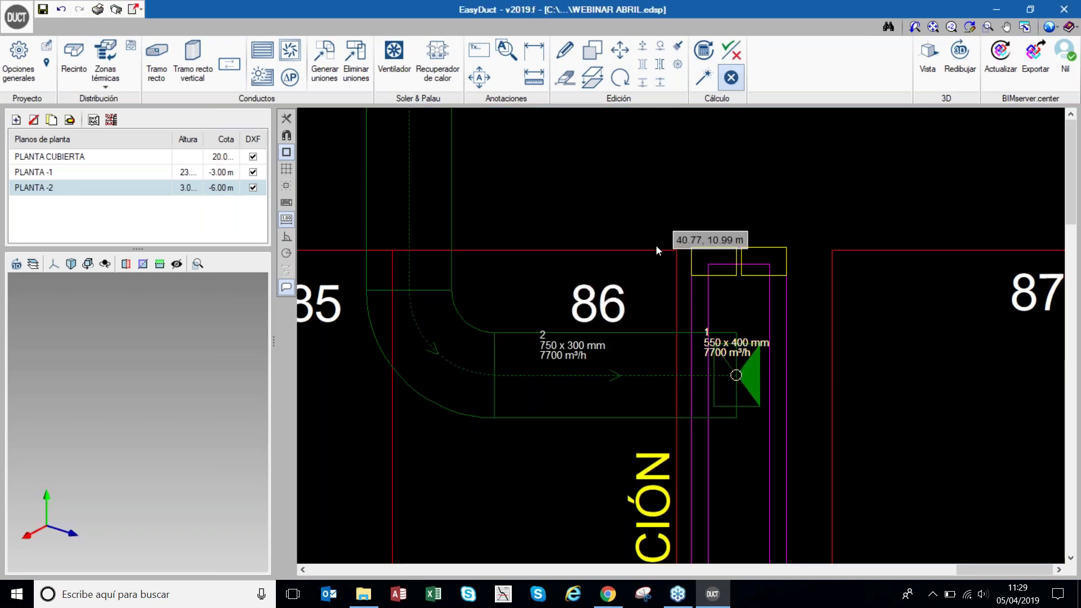
{"action": "scroll", "coordinate": [653, 248], "scroll_direction": "down", "scroll_amount": 3}
- Switch to the PLANTA CUBIERTA roof plan
{"action": "scroll", "coordinate": [735, 377], "scroll_direction": "down", "scroll_amount": 1}
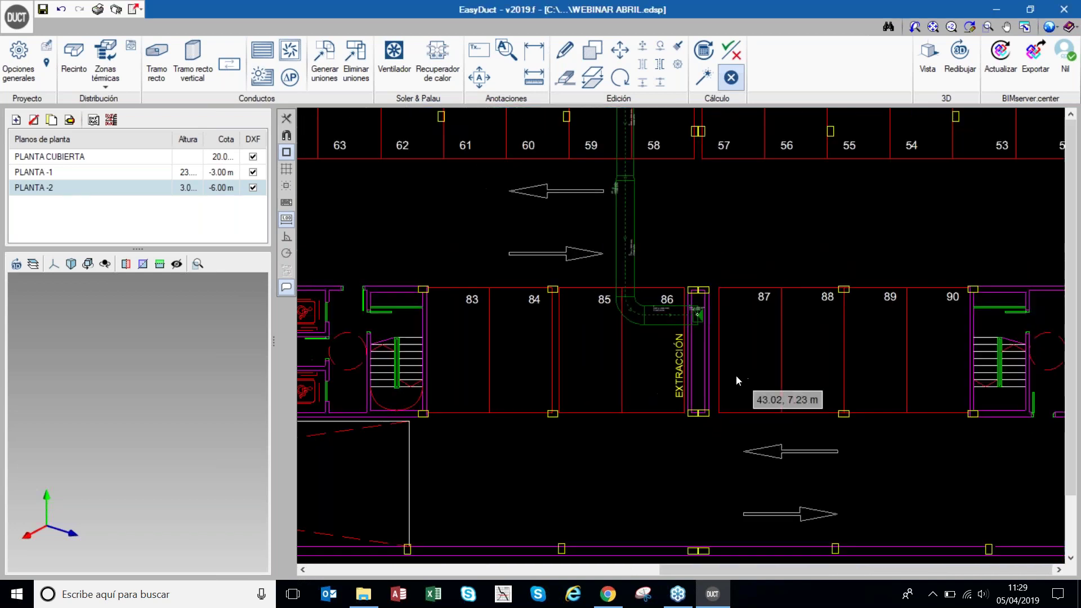
{"action": "scroll", "coordinate": [737, 376], "scroll_direction": "down", "scroll_amount": 6}
{"action": "scroll", "coordinate": [508, 230], "scroll_direction": "up", "scroll_amount": 3}
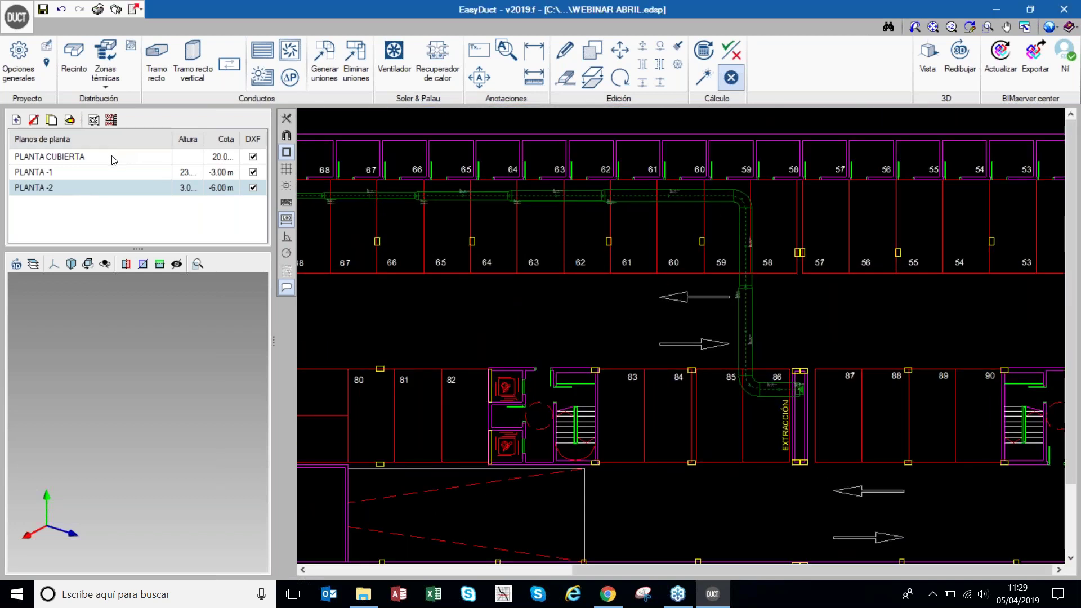
{"action": "left_click", "coordinate": [112, 157]}
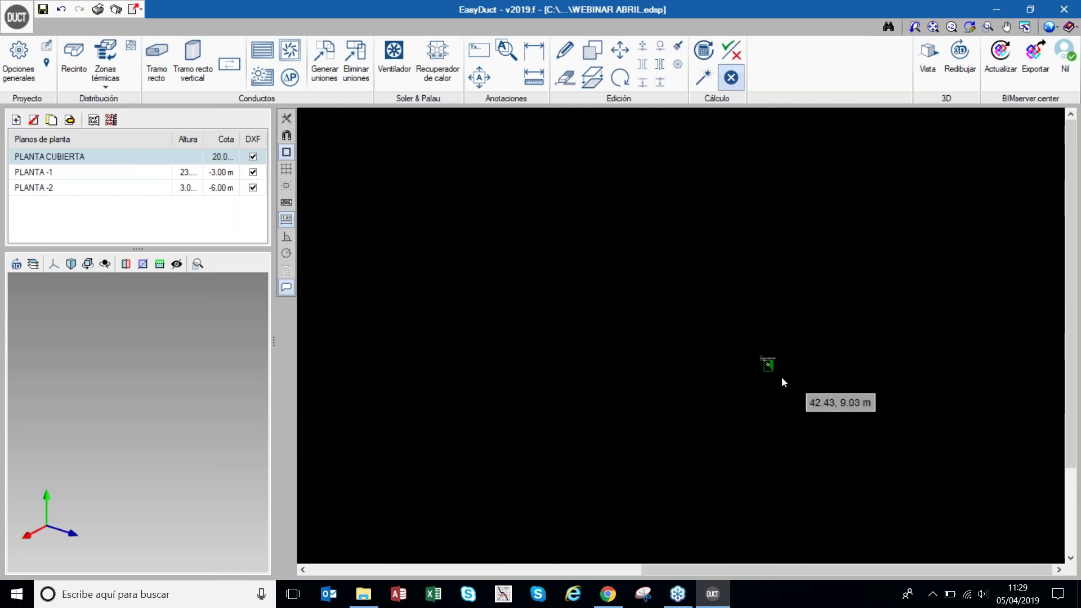
{"action": "scroll", "coordinate": [782, 381], "scroll_direction": "down", "scroll_amount": 2}
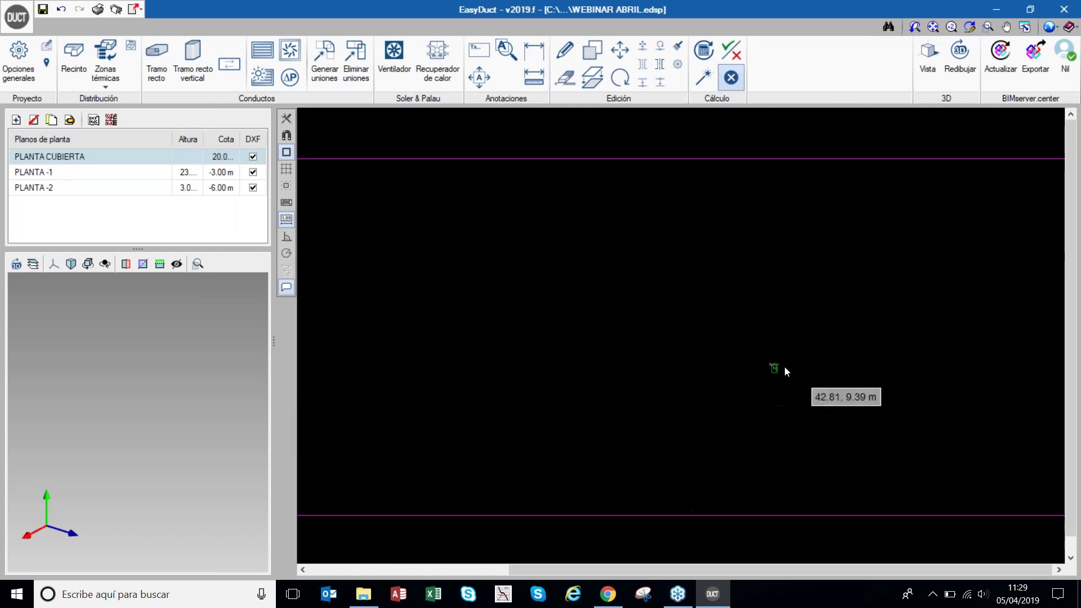
{"action": "scroll", "coordinate": [787, 371], "scroll_direction": "up", "scroll_amount": 3}
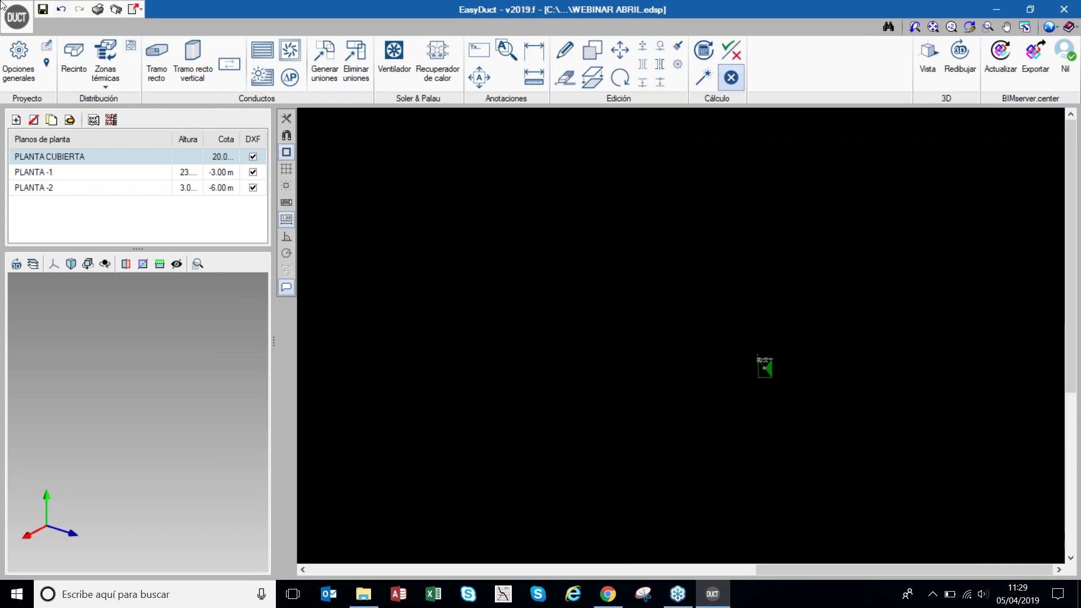
- Draw a 2.16 m straight outlet duct rightward from the riser top with default settings
{"action": "left_click", "coordinate": [151, 67]}
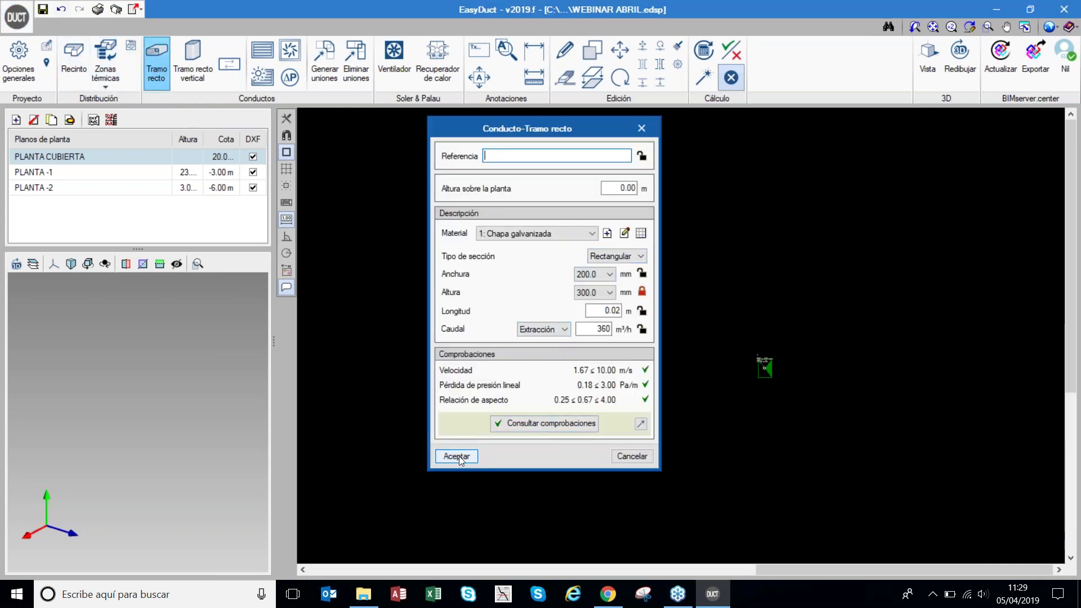
{"action": "left_click", "coordinate": [456, 456]}
{"action": "left_click", "coordinate": [764, 368]}
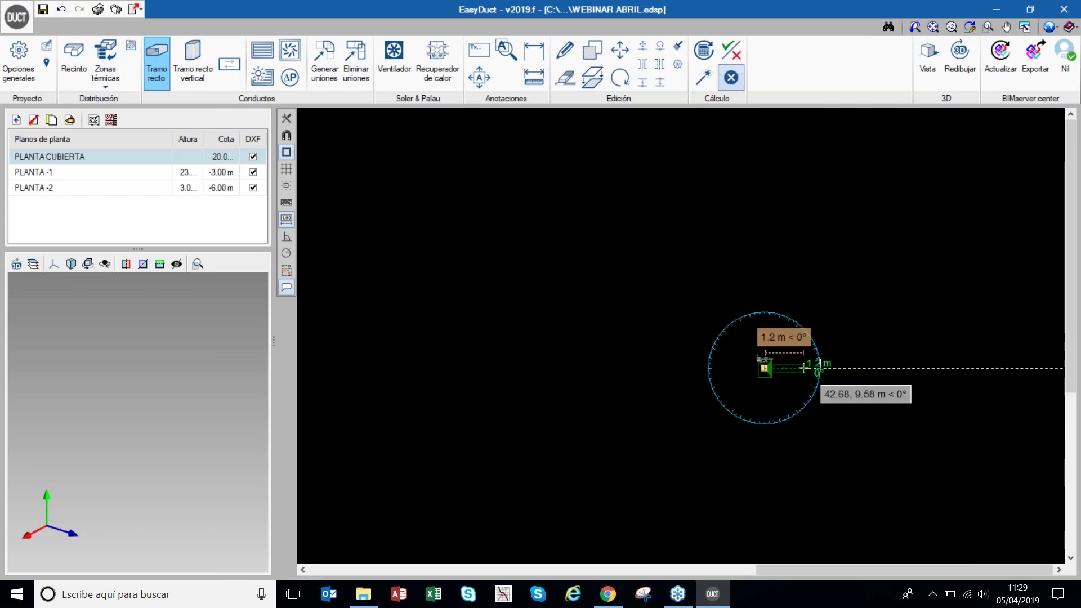
{"action": "left_click", "coordinate": [835, 368]}
{"action": "left_click", "coordinate": [1020, 390]}
{"action": "right_click", "coordinate": [860, 330]}
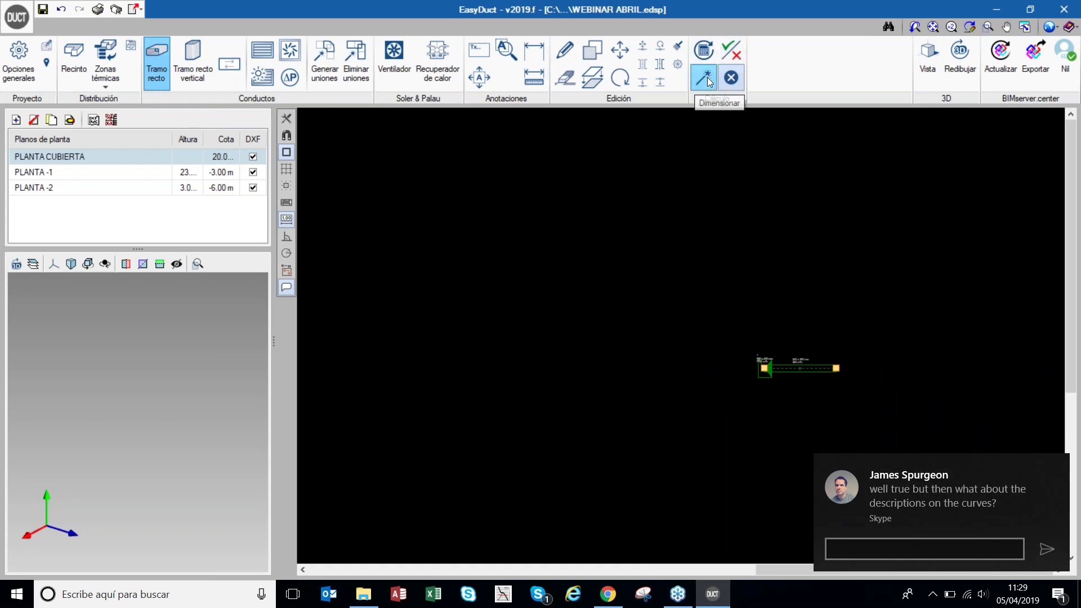
- Dismiss the chat notification and recalculate, making the roof duct 750 × 300 mm at 9.51 m/s
{"action": "left_click", "coordinate": [1058, 466]}
{"action": "left_click", "coordinate": [704, 79]}
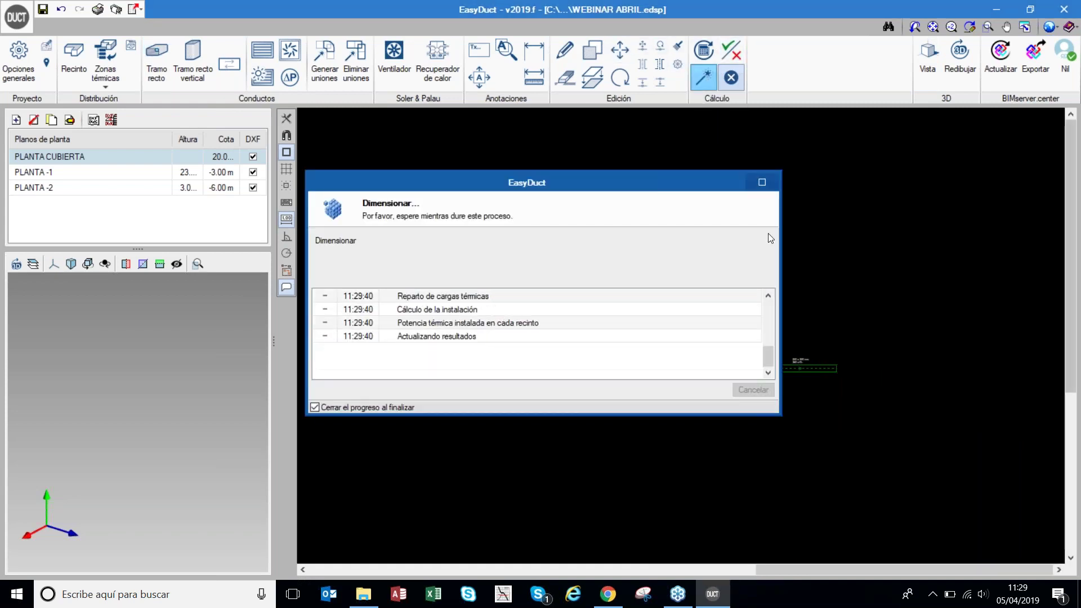
{"action": "scroll", "coordinate": [816, 361], "scroll_direction": "up", "scroll_amount": 4}
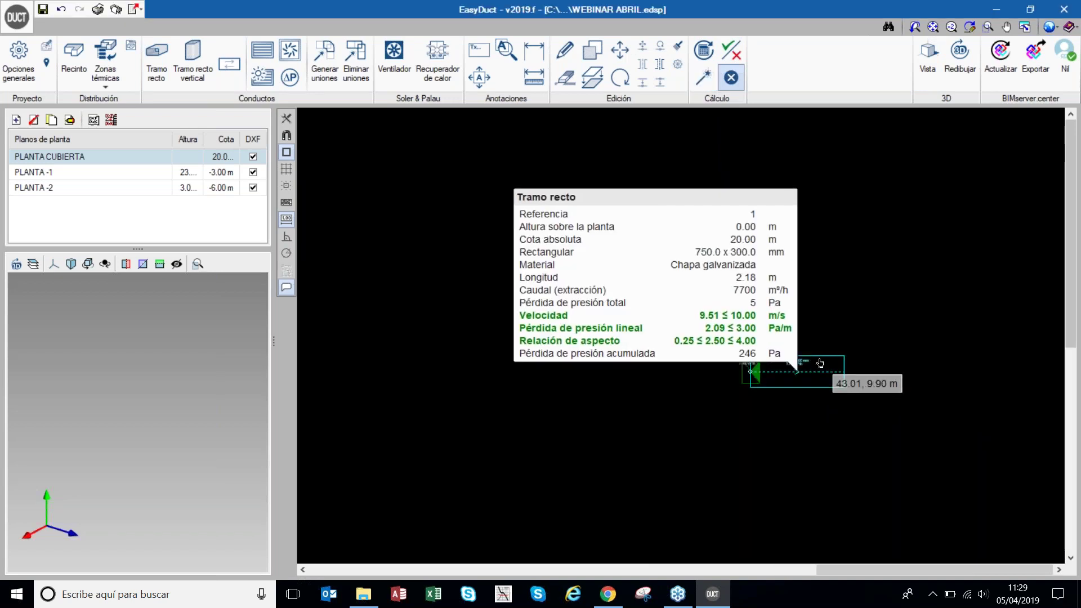
{"action": "mouse_move", "coordinate": [853, 377]}
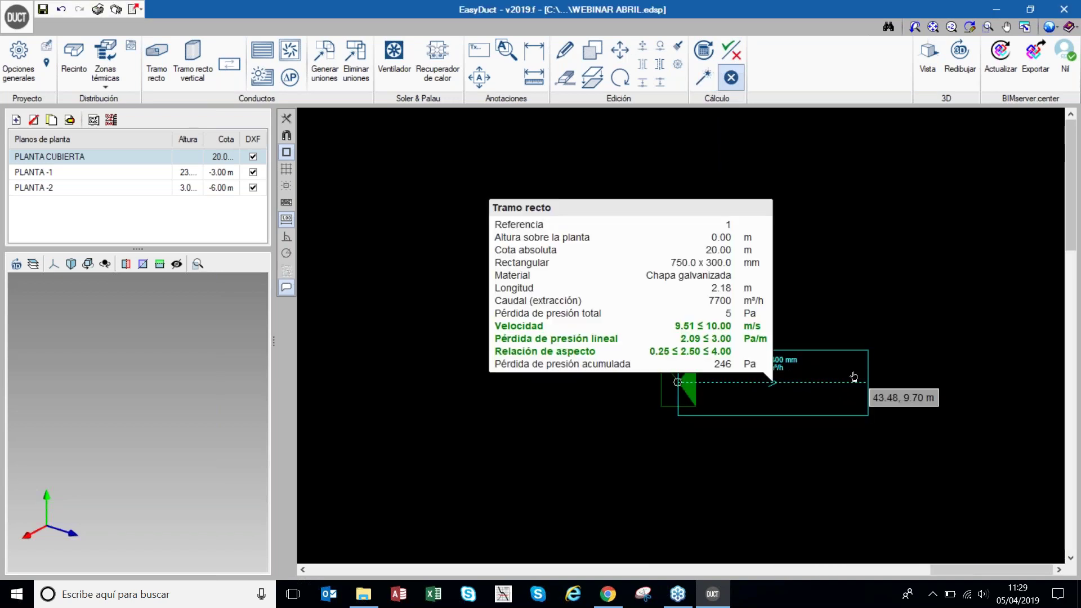
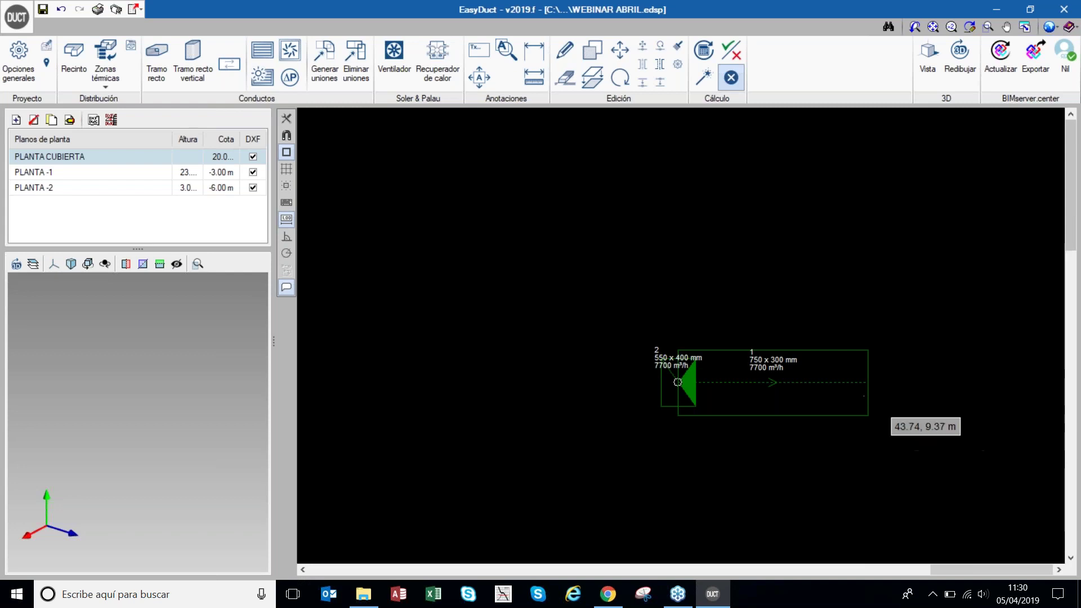
- Start a fan on the 750 × 300 roof duct, taking its 7700 m³/h and 246 Pa
{"action": "left_click", "coordinate": [404, 59]}
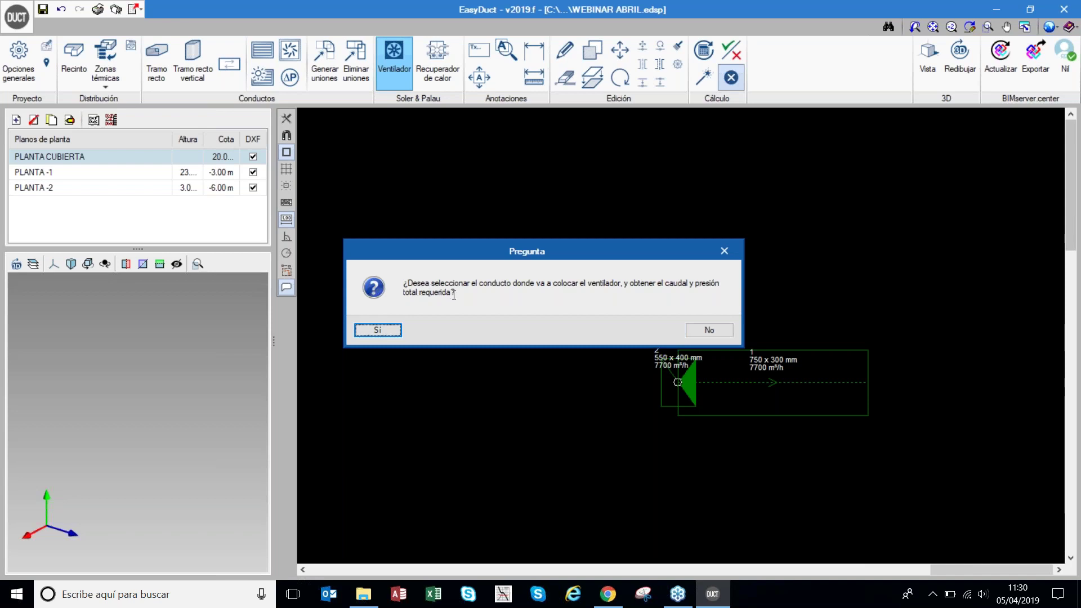
{"action": "left_click", "coordinate": [377, 330]}
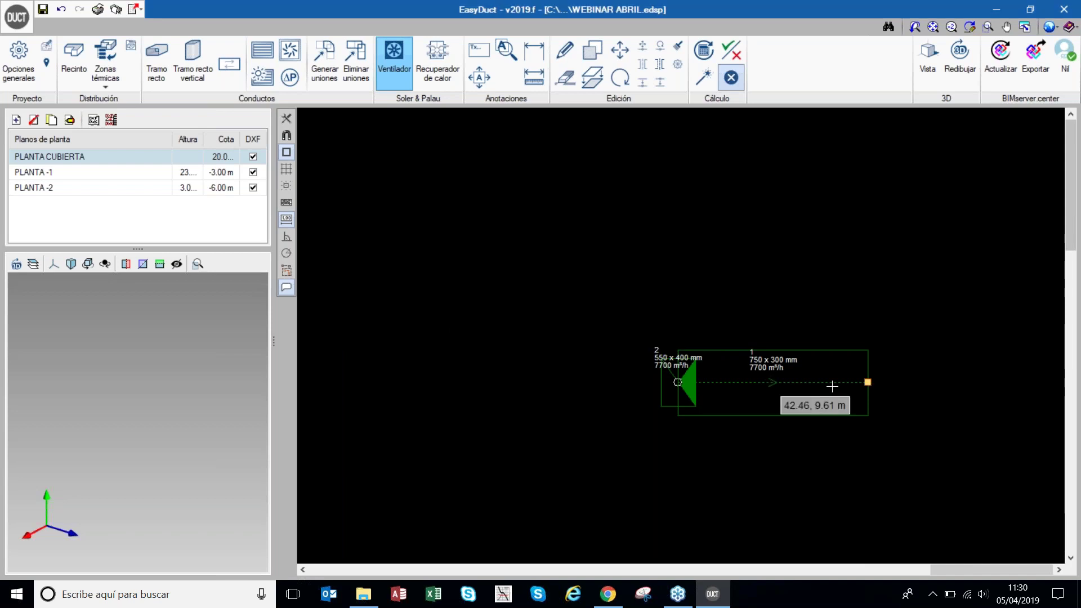
{"action": "left_click", "coordinate": [868, 382]}
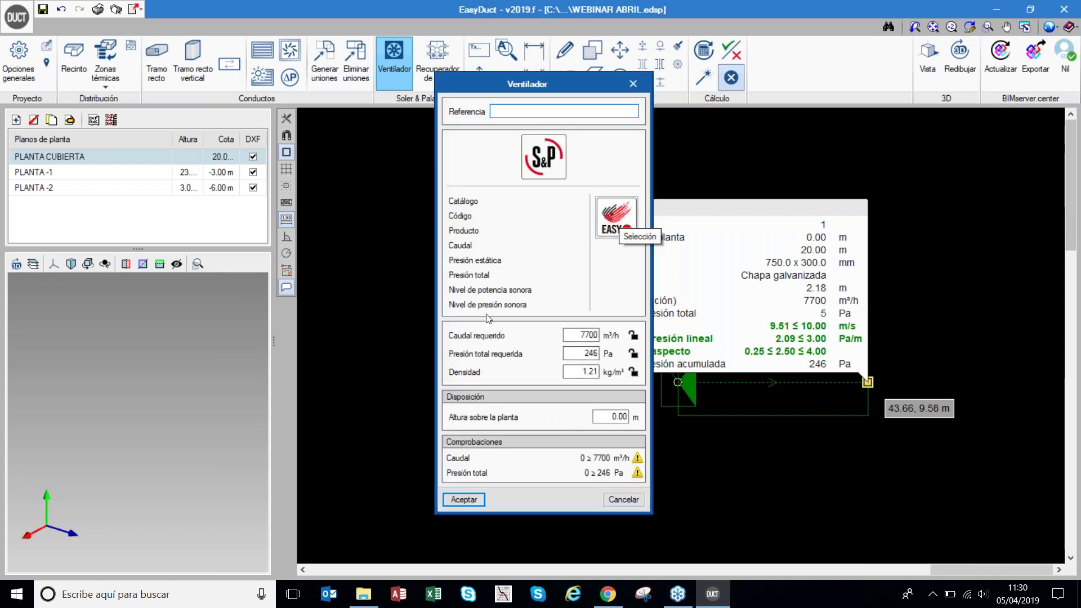
- Launch the online S&P EasyVent selection and bypass the browser's security warning
{"action": "left_click", "coordinate": [614, 228]}
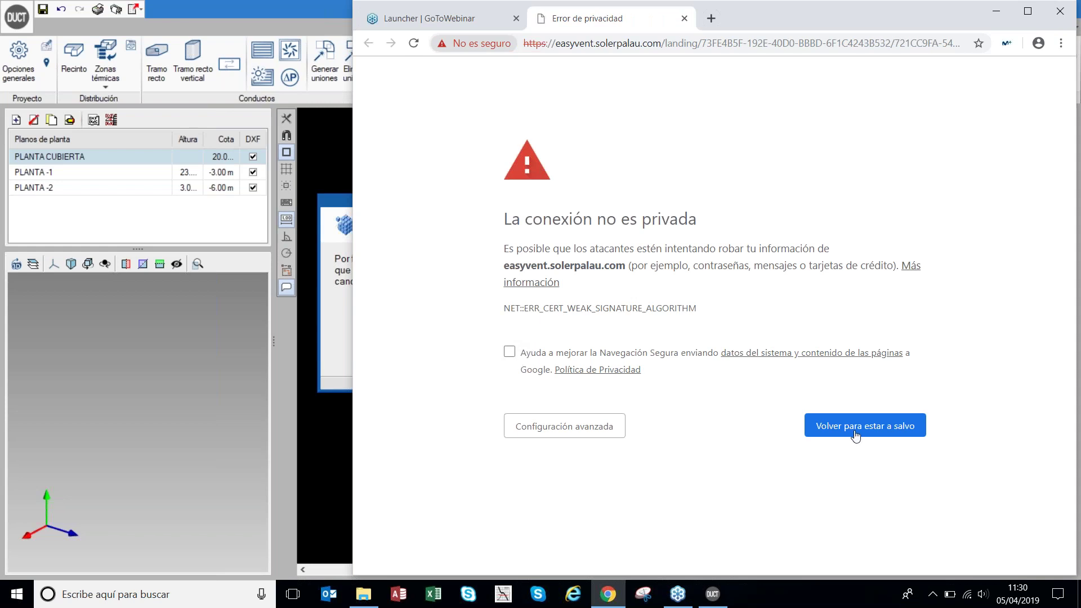
{"action": "left_click", "coordinate": [566, 428]}
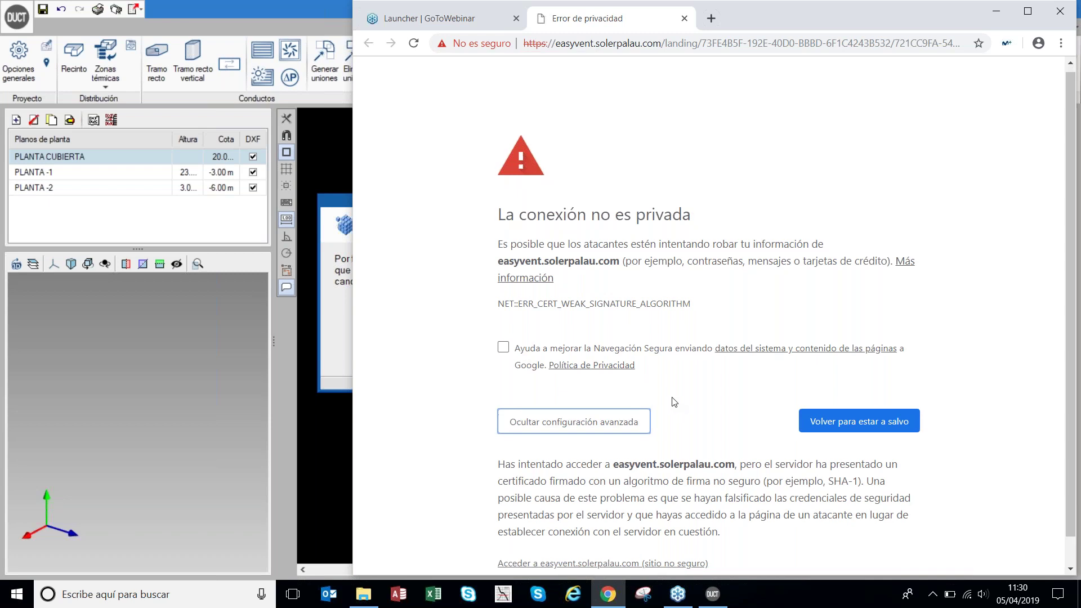
{"action": "scroll", "coordinate": [670, 404], "scroll_direction": "down", "scroll_amount": 1}
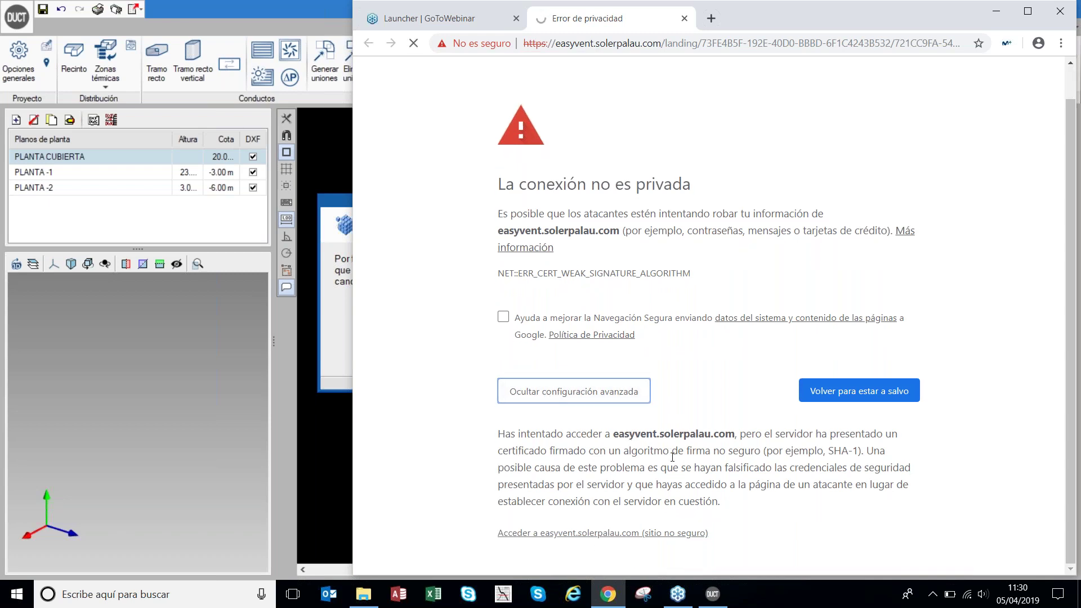
{"action": "left_click", "coordinate": [627, 533]}
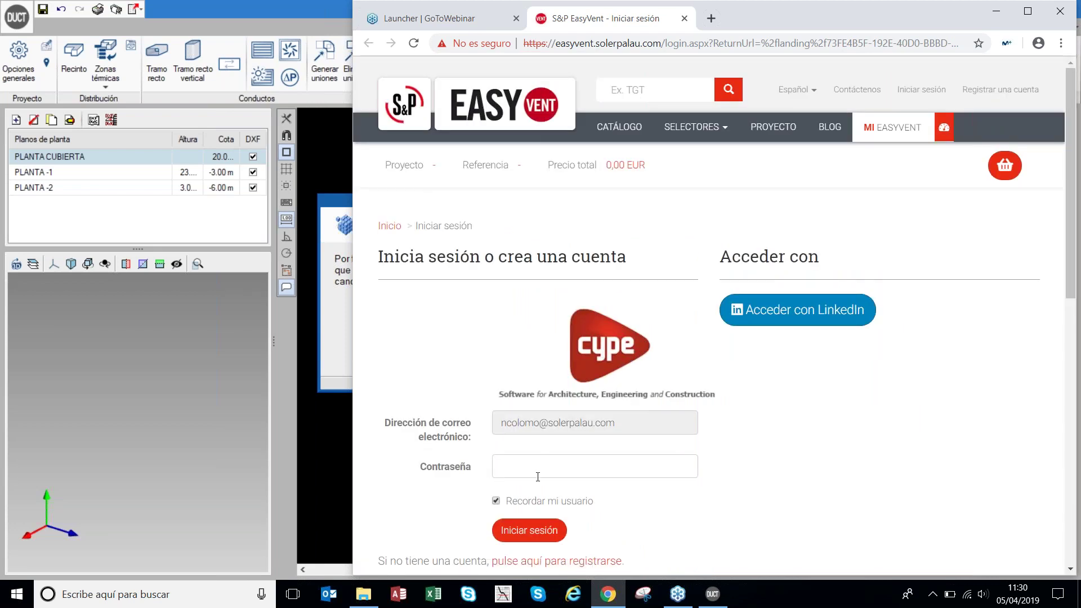
- Enter the account password, submit, and re-enter it after the login error
{"action": "left_click", "coordinate": [540, 473]}
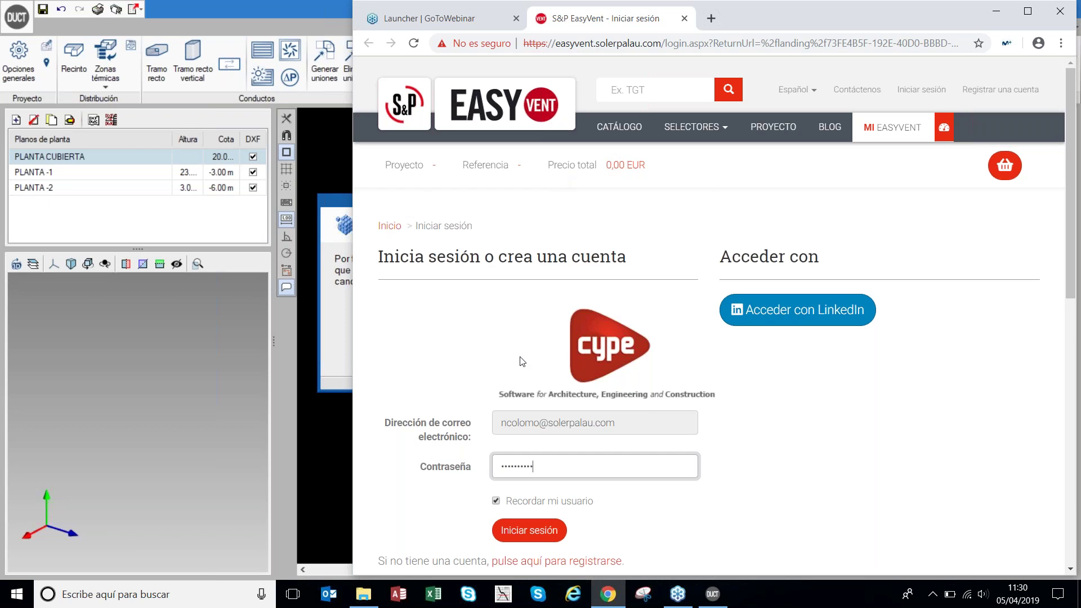
{"action": "scroll", "coordinate": [620, 369], "scroll_direction": "down", "scroll_amount": 4}
{"action": "scroll", "coordinate": [679, 379], "scroll_direction": "up", "scroll_amount": 3}
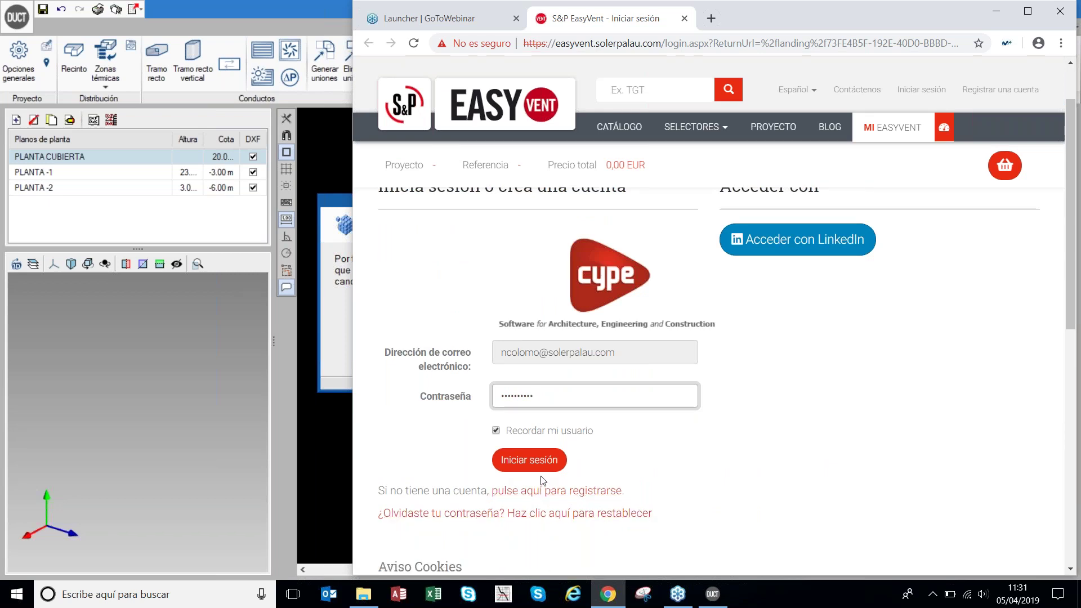
{"action": "left_click", "coordinate": [531, 460]}
{"action": "left_click", "coordinate": [530, 460]}
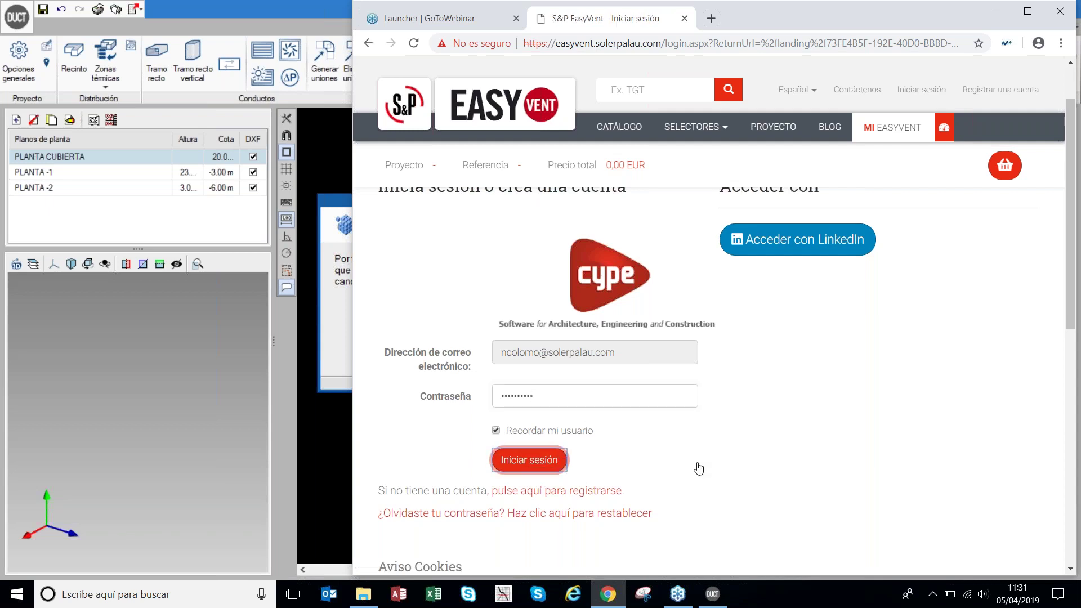
{"action": "left_click", "coordinate": [550, 518]}
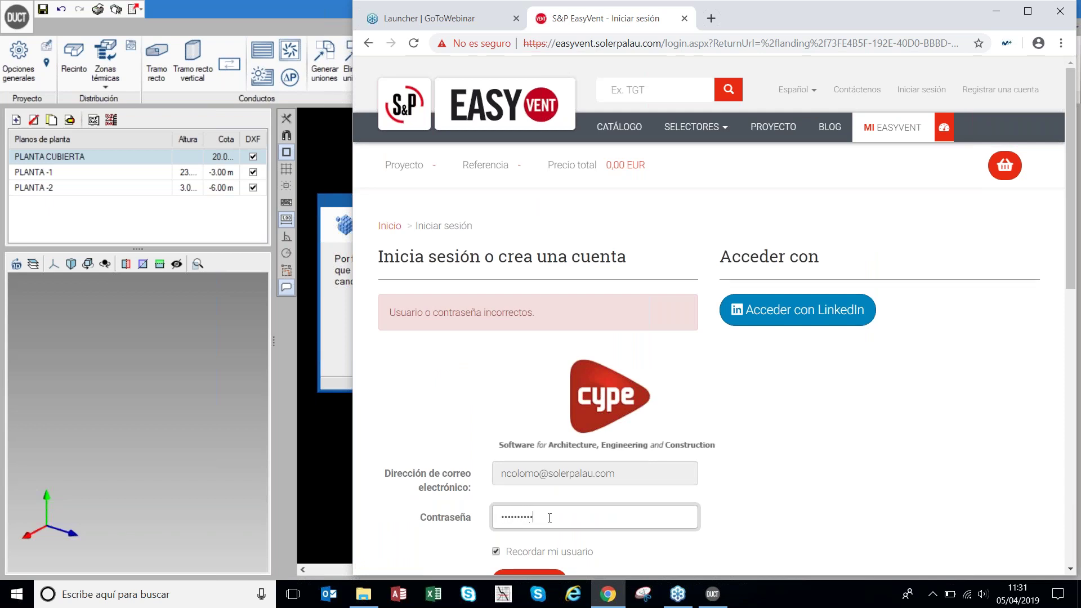
{"action": "scroll", "coordinate": [577, 463], "scroll_direction": "down", "scroll_amount": 3}
{"action": "left_click", "coordinate": [558, 510]}
{"action": "left_click", "coordinate": [559, 517]}
{"action": "scroll", "coordinate": [612, 528], "scroll_direction": "down", "scroll_amount": 2}
- Sign in and check the required Caudal 7.700 and Presión 246 criteria
{"action": "left_click", "coordinate": [544, 445]}
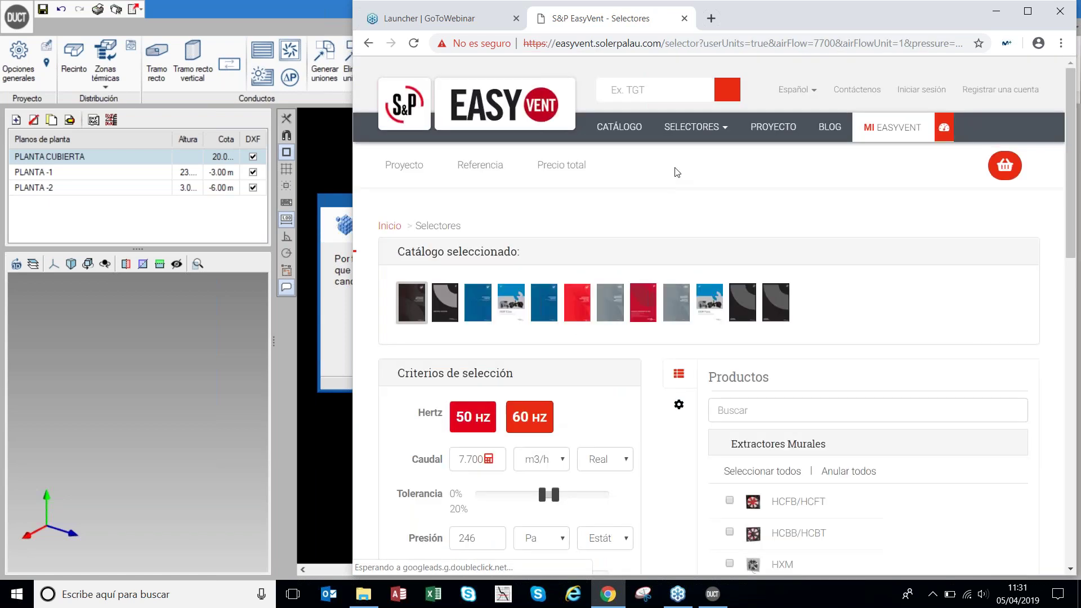
{"action": "scroll", "coordinate": [523, 235], "scroll_direction": "down", "scroll_amount": 2}
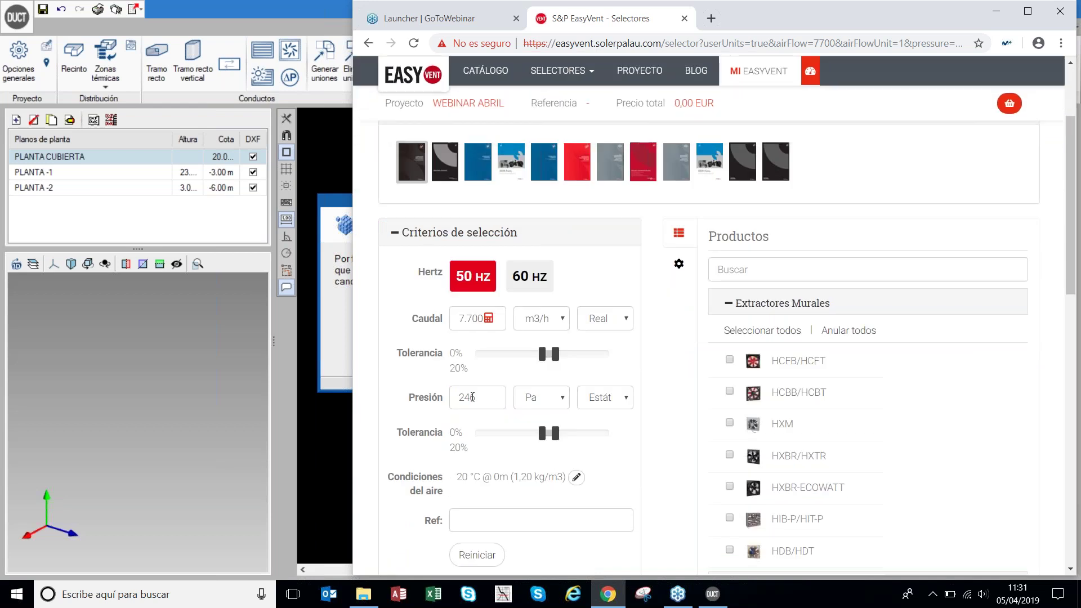
{"action": "left_click", "coordinate": [458, 318]}
{"action": "double_click", "coordinate": [472, 318]}
{"action": "left_click", "coordinate": [479, 397]}
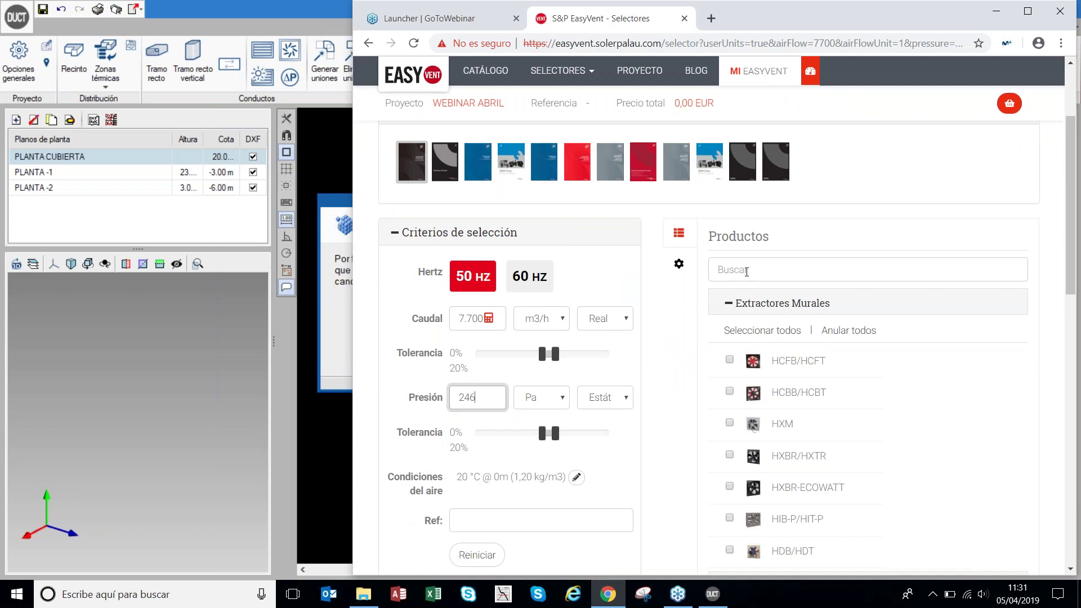
{"action": "scroll", "coordinate": [757, 309], "scroll_direction": "down", "scroll_amount": 5}
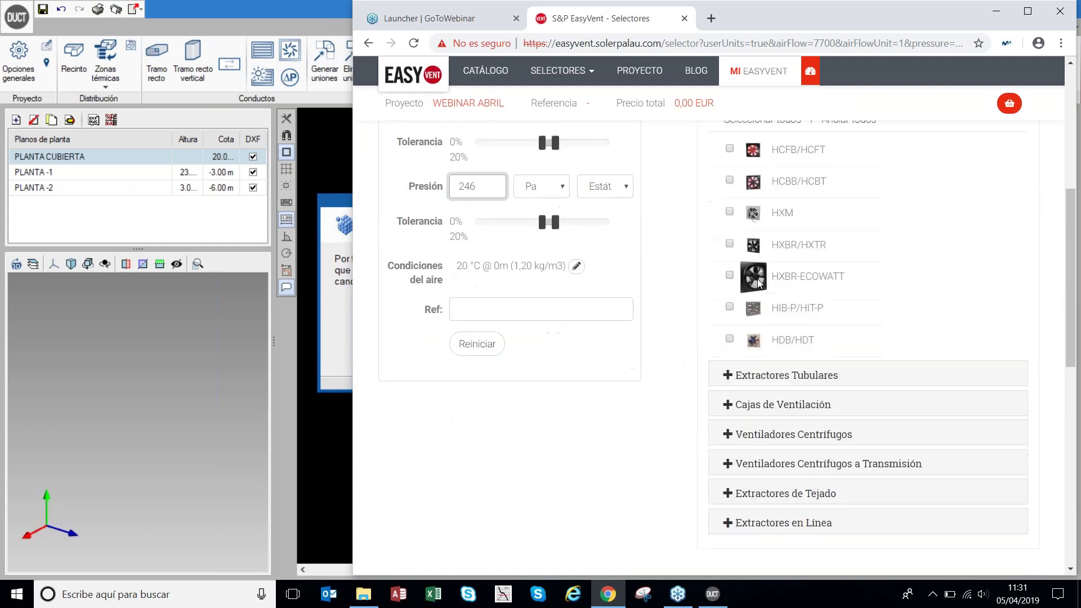
- Include CHGT boxes from Cajas de Ventilación and run the fan selection
{"action": "left_click", "coordinate": [727, 337]}
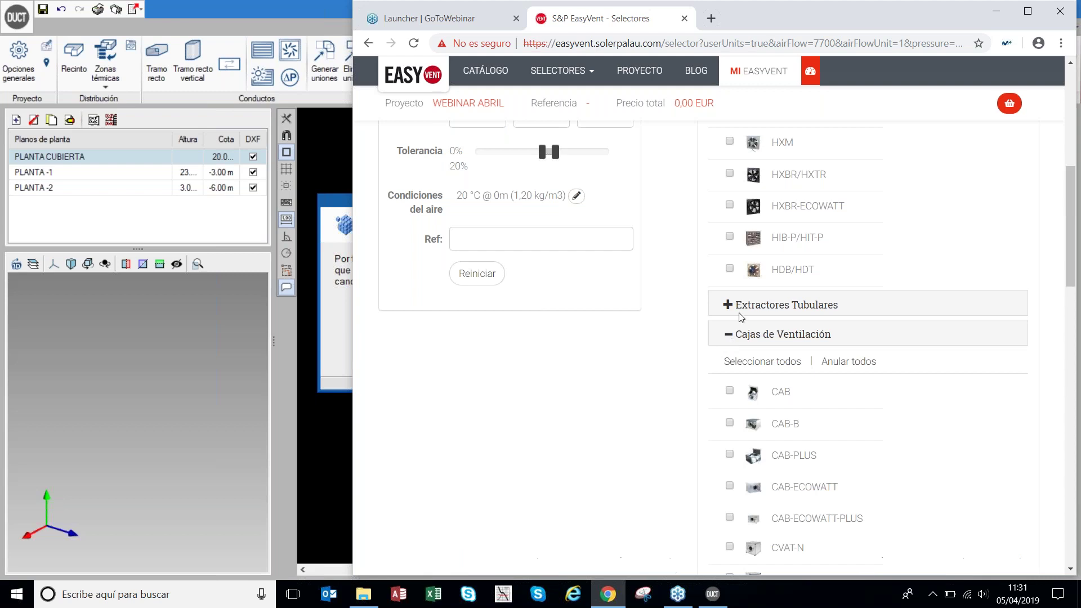
{"action": "scroll", "coordinate": [741, 306], "scroll_direction": "down", "scroll_amount": 5}
{"action": "scroll", "coordinate": [743, 303], "scroll_direction": "down", "scroll_amount": 3}
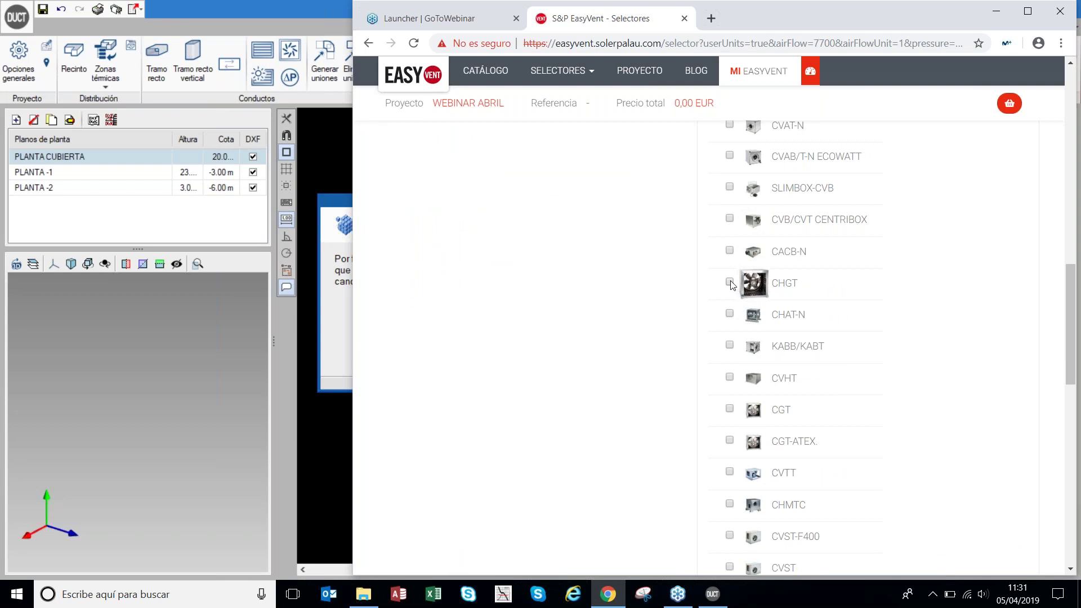
{"action": "left_click", "coordinate": [730, 283]}
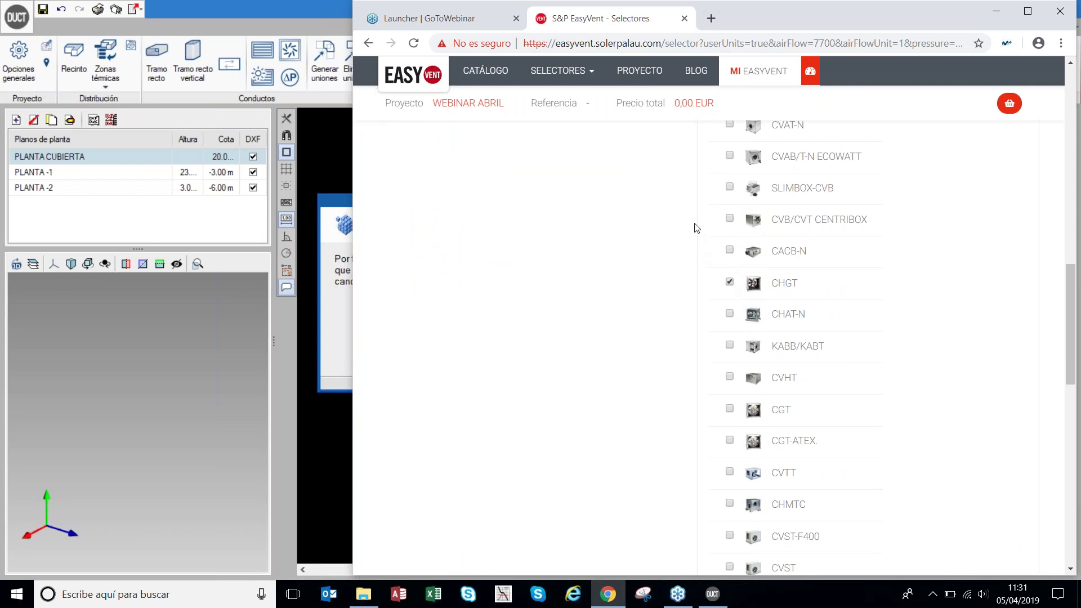
{"action": "scroll", "coordinate": [697, 225], "scroll_direction": "down", "scroll_amount": 3}
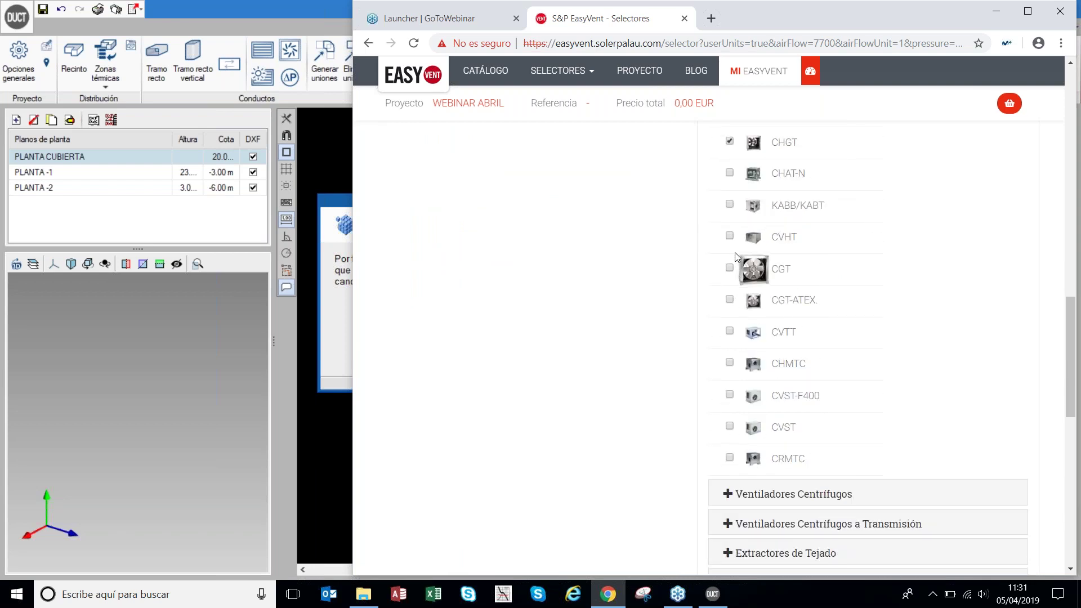
{"action": "scroll", "coordinate": [732, 253], "scroll_direction": "up", "scroll_amount": 2}
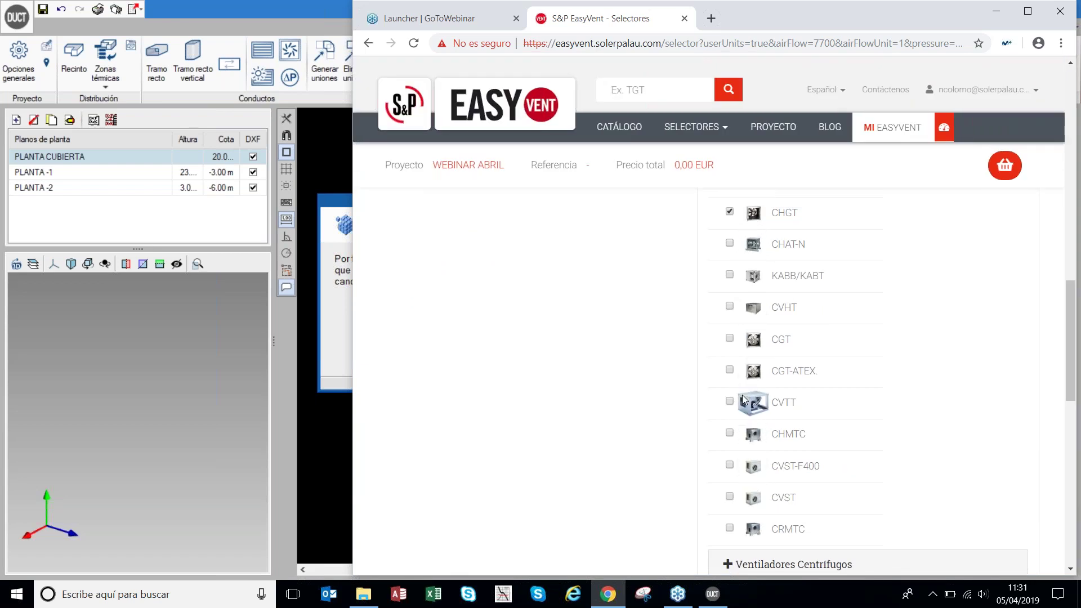
{"action": "scroll", "coordinate": [745, 402], "scroll_direction": "up", "scroll_amount": 1}
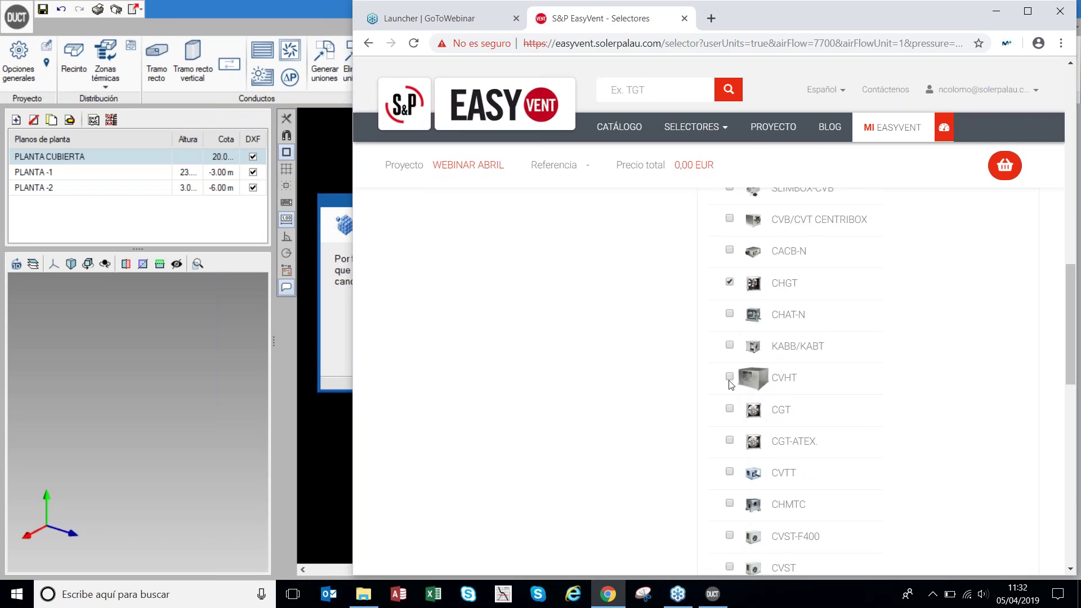
{"action": "scroll", "coordinate": [671, 387], "scroll_direction": "up", "scroll_amount": 10}
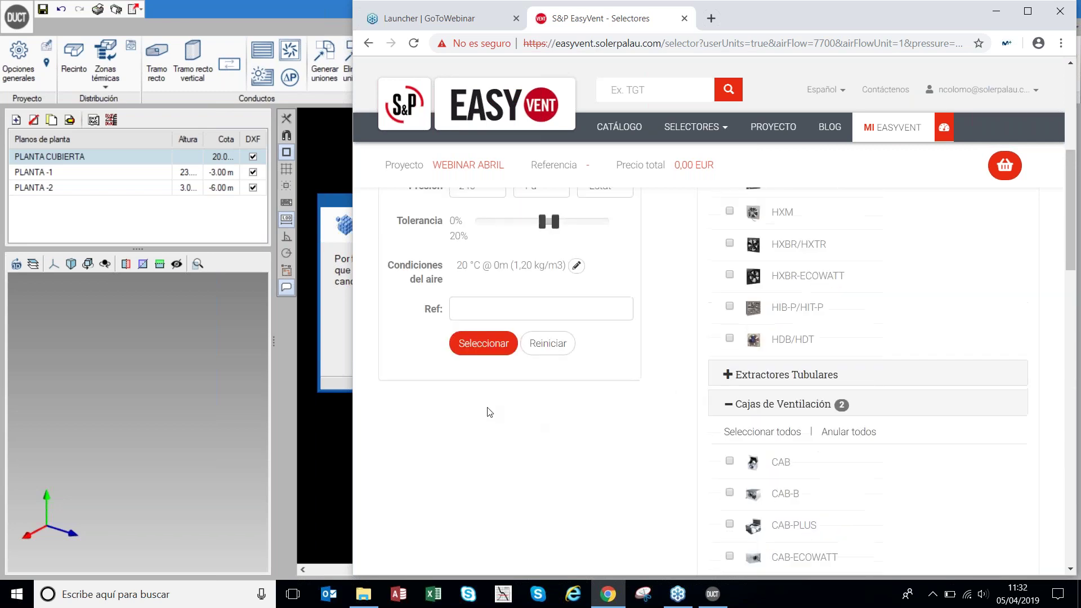
{"action": "left_click", "coordinate": [483, 483]}
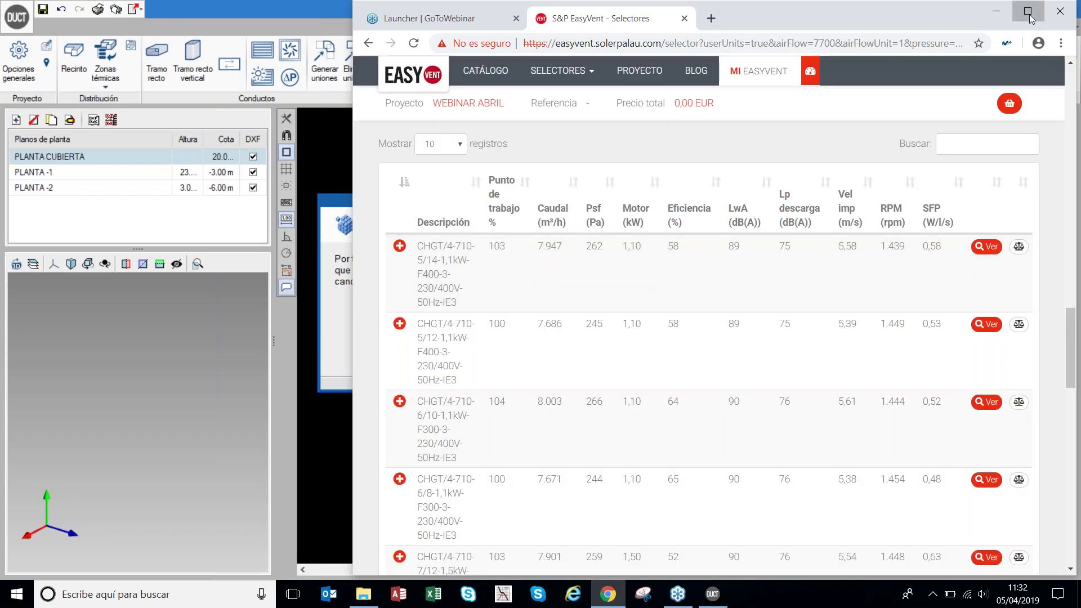
- Maximize the browser and review the first CHGT/4-710 result's details and curves
{"action": "left_click", "coordinate": [1028, 11]}
{"action": "scroll", "coordinate": [447, 254], "scroll_direction": "up", "scroll_amount": 5}
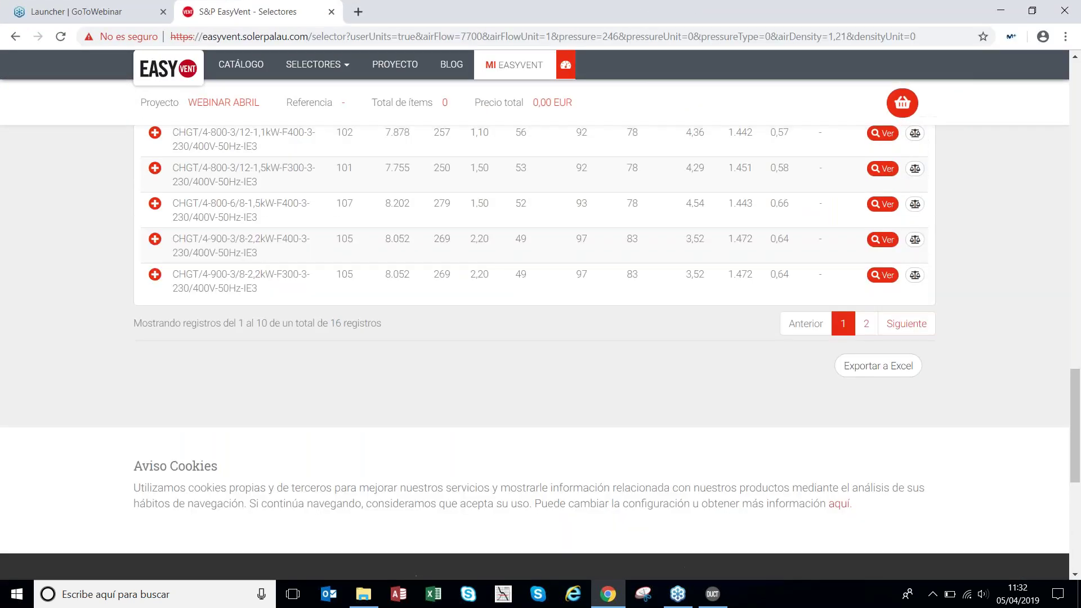
{"action": "scroll", "coordinate": [442, 272], "scroll_direction": "up", "scroll_amount": 3}
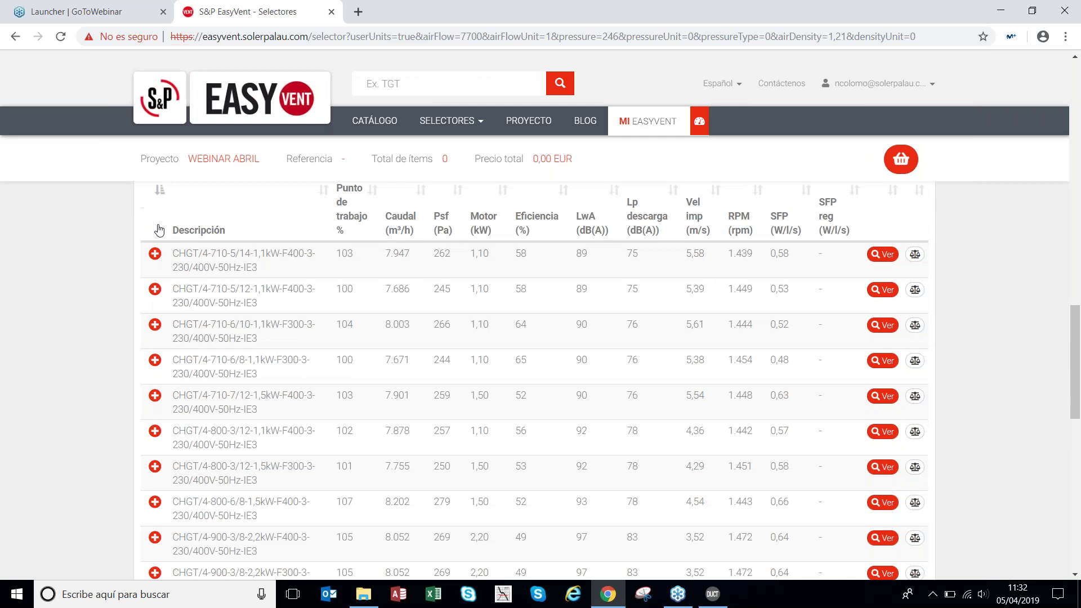
{"action": "left_click", "coordinate": [155, 256]}
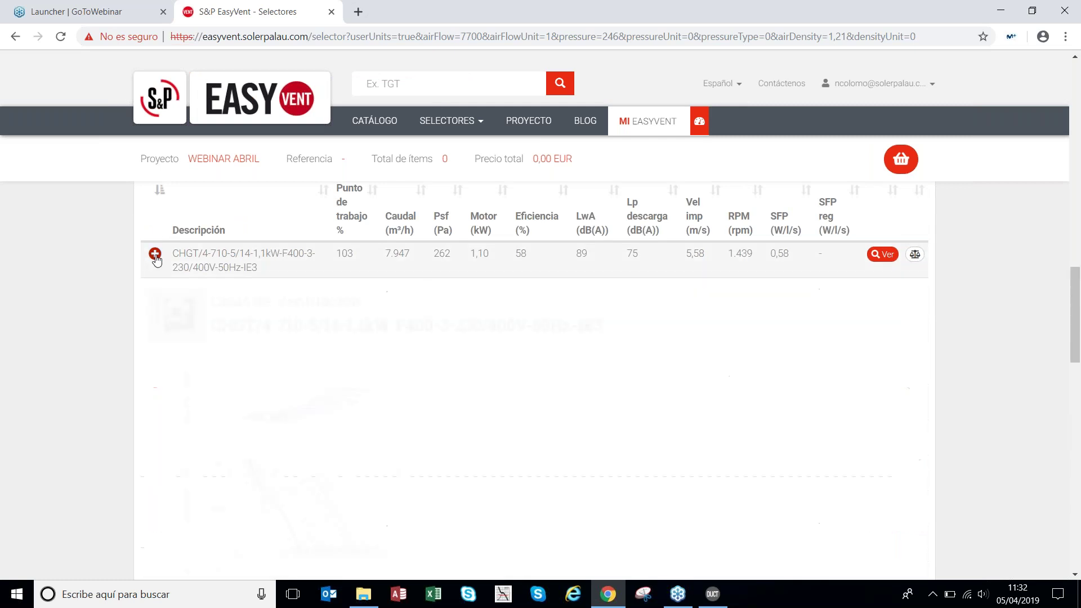
{"action": "scroll", "coordinate": [356, 335], "scroll_direction": "down", "scroll_amount": 1}
{"action": "scroll", "coordinate": [356, 335], "scroll_direction": "down", "scroll_amount": 1}
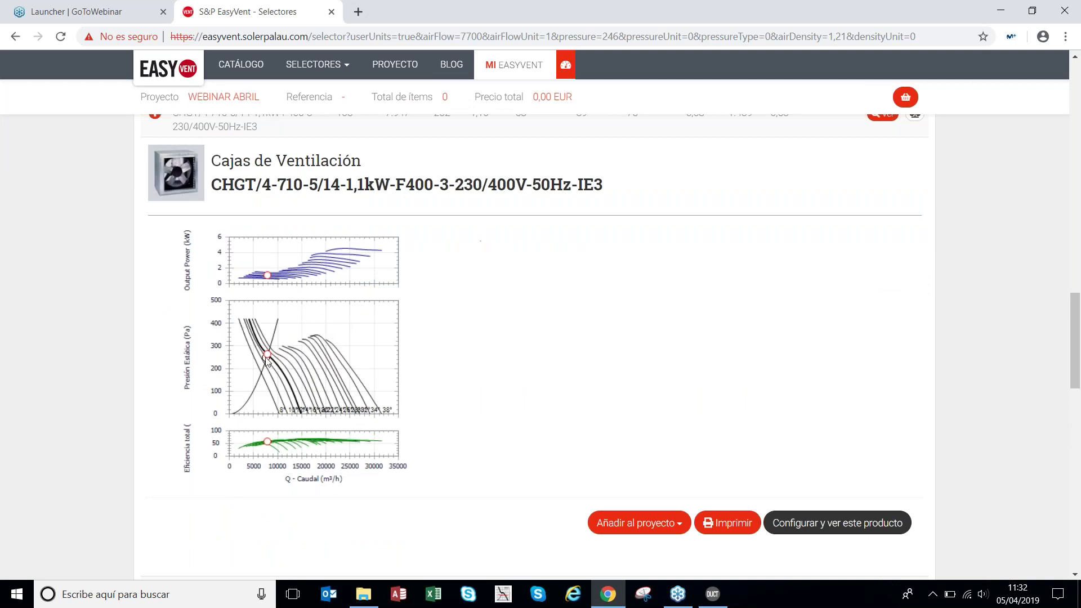
{"action": "scroll", "coordinate": [264, 290], "scroll_direction": "down", "scroll_amount": 2}
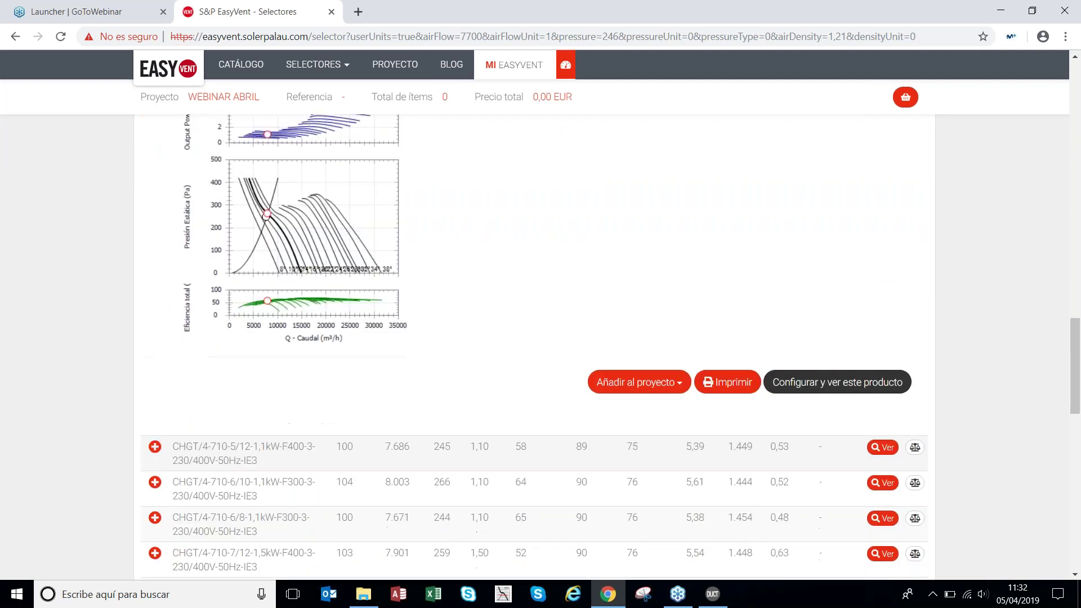
{"action": "scroll", "coordinate": [319, 276], "scroll_direction": "up", "scroll_amount": 2}
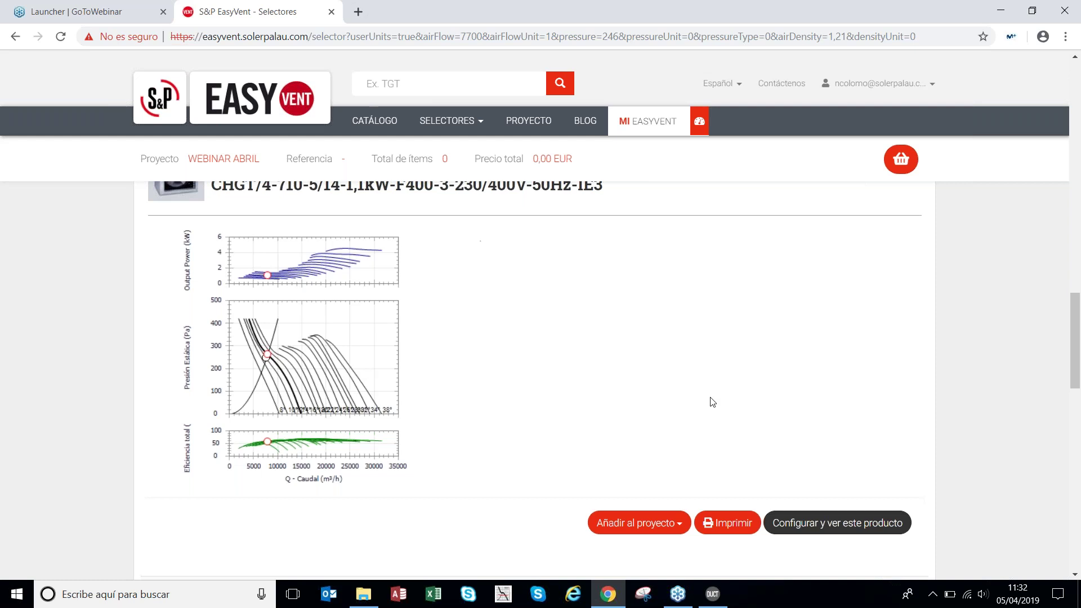
{"action": "scroll", "coordinate": [713, 403], "scroll_direction": "down", "scroll_amount": 1}
- Add the CHGT/4-710-5/14-1,1kW-F400 fan to the WEBINAR ABRIL project and view the project
{"action": "left_click", "coordinate": [644, 451]}
{"action": "scroll", "coordinate": [647, 394], "scroll_direction": "down", "scroll_amount": 1}
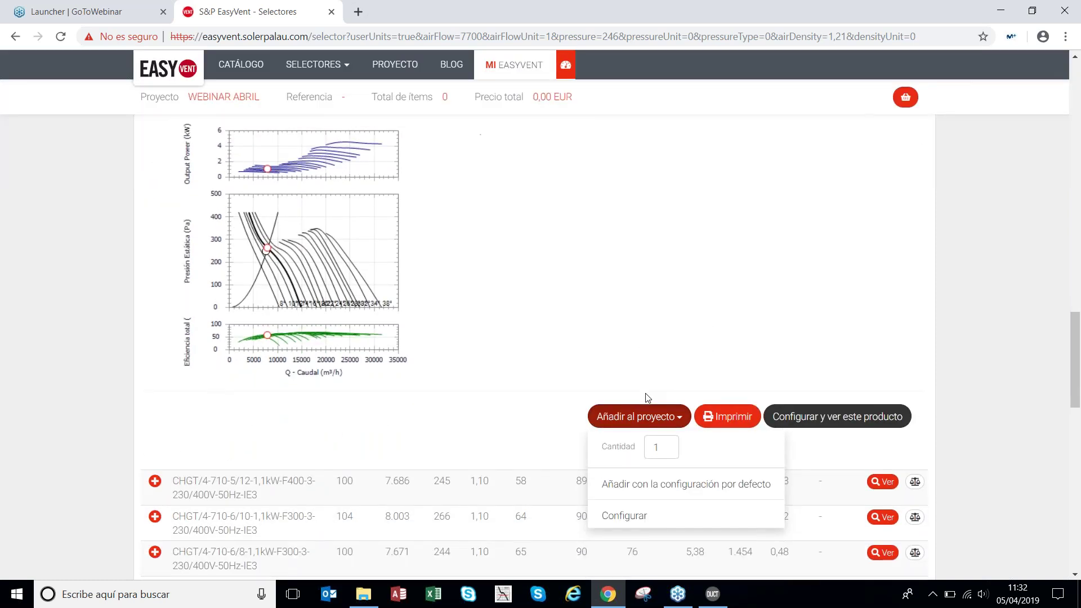
{"action": "scroll", "coordinate": [648, 398], "scroll_direction": "down", "scroll_amount": 1}
{"action": "left_click", "coordinate": [630, 387]}
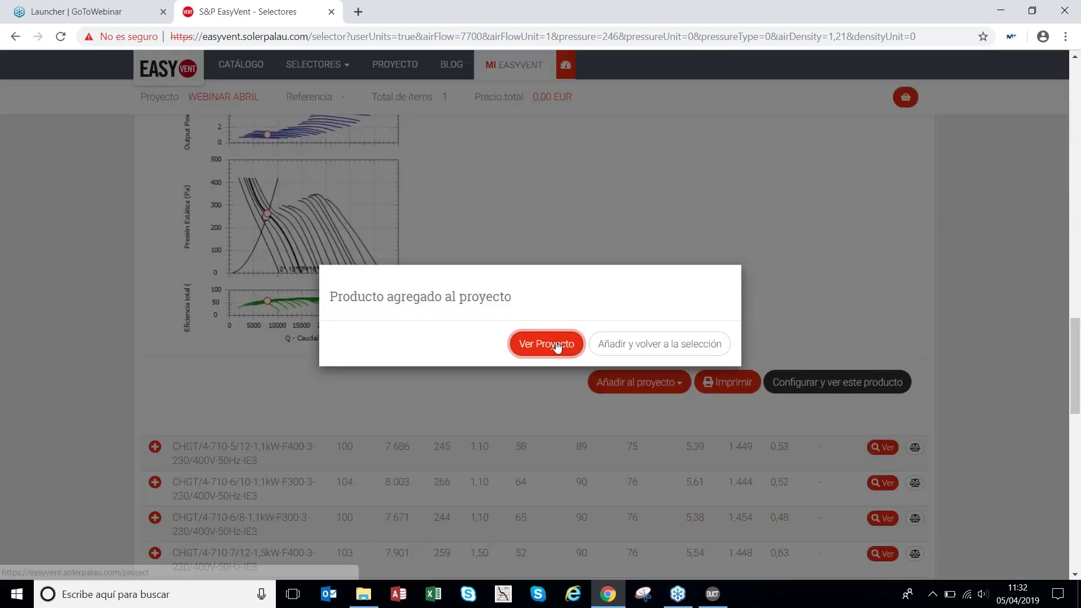
{"action": "left_click", "coordinate": [558, 345]}
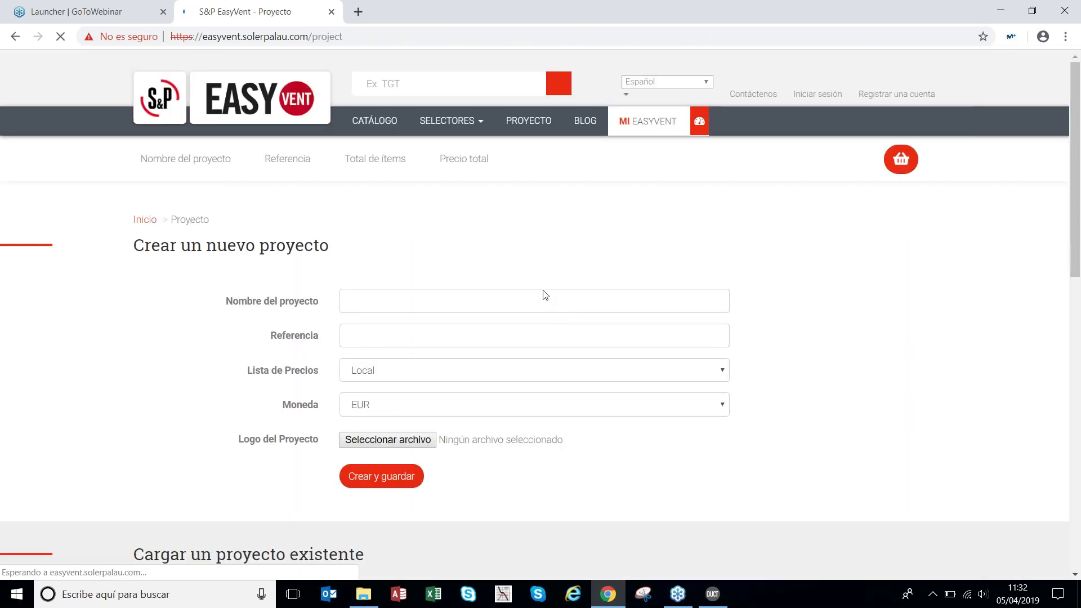
- Export the CHGT fan row from the project's items table to EasyDuct
{"action": "scroll", "coordinate": [580, 276], "scroll_direction": "down", "scroll_amount": 2}
{"action": "scroll", "coordinate": [585, 282], "scroll_direction": "up", "scroll_amount": 3}
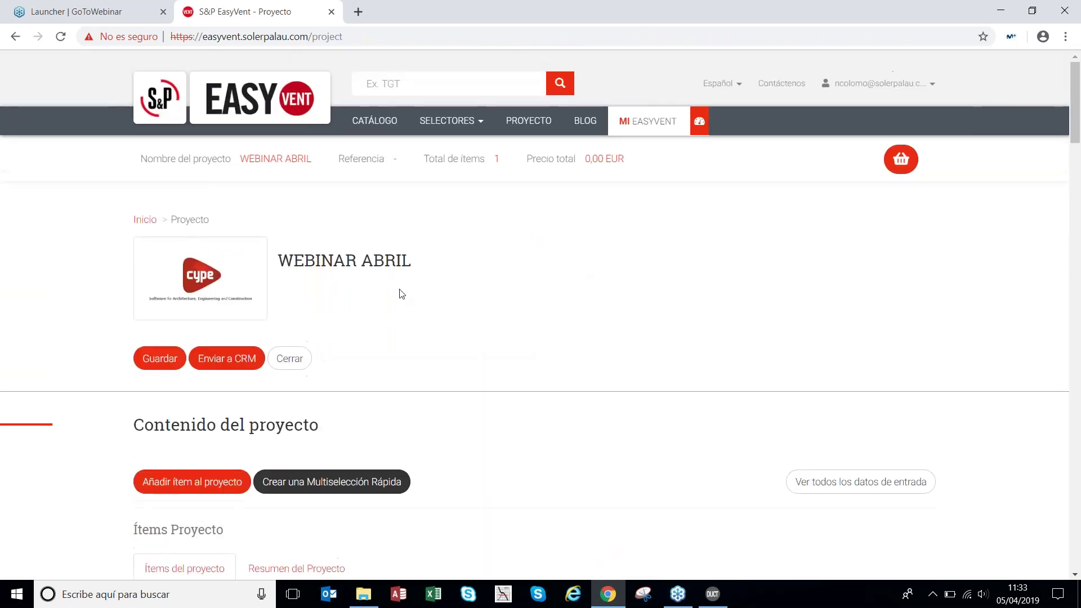
{"action": "scroll", "coordinate": [570, 283], "scroll_direction": "down", "scroll_amount": 3}
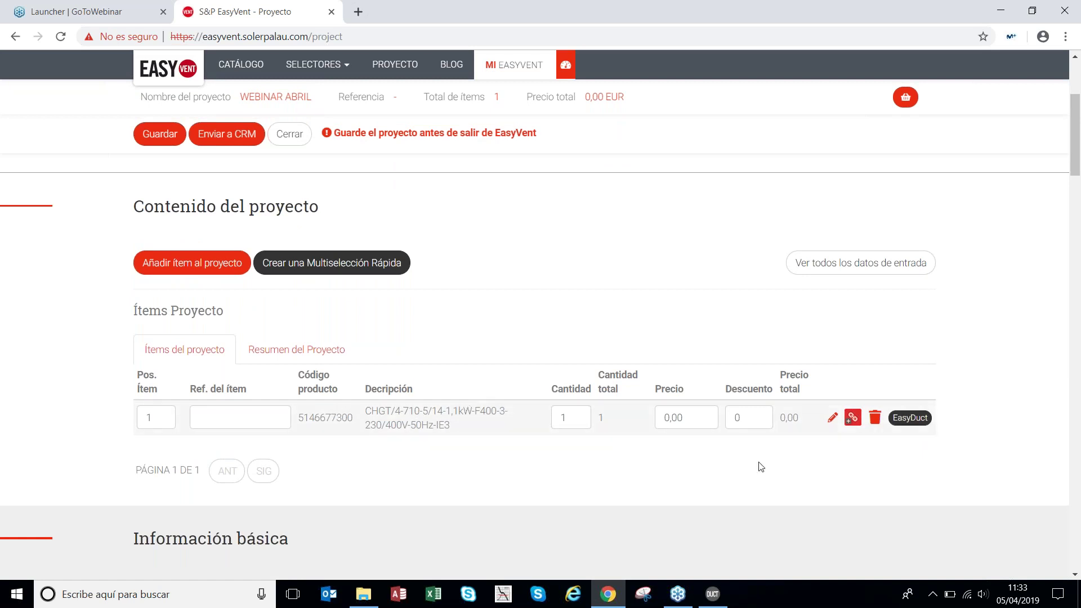
{"action": "left_click", "coordinate": [910, 418]}
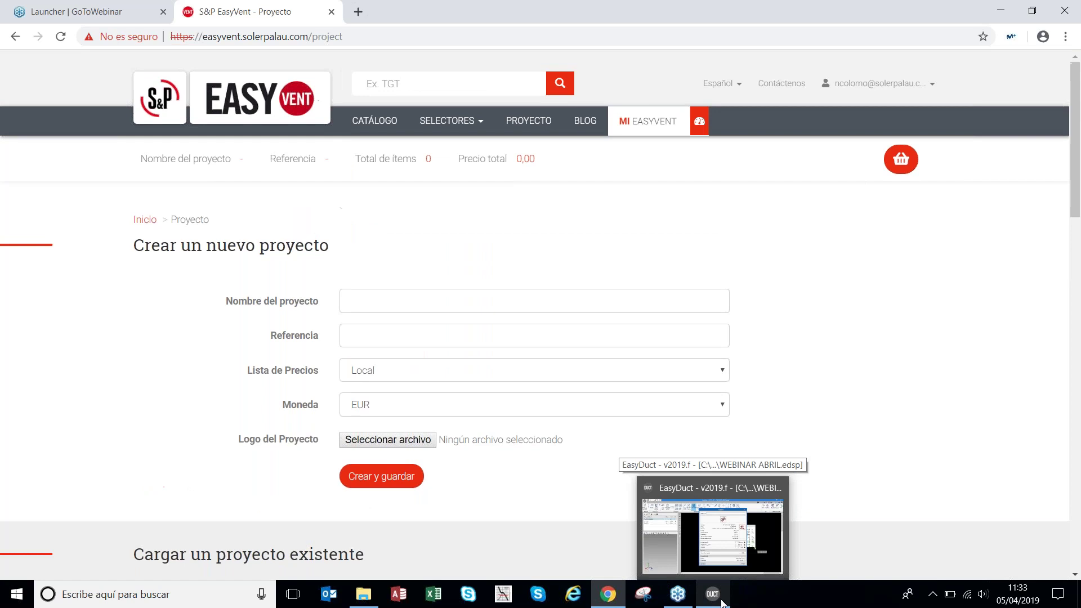
- Back in EasyDuct, place the CHGT/4-710-5/14 fan (7947 m³/h, 281 Pa) on the roof duct
{"action": "left_click", "coordinate": [722, 601]}
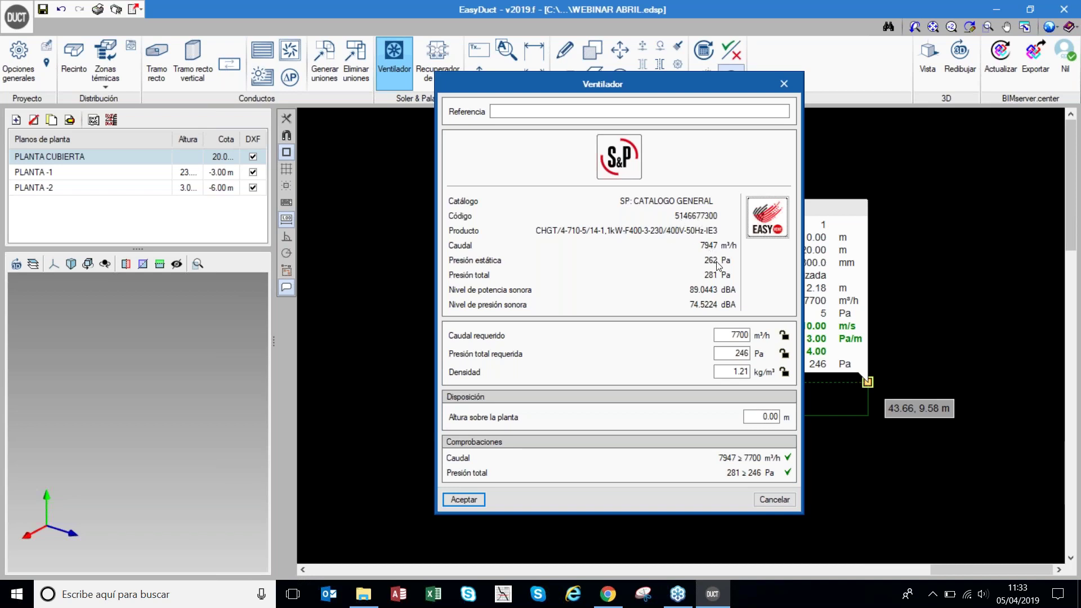
{"action": "left_click", "coordinate": [464, 500]}
{"action": "scroll", "coordinate": [415, 285], "scroll_direction": "down", "scroll_amount": 3}
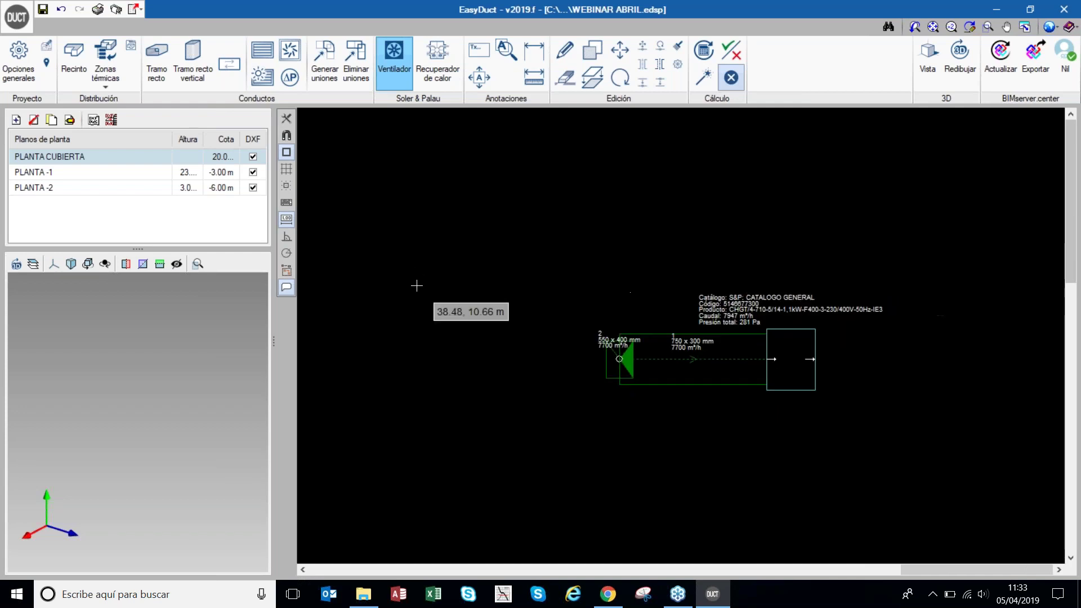
{"action": "scroll", "coordinate": [948, 355], "scroll_direction": "up", "scroll_amount": 1}
{"action": "scroll", "coordinate": [947, 356], "scroll_direction": "up", "scroll_amount": 2}
{"action": "scroll", "coordinate": [845, 342], "scroll_direction": "down", "scroll_amount": 1}
{"action": "scroll", "coordinate": [602, 315], "scroll_direction": "down", "scroll_amount": 1}
{"action": "scroll", "coordinate": [866, 342], "scroll_direction": "up", "scroll_amount": 1}
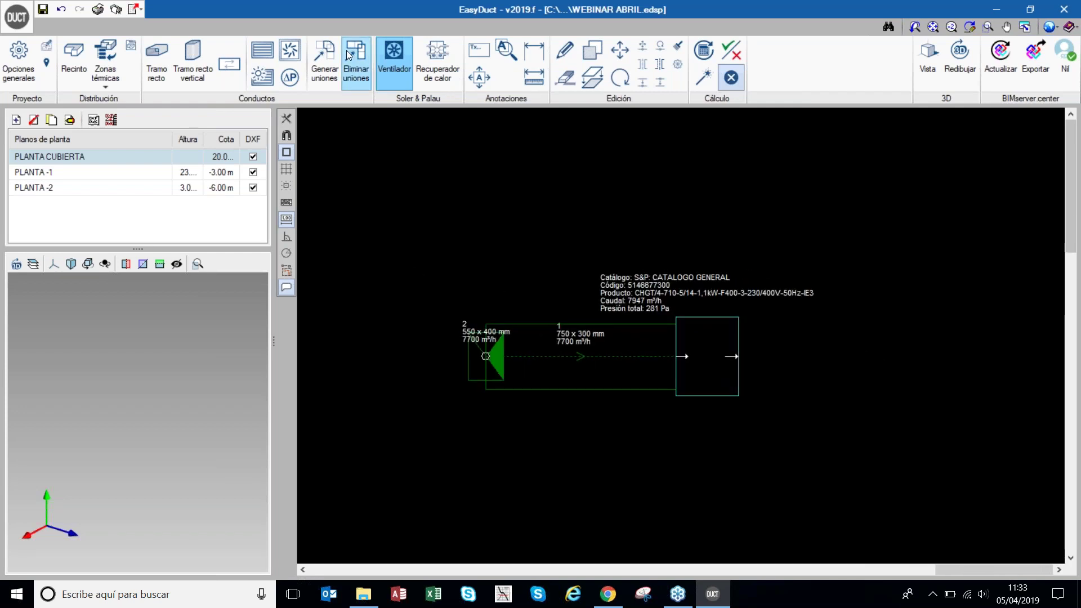
- Draw a 0.84 m straight 200 × 300 mm duct from the fan outlet with default settings
{"action": "left_click", "coordinate": [156, 62]}
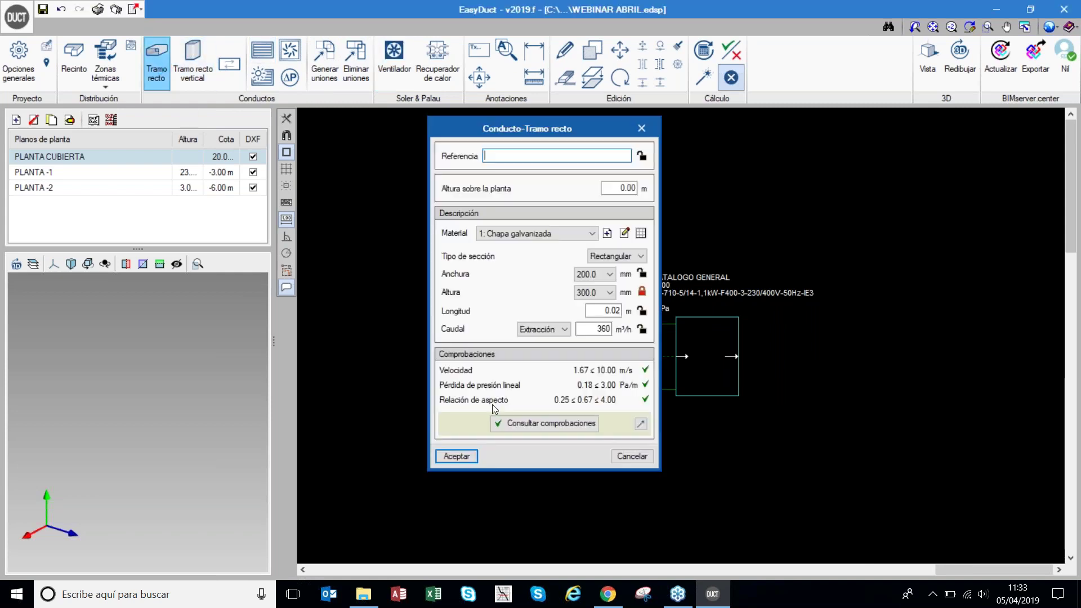
{"action": "left_click", "coordinate": [471, 455]}
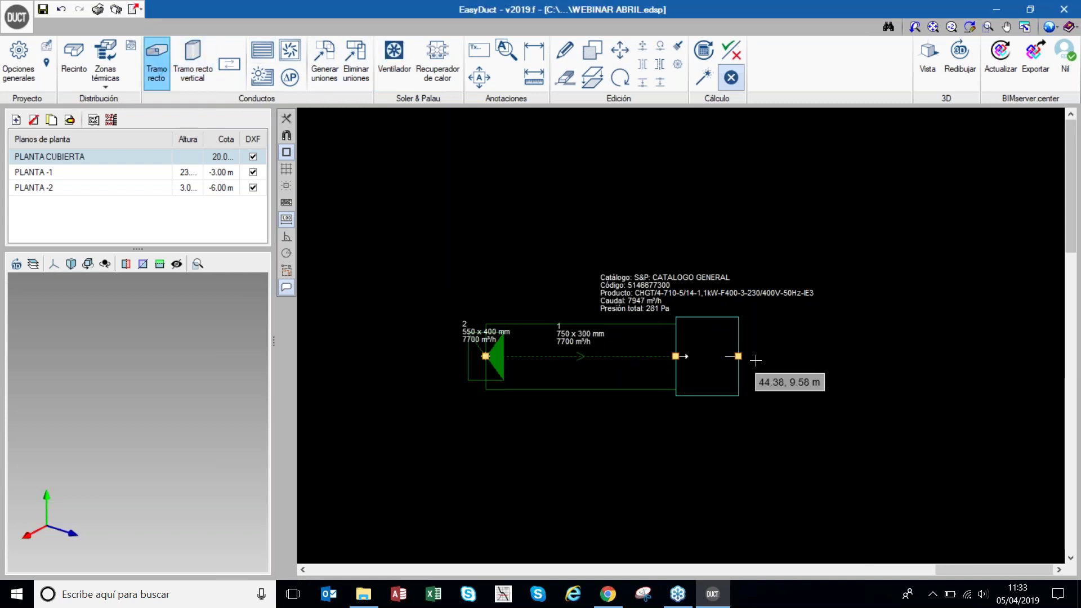
{"action": "left_click", "coordinate": [738, 356]}
{"action": "key", "text": "Return"}
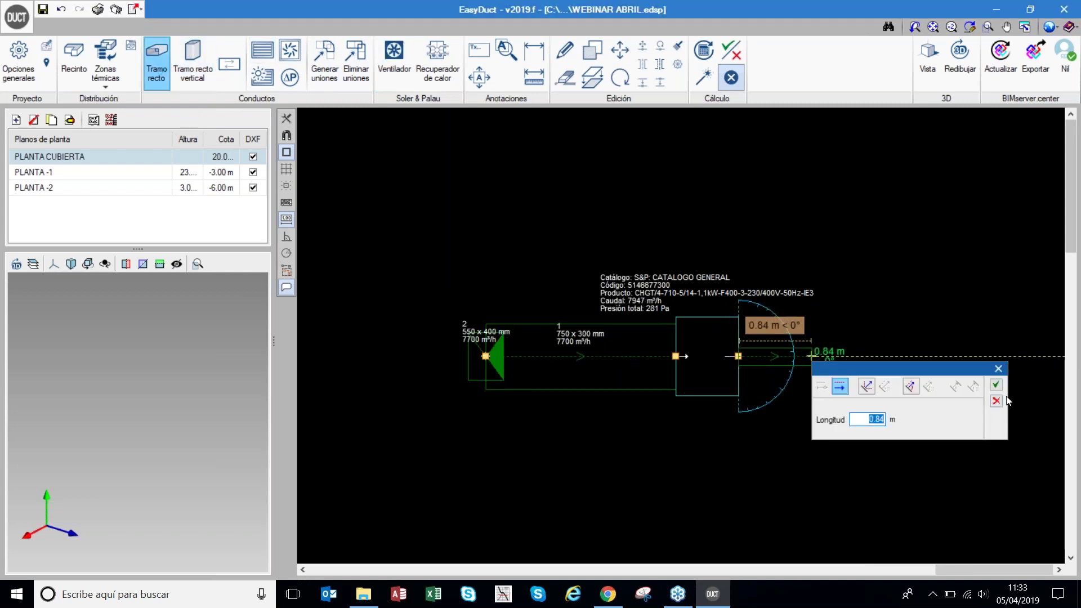
{"action": "left_click", "coordinate": [996, 384]}
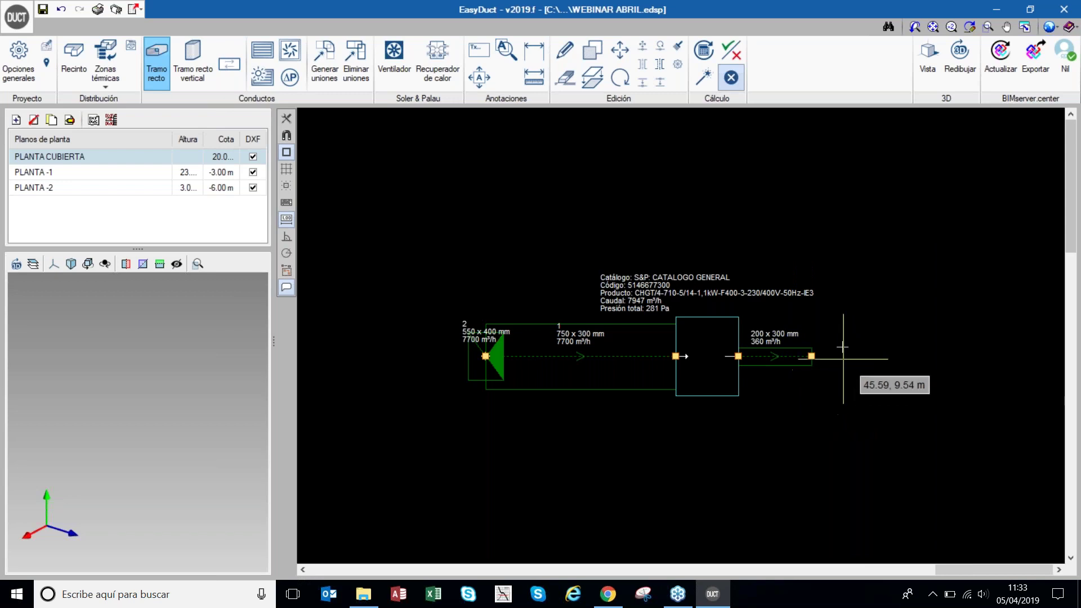
- Import the 6000 m³/h weather grille type from the library
{"action": "left_click", "coordinate": [261, 77]}
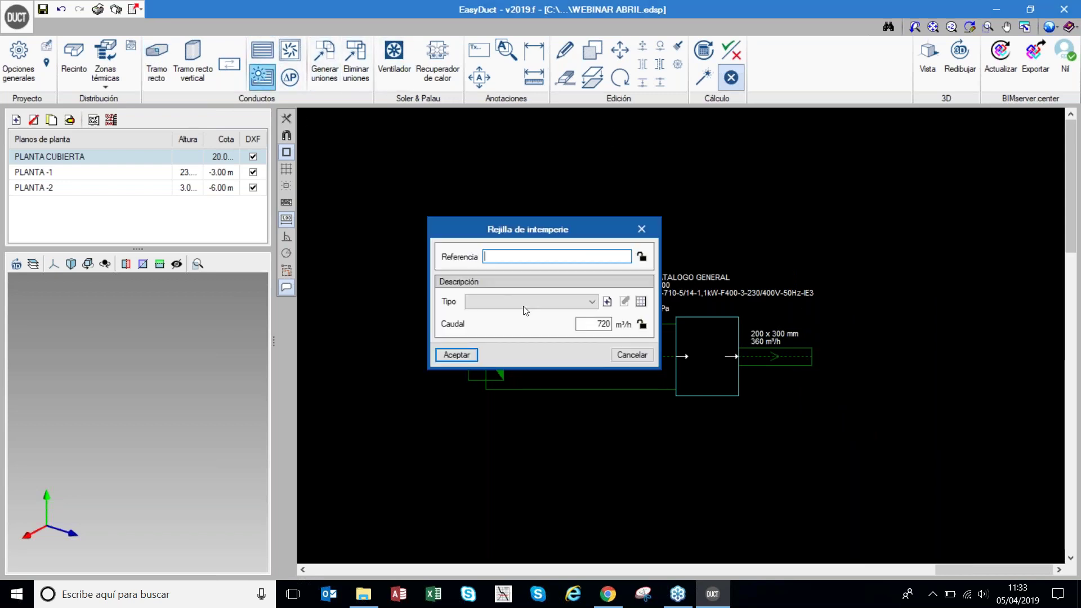
{"action": "left_click", "coordinate": [607, 302]}
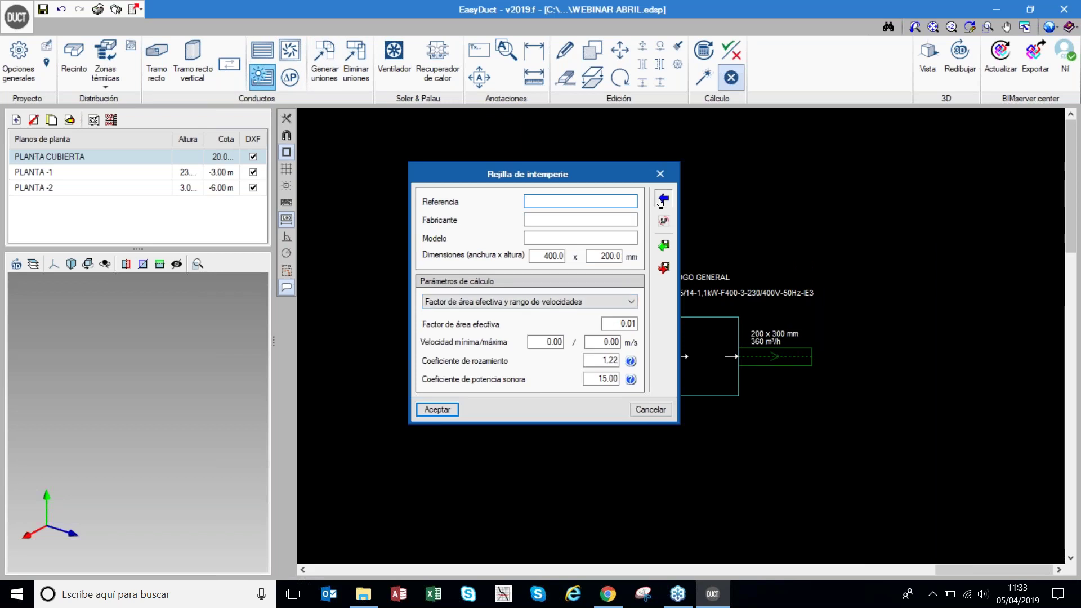
{"action": "left_click", "coordinate": [664, 199]}
{"action": "left_click", "coordinate": [489, 335]}
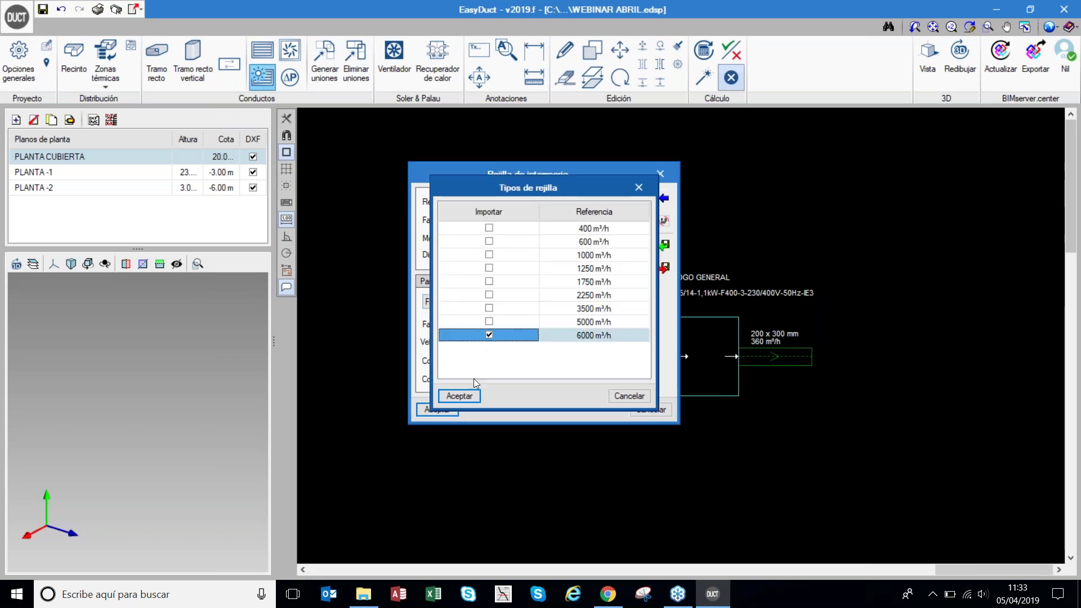
{"action": "left_click", "coordinate": [459, 396]}
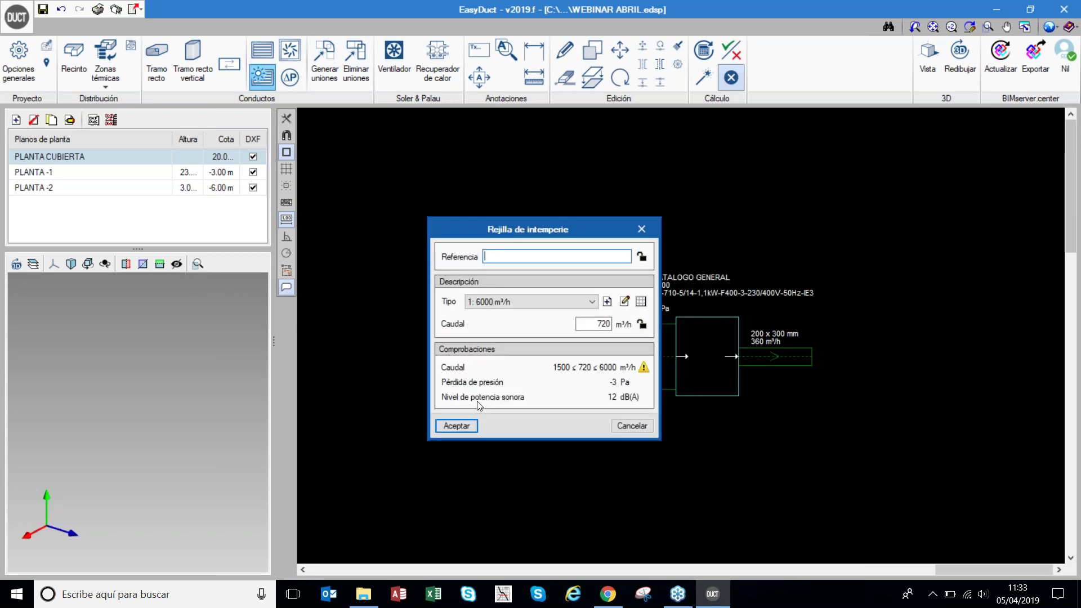
- Place the grille at the duct end and recalculate, sizing the discharge at 750 × 300 mm
{"action": "left_click", "coordinate": [459, 426]}
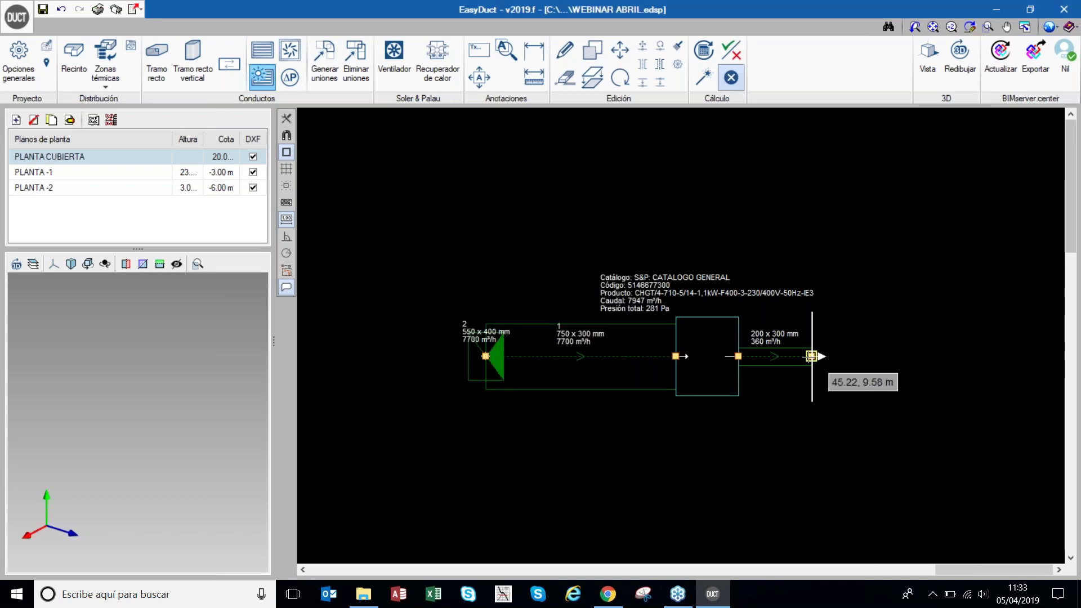
{"action": "left_click", "coordinate": [812, 355]}
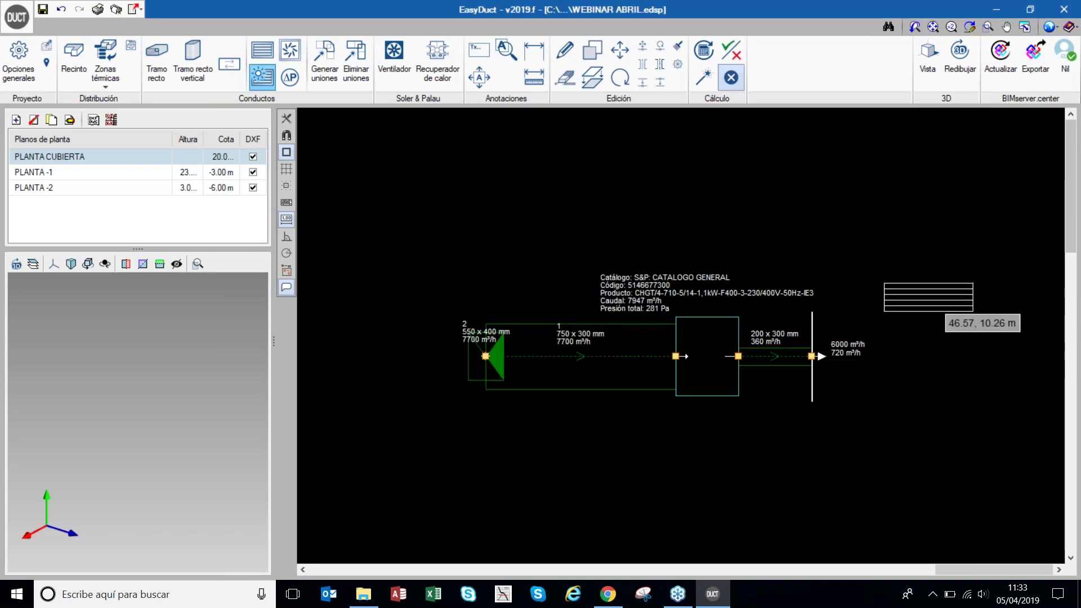
{"action": "left_click", "coordinate": [630, 389]}
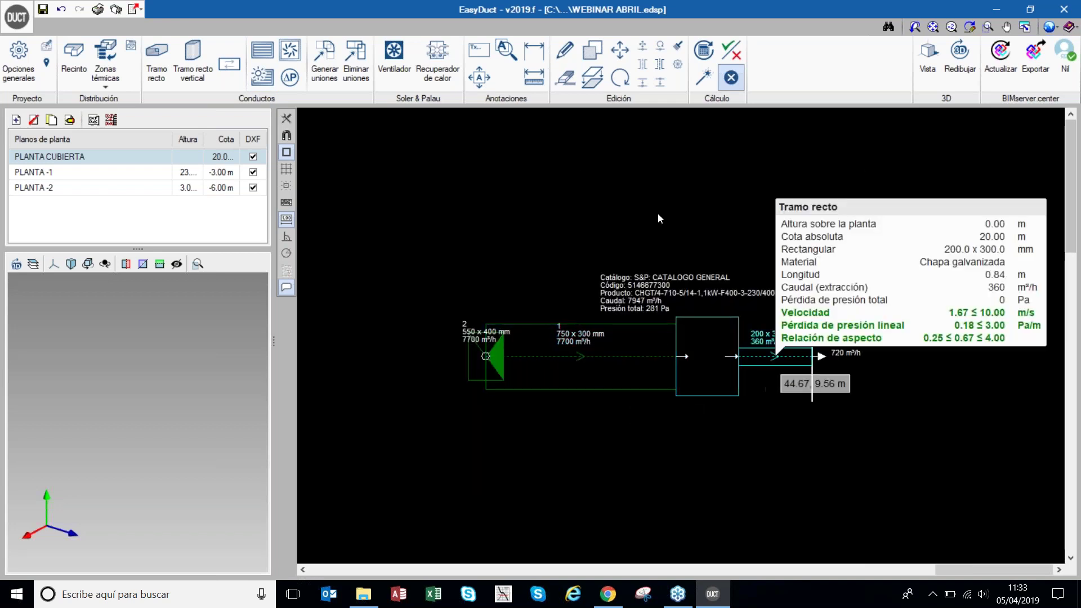
{"action": "left_click", "coordinate": [711, 83]}
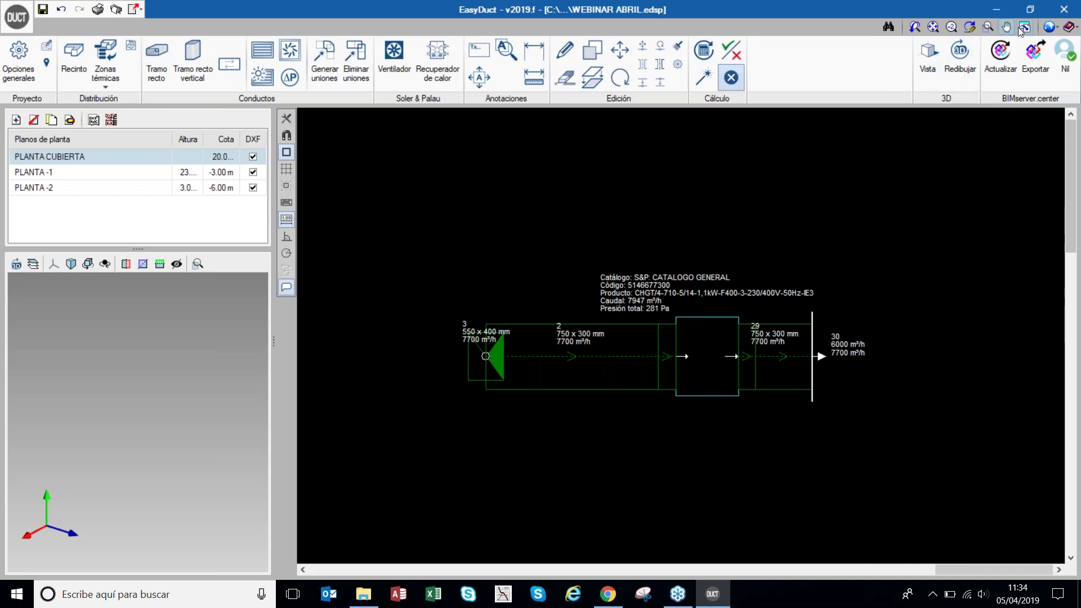
{"action": "left_click", "coordinate": [929, 70]}
{"action": "scroll", "coordinate": [672, 326], "scroll_direction": "up", "scroll_amount": 5}
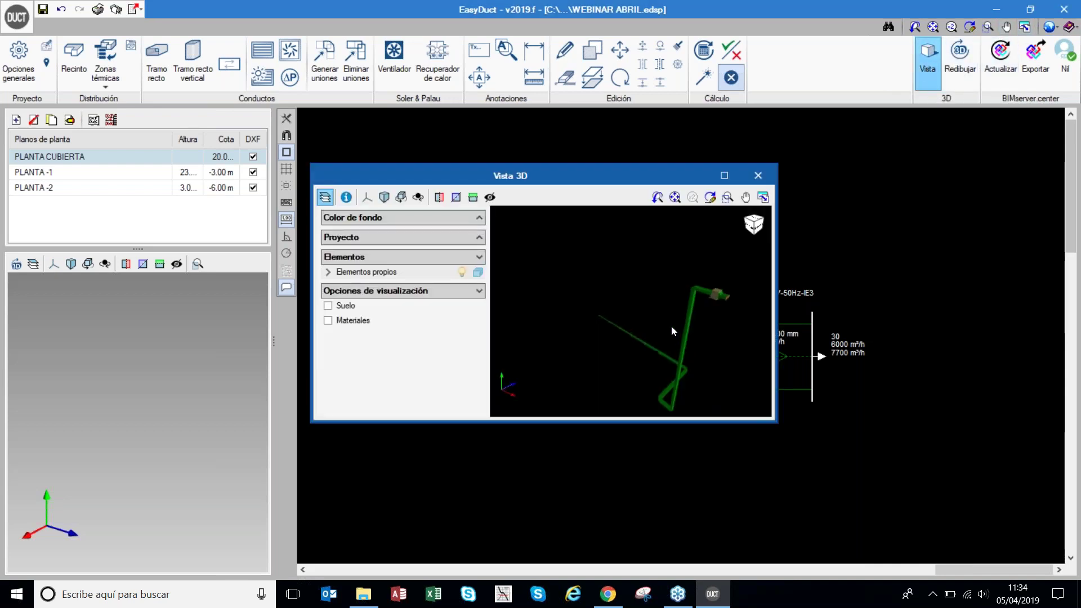
{"action": "left_click", "coordinate": [724, 175]}
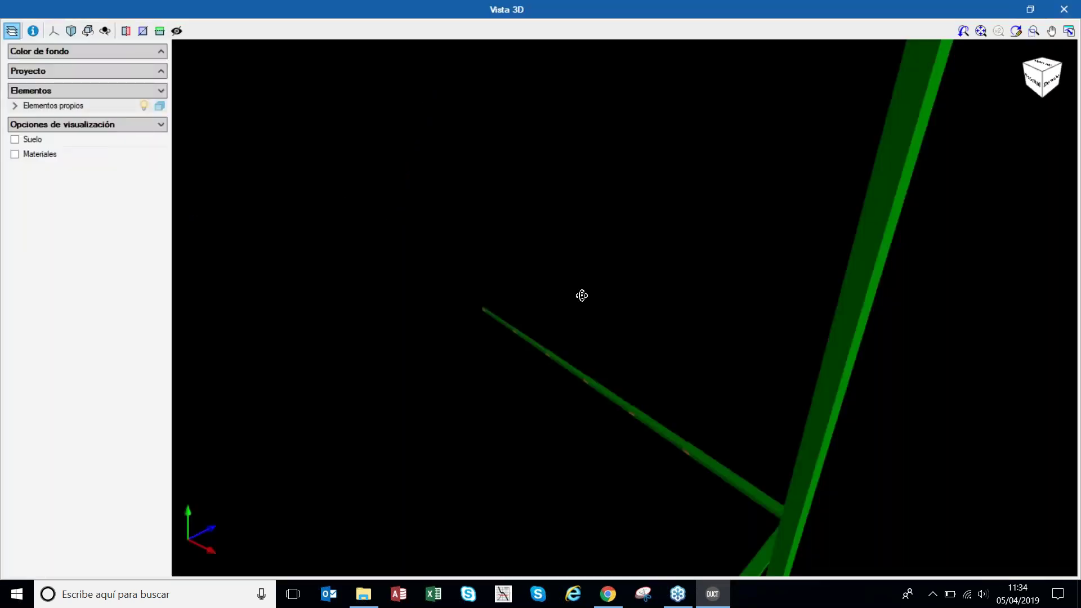
{"action": "left_click_drag", "start_coordinate": [582, 296], "coordinate": [612, 304]}
{"action": "scroll", "coordinate": [613, 304], "scroll_direction": "down", "scroll_amount": 4}
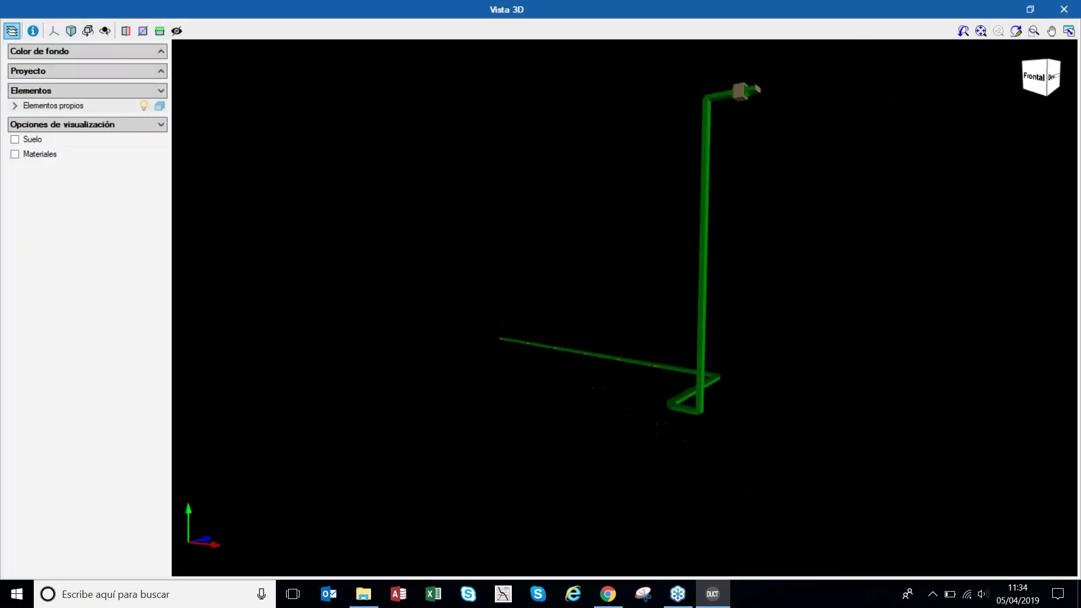
{"action": "scroll", "coordinate": [613, 304], "scroll_direction": "up", "scroll_amount": 1}
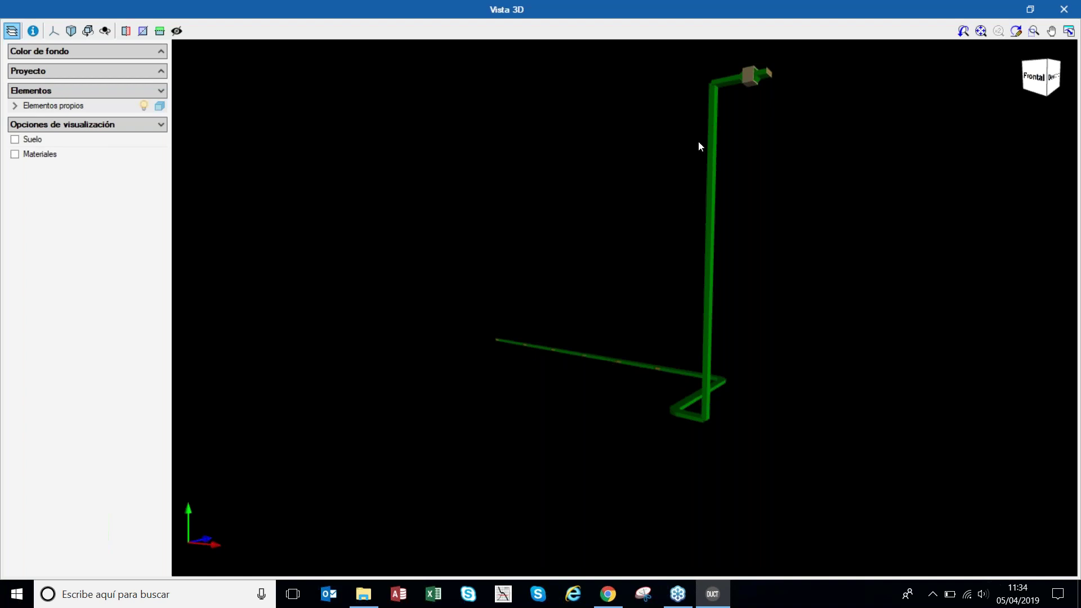
{"action": "scroll", "coordinate": [749, 74], "scroll_direction": "up", "scroll_amount": 5}
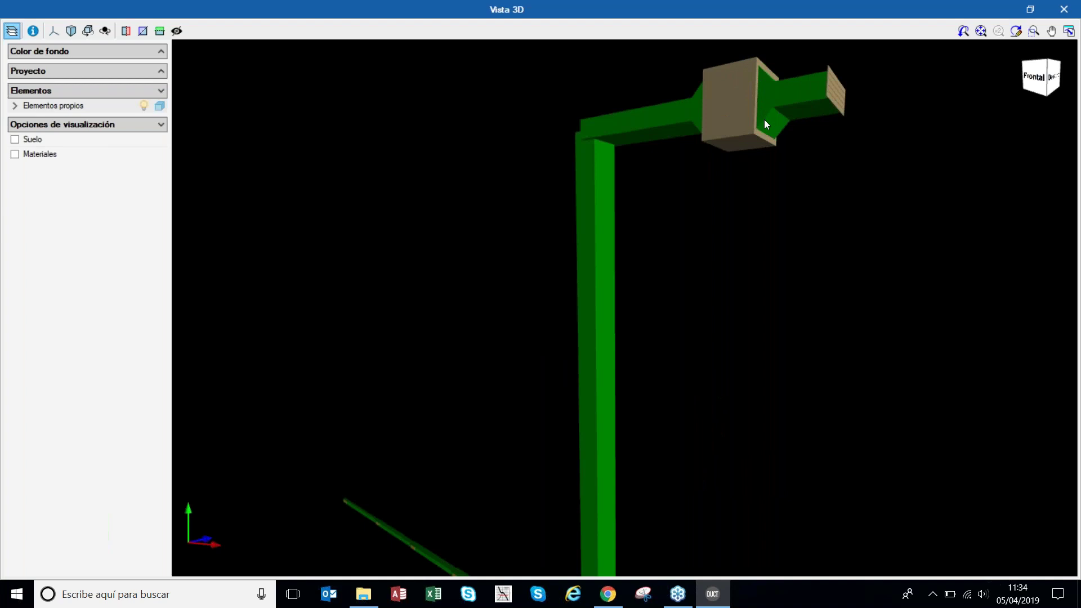
{"action": "left_click_drag", "start_coordinate": [765, 119], "coordinate": [756, 78]}
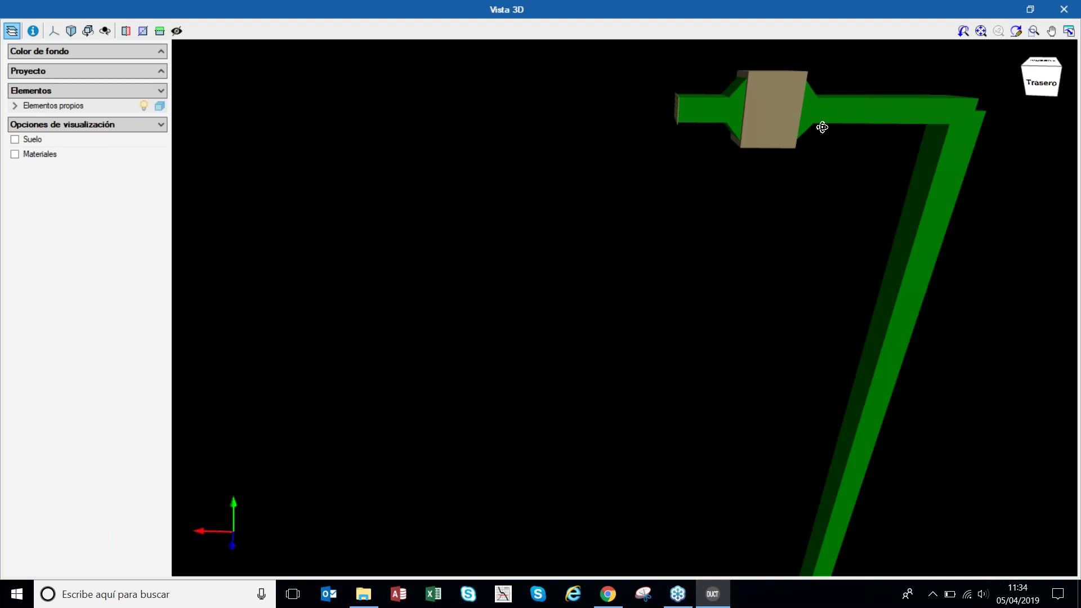
{"action": "left_click_drag", "start_coordinate": [822, 128], "coordinate": [669, 110]}
{"action": "scroll", "coordinate": [712, 163], "scroll_direction": "down", "scroll_amount": 7}
{"action": "left_click_drag", "start_coordinate": [711, 212], "coordinate": [878, 265]}
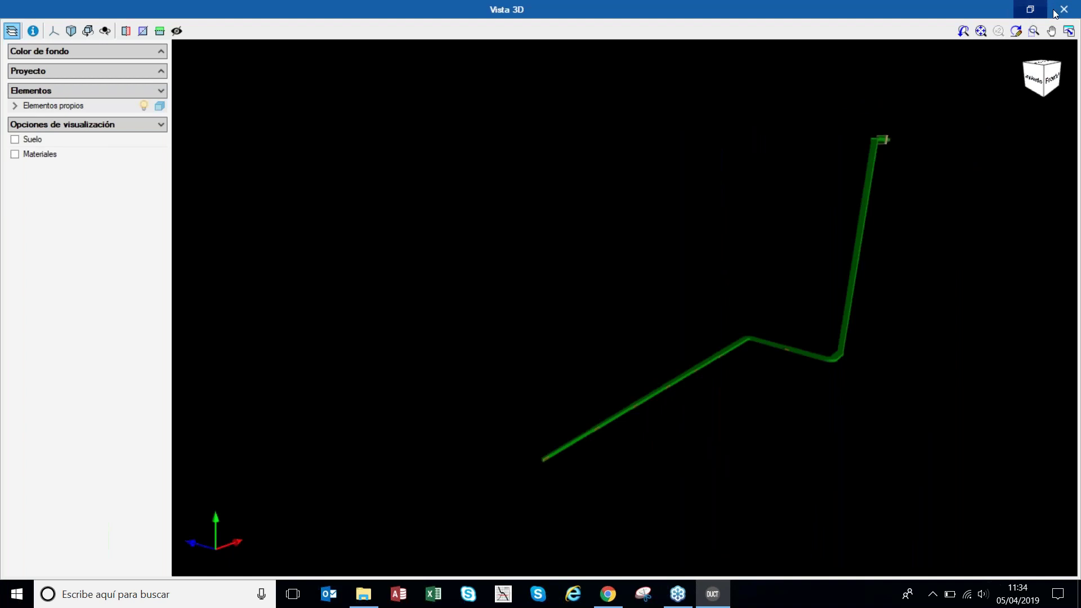
- Close the 3D view and display the PLANTA -2 floor plan at -6.00 m
{"action": "left_click", "coordinate": [1064, 9]}
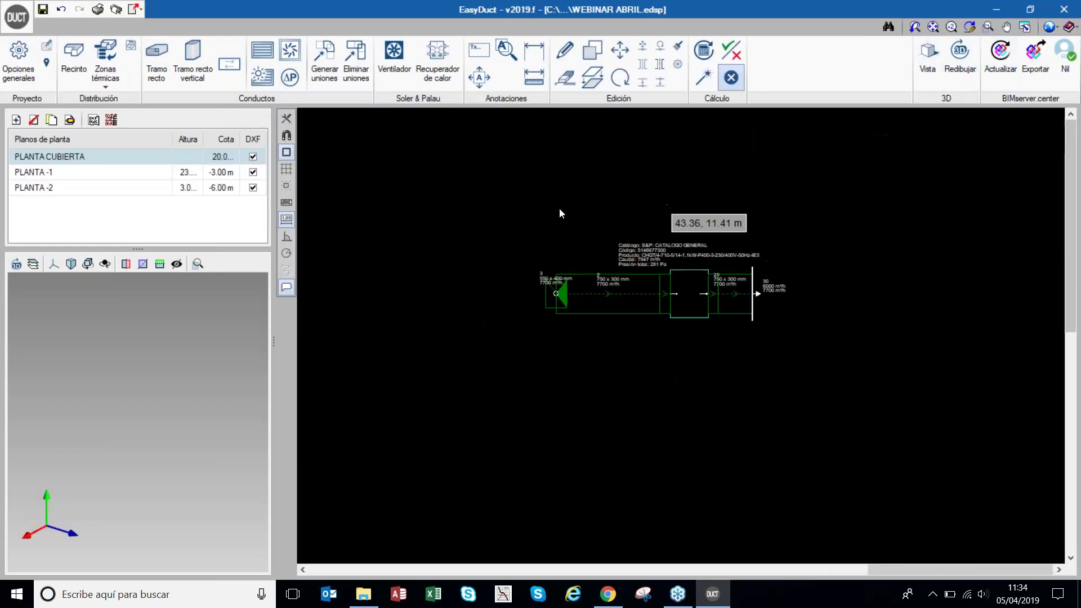
{"action": "left_click", "coordinate": [89, 189]}
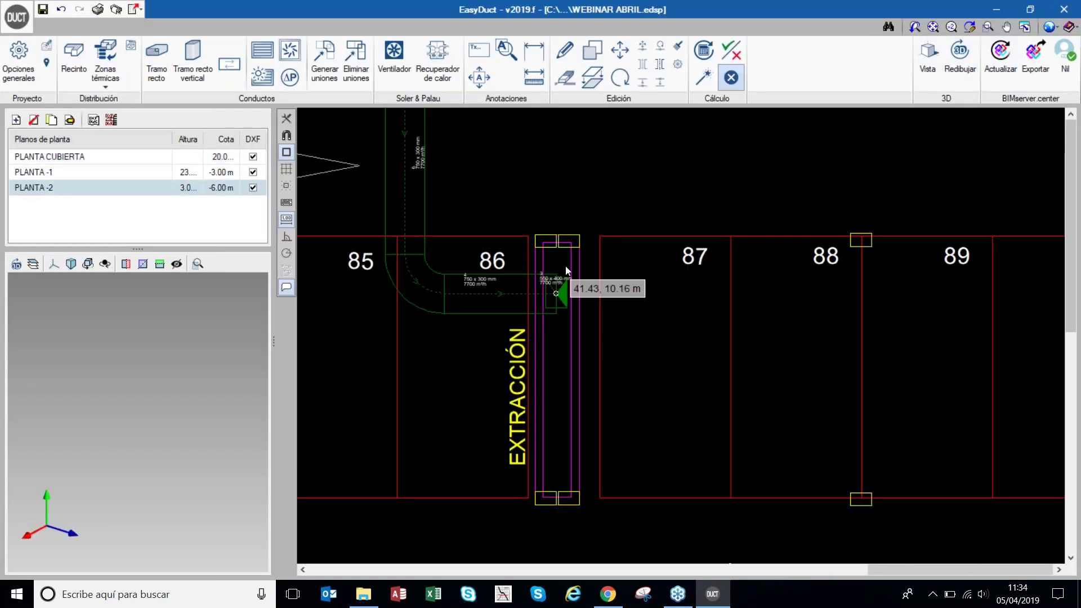
{"action": "scroll", "coordinate": [565, 266], "scroll_direction": "down", "scroll_amount": 3}
{"action": "scroll", "coordinate": [582, 266], "scroll_direction": "down", "scroll_amount": 3}
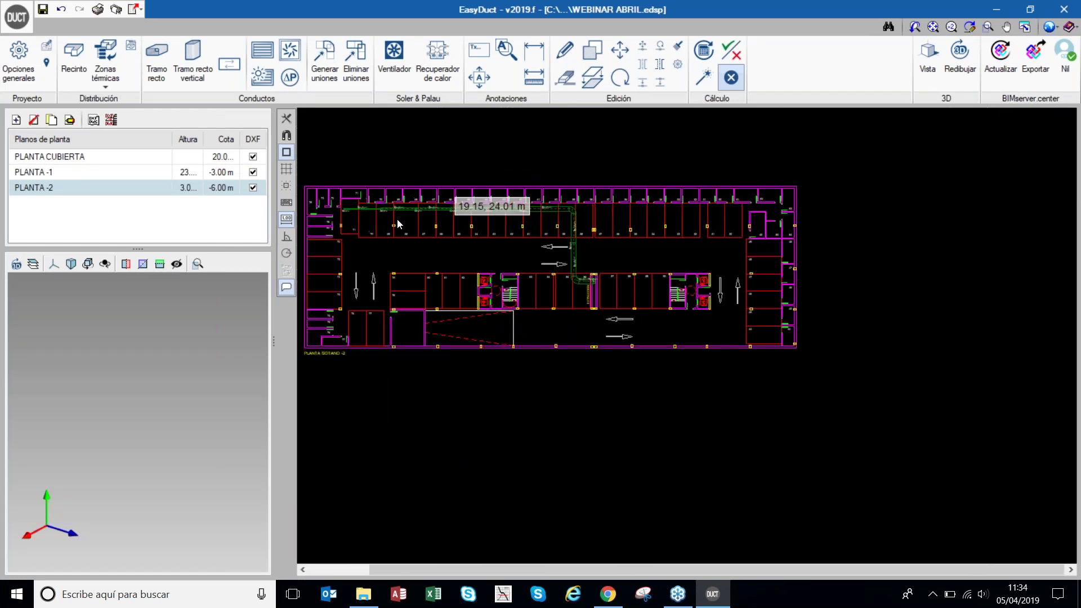
{"action": "left_click", "coordinate": [105, 175]}
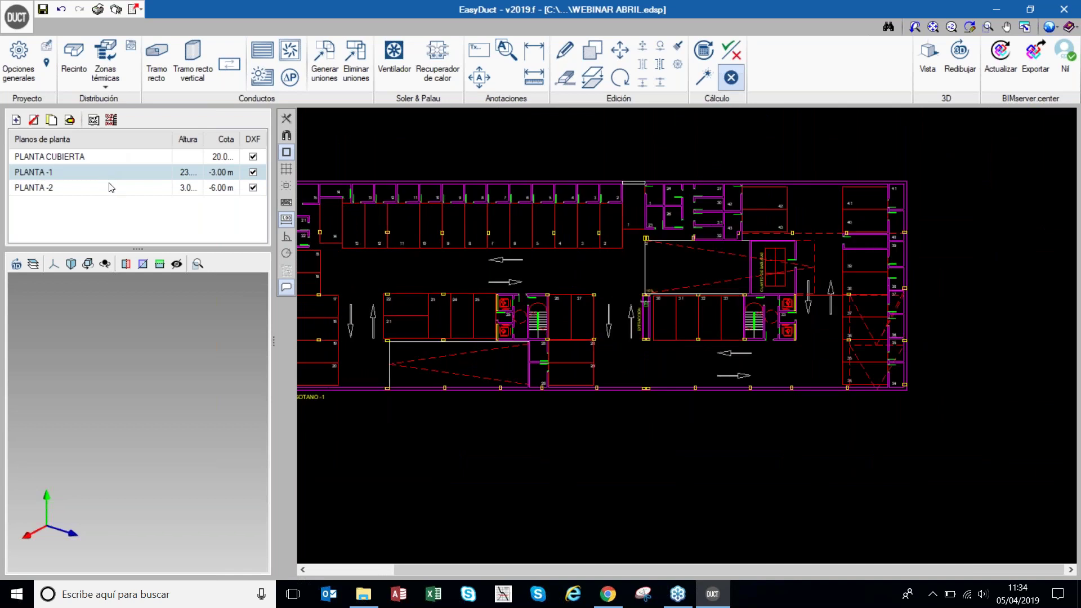
{"action": "left_click", "coordinate": [109, 187]}
{"action": "left_click", "coordinate": [113, 172]}
{"action": "left_click", "coordinate": [114, 189]}
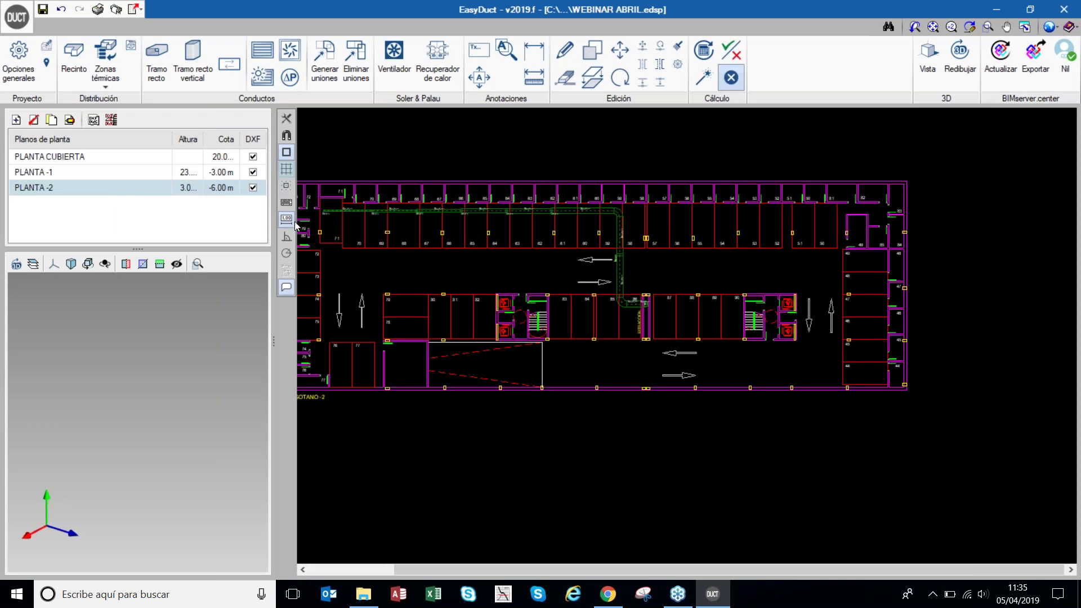
{"action": "left_click", "coordinate": [148, 172]}
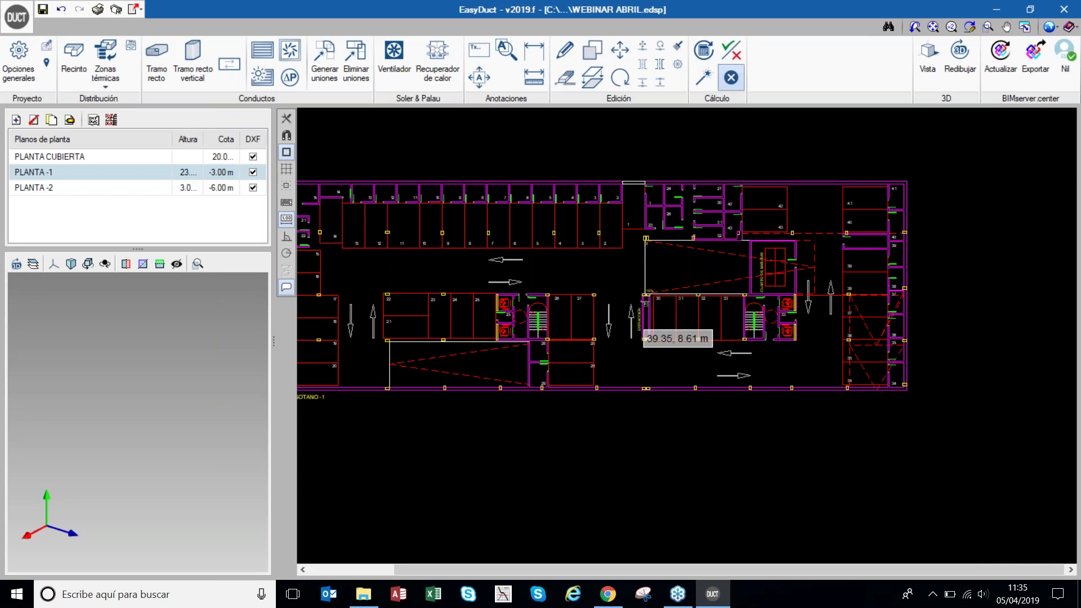
{"action": "left_click", "coordinate": [128, 188]}
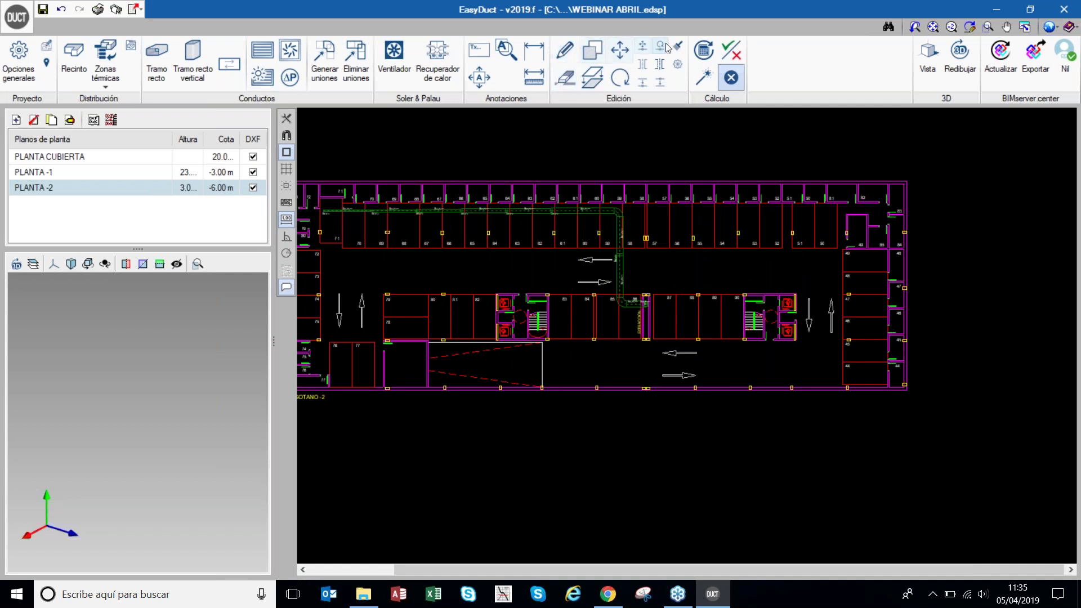
- Copy the upper-corridor duct run, all element types, from PLANTA -2 to PLANTA -1
{"action": "left_click", "coordinate": [597, 83]}
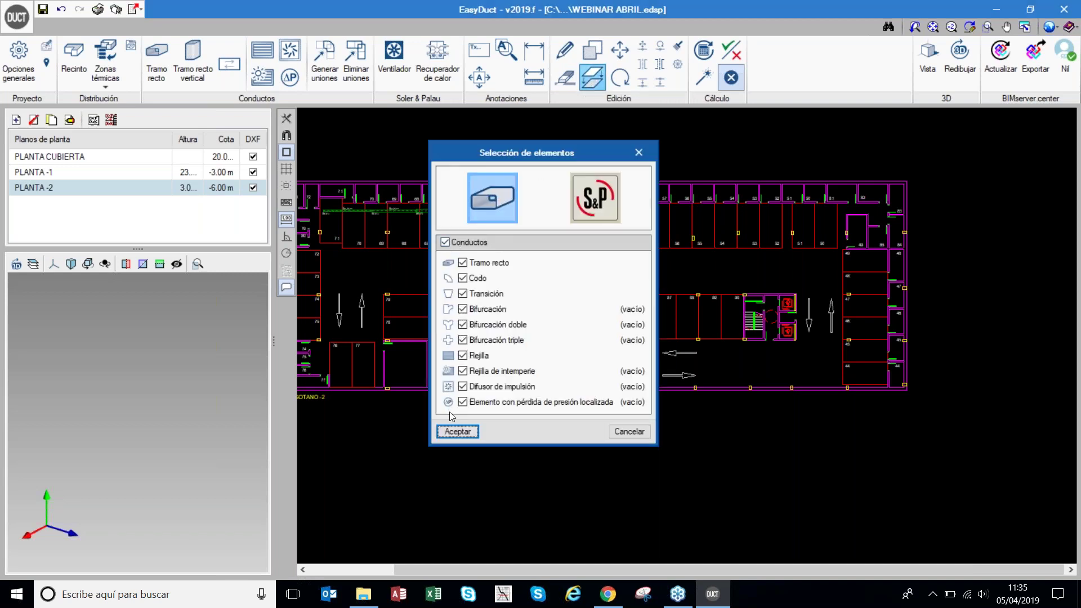
{"action": "left_click", "coordinate": [457, 432]}
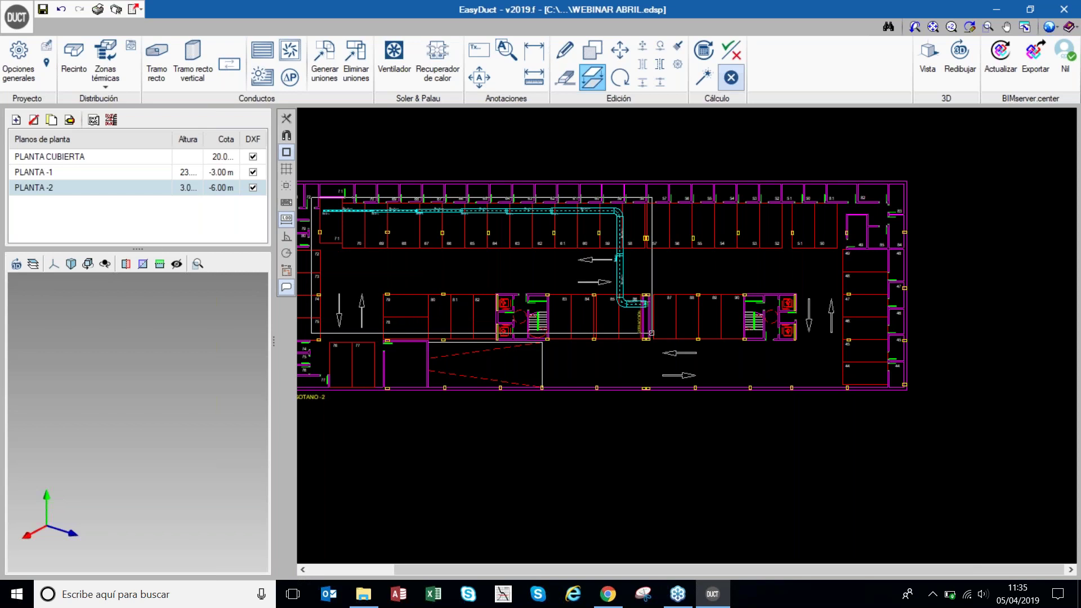
{"action": "scroll", "coordinate": [653, 330], "scroll_direction": "up", "scroll_amount": 2}
{"action": "left_click", "coordinate": [654, 323]}
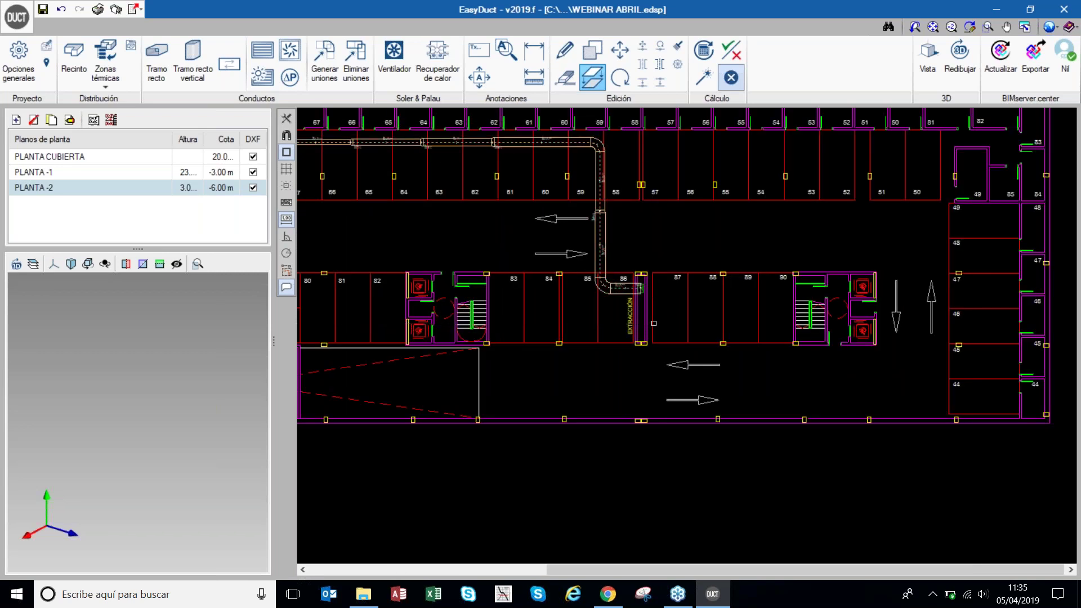
{"action": "scroll", "coordinate": [680, 236], "scroll_direction": "down", "scroll_amount": 2}
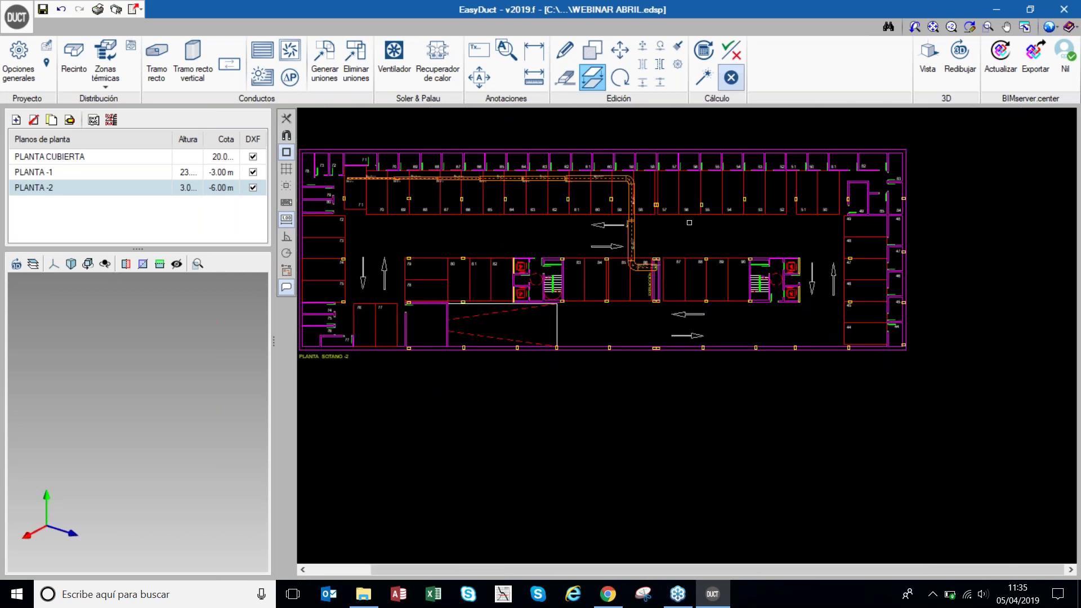
{"action": "right_click", "coordinate": [689, 223]}
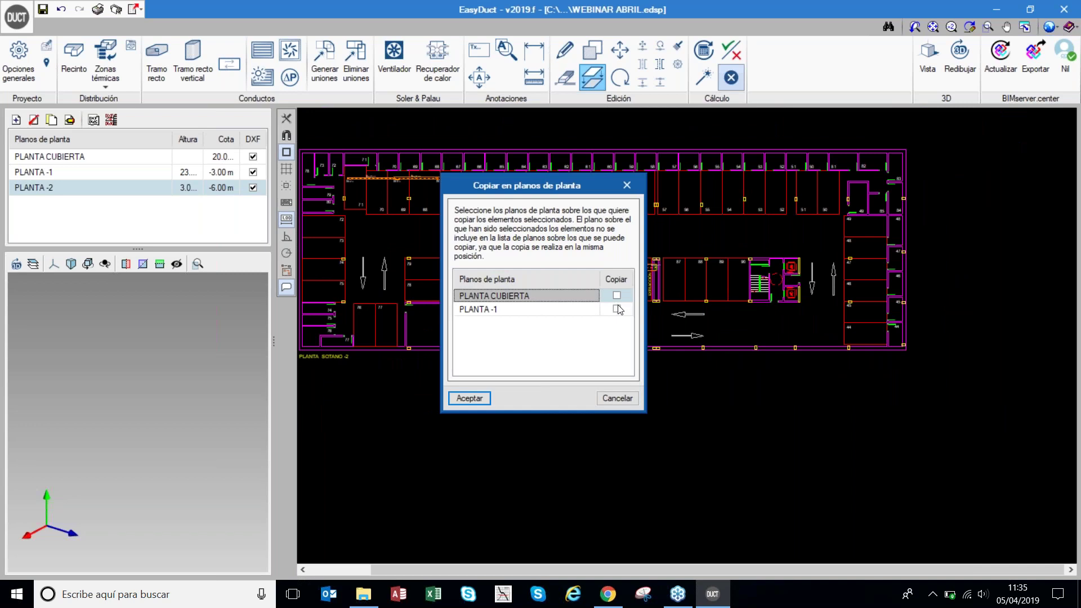
{"action": "left_click", "coordinate": [617, 309]}
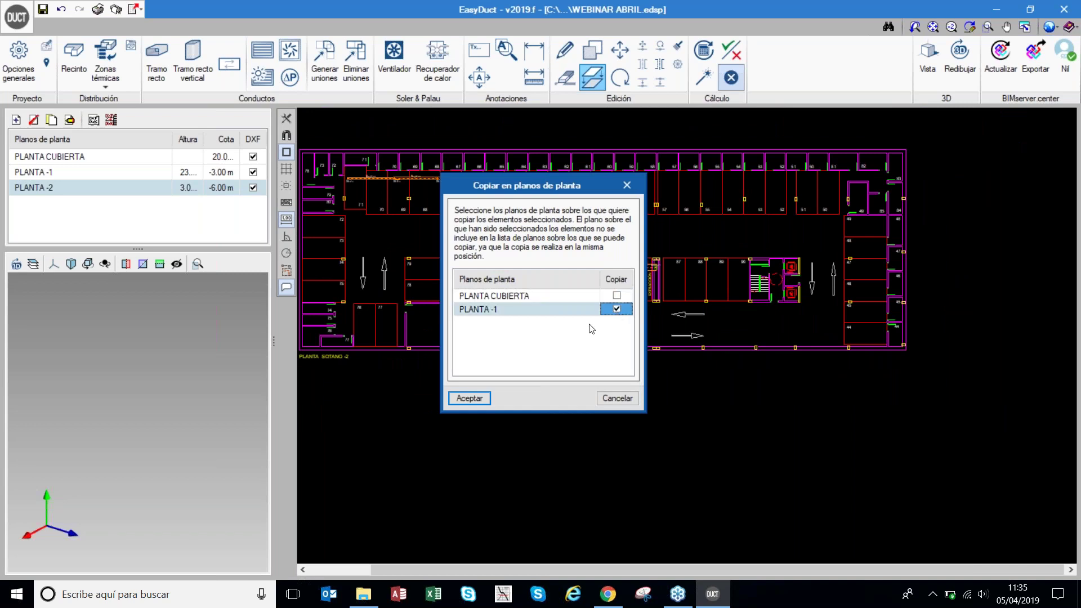
{"action": "left_click", "coordinate": [478, 403]}
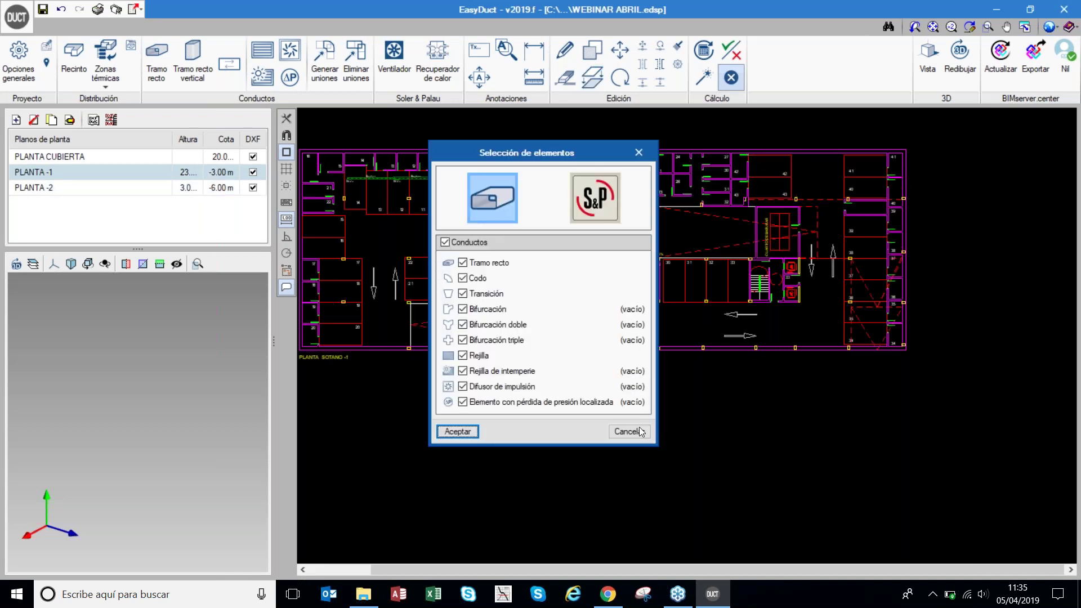
{"action": "left_click", "coordinate": [639, 431]}
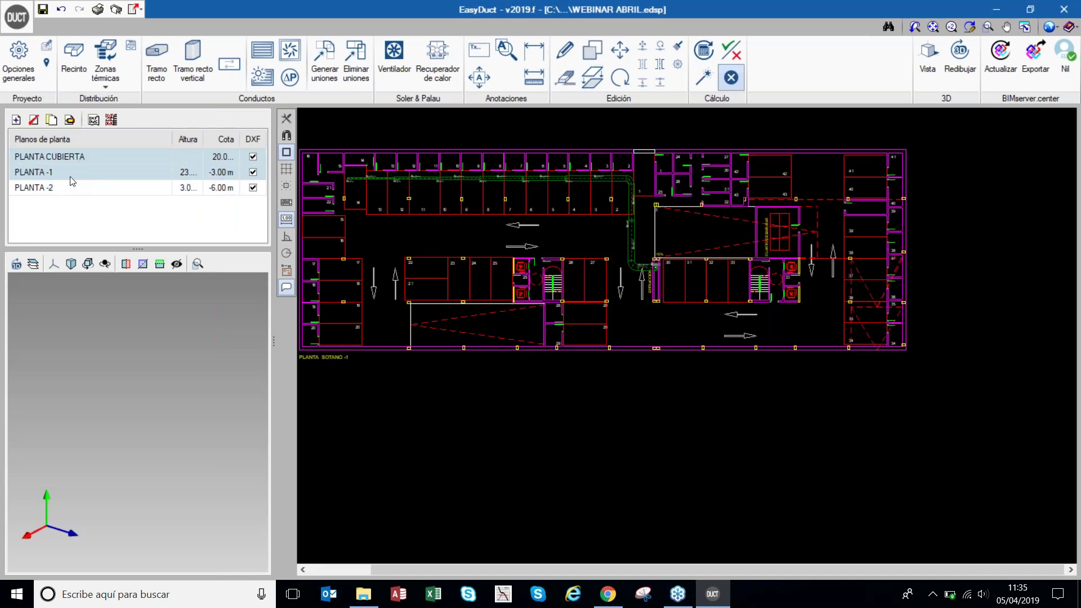
- Erase the copied elbow and short horizontal duct entering the EXTRACCIÓN shaft on PLANTA -1
{"action": "scroll", "coordinate": [359, 175], "scroll_direction": "up", "scroll_amount": 3}
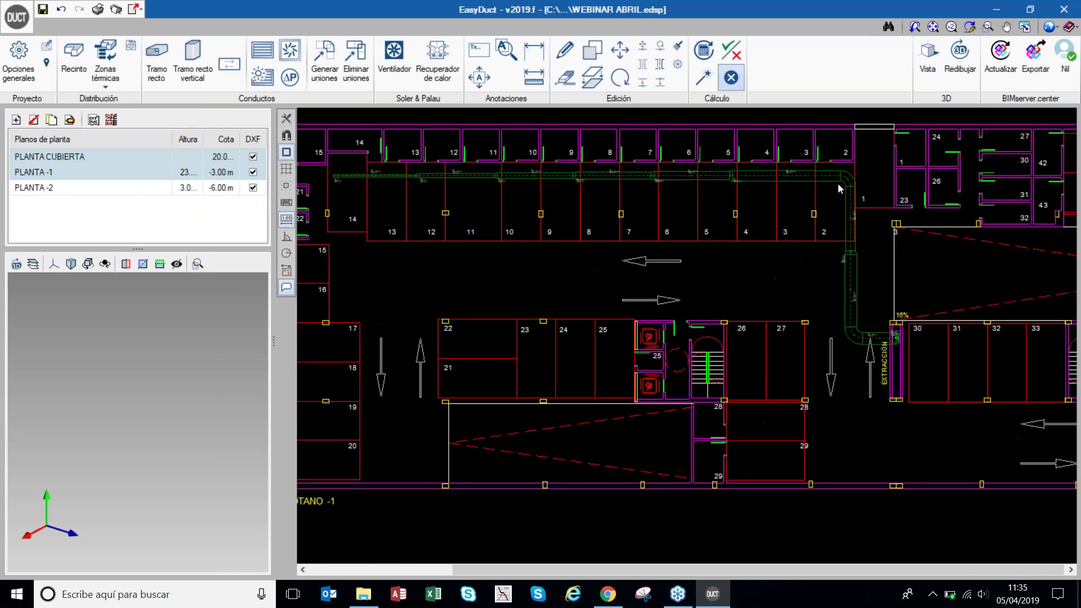
{"action": "scroll", "coordinate": [921, 341], "scroll_direction": "up", "scroll_amount": 3}
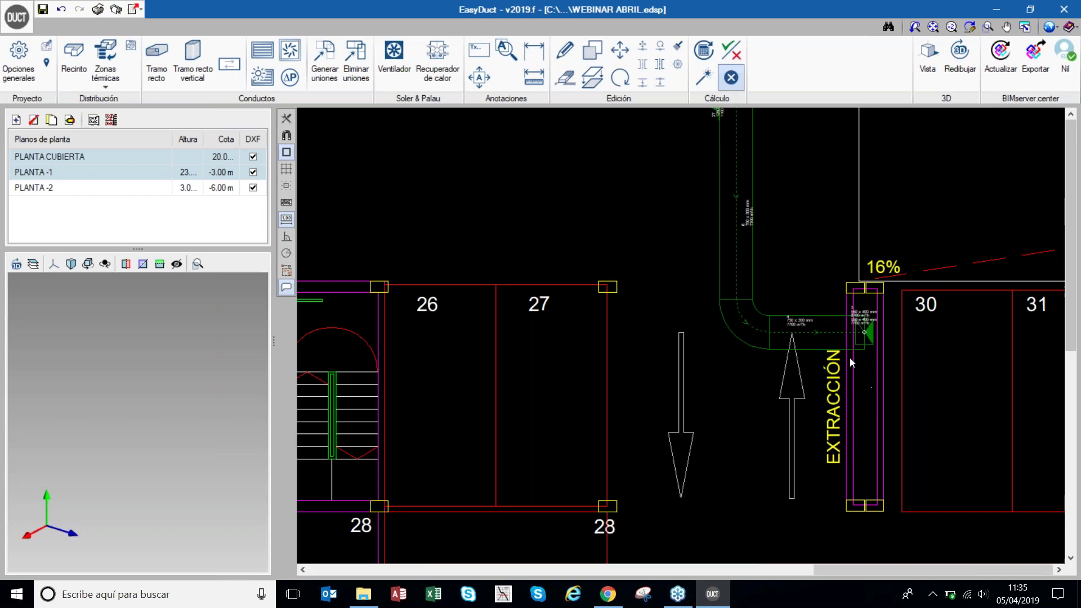
{"action": "left_click", "coordinate": [566, 77]}
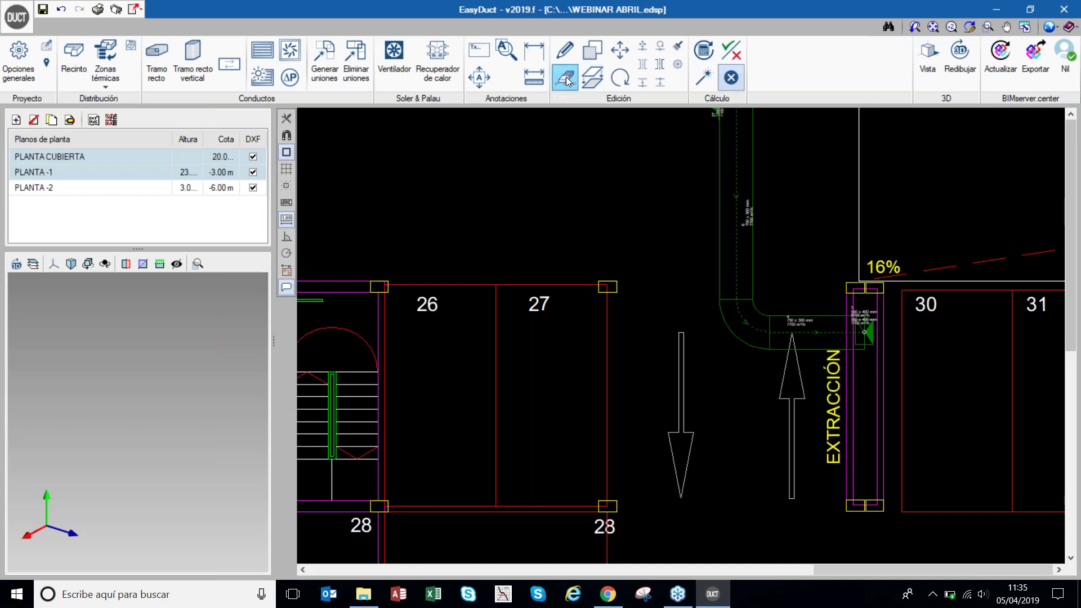
{"action": "left_click", "coordinate": [807, 280]}
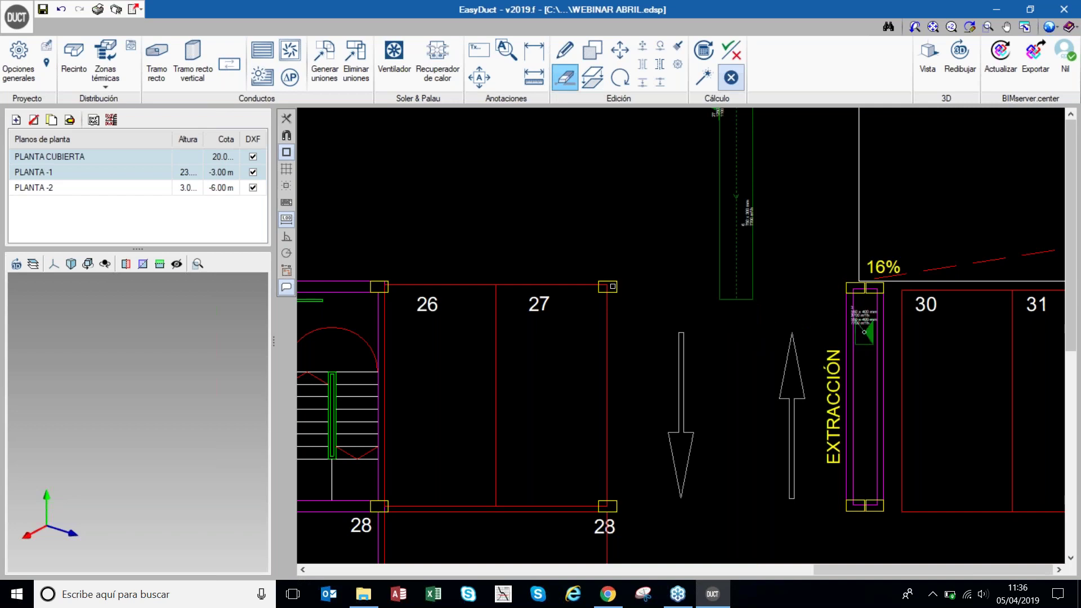
- Draw a straight duct 1.69 m down from the vertical run, then 2.94 m right into the shaft
{"action": "left_click", "coordinate": [164, 58]}
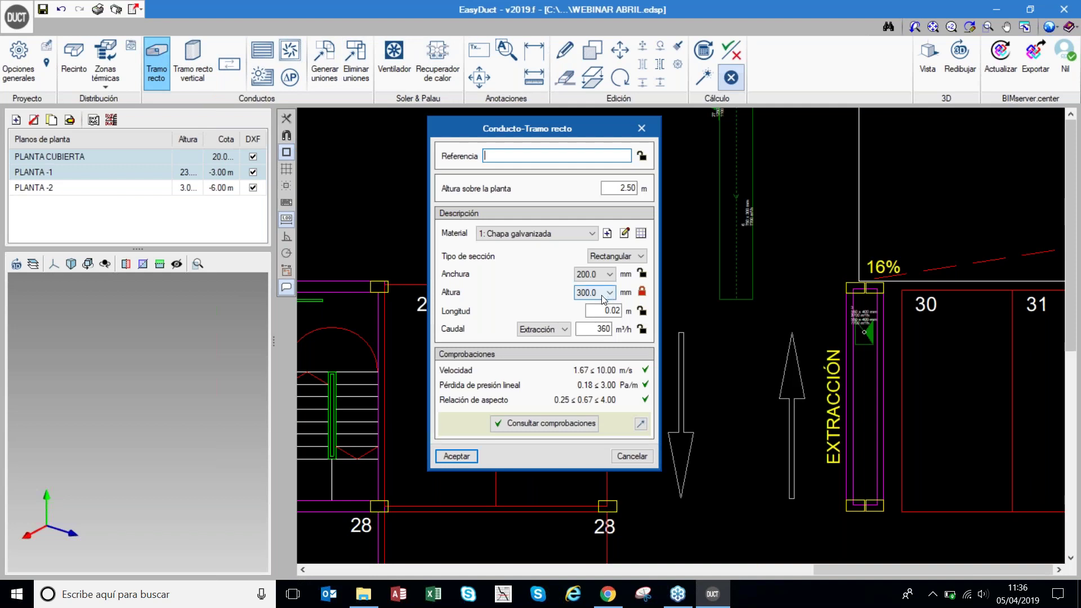
{"action": "left_click", "coordinate": [454, 459]}
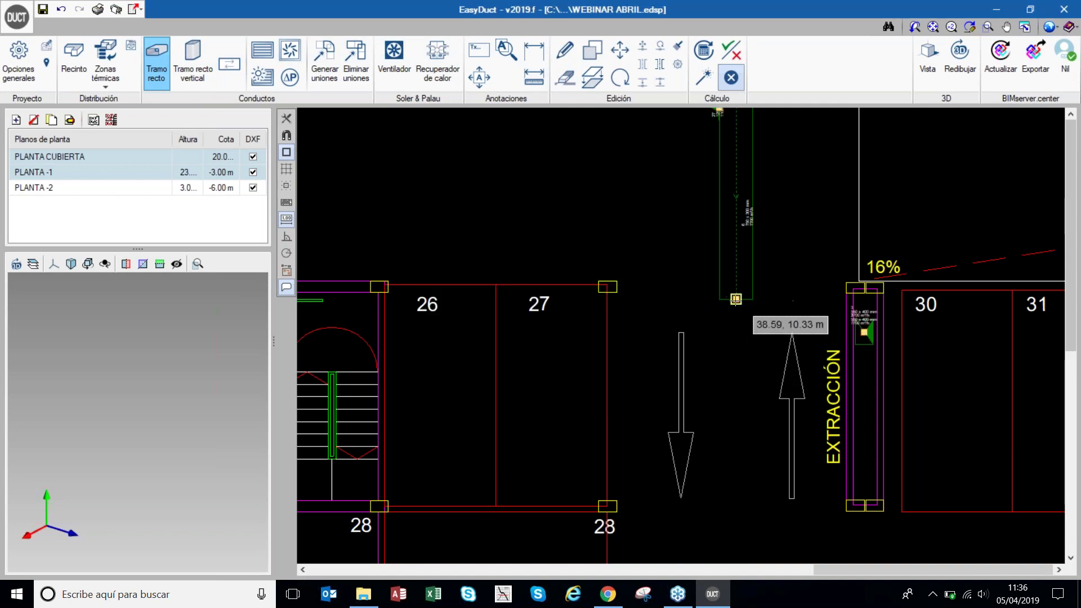
{"action": "left_click", "coordinate": [736, 299]}
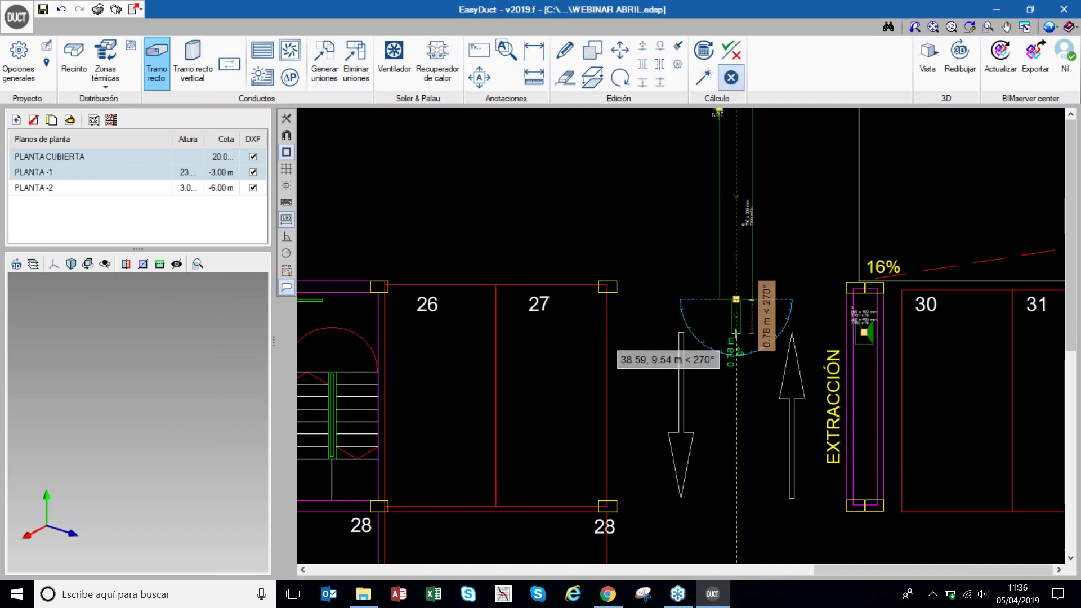
{"action": "left_click", "coordinate": [734, 375]}
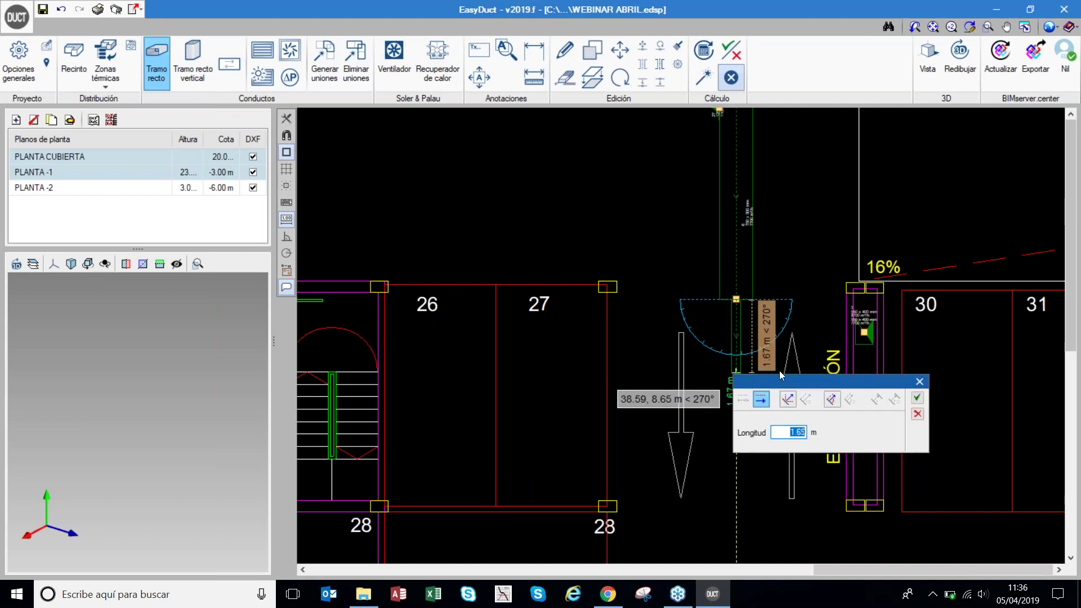
{"action": "left_click", "coordinate": [917, 397]}
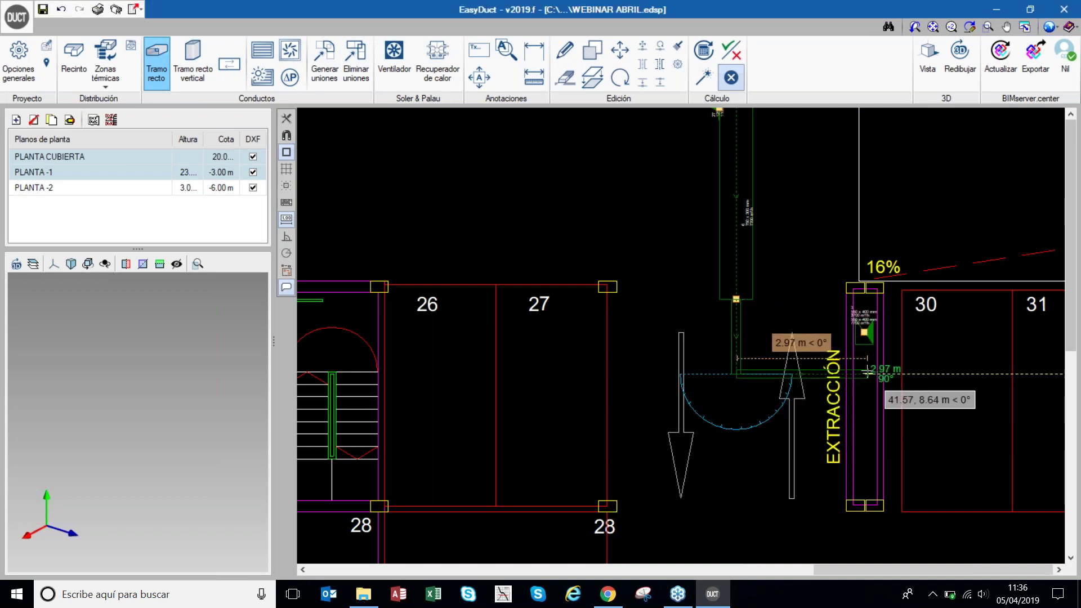
{"action": "left_click", "coordinate": [865, 373]}
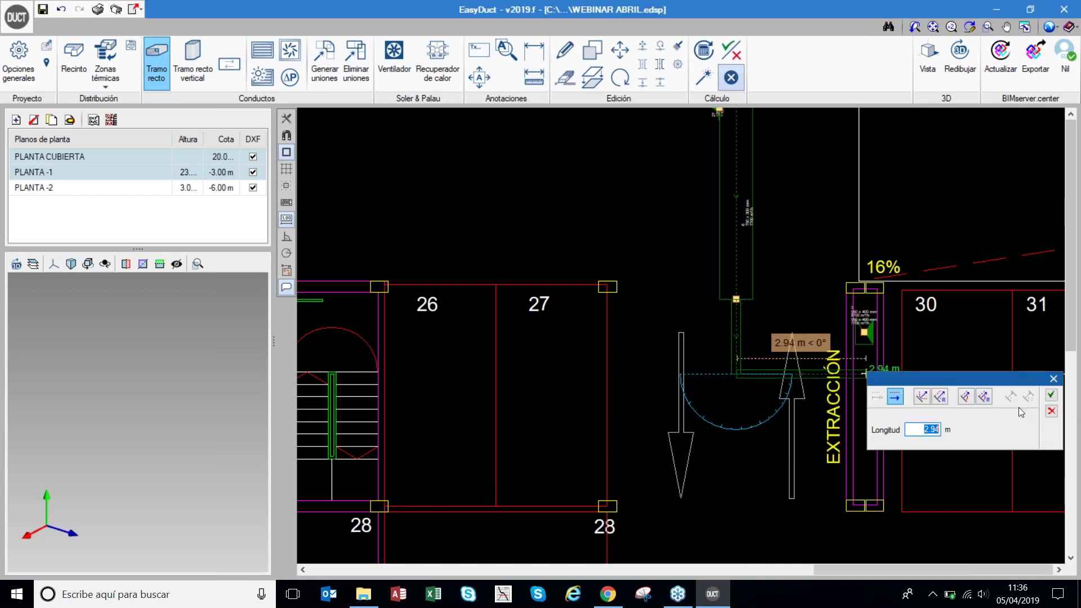
{"action": "left_click", "coordinate": [1051, 396]}
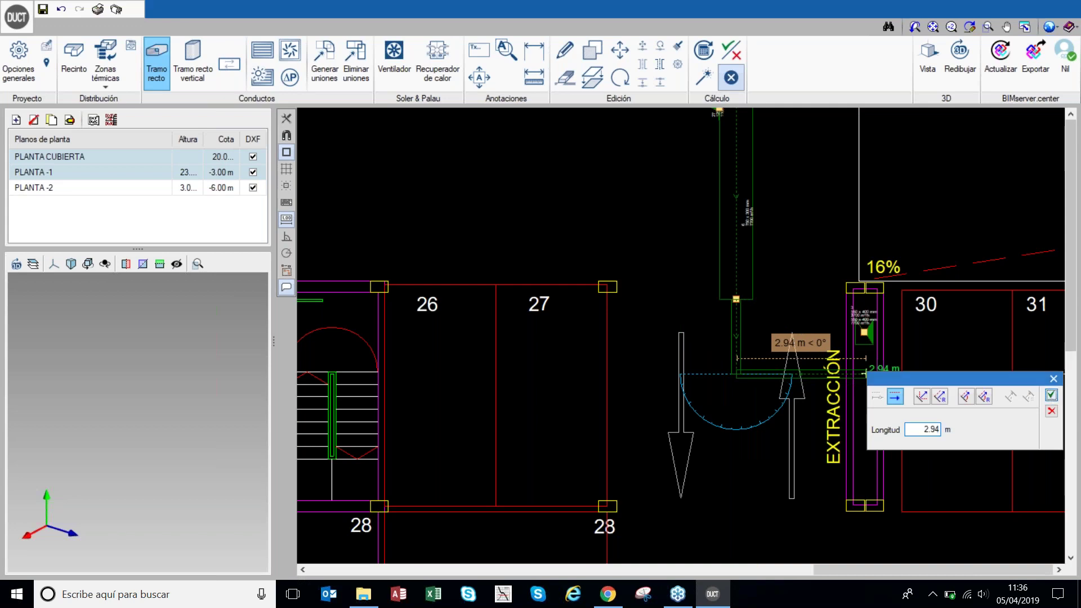
- Resize the duct network, giving 750 x 300 mm at 7700 m³/h
{"action": "left_click", "coordinate": [703, 78]}
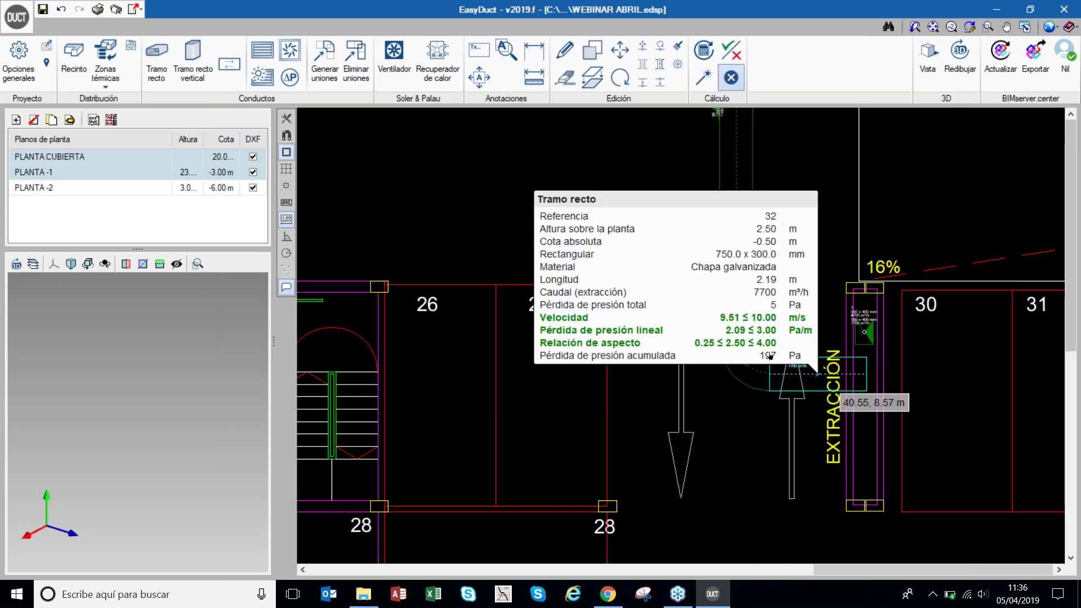
{"action": "mouse_move", "coordinate": [787, 373]}
{"action": "mouse_move", "coordinate": [844, 386]}
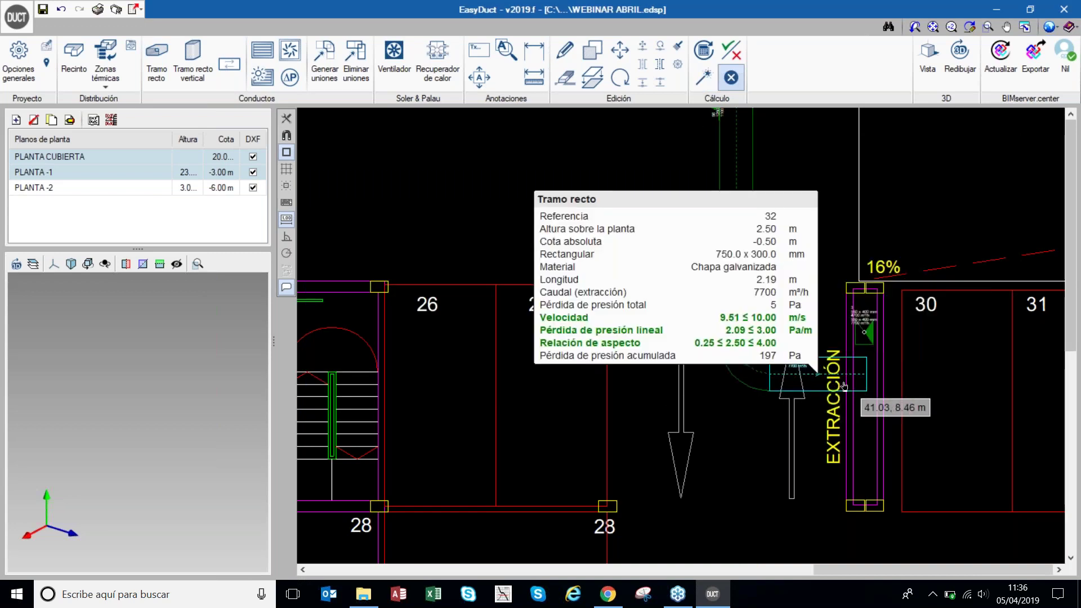
{"action": "scroll", "coordinate": [844, 387], "scroll_direction": "up", "scroll_amount": 3}
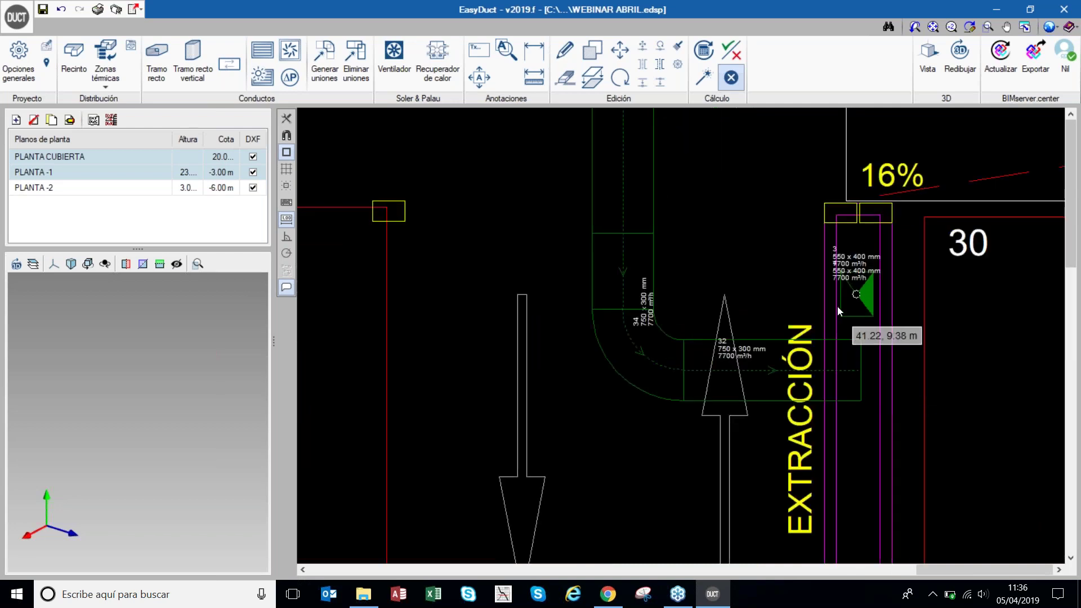
- Set up a vertical duct from 2.5 m on PLANTA -1 to 0 m on PLANTA CUBIERTA
{"action": "left_click", "coordinate": [195, 56]}
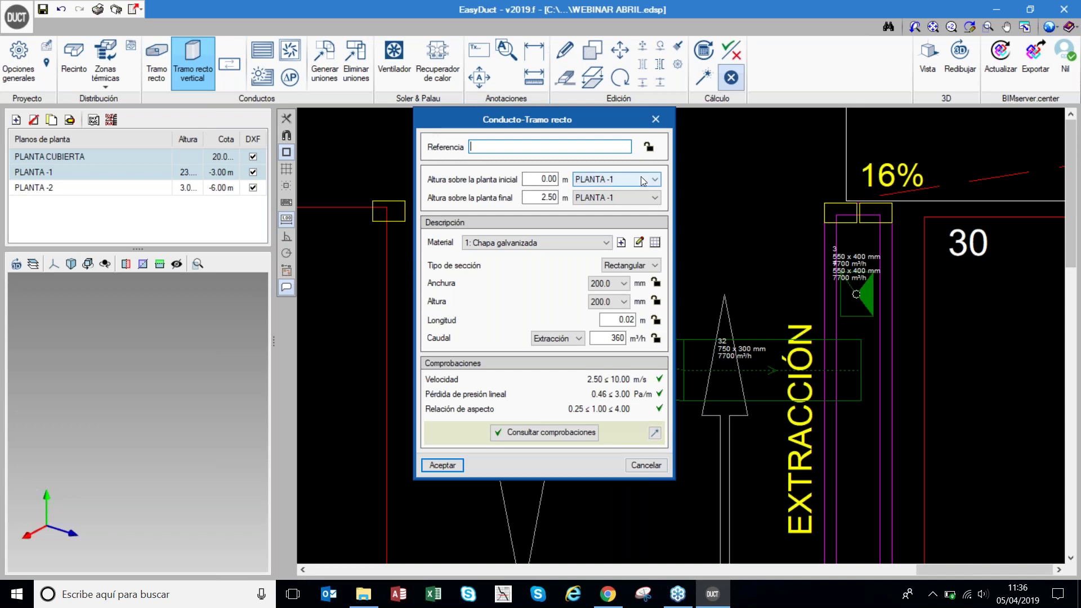
{"action": "key", "text": "Tab"}
{"action": "type", "text": "2."}
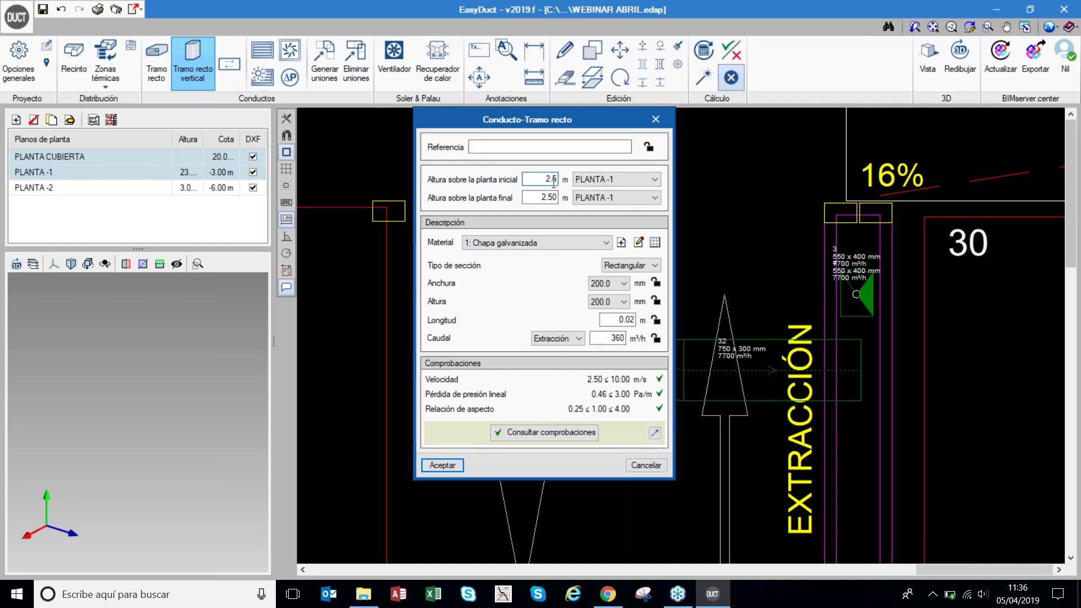
{"action": "left_click", "coordinate": [591, 197]}
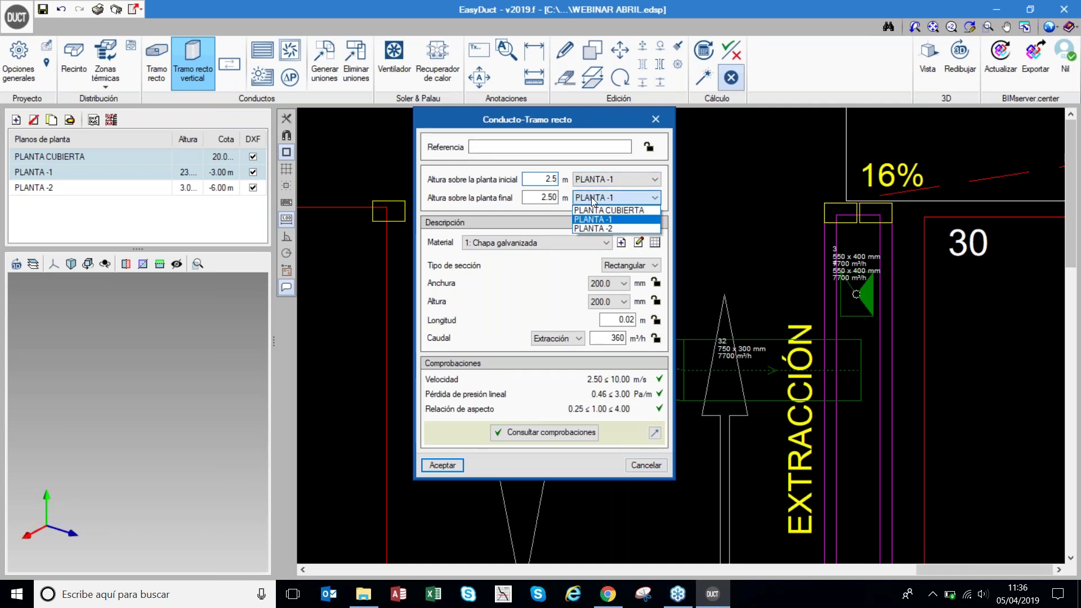
{"action": "left_click", "coordinate": [602, 209]}
{"action": "key", "text": "shift+Tab"}
{"action": "type", "text": "0"}
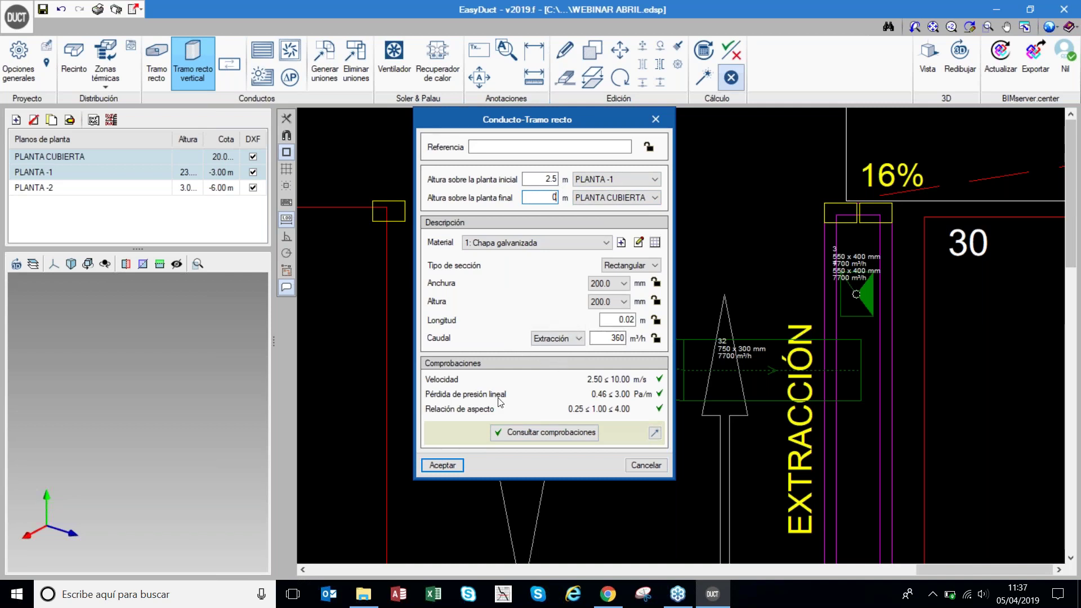
- Place the riser at the horizontal duct's end in the shaft and resize the network
{"action": "left_click", "coordinate": [459, 464]}
{"action": "left_click", "coordinate": [862, 372]}
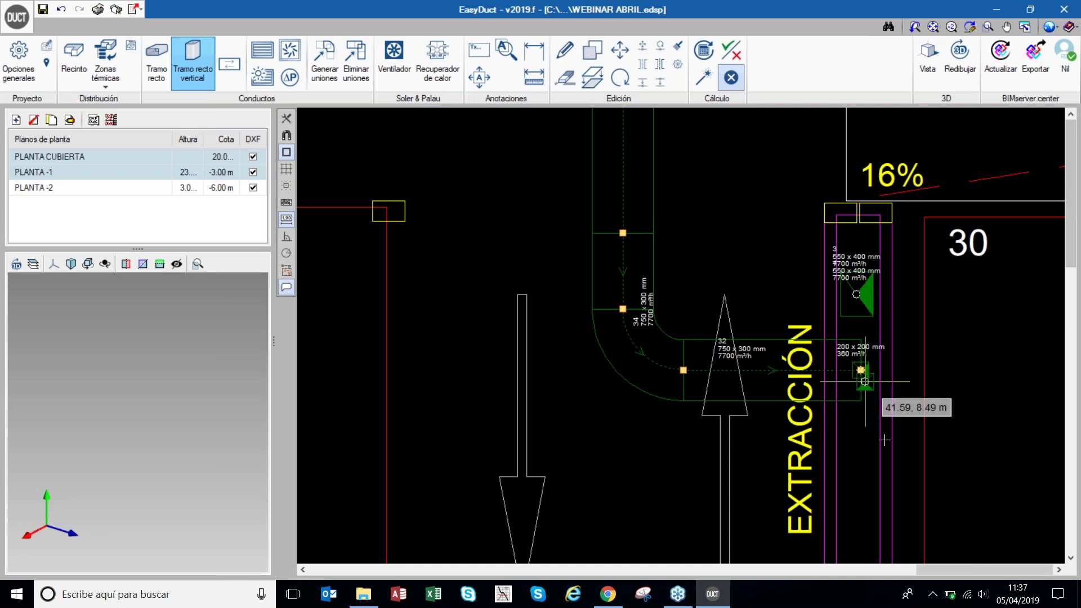
{"action": "left_click", "coordinate": [704, 83]}
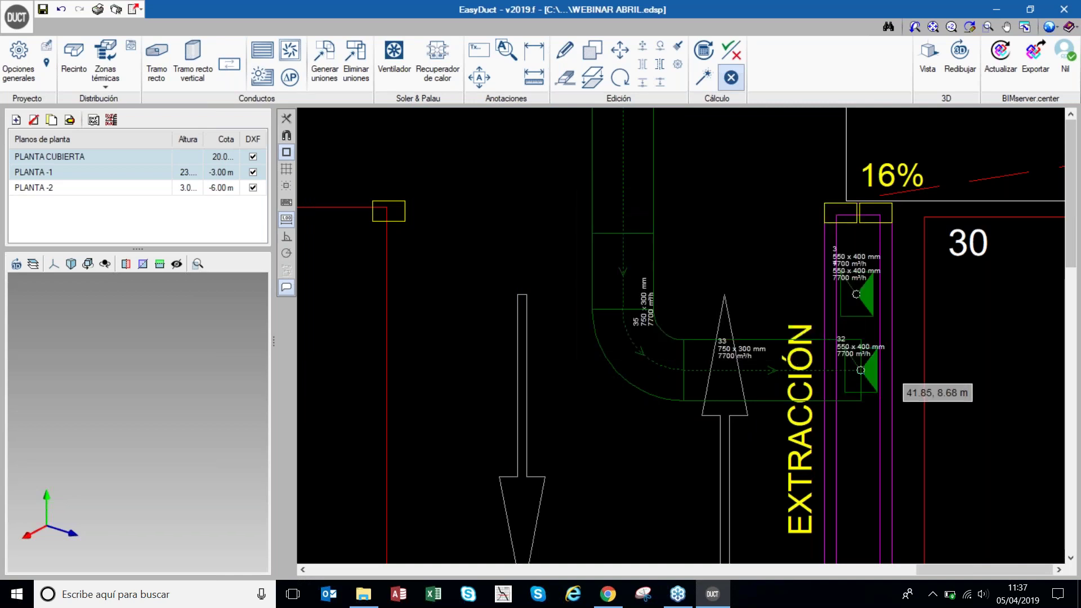
- Switch to the PLANTA CUBIERTA roof plan
{"action": "left_click", "coordinate": [68, 156]}
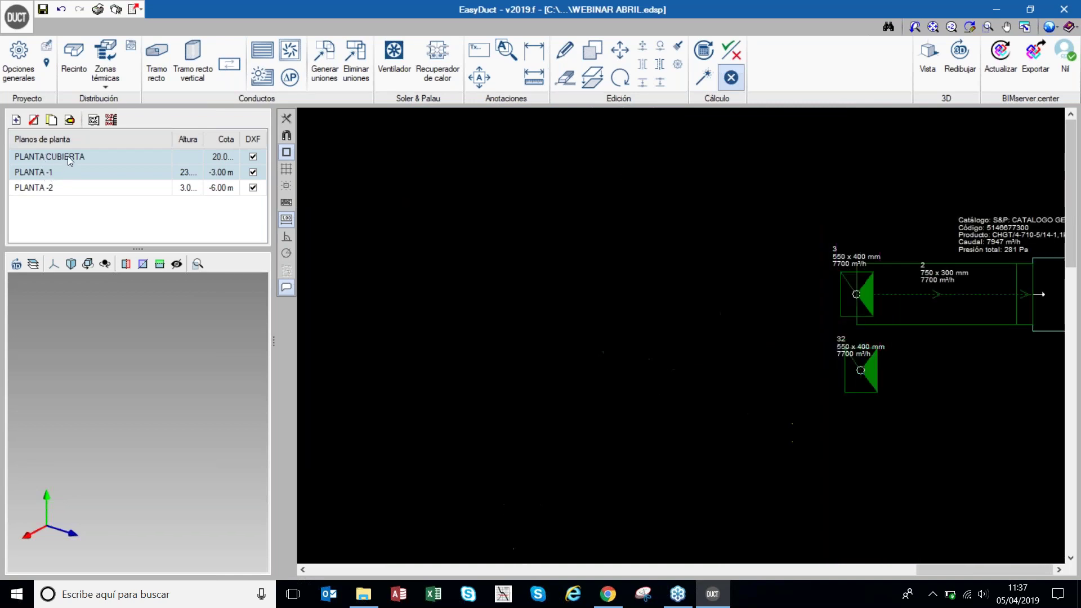
{"action": "scroll", "coordinate": [965, 373], "scroll_direction": "up", "scroll_amount": 2}
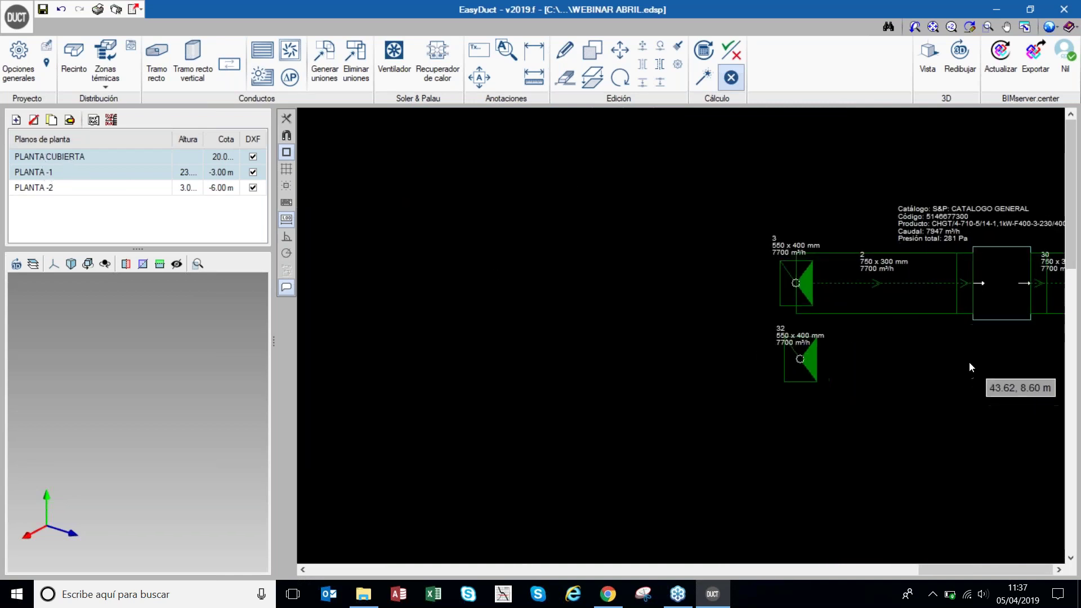
{"action": "scroll", "coordinate": [623, 188], "scroll_direction": "down", "scroll_amount": 3}
{"action": "scroll", "coordinate": [894, 274], "scroll_direction": "up", "scroll_amount": 1}
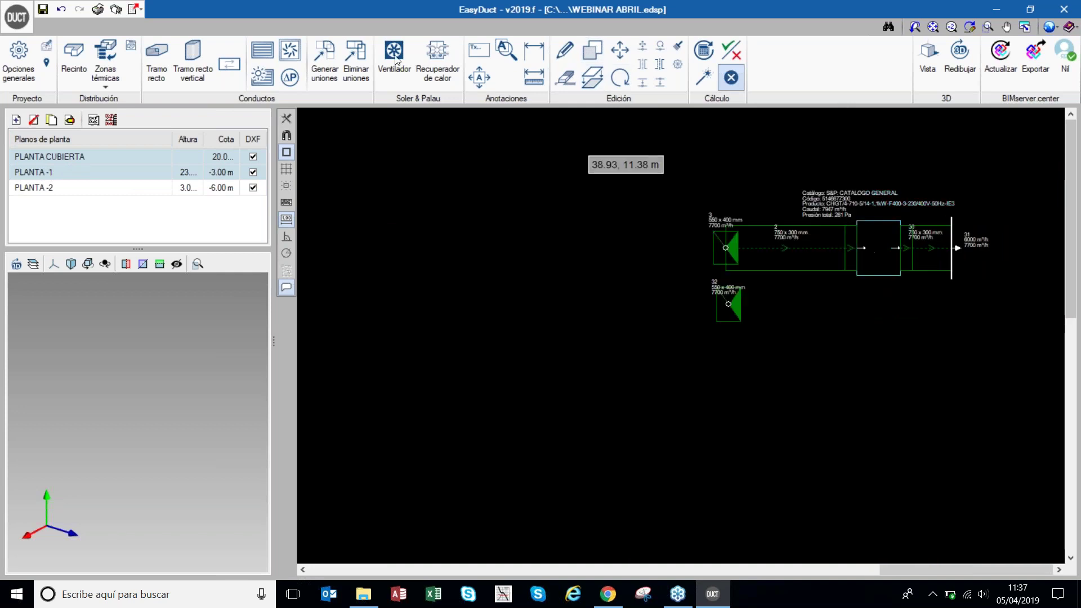
- Draw a 2.28 m straight duct leftward from grille 32, discarding an accidental extra duct
{"action": "left_click", "coordinate": [156, 63]}
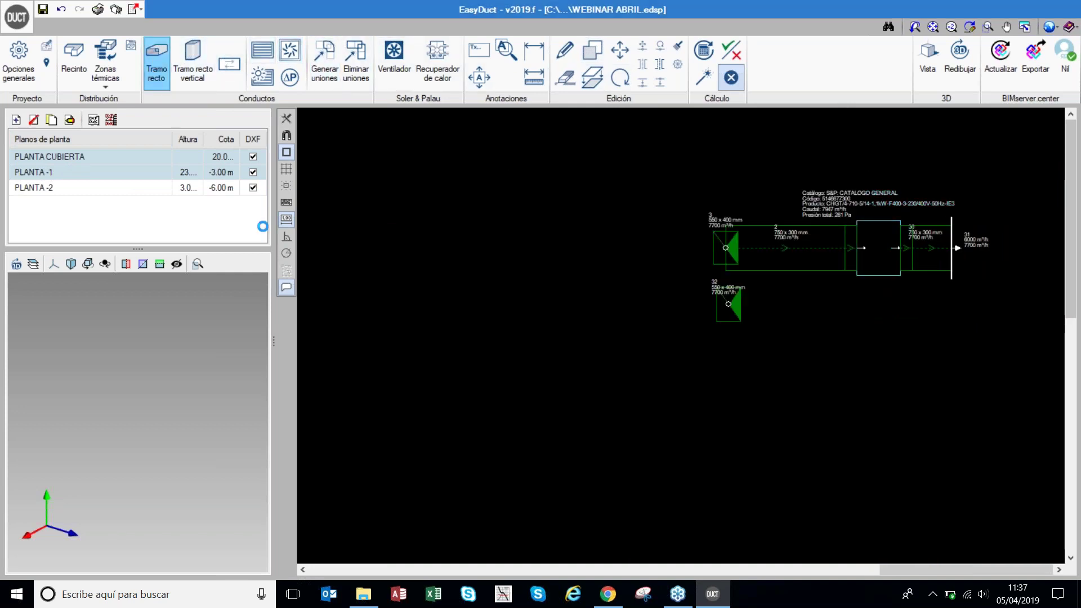
{"action": "left_click", "coordinate": [467, 459]}
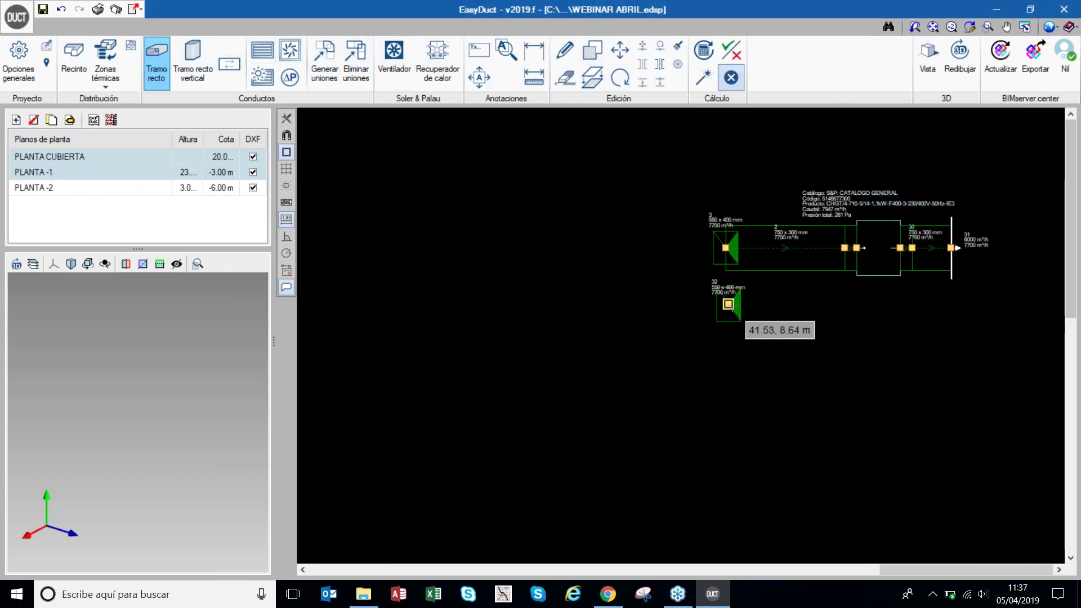
{"action": "left_click", "coordinate": [728, 304]}
{"action": "left_click", "coordinate": [592, 298]}
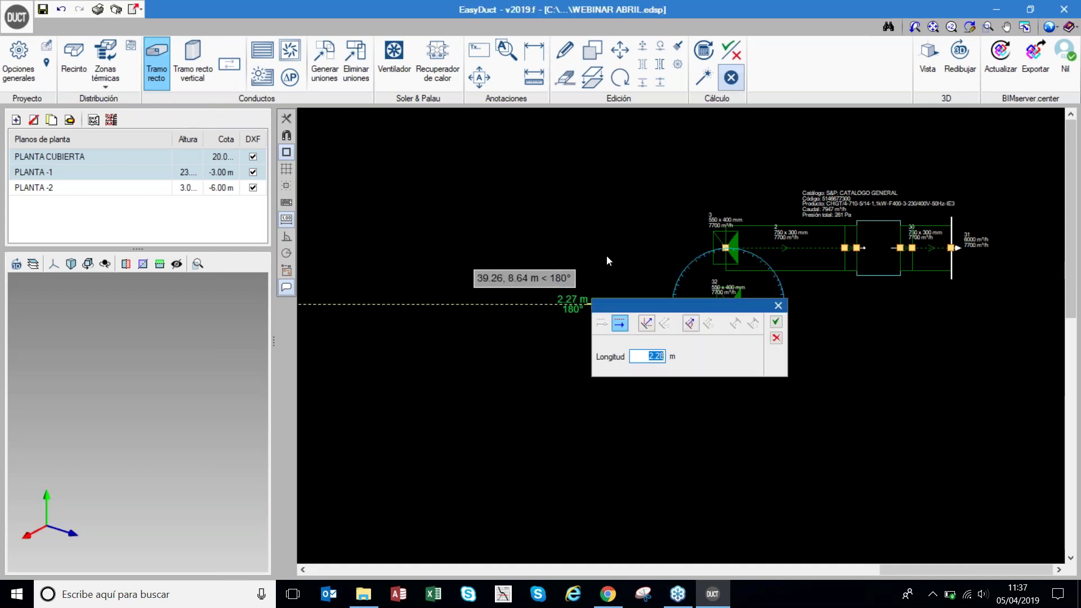
{"action": "left_click", "coordinate": [777, 322]}
{"action": "right_click", "coordinate": [642, 260]}
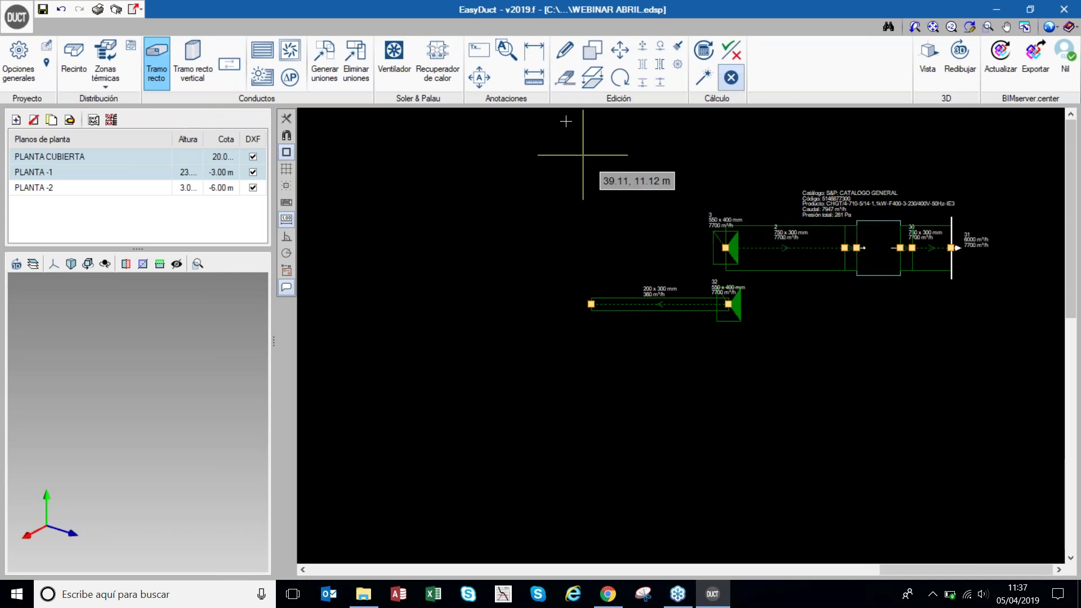
{"action": "double_click", "coordinate": [591, 137]}
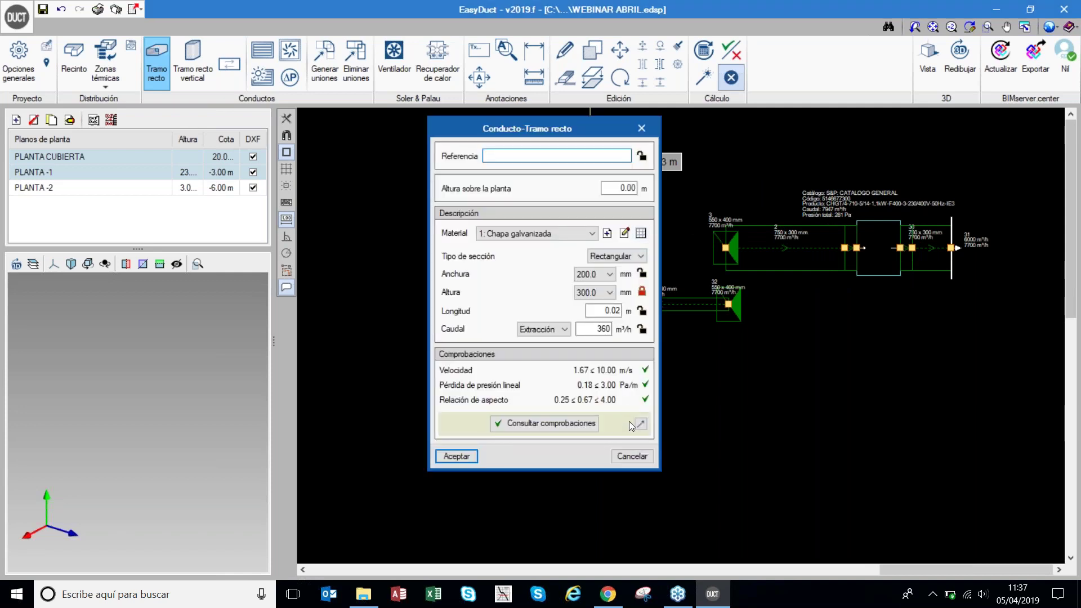
{"action": "left_click", "coordinate": [631, 456]}
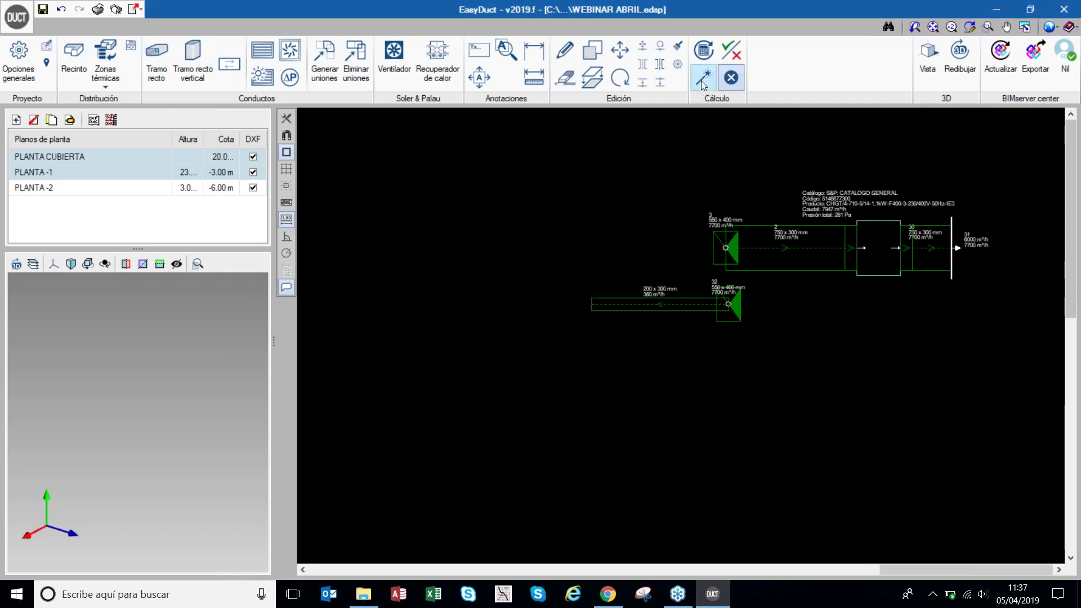
- Size the network, giving the rooftop duct 750 x 300 mm at 7700 m³/h
{"action": "left_click", "coordinate": [701, 83]}
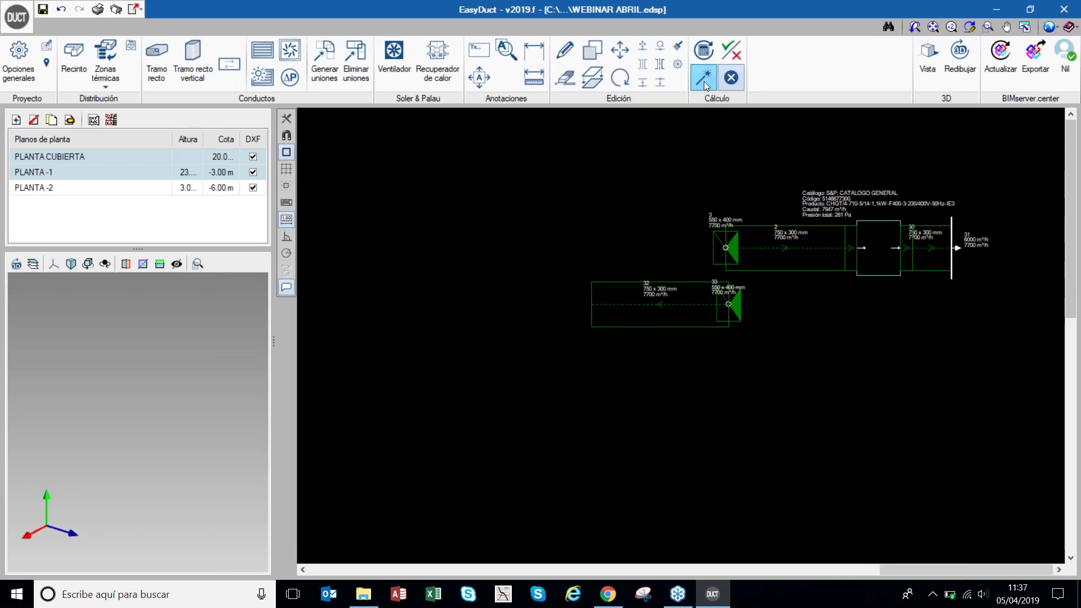
{"action": "left_click", "coordinate": [702, 86]}
{"action": "mouse_move", "coordinate": [651, 305]}
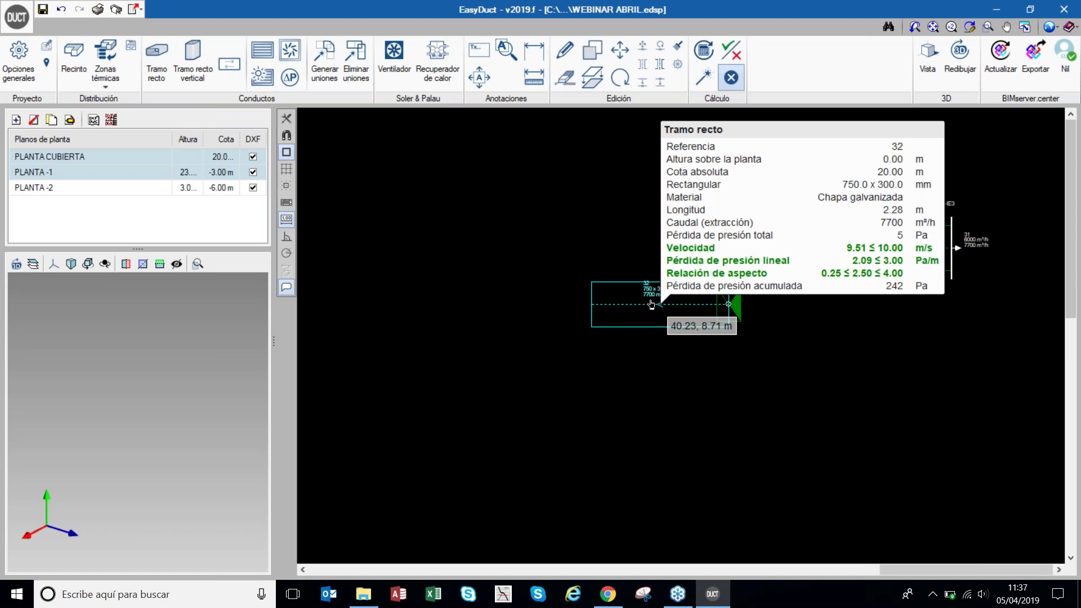
- Start a fan on duct 32 and launch EasyVent's selector for 7700 m³/h at 242 Pa
{"action": "left_click", "coordinate": [400, 75]}
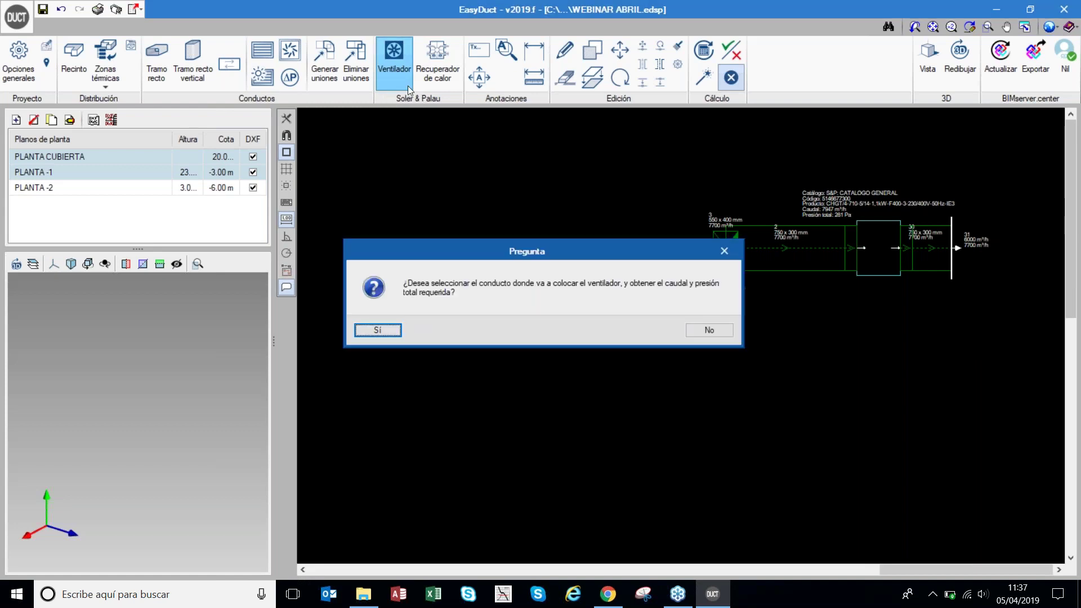
{"action": "left_click", "coordinate": [377, 331]}
{"action": "left_click", "coordinate": [590, 304]}
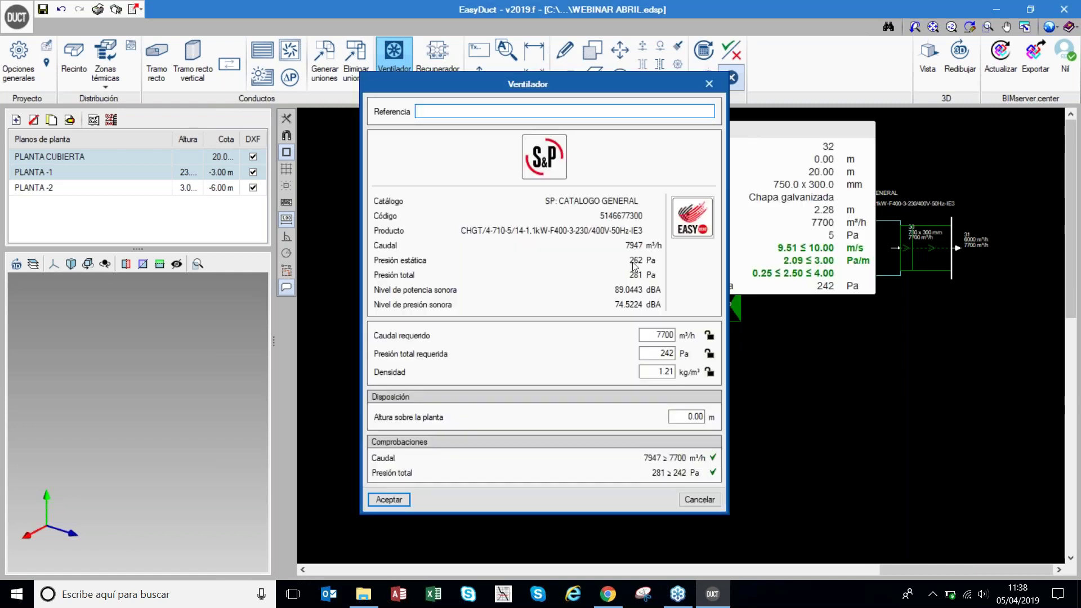
{"action": "left_click", "coordinate": [686, 225]}
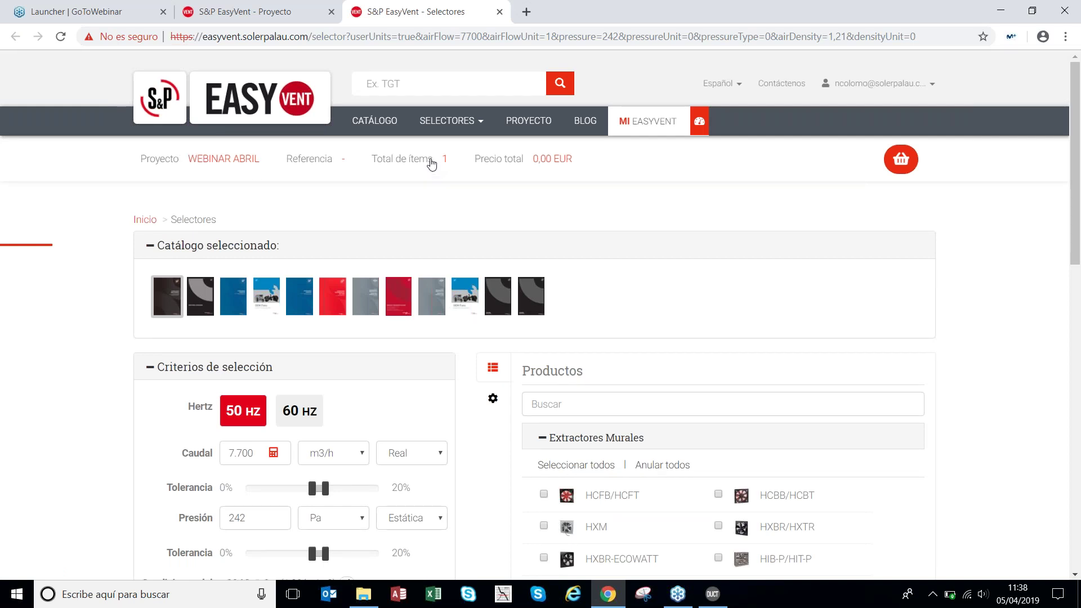
- Filter EasyVent to CHGT fans and list those matching 7700 m³/h and 242 Pa
{"action": "scroll", "coordinate": [481, 274], "scroll_direction": "down", "scroll_amount": 1}
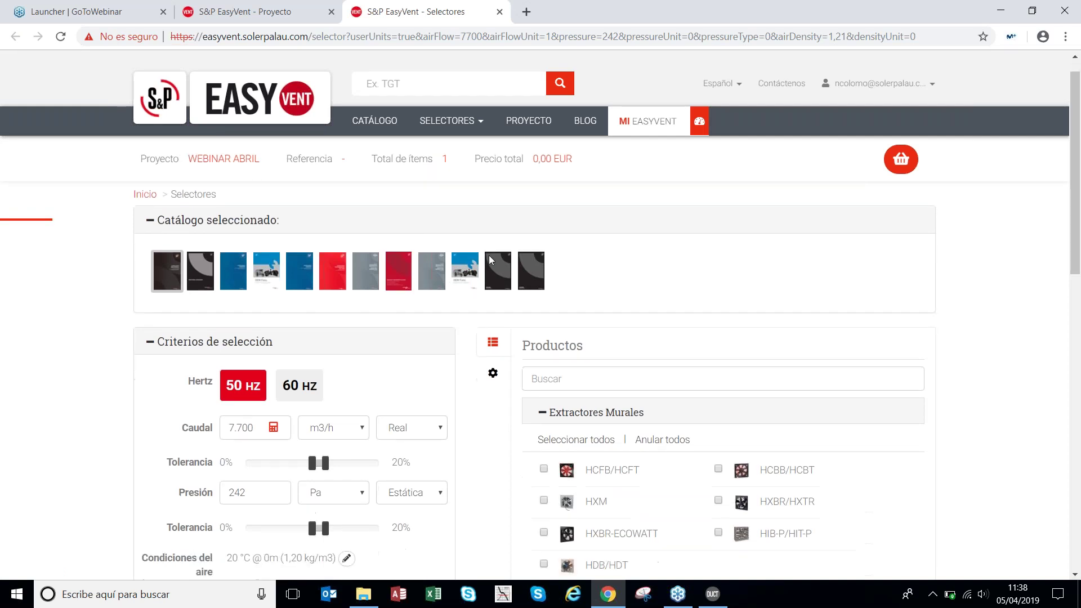
{"action": "left_click", "coordinate": [585, 338]}
{"action": "type", "text": "chgt"}
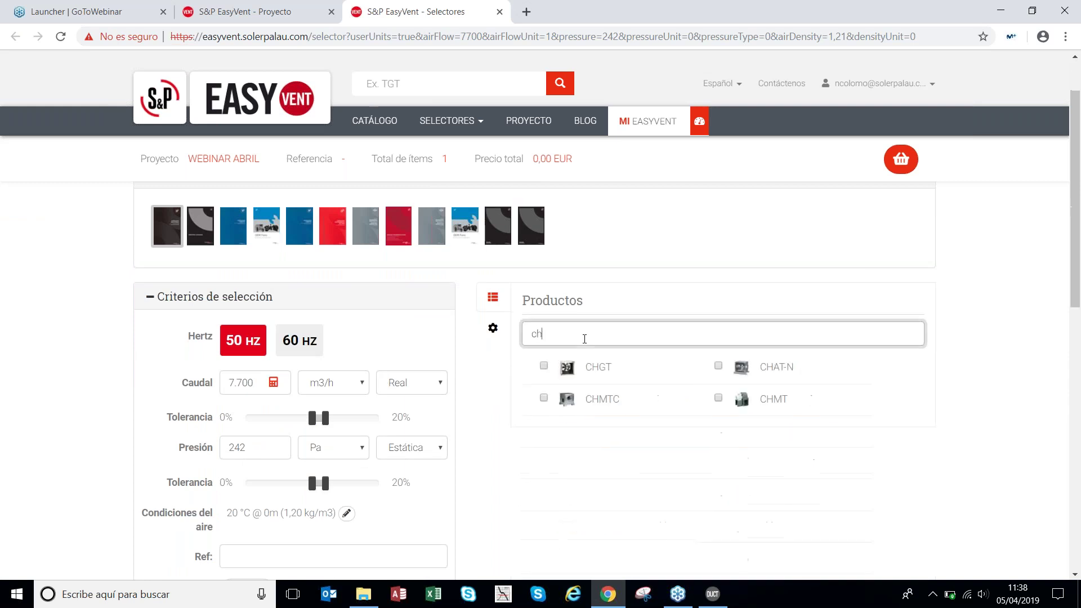
{"action": "left_click", "coordinate": [544, 365]}
{"action": "scroll", "coordinate": [374, 314], "scroll_direction": "down", "scroll_amount": 1}
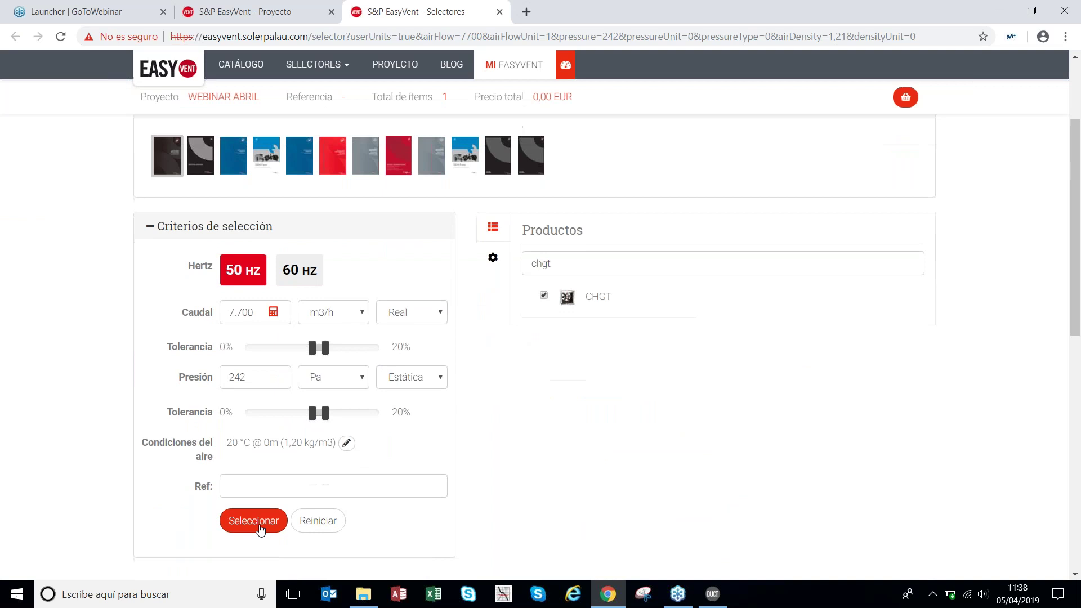
{"action": "left_click", "coordinate": [260, 528]}
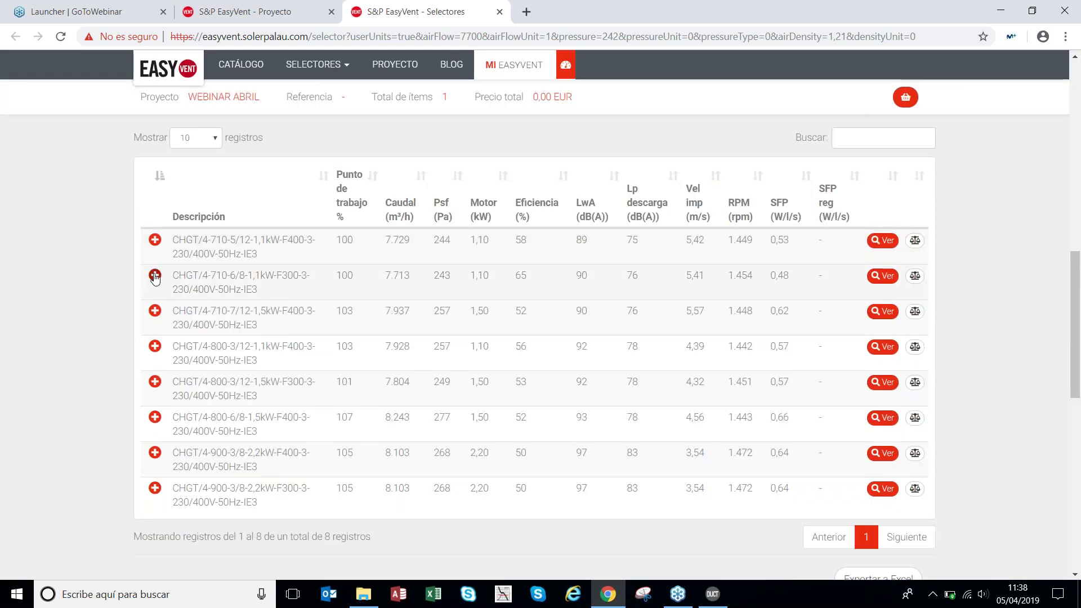
- Add the CHGT/4-710-6/8 fan to the WEBINAR ABRIL project with default configuration
{"action": "left_click", "coordinate": [155, 276]}
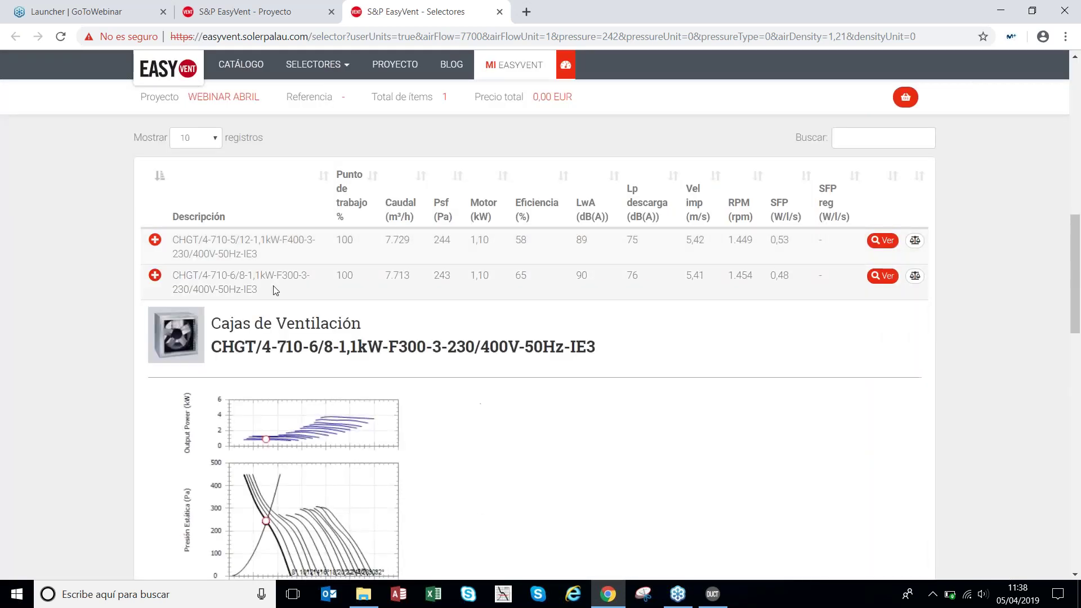
{"action": "scroll", "coordinate": [254, 321], "scroll_direction": "down", "scroll_amount": 3}
{"action": "scroll", "coordinate": [699, 492], "scroll_direction": "down", "scroll_amount": 1}
{"action": "left_click", "coordinate": [639, 472]}
{"action": "scroll", "coordinate": [677, 478], "scroll_direction": "down", "scroll_amount": 1}
{"action": "left_click", "coordinate": [677, 477]}
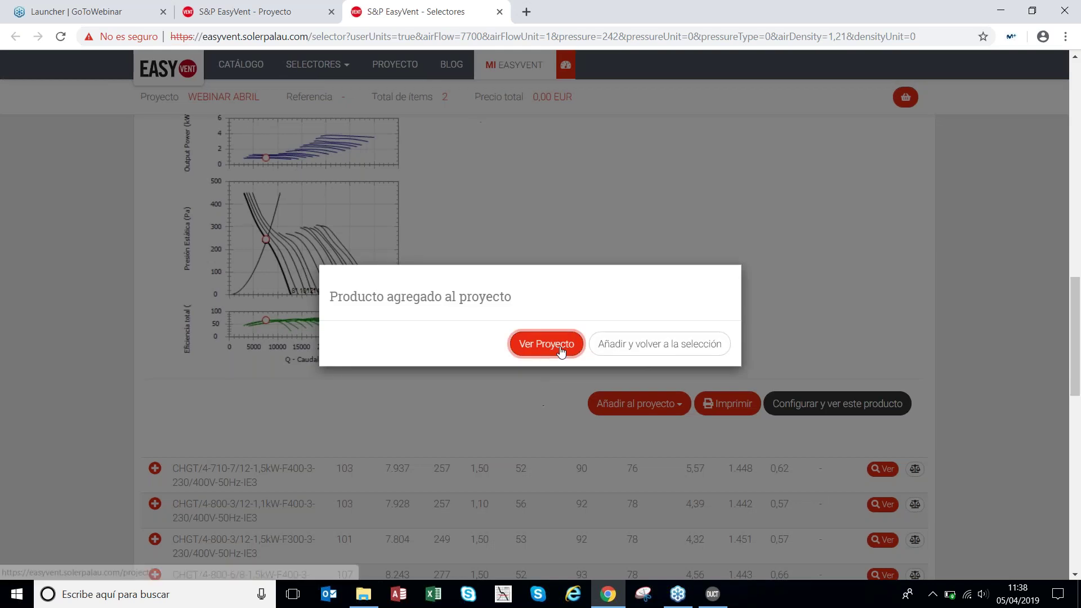
- Send the project's second fan to EasyDuct's fan settings
{"action": "left_click", "coordinate": [561, 350]}
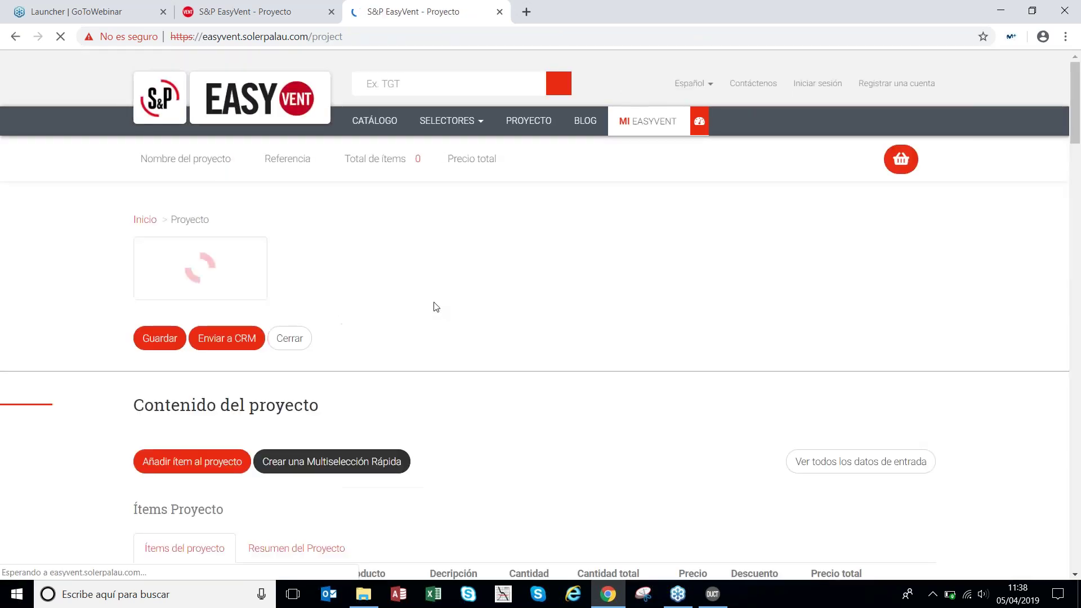
{"action": "scroll", "coordinate": [381, 289], "scroll_direction": "down", "scroll_amount": 1}
{"action": "scroll", "coordinate": [381, 293], "scroll_direction": "down", "scroll_amount": 3}
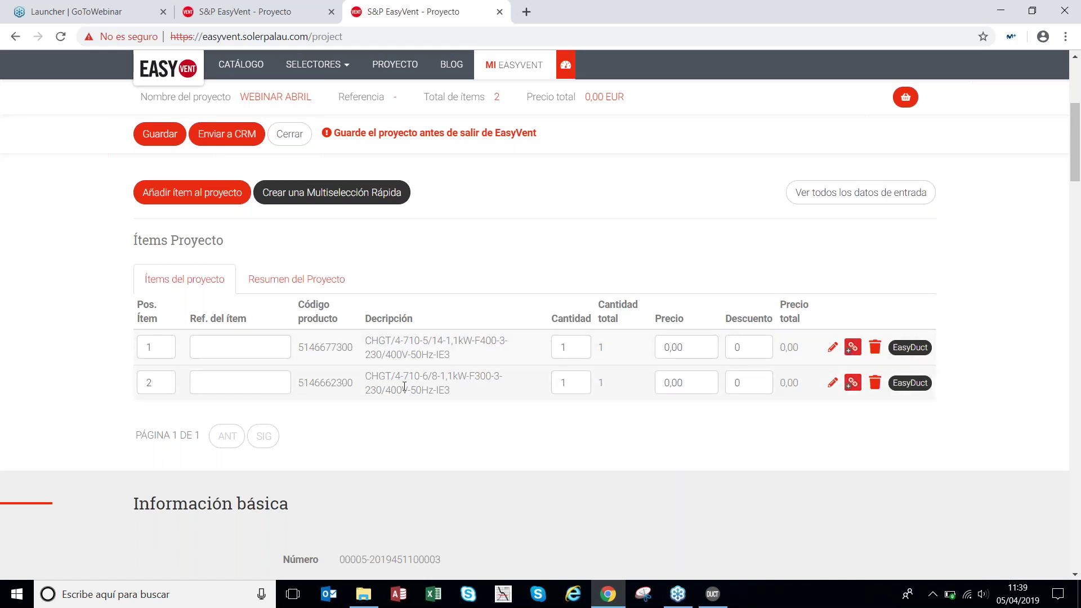
{"action": "left_click", "coordinate": [912, 385]}
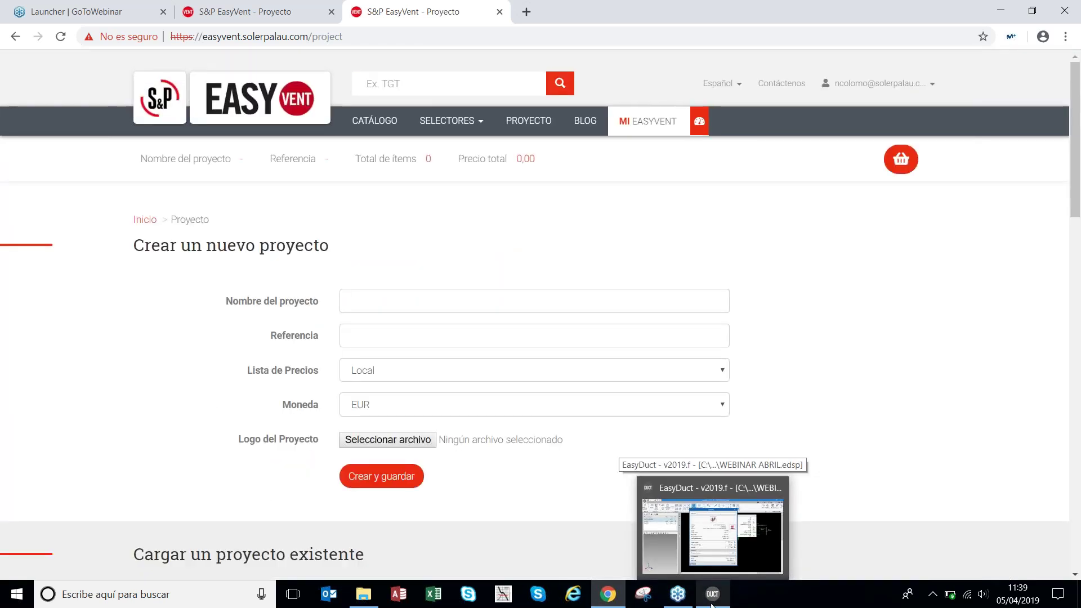
{"action": "left_click", "coordinate": [712, 603]}
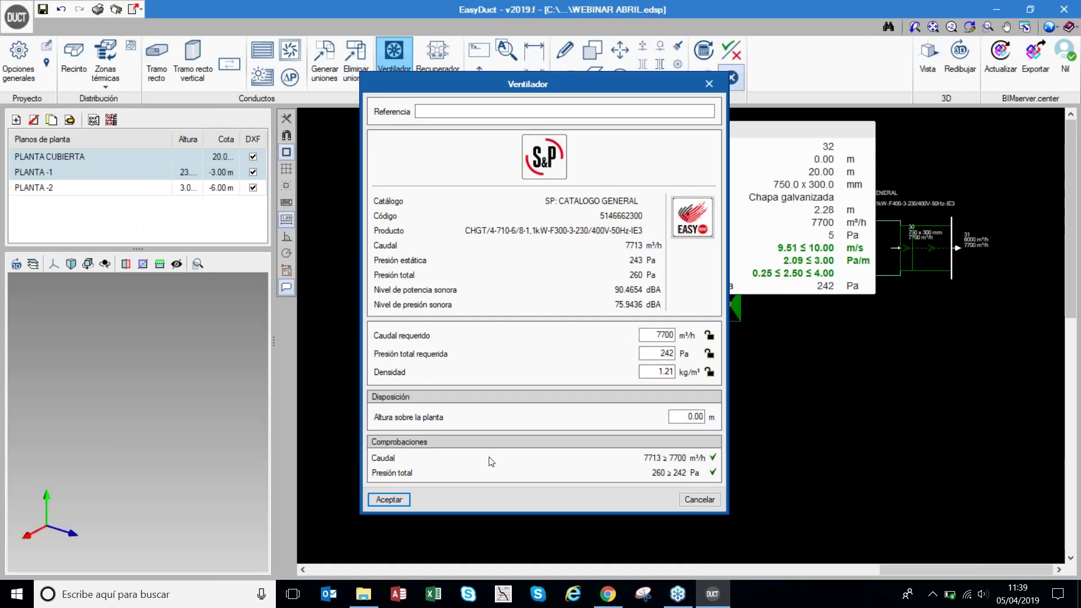
- Place the CHGT fan on the duct and draw a 1.38 m straight duct leftward from it
{"action": "left_click", "coordinate": [389, 500]}
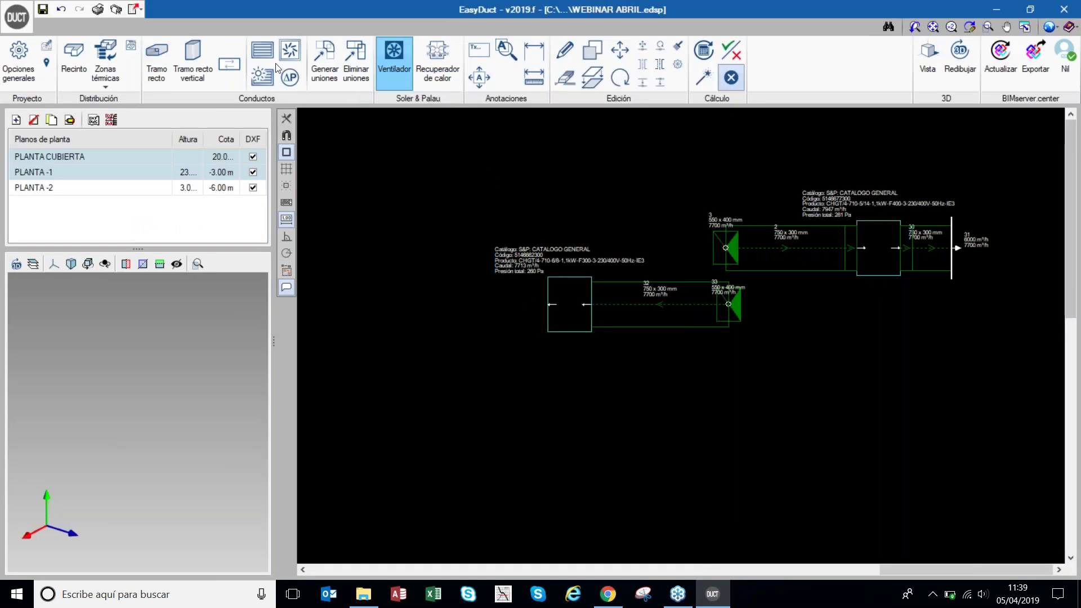
{"action": "left_click", "coordinate": [156, 59]}
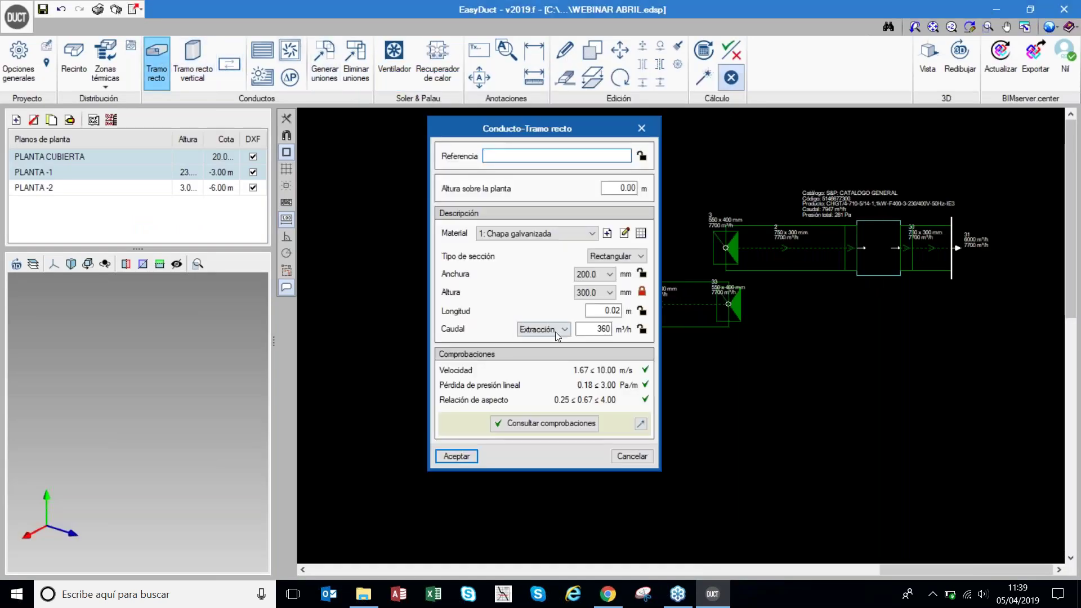
{"action": "left_click", "coordinate": [457, 456]}
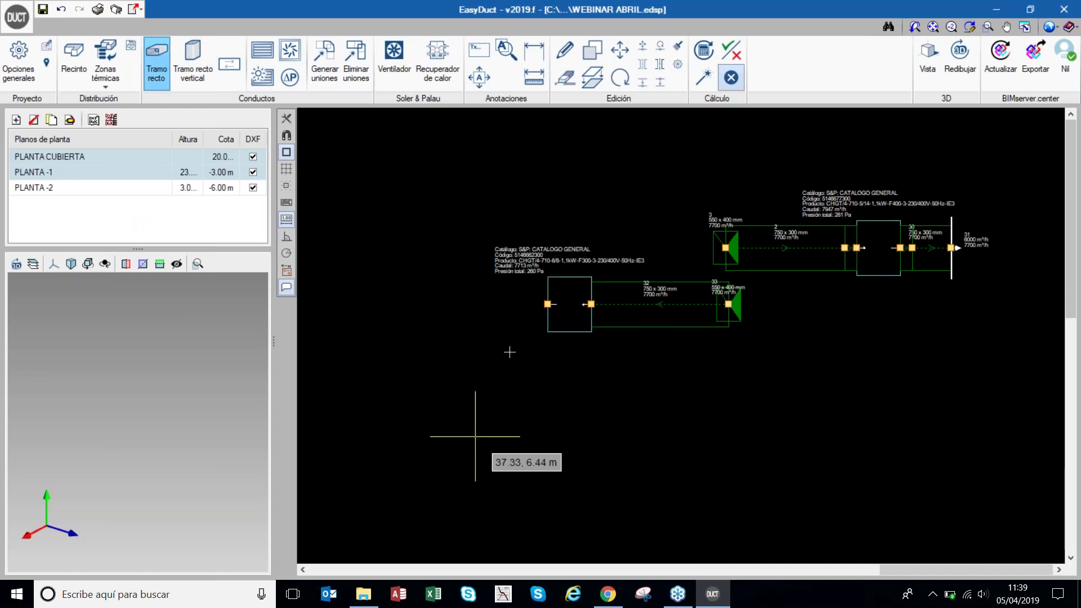
{"action": "left_click", "coordinate": [547, 304]}
{"action": "key", "text": "Return"}
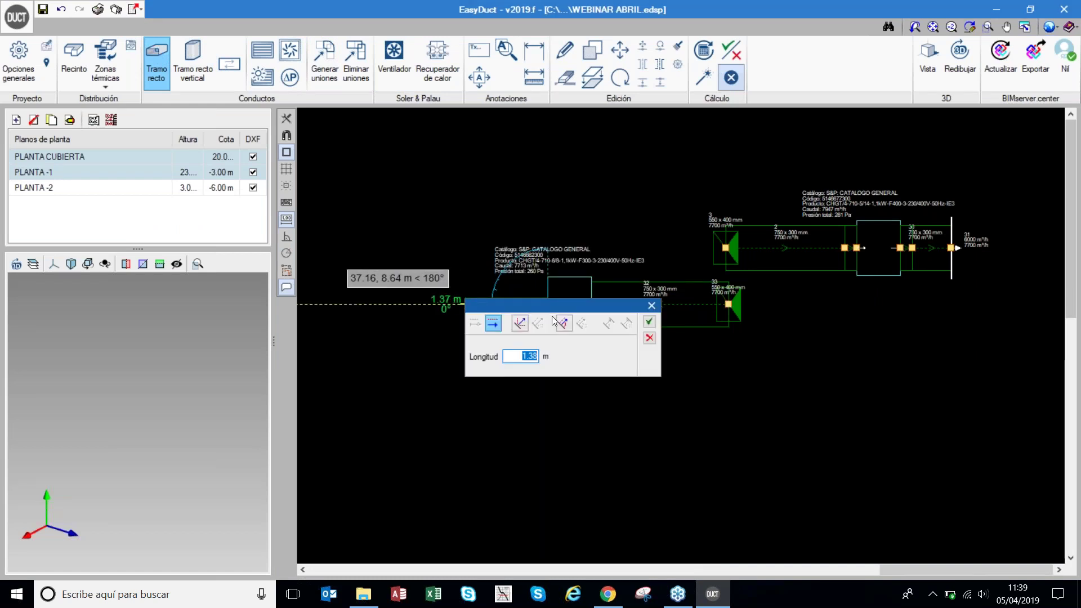
{"action": "left_click", "coordinate": [649, 322]}
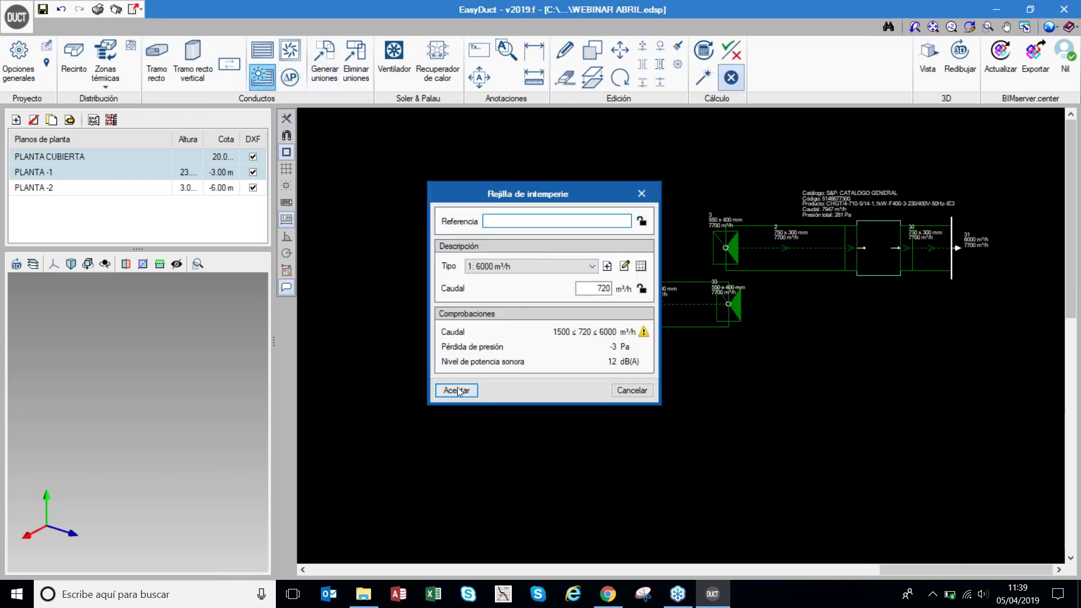
- Add an outdoor grille at the duct's left end and resize the network
{"action": "left_click", "coordinate": [456, 390]}
{"action": "left_click", "coordinate": [465, 304]}
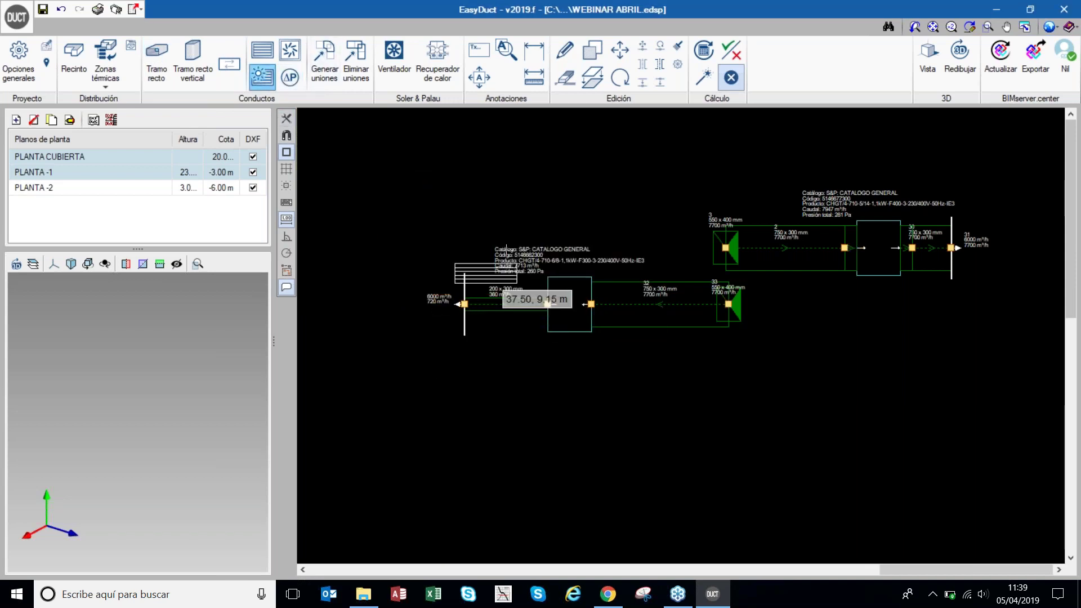
{"action": "left_click", "coordinate": [703, 77]}
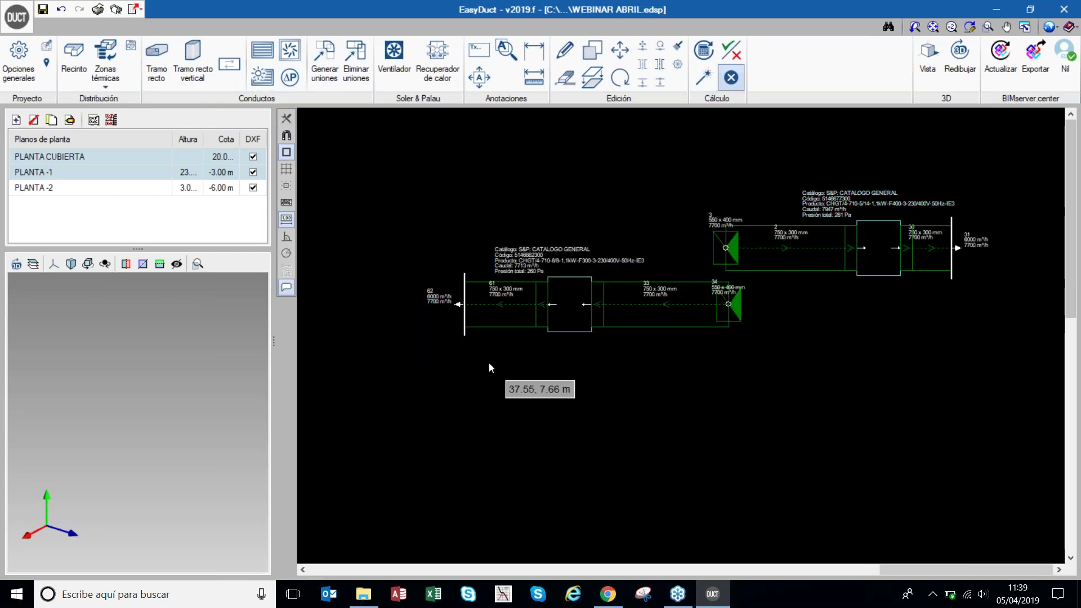
- Switch to the PLANTA -2 floor plan at -6.00 m
{"action": "left_click", "coordinate": [97, 189]}
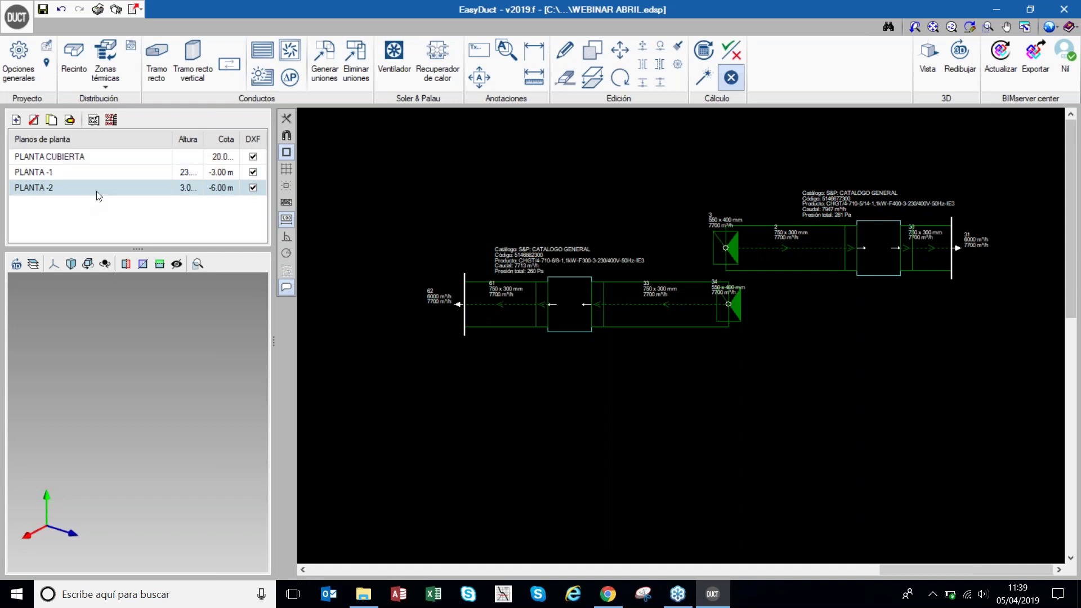
{"action": "scroll", "coordinate": [555, 390], "scroll_direction": "down", "scroll_amount": 6}
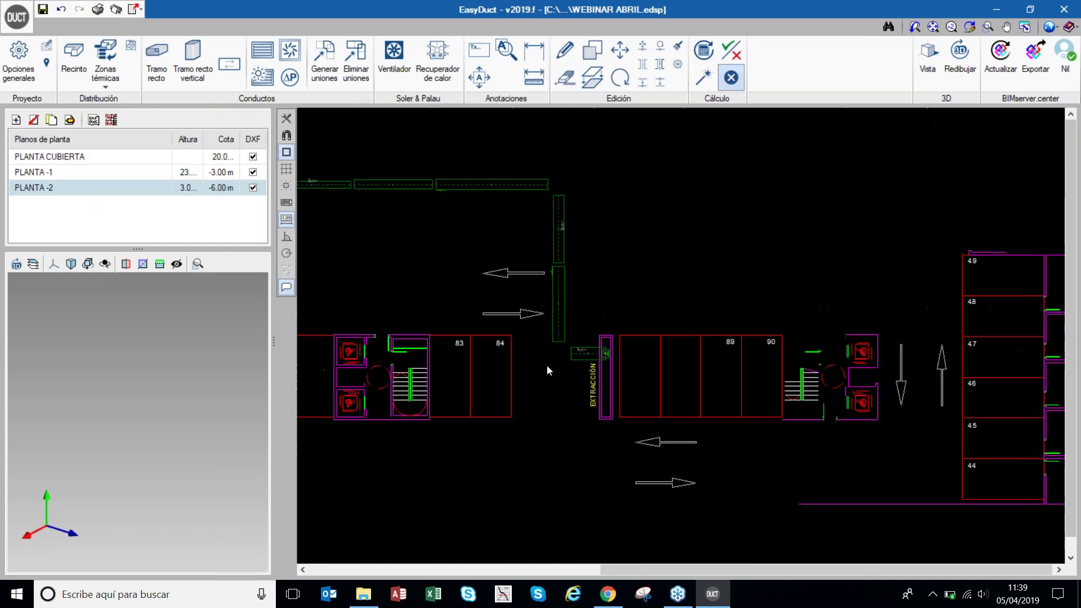
{"action": "scroll", "coordinate": [663, 219], "scroll_direction": "up", "scroll_amount": 1}
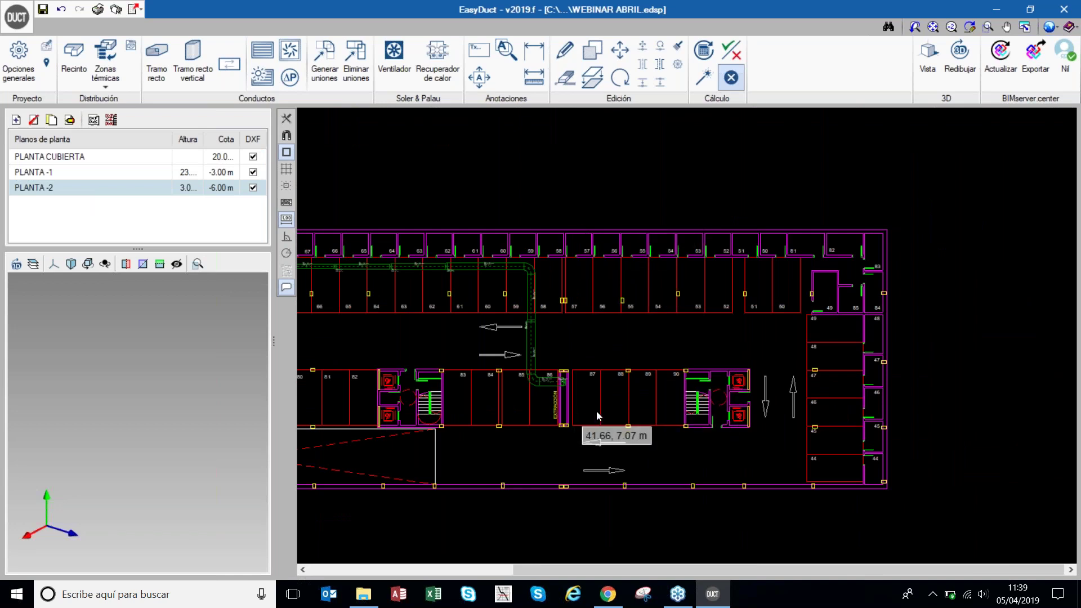
- Return to the PLANTA -1 plan at -3.00 m and check its extraction duct sizes
{"action": "scroll", "coordinate": [708, 409], "scroll_direction": "down", "scroll_amount": 1}
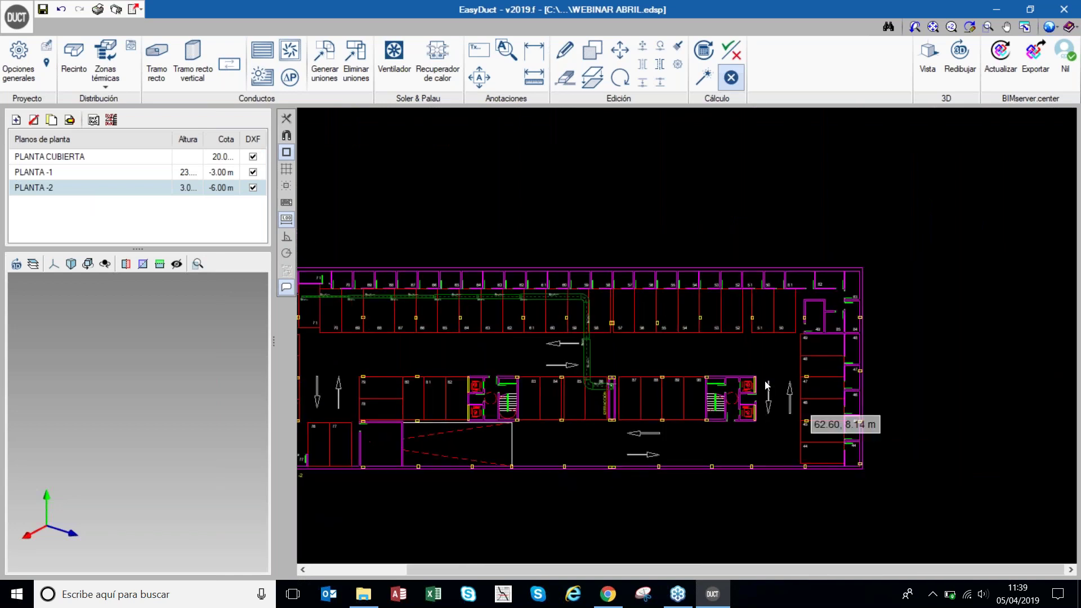
{"action": "scroll", "coordinate": [563, 349], "scroll_direction": "down", "scroll_amount": 2}
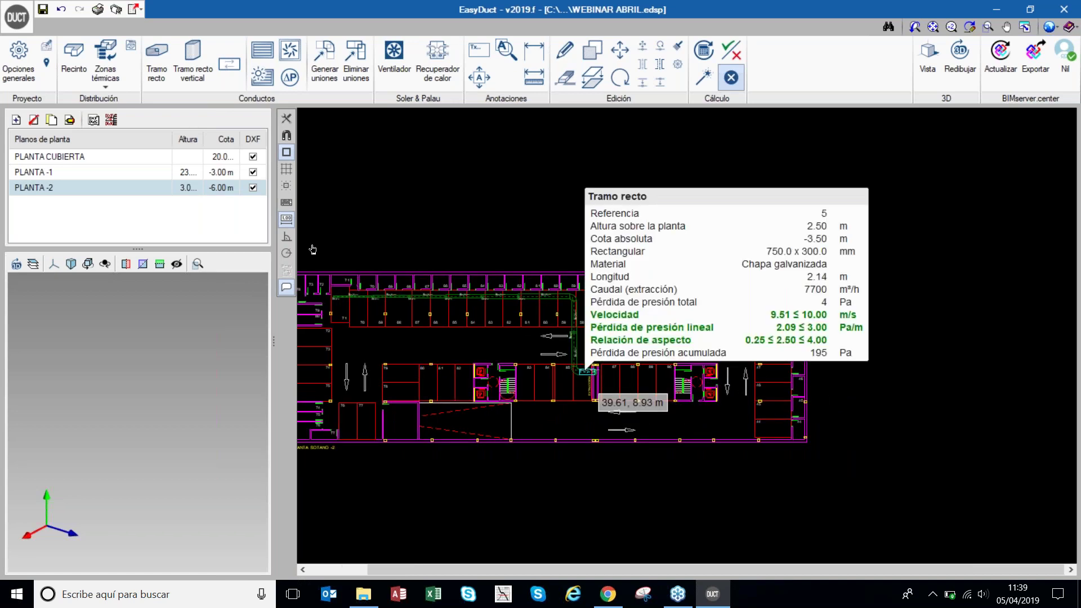
{"action": "left_click", "coordinate": [65, 172]}
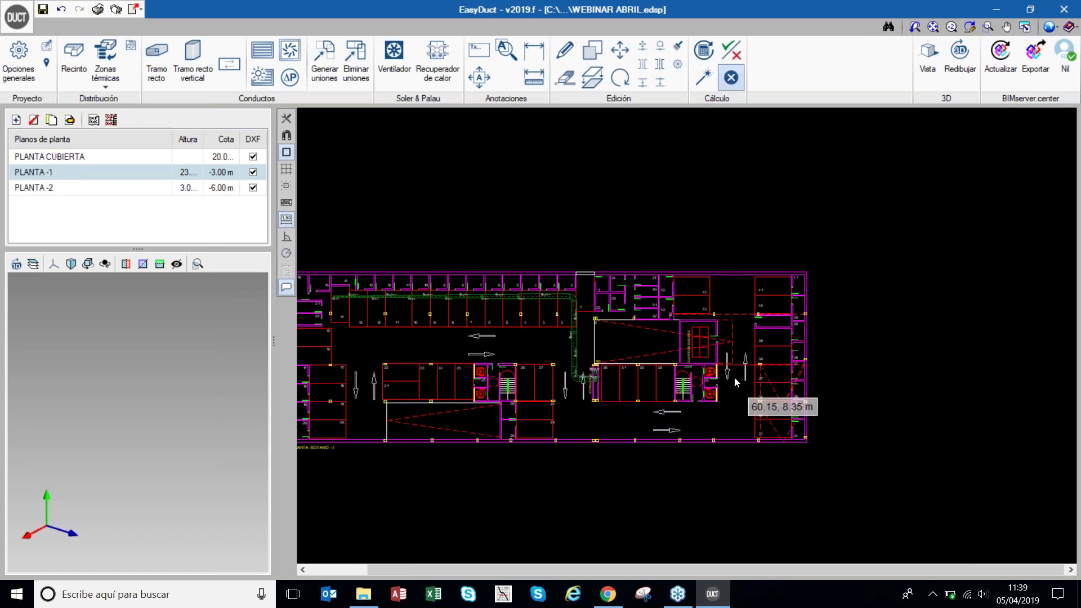
{"action": "mouse_move", "coordinate": [629, 379]}
{"action": "scroll", "coordinate": [620, 401], "scroll_direction": "up", "scroll_amount": 1}
{"action": "scroll", "coordinate": [620, 401], "scroll_direction": "up", "scroll_amount": 1}
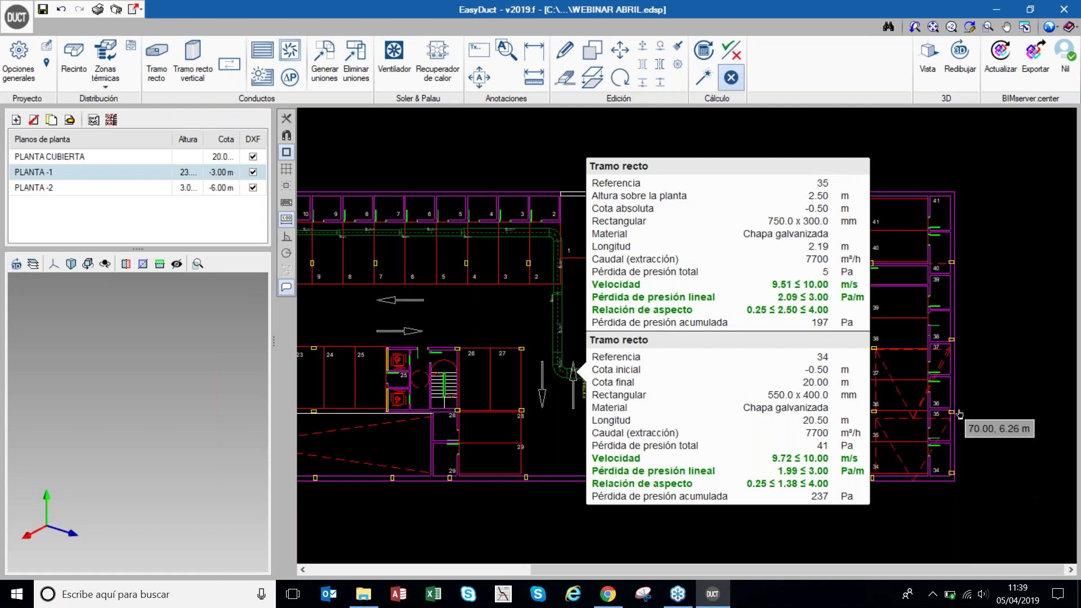
{"action": "scroll", "coordinate": [992, 417], "scroll_direction": "down", "scroll_amount": 1}
{"action": "scroll", "coordinate": [992, 416], "scroll_direction": "down", "scroll_amount": 1}
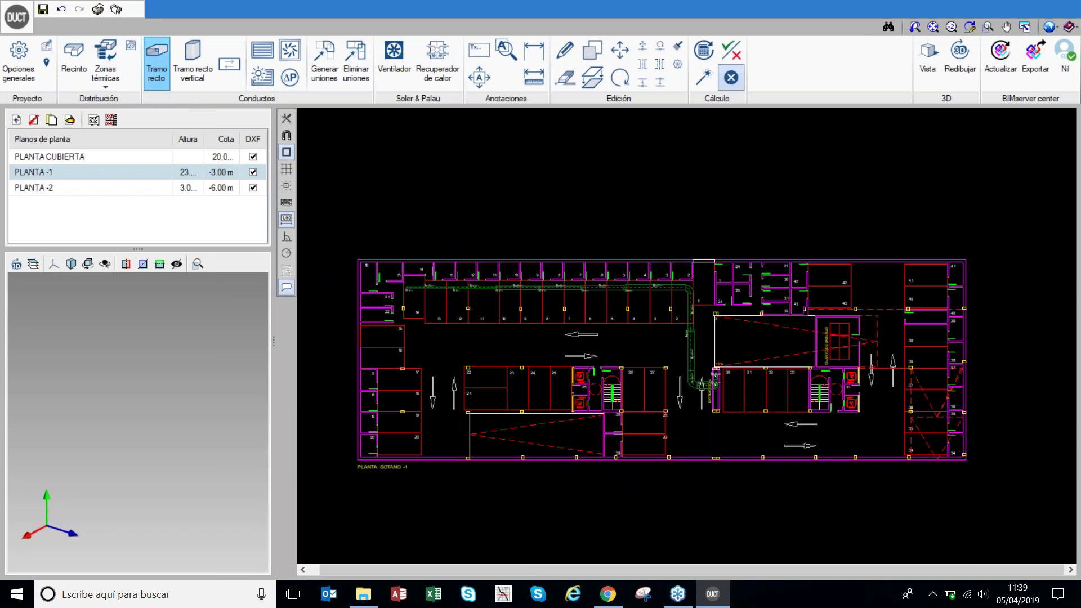
- Set up a new 200 x 250 mm straight duct with height 250.0
{"action": "left_click", "coordinate": [153, 69]}
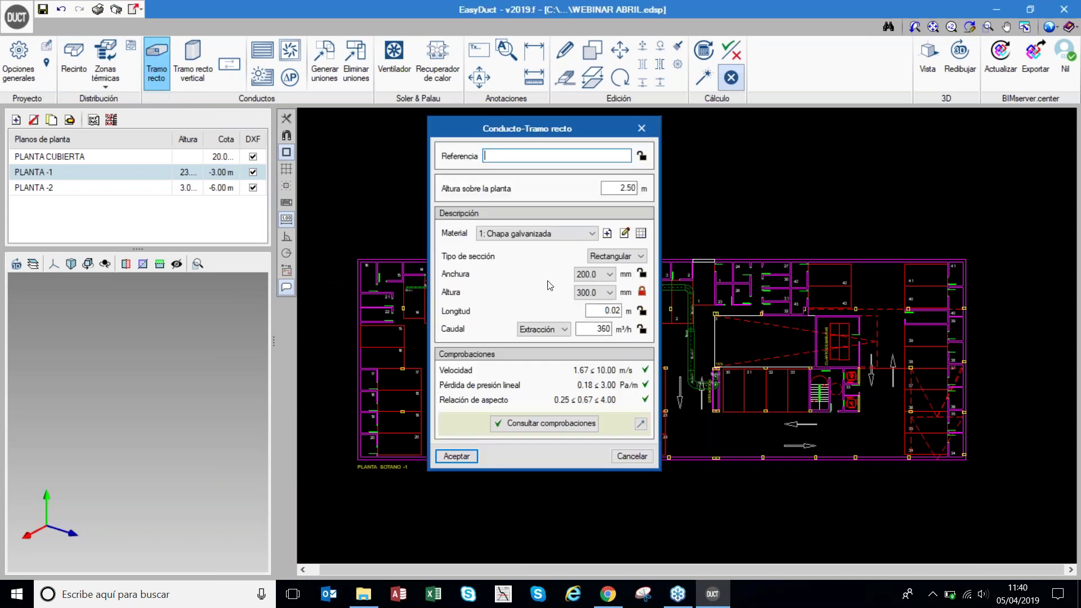
{"action": "left_click", "coordinate": [586, 293]}
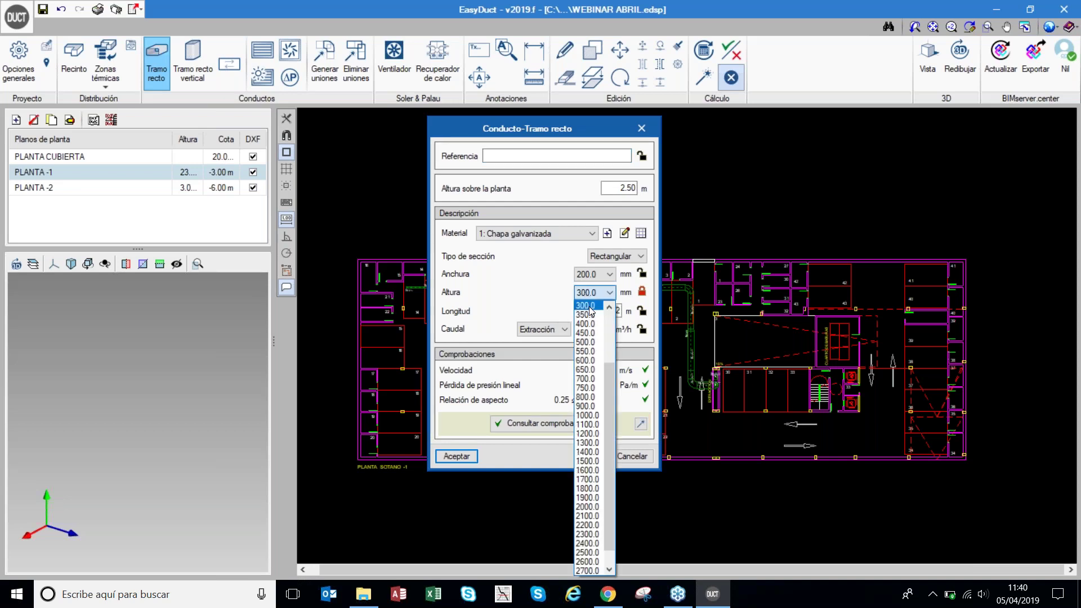
{"action": "left_click", "coordinate": [610, 307]}
{"action": "left_click", "coordinate": [608, 308]}
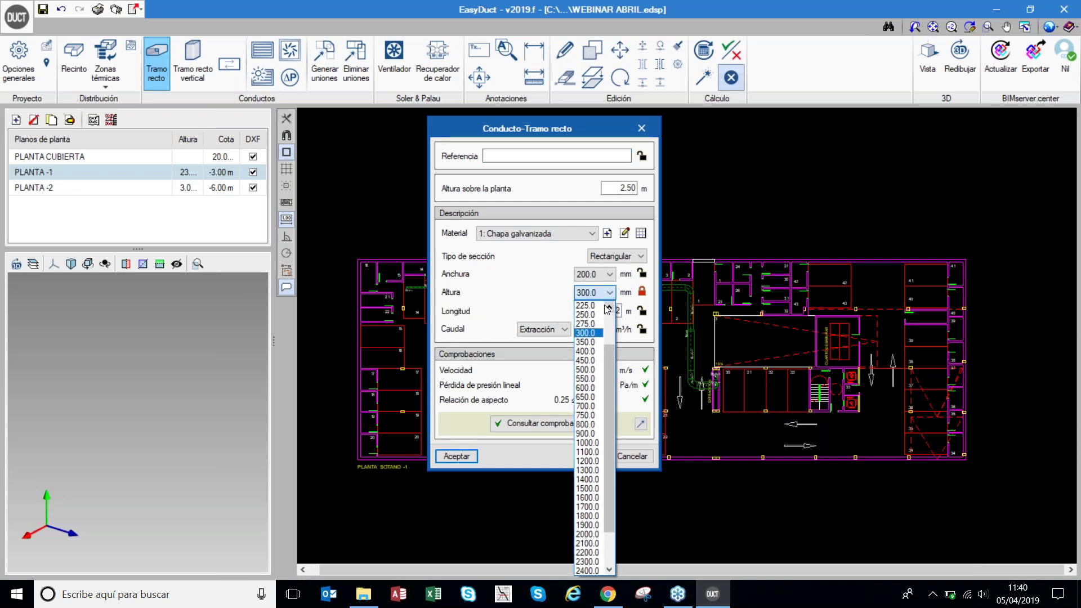
{"action": "left_click", "coordinate": [597, 314]}
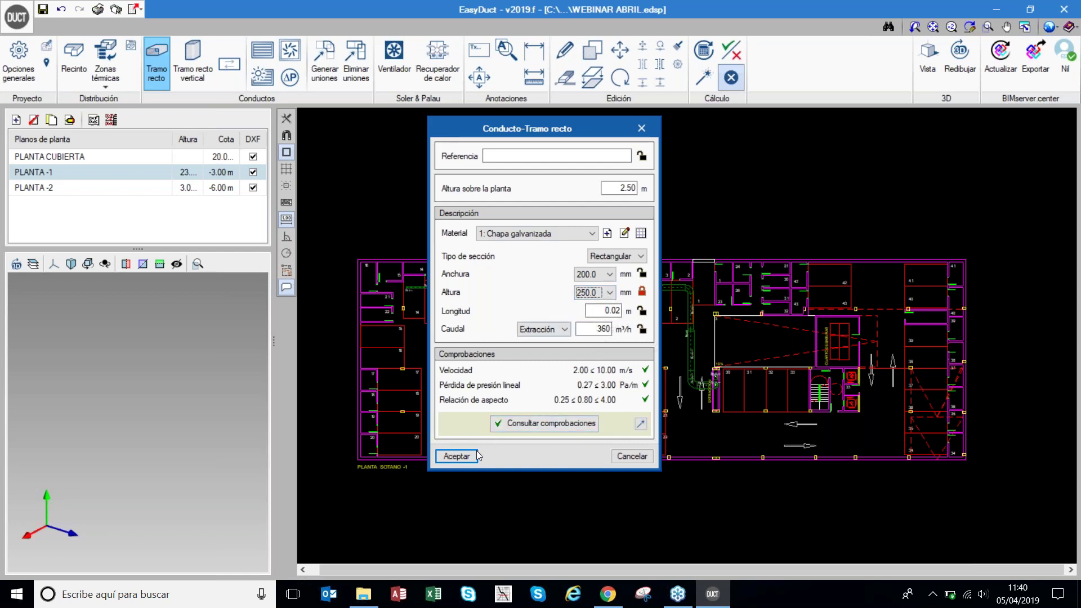
{"action": "left_click", "coordinate": [456, 456]}
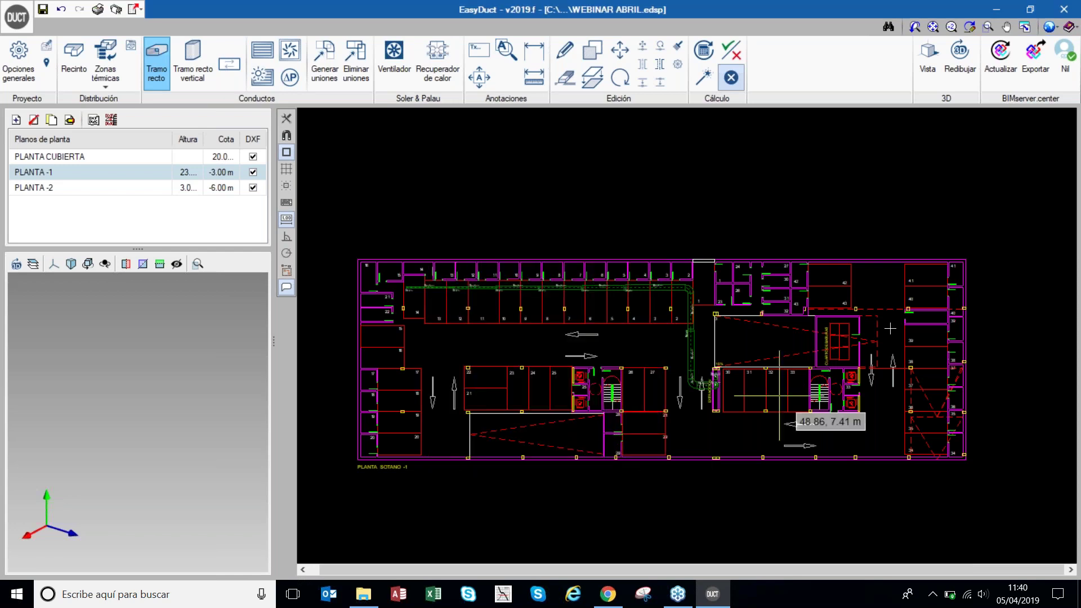
{"action": "scroll", "coordinate": [926, 315], "scroll_direction": "up", "scroll_amount": 2}
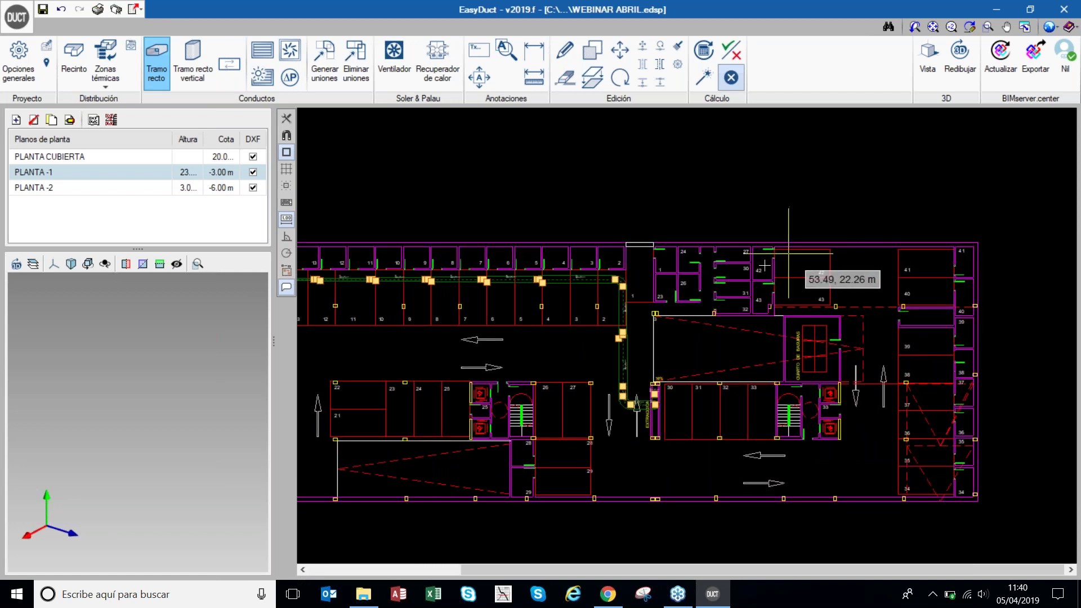
{"action": "scroll", "coordinate": [585, 291], "scroll_direction": "up", "scroll_amount": 1}
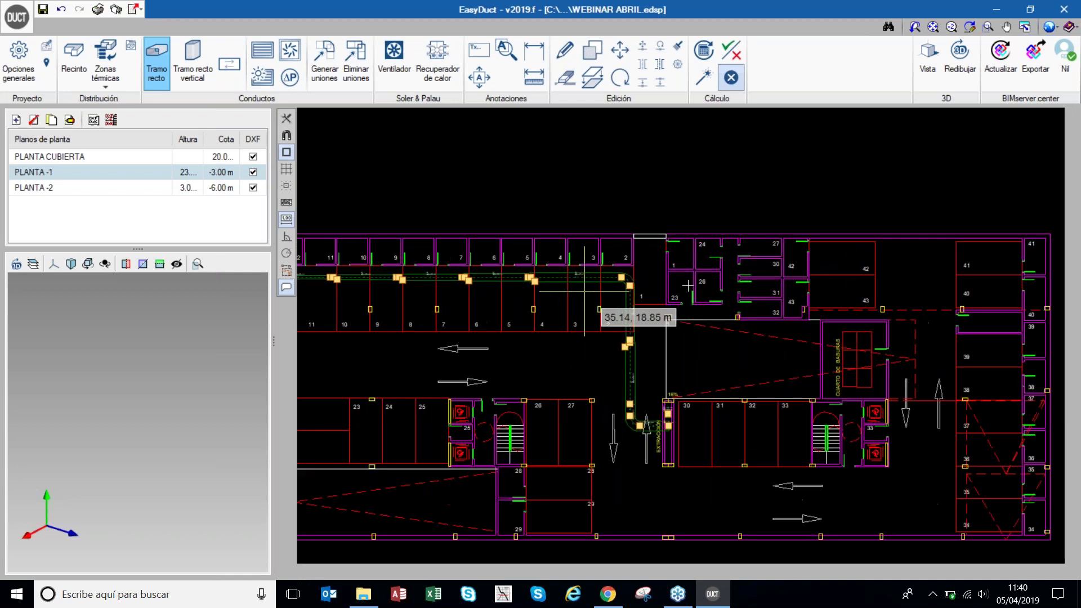
- Route the duct from room 42: 14.21 m first, bending past room 40 to the bottom corridor
{"action": "left_click", "coordinate": [820, 252]}
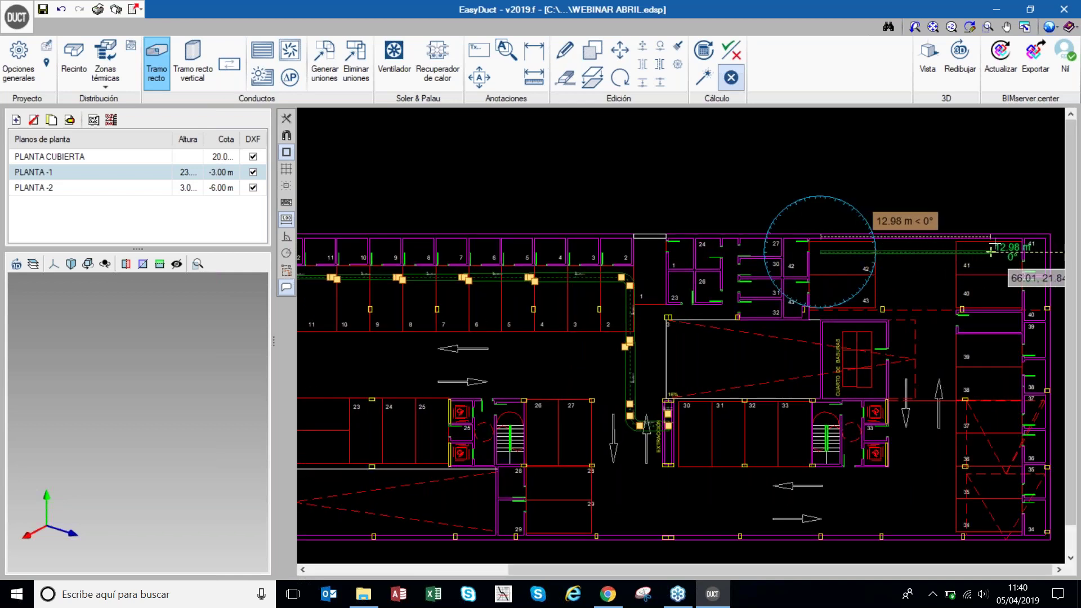
{"action": "key", "text": "Return"}
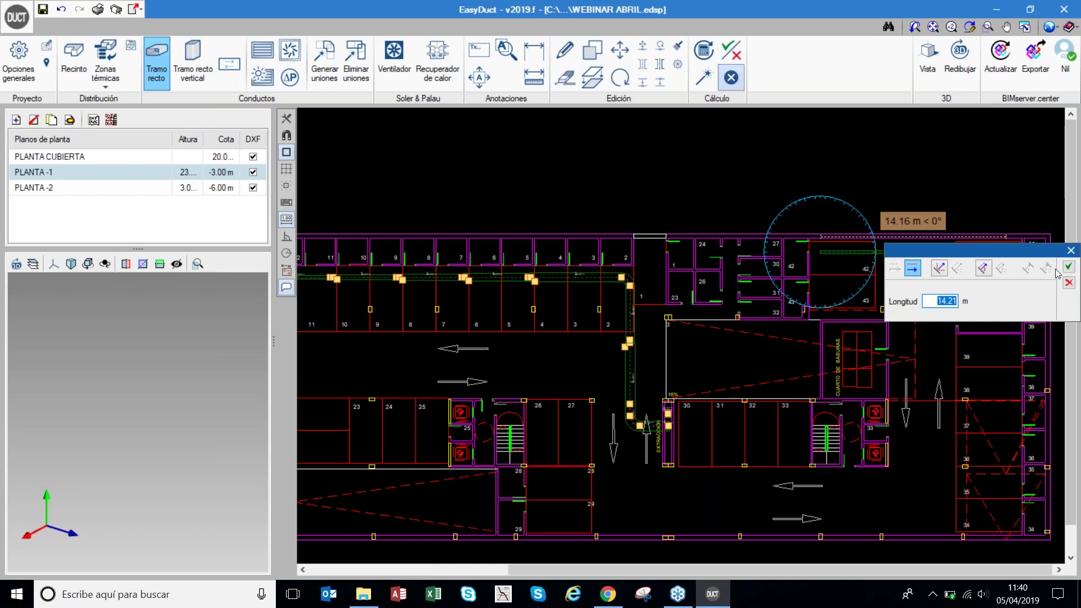
{"action": "left_click", "coordinate": [1069, 269]}
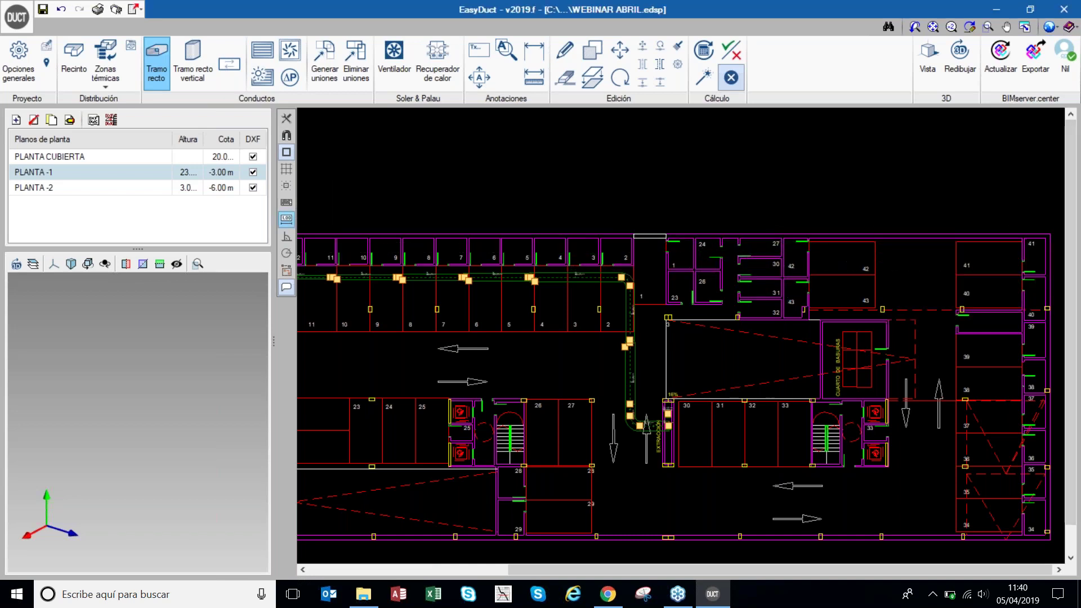
{"action": "left_click", "coordinate": [1008, 297]}
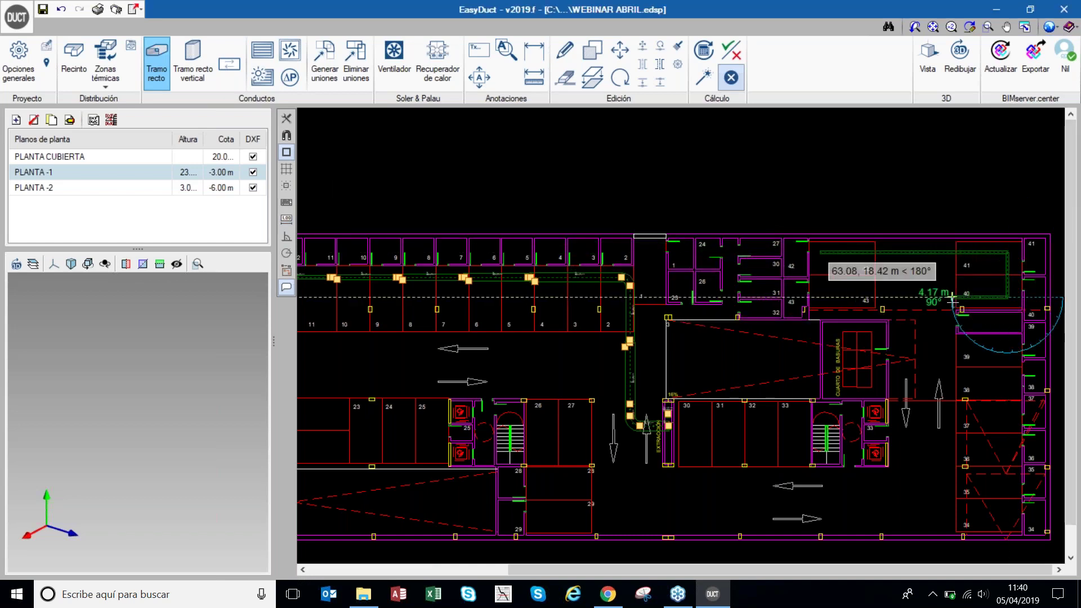
{"action": "left_click", "coordinate": [948, 297]}
{"action": "left_click", "coordinate": [948, 341]}
{"action": "left_click", "coordinate": [1016, 337]}
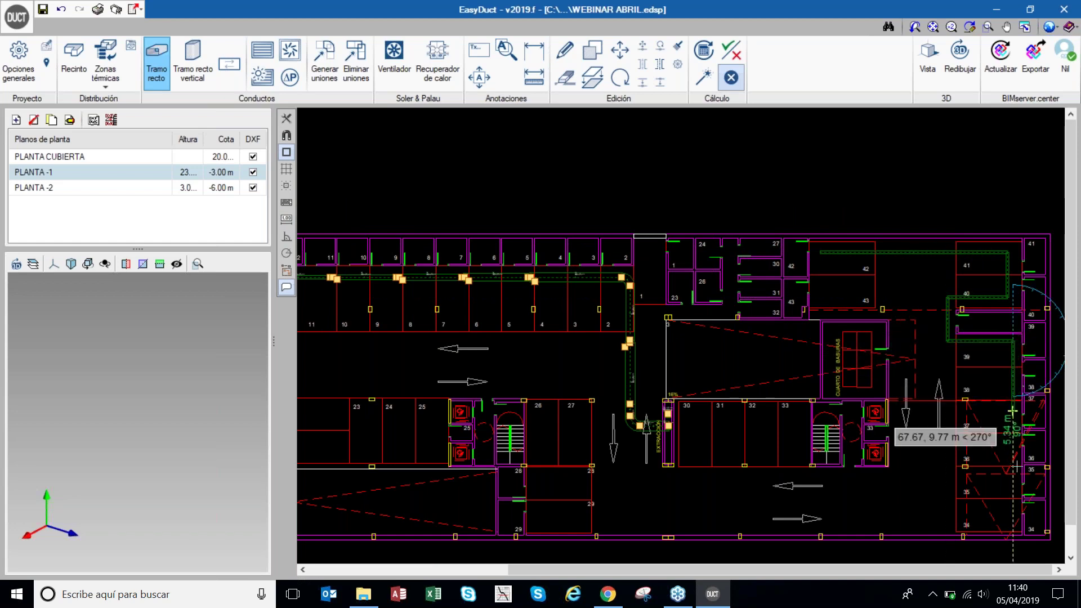
{"action": "left_click", "coordinate": [1013, 525]}
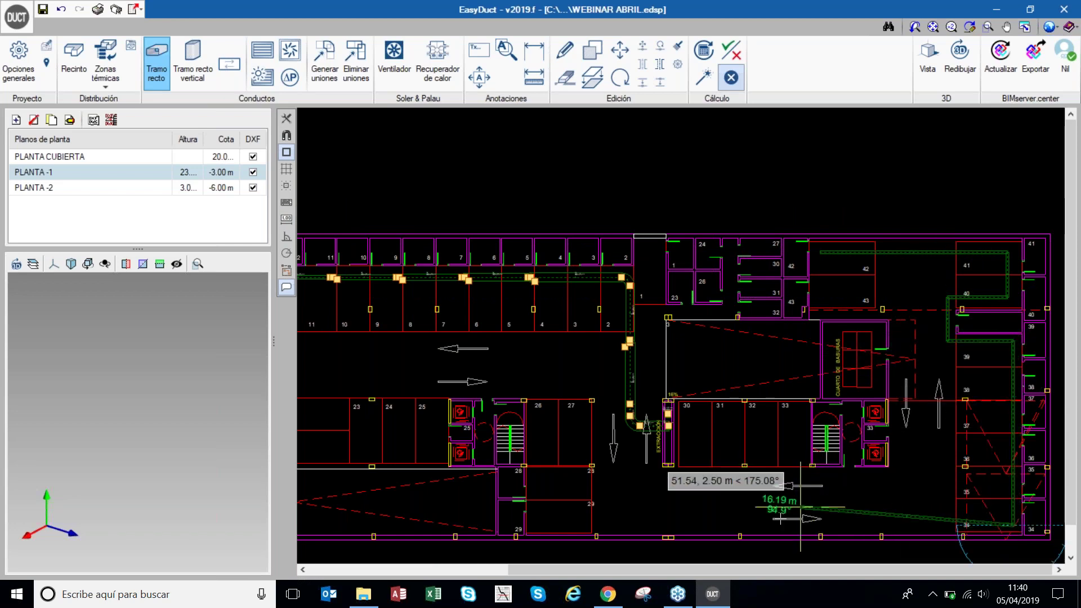
- Run the duct left along the bottom corridor and up to the EXTRACCIÓN riser, finishing the run
{"action": "left_click", "coordinate": [637, 525]}
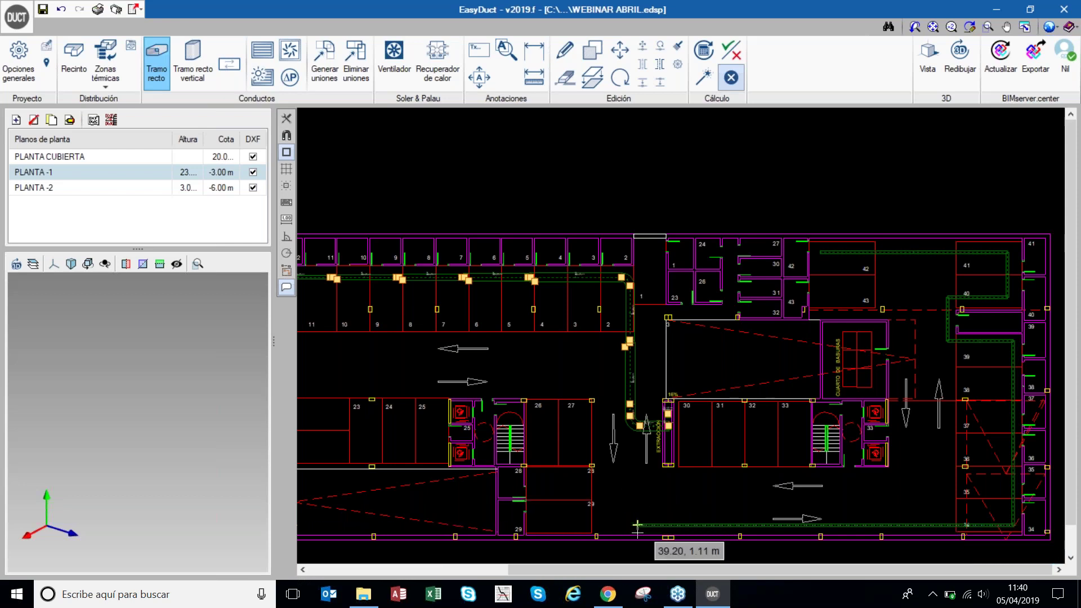
{"action": "left_click", "coordinate": [646, 450]}
{"action": "scroll", "coordinate": [656, 449], "scroll_direction": "up", "scroll_amount": 3}
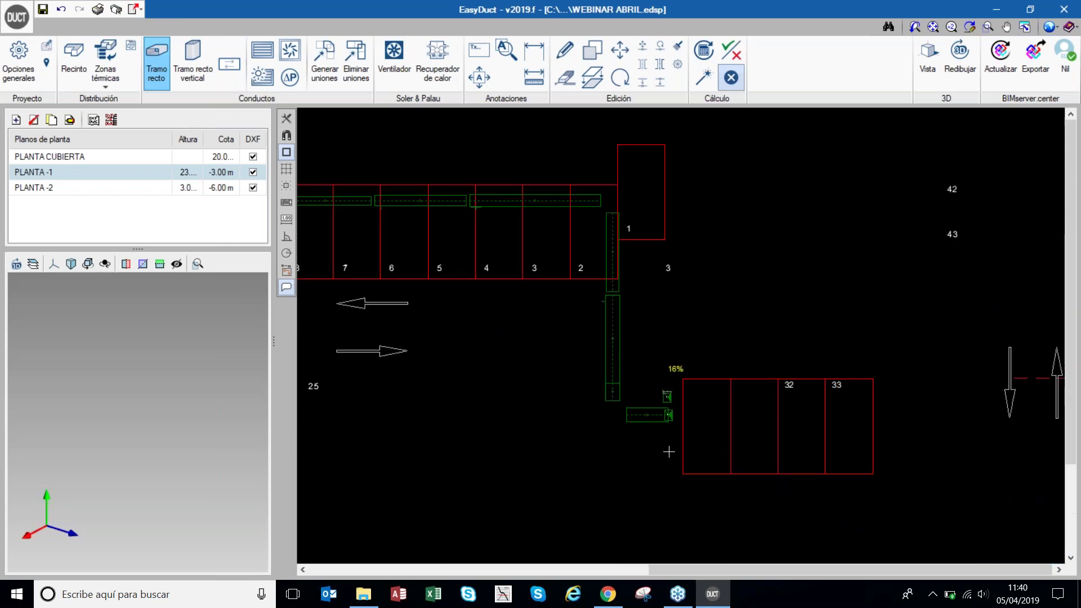
{"action": "left_click", "coordinate": [666, 447]}
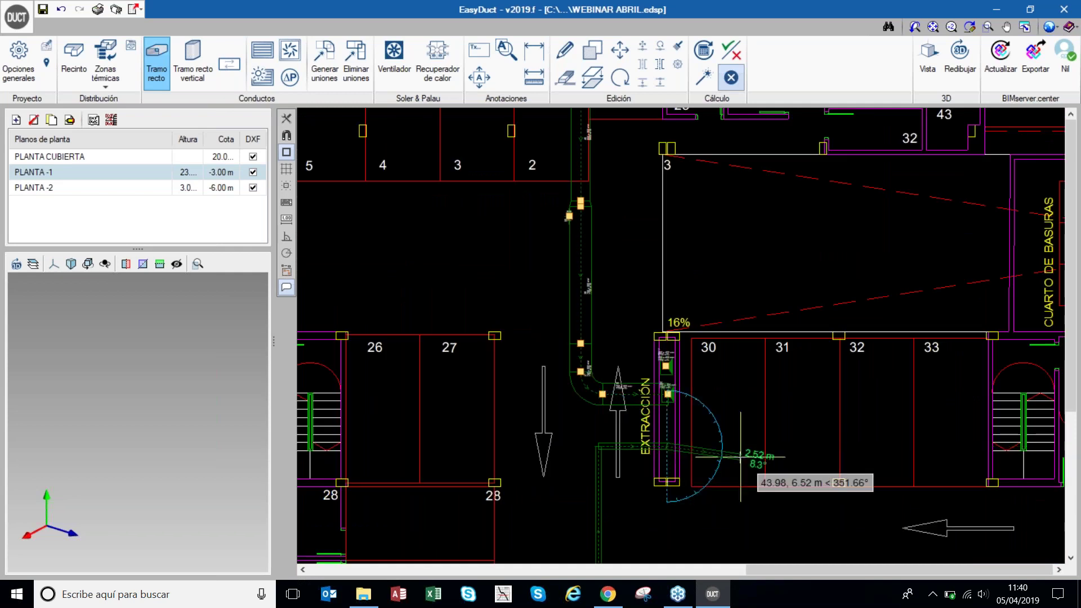
{"action": "scroll", "coordinate": [620, 467], "scroll_direction": "up", "scroll_amount": 1}
{"action": "scroll", "coordinate": [620, 468], "scroll_direction": "up", "scroll_amount": 4}
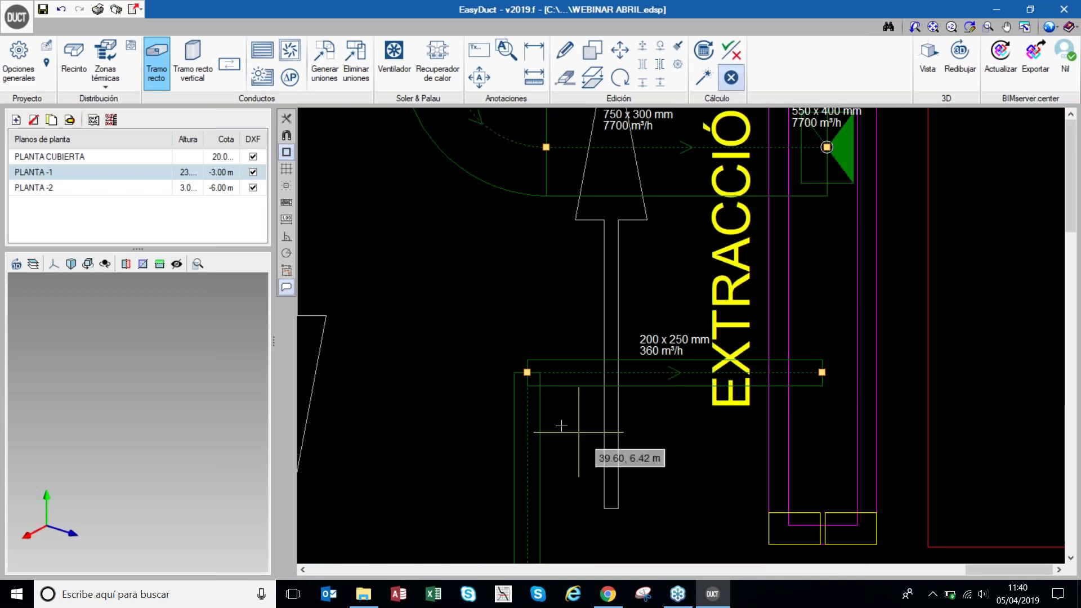
{"action": "scroll", "coordinate": [861, 412], "scroll_direction": "down", "scroll_amount": 5}
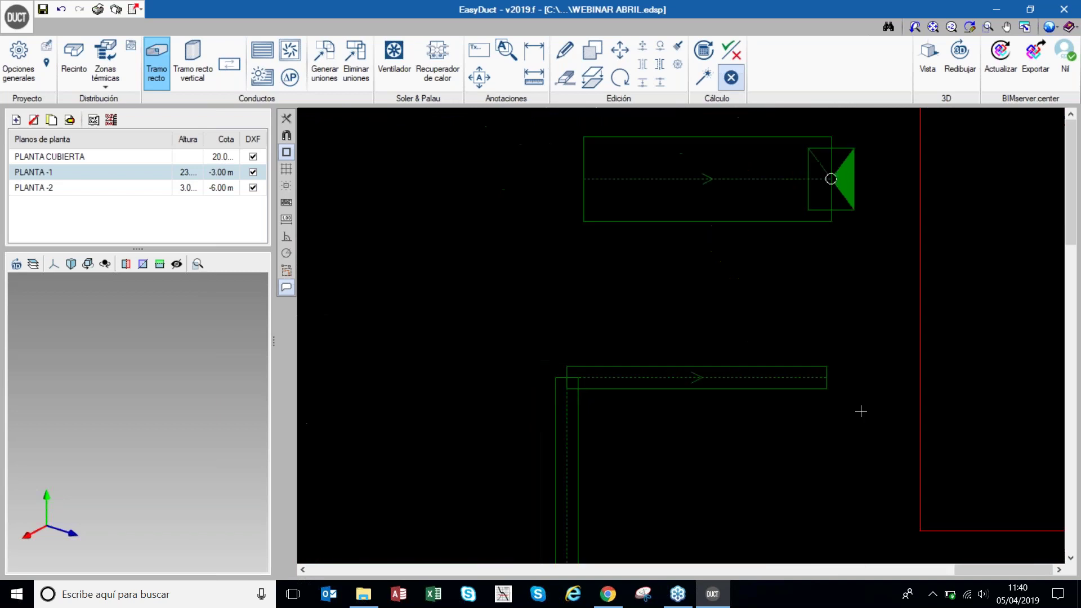
{"action": "double_click", "coordinate": [637, 360]}
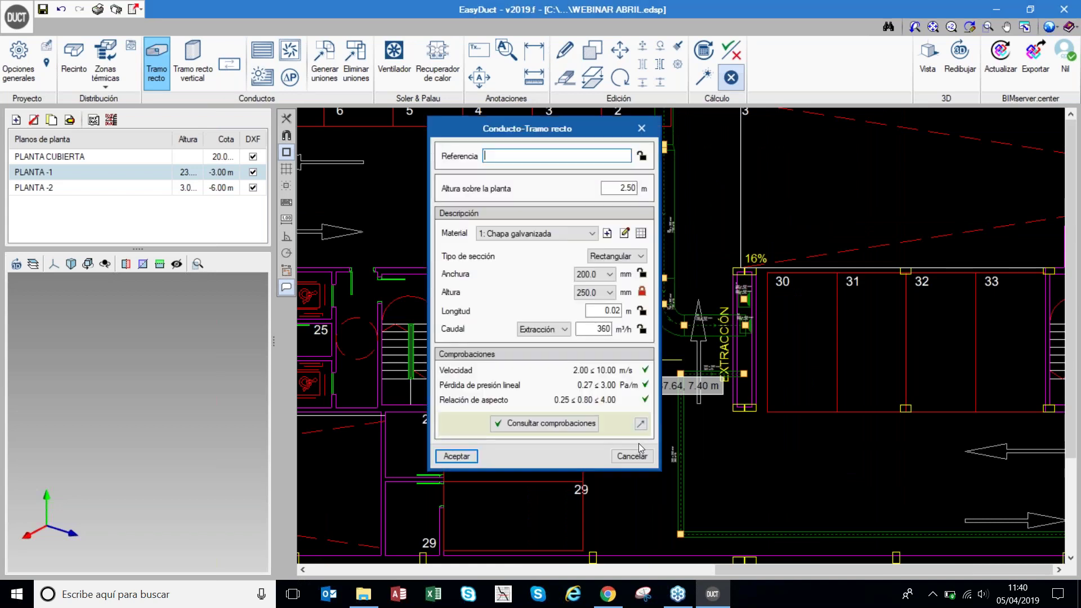
{"action": "left_click", "coordinate": [645, 458]}
{"action": "key", "text": "Escape"}
{"action": "scroll", "coordinate": [752, 377], "scroll_direction": "up", "scroll_amount": 4}
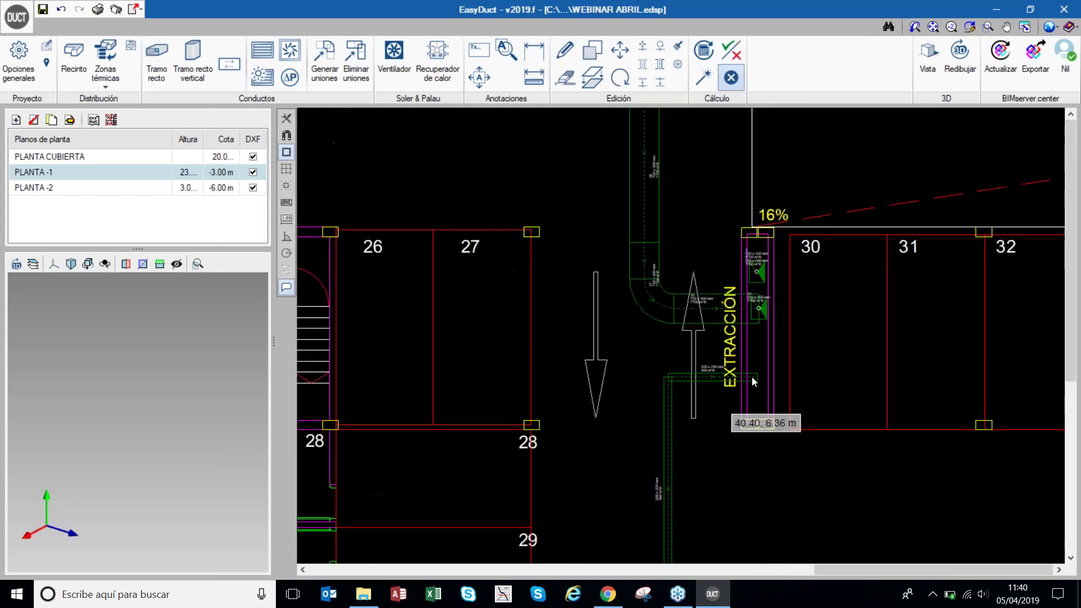
{"action": "scroll", "coordinate": [662, 389], "scroll_direction": "down", "scroll_amount": 2}
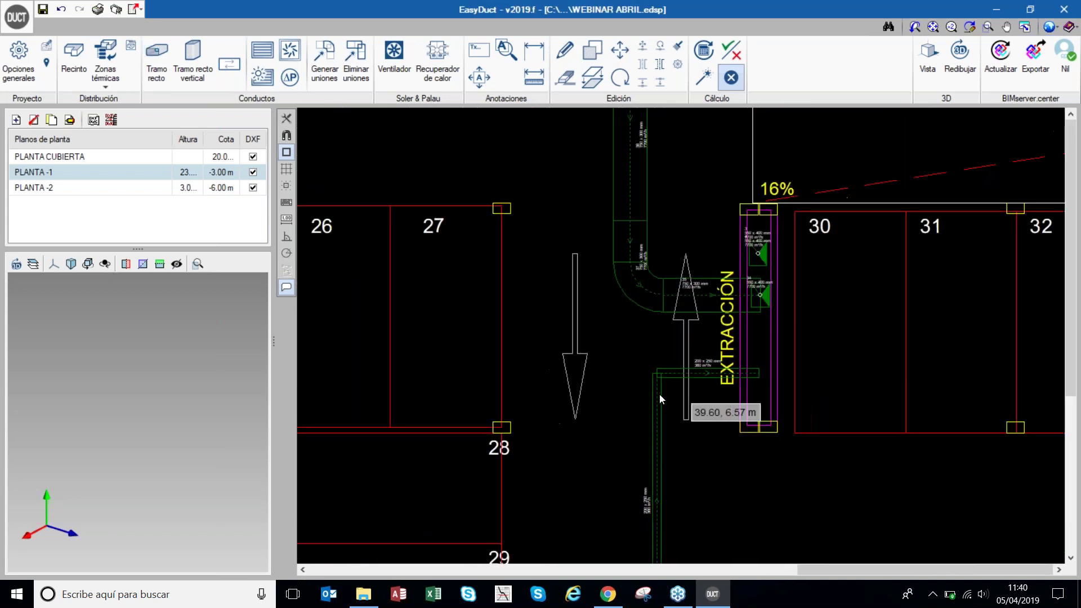
{"action": "scroll", "coordinate": [719, 472], "scroll_direction": "up", "scroll_amount": 2}
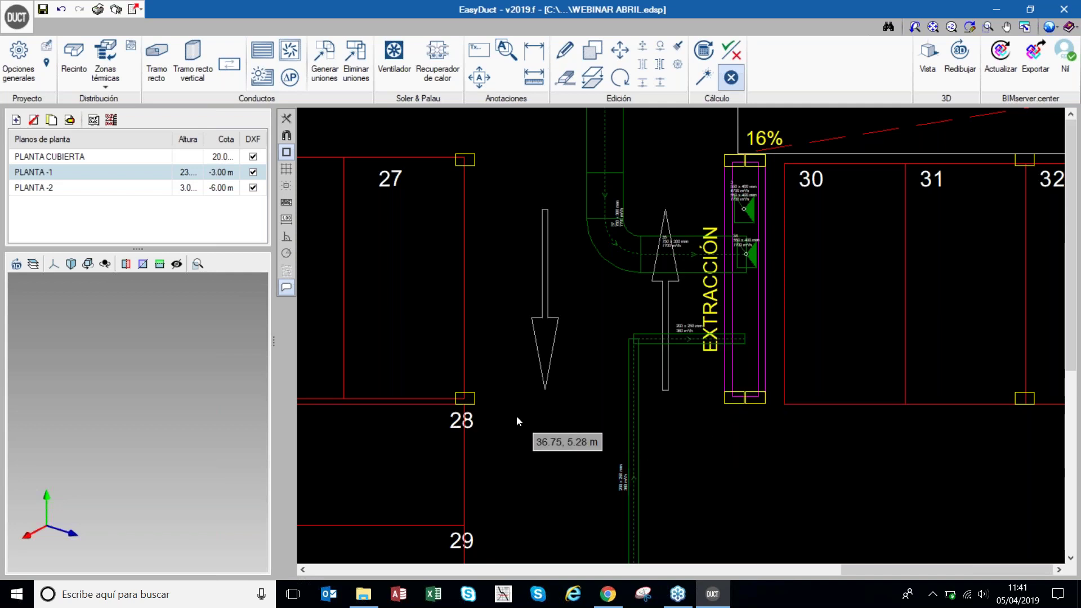
{"action": "mouse_move", "coordinate": [629, 434]}
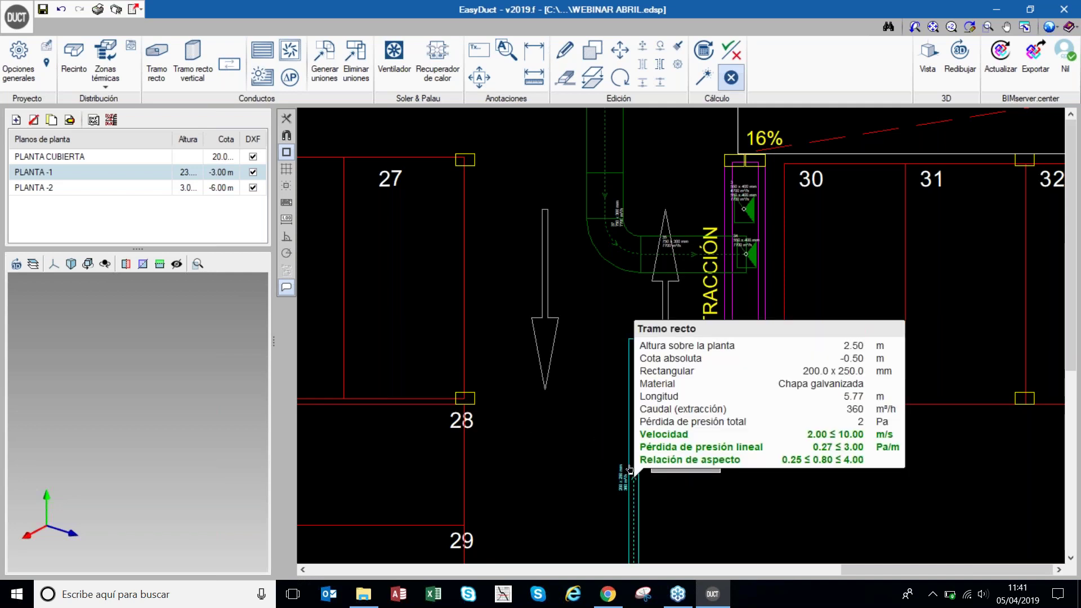
{"action": "scroll", "coordinate": [501, 356], "scroll_direction": "down", "scroll_amount": 5}
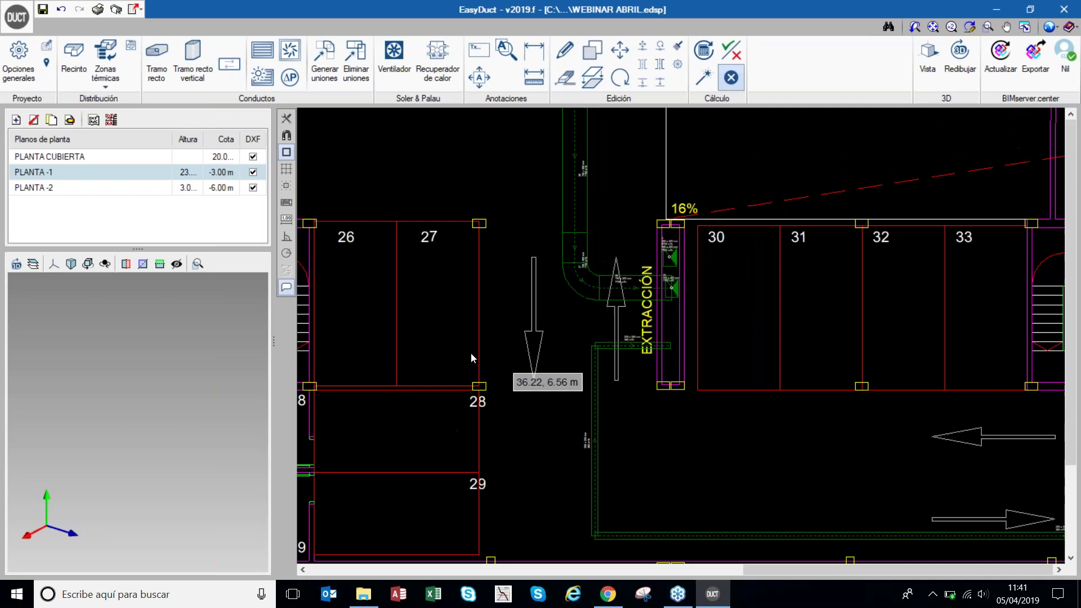
{"action": "scroll", "coordinate": [574, 327], "scroll_direction": "down", "scroll_amount": 2}
{"action": "scroll", "coordinate": [830, 120], "scroll_direction": "up", "scroll_amount": 2}
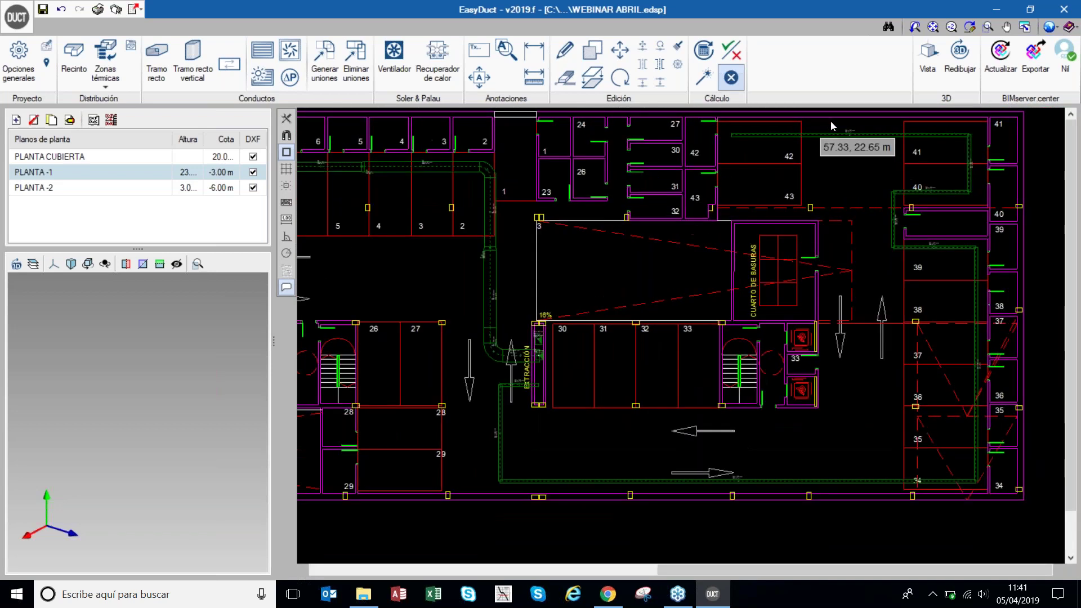
{"action": "scroll", "coordinate": [876, 135], "scroll_direction": "up", "scroll_amount": 2}
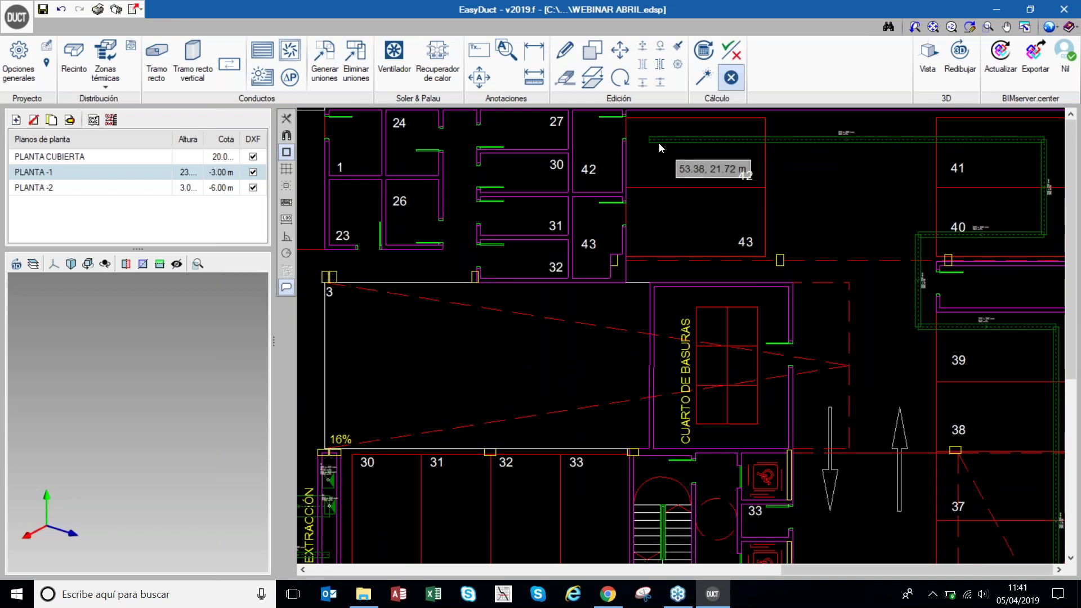
- Set the extraction grille airflow to 12 m³/h
{"action": "mouse_move", "coordinate": [658, 144]}
{"action": "left_click", "coordinate": [262, 49]}
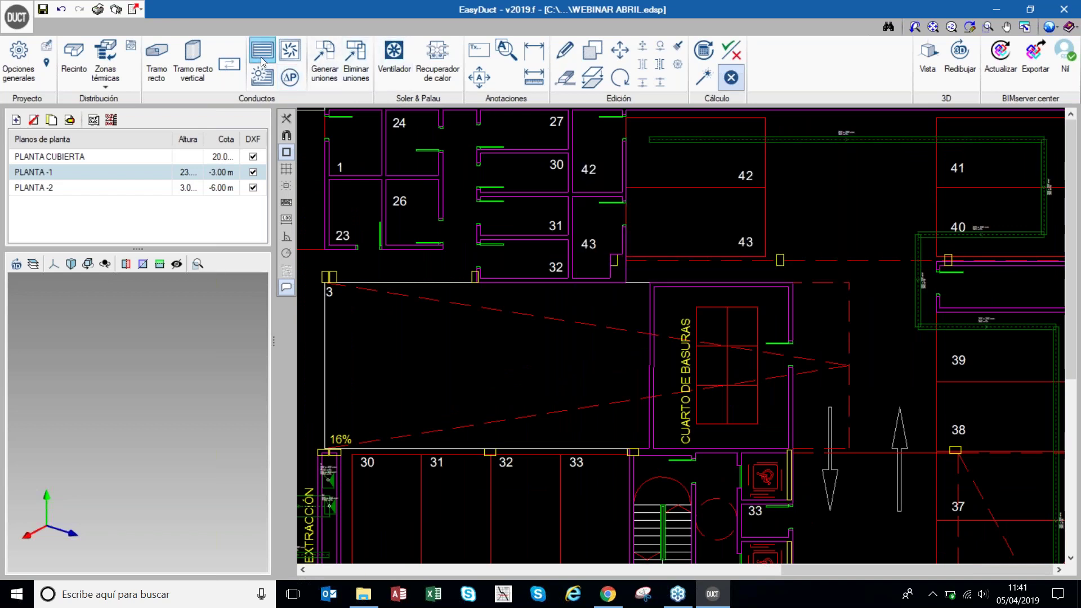
{"action": "left_click", "coordinate": [499, 245]}
{"action": "double_click", "coordinate": [593, 289]}
{"action": "type", "text": "1200"}
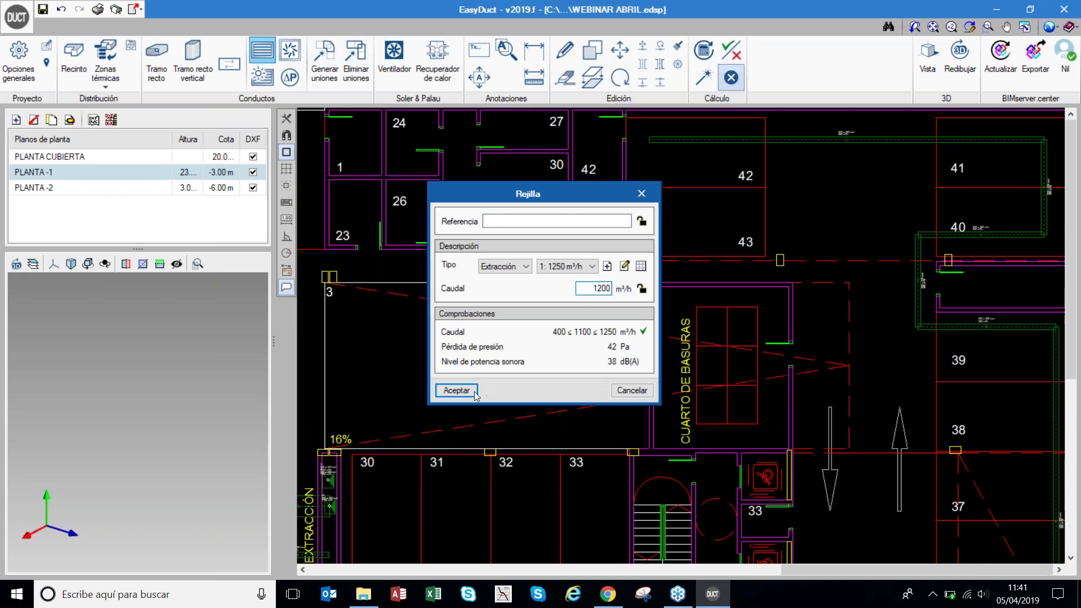
{"action": "left_click", "coordinate": [456, 390]}
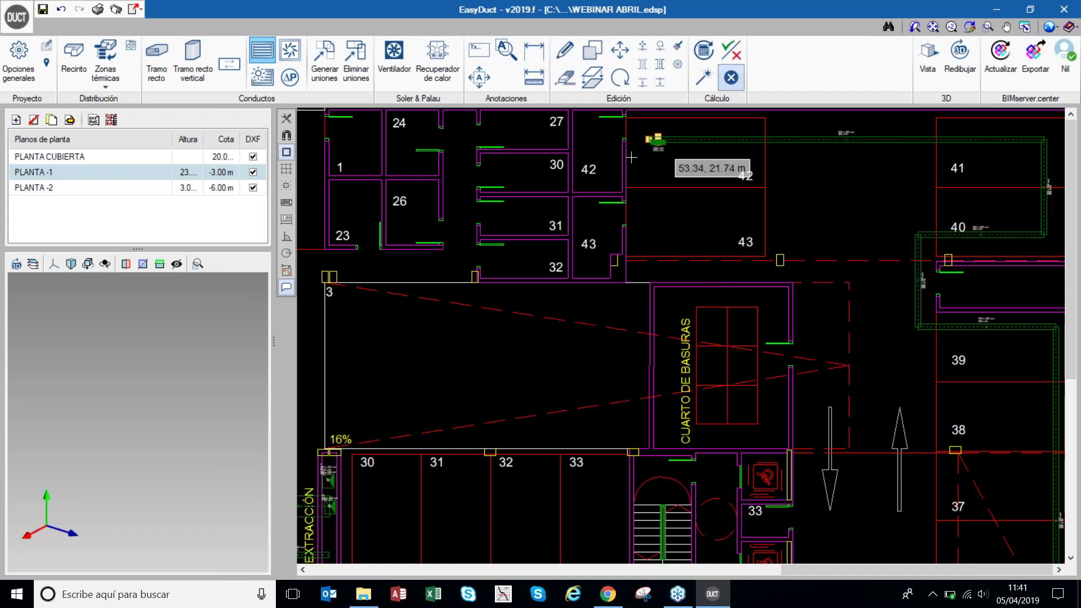
- Place two grilles on the top duct and one beside room 40
{"action": "scroll", "coordinate": [613, 152], "scroll_direction": "down", "scroll_amount": 2}
{"action": "left_click", "coordinate": [723, 150]}
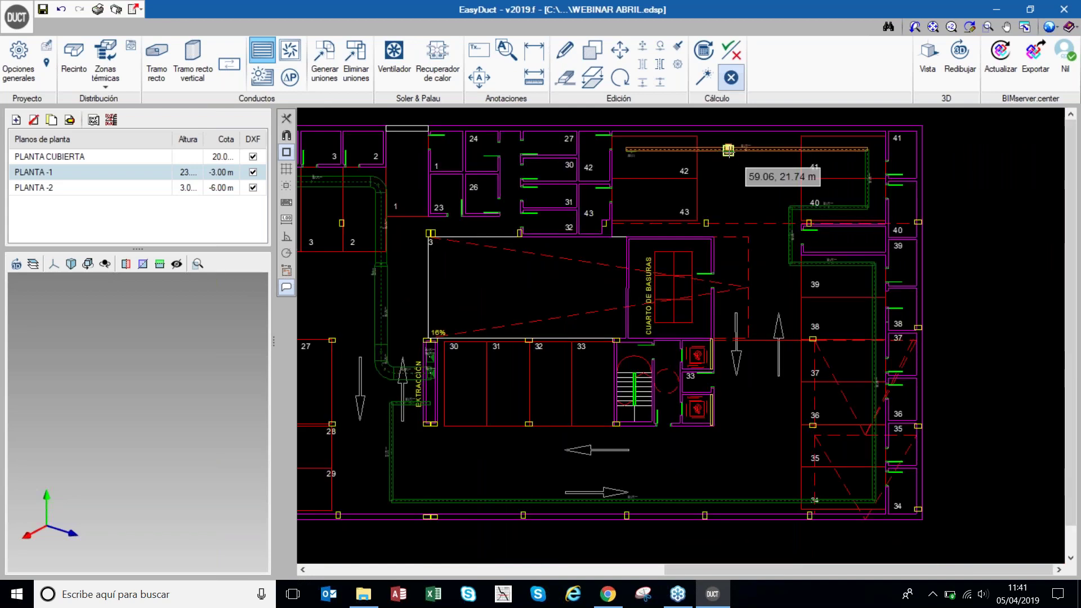
{"action": "left_click", "coordinate": [805, 149]}
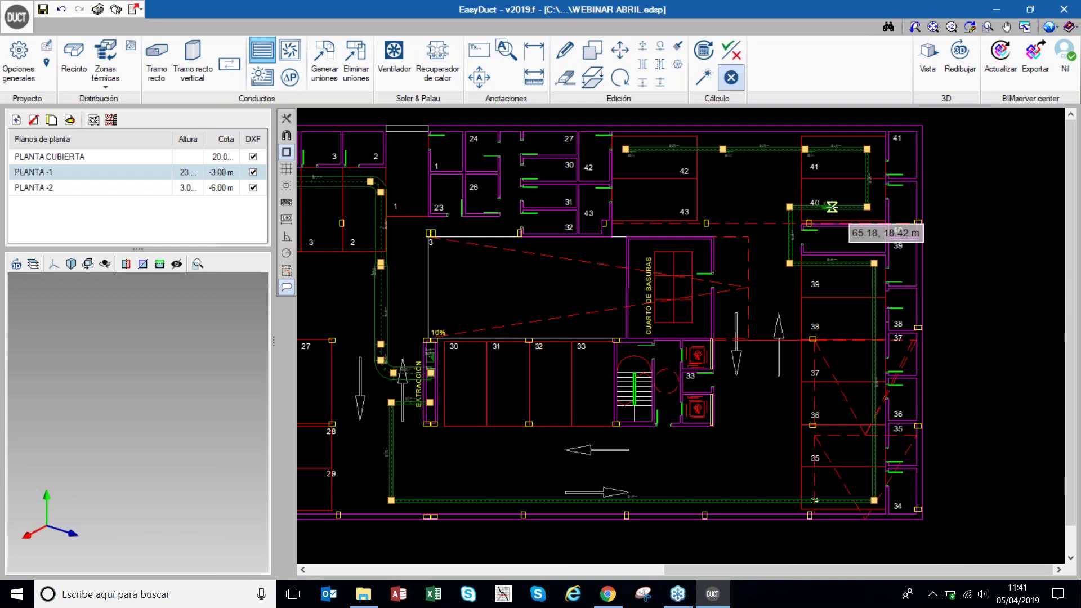
{"action": "scroll", "coordinate": [831, 207], "scroll_direction": "up", "scroll_amount": 3}
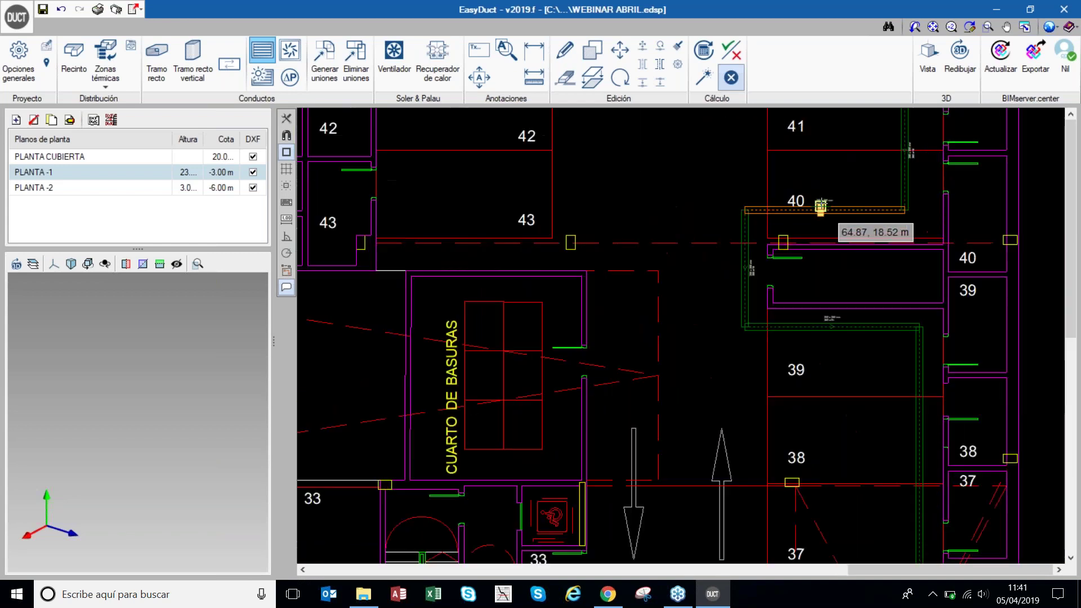
{"action": "left_click", "coordinate": [837, 327]}
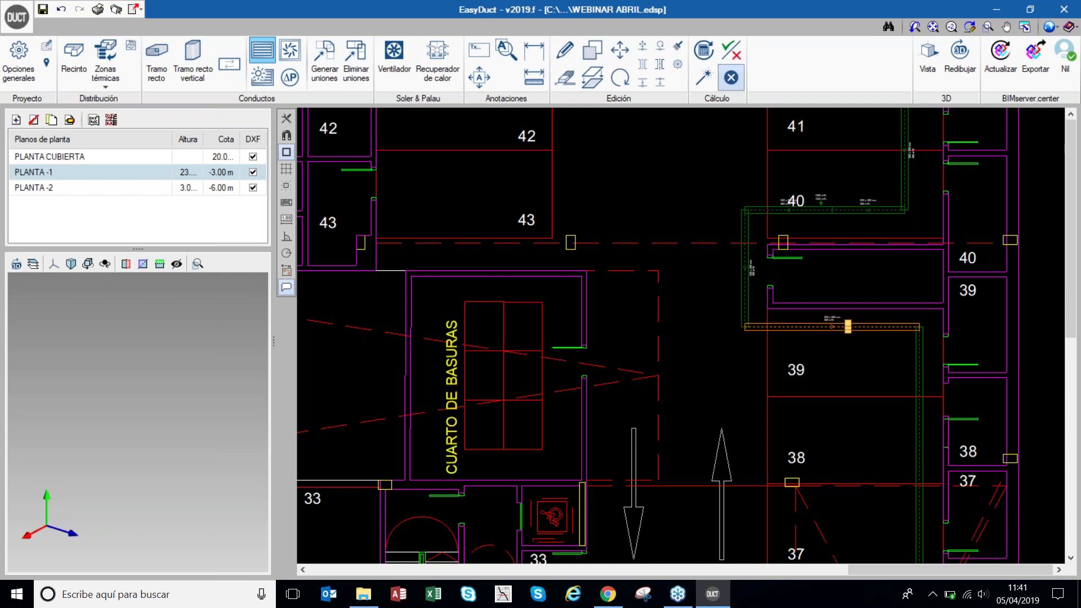
{"action": "scroll", "coordinate": [743, 325], "scroll_direction": "down", "scroll_amount": 5}
{"action": "scroll", "coordinate": [789, 394], "scroll_direction": "up", "scroll_amount": 2}
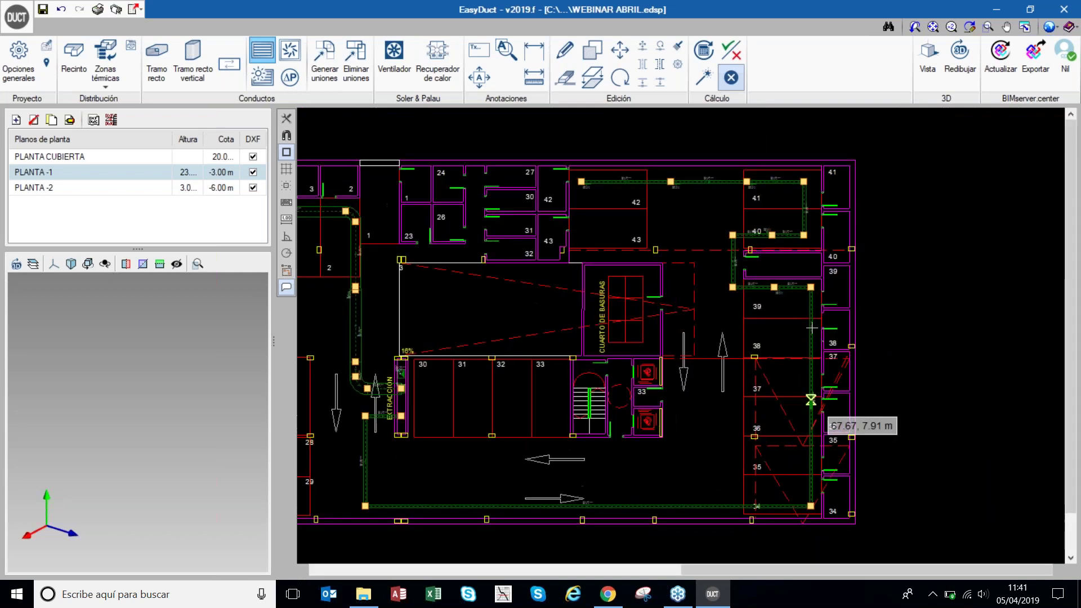
- Place grilles along the right vertical duct and the bottom duct, then stop placing grilles
{"action": "left_click", "coordinate": [810, 321]}
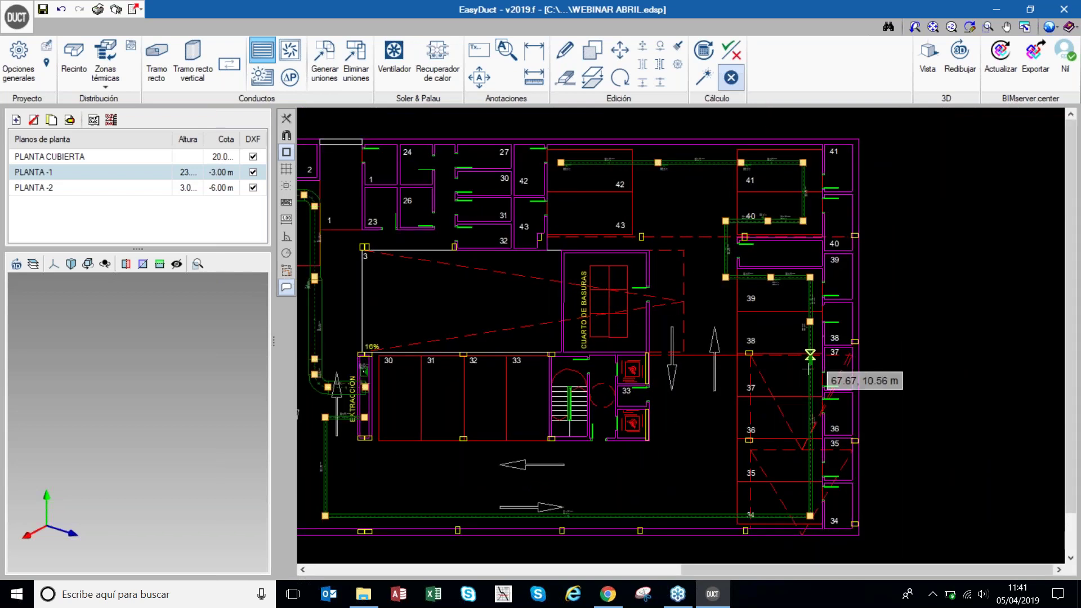
{"action": "left_click", "coordinate": [802, 397]}
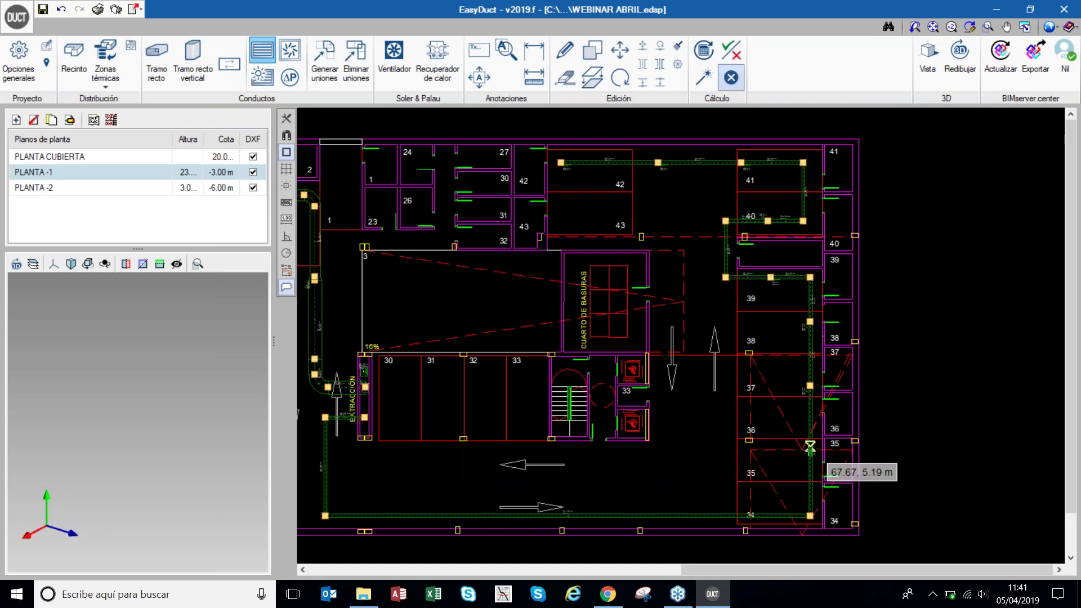
{"action": "left_click", "coordinate": [809, 452]}
{"action": "left_click", "coordinate": [806, 457]}
{"action": "left_click", "coordinate": [741, 516]}
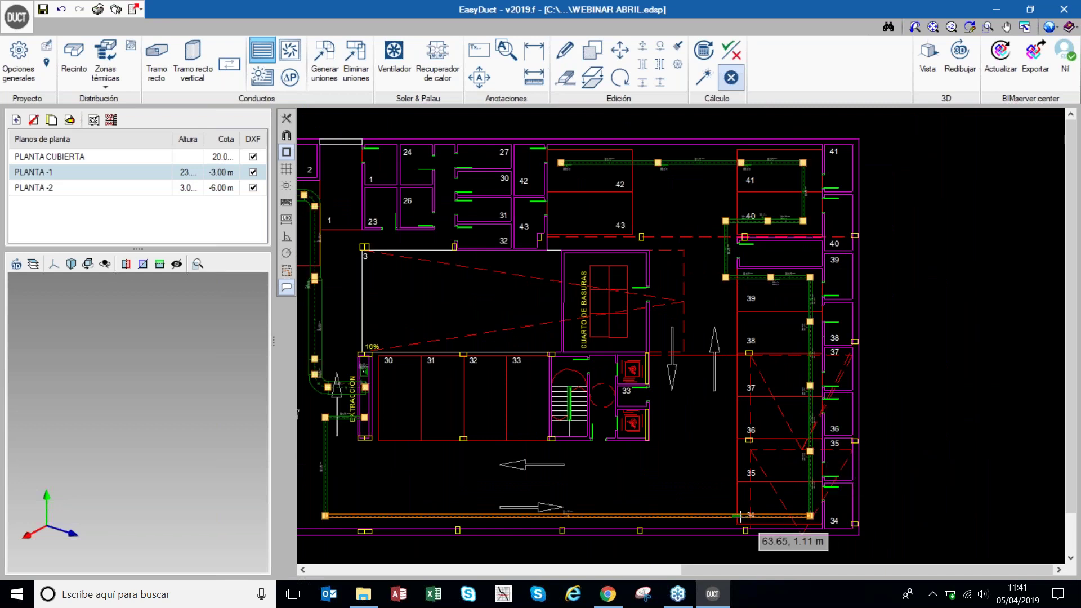
{"action": "left_click", "coordinate": [736, 514]}
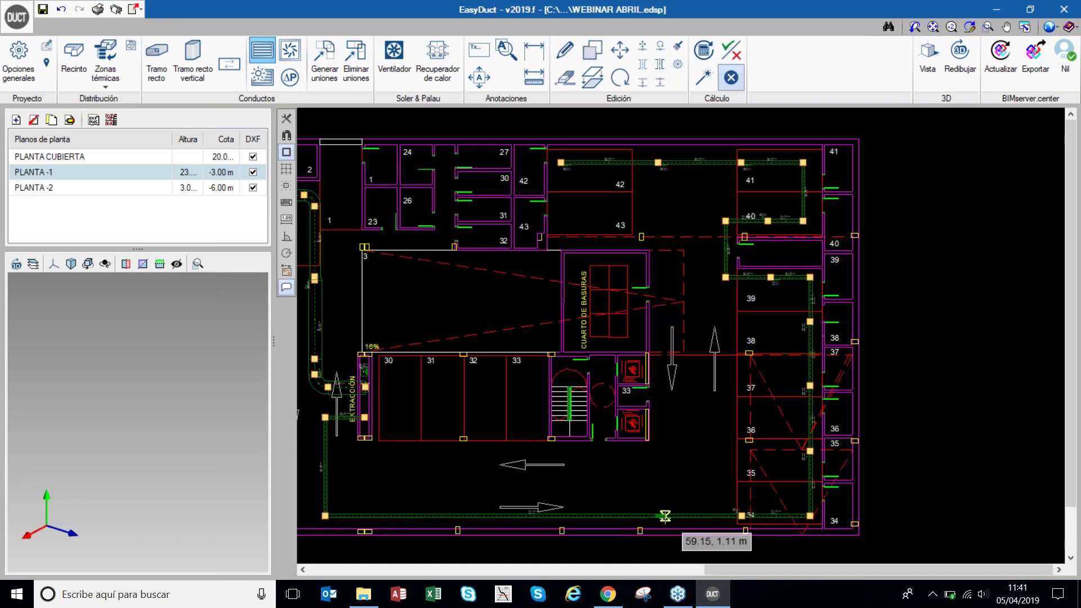
{"action": "scroll", "coordinate": [665, 515], "scroll_direction": "up", "scroll_amount": 2}
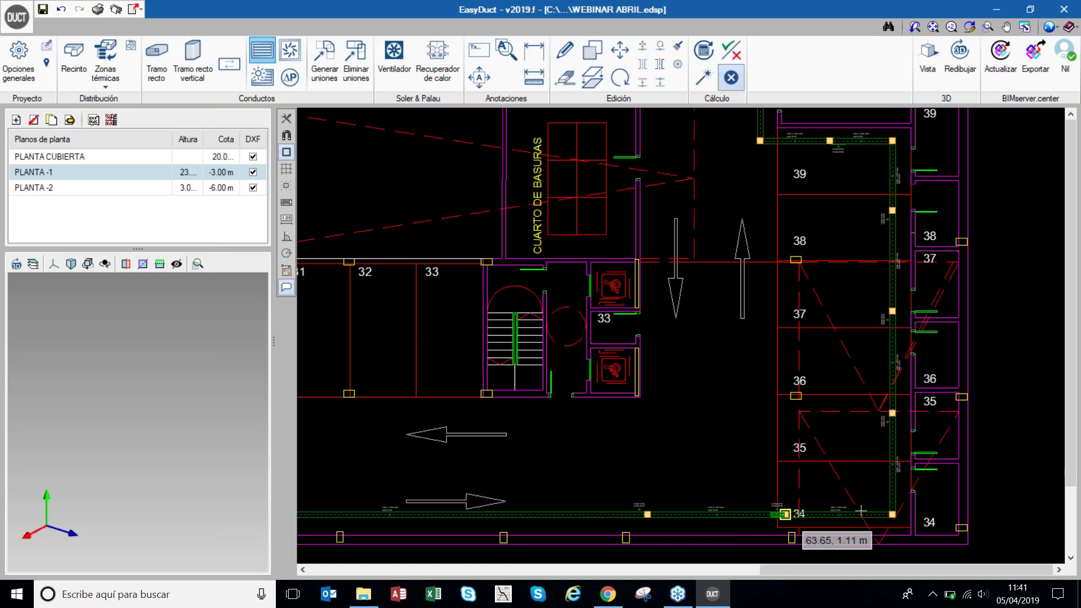
{"action": "scroll", "coordinate": [788, 513], "scroll_direction": "down", "scroll_amount": 3}
{"action": "scroll", "coordinate": [632, 516], "scroll_direction": "up", "scroll_amount": 1}
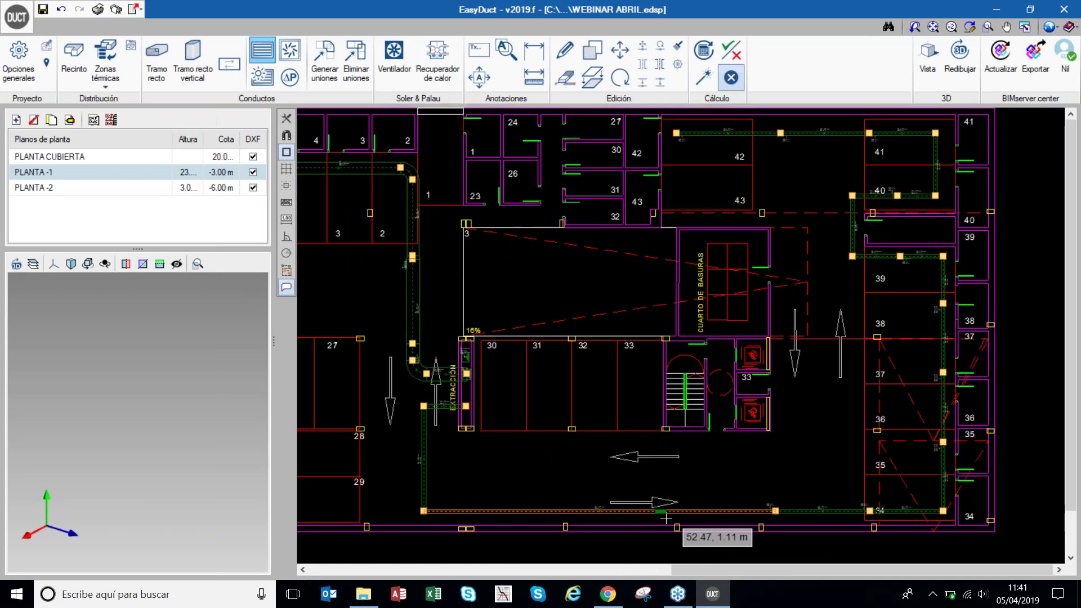
{"action": "left_click", "coordinate": [552, 511]}
{"action": "right_click", "coordinate": [601, 414]}
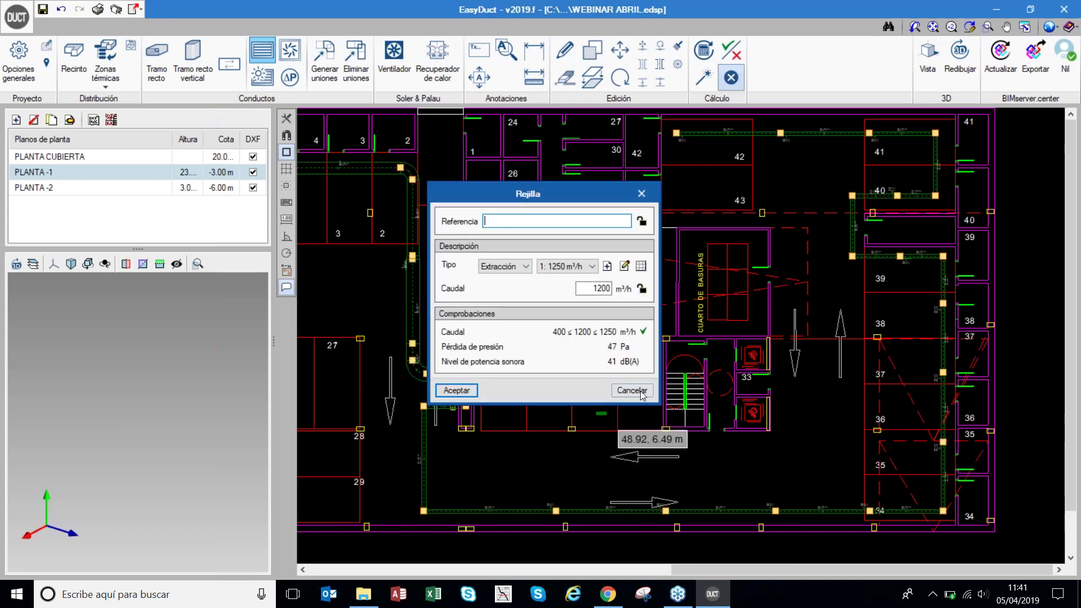
{"action": "left_click", "coordinate": [640, 392]}
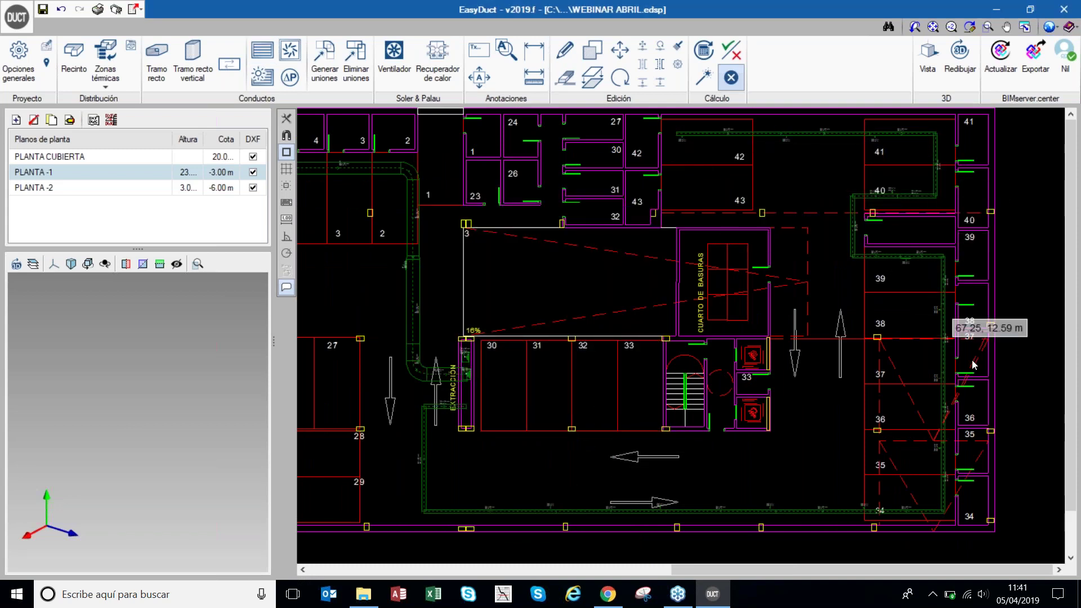
- Run Dimensionar and inspect duct 73: 200 x 250 mm carrying 9600 m³/h at 53.33 m/s
{"action": "left_click", "coordinate": [704, 79]}
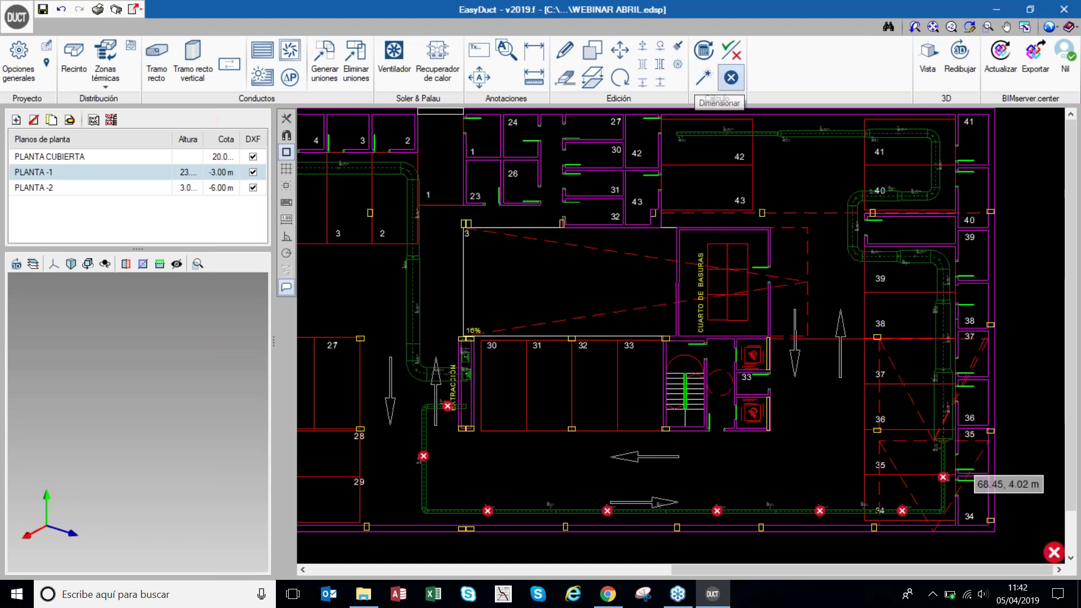
{"action": "mouse_move", "coordinate": [946, 482]}
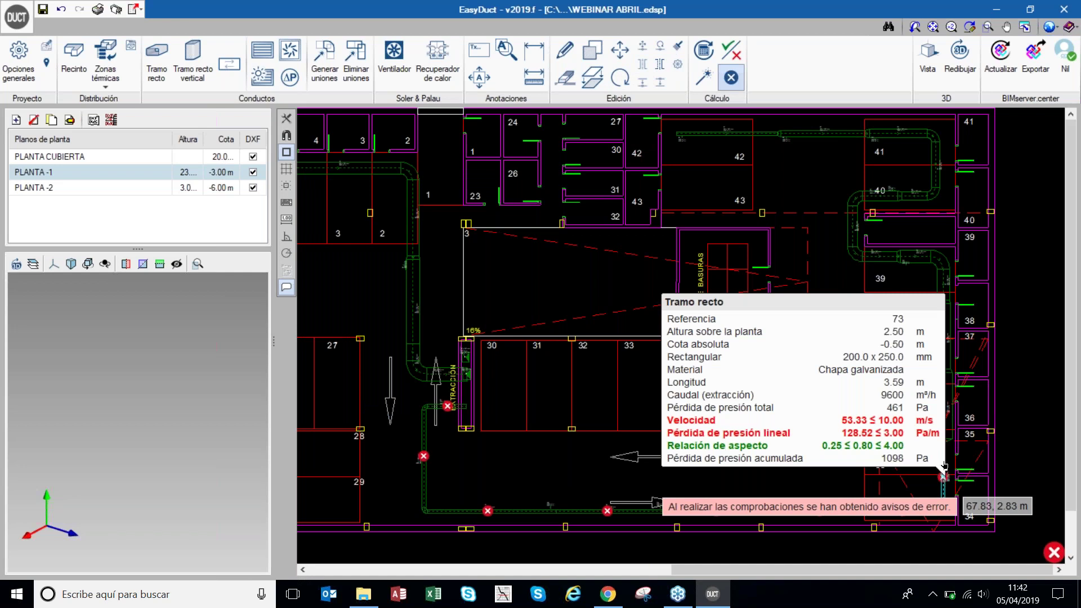
{"action": "mouse_move", "coordinate": [946, 401]}
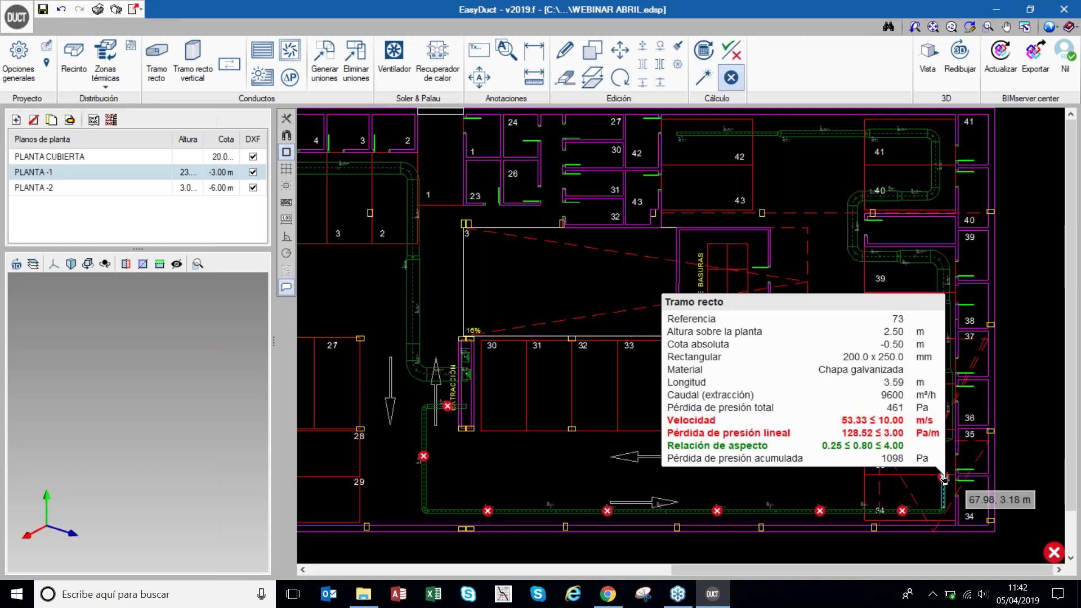
{"action": "mouse_move", "coordinate": [902, 515]}
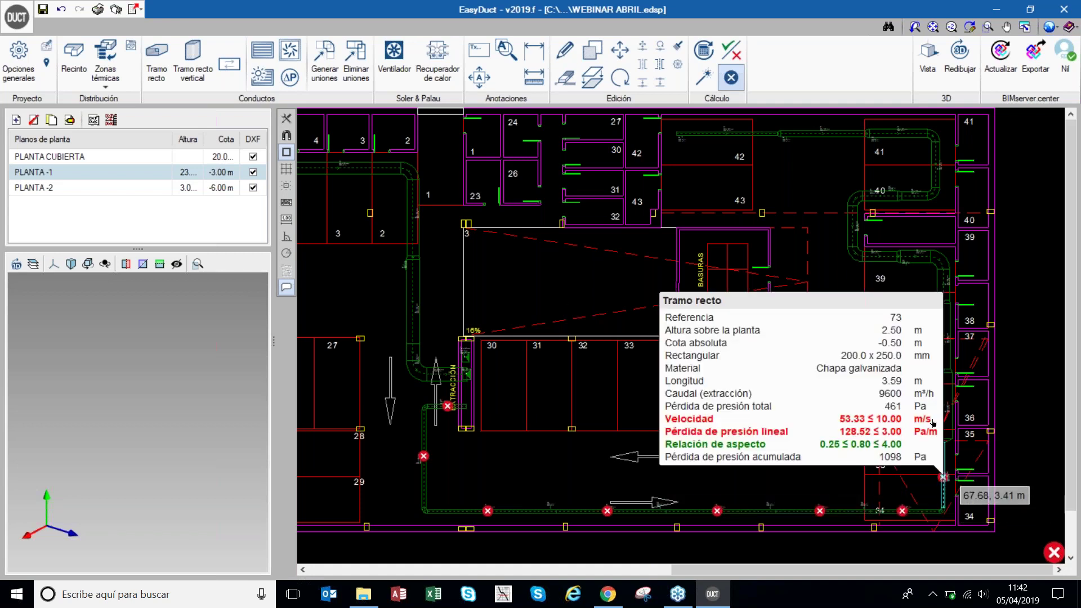
- Change duct 73's Altura to 300 mm
{"action": "left_click", "coordinate": [945, 480]}
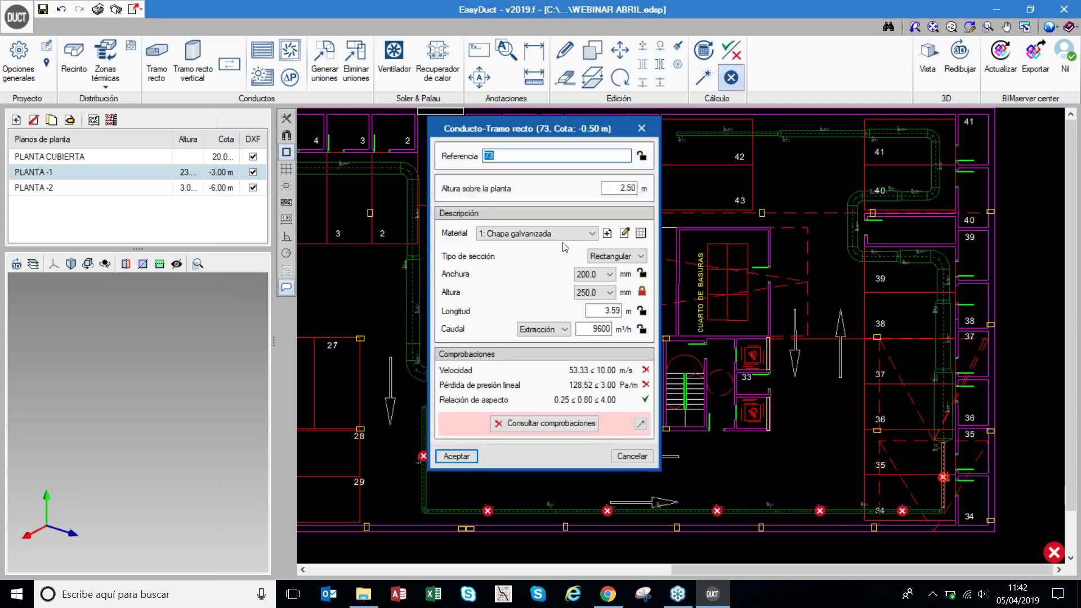
{"action": "left_click", "coordinate": [608, 292]}
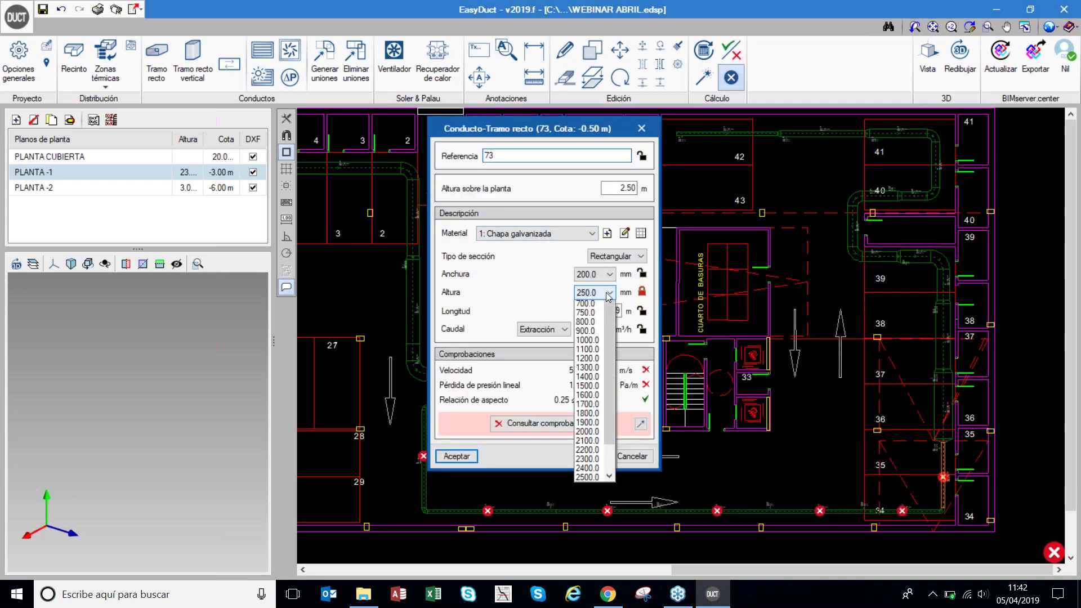
{"action": "left_click", "coordinate": [601, 324]}
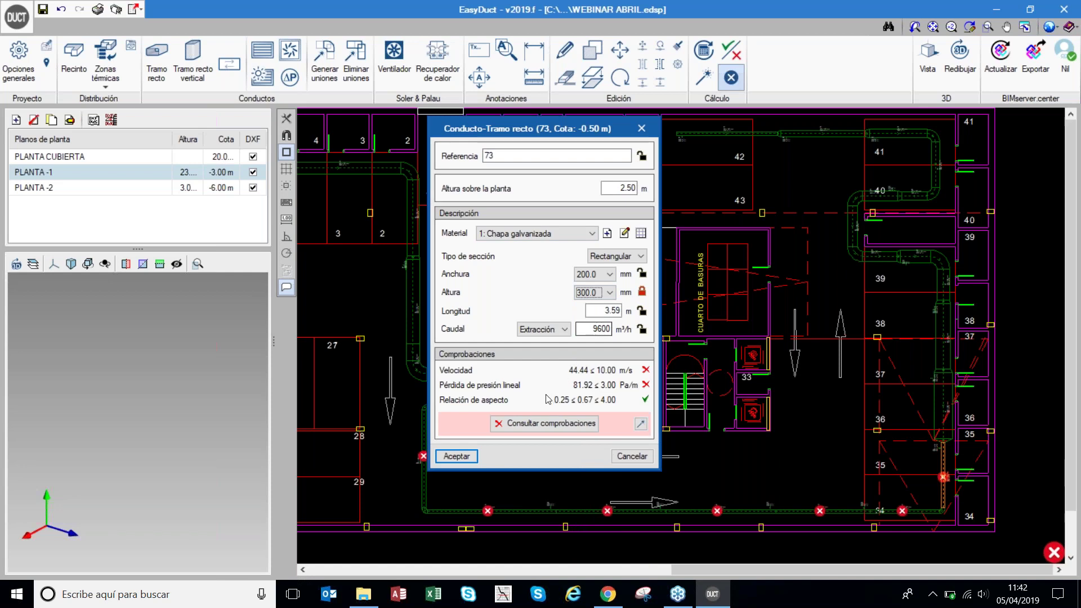
{"action": "left_click", "coordinate": [472, 460]}
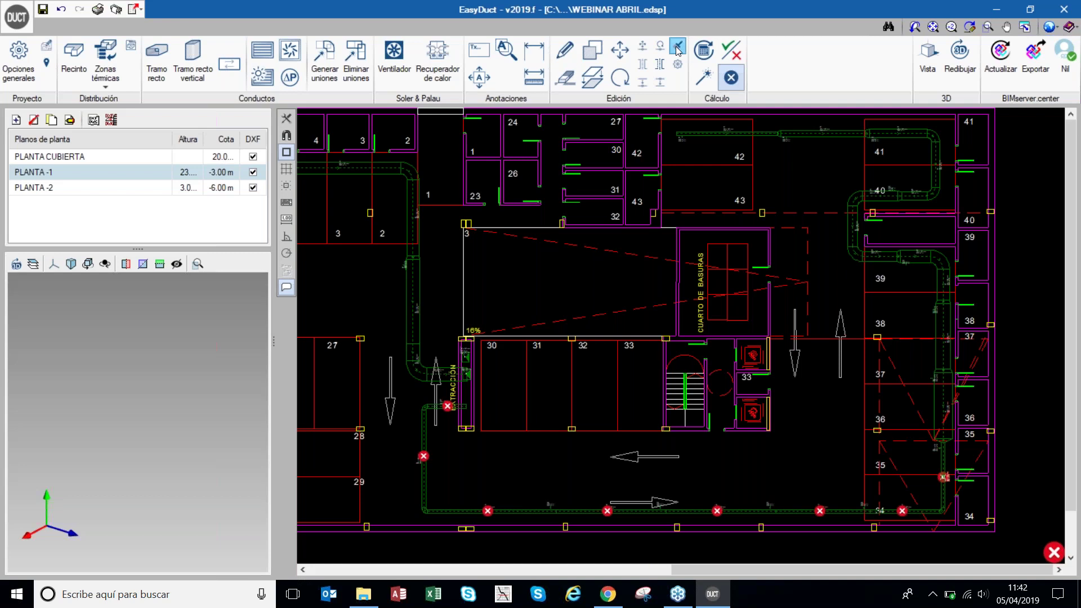
- Copy duct 73's size to both neighbouring segments and re-run Dimensionar
{"action": "mouse_move", "coordinate": [944, 477]}
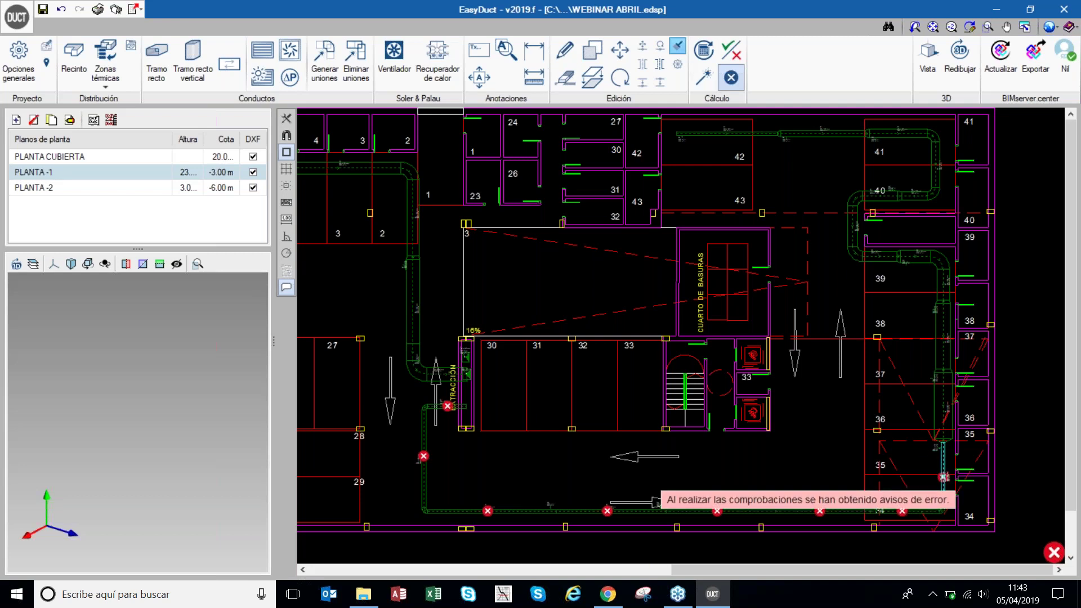
{"action": "left_click", "coordinate": [944, 477]}
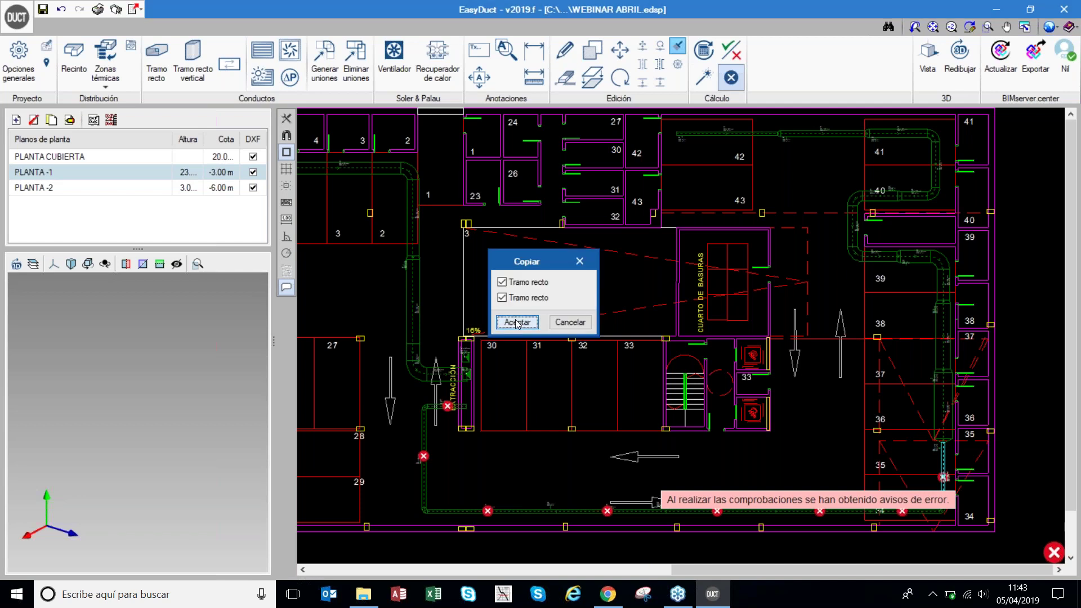
{"action": "left_click", "coordinate": [517, 322]}
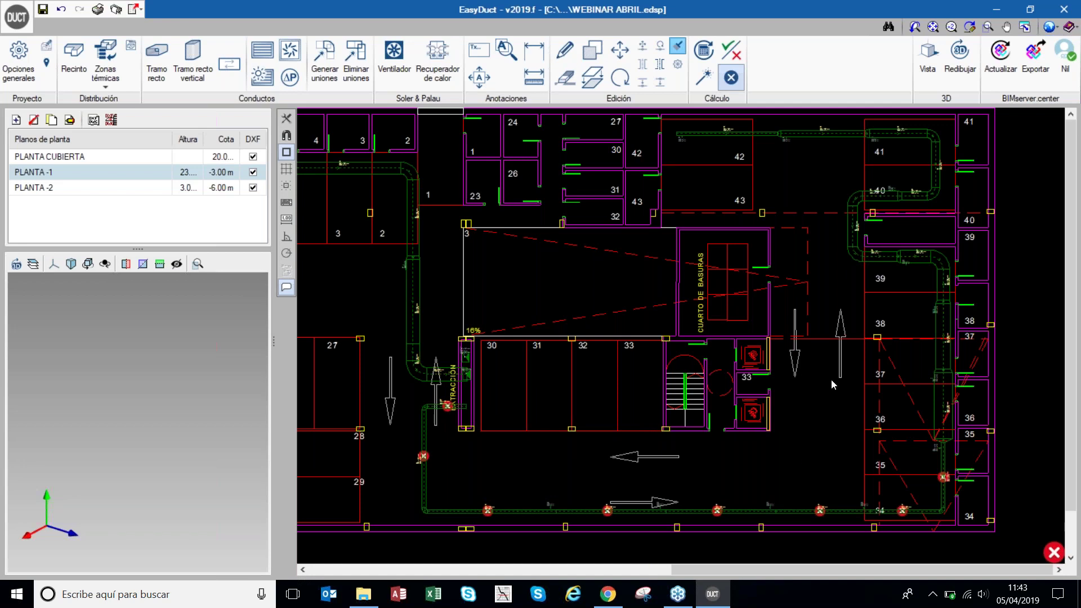
{"action": "left_click", "coordinate": [703, 78]}
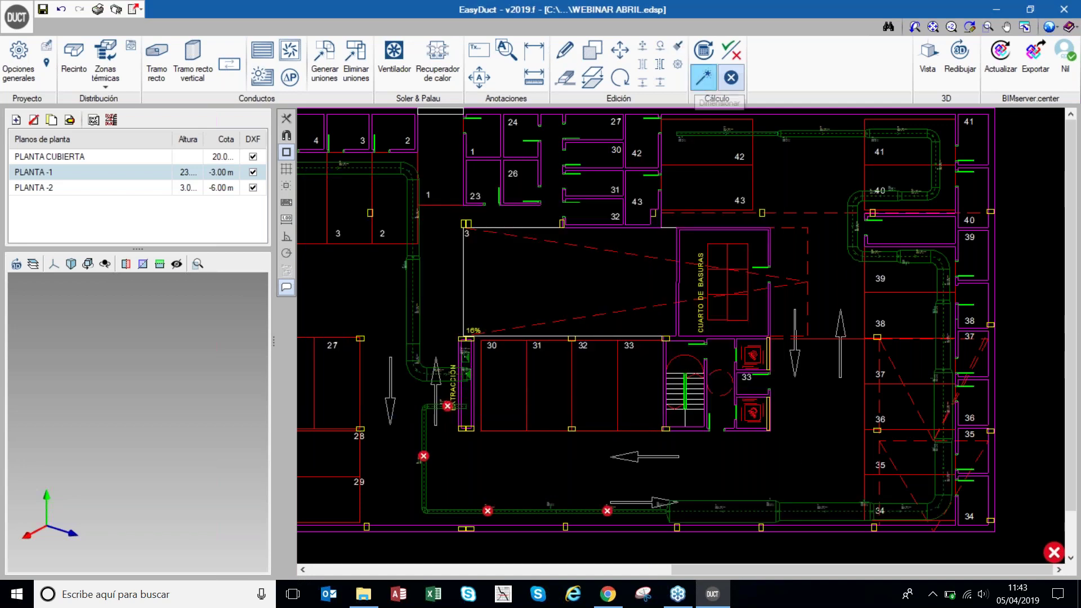
- Raise ducts 68 and 67 to 350 mm height
{"action": "mouse_move", "coordinate": [741, 517]}
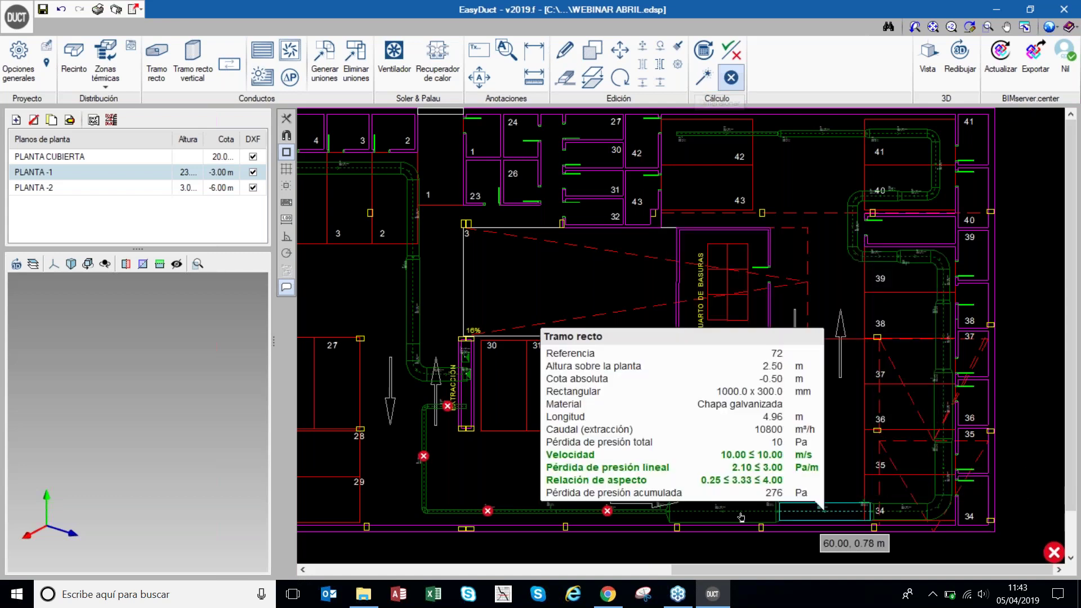
{"action": "mouse_move", "coordinate": [679, 514]}
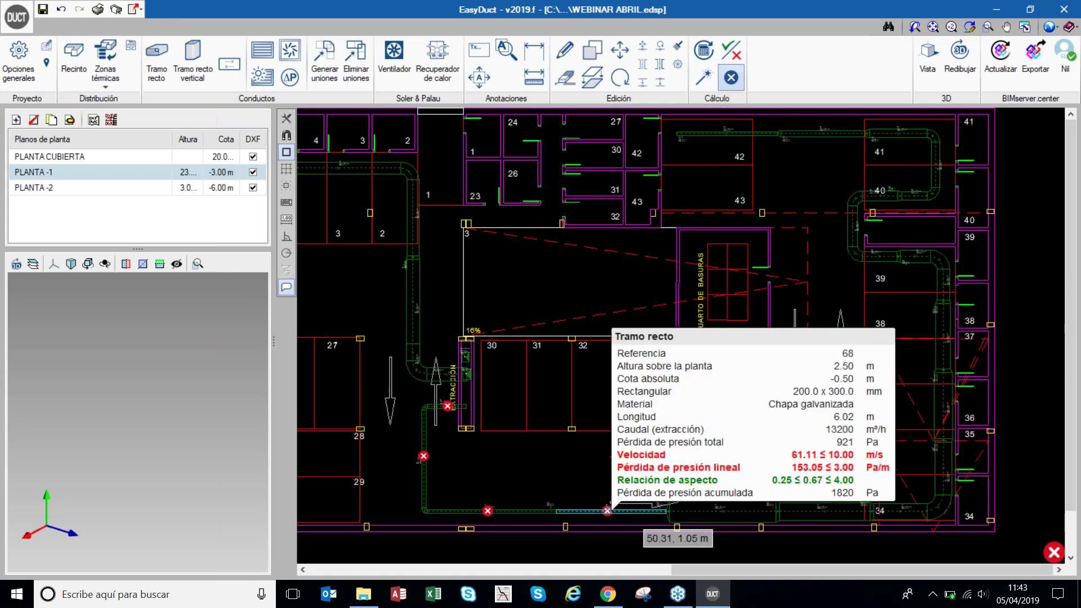
{"action": "left_click", "coordinate": [627, 517]}
{"action": "left_click", "coordinate": [598, 294]}
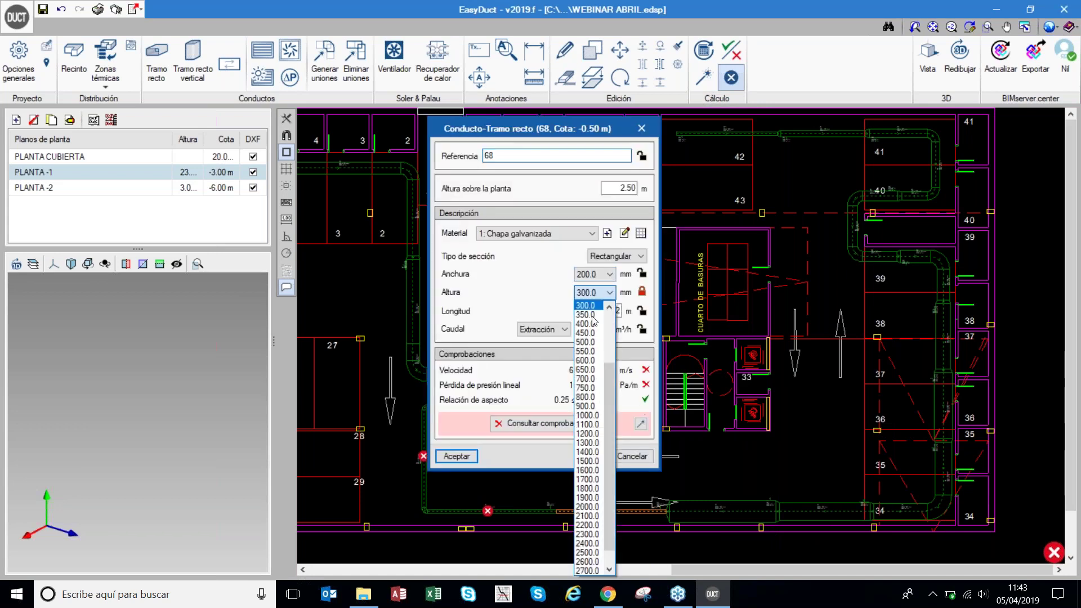
{"action": "left_click", "coordinate": [588, 316]}
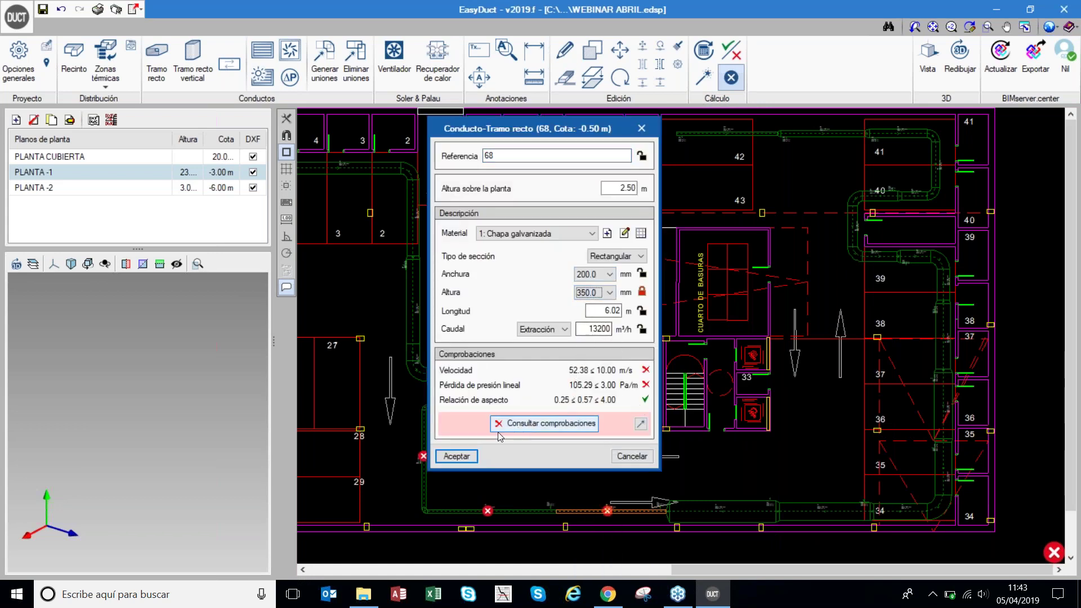
{"action": "left_click", "coordinate": [456, 456]}
{"action": "left_click", "coordinate": [502, 511]}
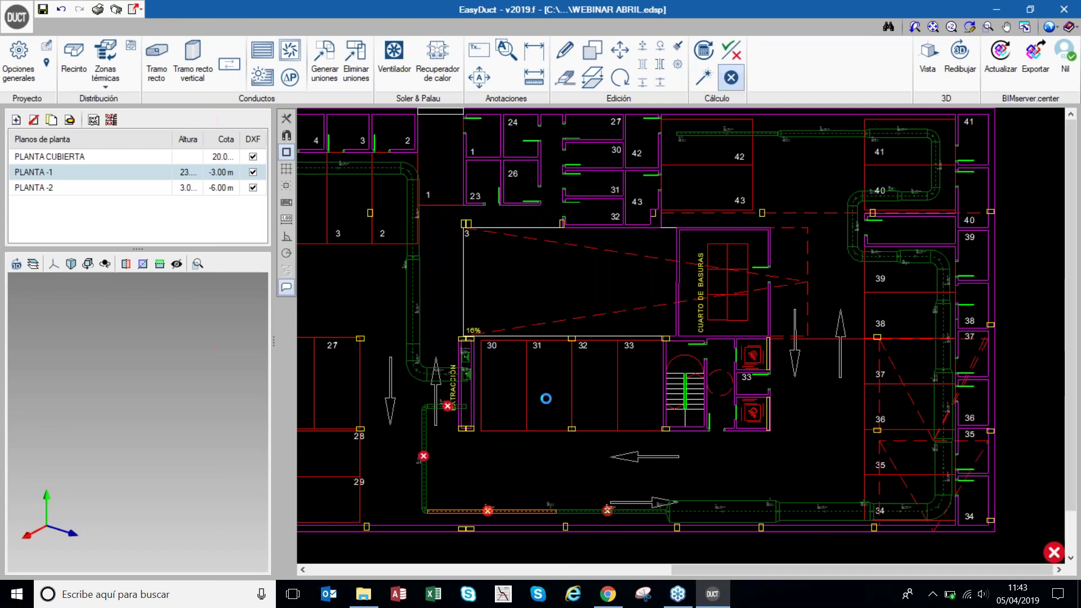
{"action": "left_click", "coordinate": [601, 294]}
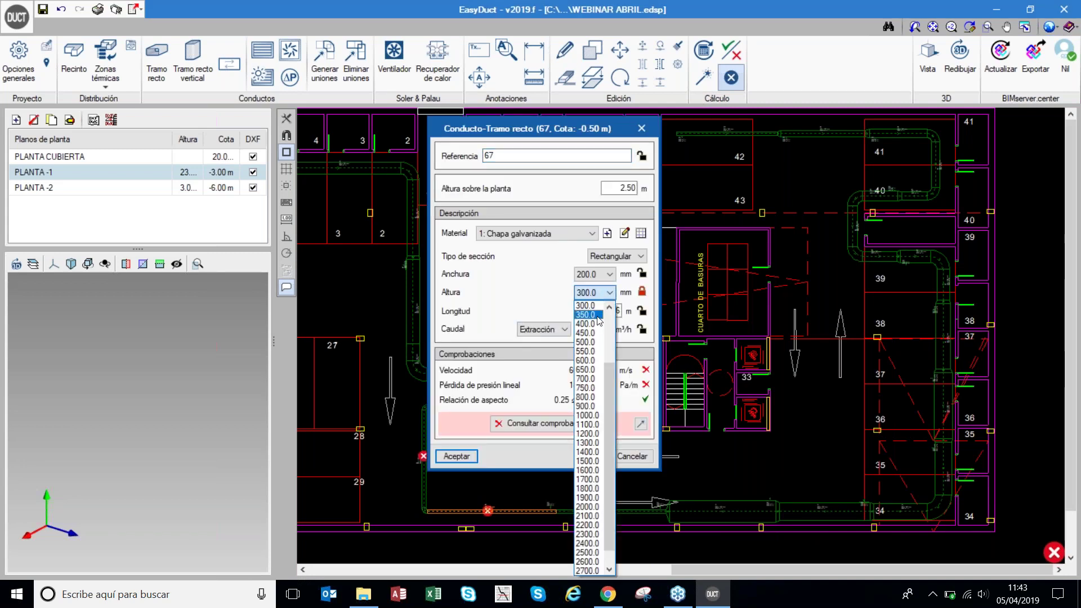
{"action": "left_click", "coordinate": [588, 316]}
{"action": "left_click", "coordinate": [456, 457]}
- Raise ducts 65 and 63 to 350 mm height and re-run Dimensionar
{"action": "left_click", "coordinate": [424, 467]}
{"action": "left_click", "coordinate": [601, 292]}
{"action": "left_click", "coordinate": [589, 317]}
{"action": "left_click", "coordinate": [456, 456]}
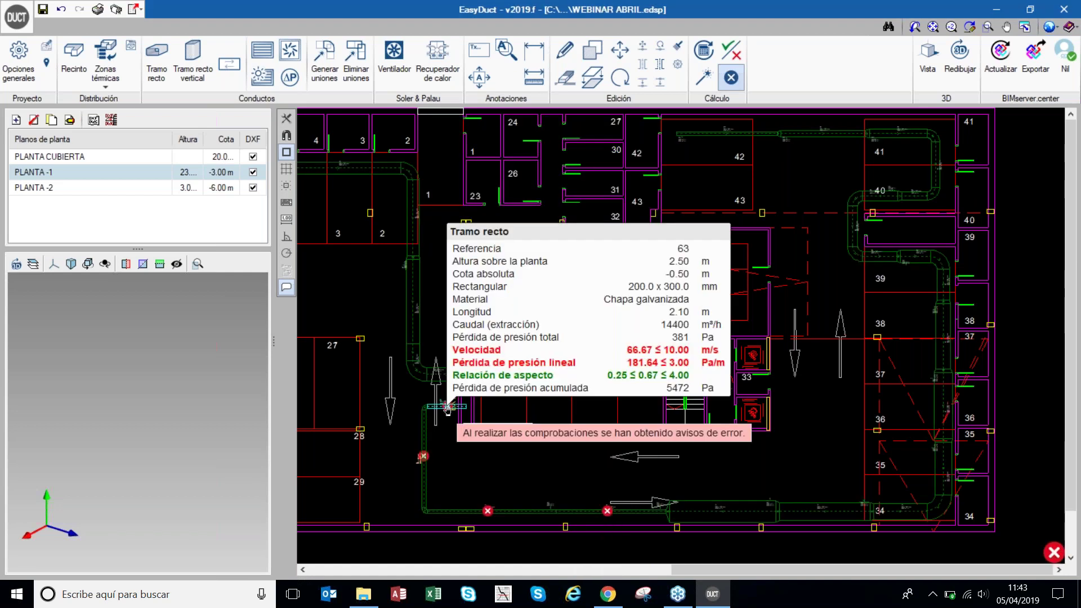
{"action": "left_click", "coordinate": [507, 381]}
{"action": "left_click", "coordinate": [586, 294]}
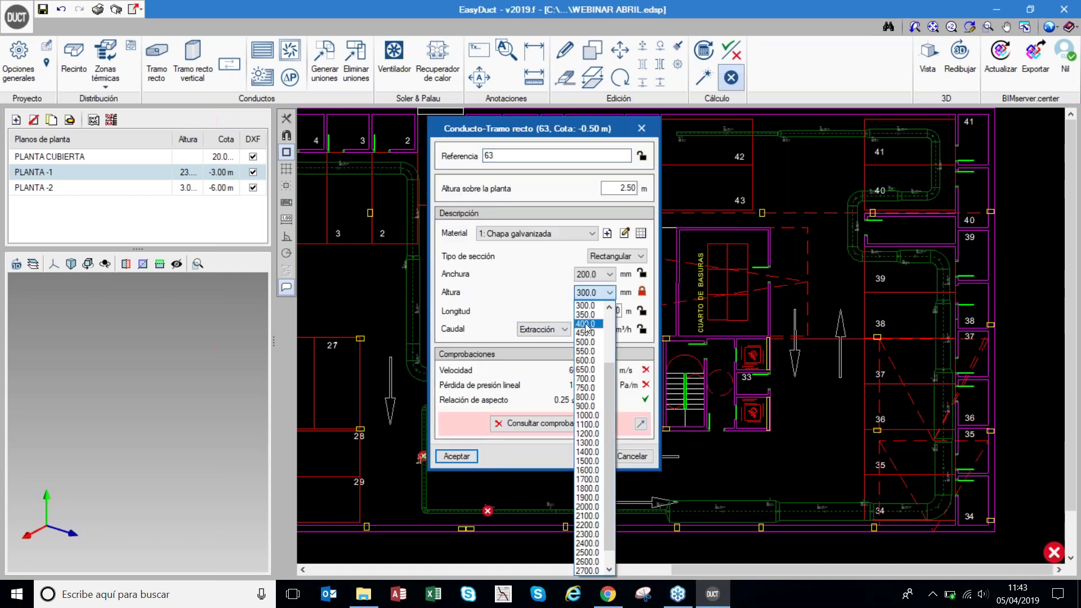
{"action": "left_click", "coordinate": [587, 315]}
{"action": "left_click", "coordinate": [456, 456]}
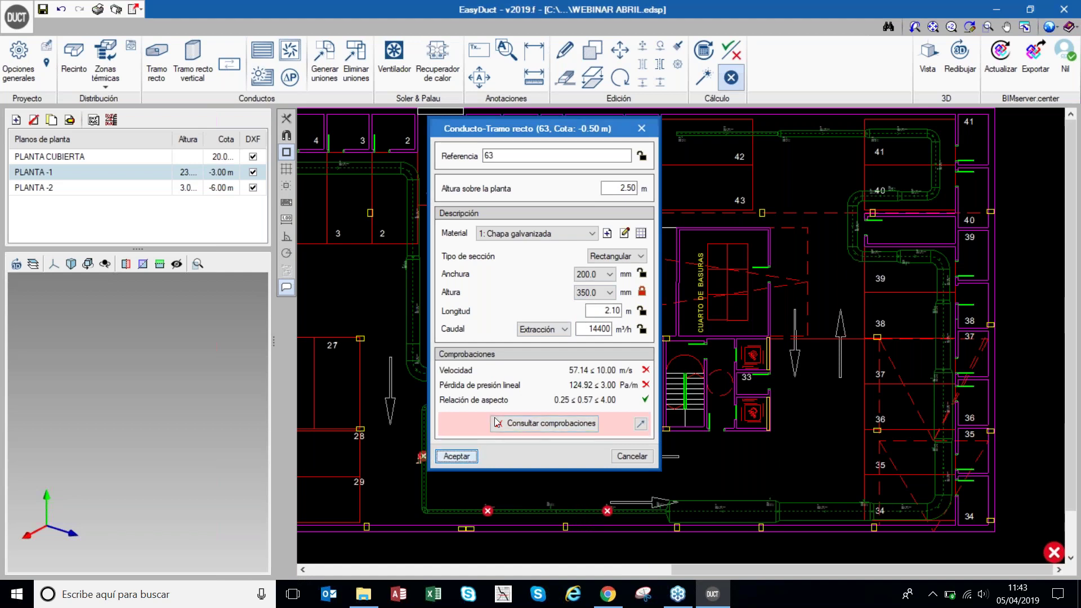
{"action": "left_click", "coordinate": [702, 84]}
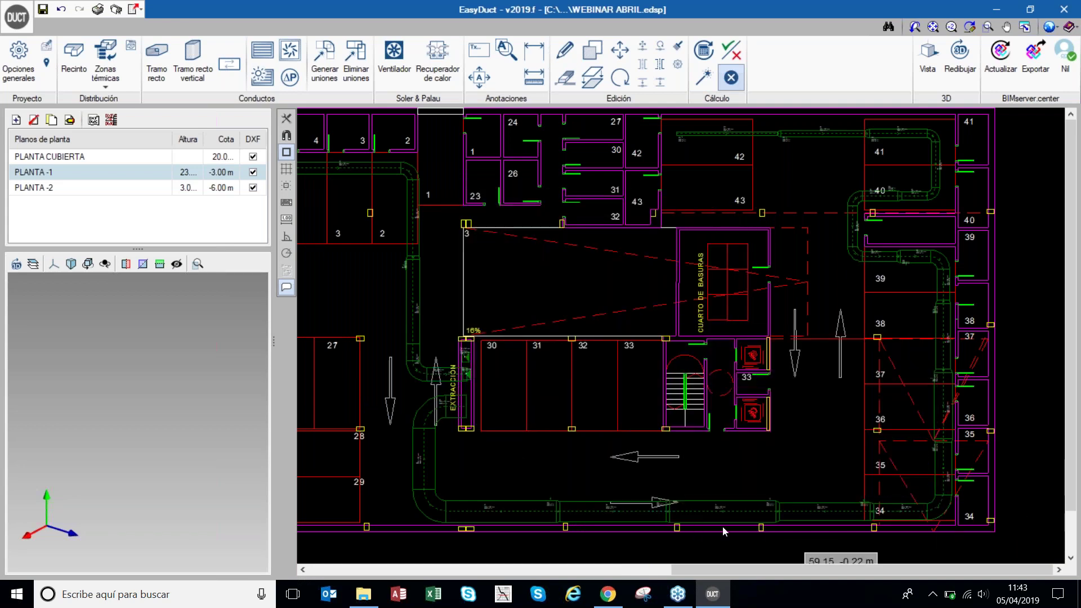
{"action": "left_click", "coordinate": [15, 70]}
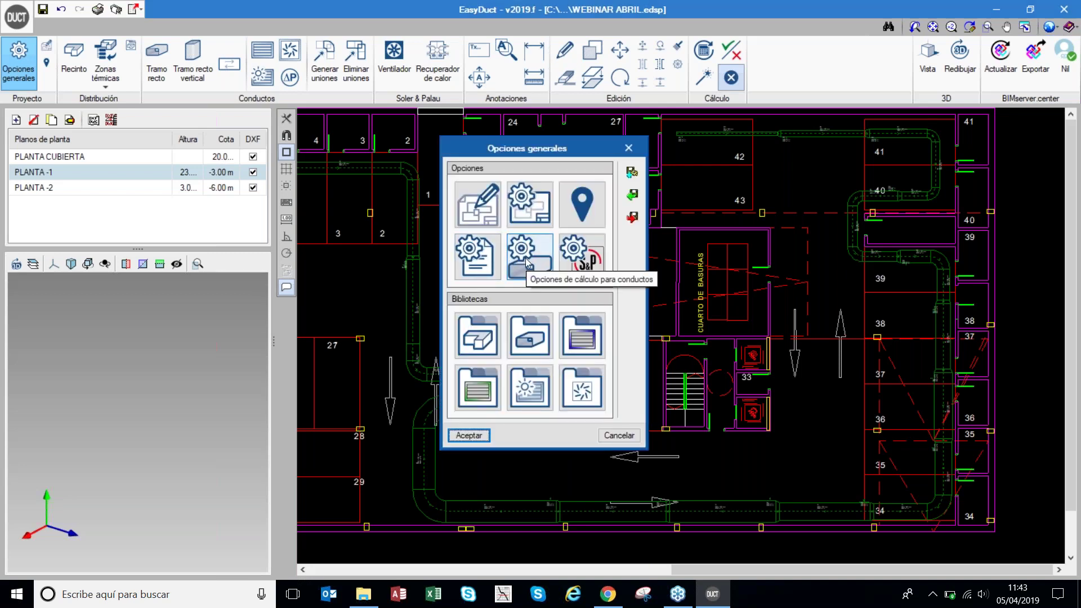
{"action": "left_click", "coordinate": [528, 263]}
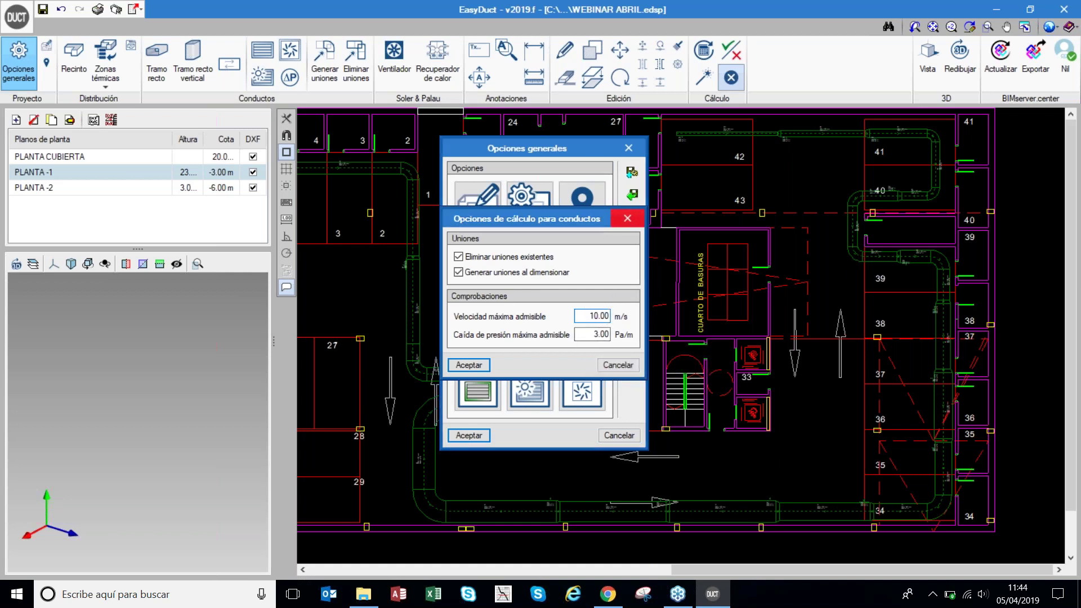
{"action": "left_click", "coordinate": [626, 219]}
{"action": "left_click", "coordinate": [629, 147]}
{"action": "scroll", "coordinate": [637, 243], "scroll_direction": "down", "scroll_amount": 2}
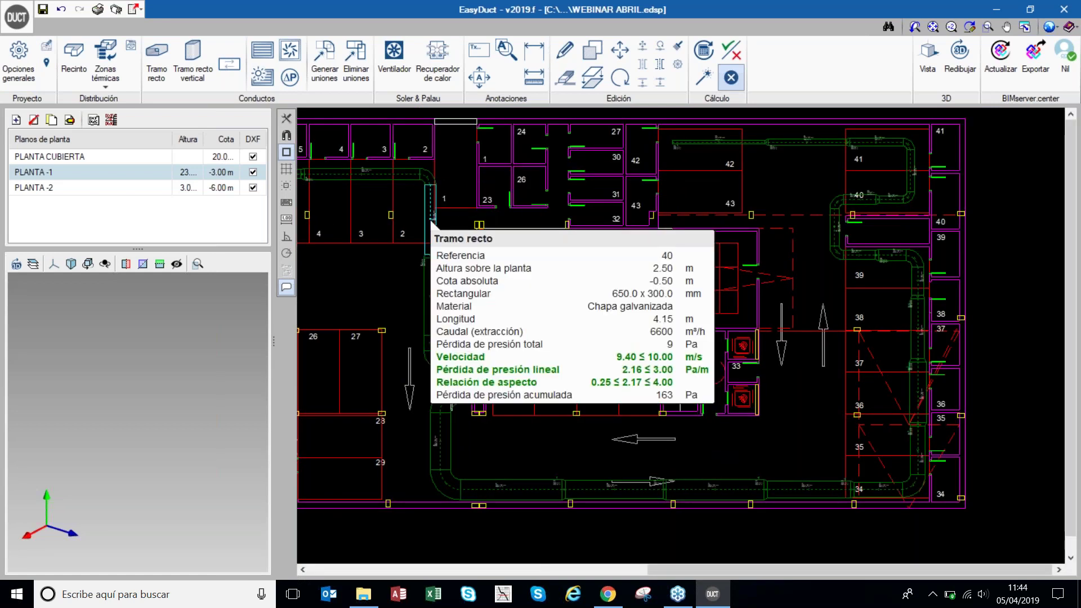
{"action": "left_click", "coordinate": [929, 60]}
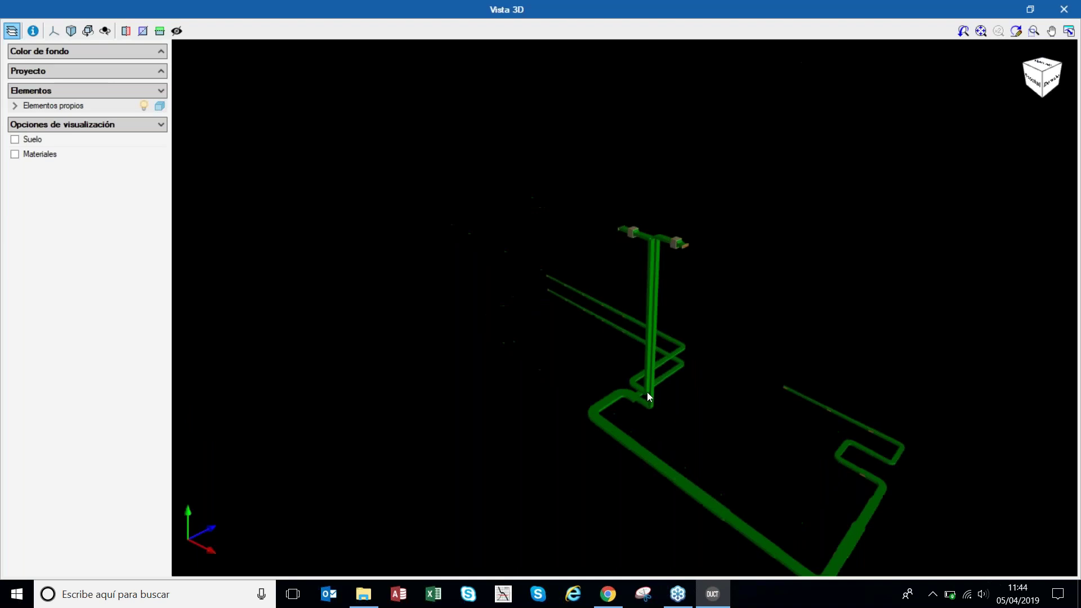
{"action": "scroll", "coordinate": [647, 400], "scroll_direction": "up", "scroll_amount": 3}
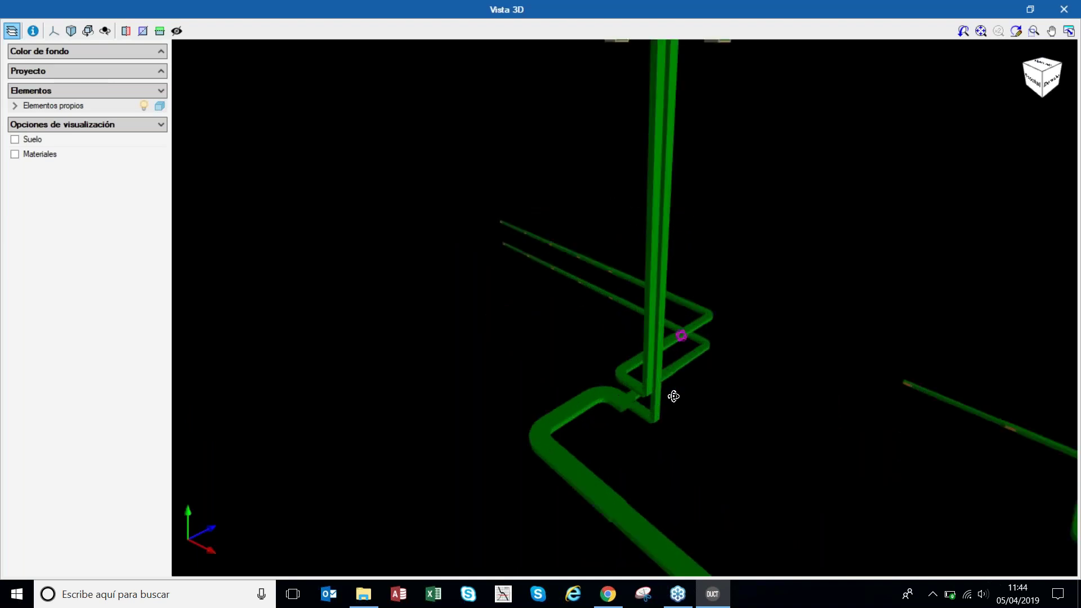
{"action": "mouse_move", "coordinate": [673, 397]}
{"action": "middle_mouse_down"}
{"action": "mouse_move", "coordinate": [649, 435]}
{"action": "mouse_move", "coordinate": [688, 417]}
{"action": "mouse_move", "coordinate": [697, 303]}
{"action": "middle_mouse_up"}
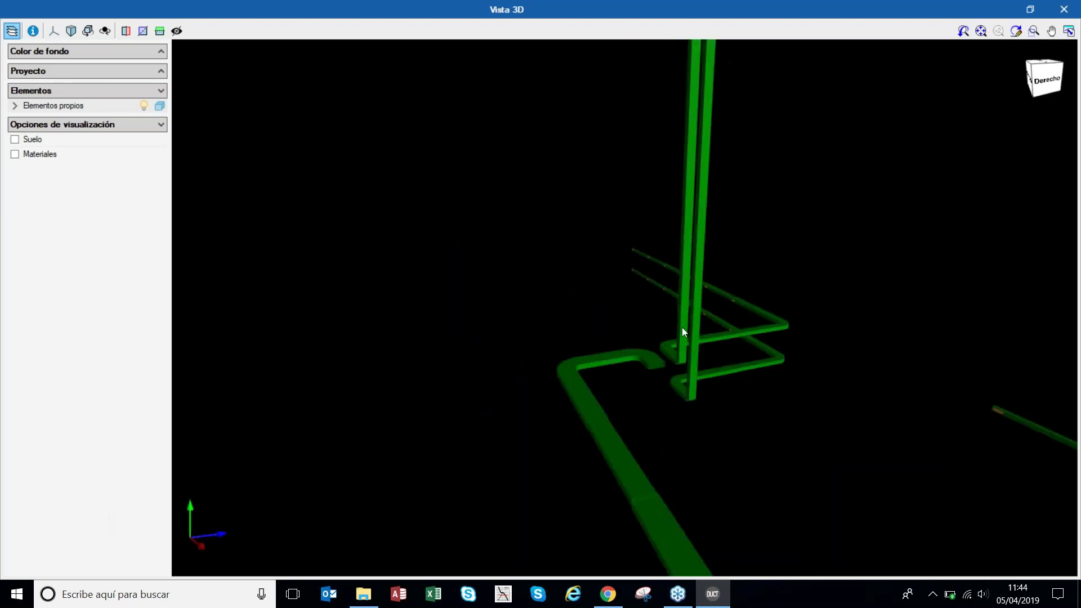
{"action": "scroll", "coordinate": [693, 364], "scroll_direction": "down", "scroll_amount": 5}
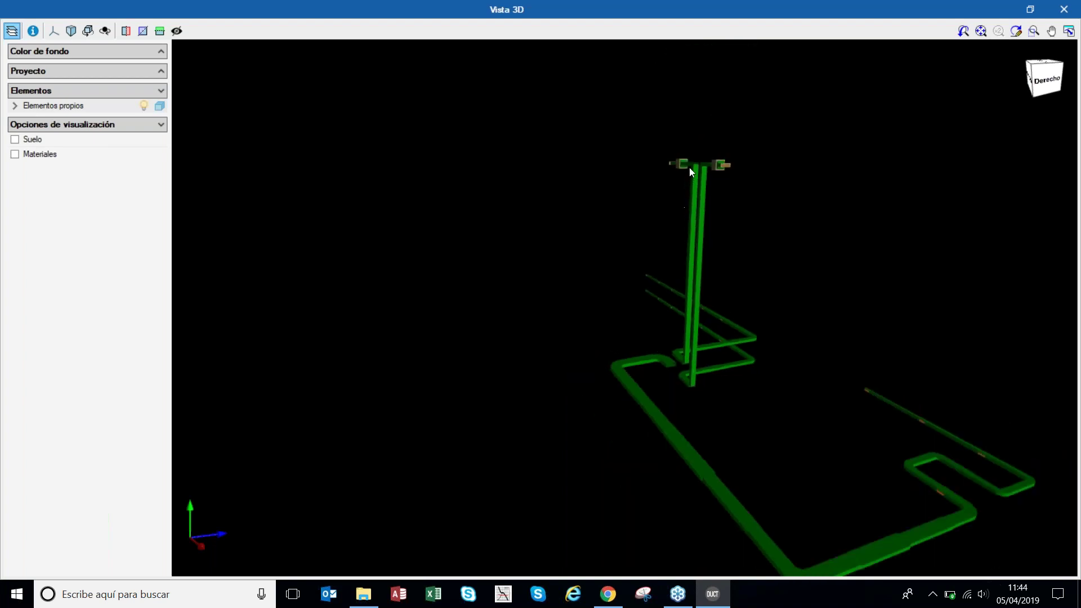
{"action": "scroll", "coordinate": [678, 167], "scroll_direction": "up", "scroll_amount": 2}
{"action": "scroll", "coordinate": [678, 167], "scroll_direction": "up", "scroll_amount": 1}
{"action": "scroll", "coordinate": [671, 161], "scroll_direction": "down", "scroll_amount": 3}
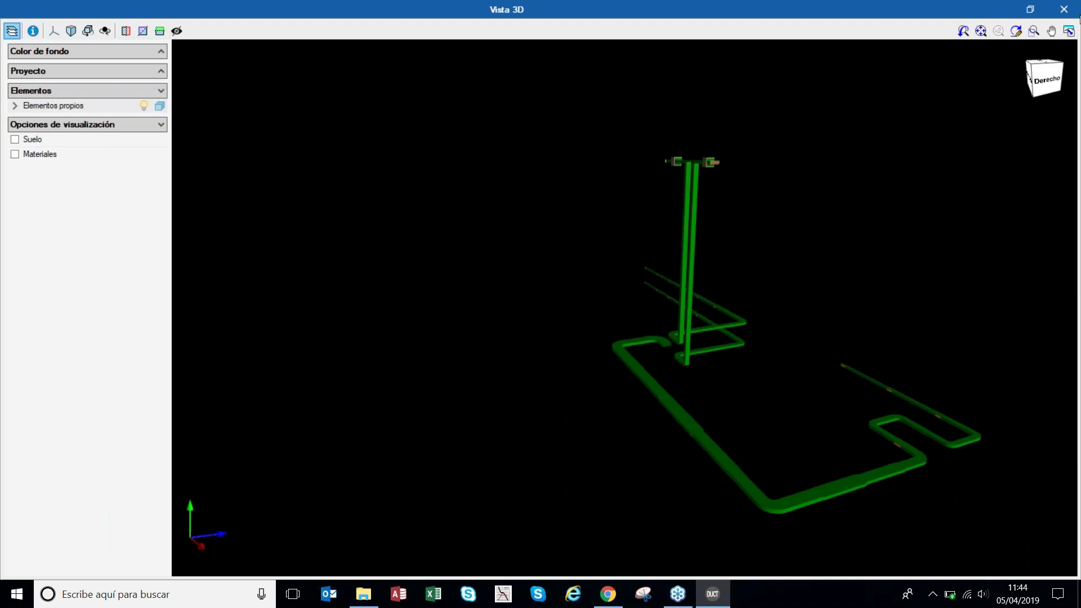
- Set up a vertical duct from 2.5 m on PLANTA -1 to 0 on PLANTA CUBIERTA
{"action": "left_click", "coordinate": [1076, 8]}
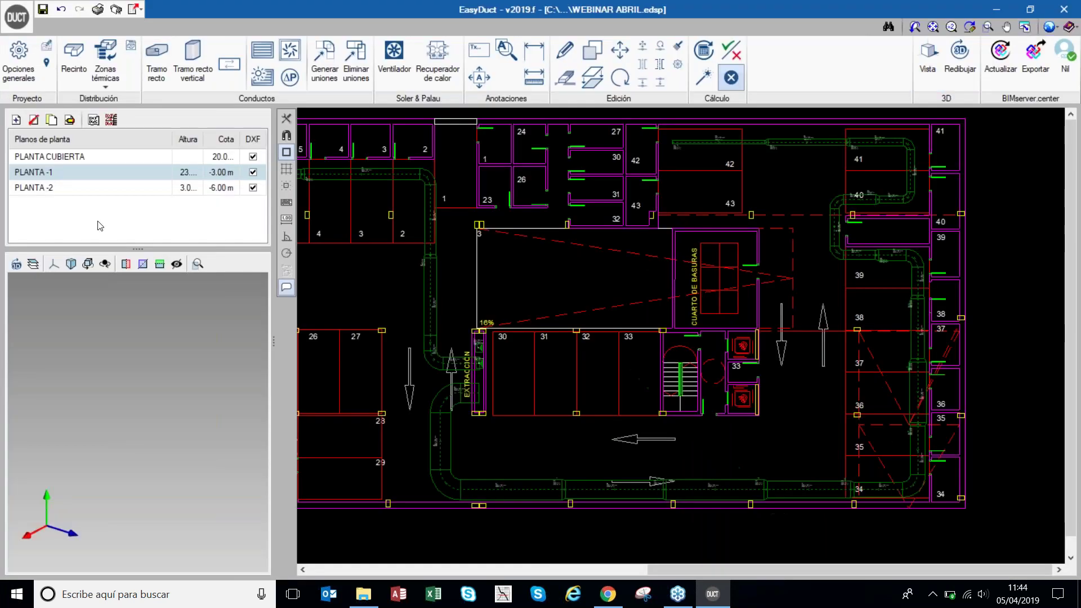
{"action": "left_click", "coordinate": [194, 60]}
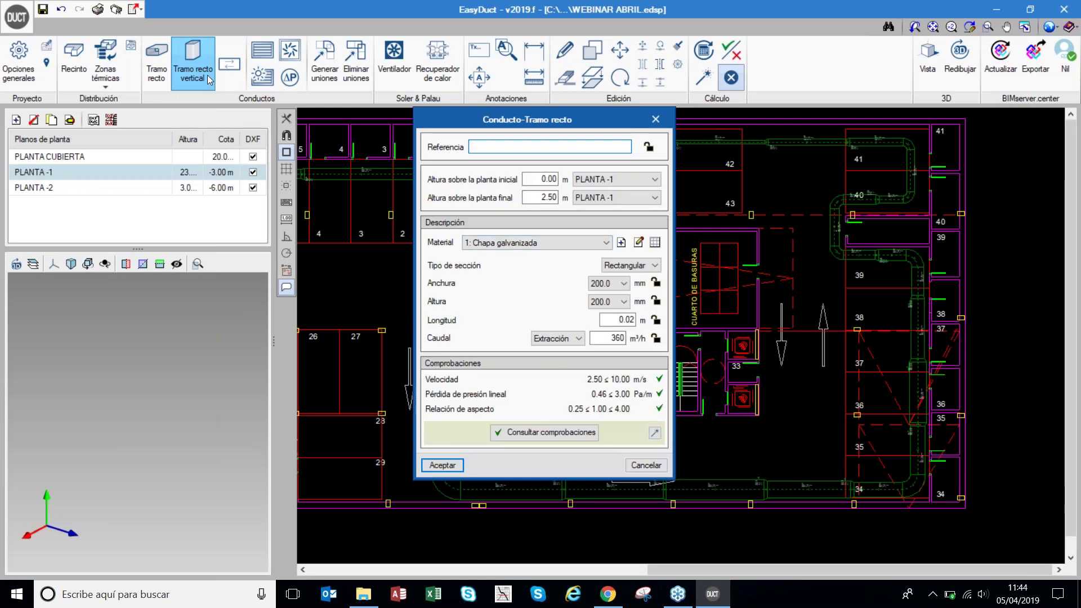
{"action": "key", "text": "Tab"}
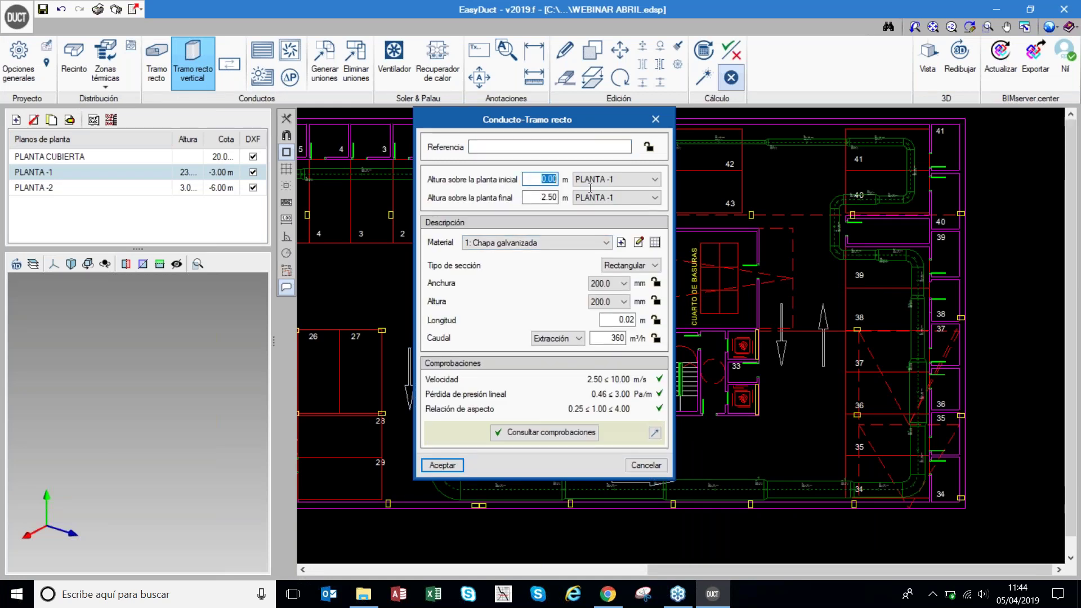
{"action": "type", "text": "2.5"}
{"action": "key", "text": "Tab"}
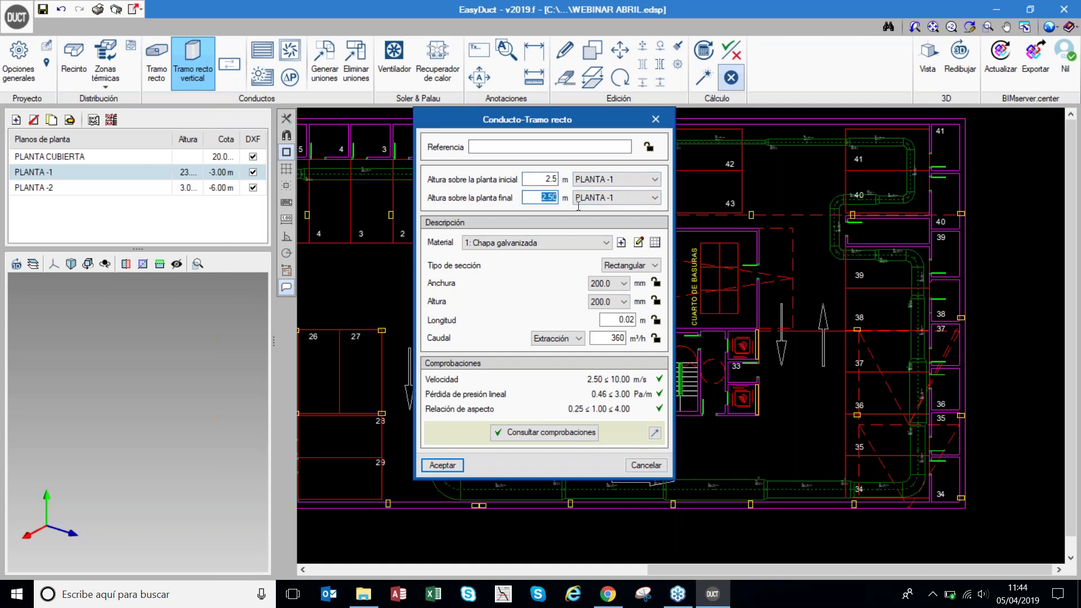
{"action": "type", "text": "0"}
{"action": "left_click", "coordinate": [619, 198]}
{"action": "left_click", "coordinate": [609, 210]}
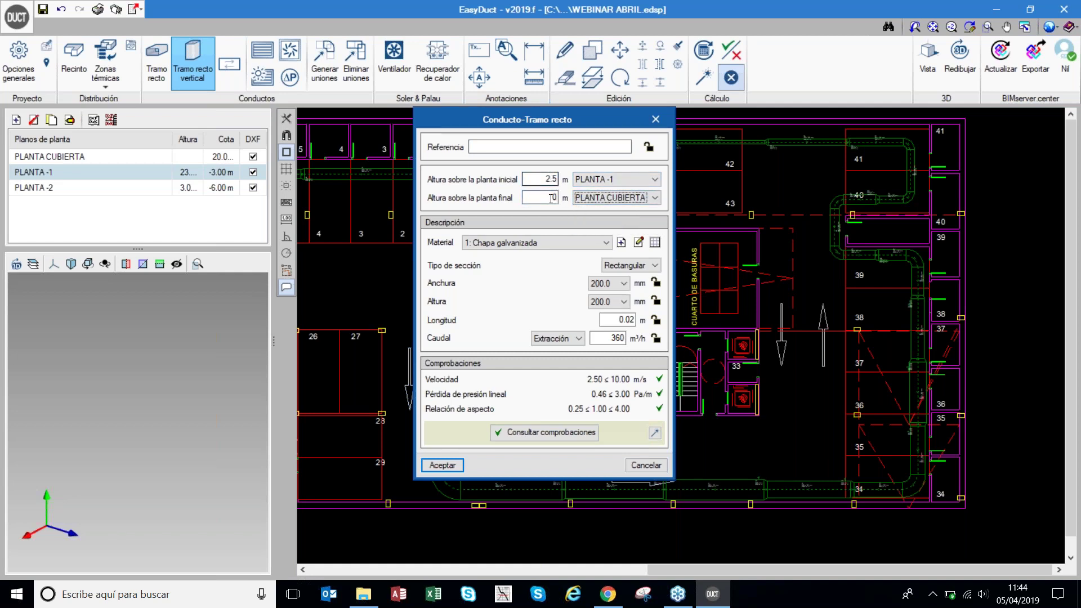
{"action": "left_click", "coordinate": [552, 179]}
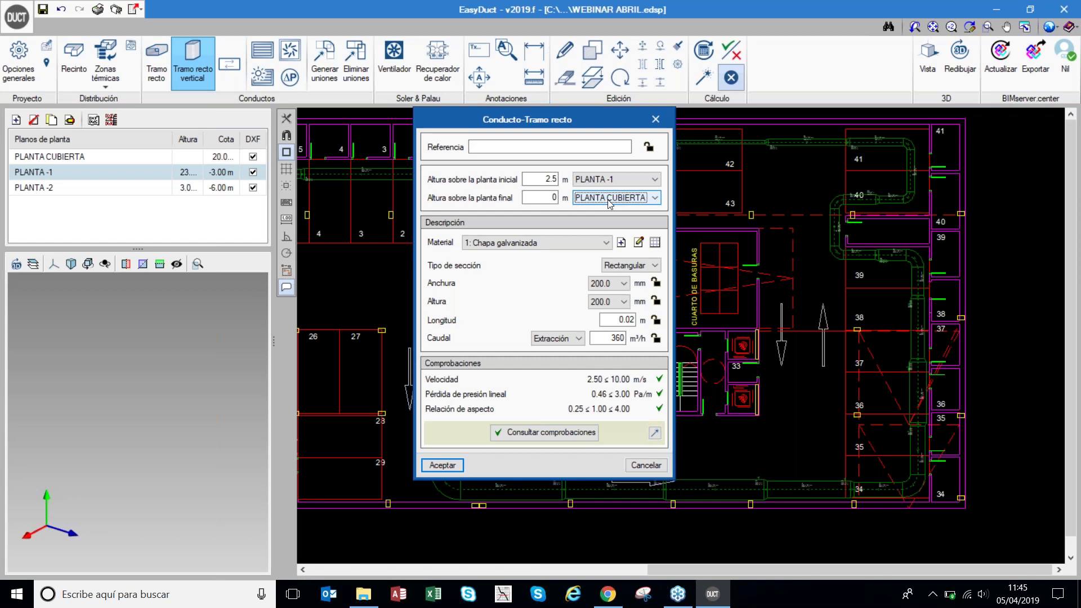
{"action": "left_click", "coordinate": [442, 465]}
- Place the 200 x 200 mm riser inside the EXTRACCIÓN shaft
{"action": "scroll", "coordinate": [456, 374], "scroll_direction": "up", "scroll_amount": 5}
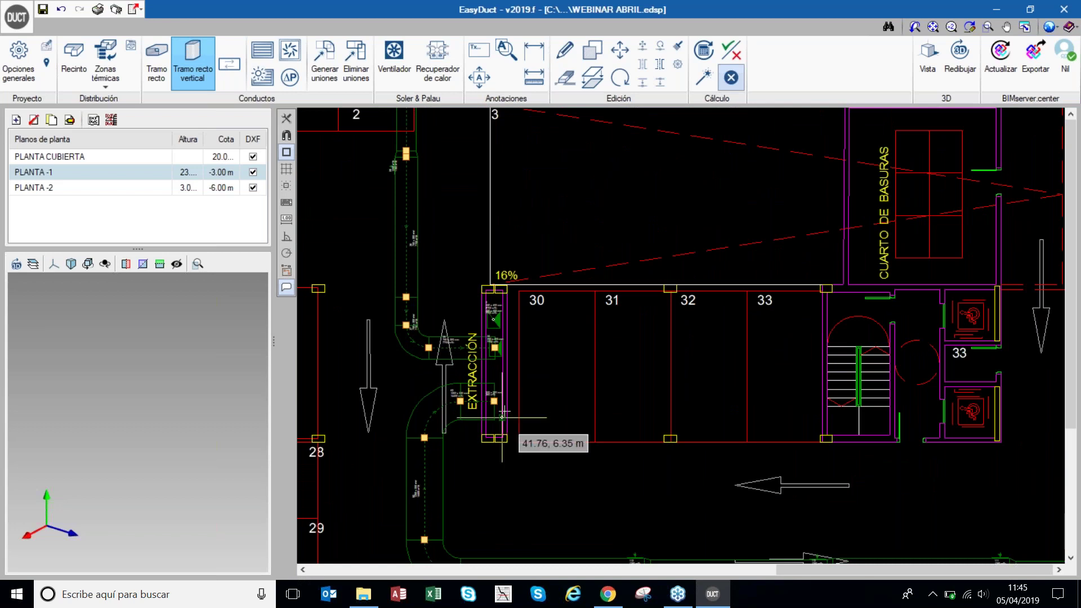
{"action": "scroll", "coordinate": [515, 388], "scroll_direction": "up", "scroll_amount": 3}
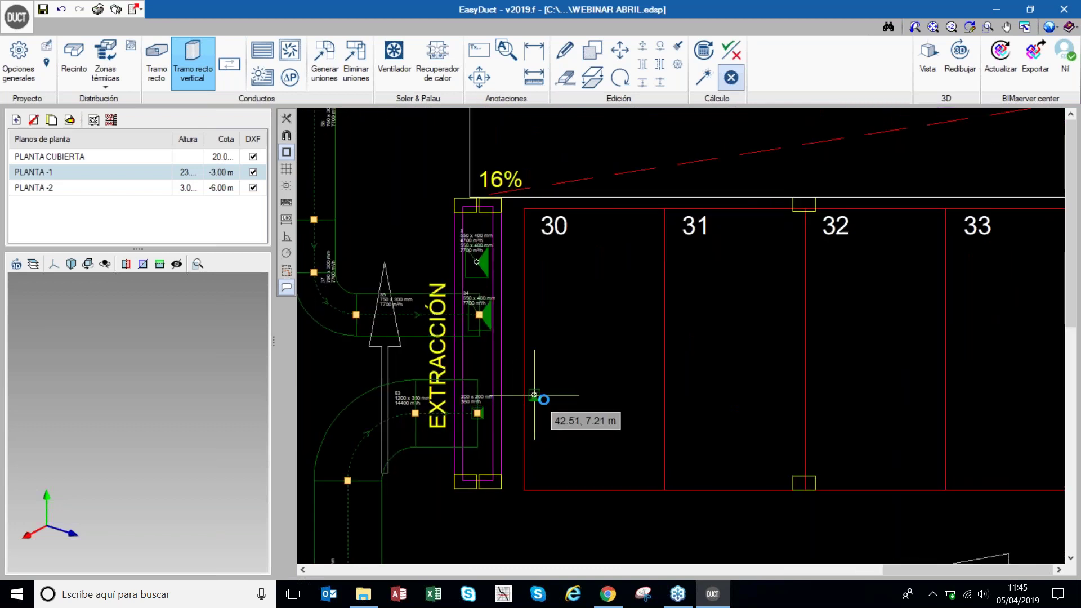
{"action": "left_click", "coordinate": [544, 393]}
{"action": "left_click", "coordinate": [640, 467]}
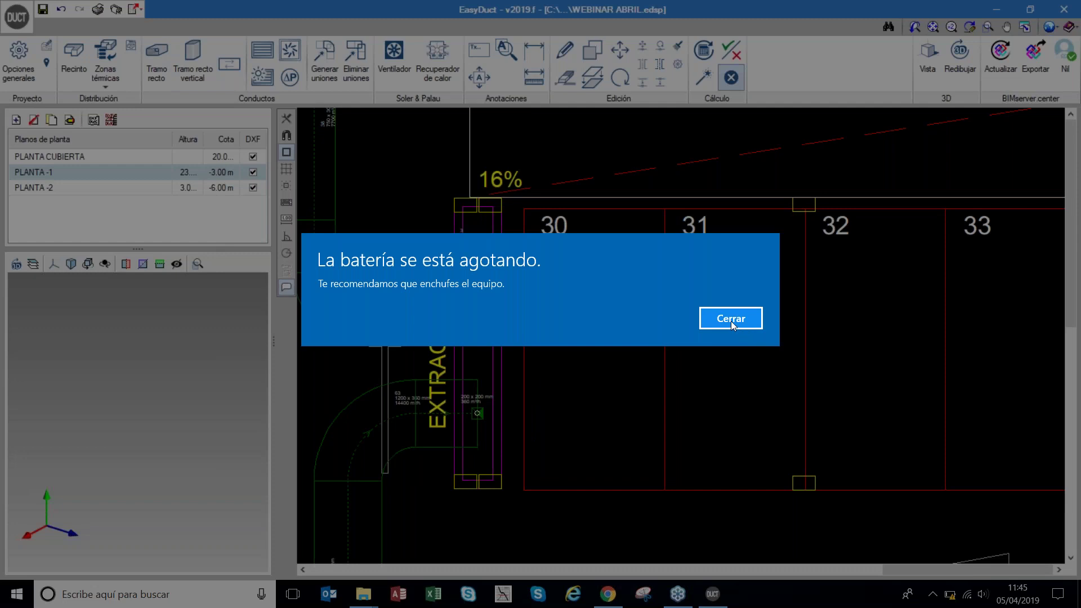
{"action": "left_click", "coordinate": [732, 320]}
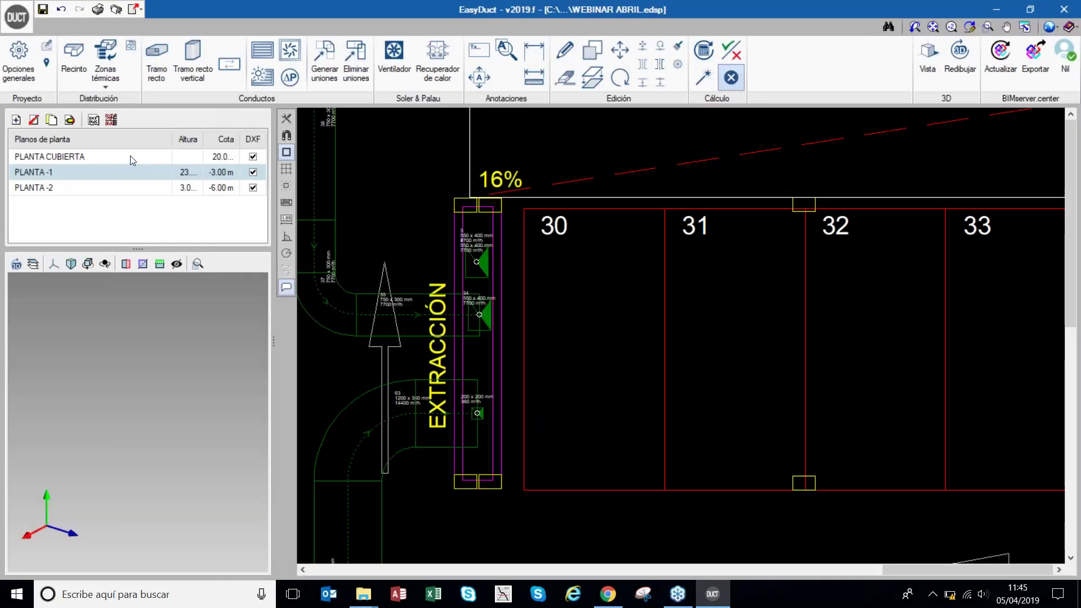
- On PLANTA CUBIERTA, draw a straight duct from the riser top to the right
{"action": "left_click", "coordinate": [131, 157]}
{"action": "mouse_move", "coordinate": [469, 324]}
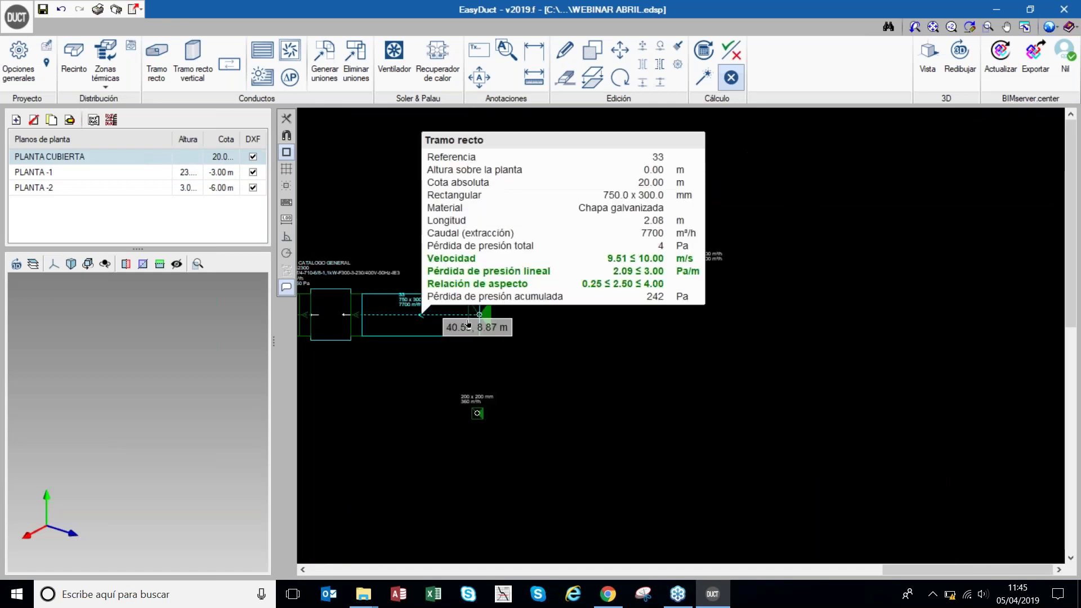
{"action": "left_click", "coordinate": [156, 62]}
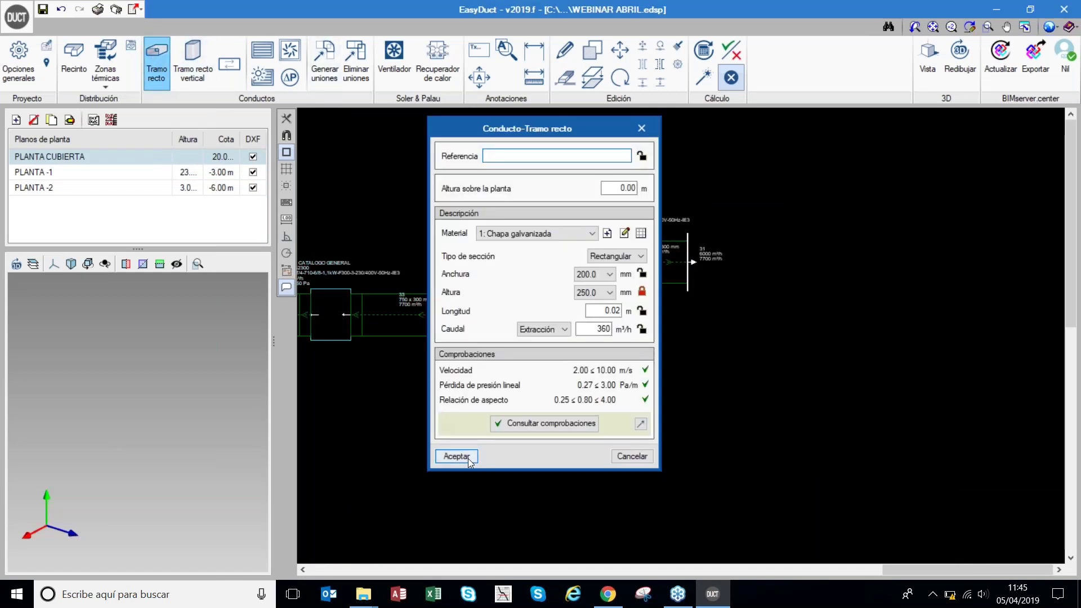
{"action": "left_click", "coordinate": [468, 457]}
{"action": "left_click", "coordinate": [477, 413]}
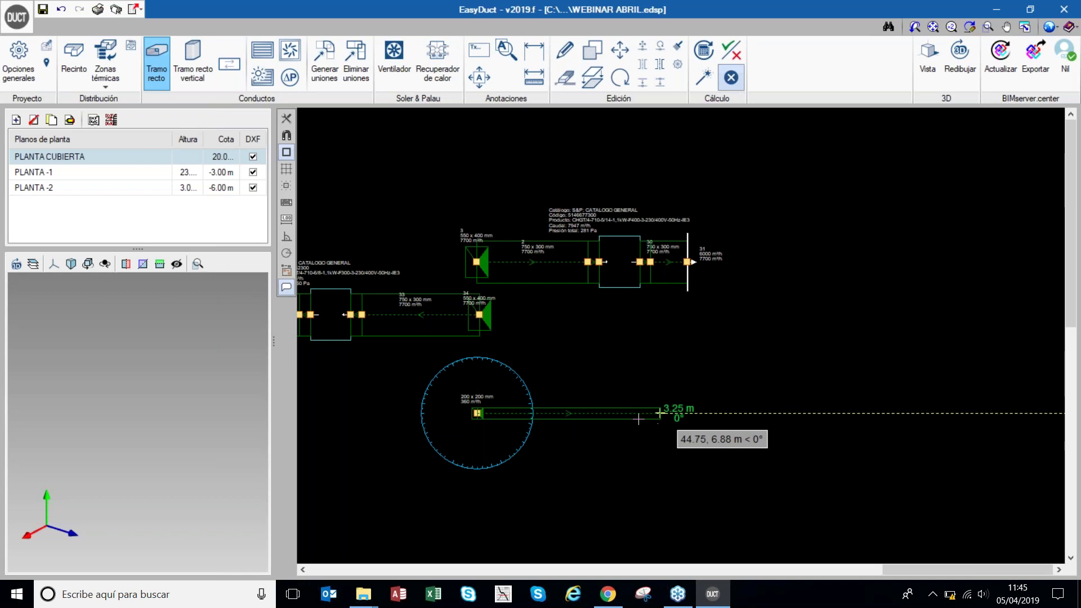
{"action": "left_click", "coordinate": [583, 413]}
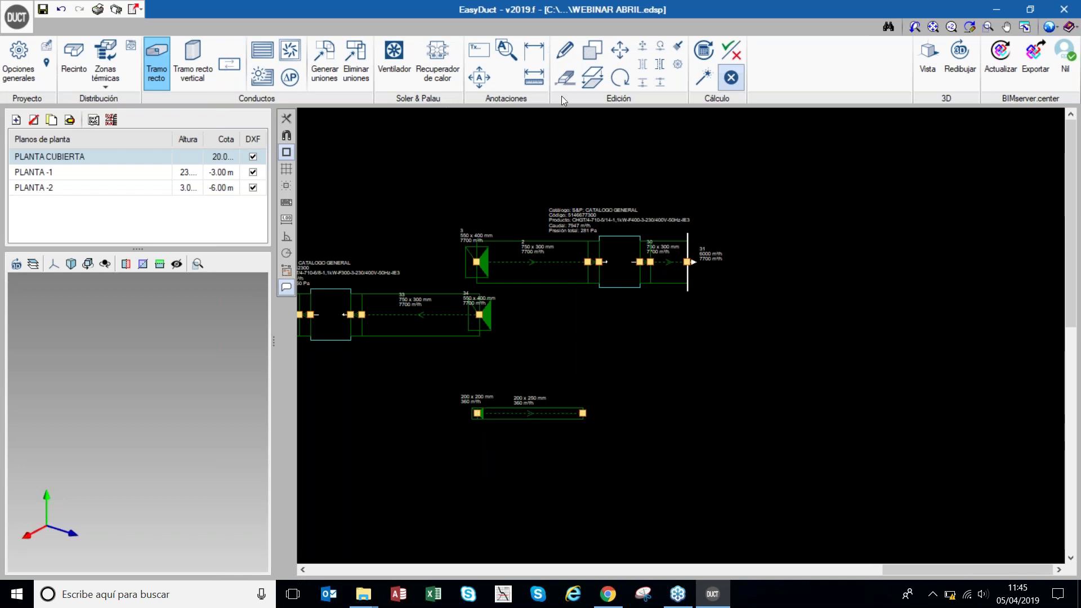
- Re-size the network, set duct 63's Altura to 350 mm, then re-size again
{"action": "left_click", "coordinate": [708, 80]}
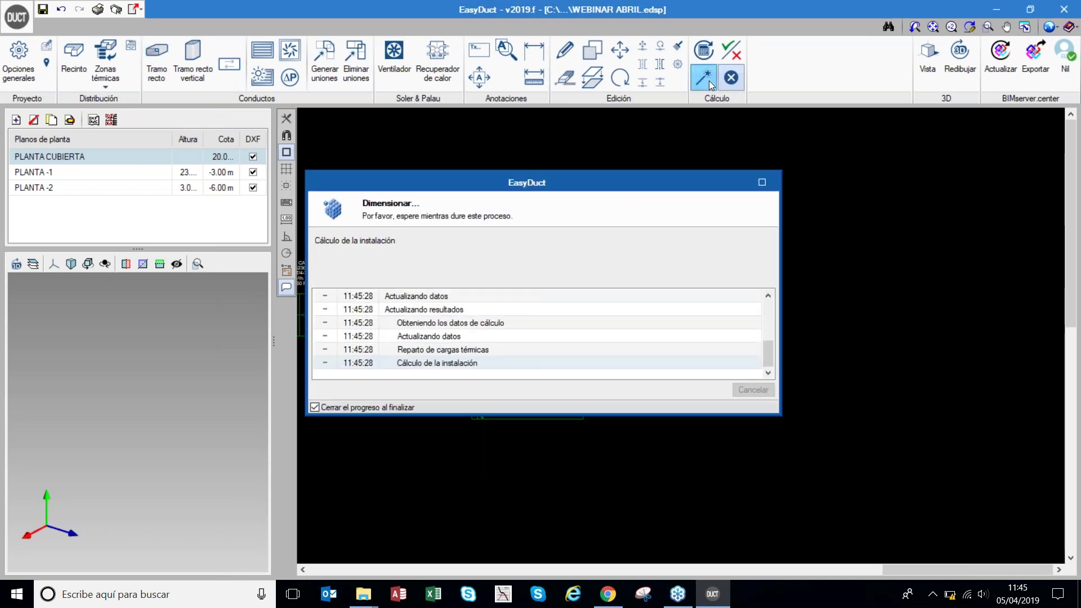
{"action": "left_click", "coordinate": [409, 75]}
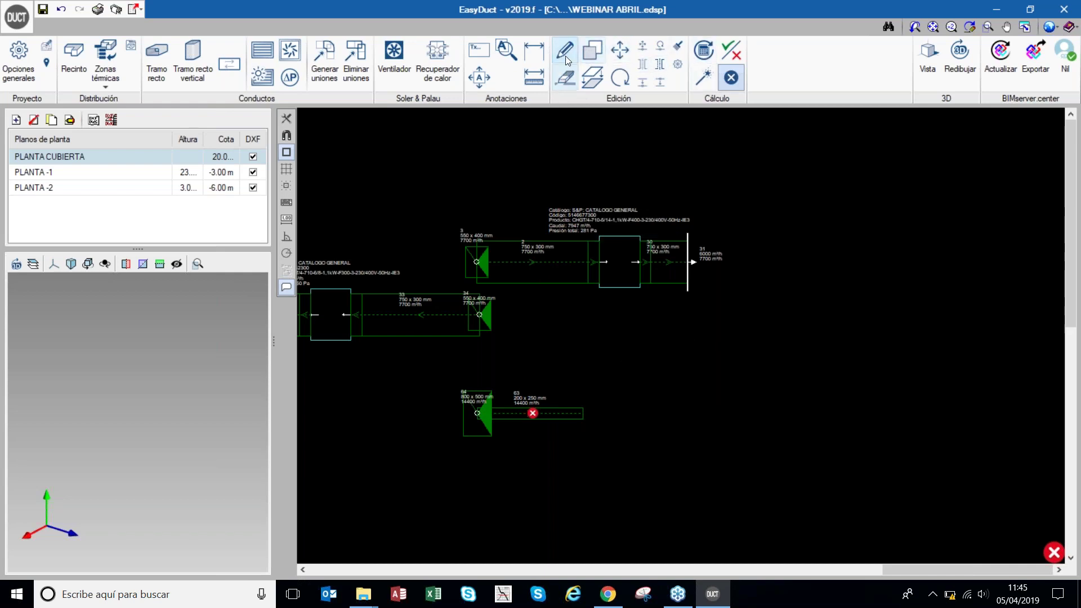
{"action": "left_click", "coordinate": [541, 377]}
{"action": "left_click", "coordinate": [590, 293]}
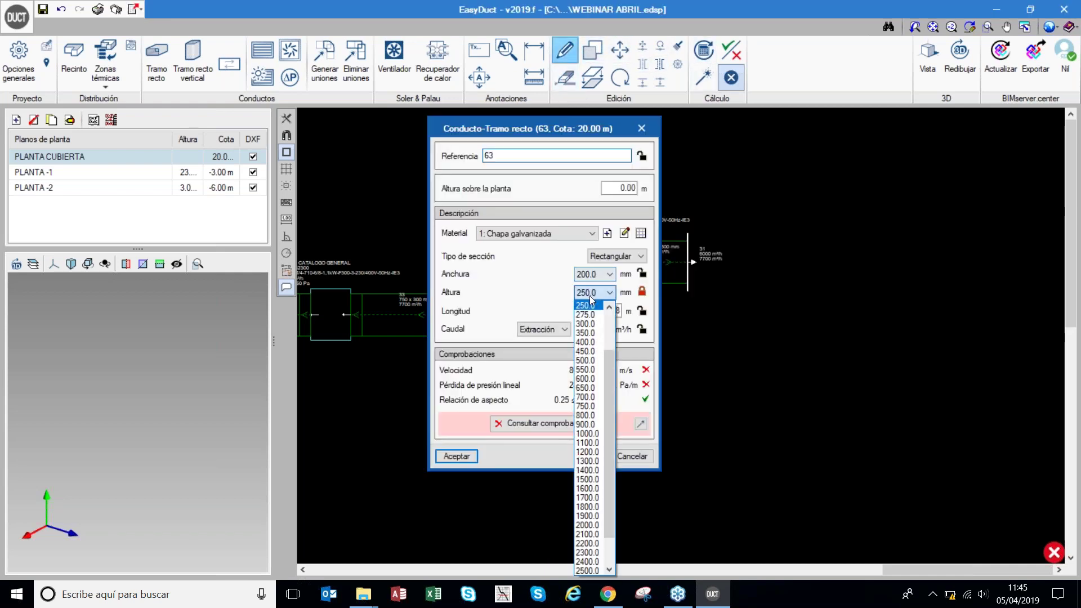
{"action": "left_click", "coordinate": [590, 334]}
{"action": "left_click", "coordinate": [458, 456]}
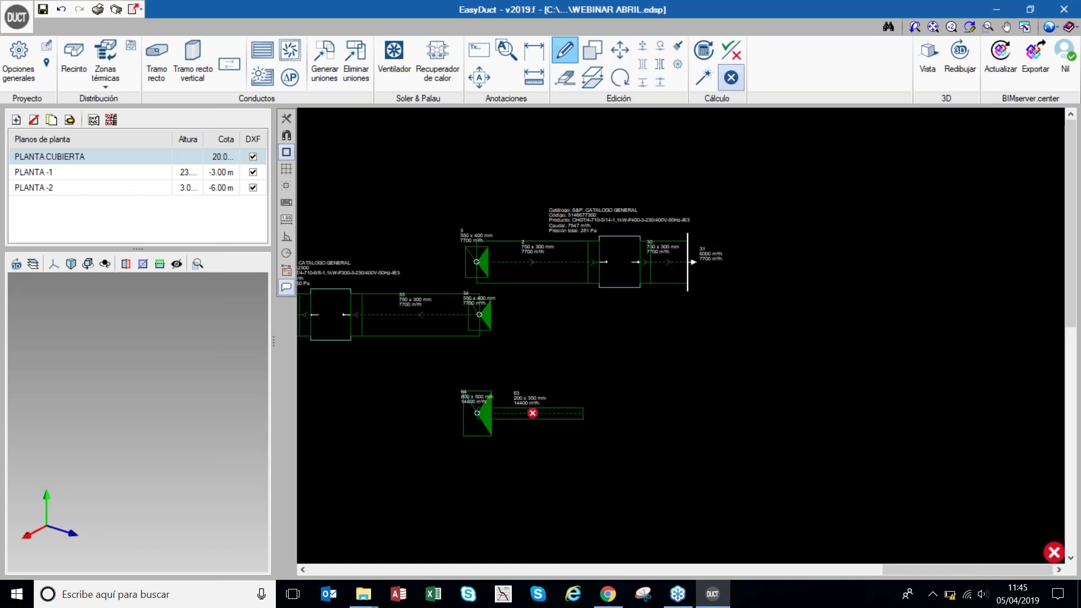
{"action": "left_click", "coordinate": [707, 83]}
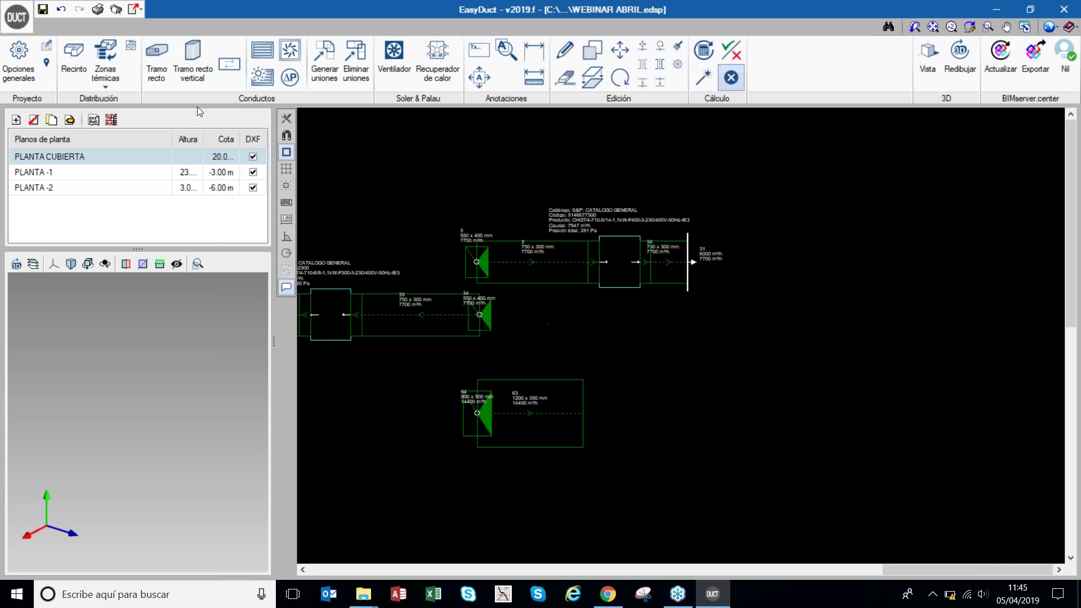
{"action": "scroll", "coordinate": [761, 359], "scroll_direction": "down", "scroll_amount": 1}
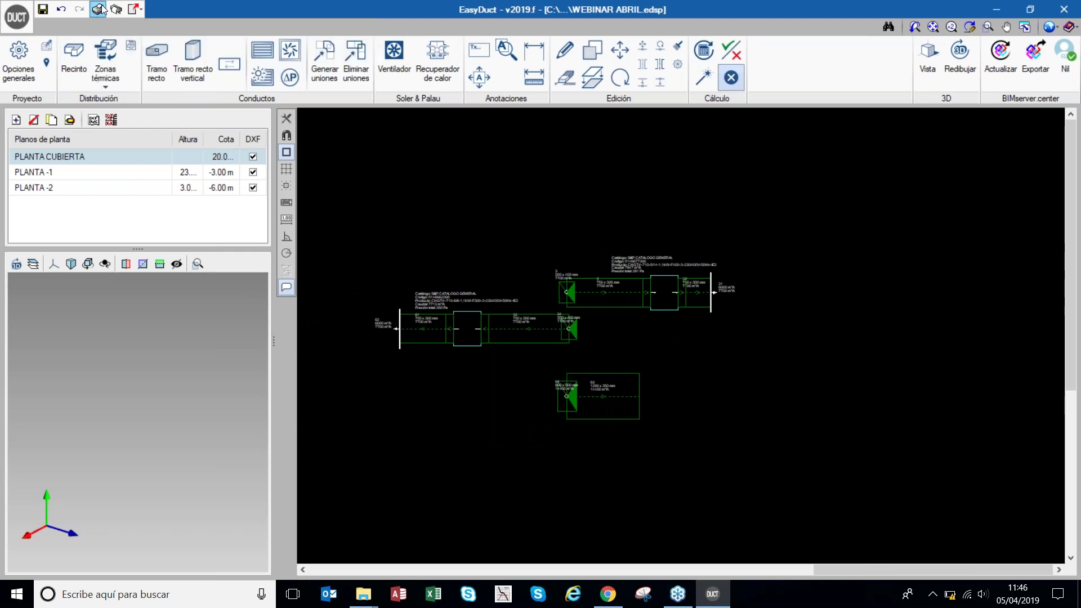
{"action": "left_click", "coordinate": [101, 9]}
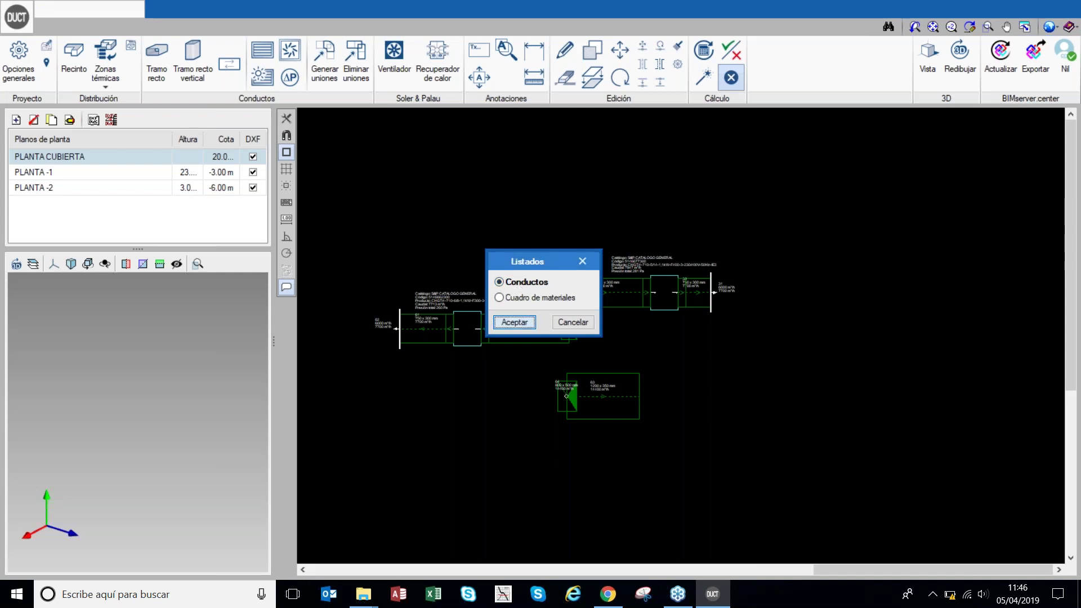
{"action": "left_click", "coordinate": [514, 323]}
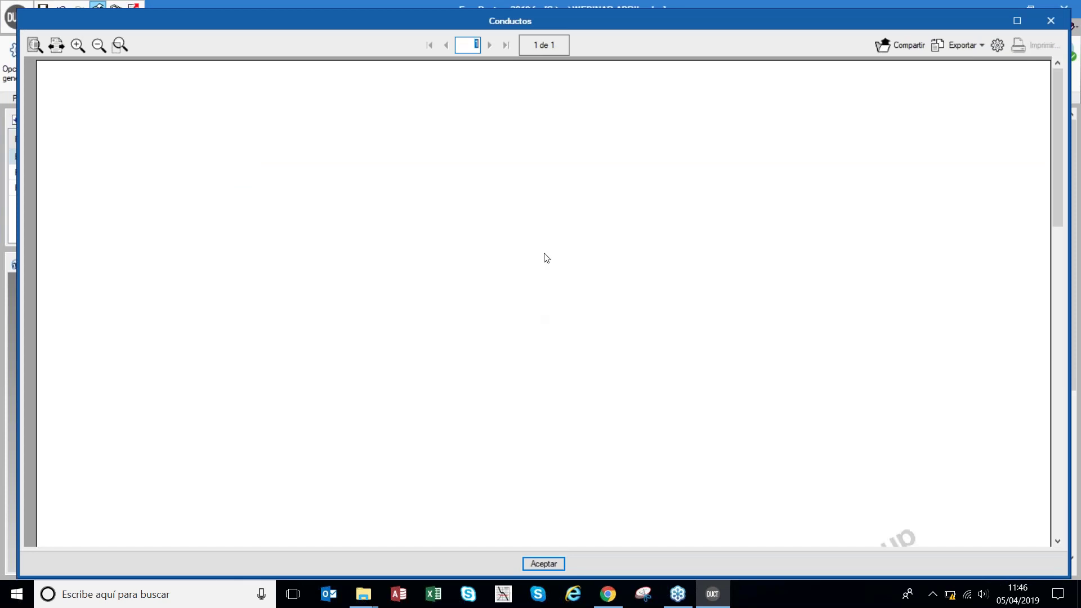
{"action": "scroll", "coordinate": [619, 185], "scroll_direction": "down", "scroll_amount": 3}
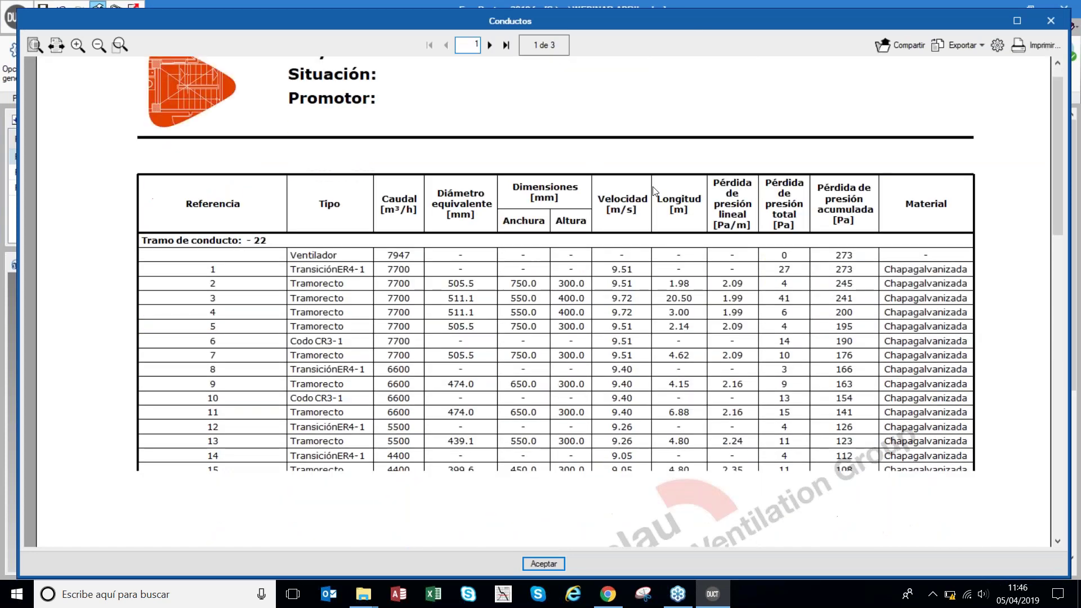
{"action": "scroll", "coordinate": [645, 195], "scroll_direction": "down", "scroll_amount": 1}
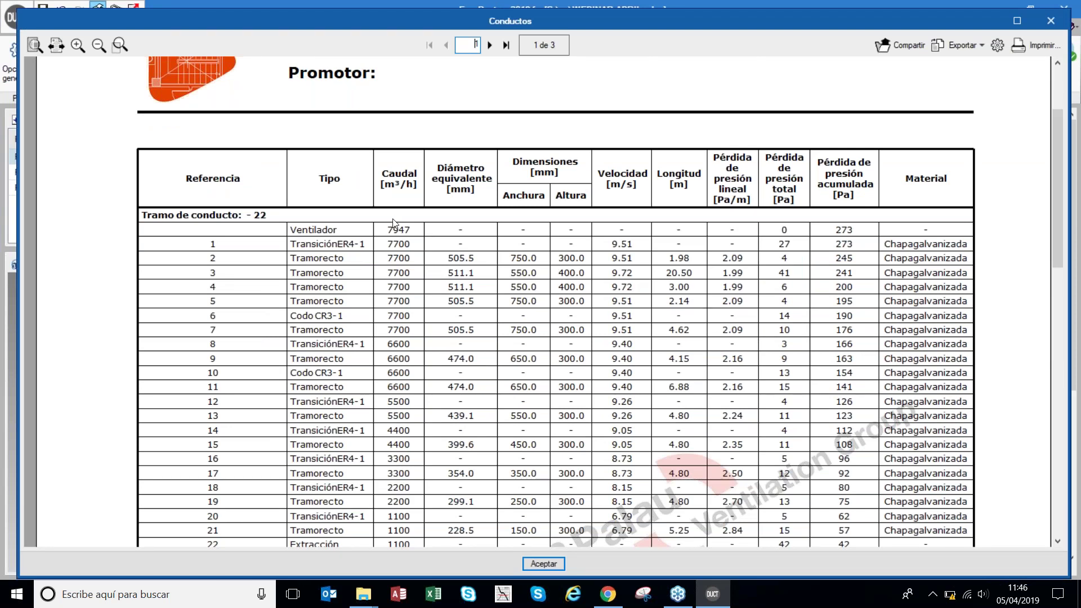
{"action": "scroll", "coordinate": [394, 220], "scroll_direction": "down", "scroll_amount": 2}
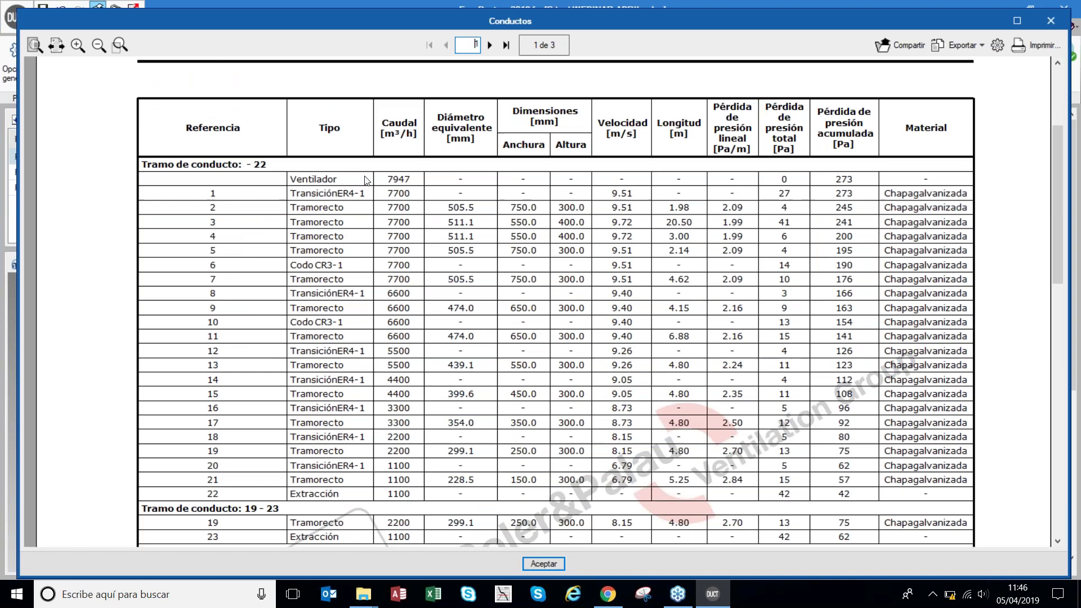
{"action": "scroll", "coordinate": [366, 180], "scroll_direction": "down", "scroll_amount": 5}
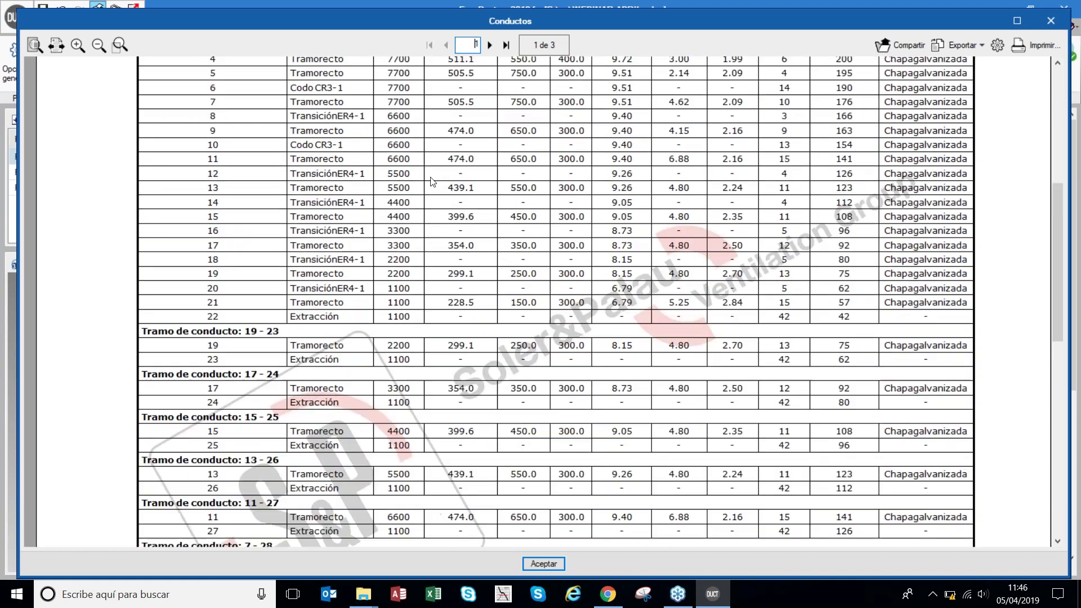
{"action": "left_click", "coordinate": [1050, 22]}
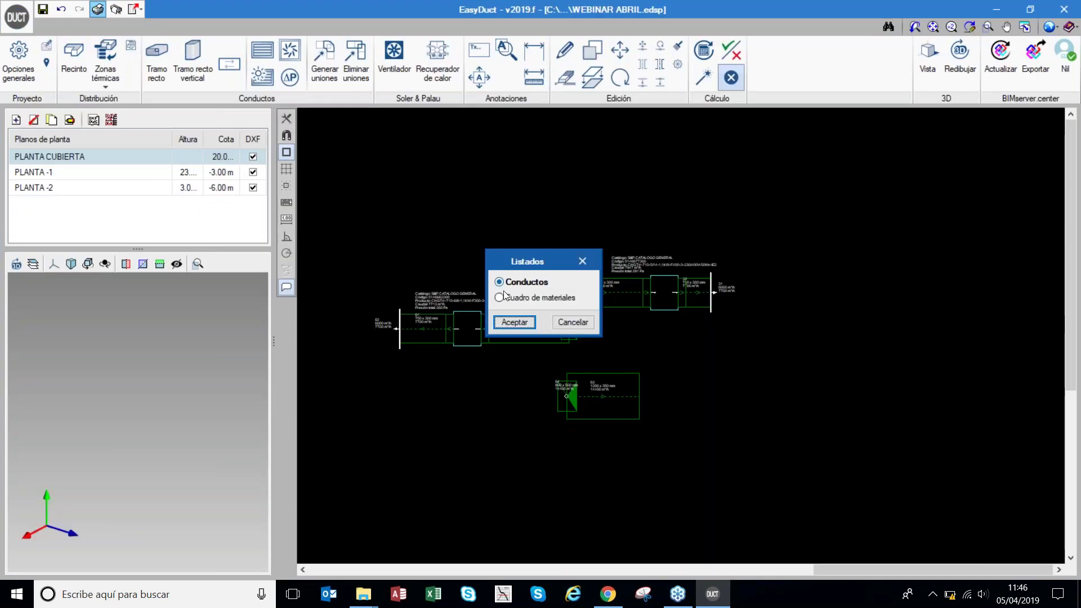
- Read both pages of the Cuadro de materiales (500.70 m² galvanized duct, two CHGT fans), then close Listados
{"action": "left_click", "coordinate": [500, 298]}
{"action": "left_click", "coordinate": [515, 322]}
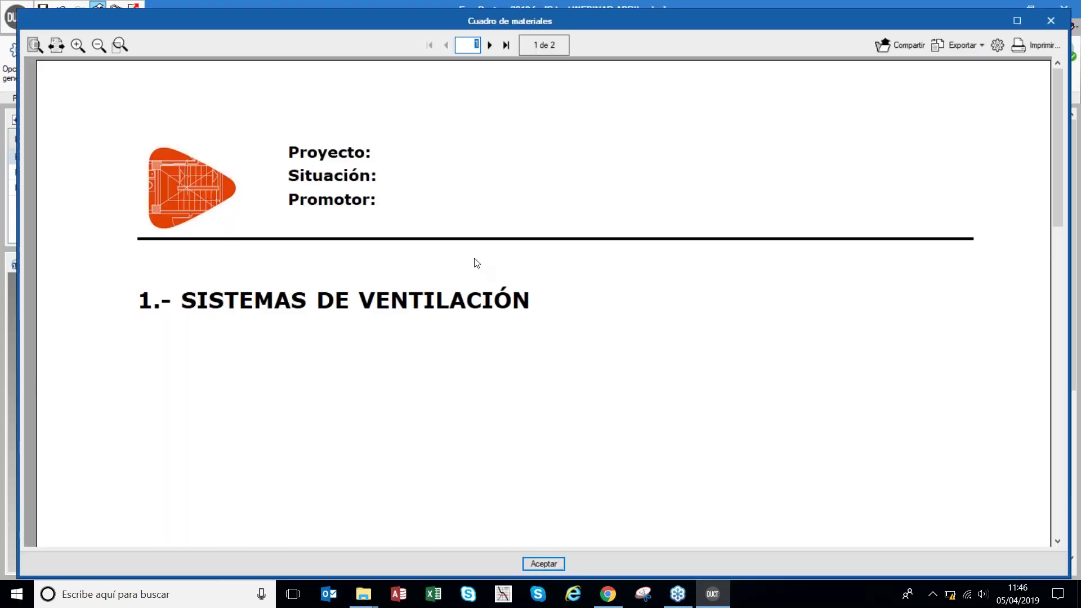
{"action": "scroll", "coordinate": [473, 250], "scroll_direction": "down", "scroll_amount": 5}
{"action": "scroll", "coordinate": [472, 242], "scroll_direction": "down", "scroll_amount": 3}
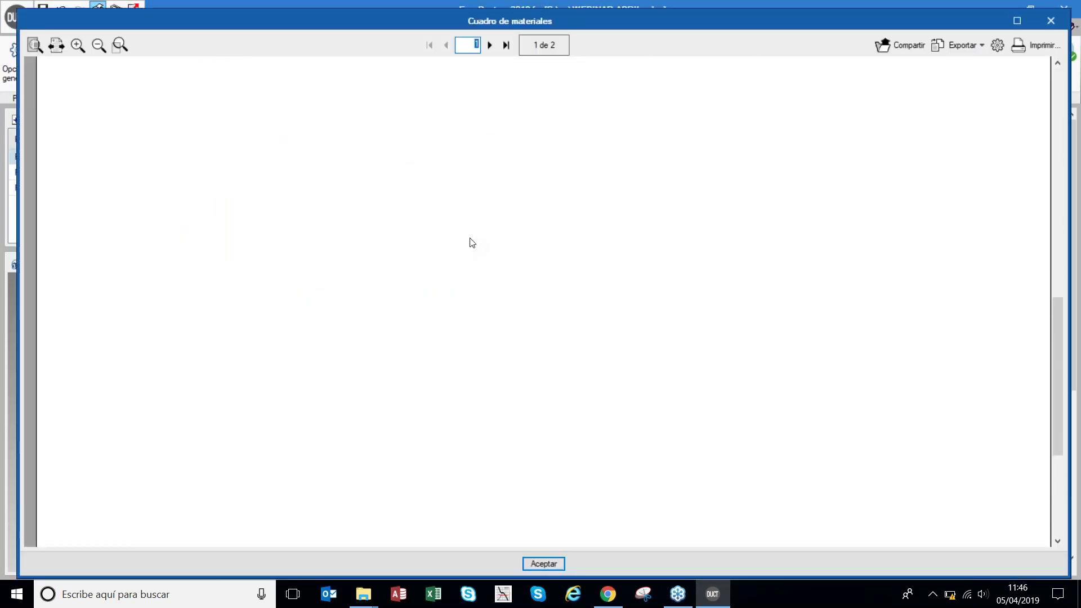
{"action": "scroll", "coordinate": [473, 214], "scroll_direction": "up", "scroll_amount": 6}
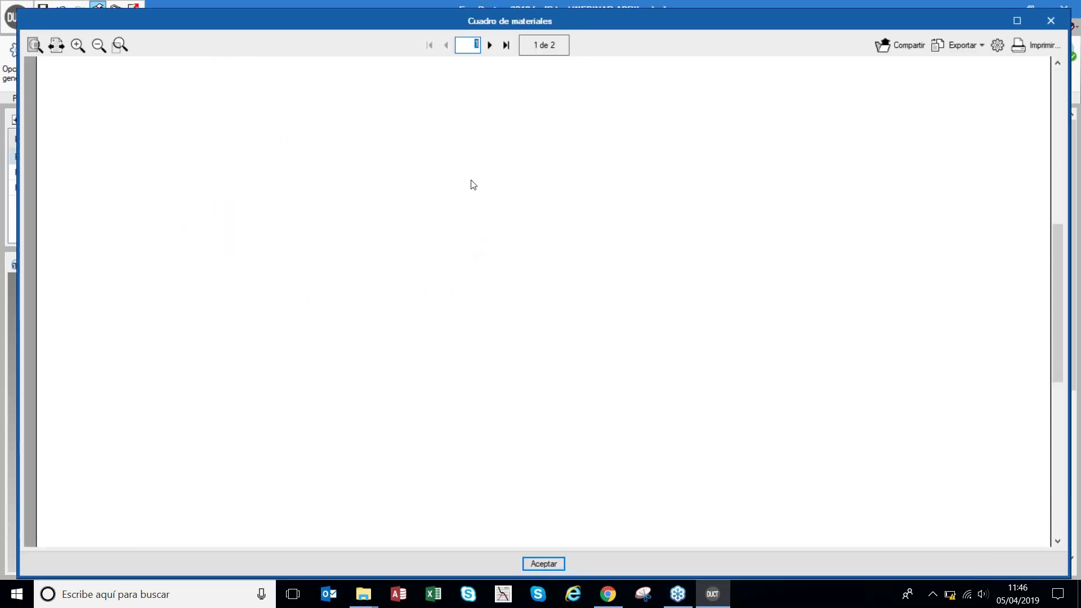
{"action": "left_click", "coordinate": [490, 45]}
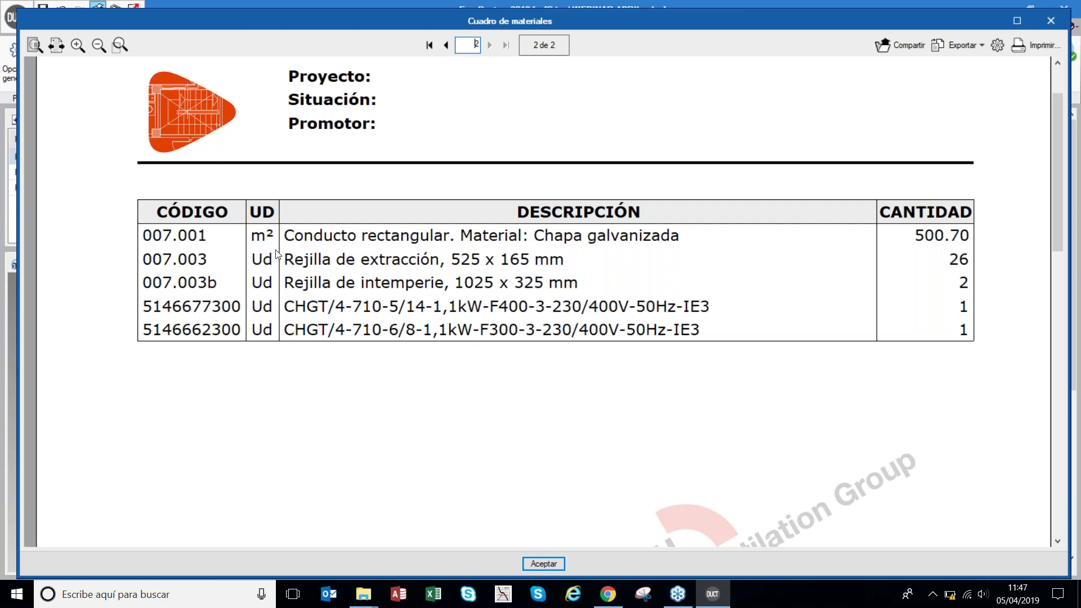
{"action": "left_click", "coordinate": [1051, 23]}
{"action": "left_click", "coordinate": [577, 258]}
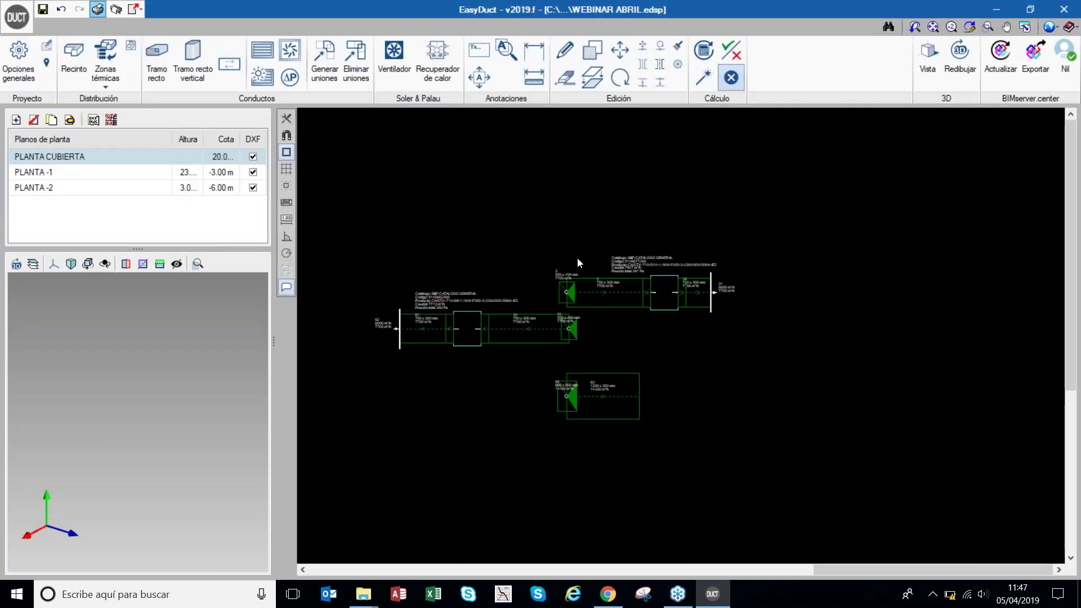
- Export the budget in BC3 format as WEBINAR ABRIL.bc3 in the projects folder
{"action": "left_click", "coordinate": [136, 9]}
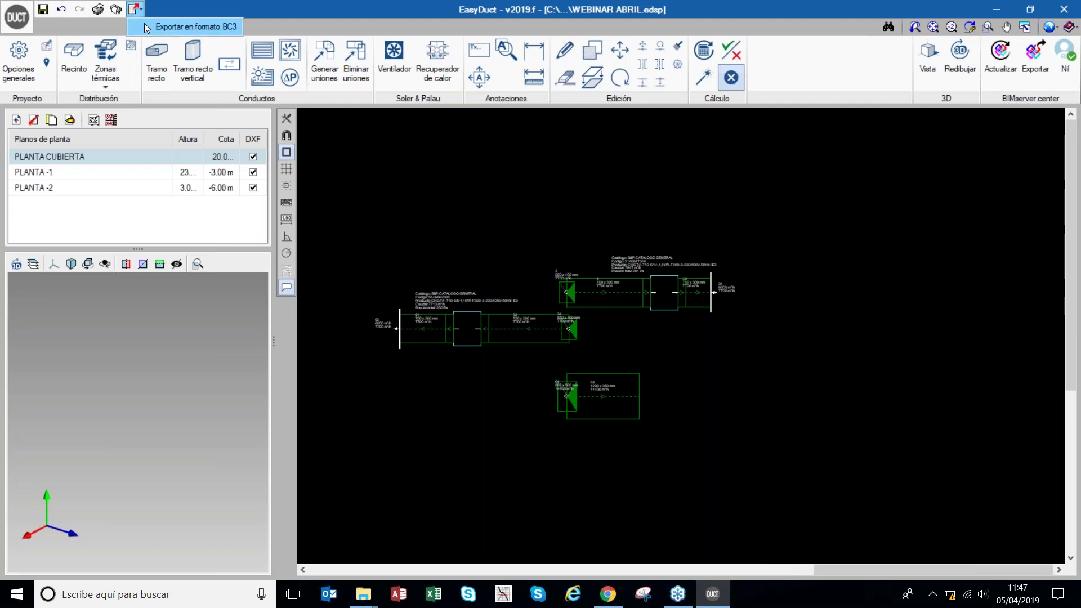
{"action": "left_click", "coordinate": [145, 25]}
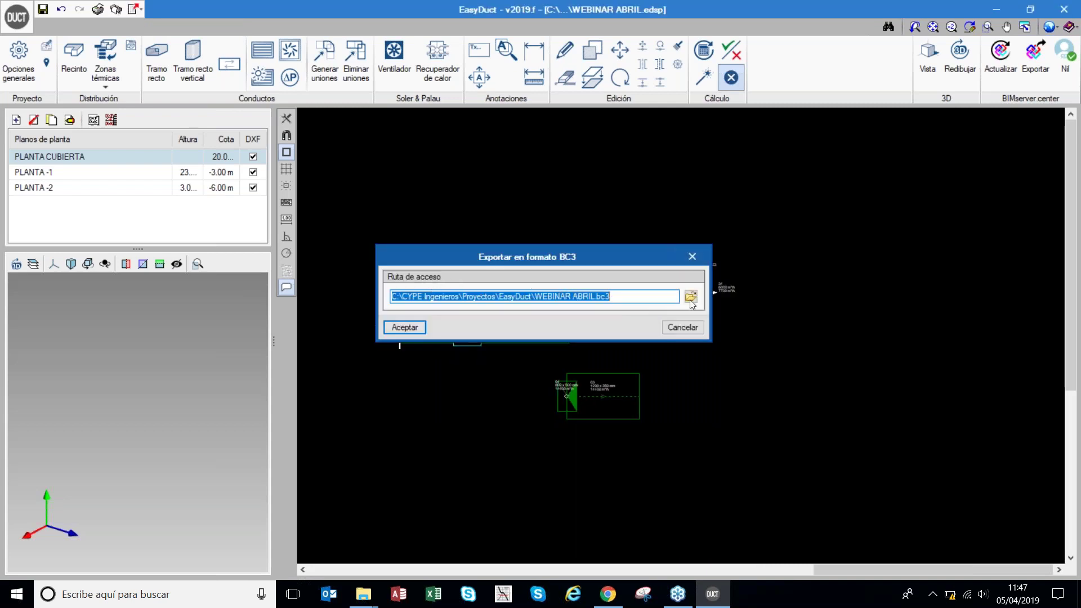
{"action": "left_click", "coordinate": [695, 258]}
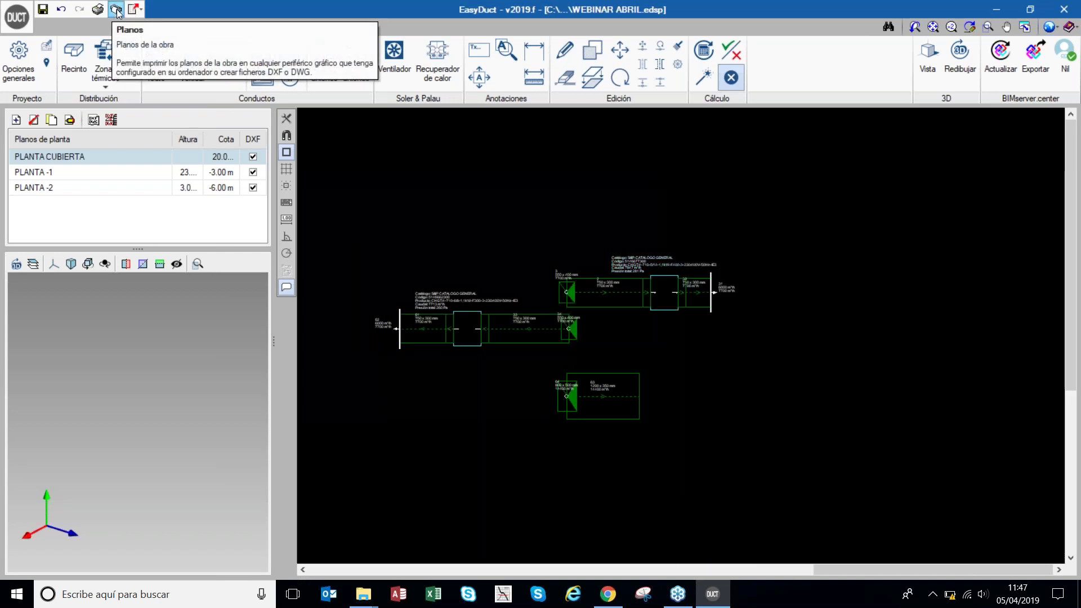
- Create a drawing set with all three floor plans and DWG as output format
{"action": "left_click", "coordinate": [34, 171]}
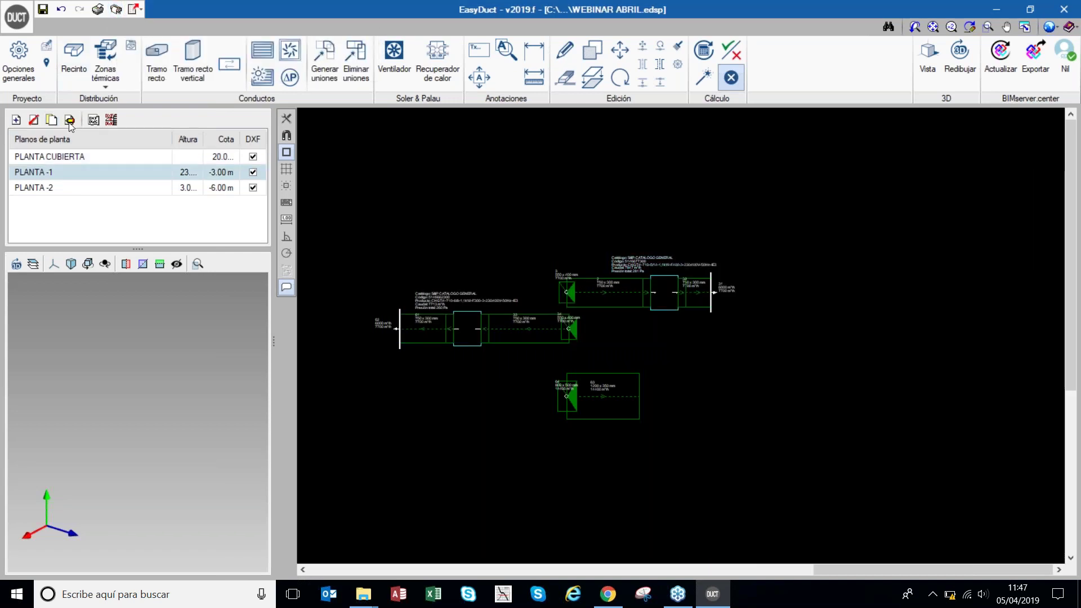
{"action": "left_click", "coordinate": [115, 10]}
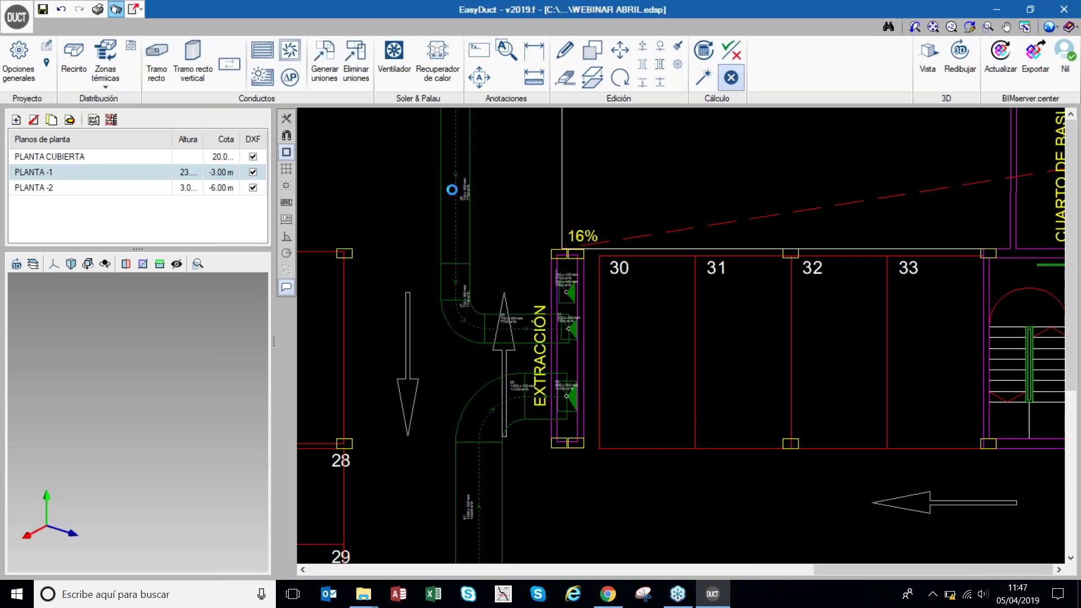
{"action": "left_click", "coordinate": [133, 10]}
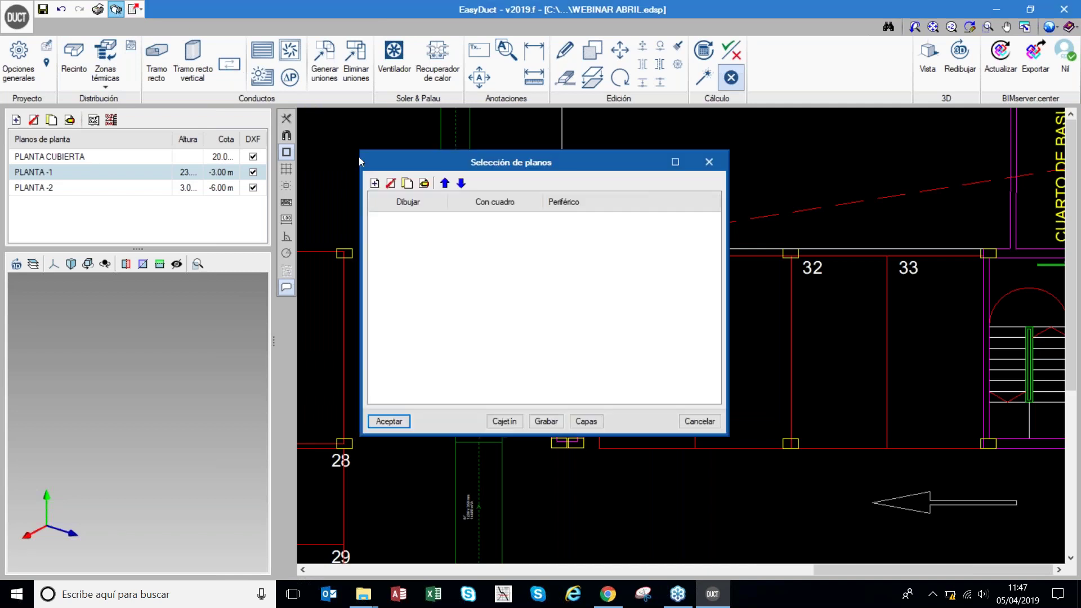
{"action": "left_click", "coordinate": [374, 183]}
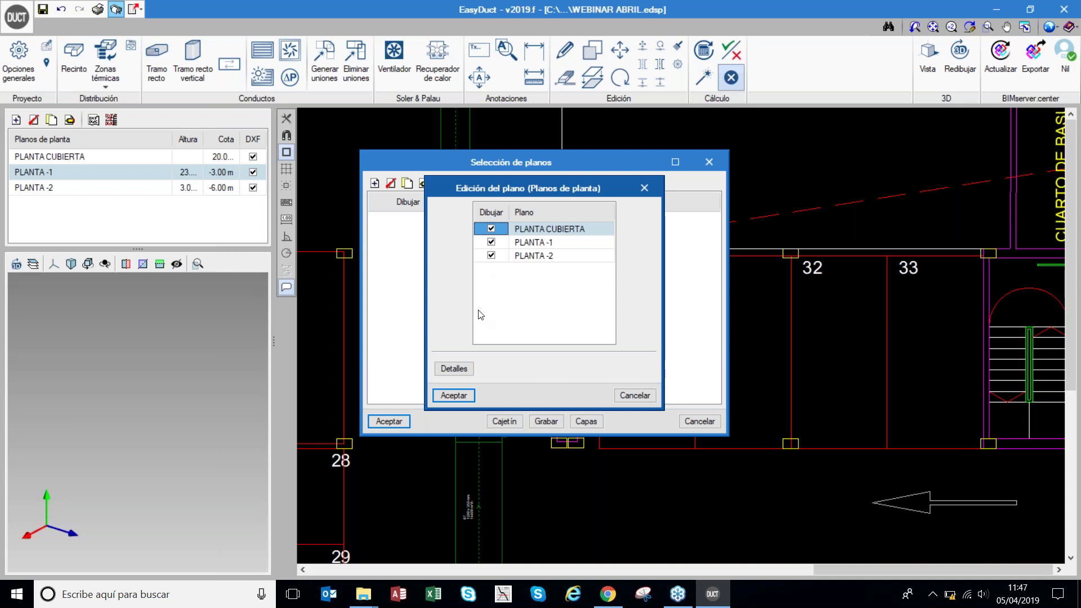
{"action": "left_click", "coordinate": [463, 394]}
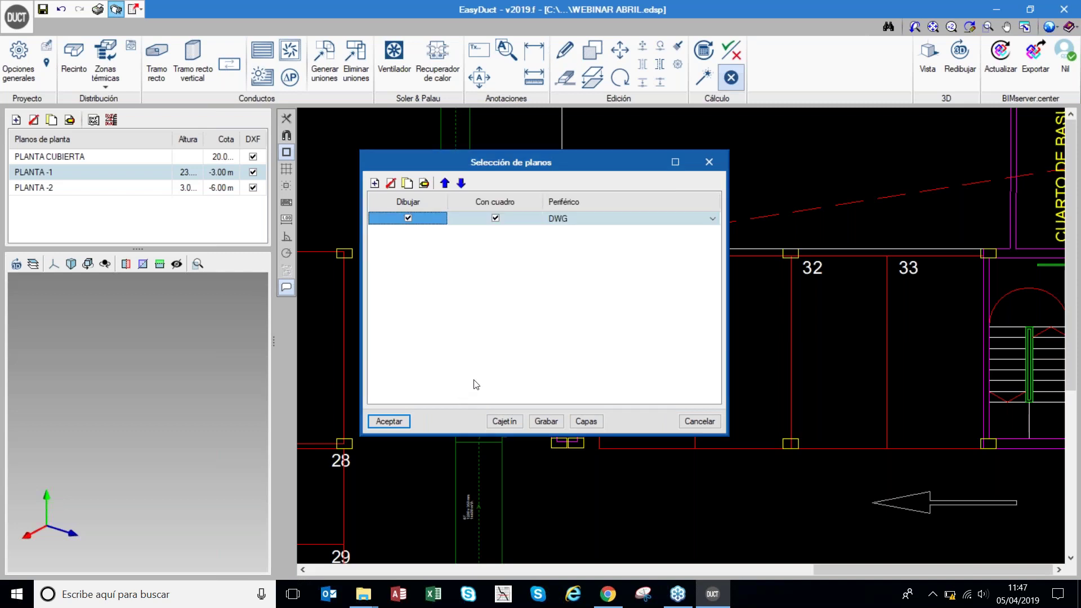
{"action": "left_click", "coordinate": [572, 220]}
{"action": "left_click", "coordinate": [714, 219]}
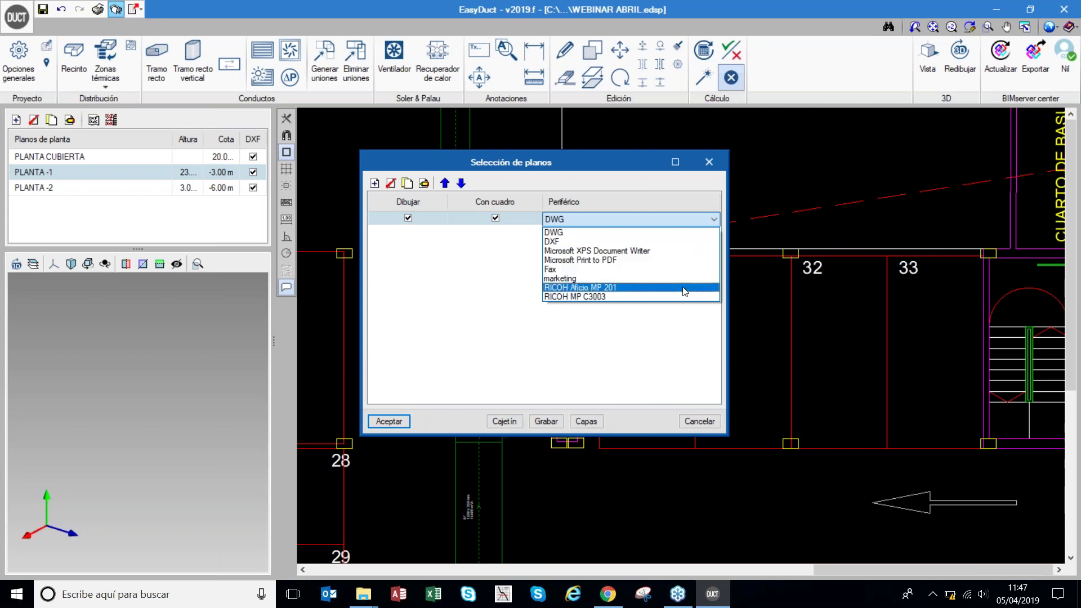
{"action": "left_click", "coordinate": [480, 265]}
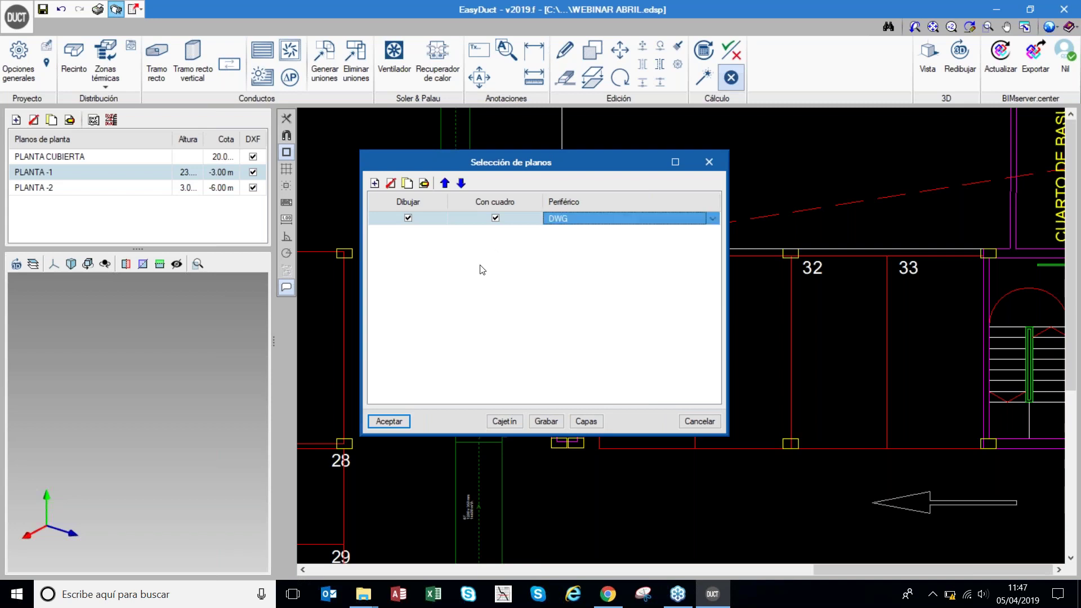
{"action": "left_click", "coordinate": [394, 422]}
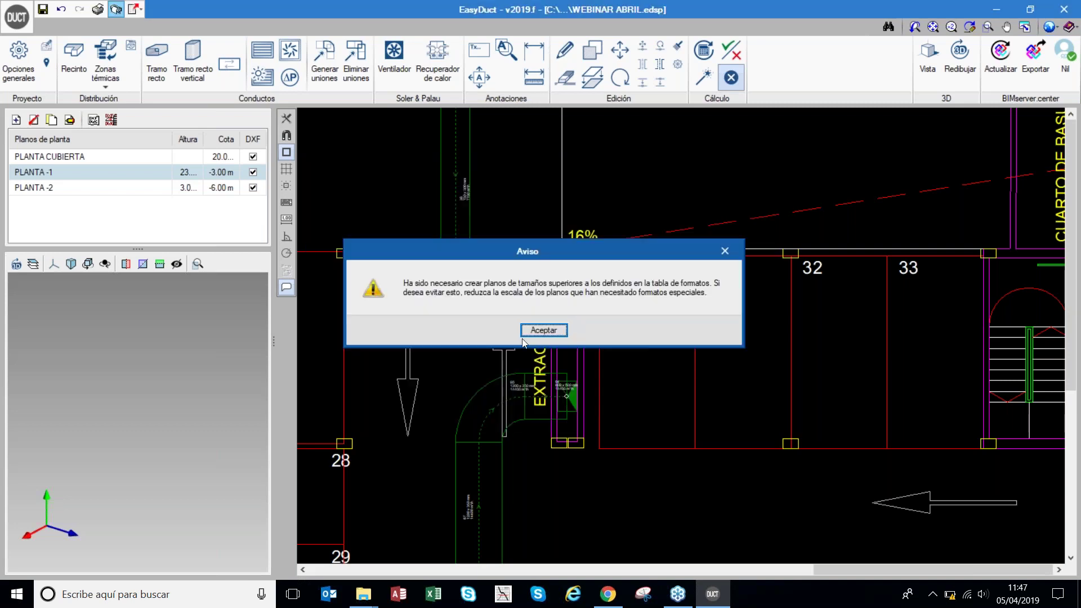
- Print all plan sheets into one DWG file named FILE, then close the drawing windows
{"action": "left_click", "coordinate": [544, 330]}
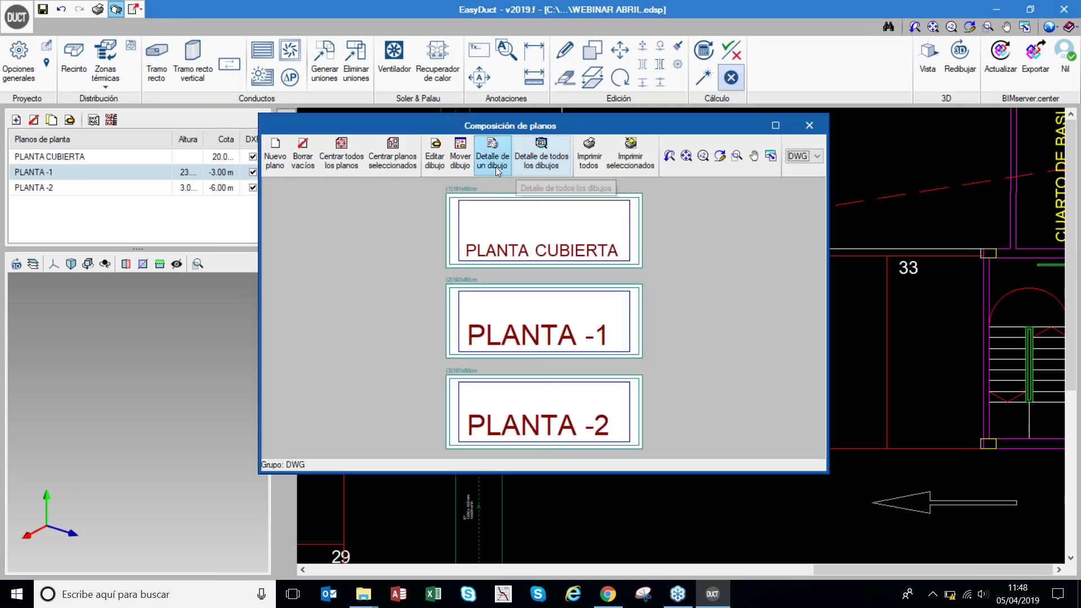
{"action": "left_click", "coordinate": [594, 160]}
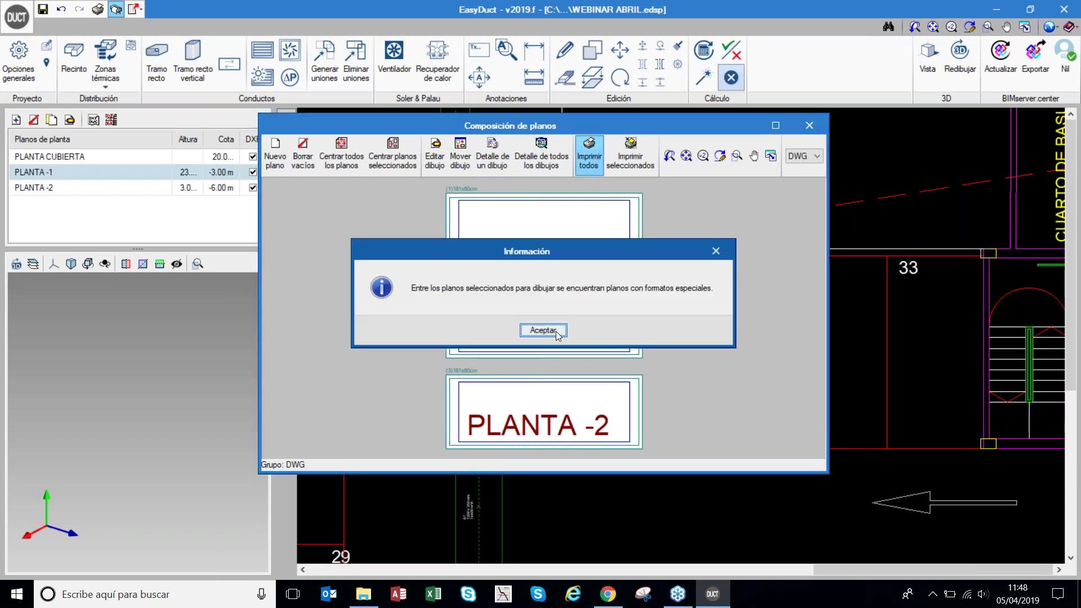
{"action": "left_click", "coordinate": [558, 331]}
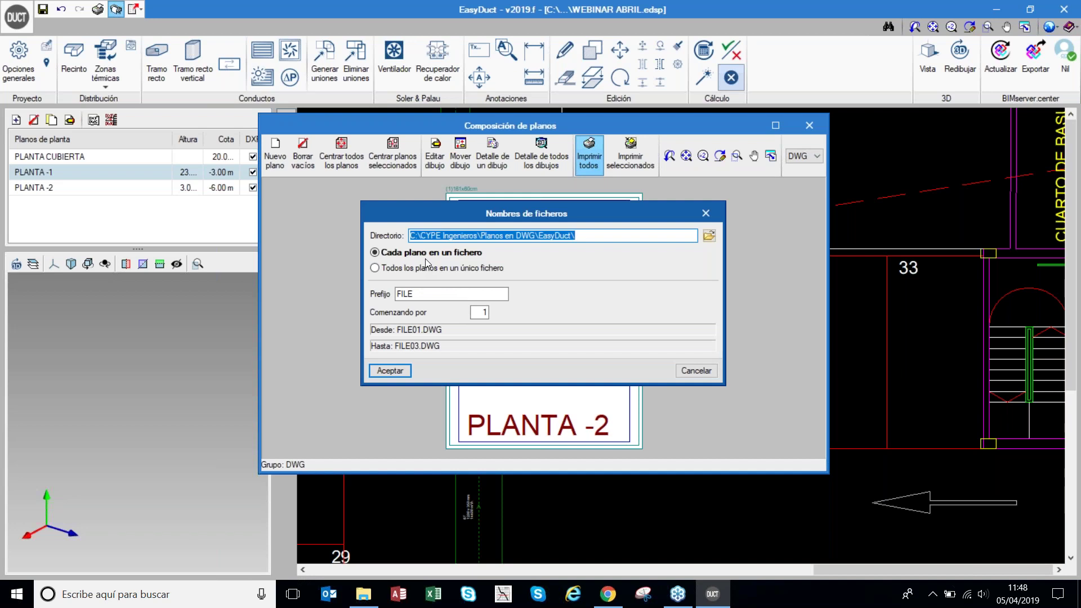
{"action": "left_click", "coordinate": [414, 268]}
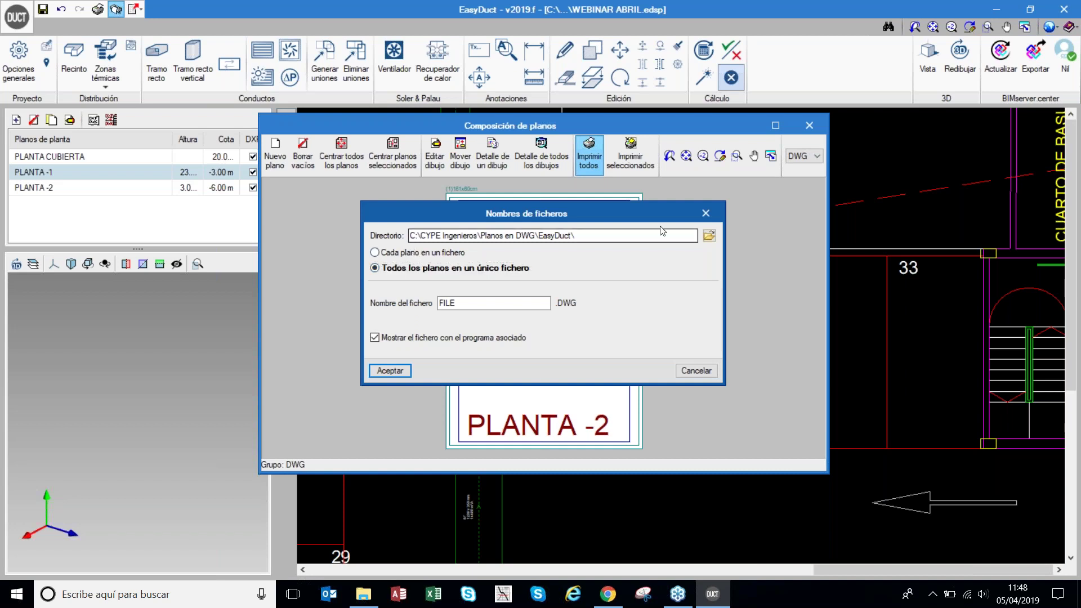
{"action": "left_click", "coordinate": [705, 213]}
{"action": "left_click", "coordinate": [812, 126]}
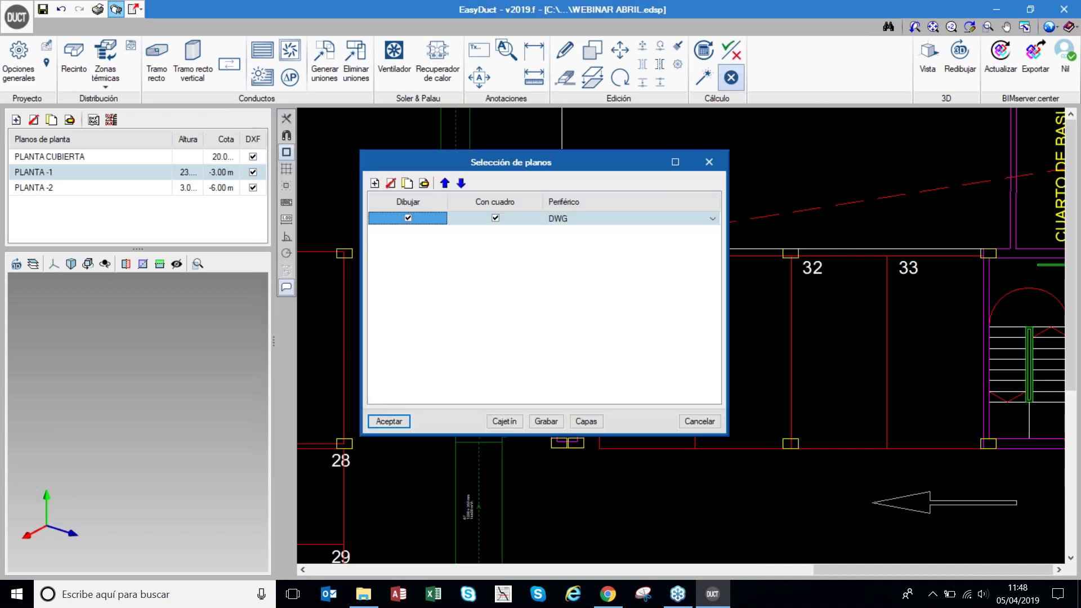
{"action": "left_click", "coordinate": [712, 159]}
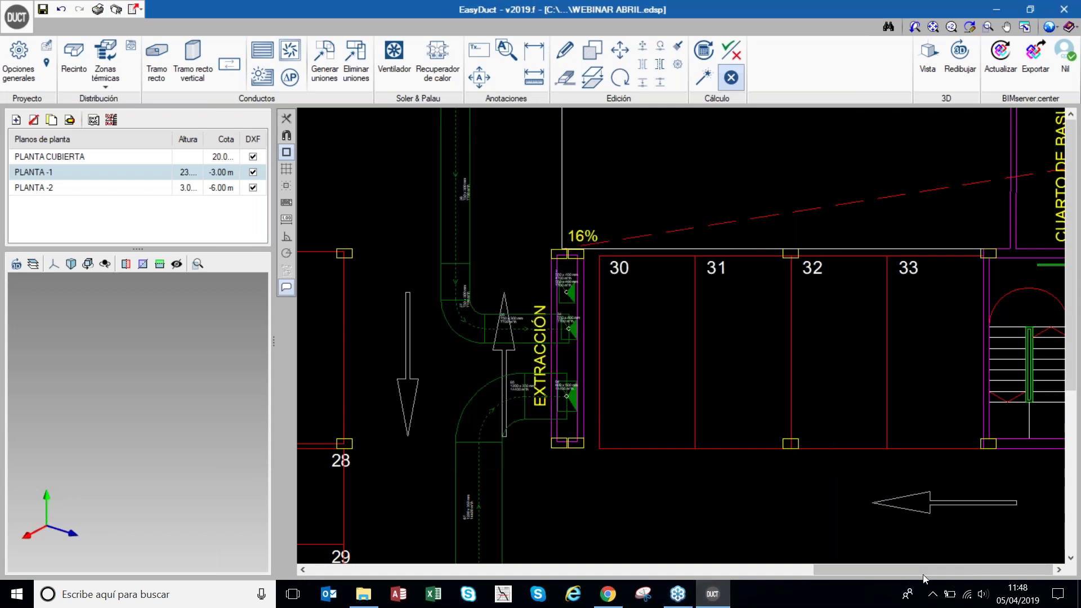
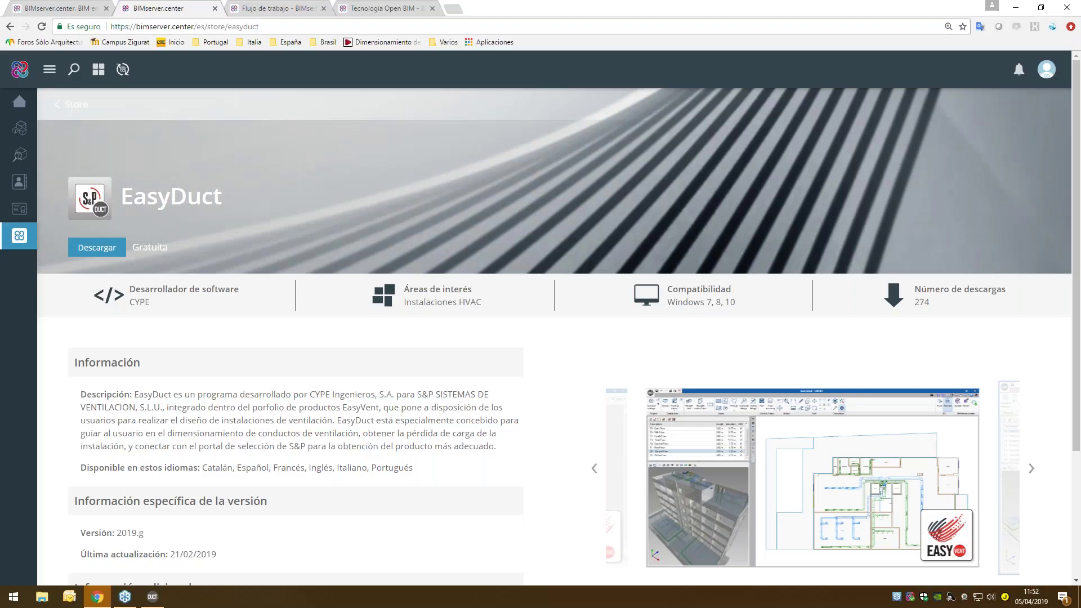
- Scroll the EasyDuct store page and highlight its list of available languages
{"action": "scroll", "coordinate": [244, 345], "scroll_direction": "down", "scroll_amount": 3}
{"action": "left_click_drag", "start_coordinate": [236, 298], "coordinate": [370, 300]}
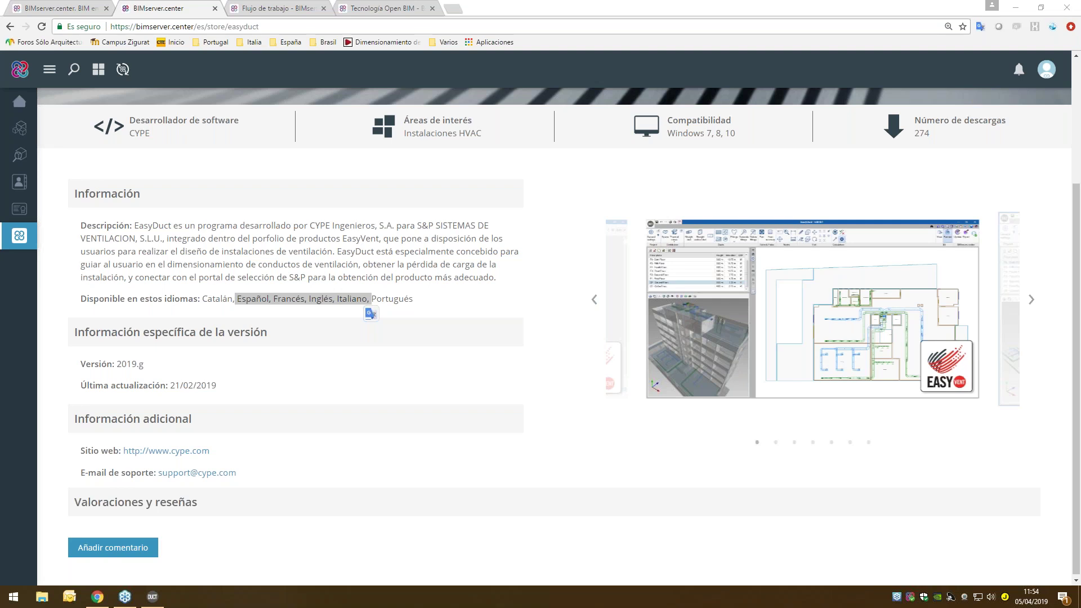
- Switch back to the EasyDuct window showing the Warehouse duct project
{"action": "left_click", "coordinate": [159, 598]}
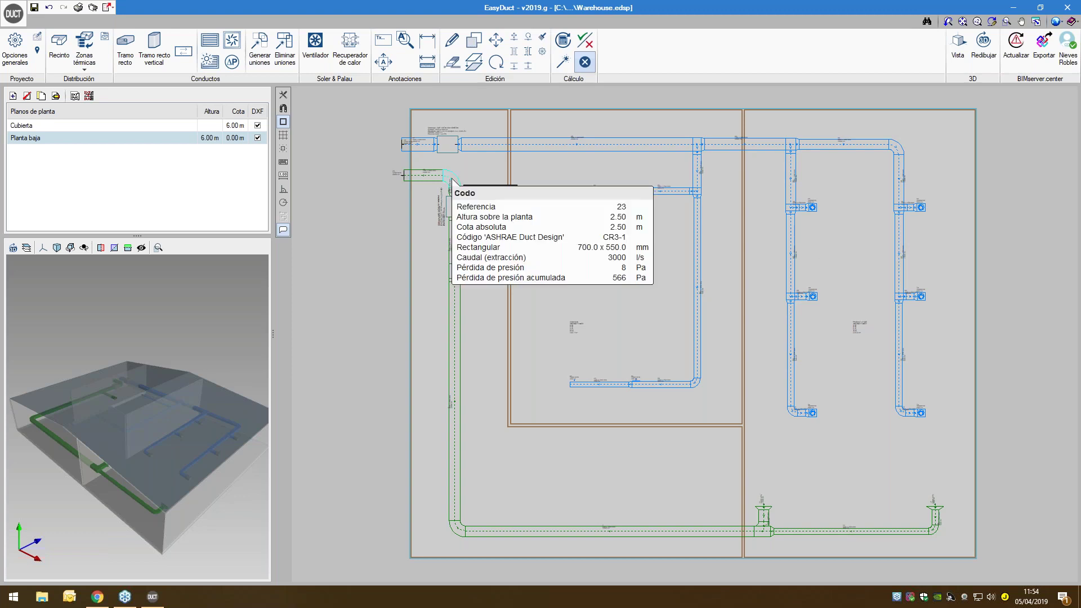
{"action": "left_click", "coordinate": [15, 49]}
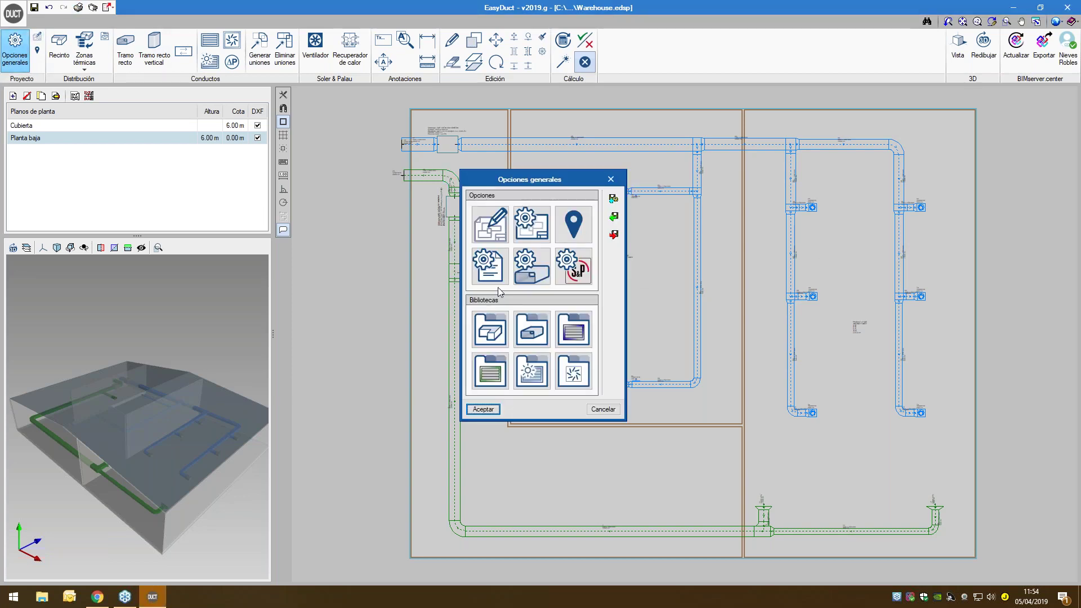
{"action": "left_click", "coordinate": [523, 263]}
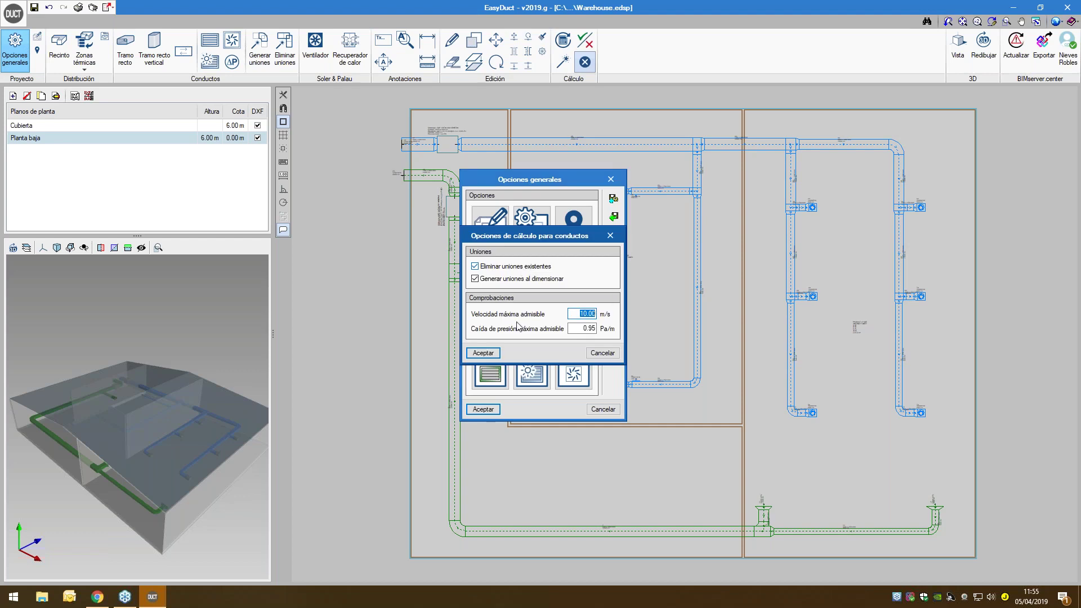
{"action": "left_click", "coordinate": [608, 235]}
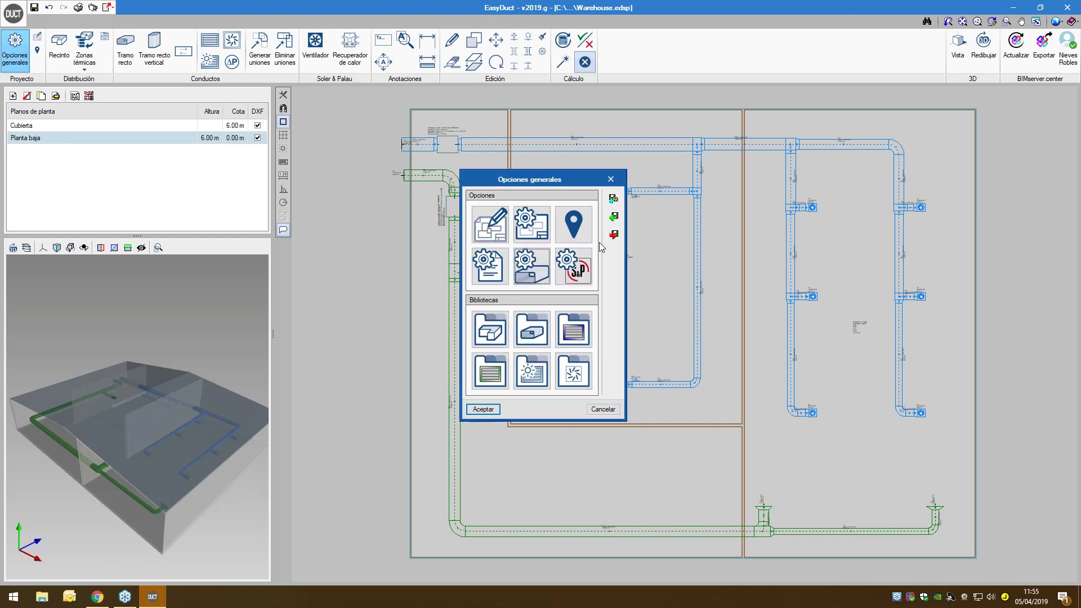
{"action": "left_click", "coordinate": [532, 264]}
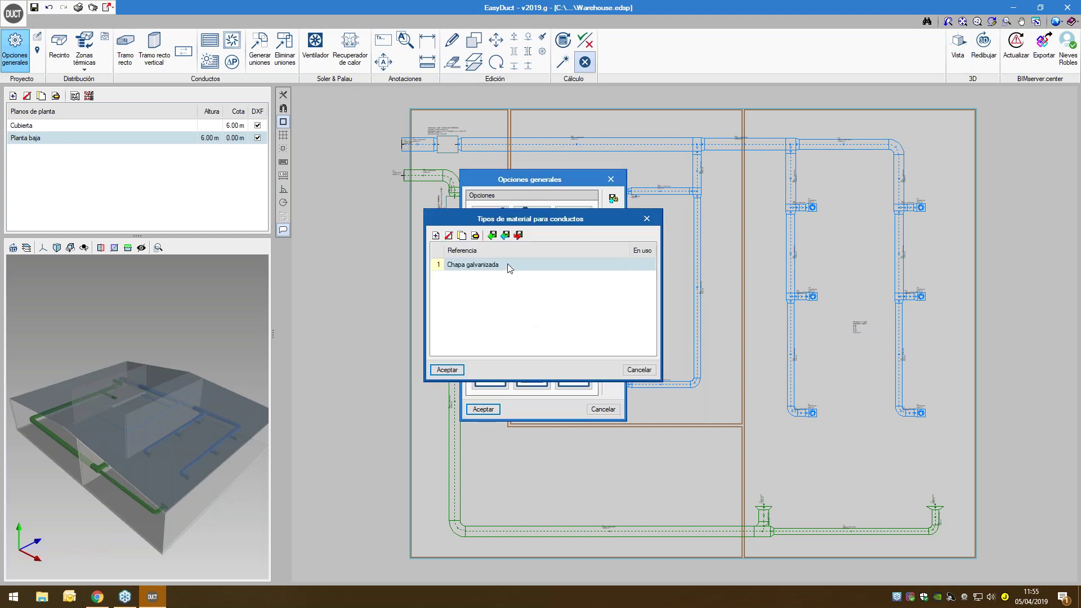
{"action": "double_click", "coordinate": [508, 264]}
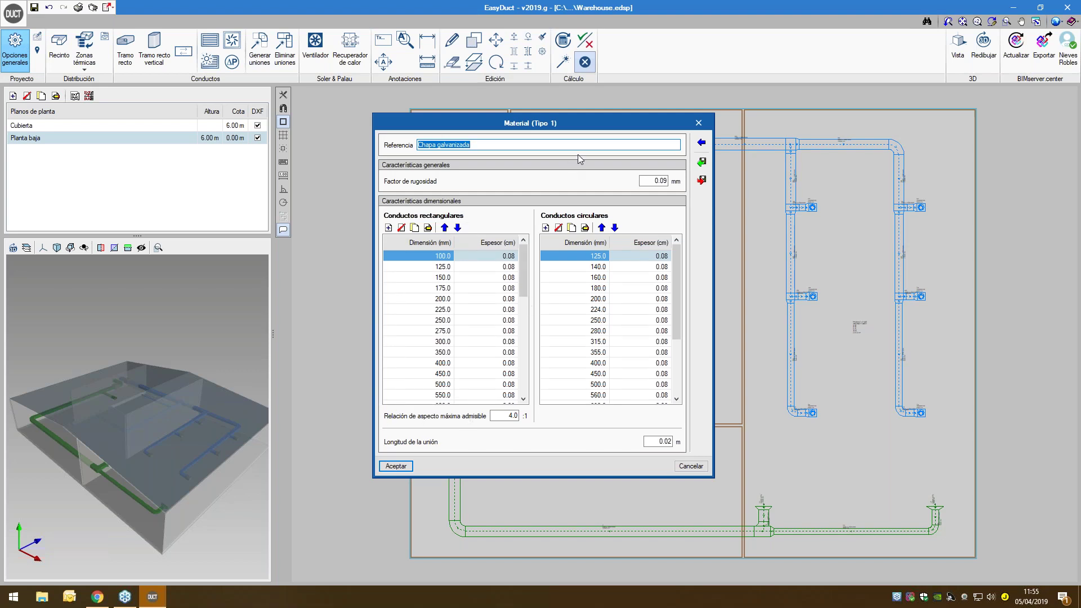
{"action": "left_click", "coordinate": [698, 123]}
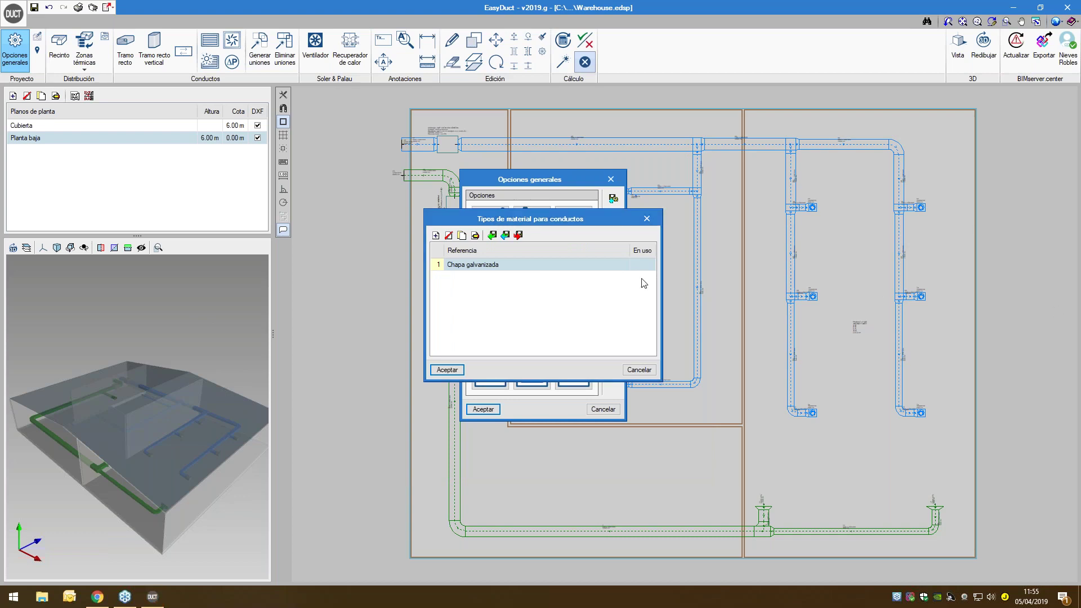
{"action": "left_click", "coordinate": [647, 219]}
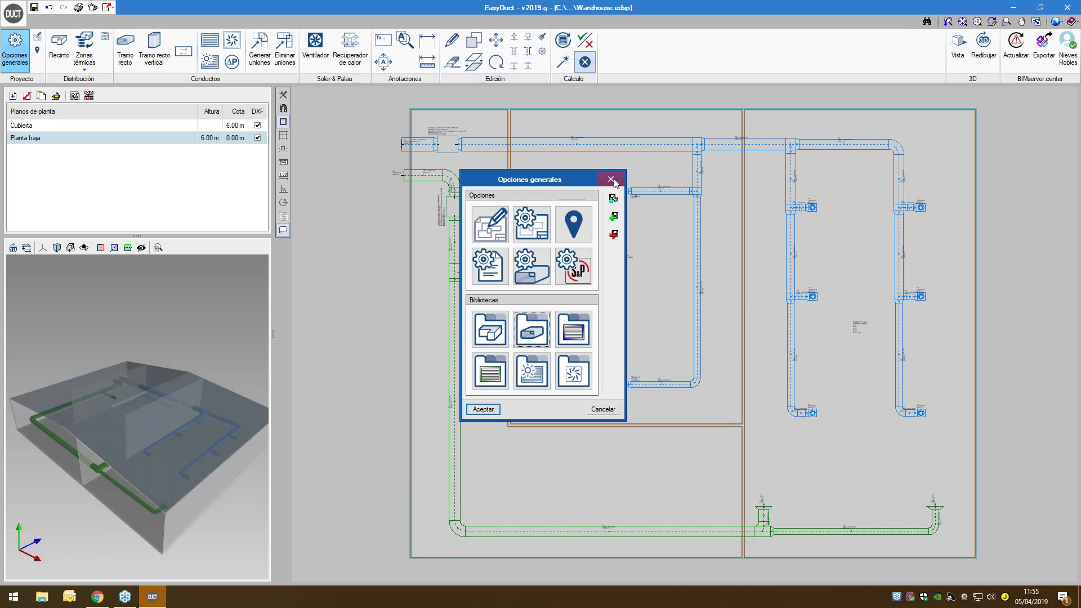
{"action": "left_click", "coordinate": [611, 180]}
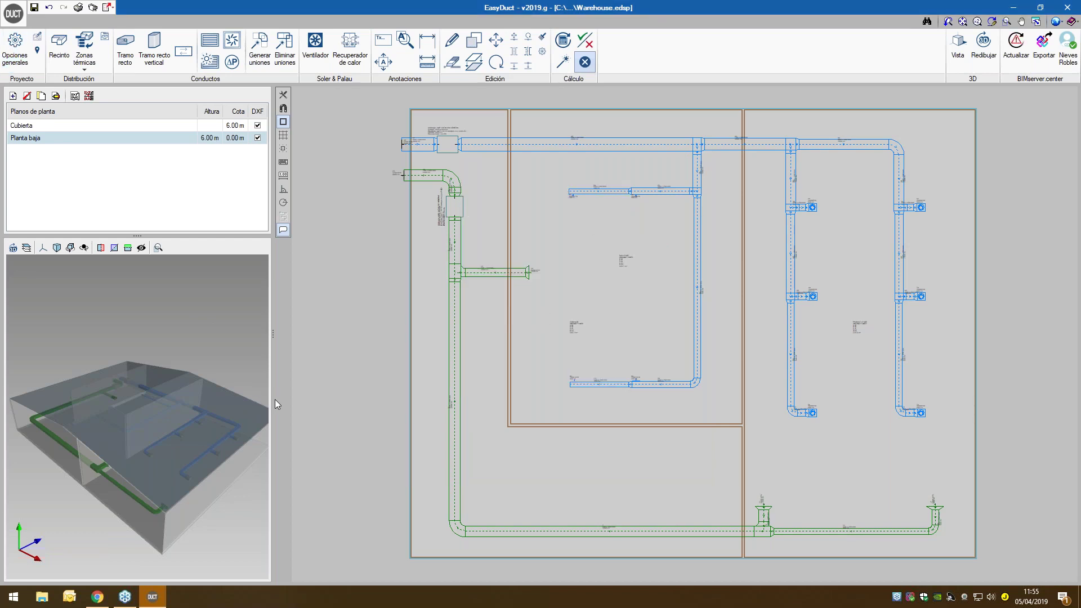
- Widen the 3D view, then add vertical and horizontal section cuts exposing the warehouse interior
{"action": "left_click_drag", "start_coordinate": [273, 399], "coordinate": [475, 405]}
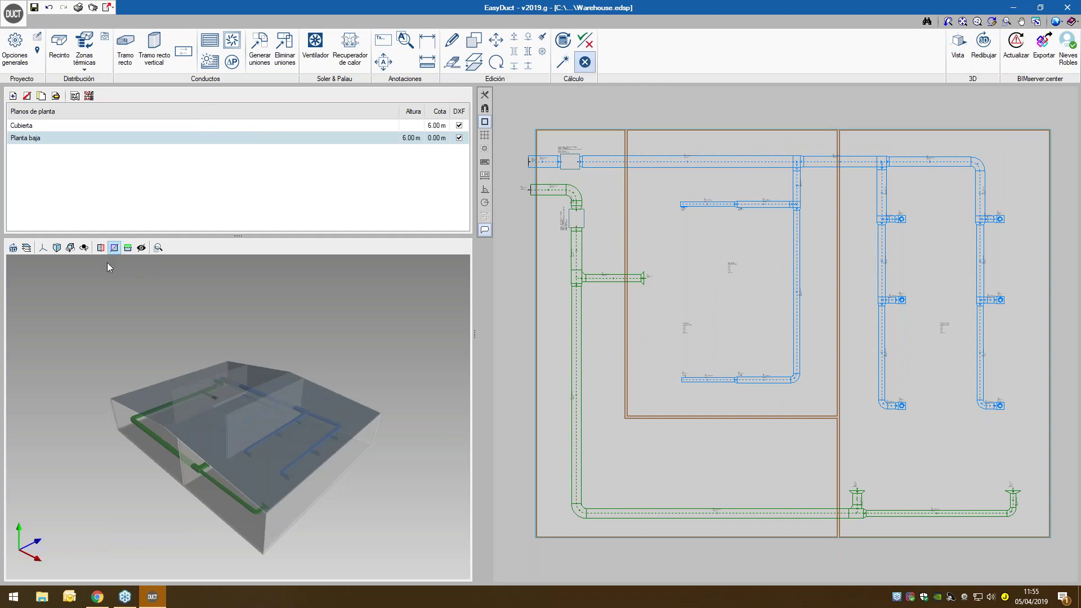
{"action": "left_click", "coordinate": [100, 247]}
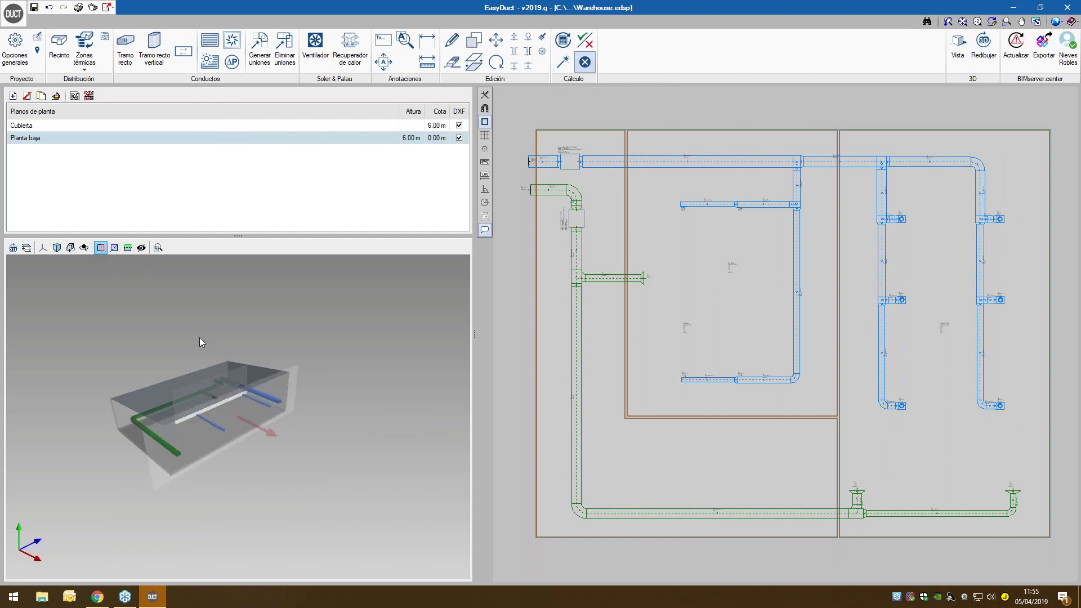
{"action": "left_click_drag", "start_coordinate": [256, 448], "coordinate": [364, 502]}
{"action": "mouse_move", "coordinate": [257, 458]}
{"action": "left_mouse_down"}
{"action": "mouse_move", "coordinate": [284, 456]}
{"action": "mouse_move", "coordinate": [271, 466]}
{"action": "left_mouse_up"}
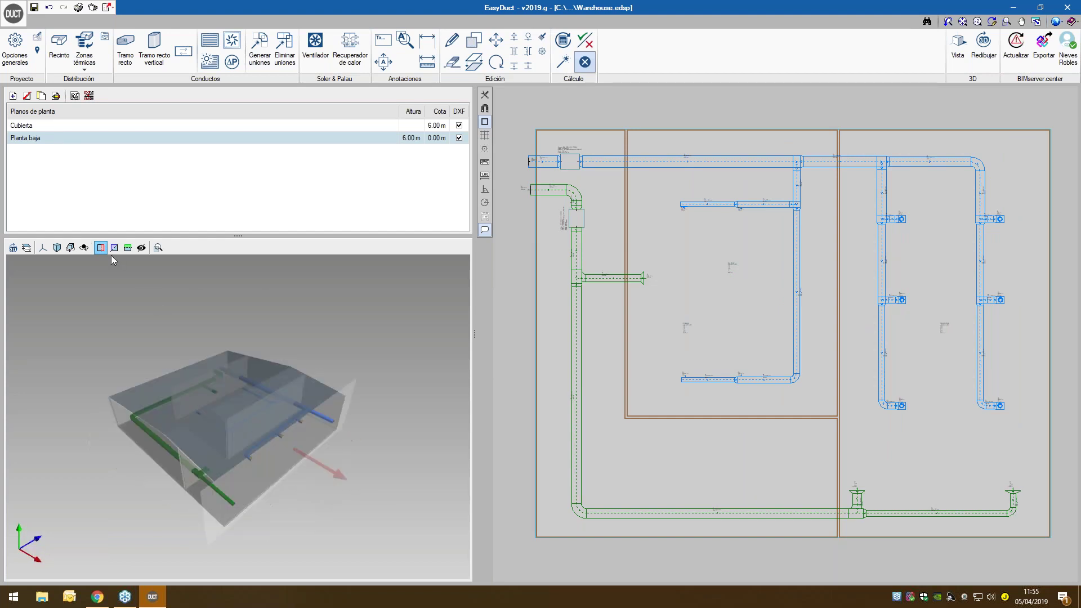
{"action": "left_click", "coordinate": [127, 248]}
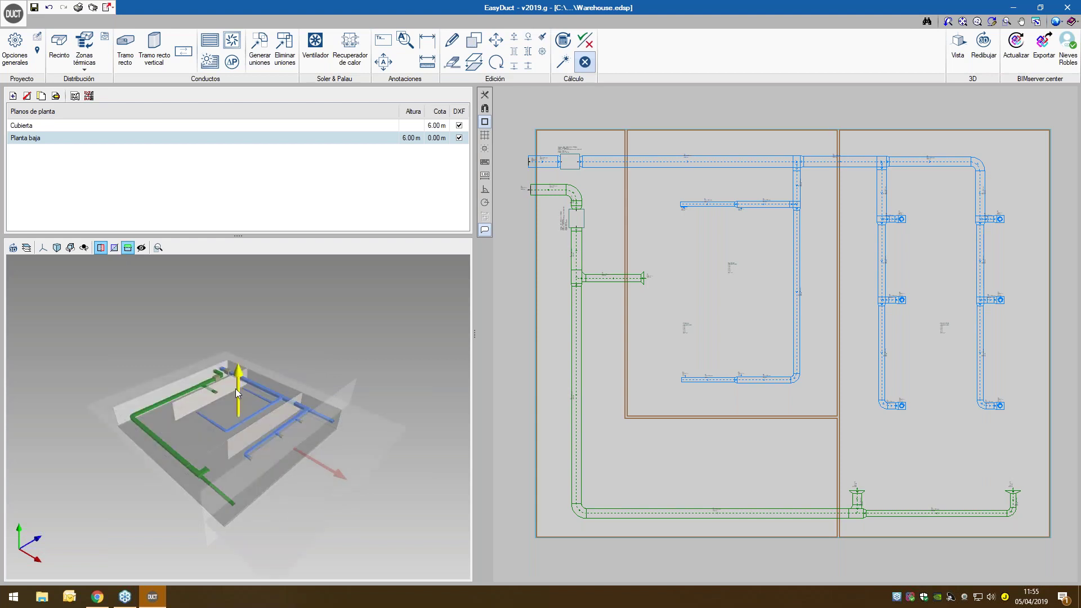
{"action": "left_click_drag", "start_coordinate": [237, 389], "coordinate": [230, 415]}
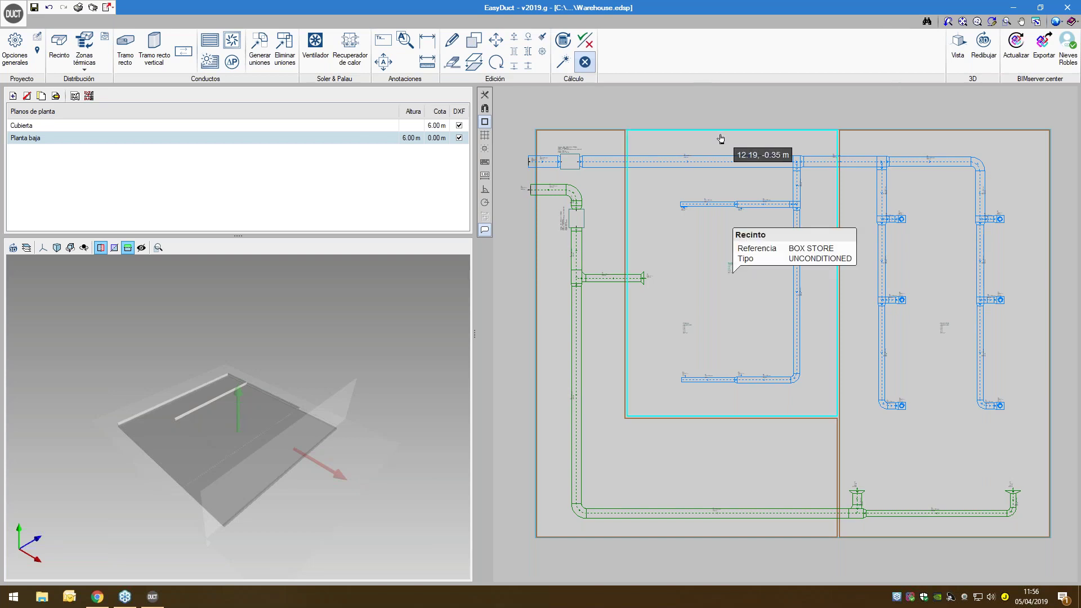
- Draw a straight duct branch down from the top main duct with a short horizontal end leg
{"action": "left_click", "coordinate": [125, 50]}
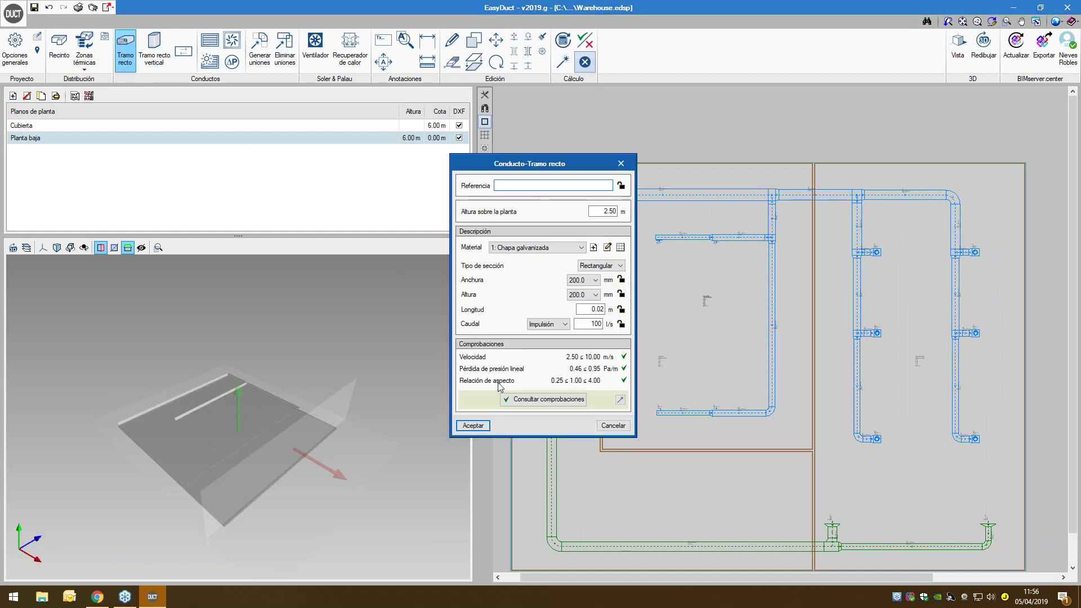
{"action": "left_click", "coordinate": [476, 426]}
{"action": "left_click", "coordinate": [633, 196]}
{"action": "left_click", "coordinate": [634, 340]}
{"action": "left_click", "coordinate": [683, 339]}
{"action": "right_click", "coordinate": [683, 339]}
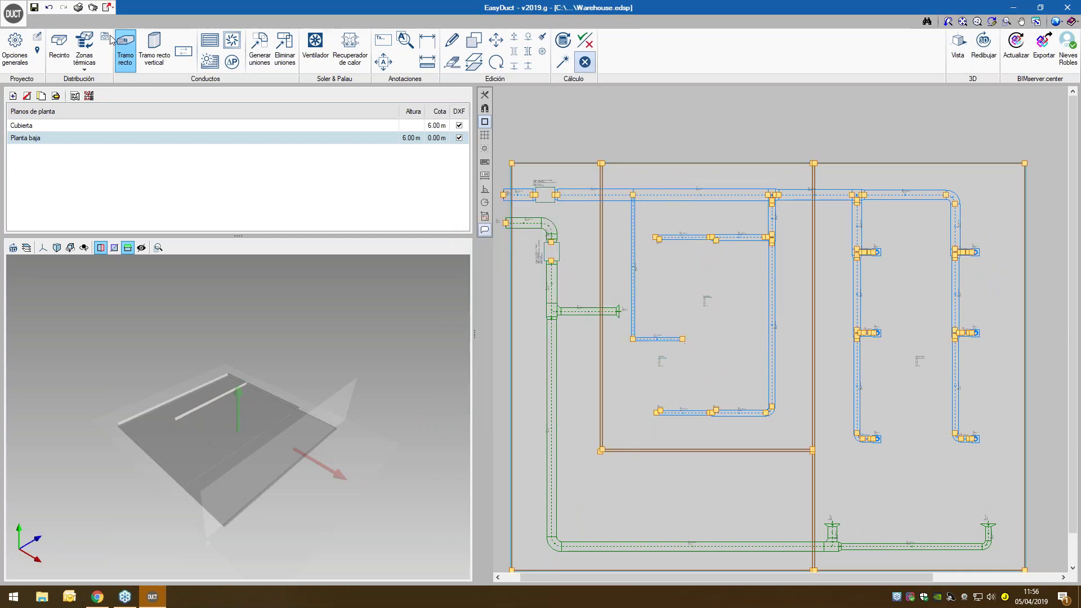
- Place a 200 l/s supply grille at the end of the new branch
{"action": "left_click", "coordinate": [217, 47]}
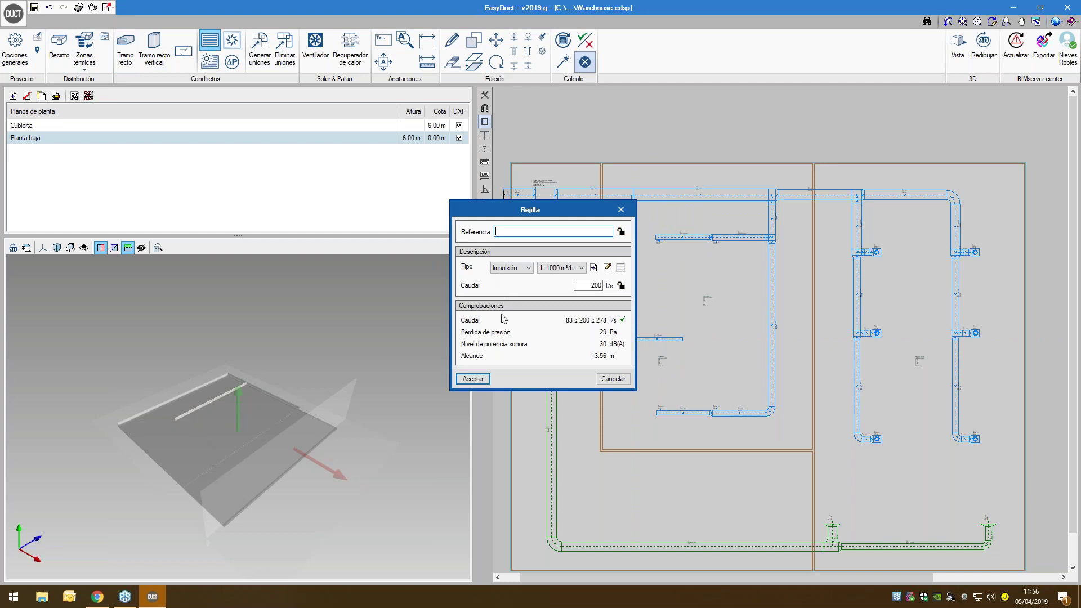
{"action": "left_click", "coordinate": [473, 378]}
{"action": "scroll", "coordinate": [681, 338], "scroll_direction": "up", "scroll_amount": 5}
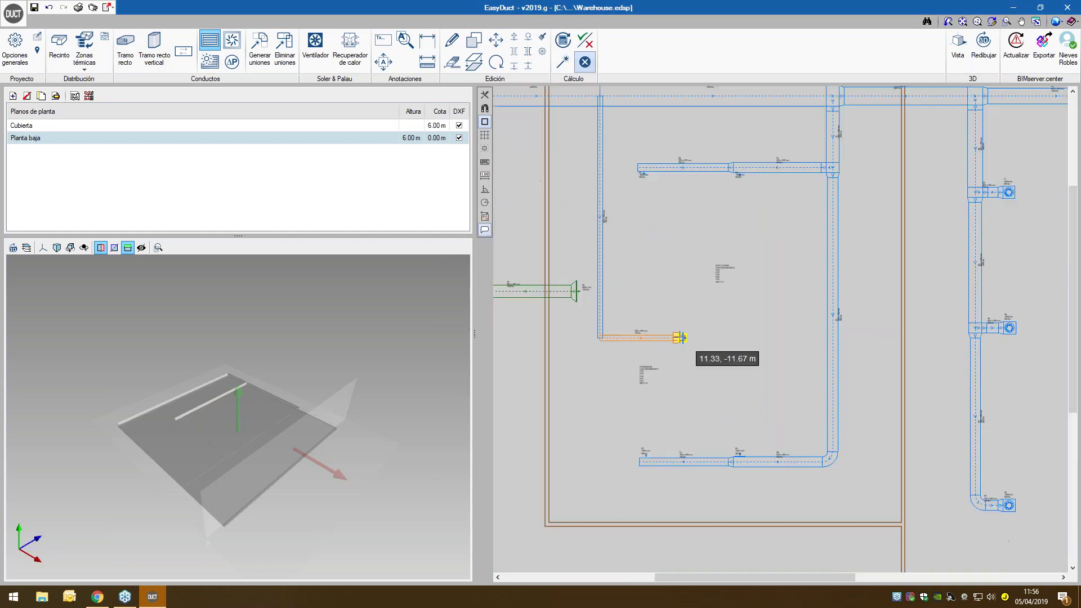
{"action": "scroll", "coordinate": [687, 327], "scroll_direction": "down", "scroll_amount": 5}
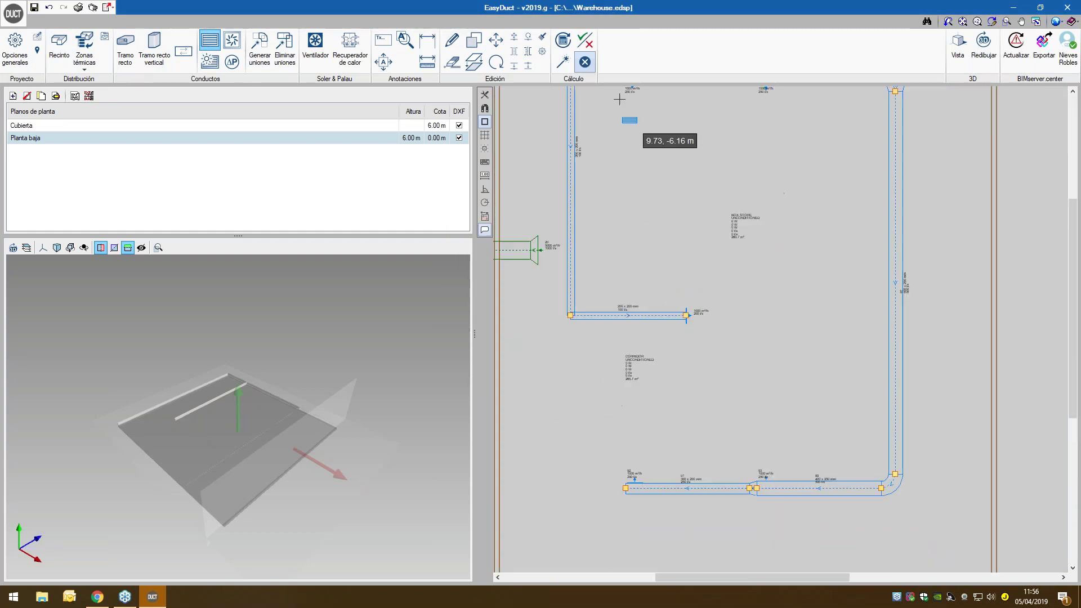
- Re-size all ducts in the network and pan the plan to review the result
{"action": "left_click", "coordinate": [562, 62]}
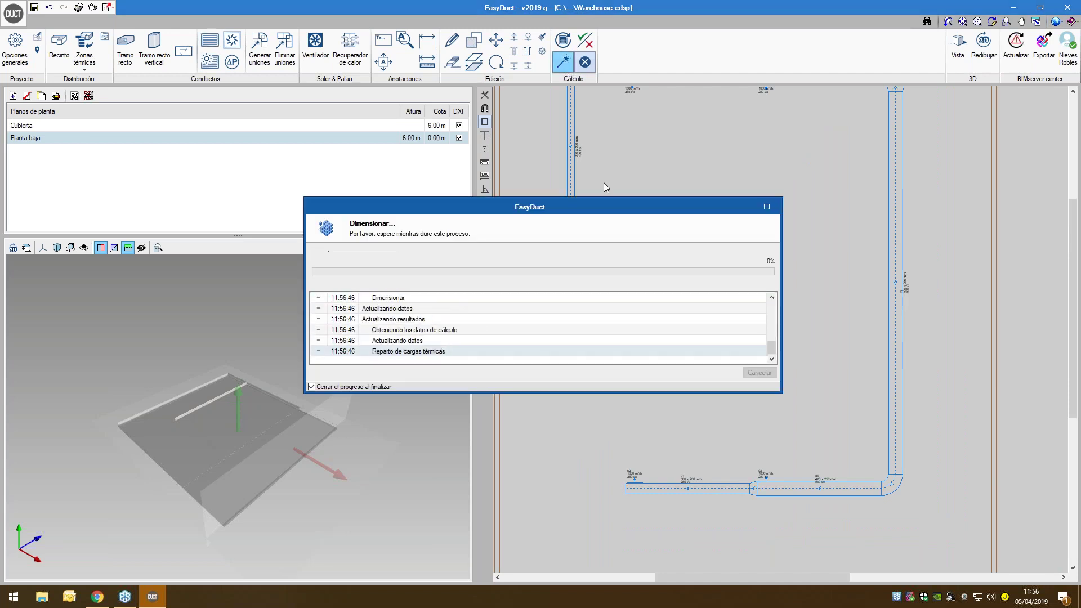
{"action": "scroll", "coordinate": [611, 195], "scroll_direction": "down", "scroll_amount": 3}
{"action": "middle_click_drag", "start_coordinate": [615, 203], "coordinate": [613, 278]}
{"action": "scroll", "coordinate": [605, 184], "scroll_direction": "up", "scroll_amount": 4}
{"action": "mouse_move", "coordinate": [599, 214]}
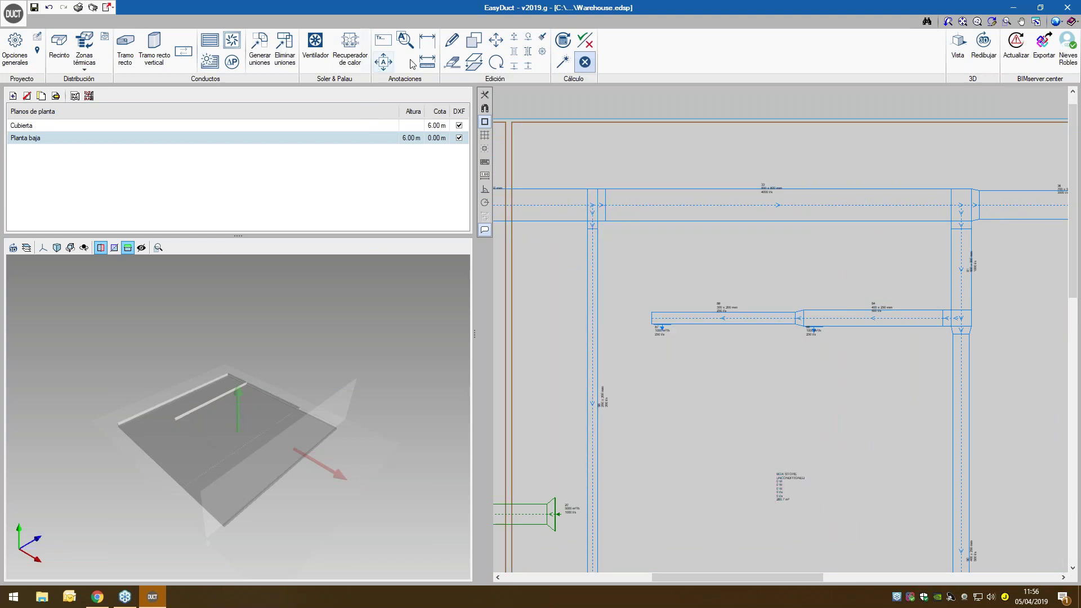
- Review the detailed checks report for straight duct 33, then close its report and properties
{"action": "left_click", "coordinate": [452, 40]}
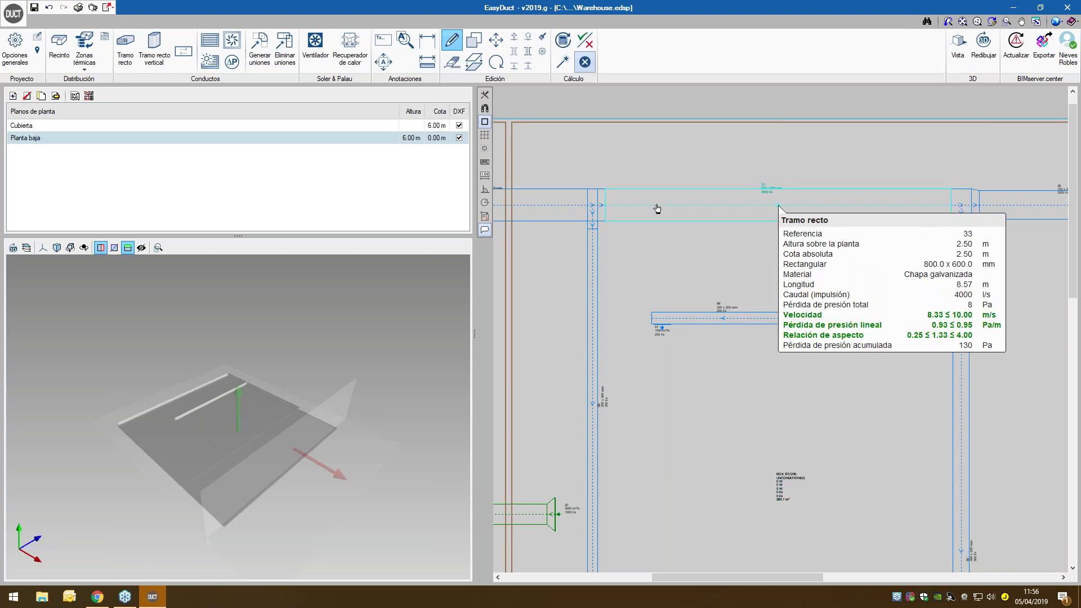
{"action": "left_click", "coordinate": [657, 208]}
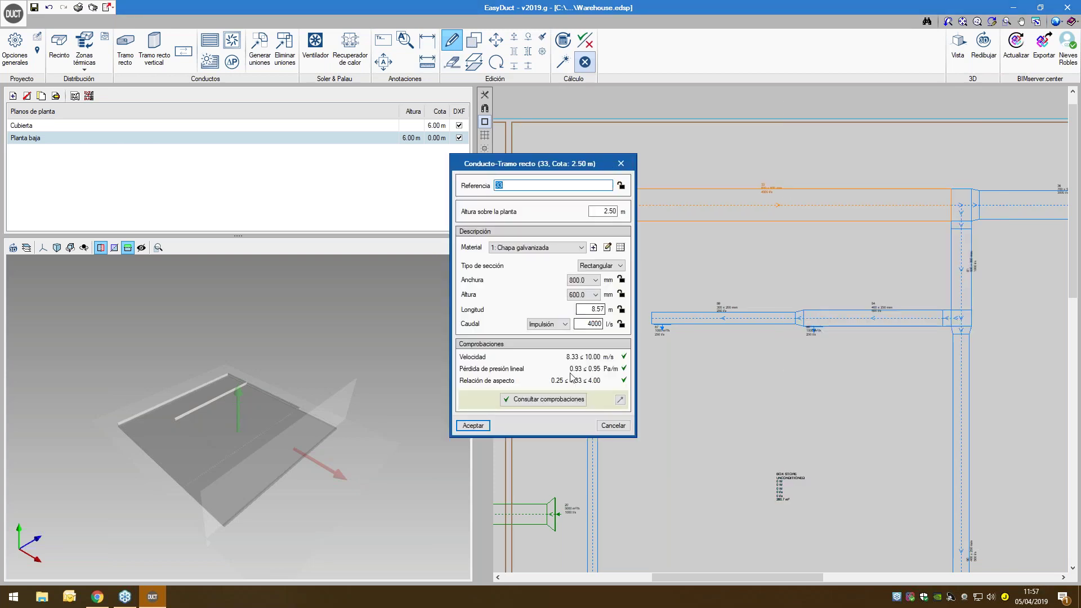
{"action": "left_click", "coordinate": [564, 401]}
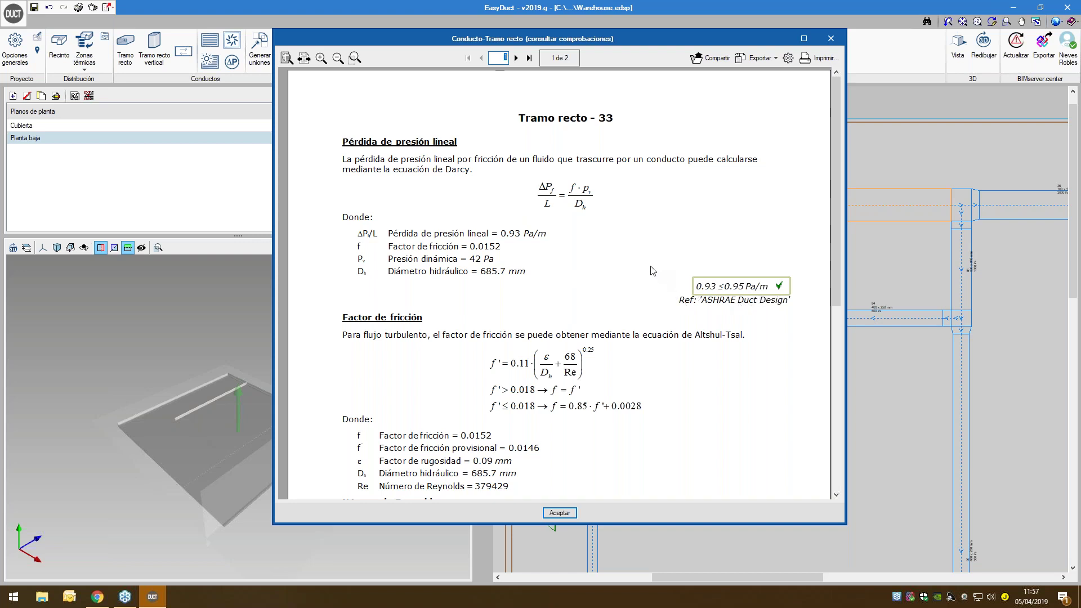
{"action": "scroll", "coordinate": [652, 270], "scroll_direction": "down", "scroll_amount": 1}
{"action": "scroll", "coordinate": [652, 270], "scroll_direction": "up", "scroll_amount": 1}
{"action": "left_click", "coordinate": [831, 38]}
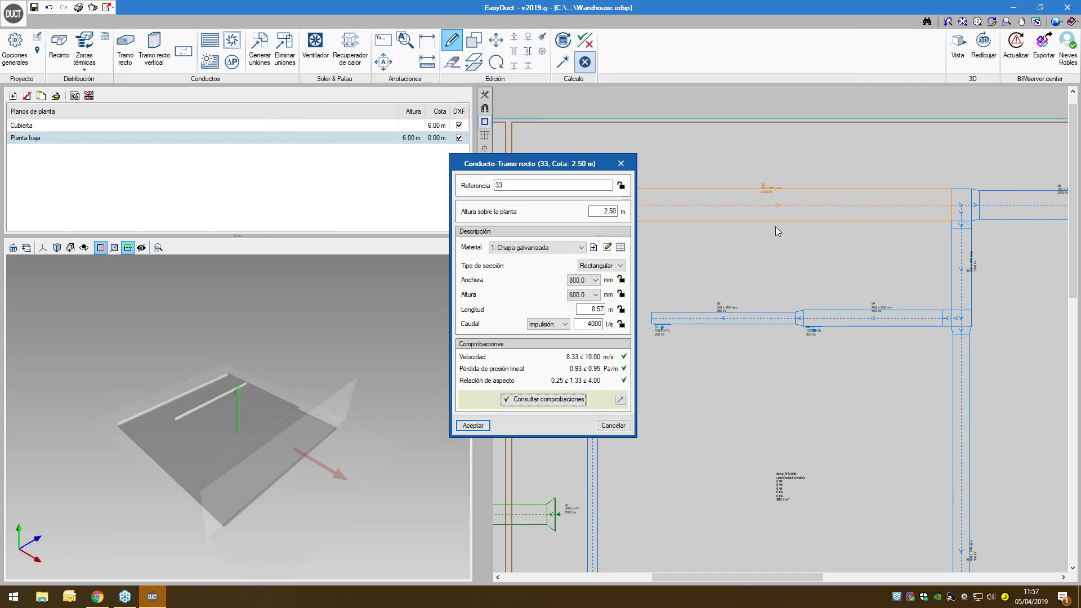
{"action": "left_click", "coordinate": [624, 165]}
- Select elbow 99 at the lower duct corner from the overlapping items
{"action": "middle_click_drag", "start_coordinate": [718, 281], "coordinate": [714, 196]}
{"action": "left_click", "coordinate": [587, 500]}
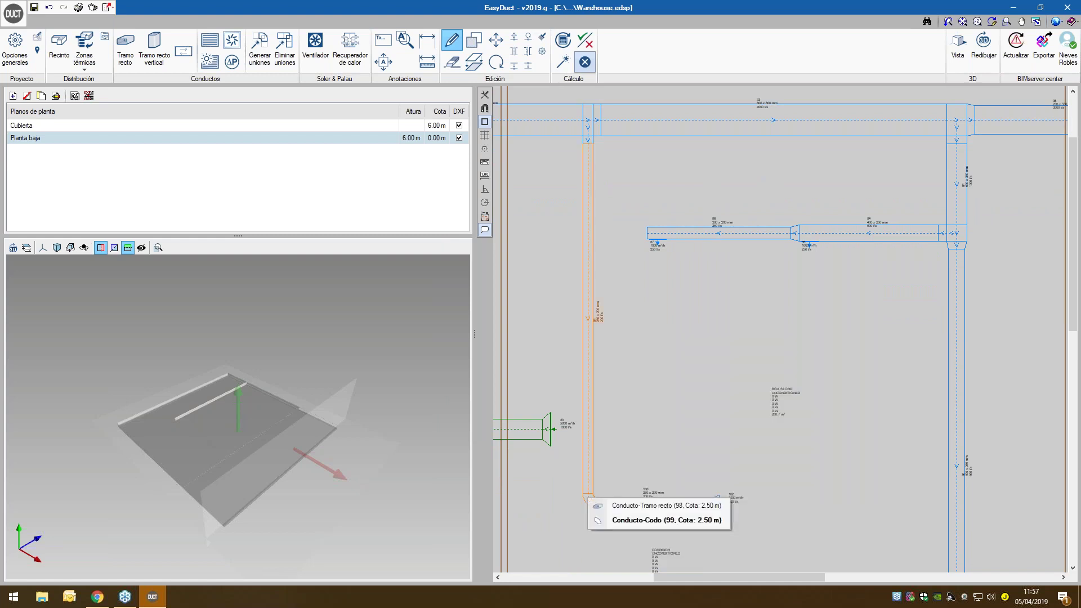
{"action": "left_click", "coordinate": [625, 519]}
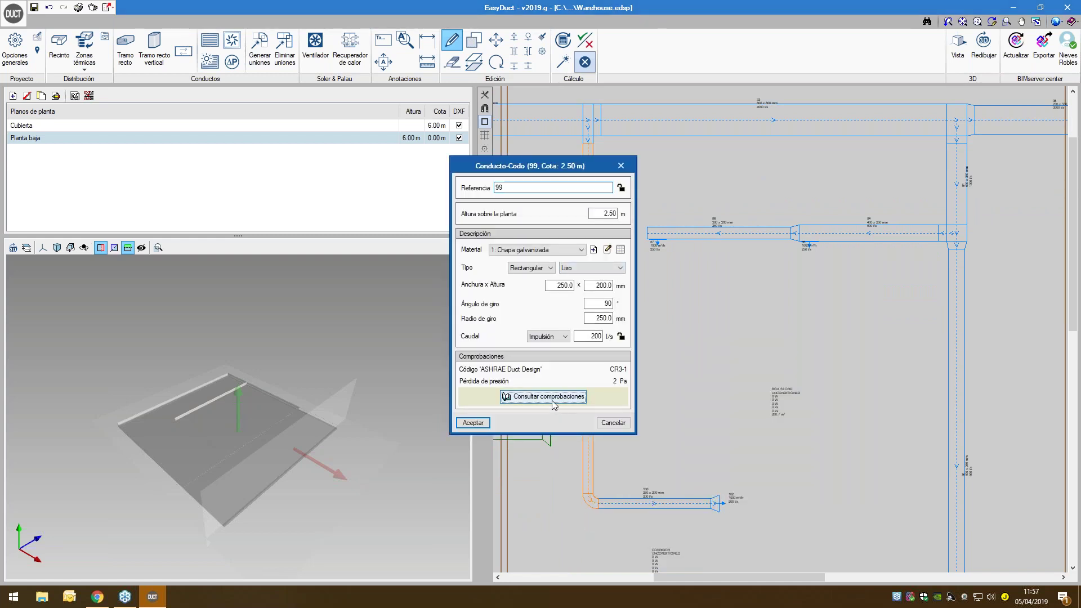
- View elbow 99's checks report showing ASHRAE fitting CR3-1 and a 2 Pa drop
{"action": "left_click", "coordinate": [546, 397]}
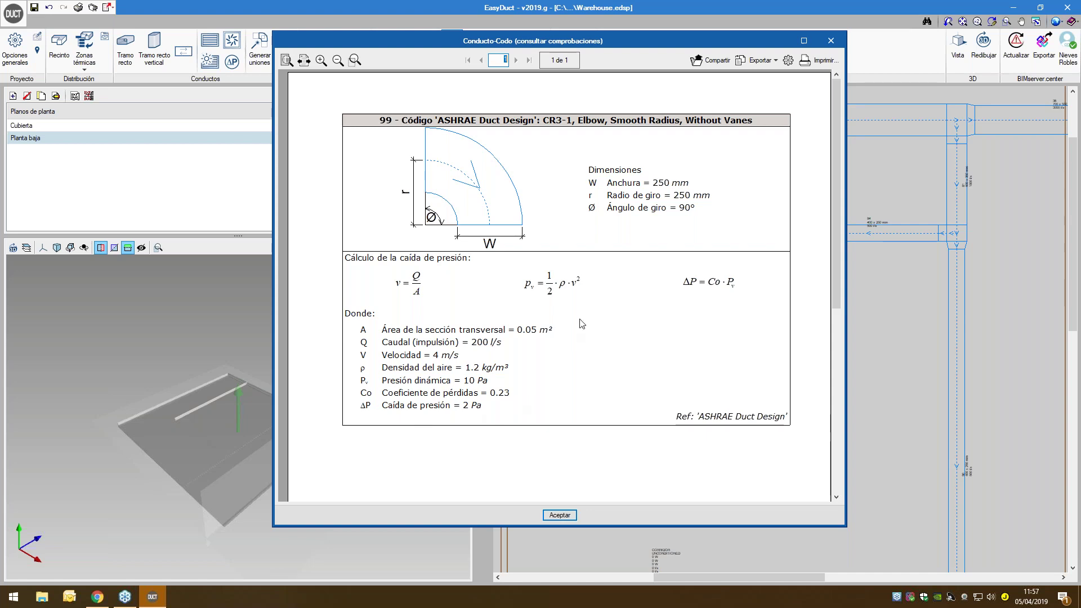
{"action": "left_click", "coordinate": [831, 40]}
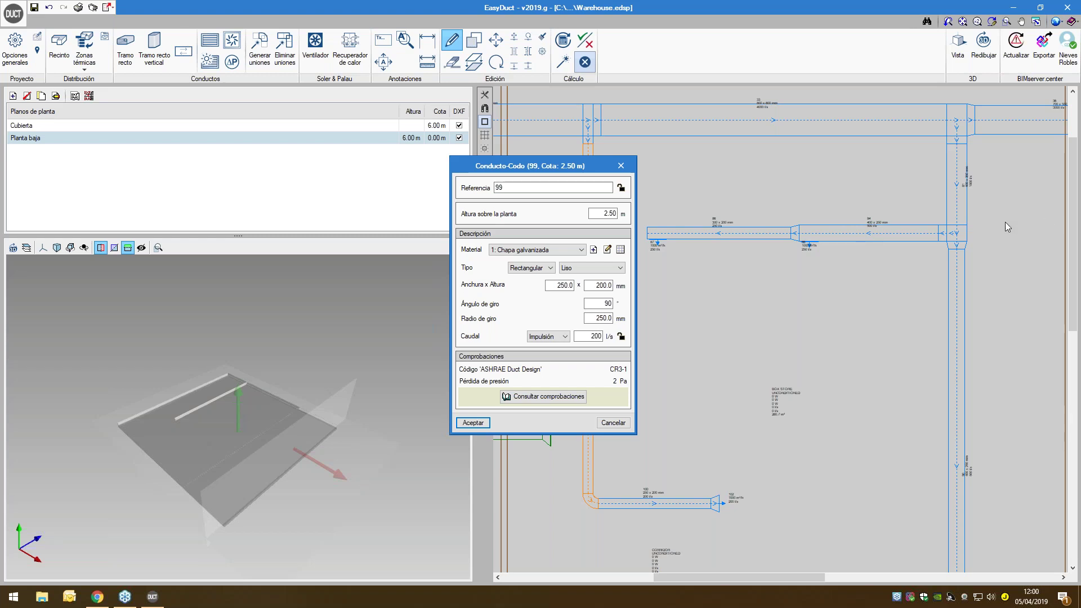
- Close elbow 99's Conducto-Codo properties dialog
{"action": "left_click", "coordinate": [621, 165]}
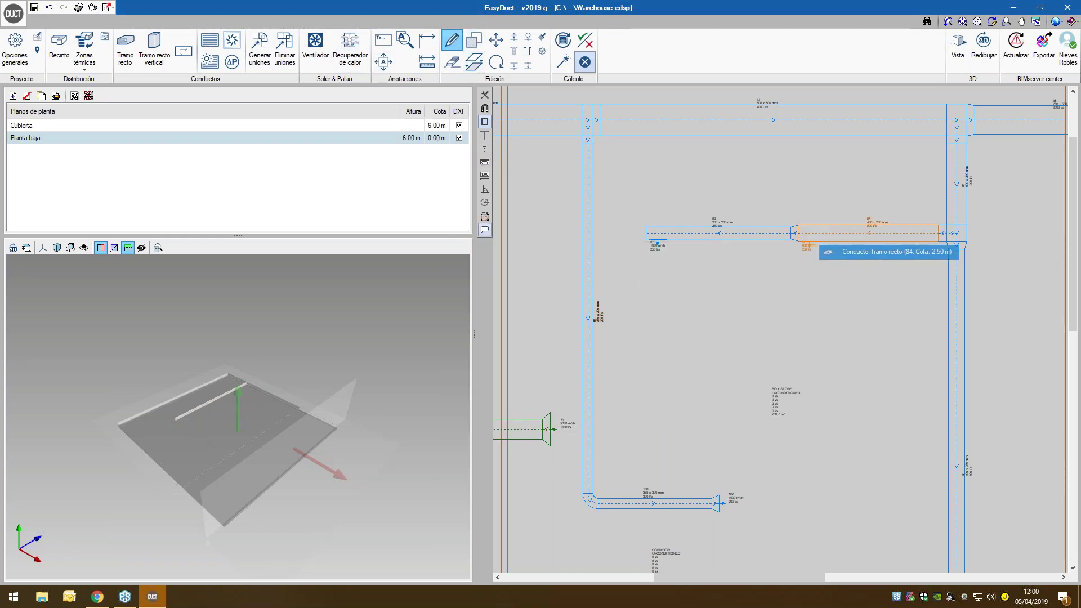
- Inspect duct 84's 400 × 250 mm section, toggle its width and height locks, and close without accepting
{"action": "left_click", "coordinate": [827, 253]}
{"action": "left_click", "coordinate": [621, 279]}
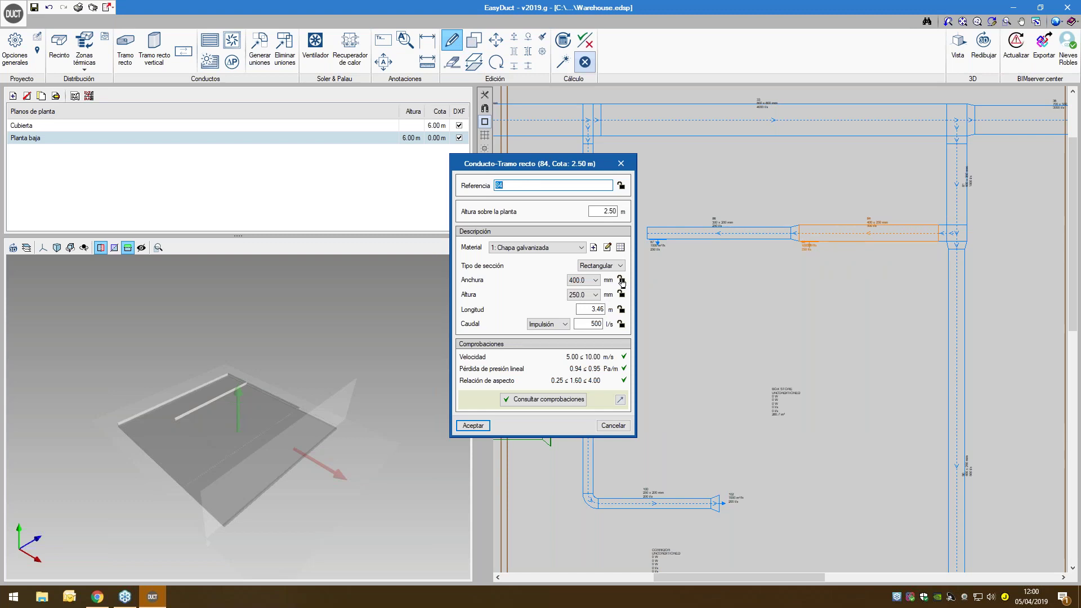
{"action": "left_click", "coordinate": [621, 293]}
{"action": "left_click", "coordinate": [621, 168]}
- Pan the plan and start a new straight duct run
{"action": "scroll", "coordinate": [584, 201], "scroll_direction": "down", "scroll_amount": 4}
{"action": "middle_click_drag", "start_coordinate": [662, 242], "coordinate": [638, 411]}
{"action": "left_click", "coordinate": [125, 50]}
- Draw a 200 × 200 mm straight duct above the network
{"action": "left_click", "coordinate": [602, 321]}
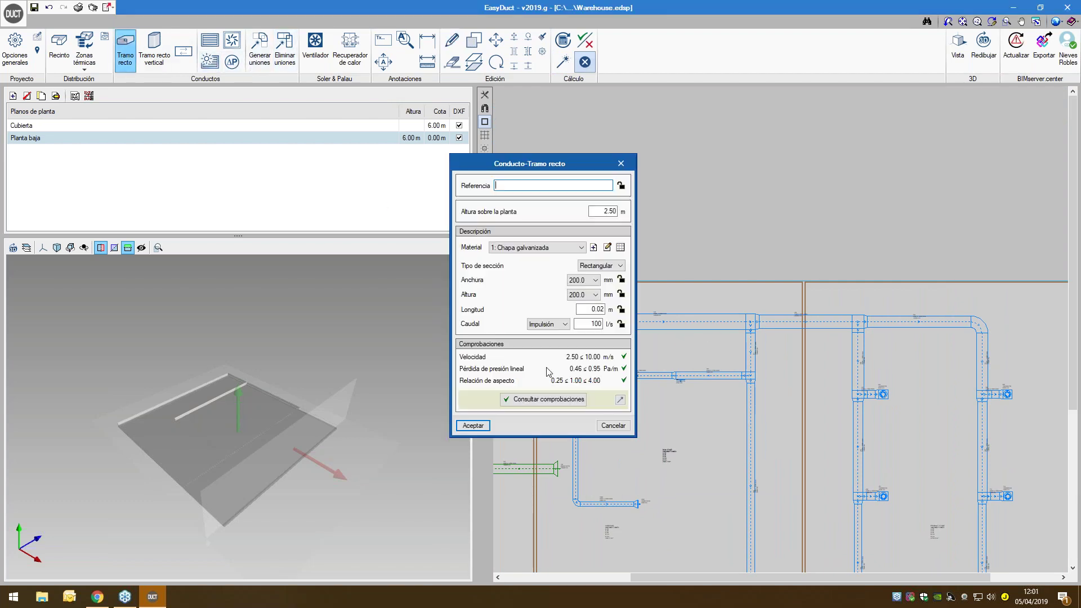
{"action": "left_click", "coordinate": [473, 425]}
{"action": "left_click", "coordinate": [566, 230]}
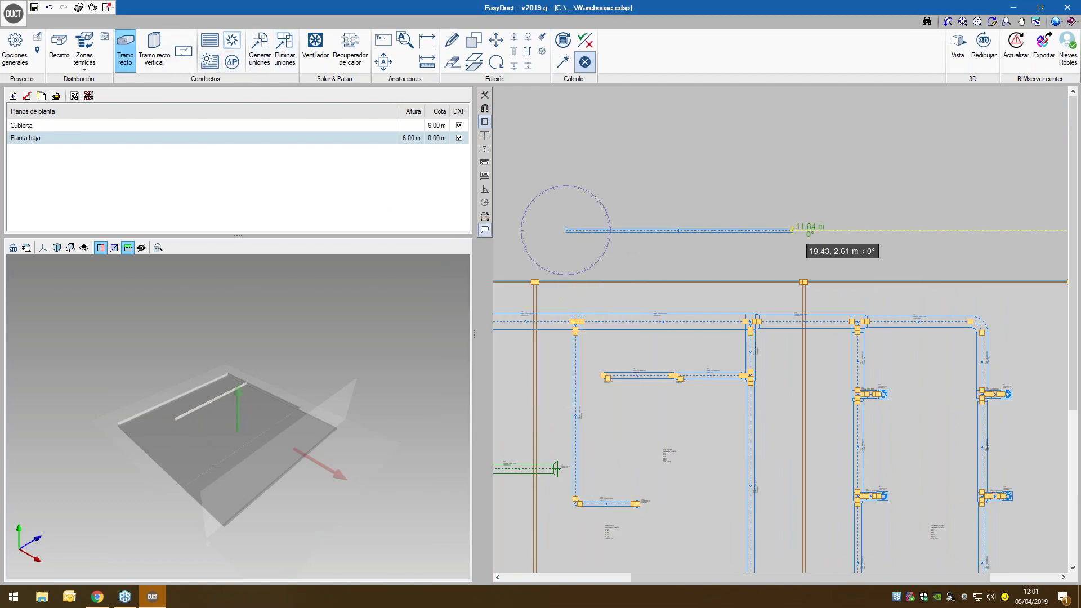
{"action": "left_click", "coordinate": [779, 231]}
- Fit a 200 l/s supply grille at the new duct's right end
{"action": "left_click", "coordinate": [210, 40]}
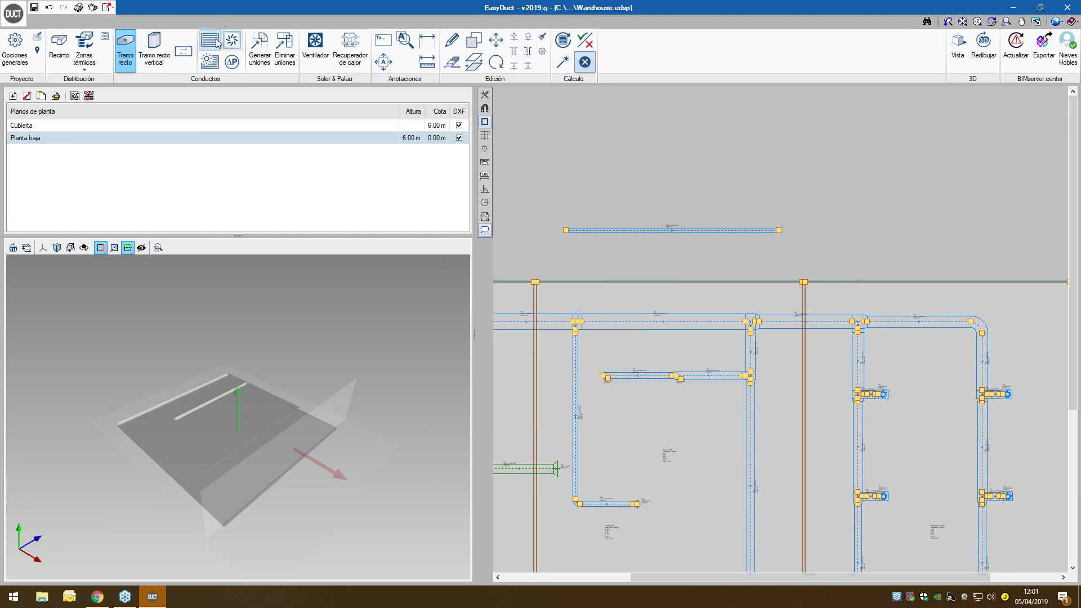
{"action": "left_click", "coordinate": [473, 378]}
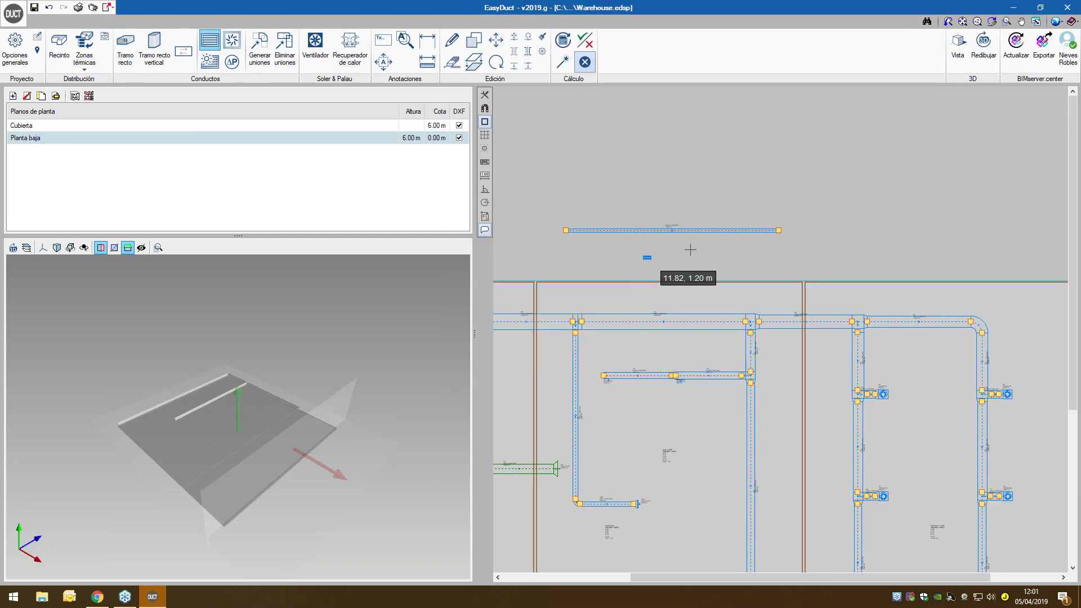
{"action": "left_click", "coordinate": [777, 230]}
{"action": "scroll", "coordinate": [772, 239], "scroll_direction": "up", "scroll_amount": 4}
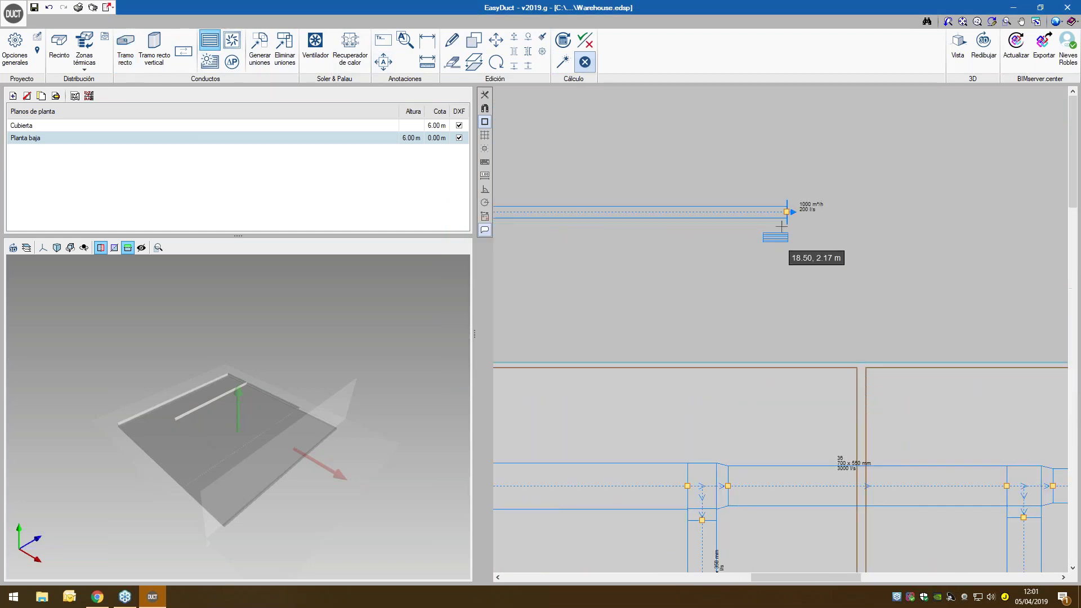
{"action": "middle_click_drag", "start_coordinate": [625, 171], "coordinate": [769, 238]}
{"action": "scroll", "coordinate": [670, 187], "scroll_direction": "down", "scroll_amount": 4}
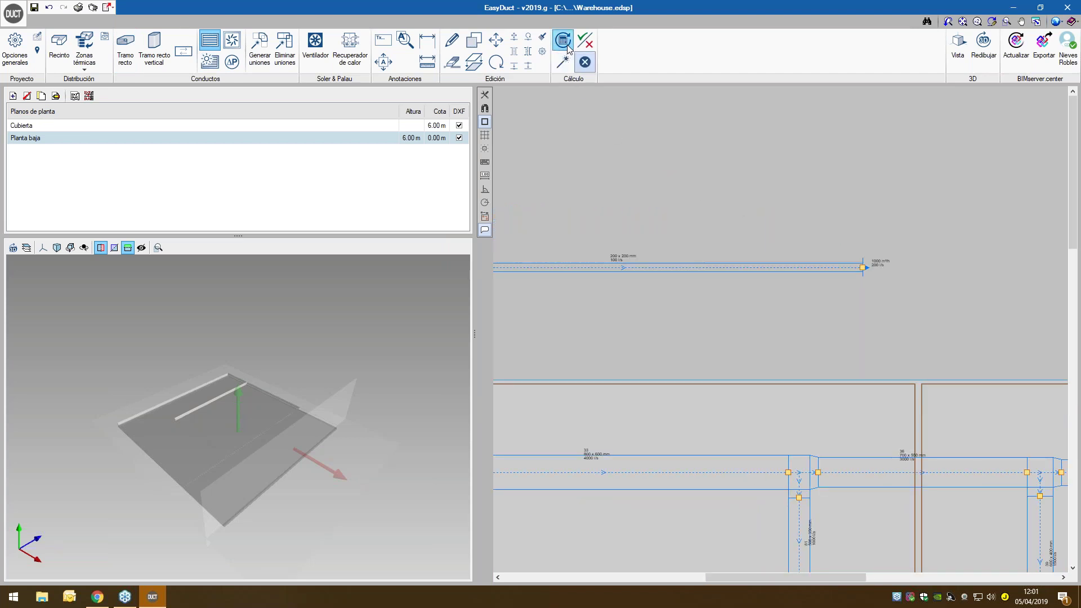
- Set the new duct's width to 100 mm and update results, failing its 0.95 Pa/m loss check
{"action": "left_click", "coordinate": [451, 44]}
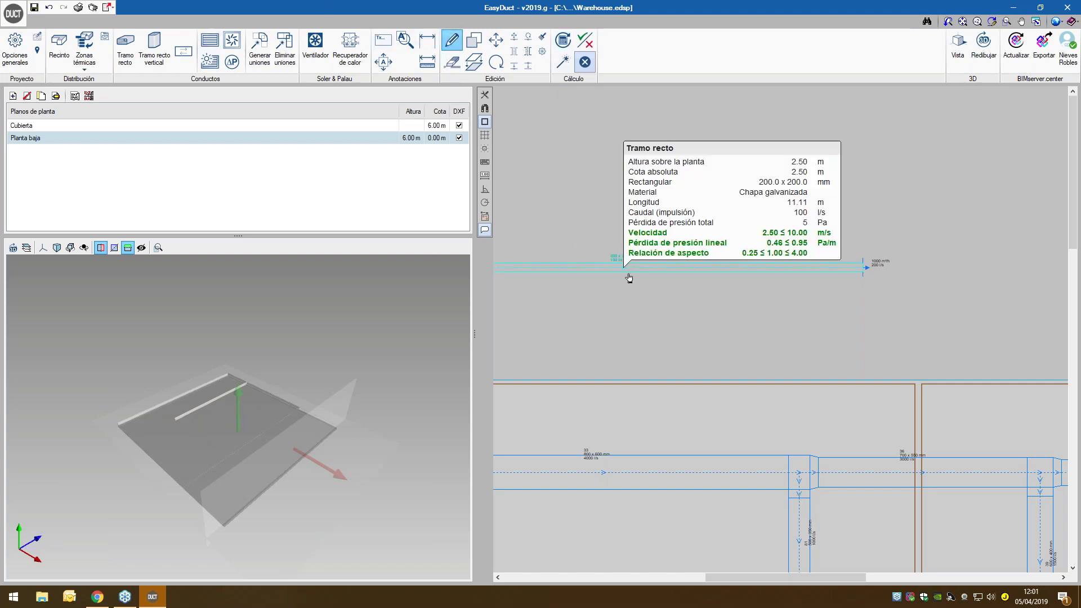
{"action": "left_click", "coordinate": [629, 269]}
{"action": "left_click", "coordinate": [583, 282]}
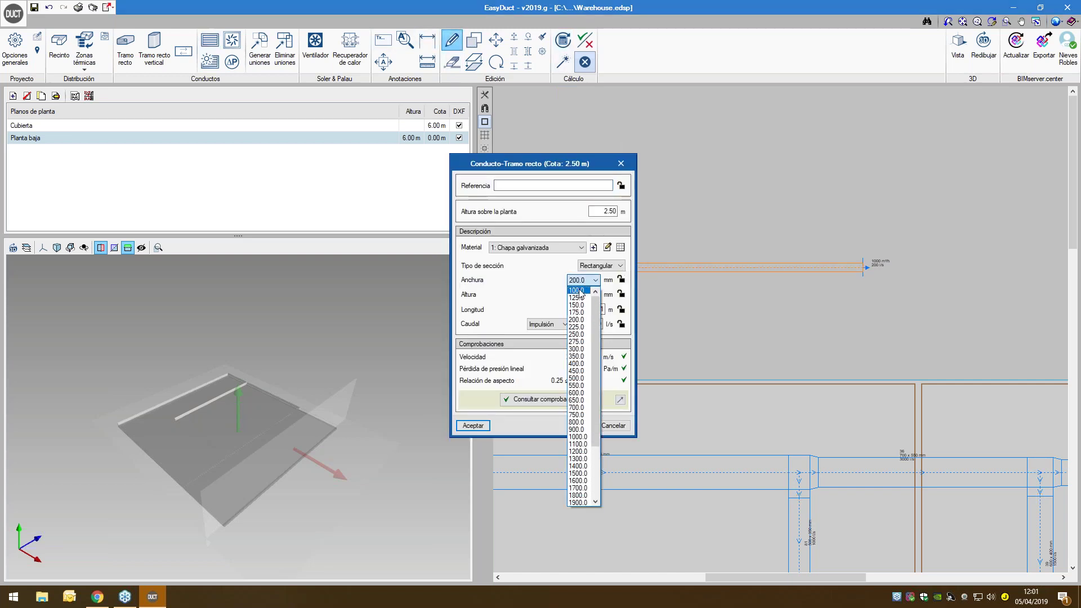
{"action": "left_click", "coordinate": [578, 291]}
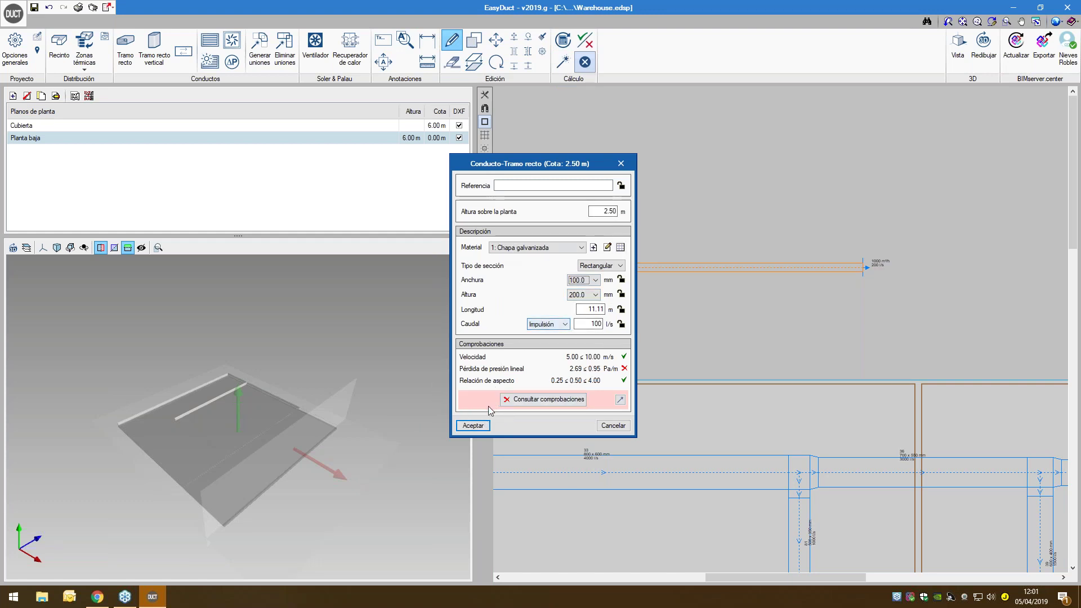
{"action": "left_click", "coordinate": [473, 426]}
{"action": "mouse_move", "coordinate": [666, 270]}
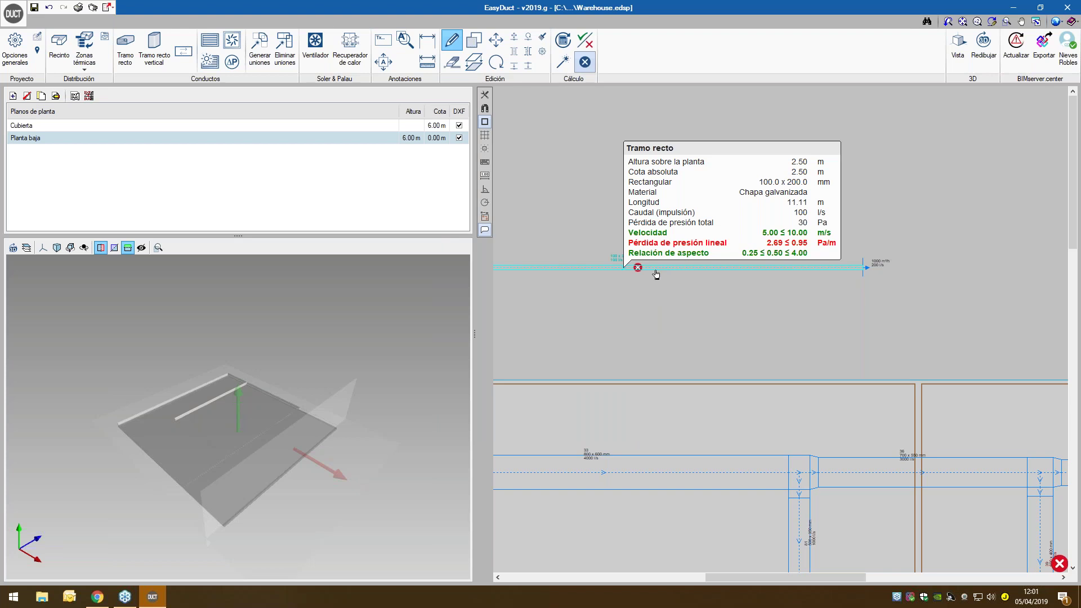
{"action": "left_click", "coordinate": [546, 49]}
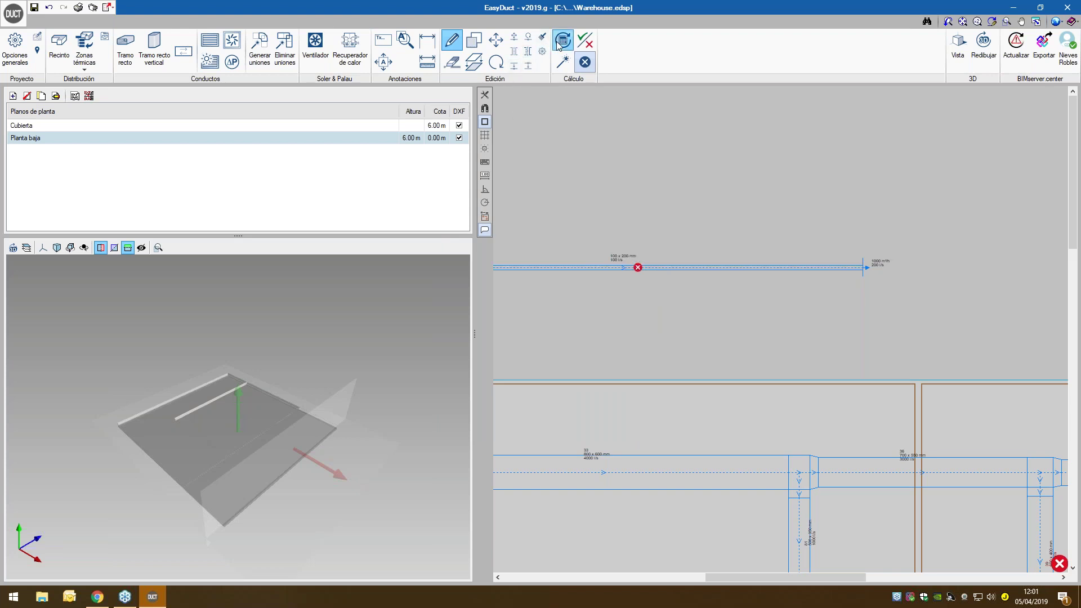
{"action": "mouse_move", "coordinate": [616, 263]}
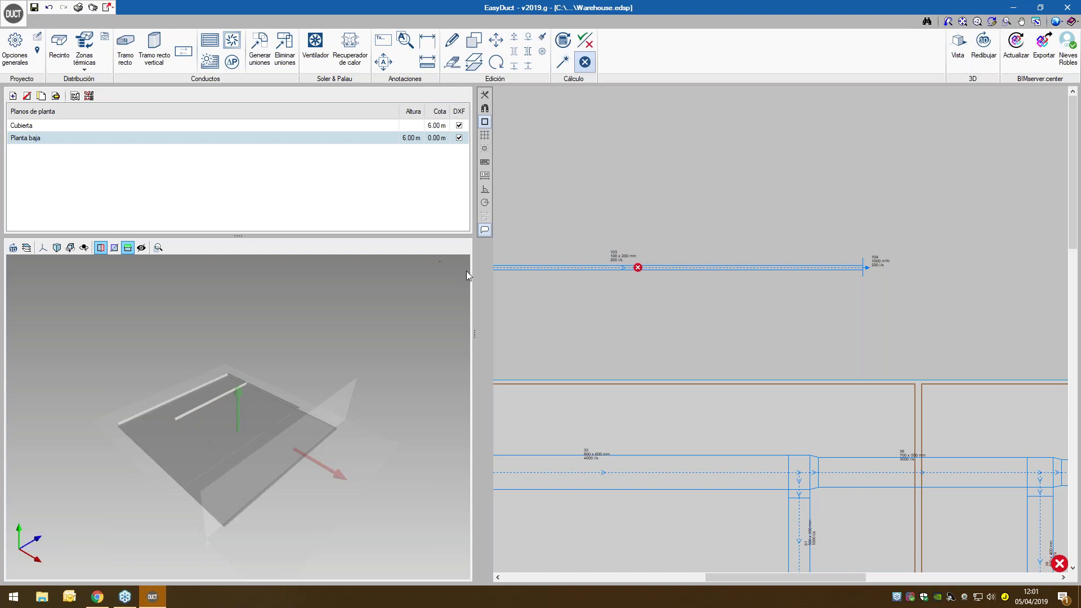
- Run automatic duct sizing so duct 103 becomes 250 × 200 mm and passes its checks
{"action": "left_click", "coordinate": [563, 63]}
{"action": "mouse_move", "coordinate": [602, 272]}
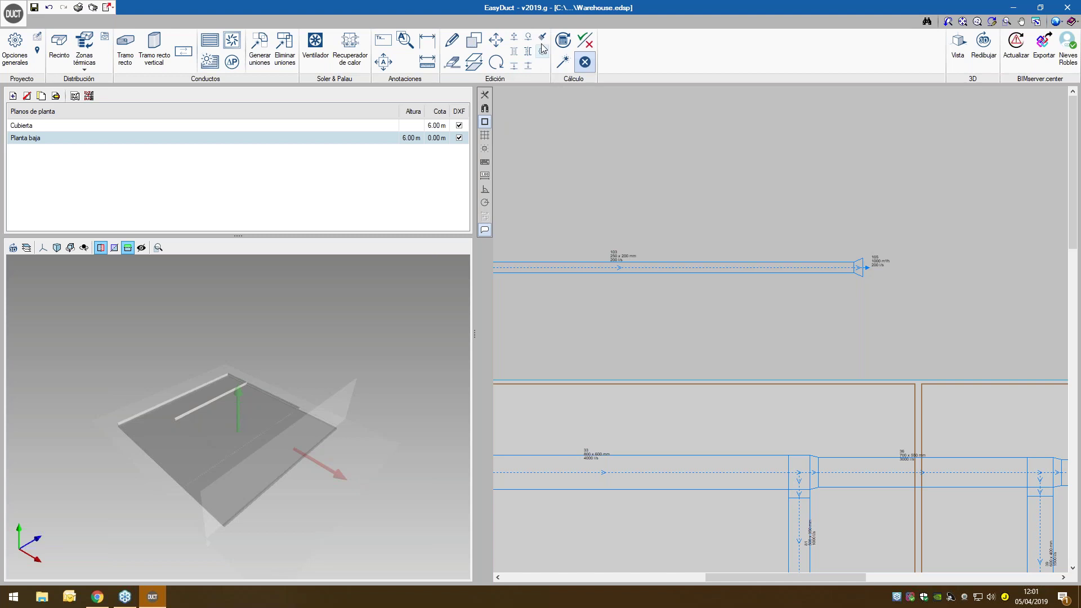
- Lock duct 103's width and height and set it to 100 × 200 mm
{"action": "left_click", "coordinate": [453, 41]}
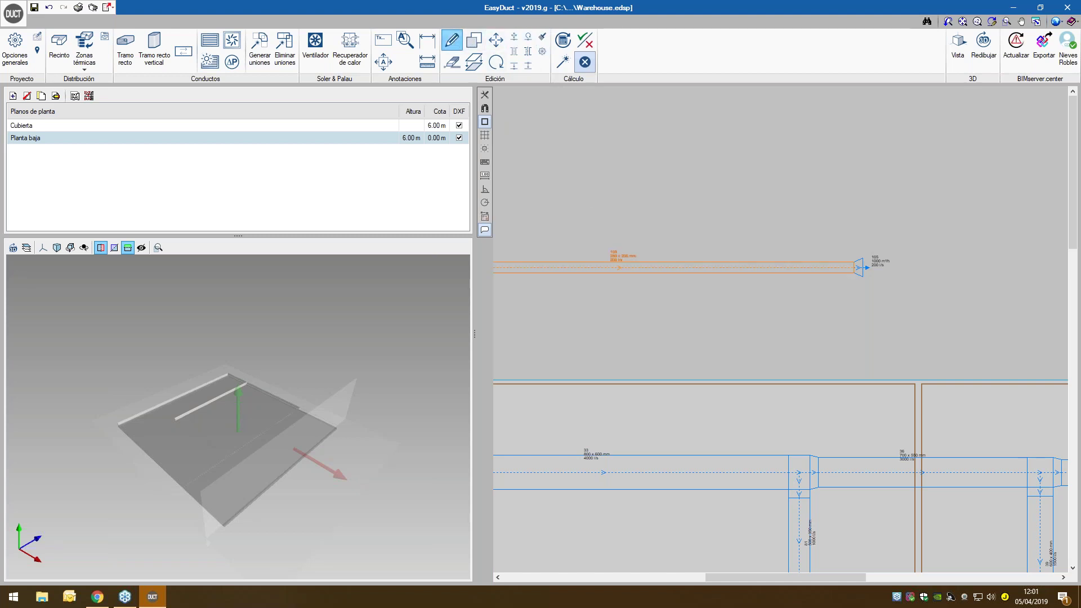
{"action": "left_click", "coordinate": [620, 267]}
{"action": "left_click", "coordinate": [622, 279]}
{"action": "left_click", "coordinate": [621, 294]}
{"action": "left_click", "coordinate": [585, 280]}
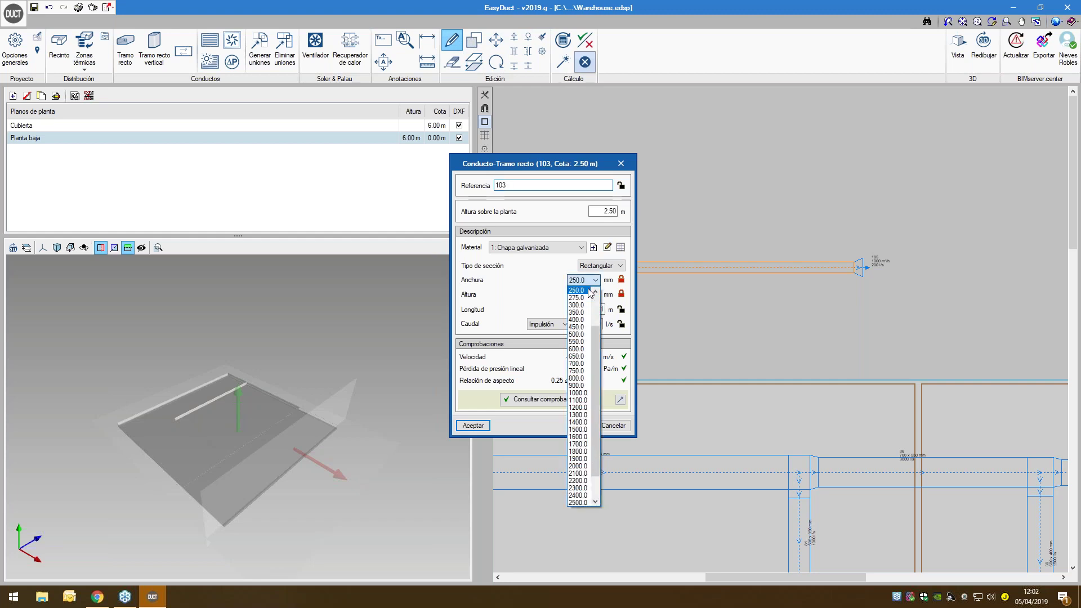
{"action": "left_click", "coordinate": [587, 297]}
{"action": "left_click", "coordinate": [587, 281]}
{"action": "scroll", "coordinate": [586, 293], "scroll_direction": "up", "scroll_amount": 3}
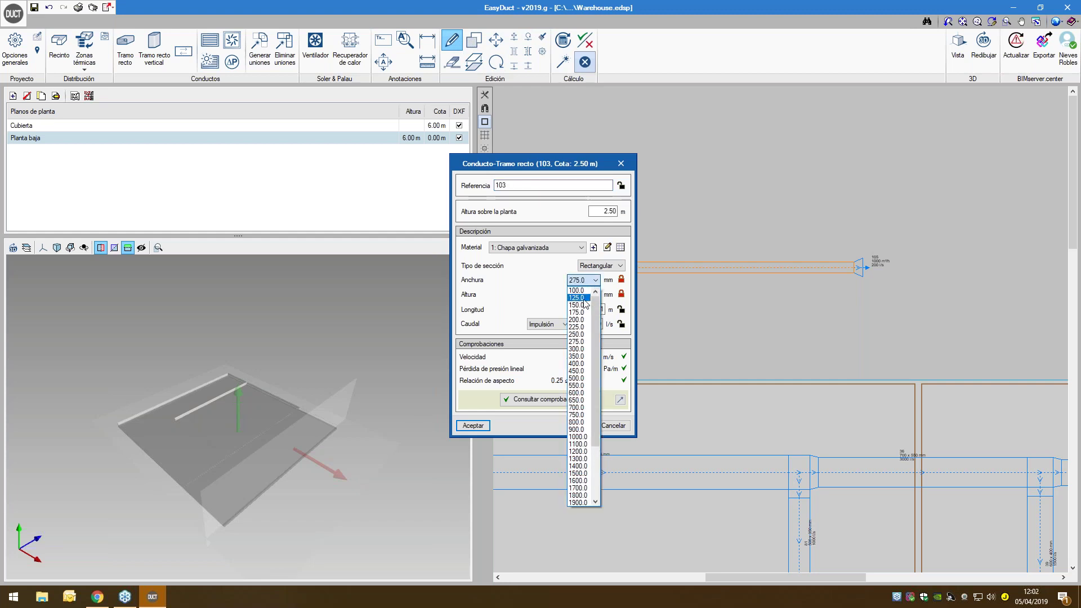
{"action": "left_click", "coordinate": [582, 290]}
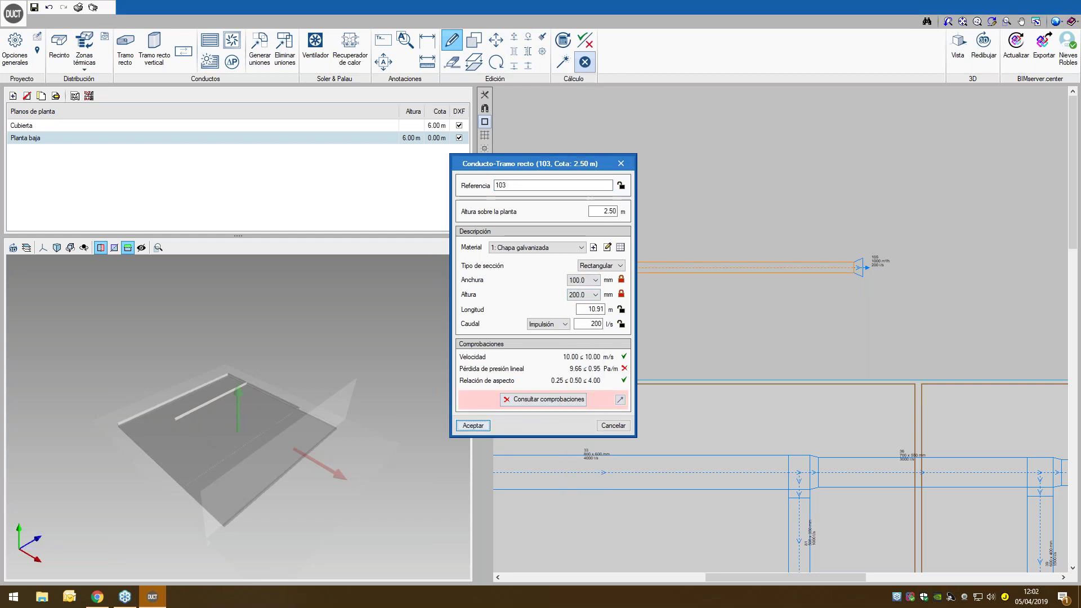
{"action": "left_click", "coordinate": [474, 426]}
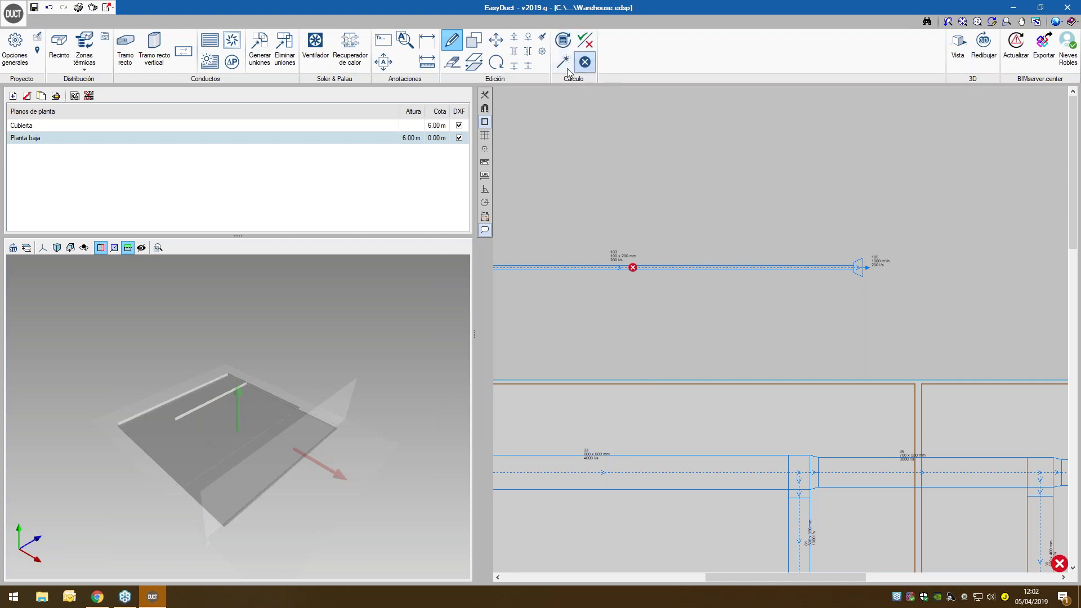
- Run the duct sizing and review duct 103's properties without changes
{"action": "left_click", "coordinate": [565, 65]}
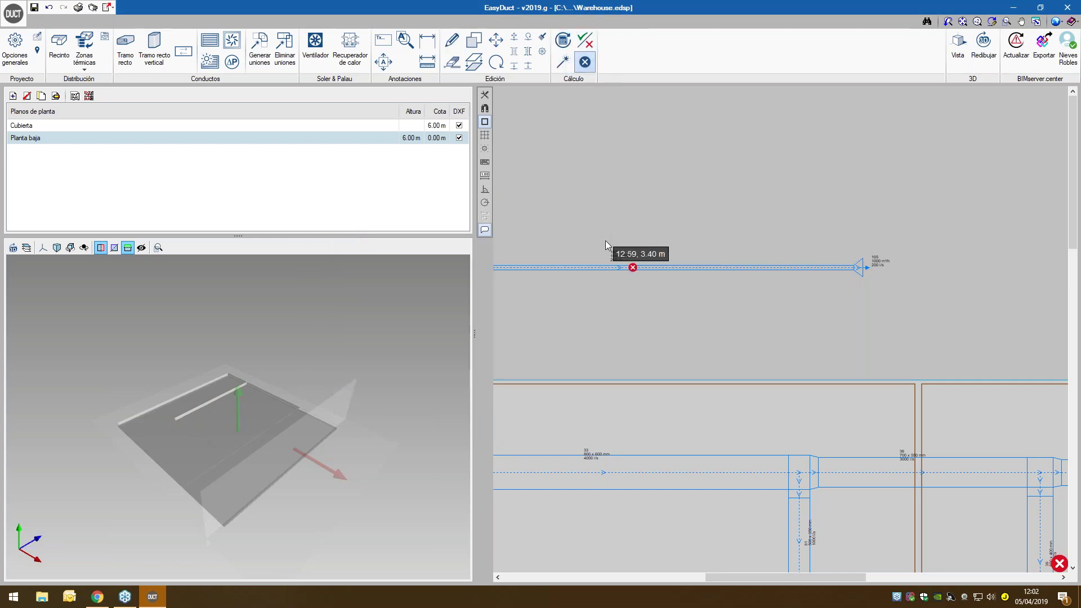
{"action": "left_click", "coordinate": [633, 268]}
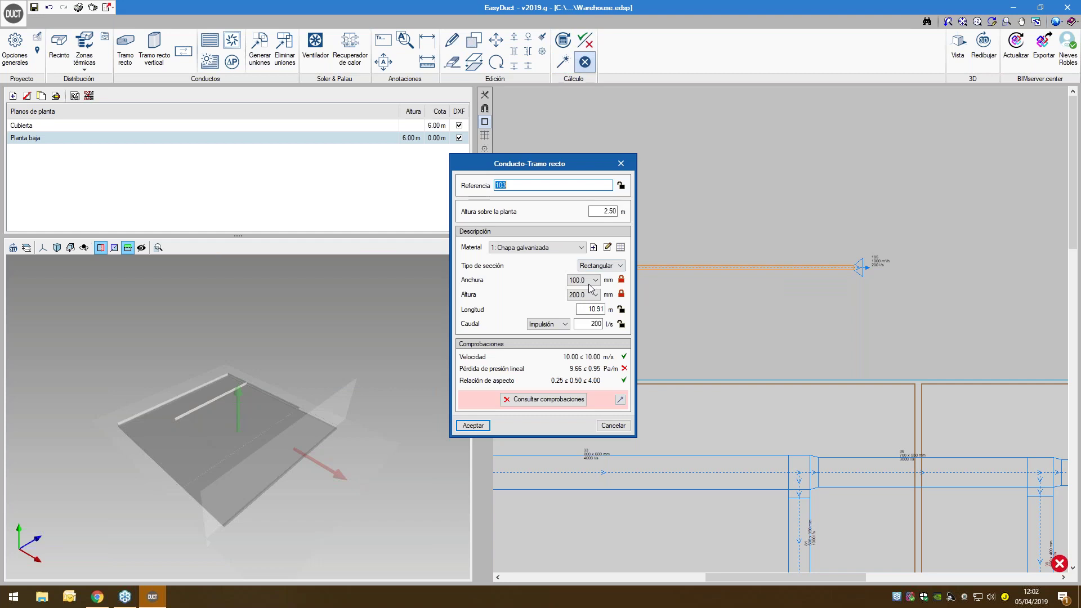
{"action": "left_click", "coordinate": [621, 163]}
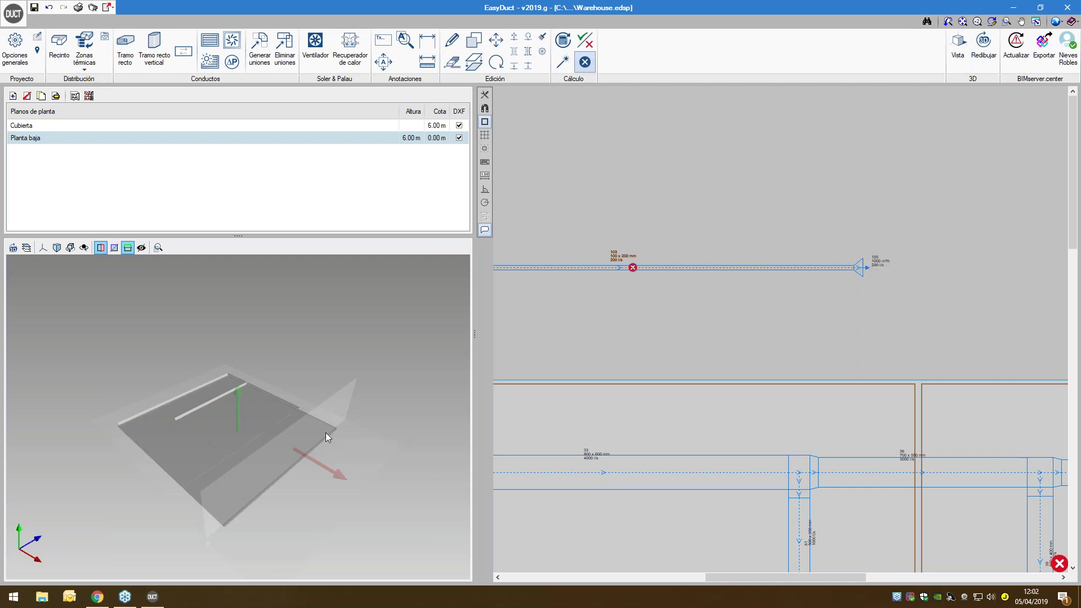
- Show the full duct network and the roof in the 3D view and redraw it
{"action": "left_click", "coordinate": [13, 247]}
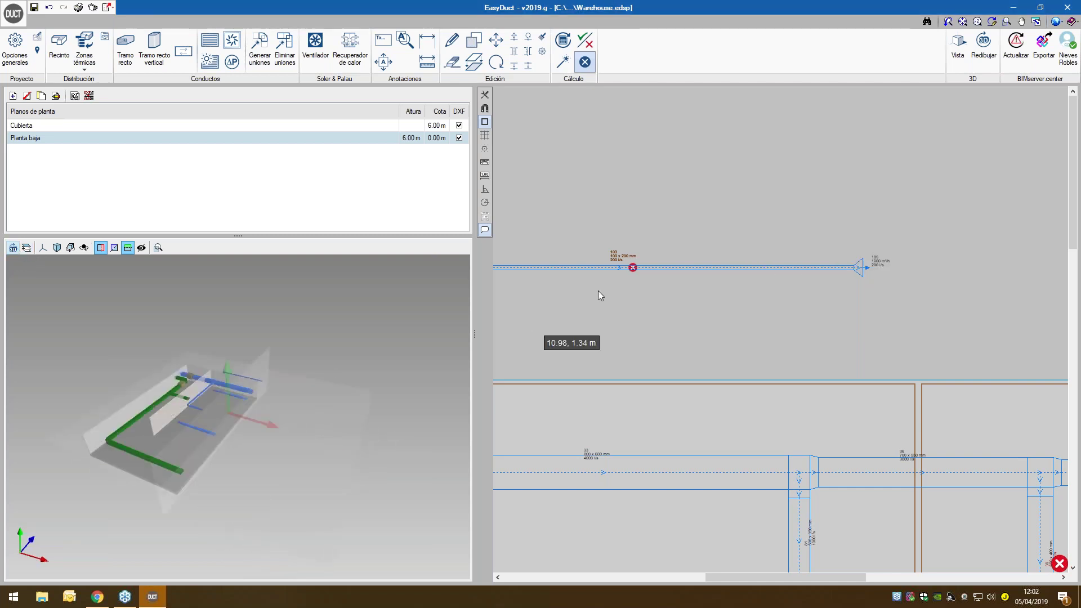
{"action": "left_click", "coordinate": [127, 248]}
{"action": "left_click", "coordinate": [984, 50]}
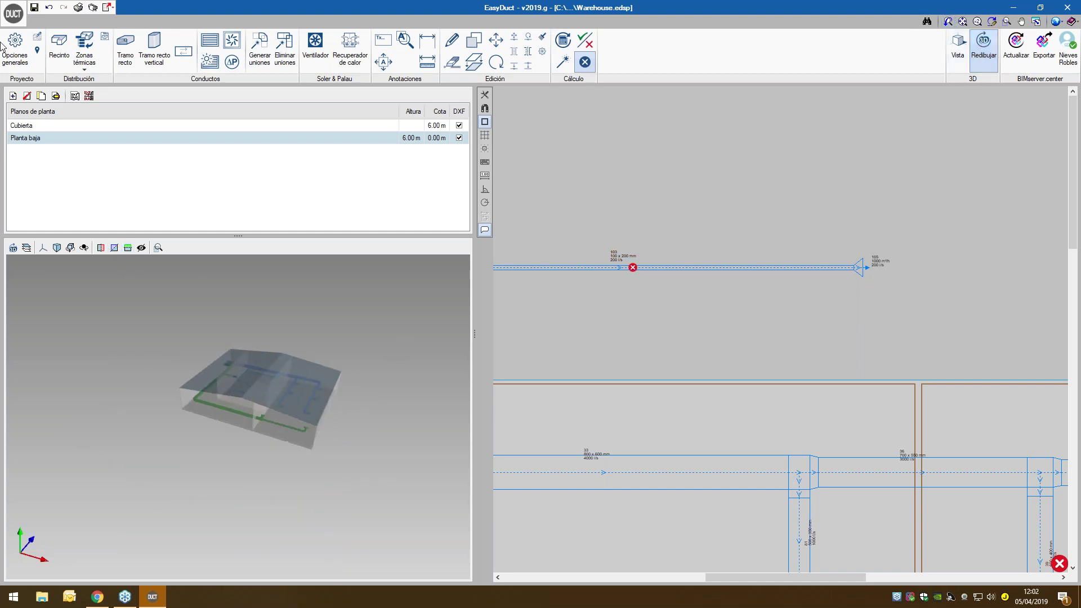
- Draw the first straight duct segment, about 4.24 m long, below the building
{"action": "left_click", "coordinate": [125, 49]}
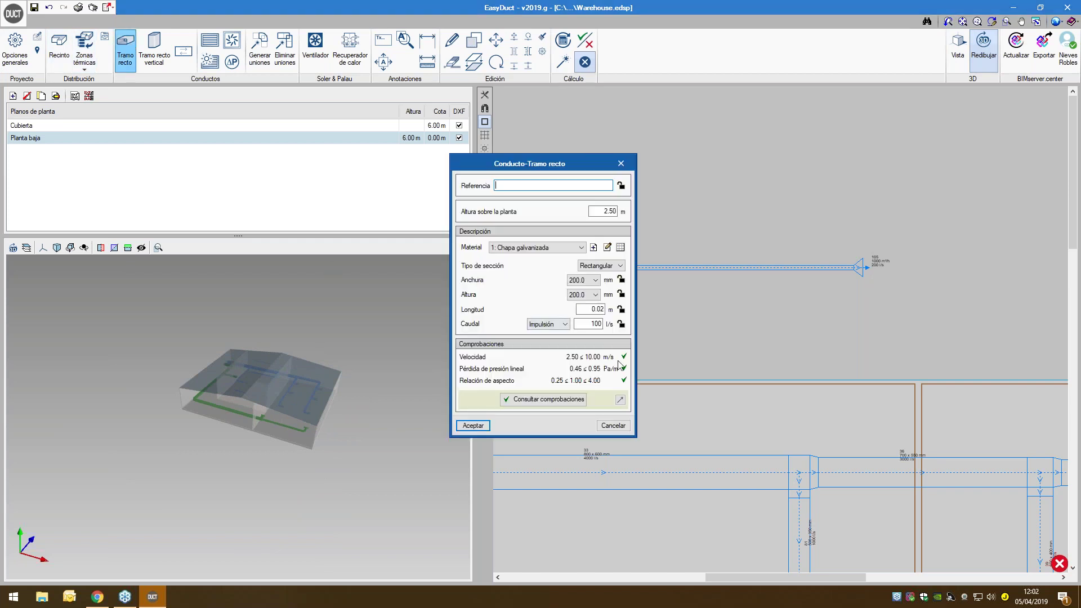
{"action": "left_click", "coordinate": [473, 426]}
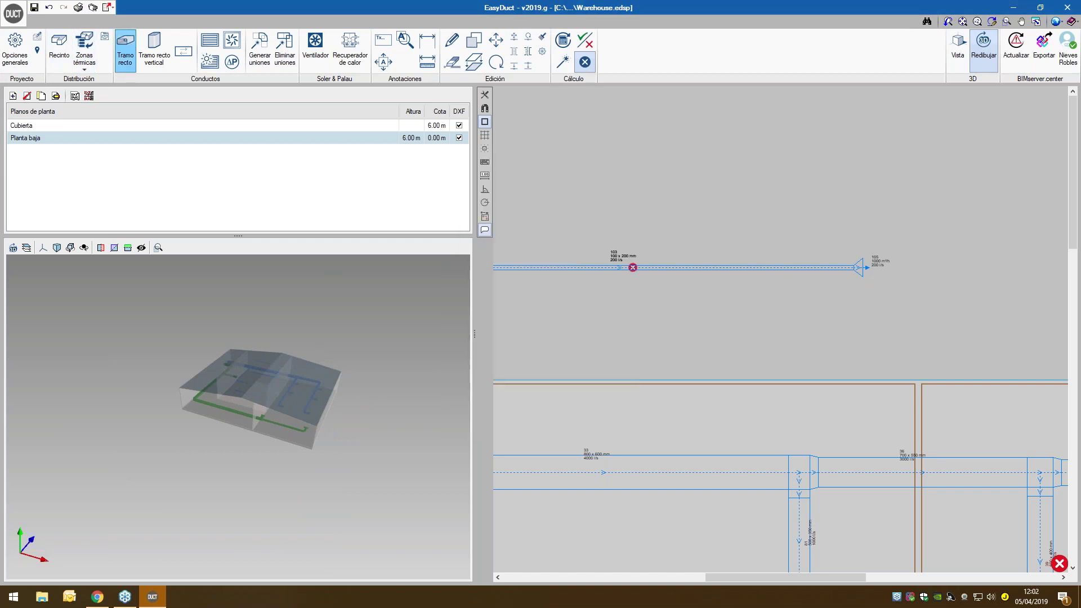
{"action": "scroll", "coordinate": [586, 299], "scroll_direction": "down", "scroll_amount": 3}
{"action": "middle_click_drag", "start_coordinate": [675, 376], "coordinate": [671, 206]}
{"action": "scroll", "coordinate": [674, 236], "scroll_direction": "down", "scroll_amount": 4}
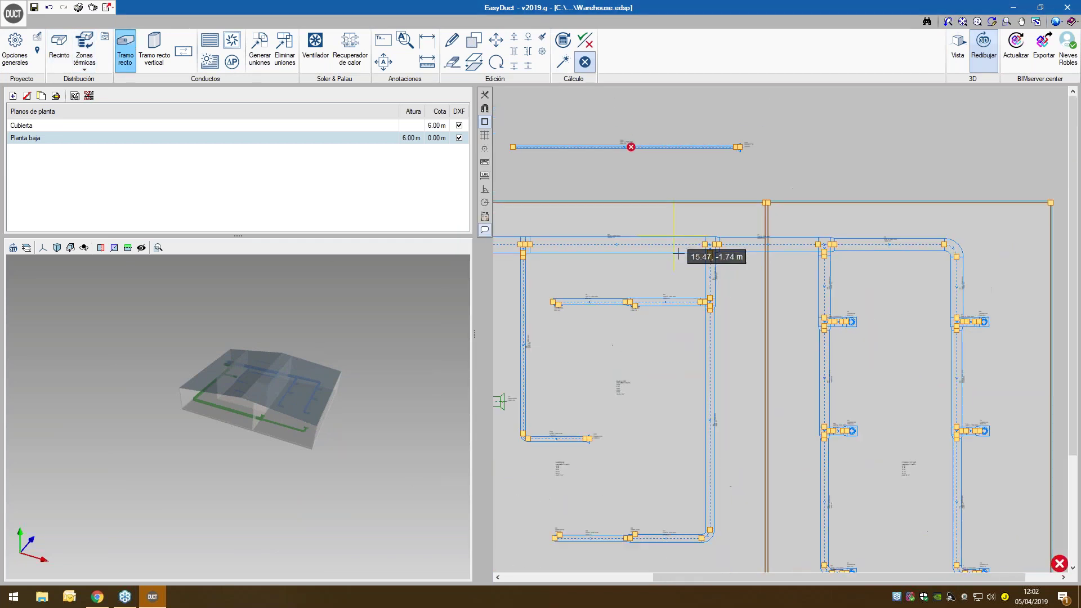
{"action": "scroll", "coordinate": [676, 251], "scroll_direction": "down", "scroll_amount": 4}
{"action": "scroll", "coordinate": [681, 389], "scroll_direction": "down", "scroll_amount": 2}
{"action": "middle_click_drag", "start_coordinate": [681, 438], "coordinate": [678, 247]}
{"action": "scroll", "coordinate": [658, 331], "scroll_direction": "up", "scroll_amount": 4}
{"action": "left_click", "coordinate": [628, 294]}
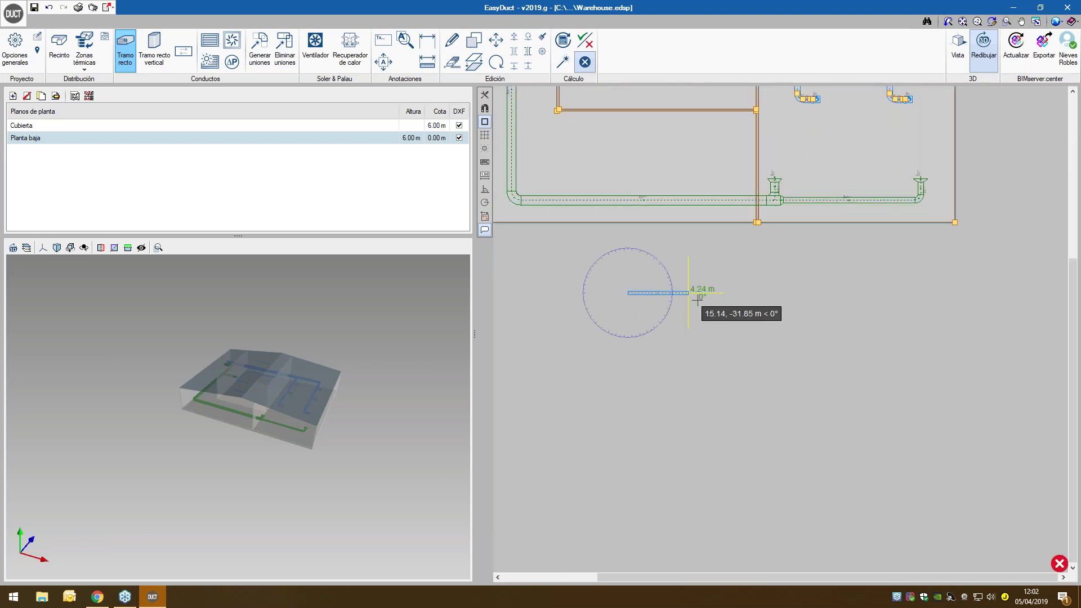
{"action": "left_click", "coordinate": [717, 293]}
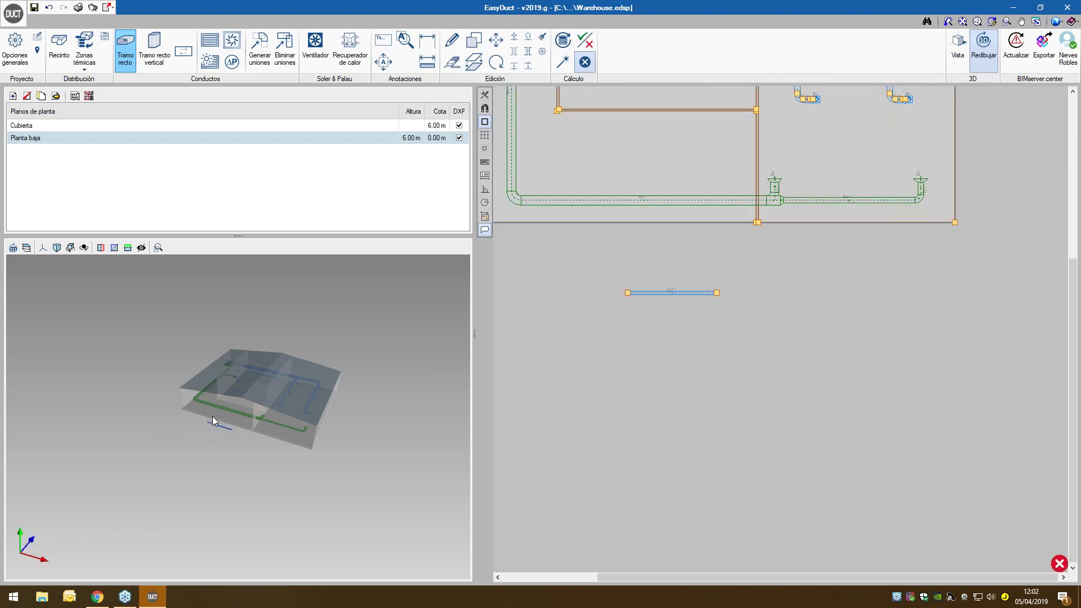
- Set the next segment's height above the floor to 3 m and view it in 3D
{"action": "scroll", "coordinate": [212, 418], "scroll_direction": "up", "scroll_amount": 4}
{"action": "left_click_drag", "start_coordinate": [237, 445], "coordinate": [252, 429]}
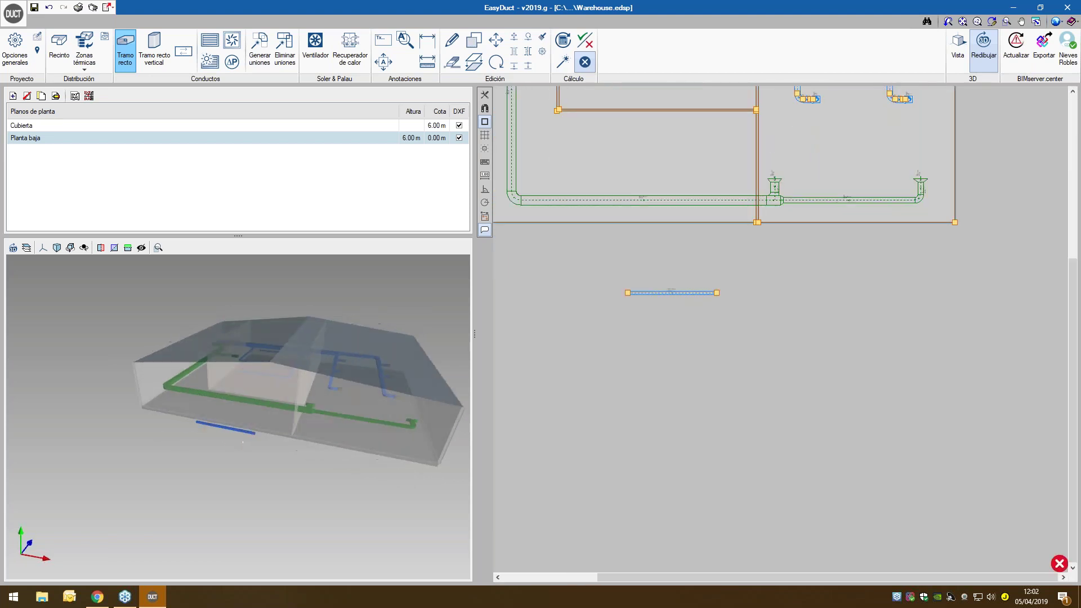
{"action": "left_click", "coordinate": [130, 51]}
{"action": "double_click", "coordinate": [602, 210]}
{"action": "type", "text": "3"}
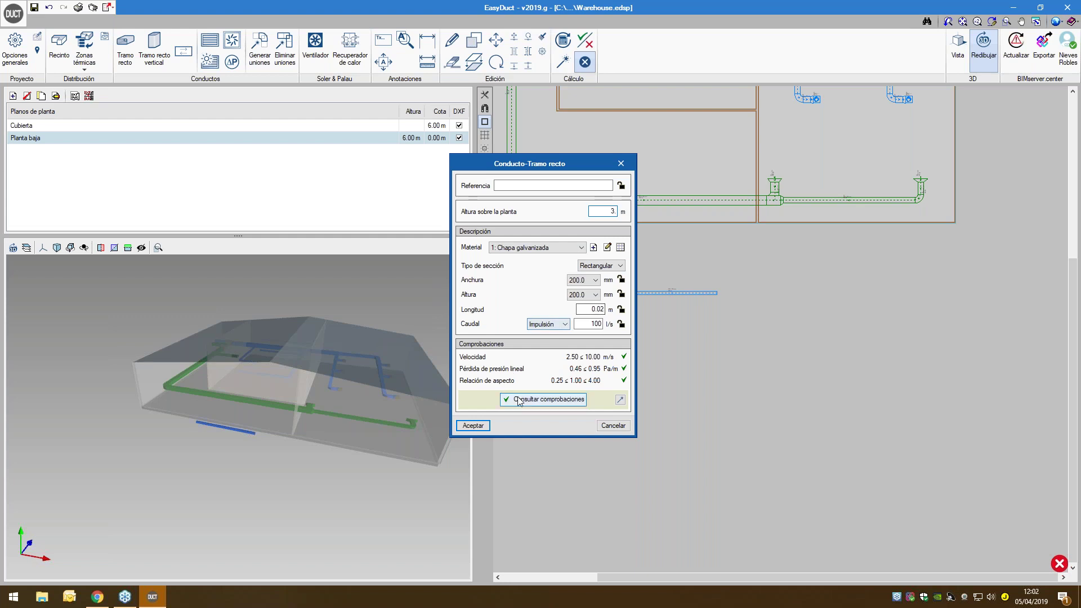
{"action": "left_click", "coordinate": [473, 425]}
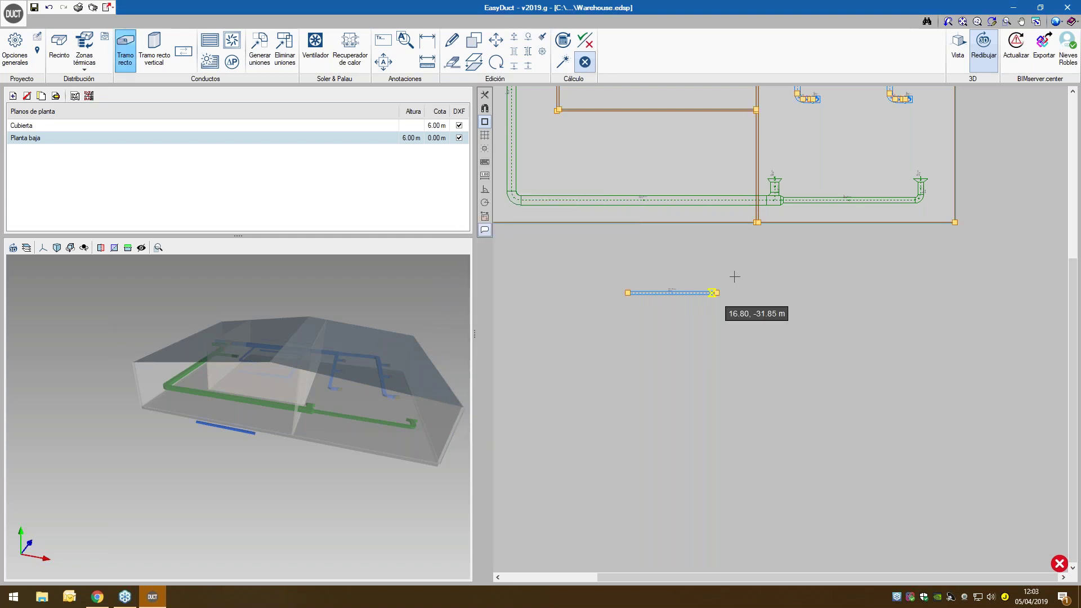
{"action": "scroll", "coordinate": [717, 300], "scroll_direction": "up", "scroll_amount": 2}
{"action": "scroll", "coordinate": [717, 299], "scroll_direction": "up", "scroll_amount": 1}
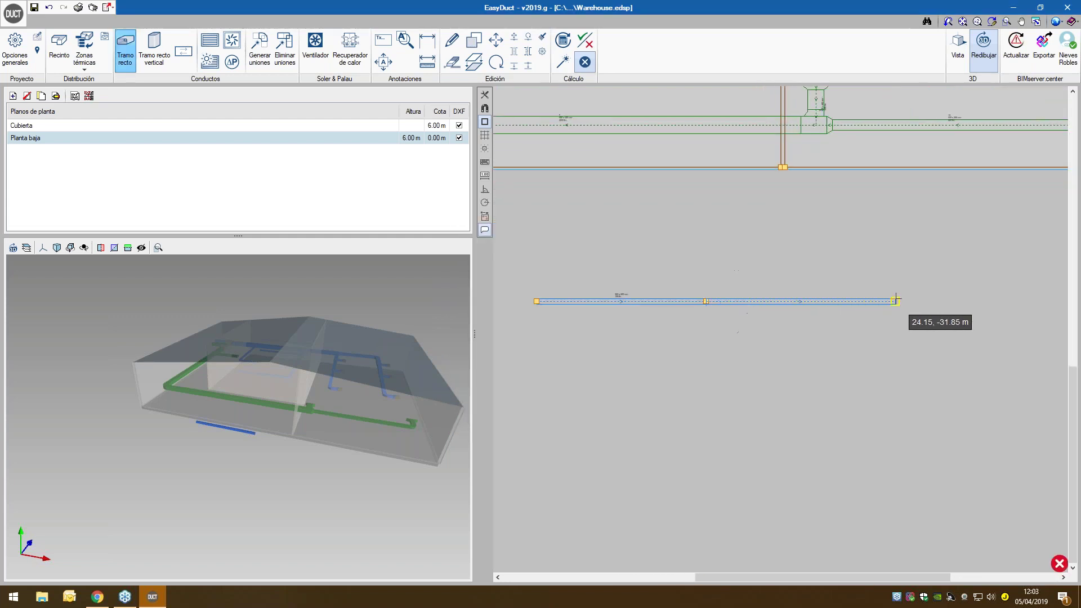
{"action": "left_click_drag", "start_coordinate": [299, 438], "coordinate": [304, 401]}
{"action": "scroll", "coordinate": [285, 377], "scroll_direction": "up", "scroll_amount": 4}
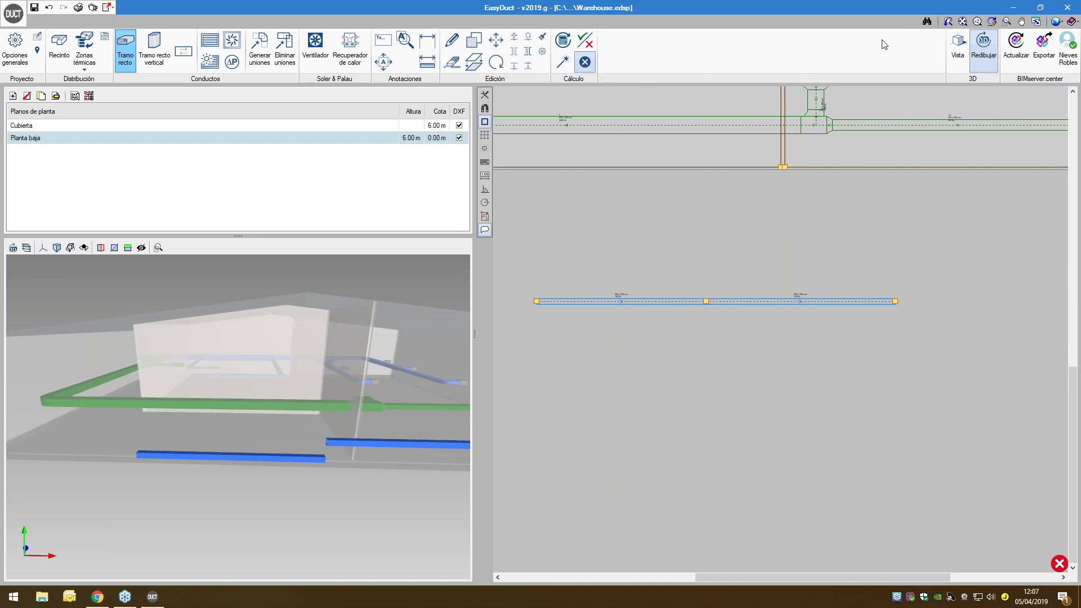
- In the Units settings' general quantities, review the air flow units and keep pressure in Pa
{"action": "left_click", "coordinate": [1059, 22]}
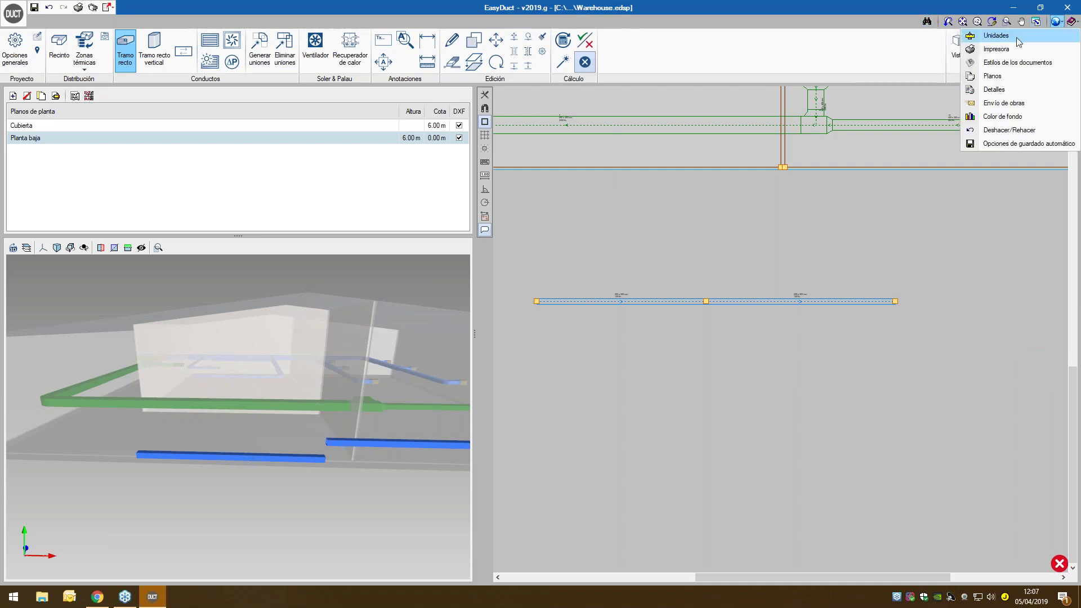
{"action": "left_click", "coordinate": [1008, 36]}
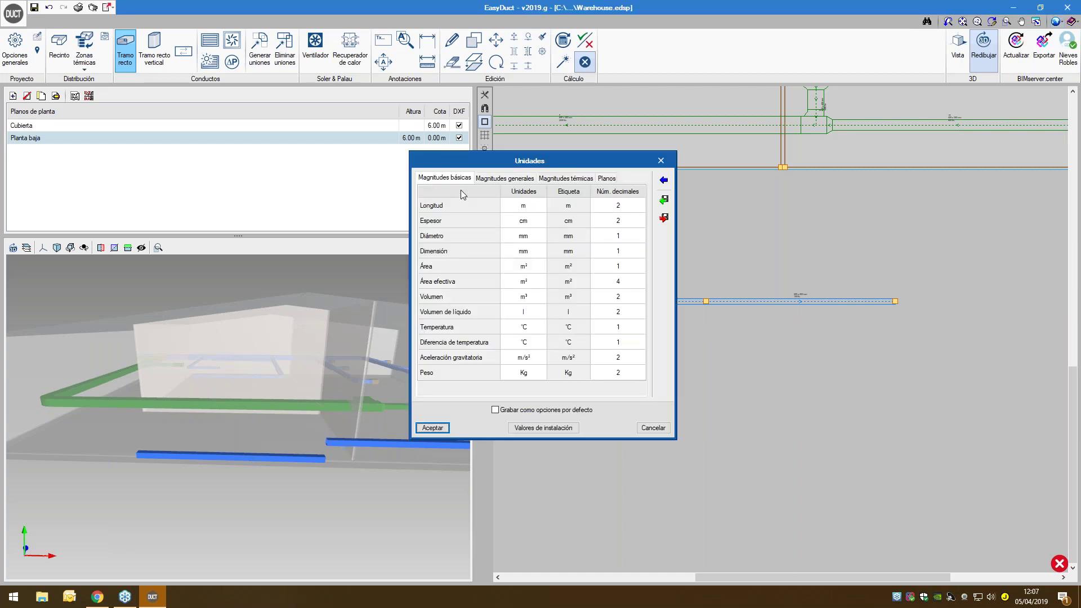
{"action": "left_click", "coordinate": [493, 179]}
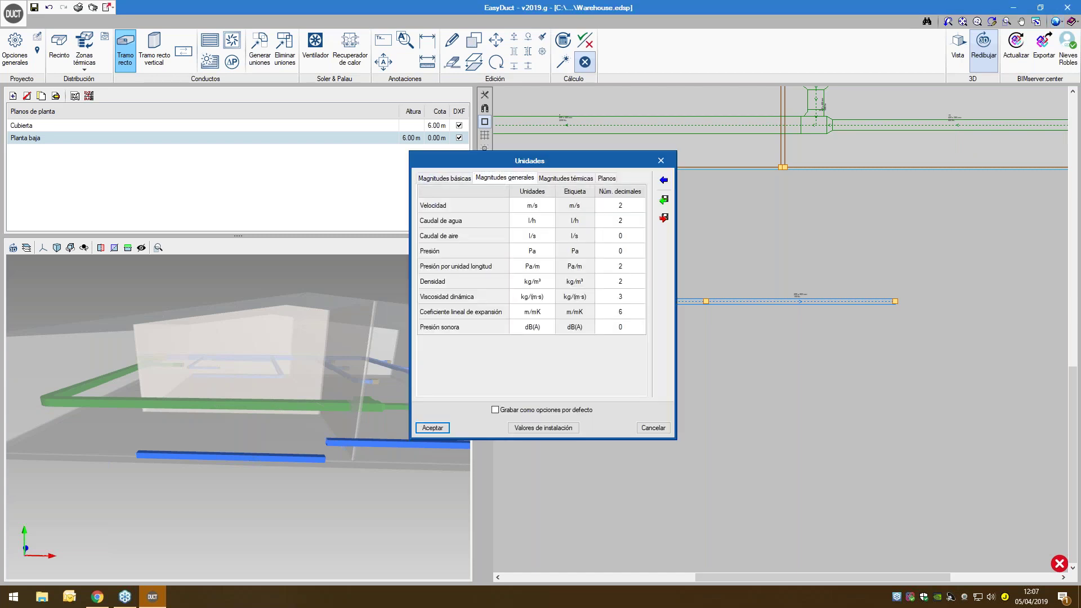
{"action": "left_click", "coordinate": [535, 236]}
{"action": "left_click", "coordinate": [535, 238]}
{"action": "left_click", "coordinate": [538, 250]}
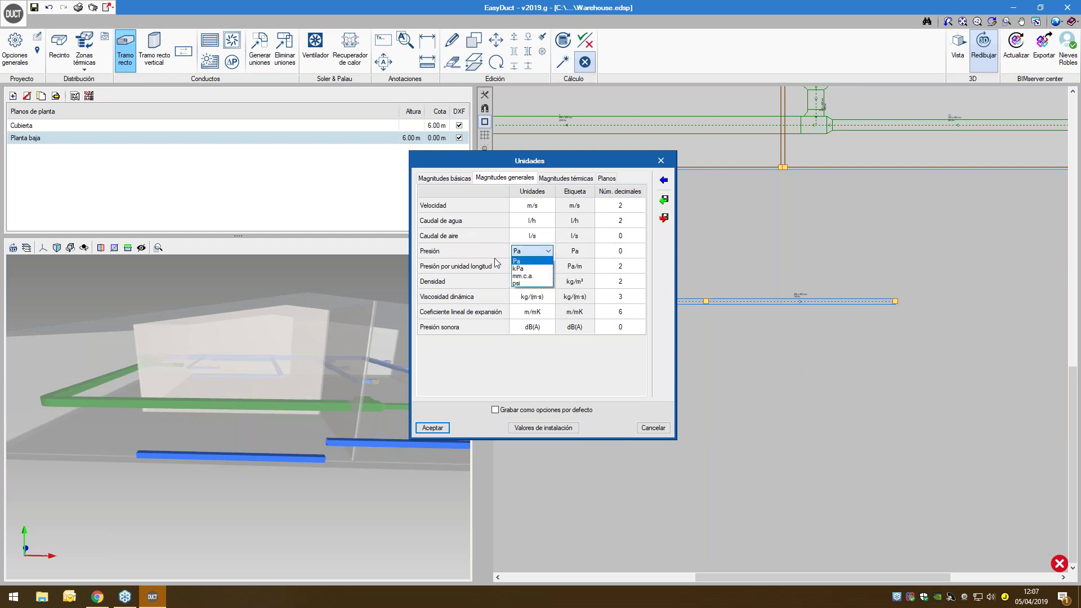
{"action": "left_click", "coordinate": [494, 258]}
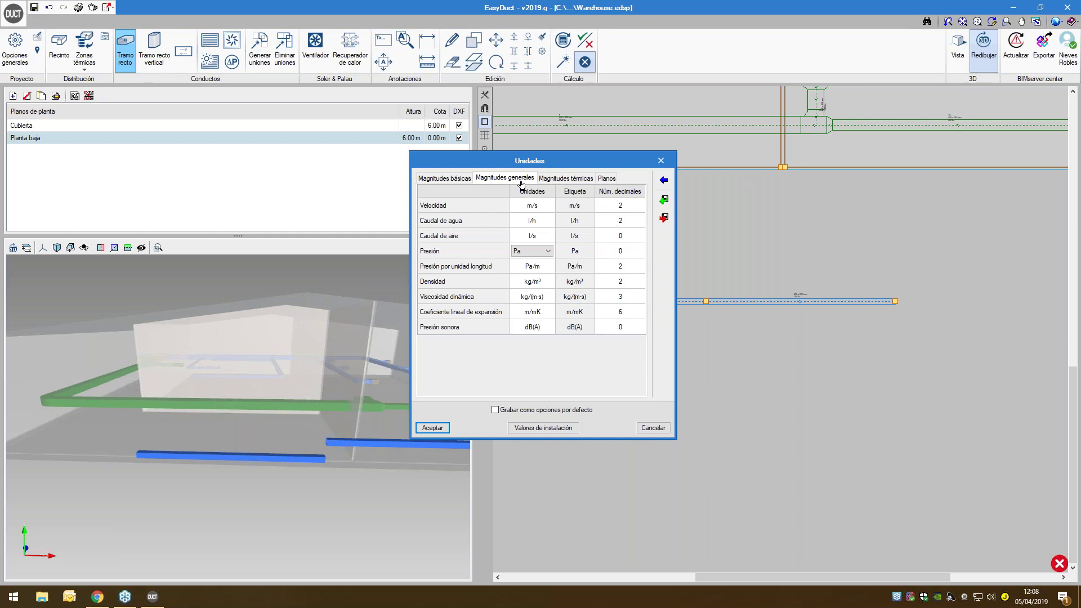
- Close the units dialog and draw a 315° branch down-right from the blue duct's middle
{"action": "left_click", "coordinate": [661, 161]}
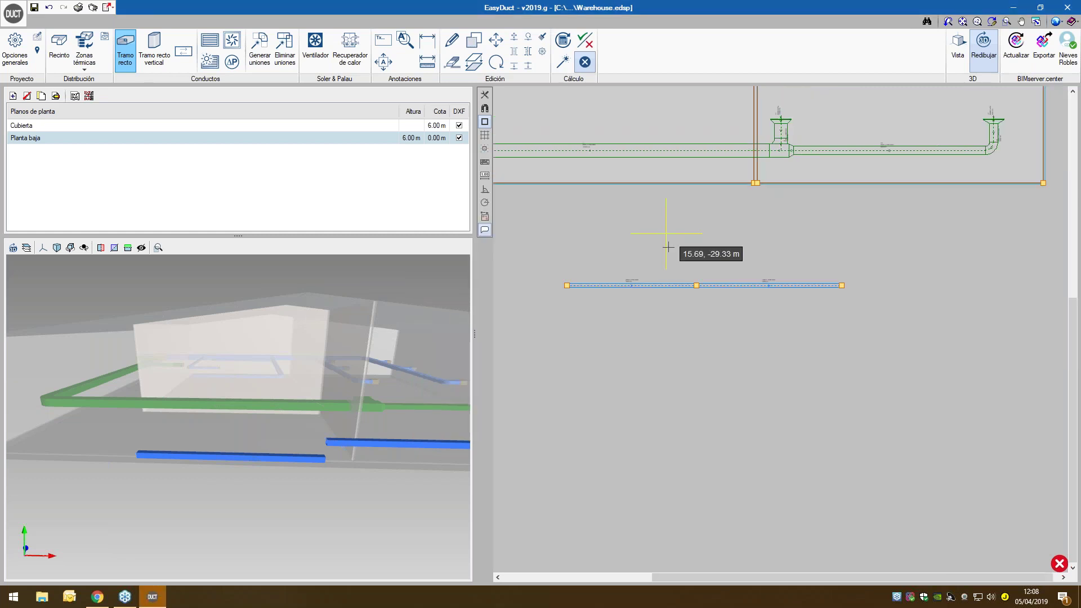
{"action": "scroll", "coordinate": [666, 236], "scroll_direction": "down", "scroll_amount": 5}
{"action": "middle_click_drag", "start_coordinate": [656, 202], "coordinate": [656, 247]}
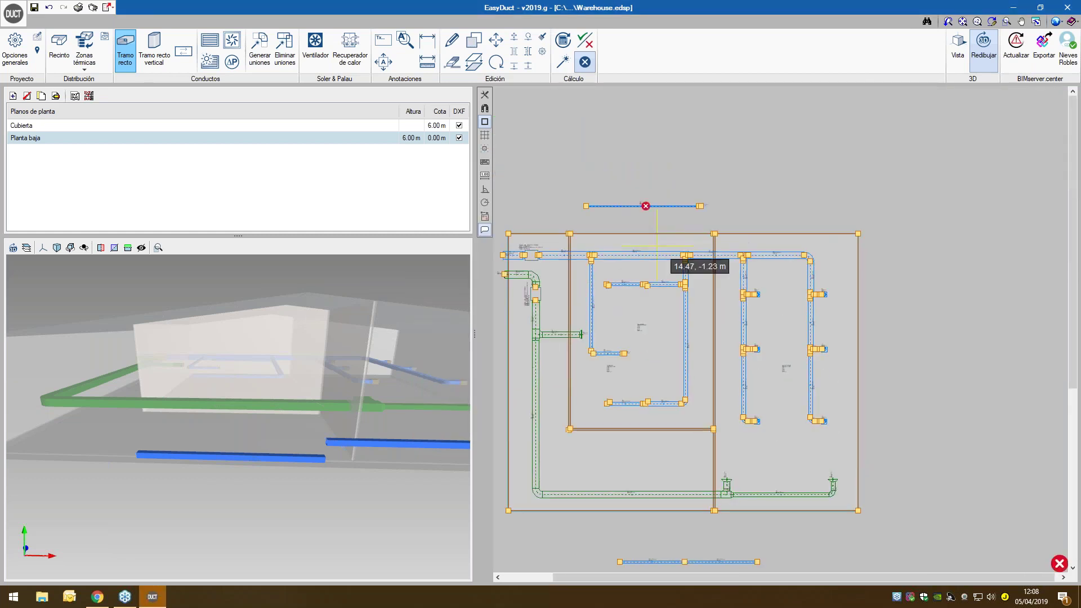
{"action": "scroll", "coordinate": [654, 251], "scroll_direction": "down", "scroll_amount": 4}
{"action": "middle_click_drag", "start_coordinate": [649, 364], "coordinate": [649, 244]}
{"action": "scroll", "coordinate": [680, 334], "scroll_direction": "up", "scroll_amount": 2}
{"action": "scroll", "coordinate": [680, 334], "scroll_direction": "up", "scroll_amount": 4}
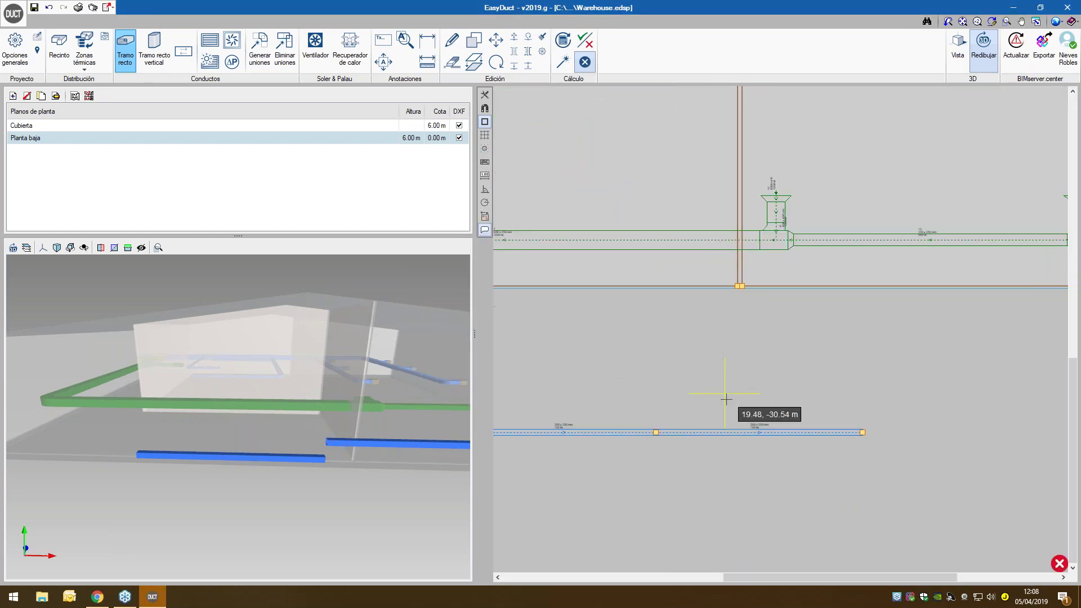
{"action": "scroll", "coordinate": [858, 447], "scroll_direction": "up", "scroll_amount": 1}
{"action": "scroll", "coordinate": [839, 445], "scroll_direction": "down", "scroll_amount": 1}
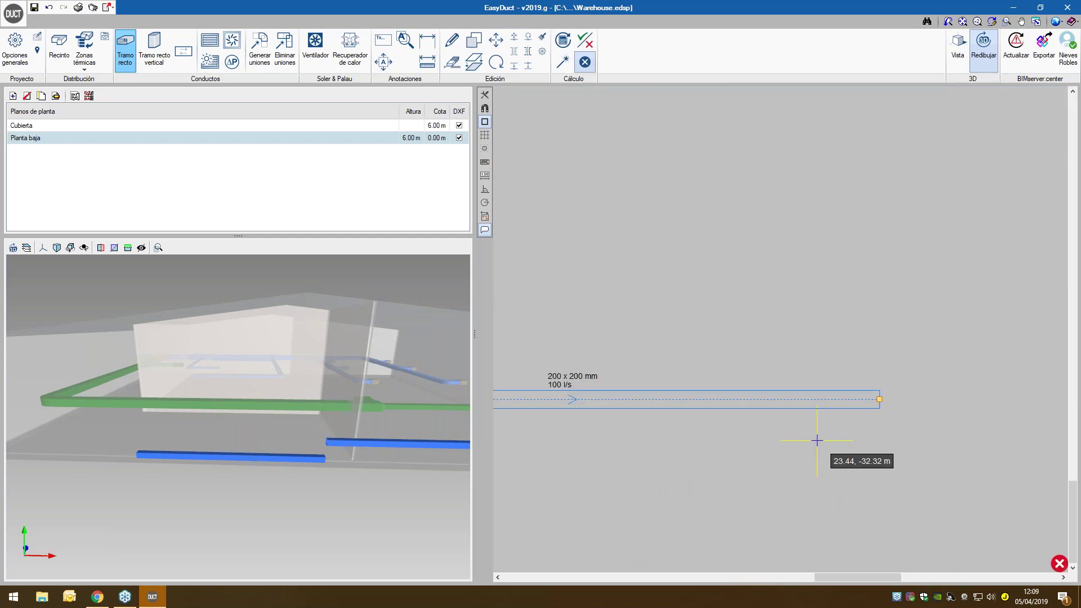
{"action": "scroll", "coordinate": [788, 441], "scroll_direction": "down", "scroll_amount": 2}
{"action": "middle_click_drag", "start_coordinate": [693, 416], "coordinate": [683, 374]}
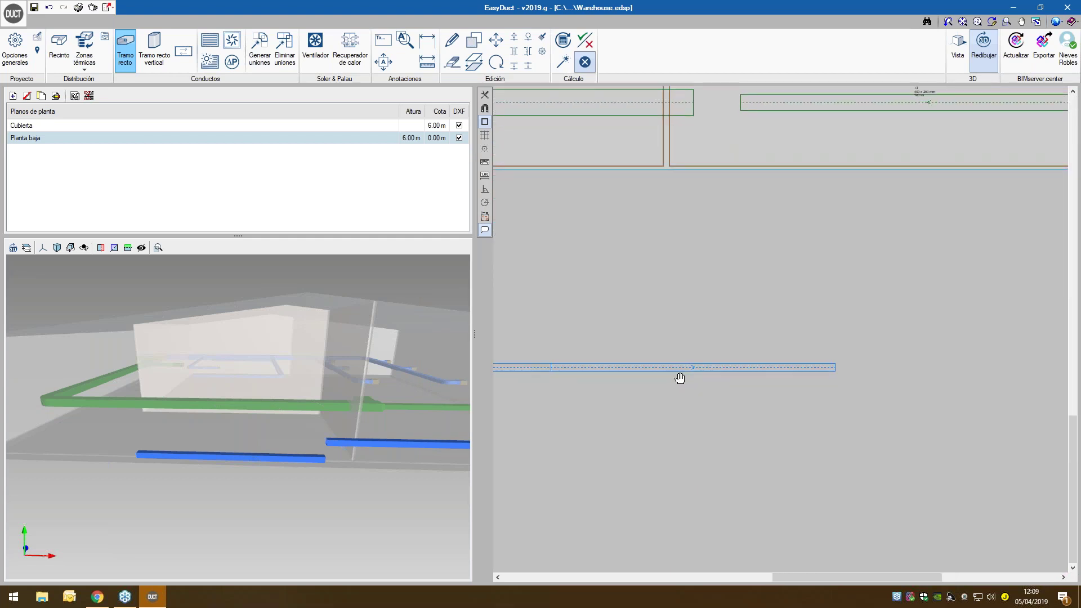
{"action": "left_click", "coordinate": [682, 363]}
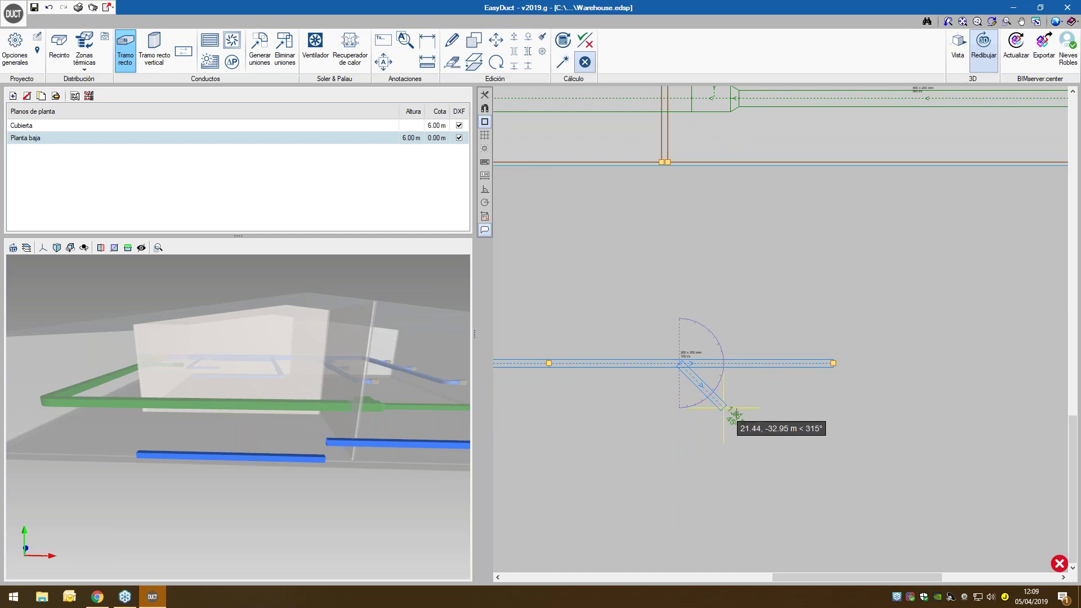
{"action": "left_click", "coordinate": [746, 429]}
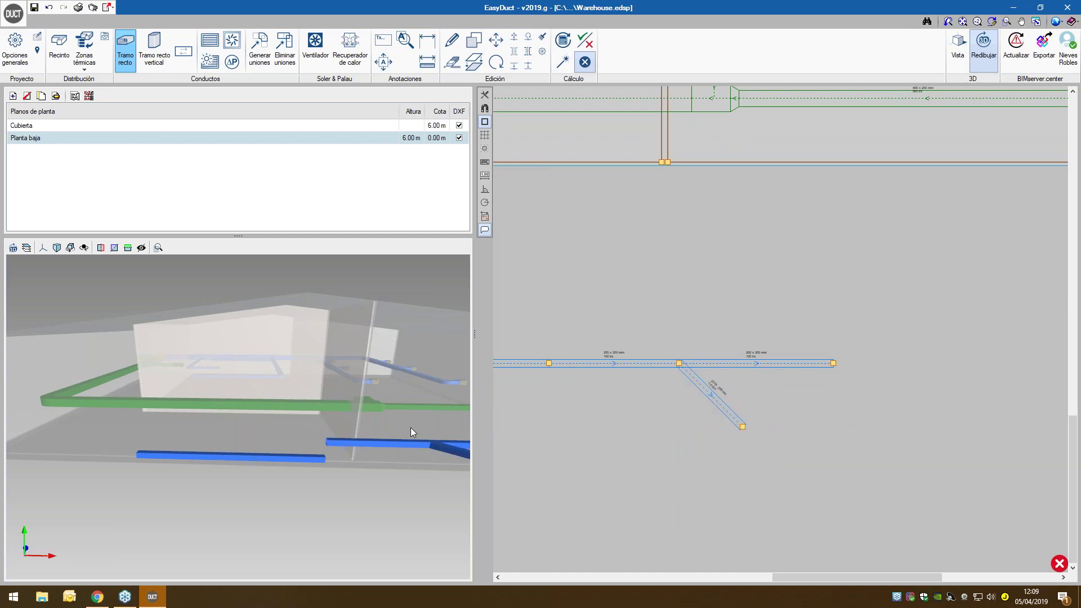
{"action": "left_click_drag", "start_coordinate": [403, 425], "coordinate": [355, 440]}
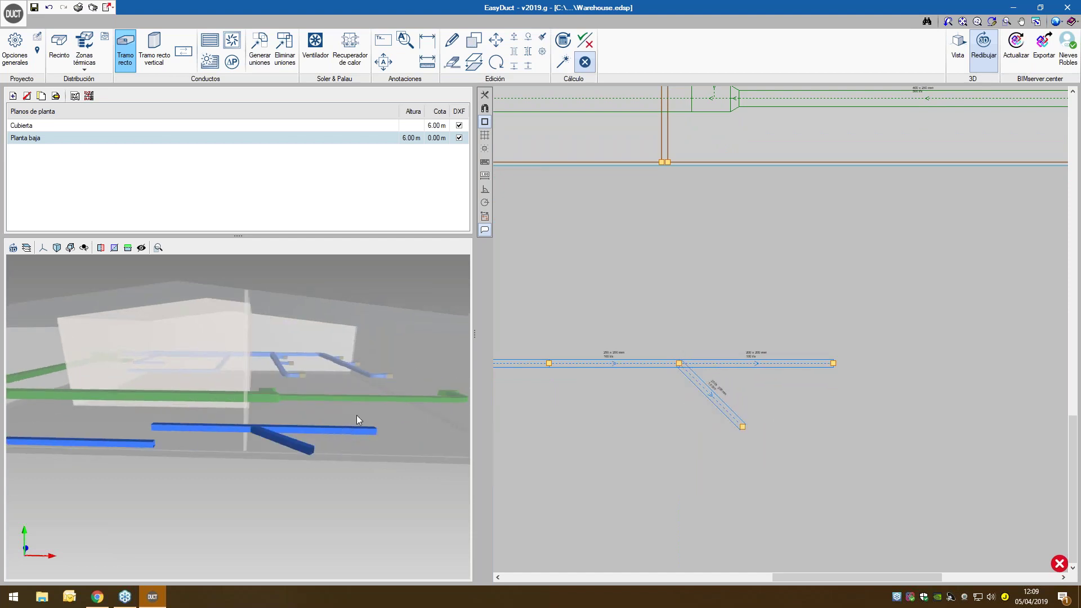
- Place 200 l/s supply grilles at the branch end and blue duct's right end, then re-size
{"action": "left_click", "coordinate": [214, 45]}
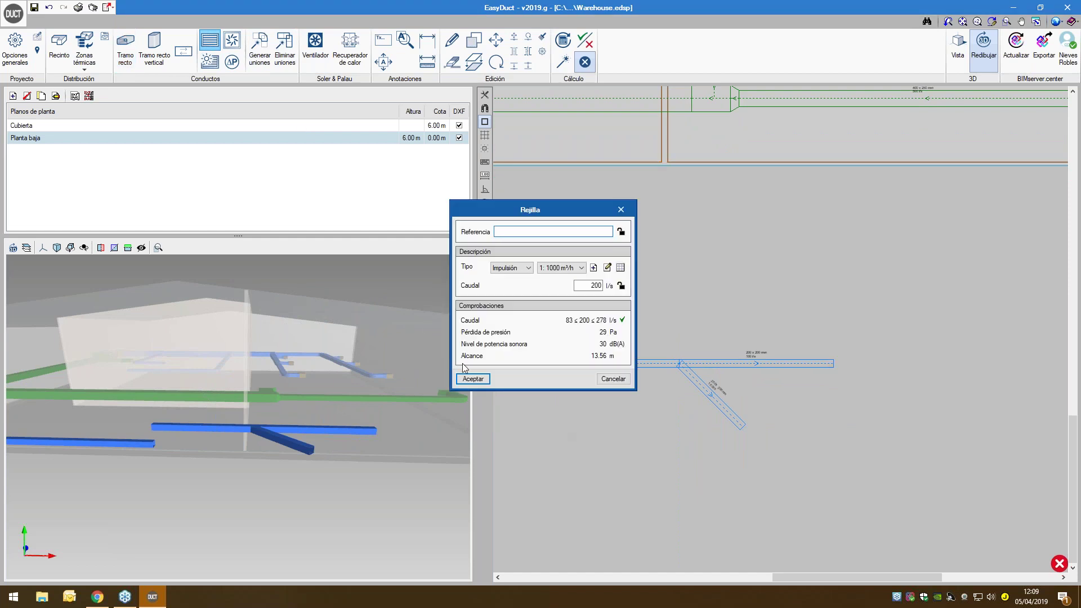
{"action": "left_click", "coordinate": [473, 379]}
{"action": "left_click", "coordinate": [743, 427]}
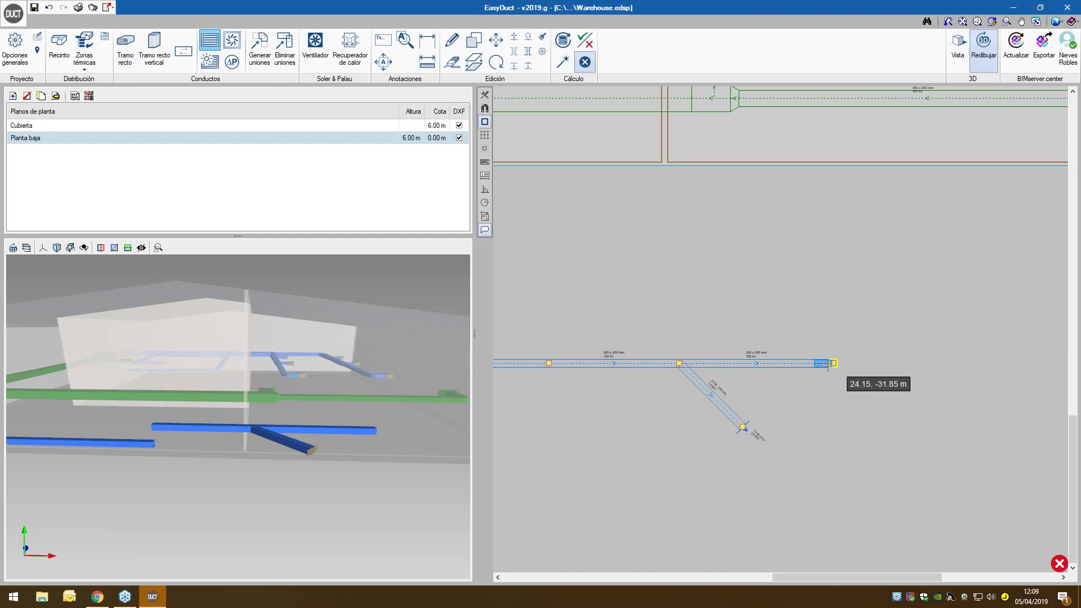
{"action": "left_click", "coordinate": [834, 362]}
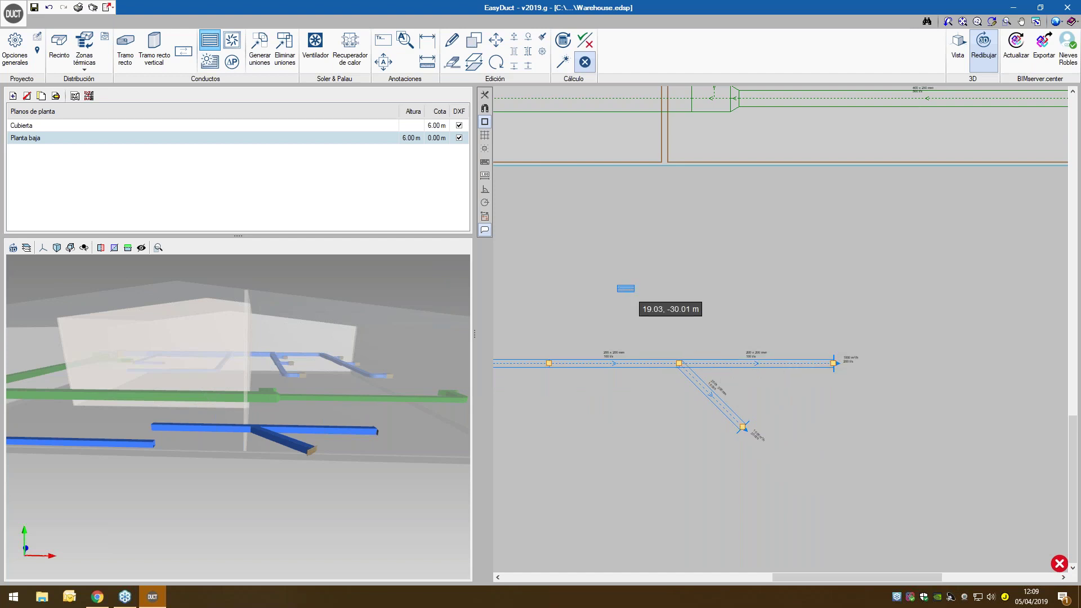
{"action": "middle_click_drag", "start_coordinate": [621, 289], "coordinate": [673, 284]}
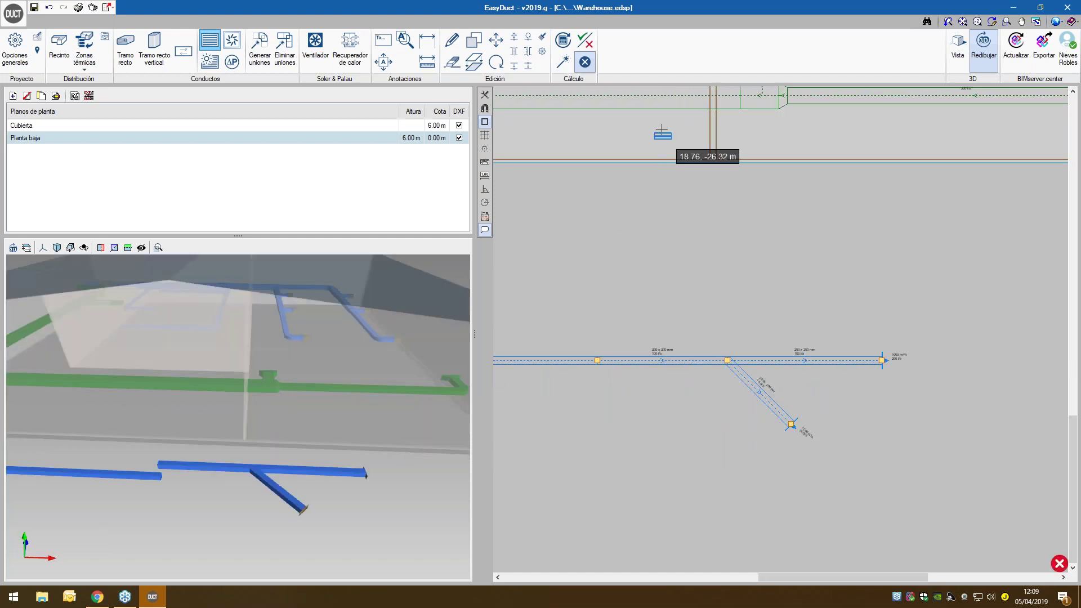
{"action": "left_click", "coordinate": [562, 61]}
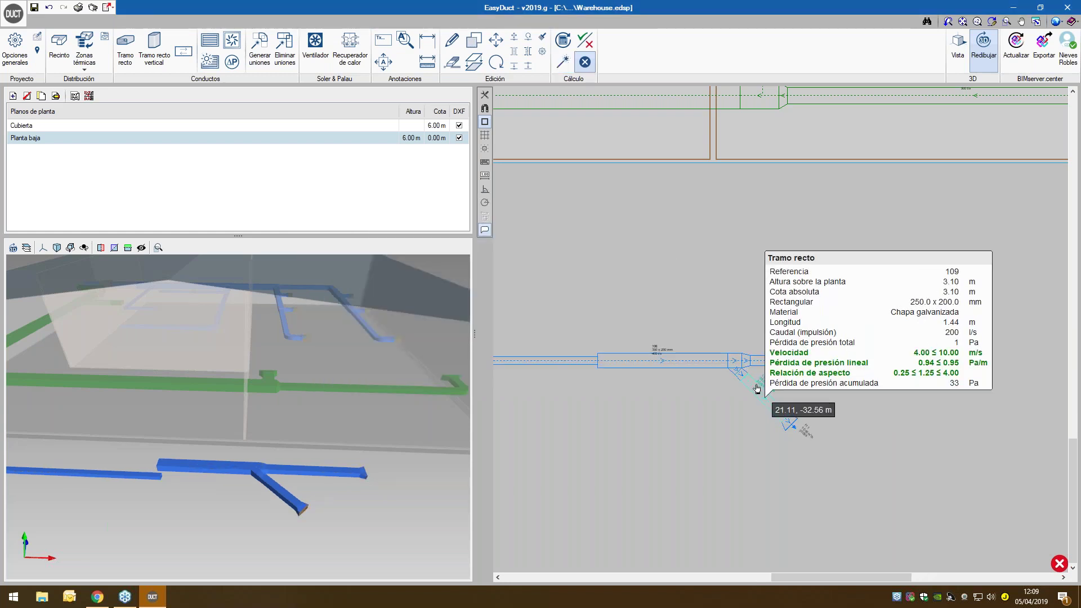
- Open bifurcation 107's check report showing the ASHRAE SR5-3 45° diverging wye and 4 Pa drop
{"action": "scroll", "coordinate": [731, 368], "scroll_direction": "up", "scroll_amount": 2}
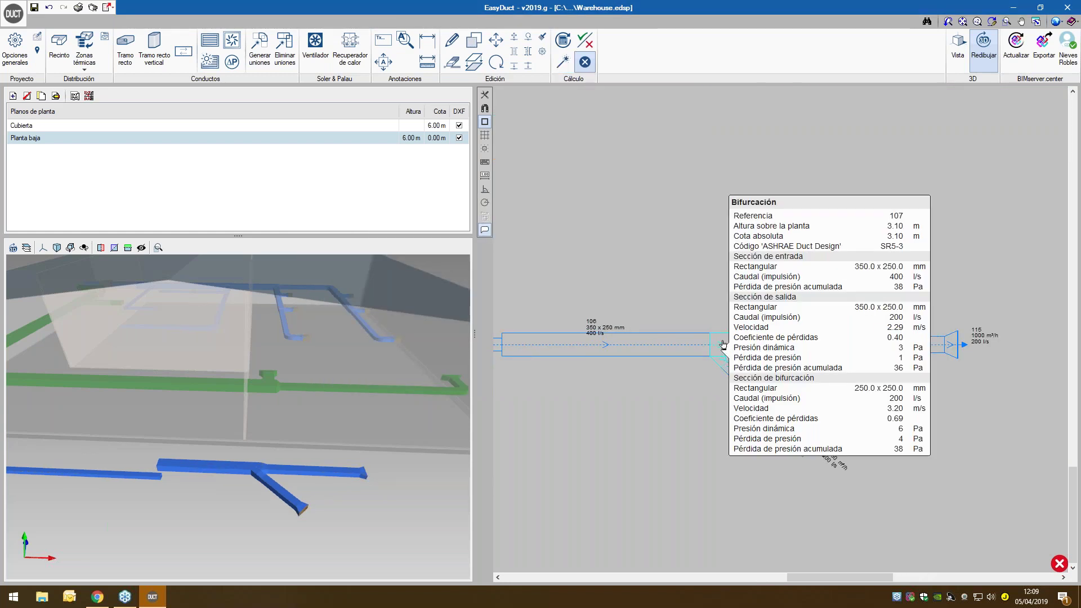
{"action": "left_click", "coordinate": [725, 344]}
{"action": "left_click", "coordinate": [565, 401]}
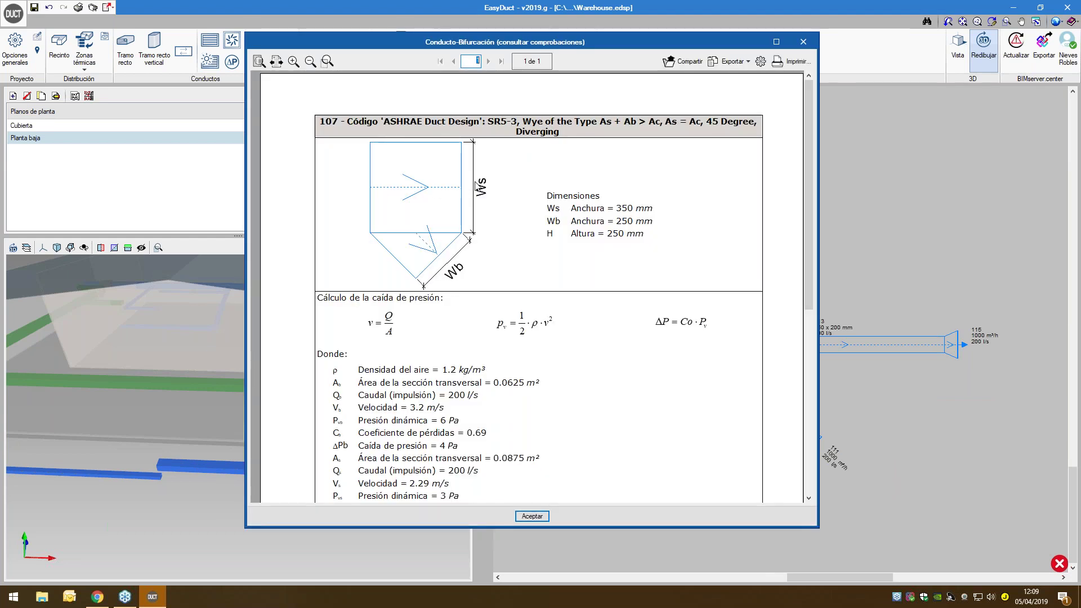
- Close the bifurcation 107 check report, returning to its 400/200 l/s properties
{"action": "left_click", "coordinate": [803, 43]}
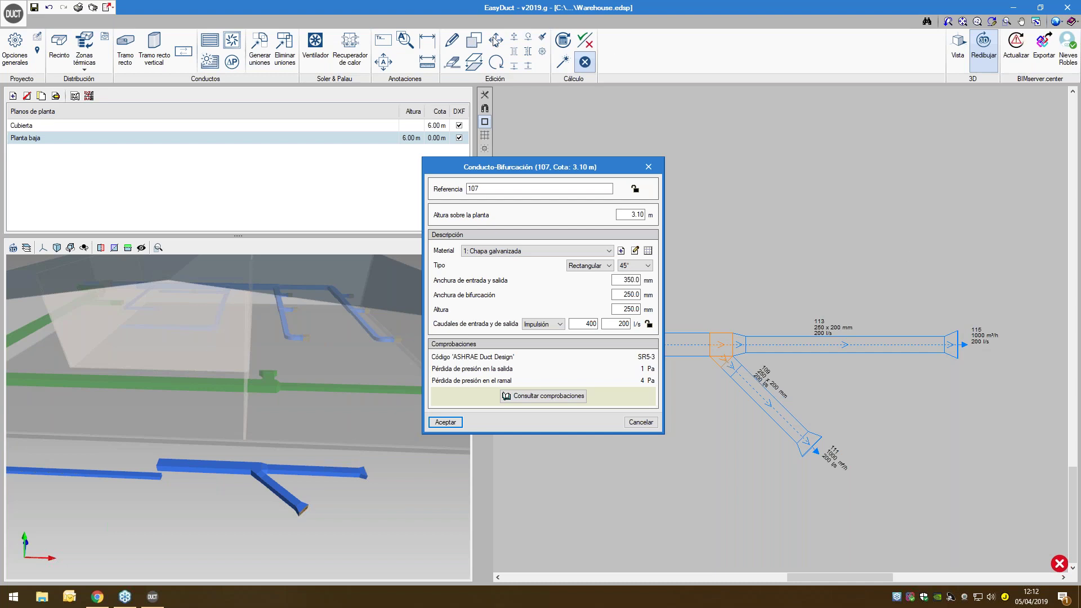
- Close the bifurcation 107 dialog and bring green extraction duct 18 with its 1000 l/s grille into view
{"action": "left_click", "coordinate": [650, 170]}
{"action": "scroll", "coordinate": [653, 183], "scroll_direction": "down", "scroll_amount": 5}
{"action": "middle_click_drag", "start_coordinate": [619, 225], "coordinate": [772, 364]}
{"action": "scroll", "coordinate": [772, 364], "scroll_direction": "down", "scroll_amount": 5}
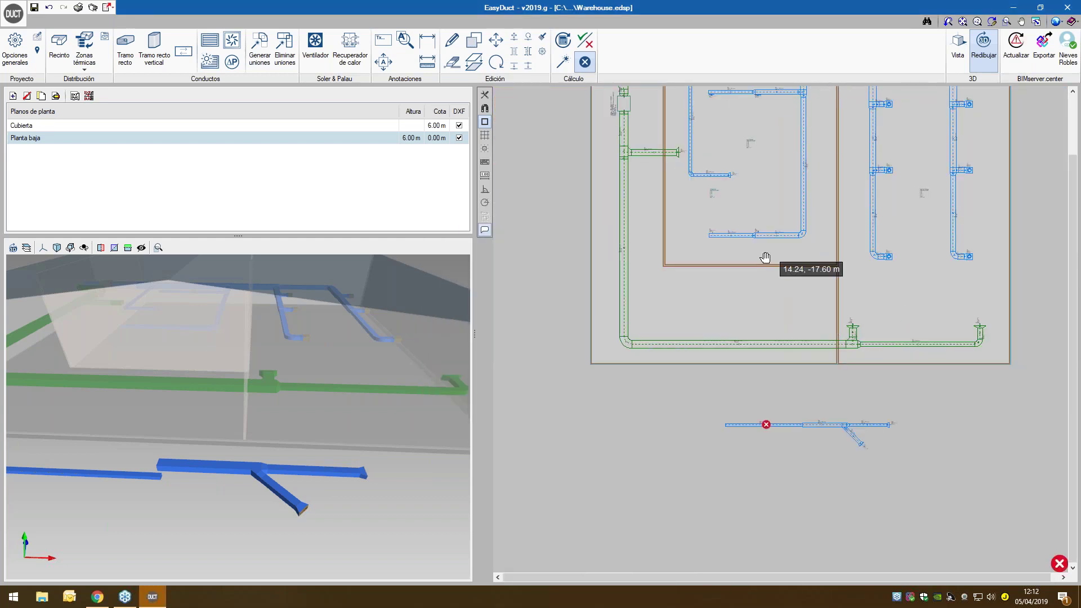
{"action": "middle_click_drag", "start_coordinate": [766, 257], "coordinate": [766, 291]}
{"action": "scroll", "coordinate": [645, 189], "scroll_direction": "up", "scroll_amount": 5}
{"action": "scroll", "coordinate": [702, 186], "scroll_direction": "up", "scroll_amount": 5}
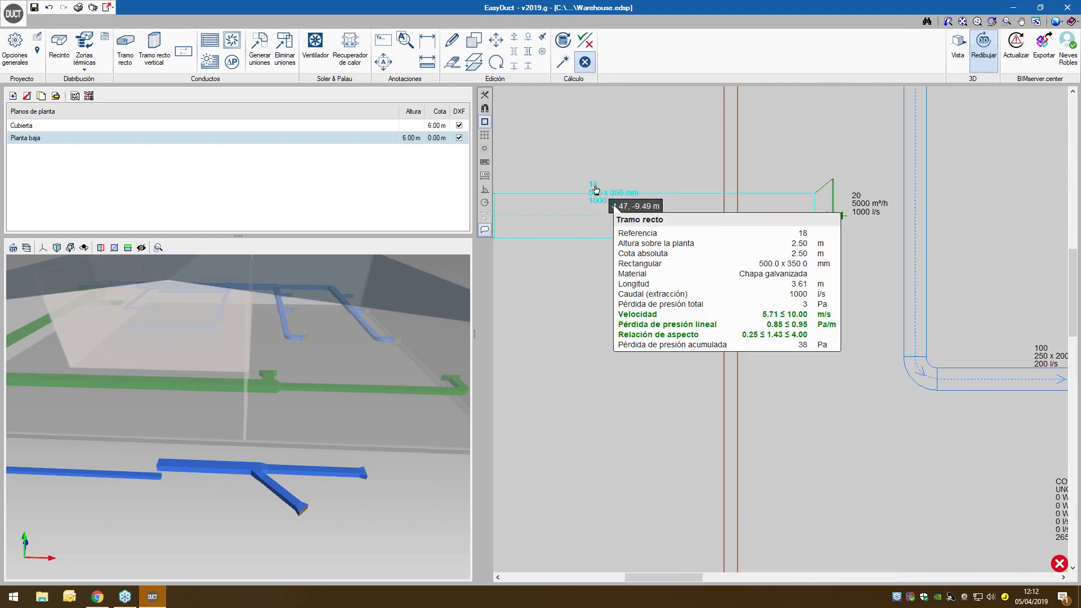
{"action": "scroll", "coordinate": [617, 206], "scroll_direction": "down", "scroll_amount": 2}
{"action": "scroll", "coordinate": [617, 206], "scroll_direction": "down", "scroll_amount": 1}
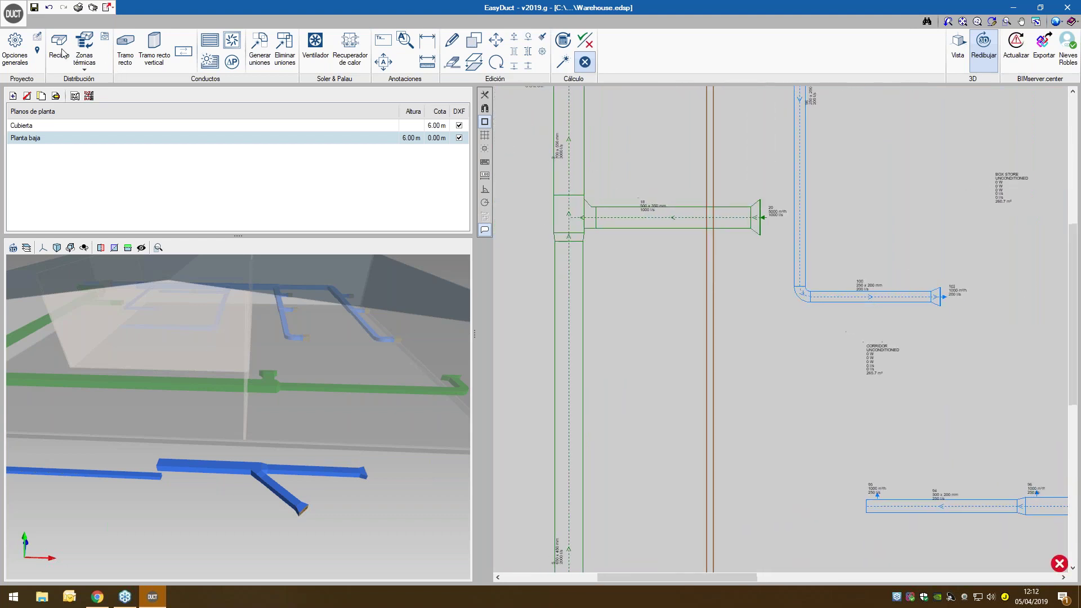
- Add velocity, linear and accumulated pressure loss to the plan's duct labels, then re-size
{"action": "left_click", "coordinate": [15, 50]}
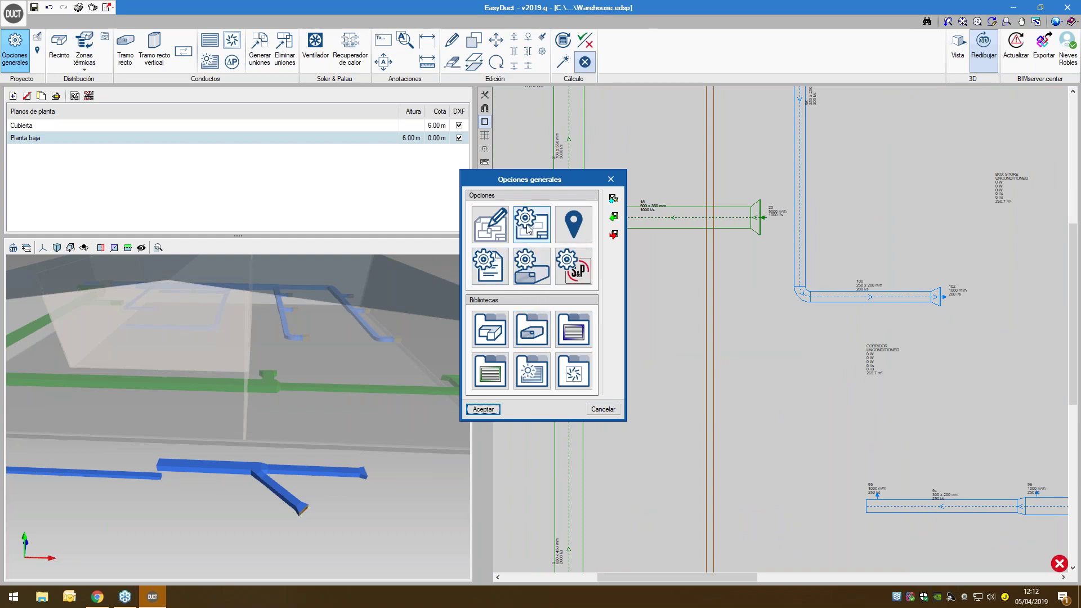
{"action": "left_click", "coordinate": [501, 234]}
{"action": "left_click", "coordinate": [544, 234]}
{"action": "left_click", "coordinate": [451, 321]}
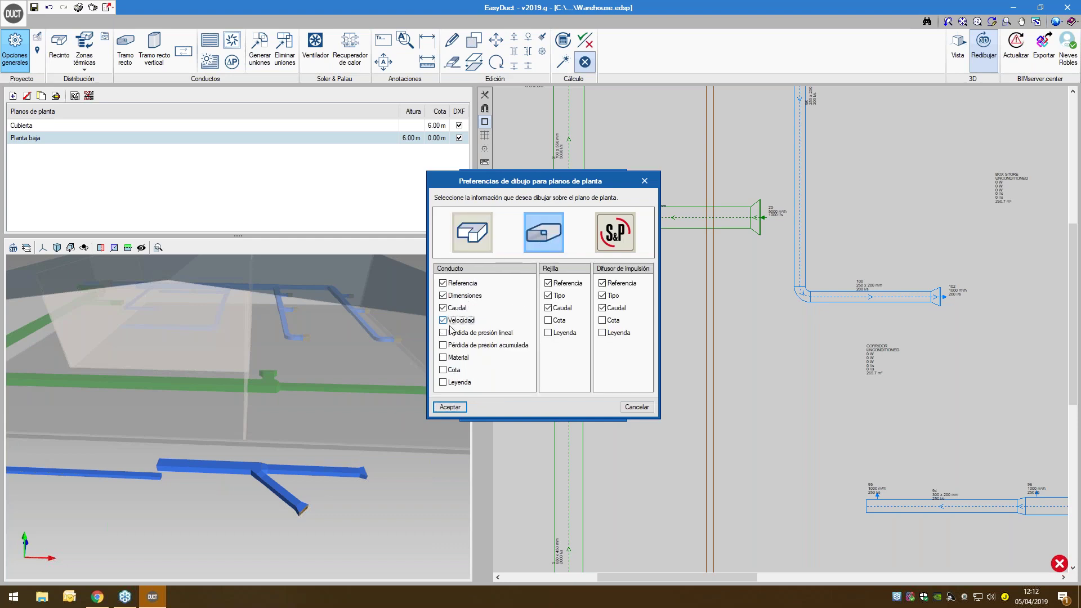
{"action": "left_click", "coordinate": [450, 333]}
{"action": "left_click", "coordinate": [449, 345]}
{"action": "left_click", "coordinate": [449, 407]}
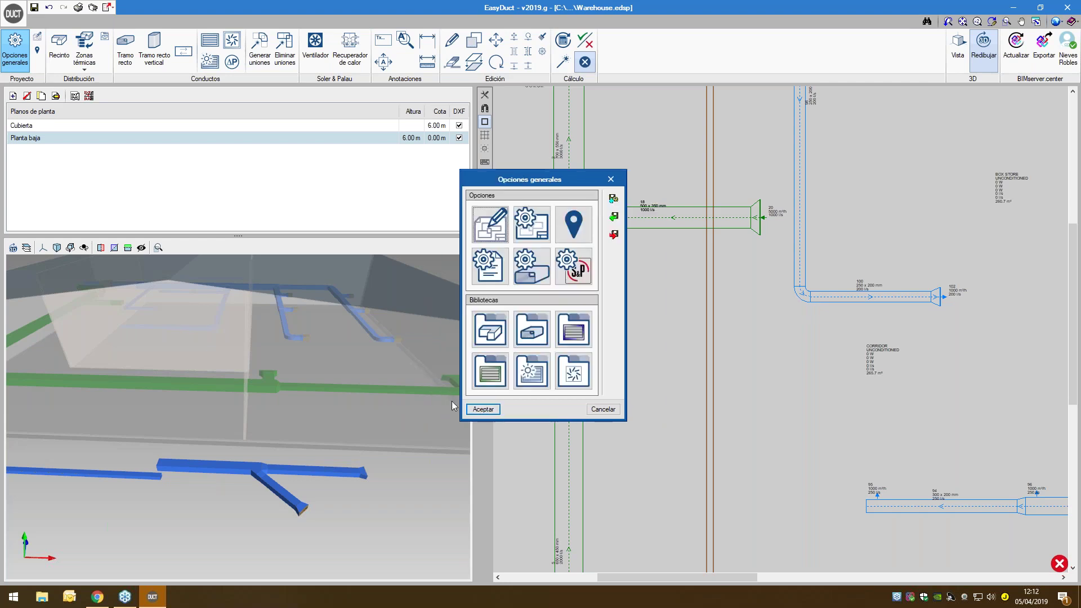
{"action": "left_click", "coordinate": [476, 410]}
{"action": "left_click", "coordinate": [563, 62]}
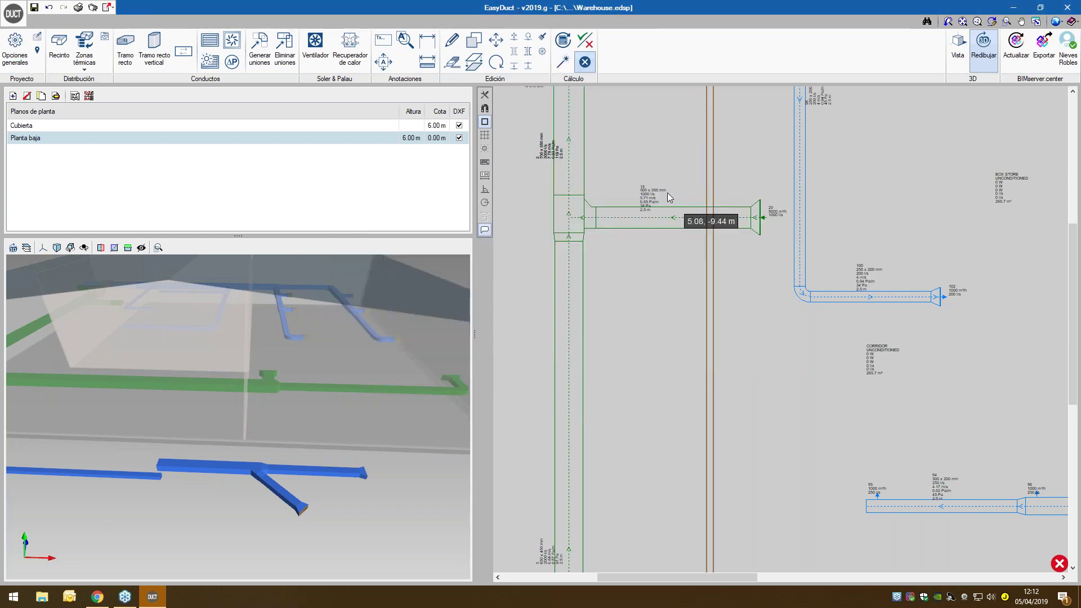
- Change duct 18's reference to 'webinar' in the Conducto-Tramo recto dialog
{"action": "scroll", "coordinate": [652, 185], "scroll_direction": "up", "scroll_amount": 6}
{"action": "mouse_move", "coordinate": [653, 233]}
{"action": "scroll", "coordinate": [646, 199], "scroll_direction": "up", "scroll_amount": 2}
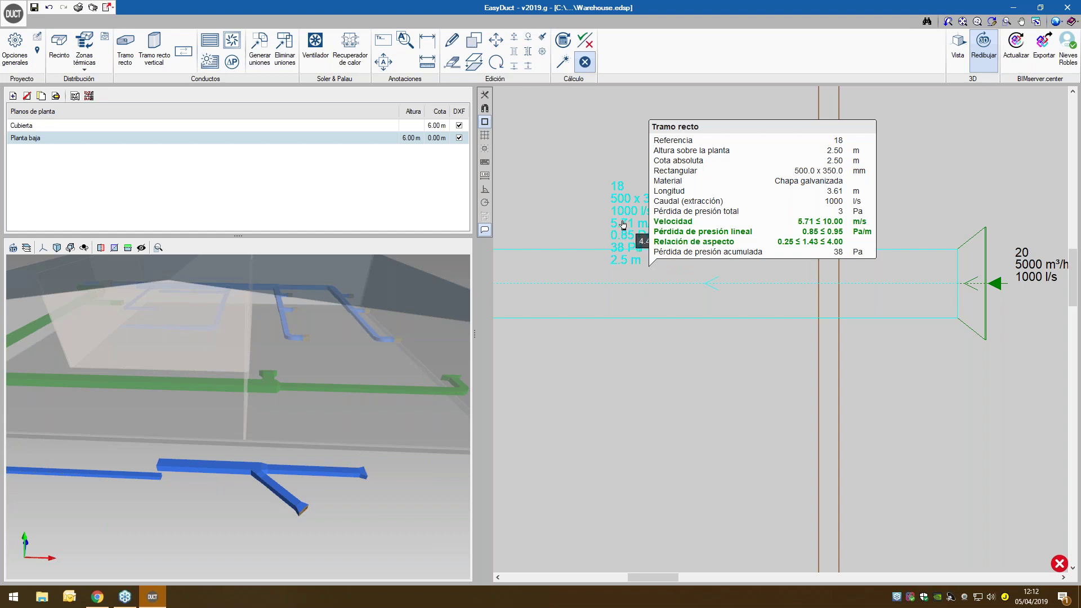
{"action": "double_click", "coordinate": [623, 225]}
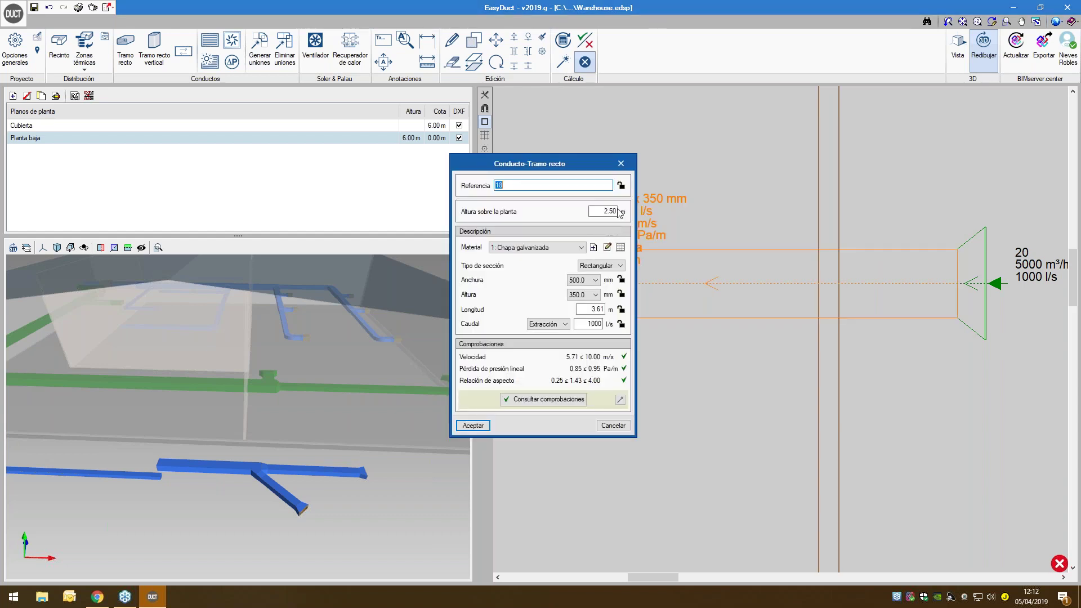
{"action": "left_click", "coordinate": [621, 163]}
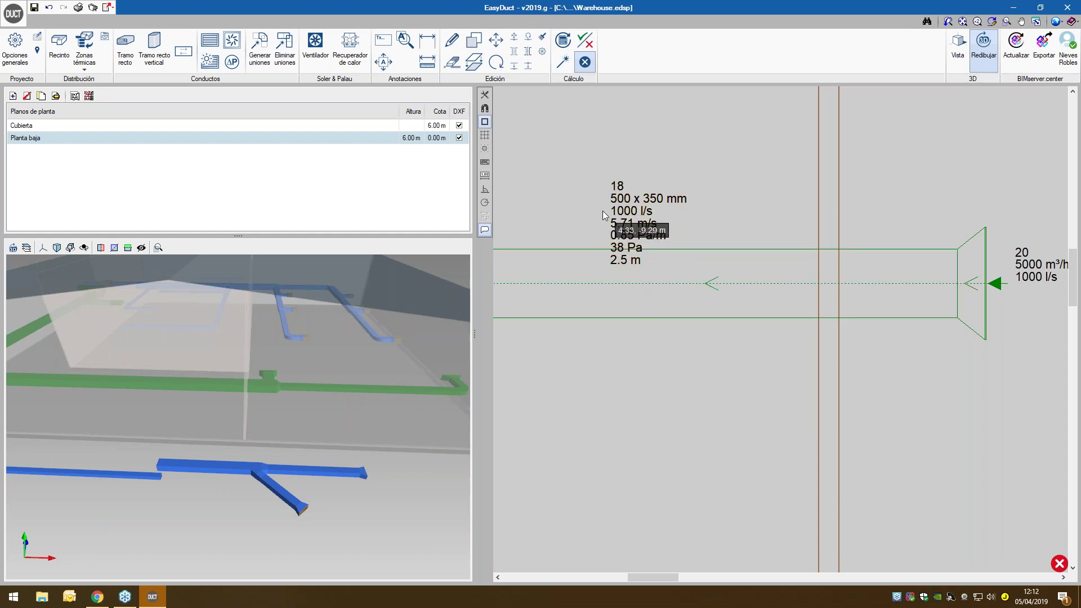
{"action": "left_click", "coordinate": [612, 241]}
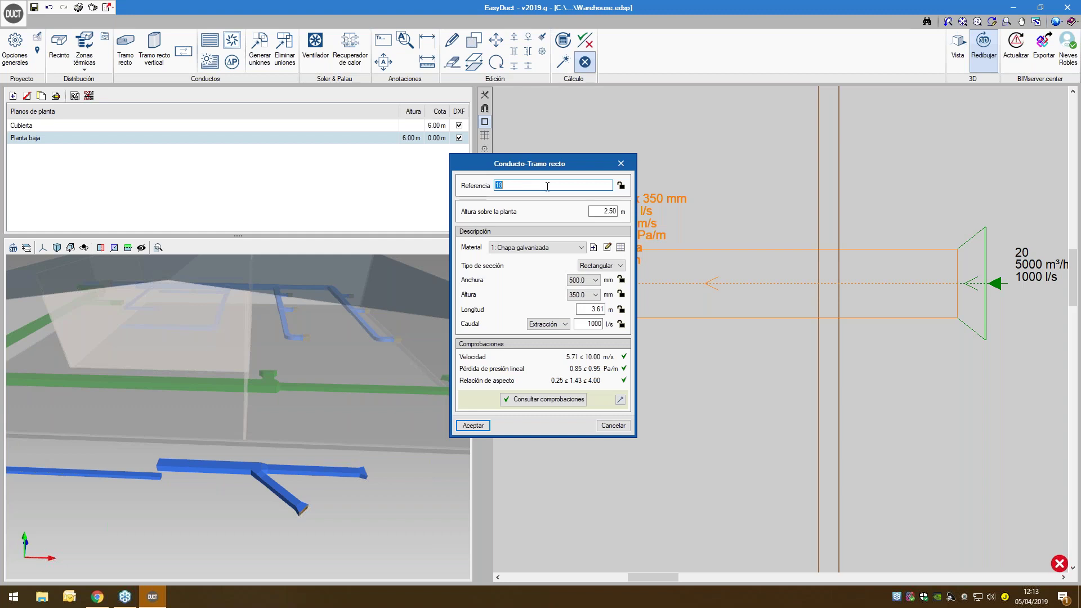
{"action": "type", "text": "webinar"}
{"action": "left_click", "coordinate": [474, 425]}
- Check that the webinar label reads 500 × 350 mm, 1000 l/s, 5.71 m/s, 0.85 Pa/m, 38 Pa
{"action": "mouse_move", "coordinate": [648, 202]}
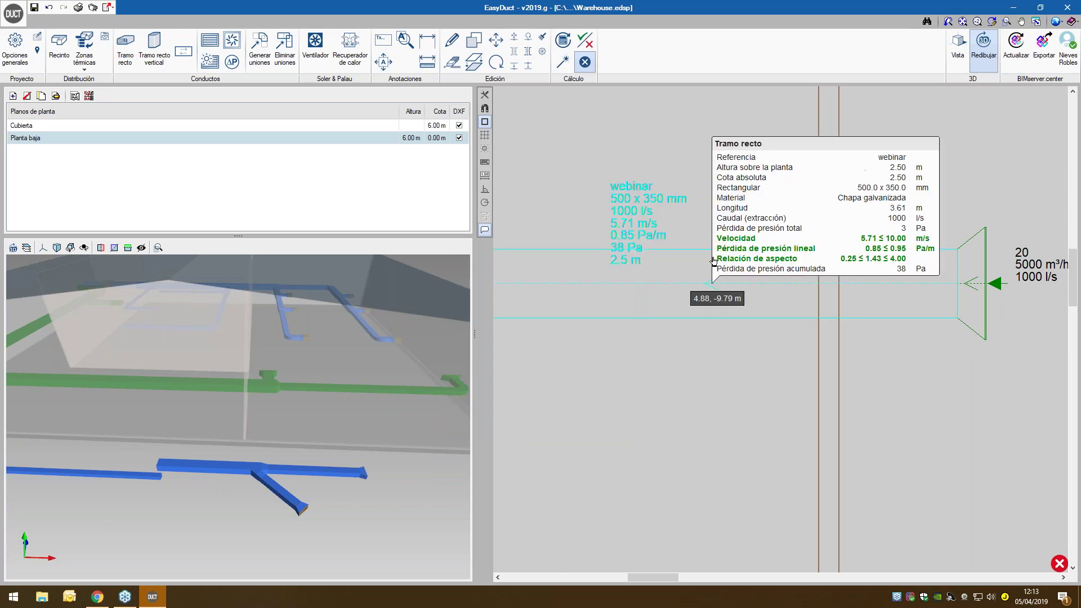
{"action": "scroll", "coordinate": [701, 264], "scroll_direction": "down", "scroll_amount": 1}
{"action": "scroll", "coordinate": [701, 264], "scroll_direction": "down", "scroll_amount": 2}
{"action": "mouse_move", "coordinate": [701, 265]}
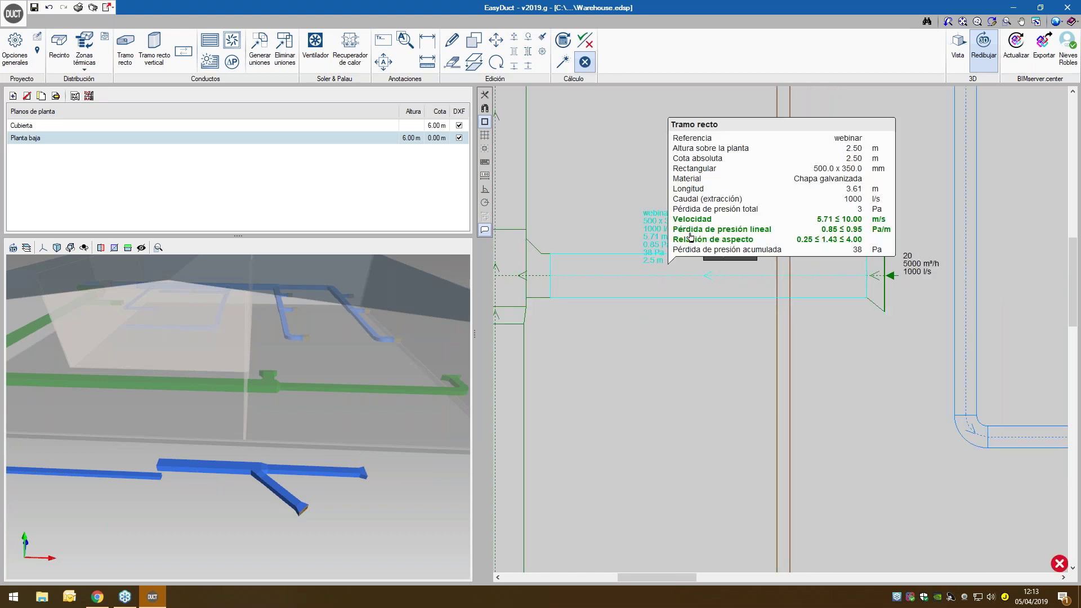
{"action": "mouse_move", "coordinate": [973, 288]}
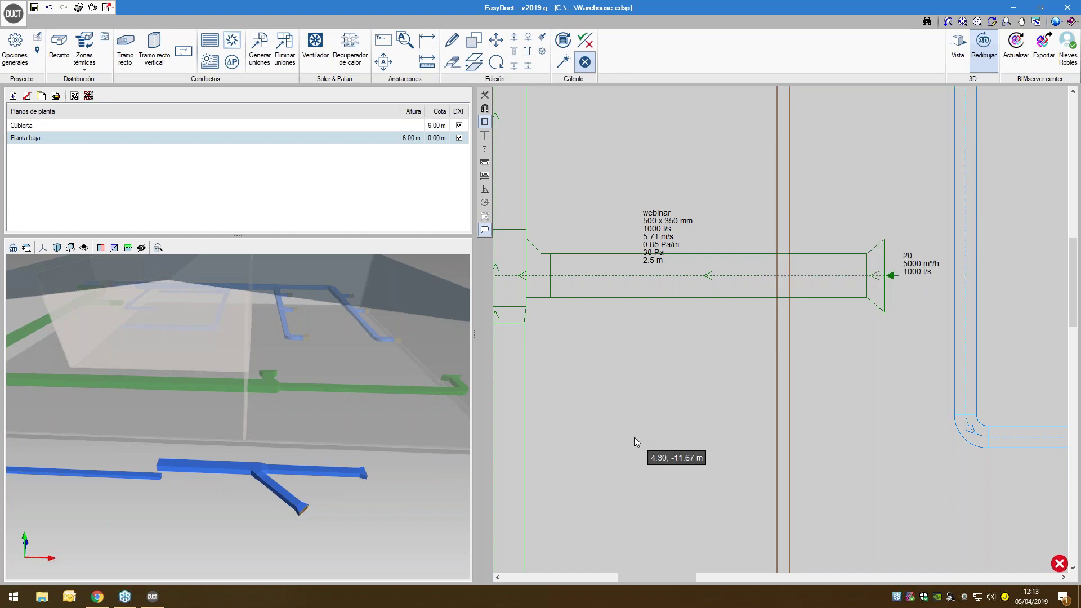
- Enter the EasyVent account e-mail in the Soler & Palau general options
{"action": "left_click", "coordinate": [15, 48]}
{"action": "left_click", "coordinate": [573, 266]}
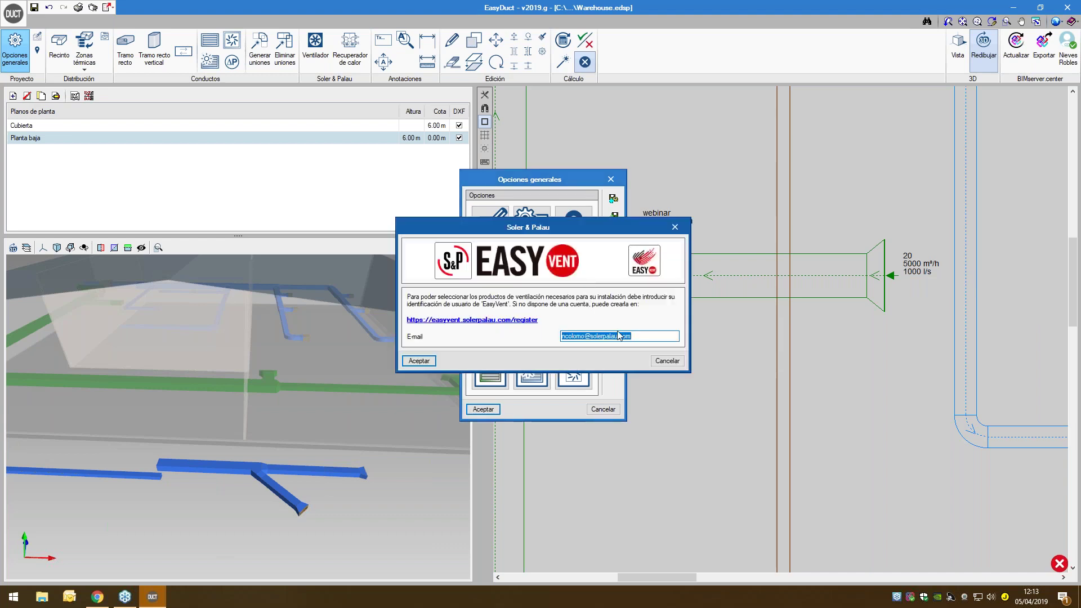
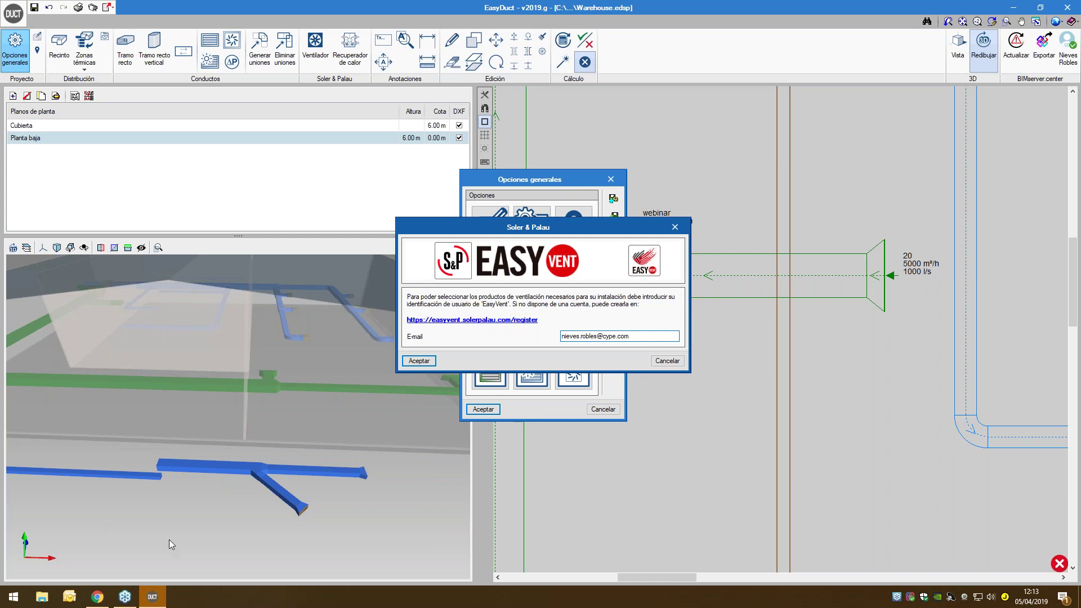
{"action": "left_click", "coordinate": [419, 360]}
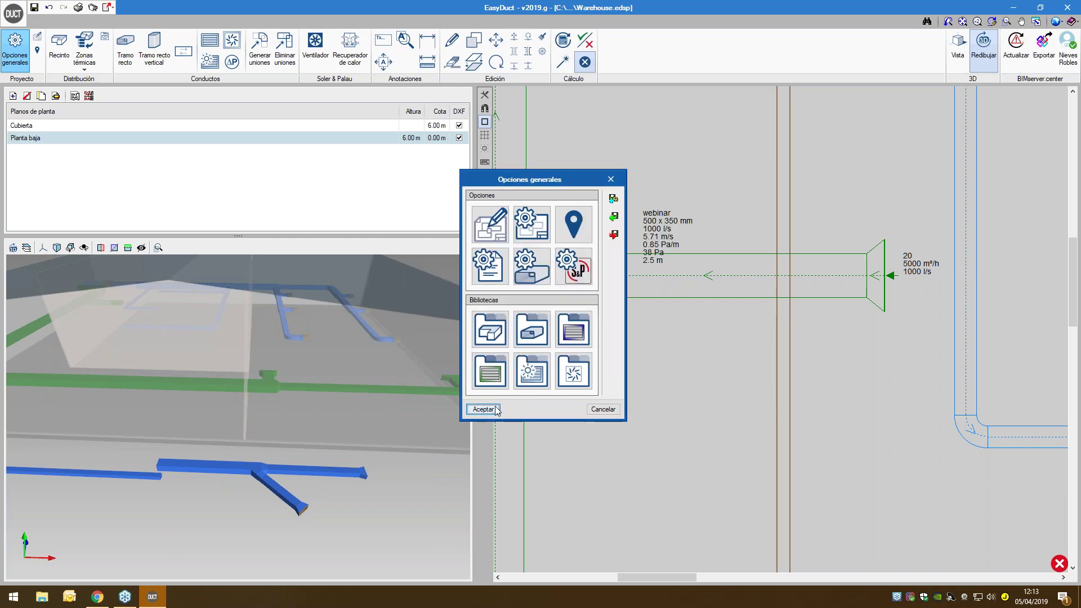
{"action": "left_click", "coordinate": [484, 409]}
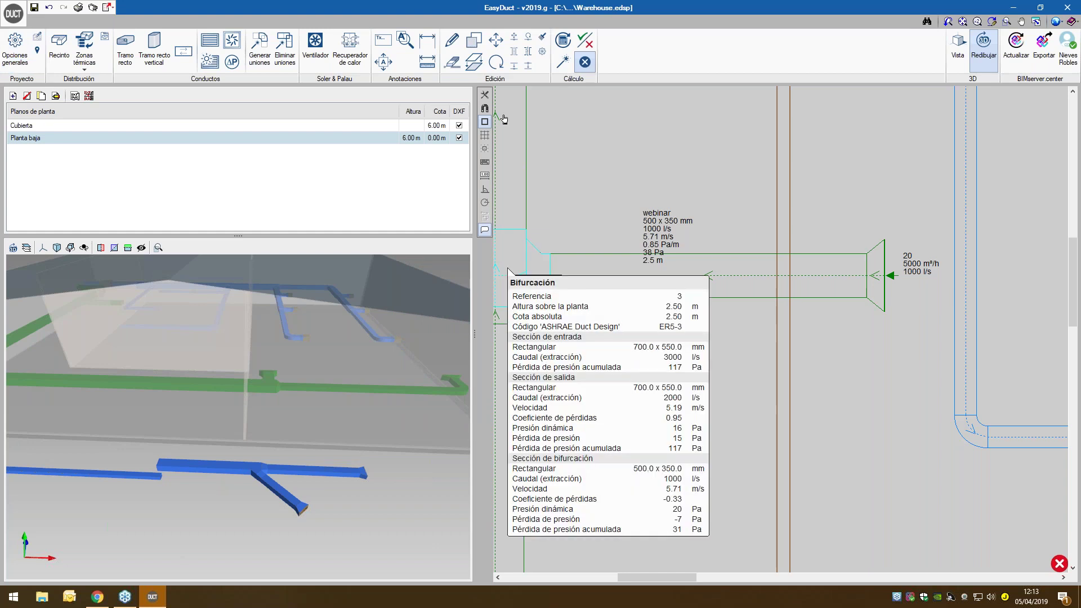
- Start a Soler & Palau fan selection and launch EasyVent online
{"action": "left_click", "coordinate": [319, 43]}
{"action": "left_click", "coordinate": [675, 325]}
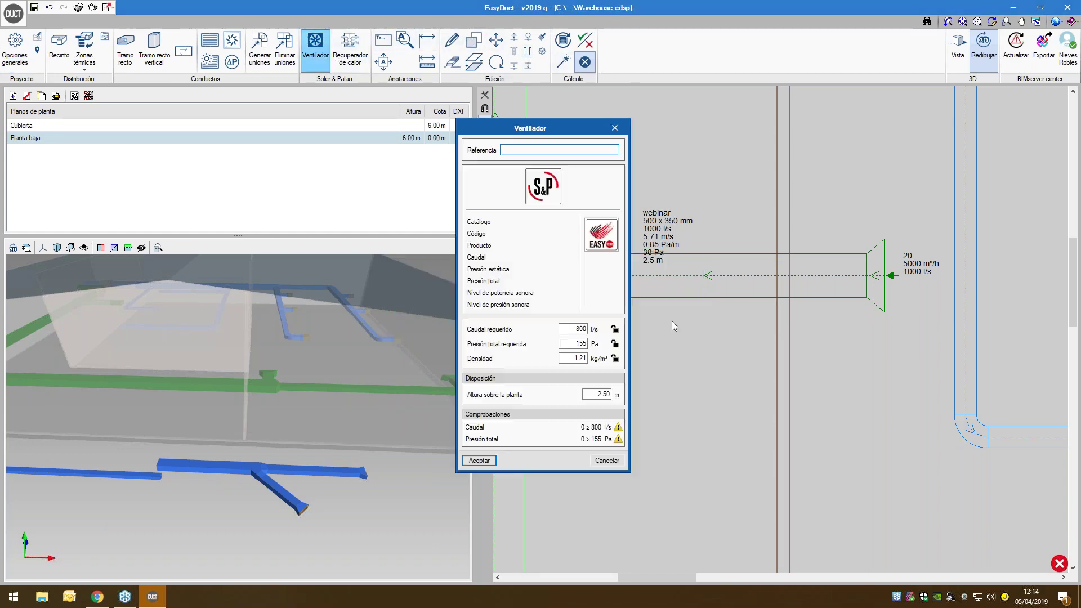
{"action": "left_click", "coordinate": [601, 235]}
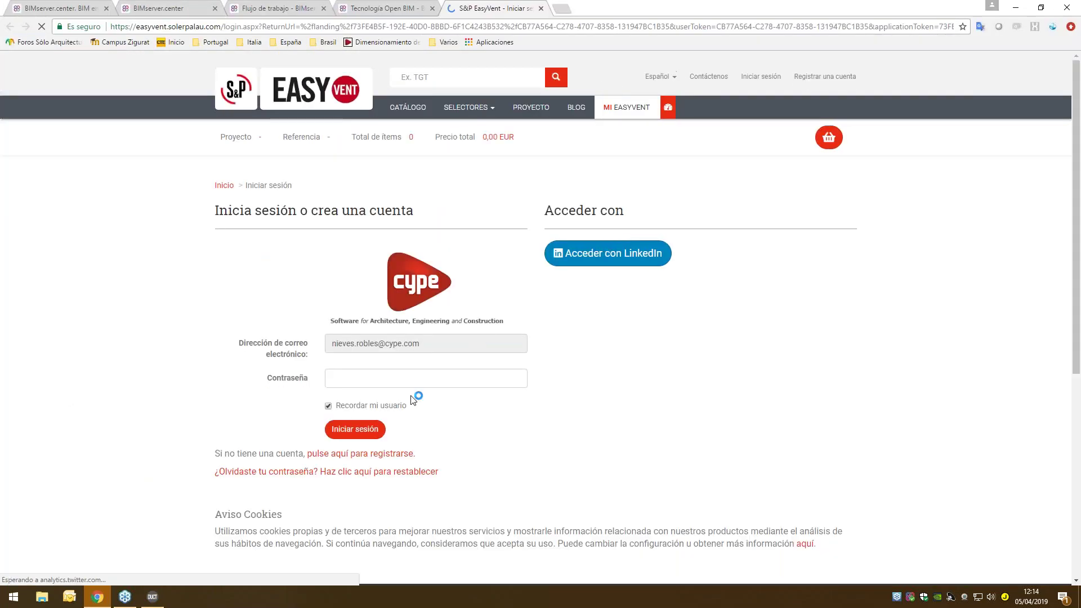
- Sign in to EasyVent with the account password, loading 800 l/s and 155 Pa, then return to EasyDuct
{"action": "left_click", "coordinate": [390, 378]}
{"action": "type", "text": "••••"}
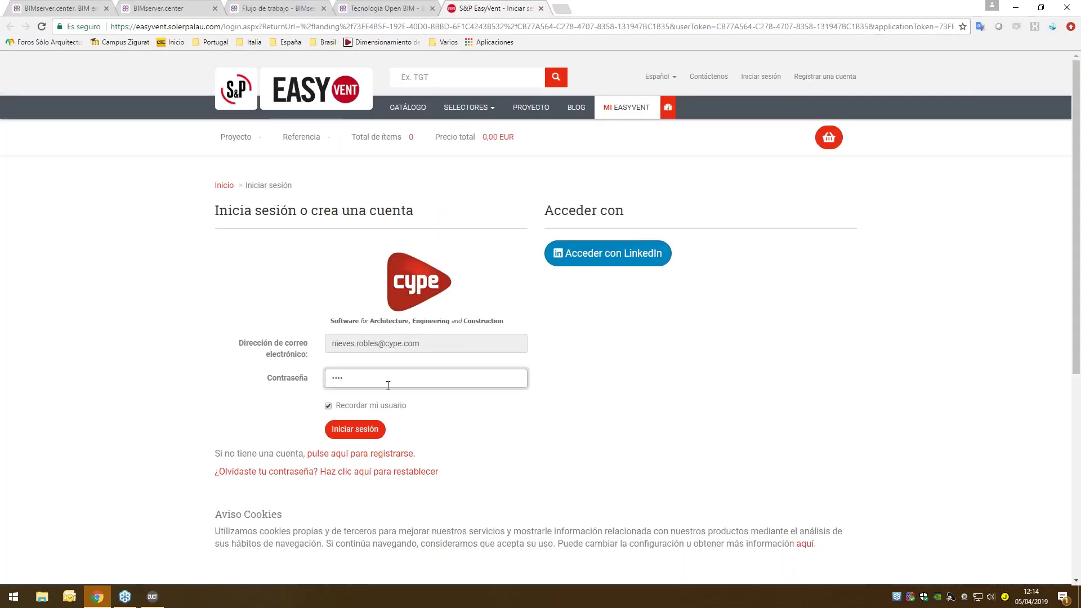
{"action": "left_click", "coordinate": [380, 428]}
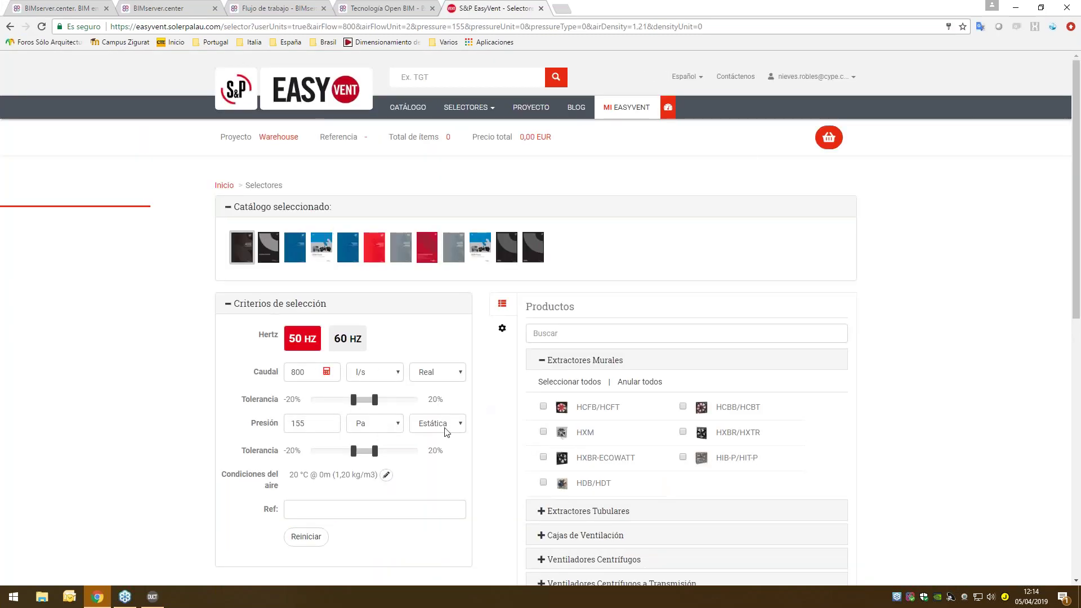
{"action": "left_click", "coordinate": [153, 597]}
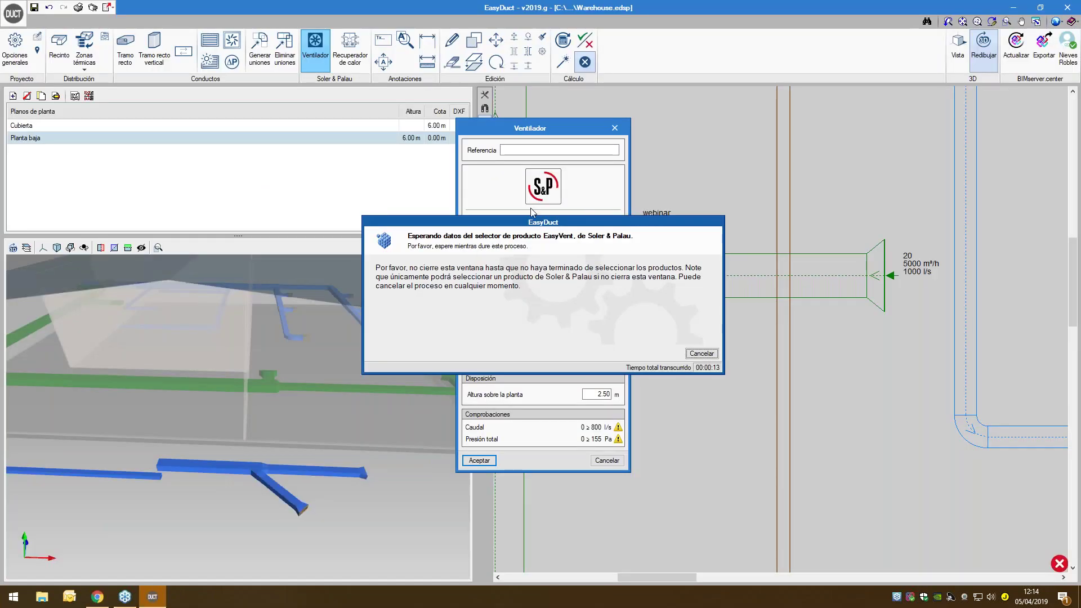